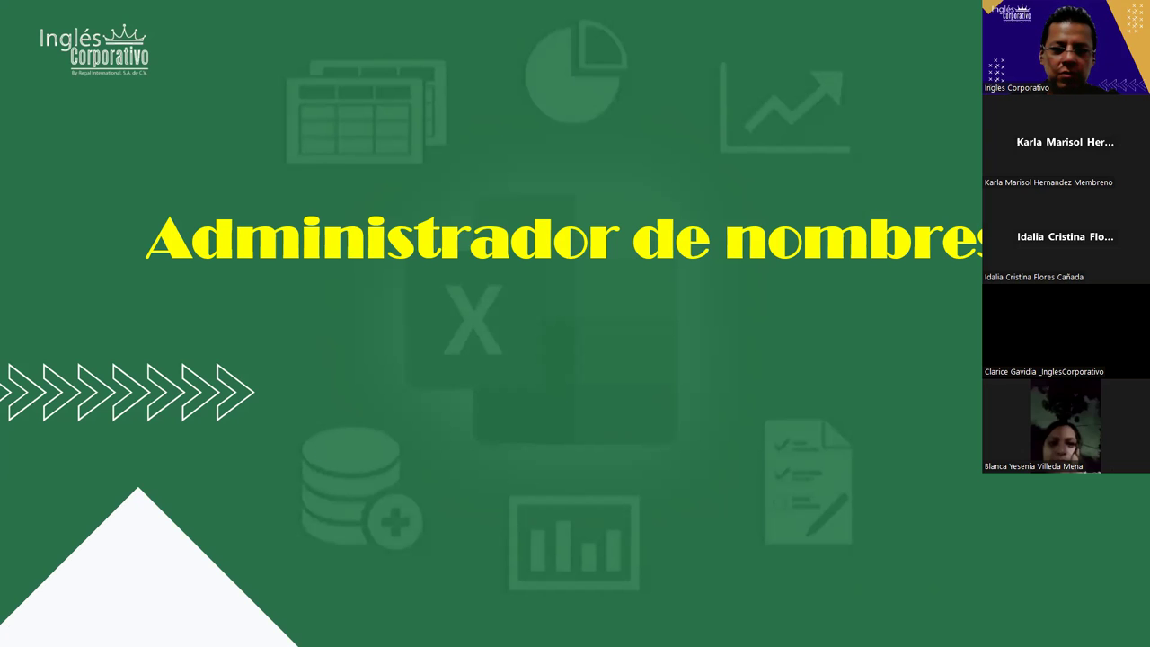
Advance the PowerPoint presentation to the Objetivo slide.
left_click(702, 420)
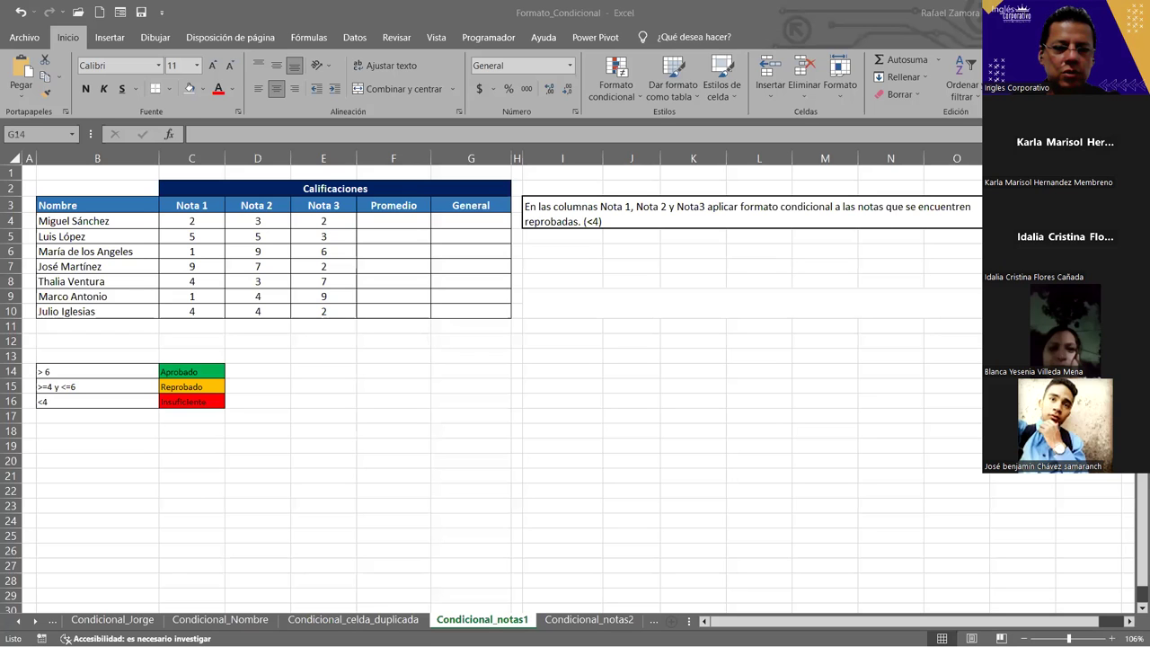
Browse the sheet tabs, settling on Condicional_celda_duplicada with cell K13 selected.
left_click(352, 619)
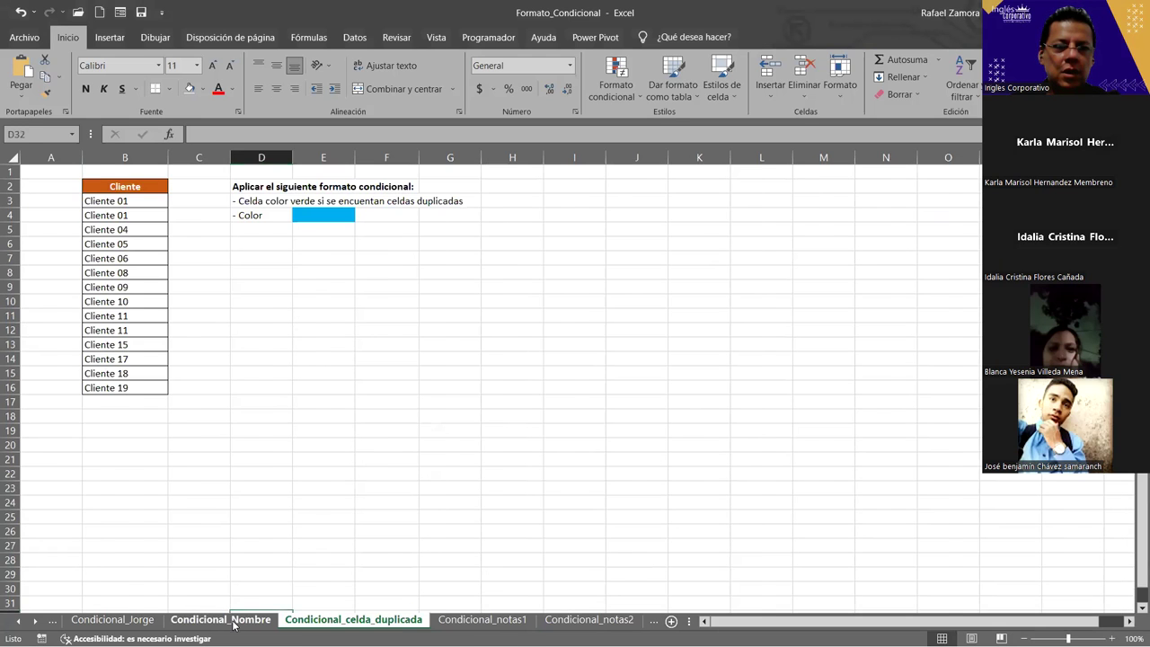
left_click(180, 619)
left_click(129, 626)
left_click(229, 620)
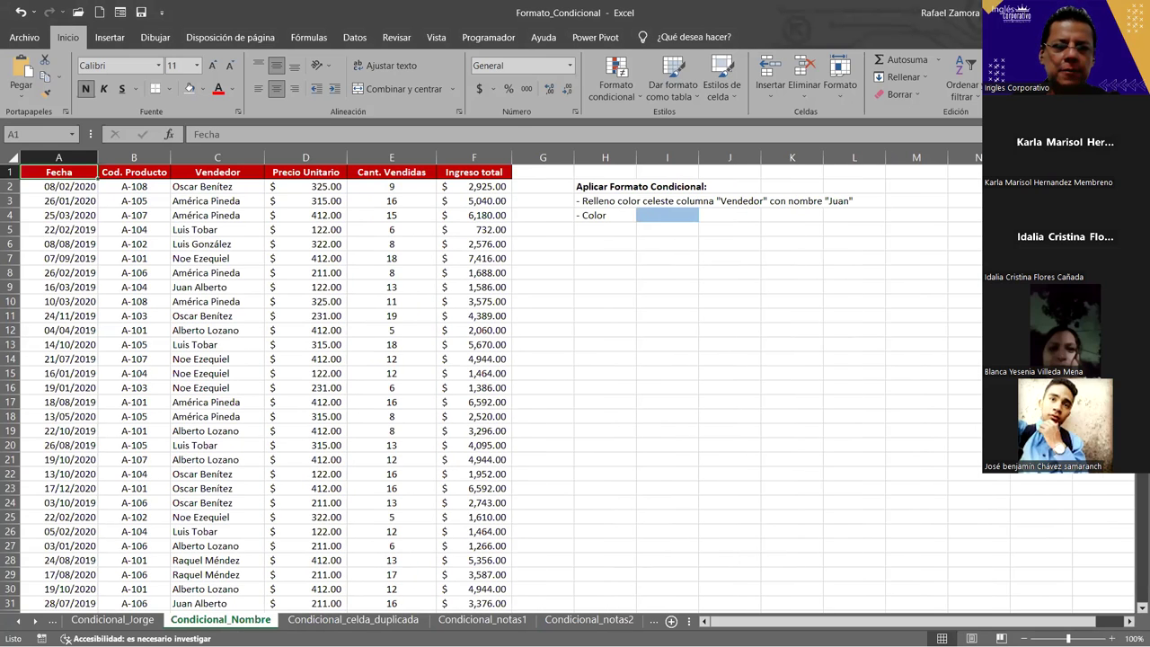
key("ctrl+Page_Down")
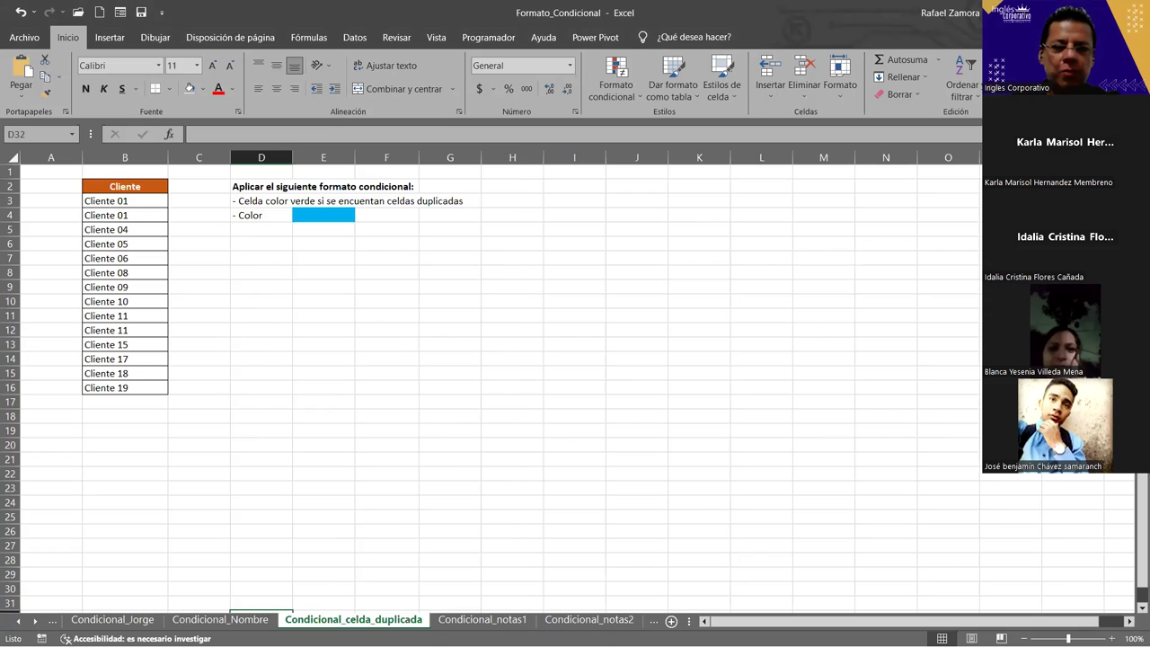
left_click(701, 342)
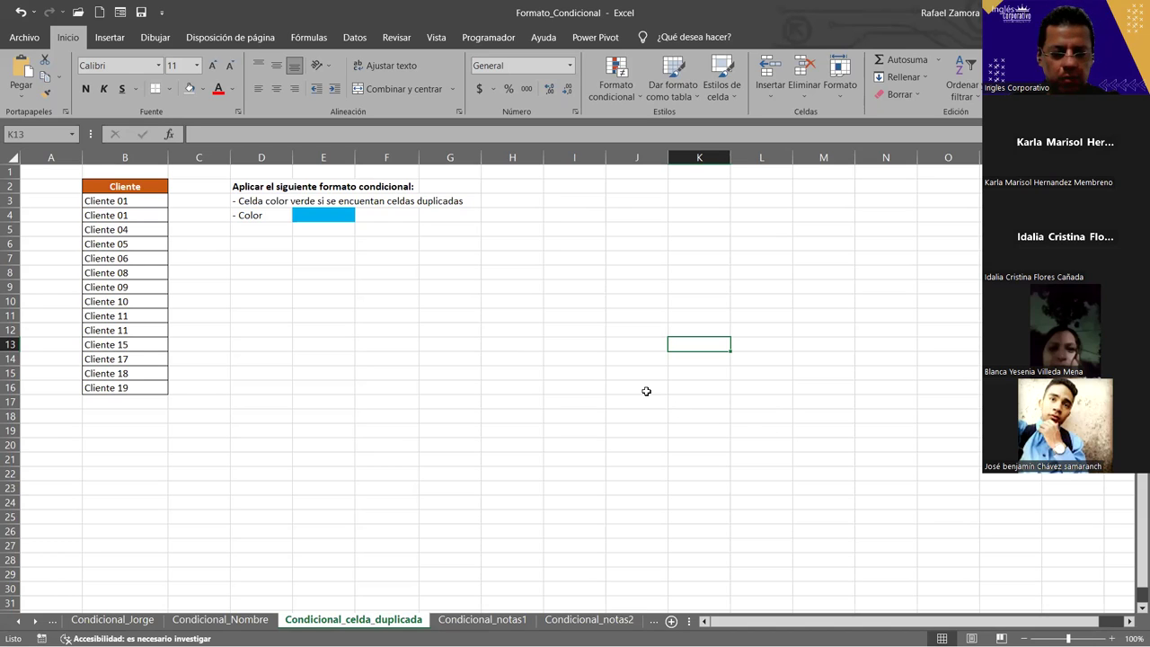
type("\\")
key("BackSpace")
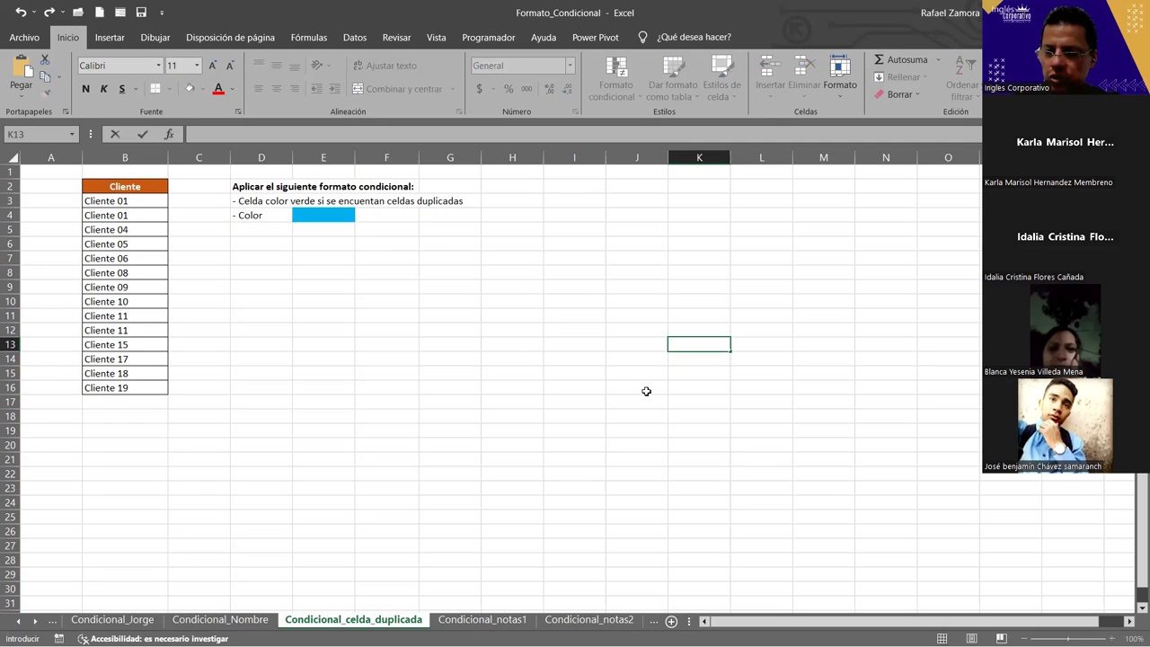
type("á")
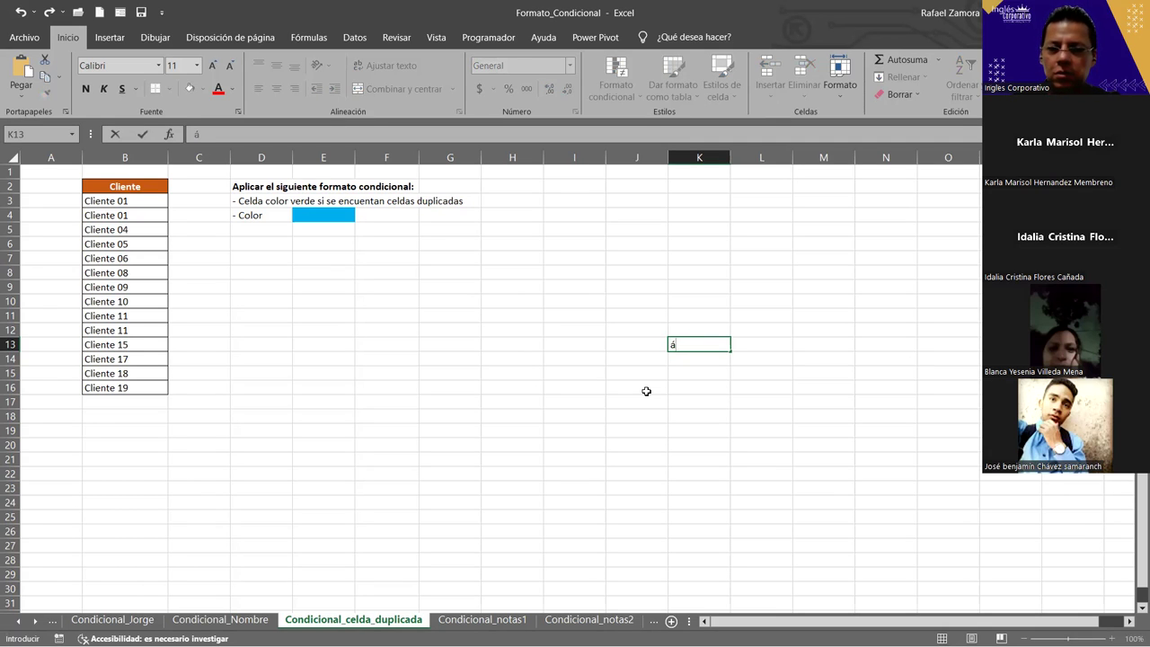
key("BackSpace")
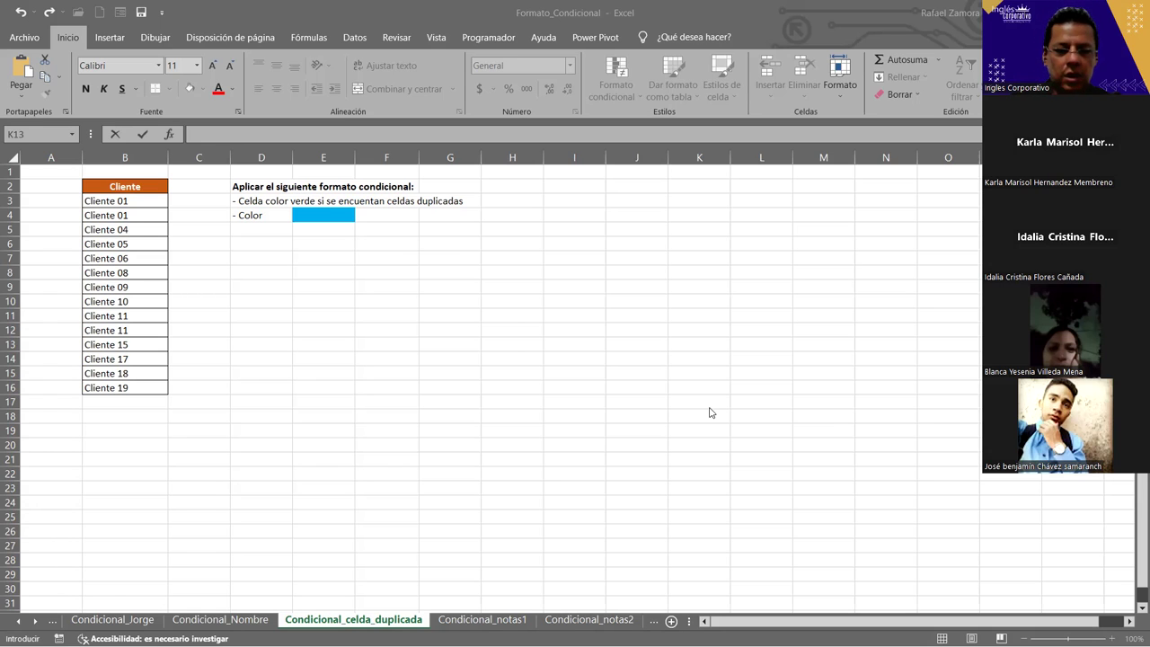
left_click(449, 259)
type("<")
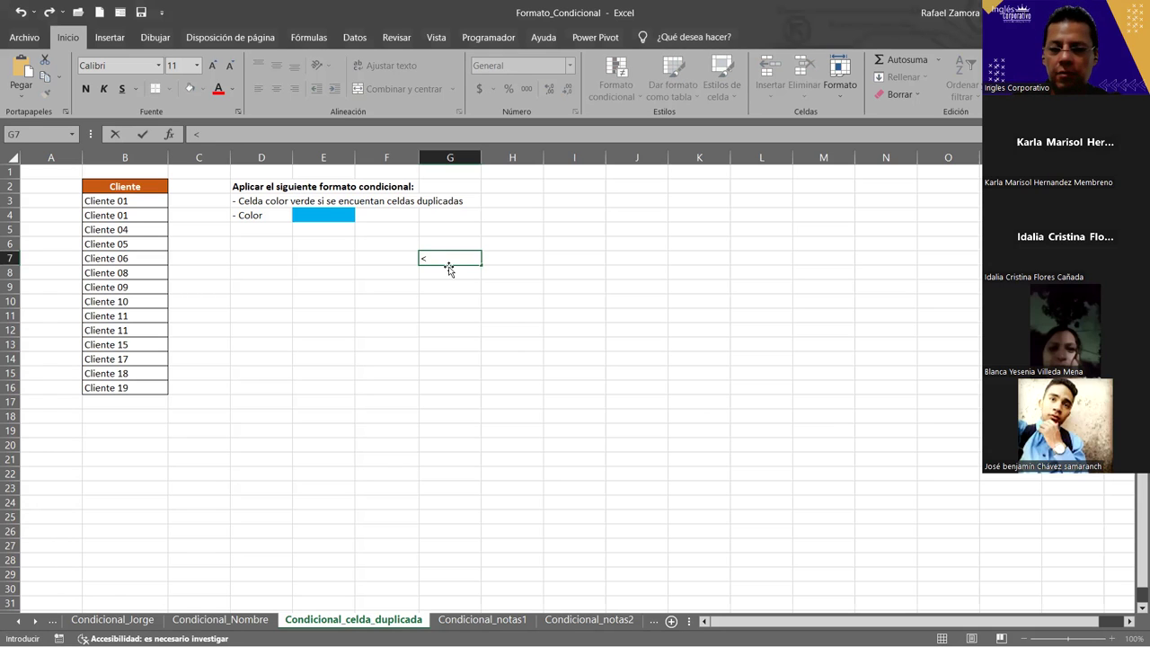
type(">")
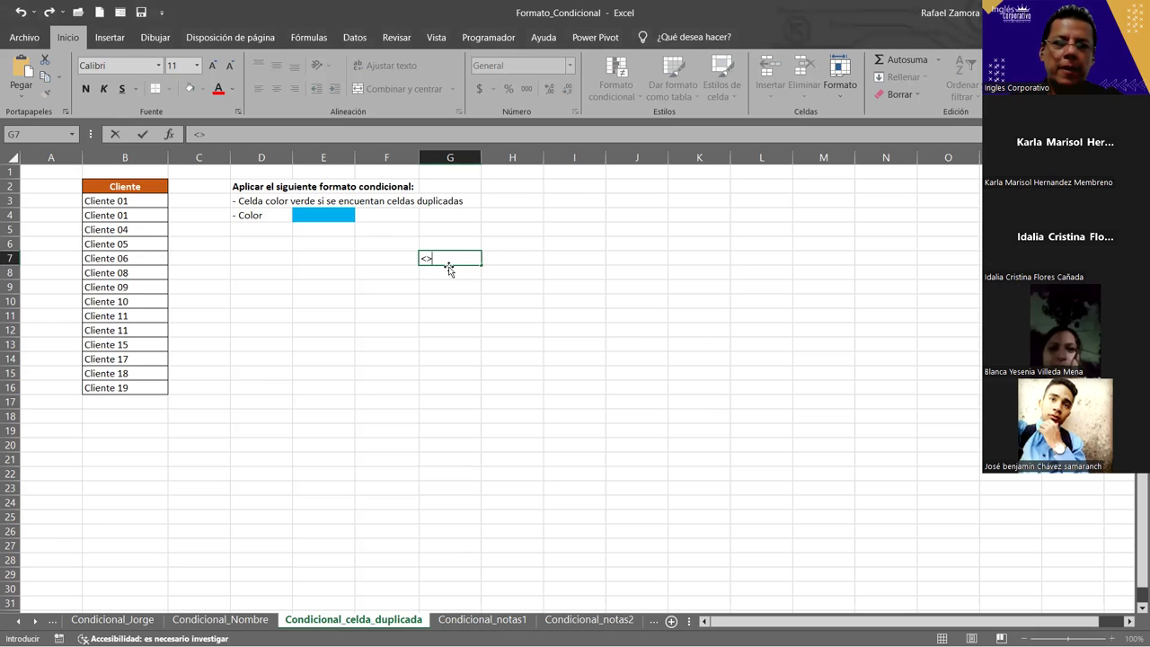
key("Escape")
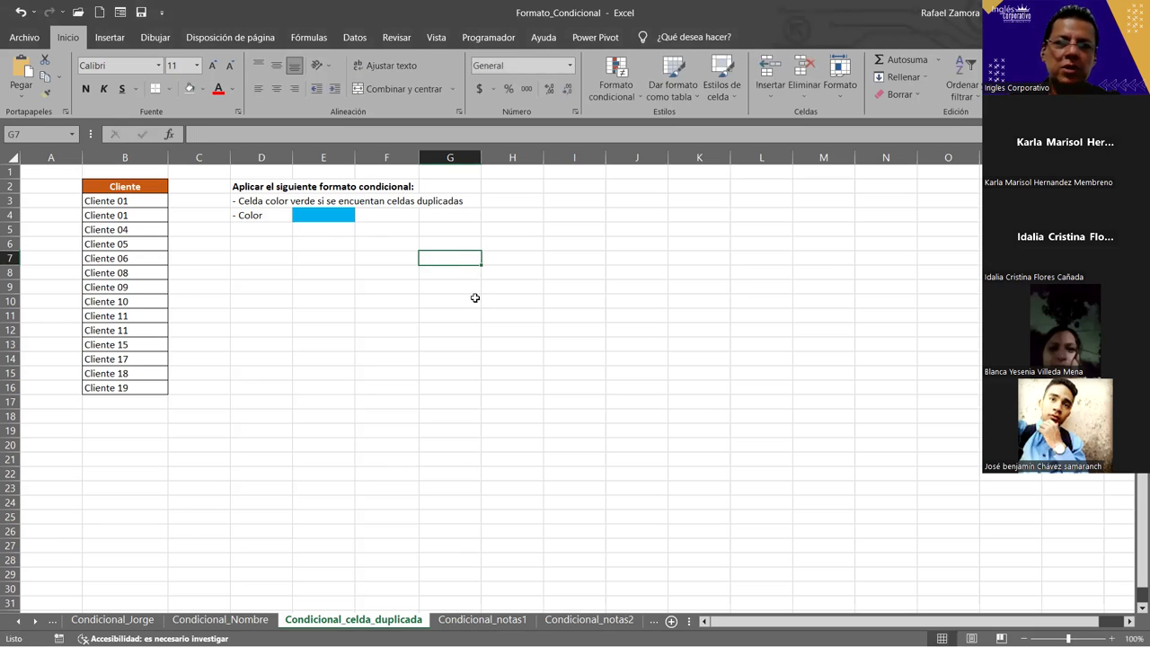
Zoom the Cliente sheet from 100% to 145% and check cells D4 to E8.
scroll(363, 300, "up", 3, "ctrl")
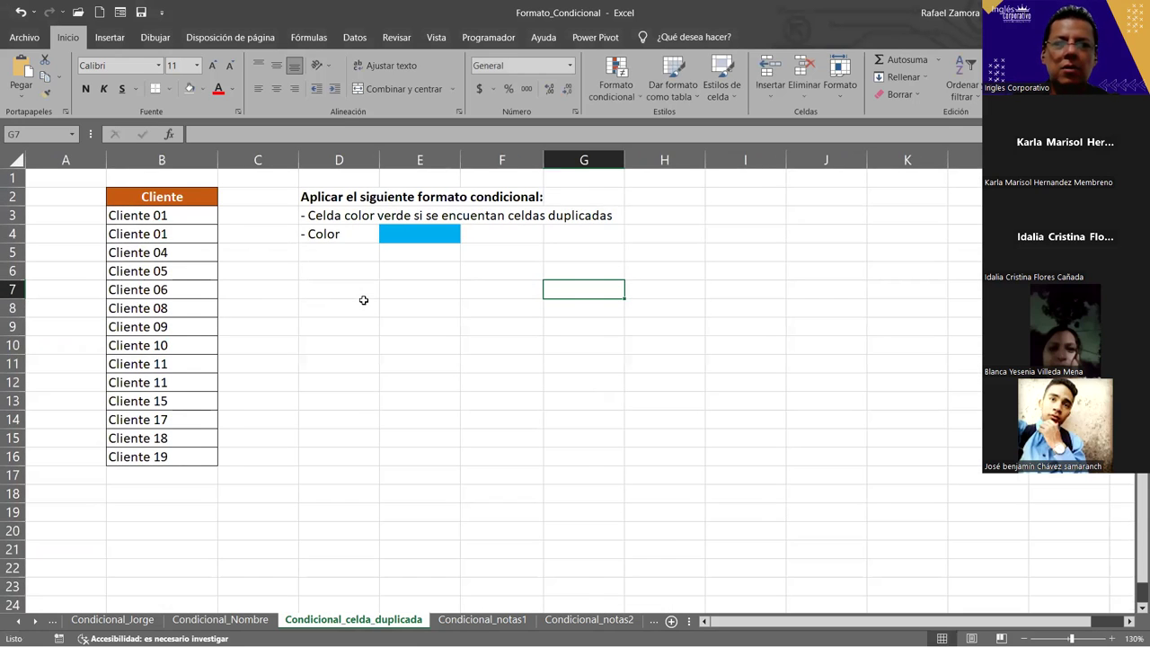
scroll(363, 300, "up", 1, "ctrl")
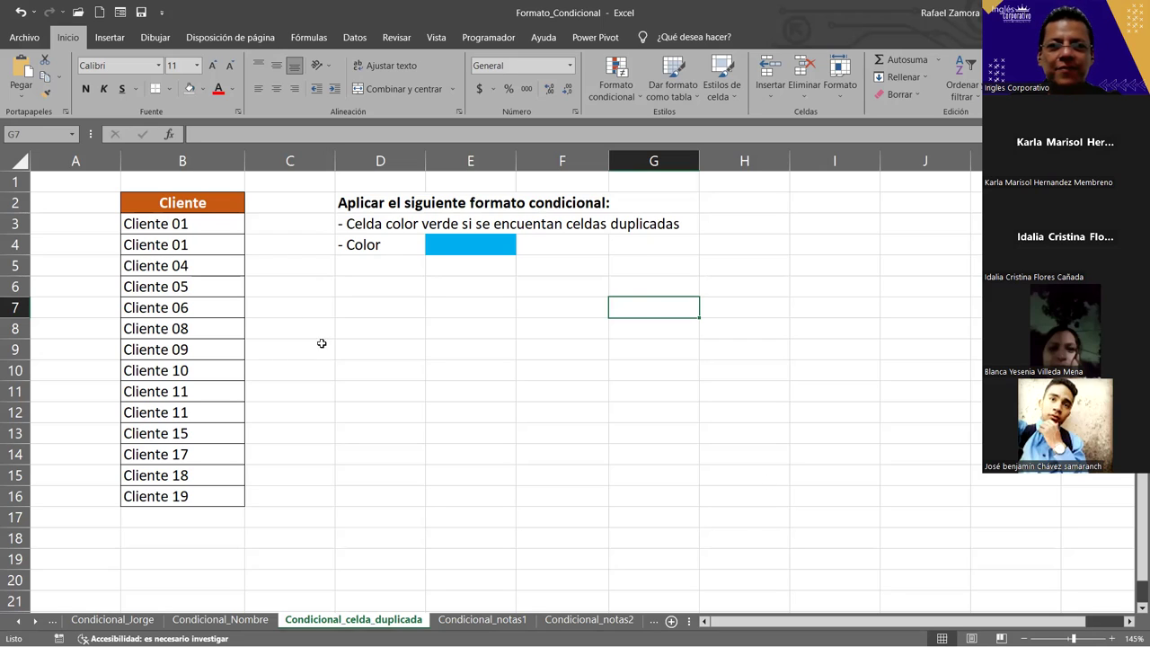
left_click(363, 281)
left_click(498, 252)
left_click(490, 277)
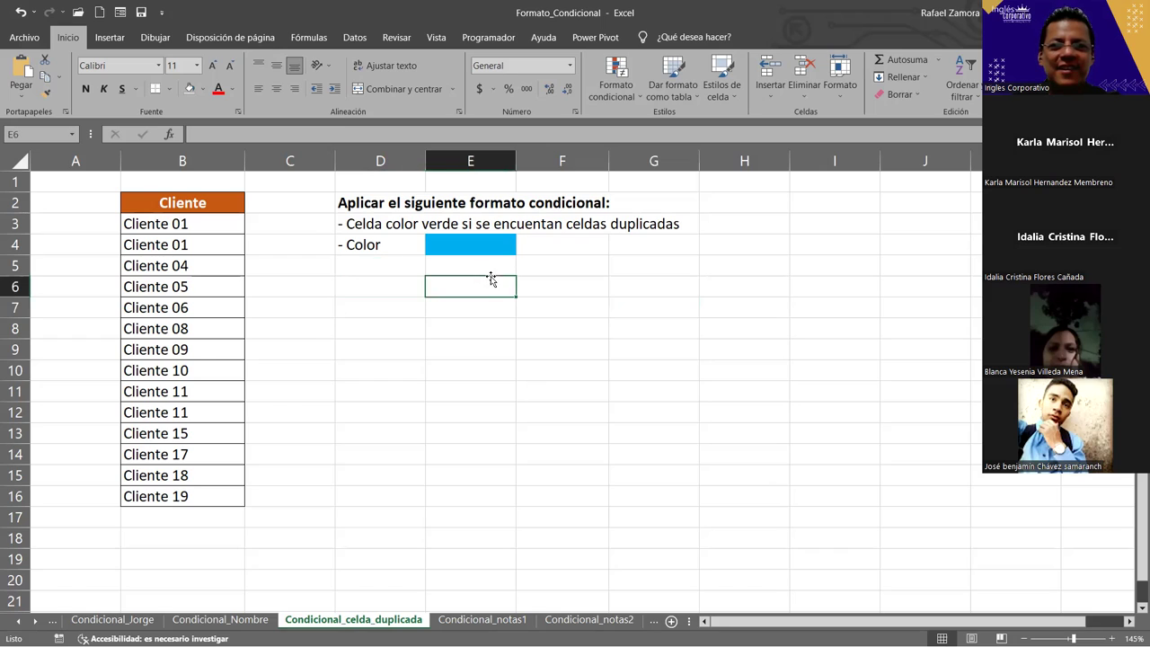
left_click(490, 324)
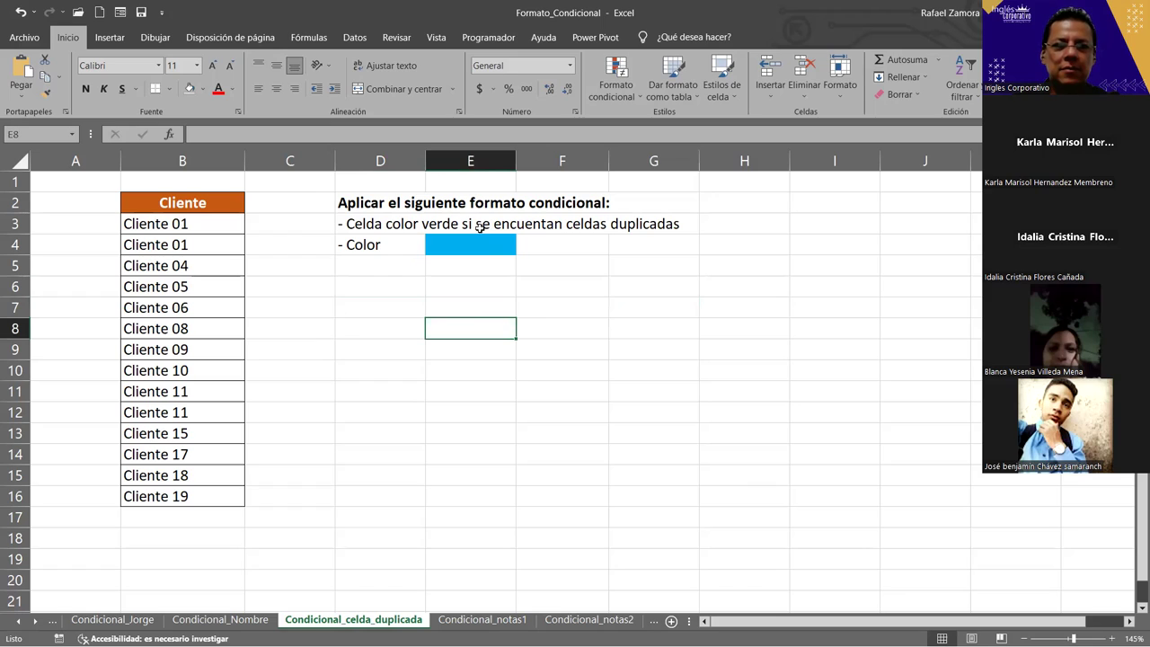
left_click(370, 246)
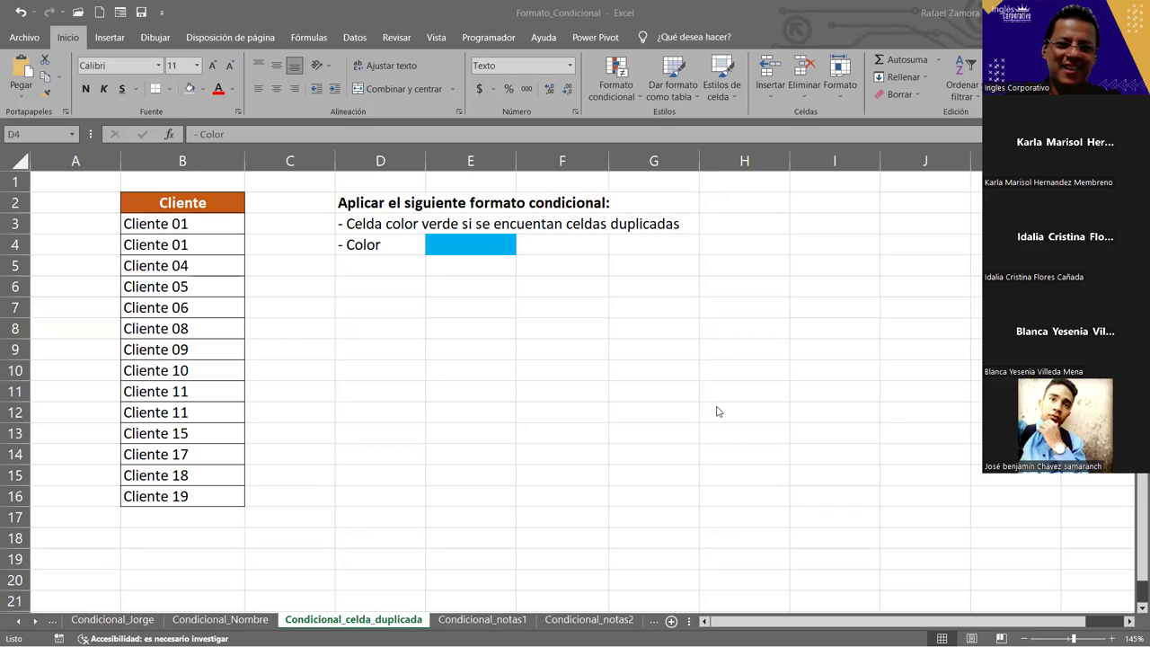
Select the client list Cliente 01 to Cliente 19 in B3:B16.
key("alt+Tab")
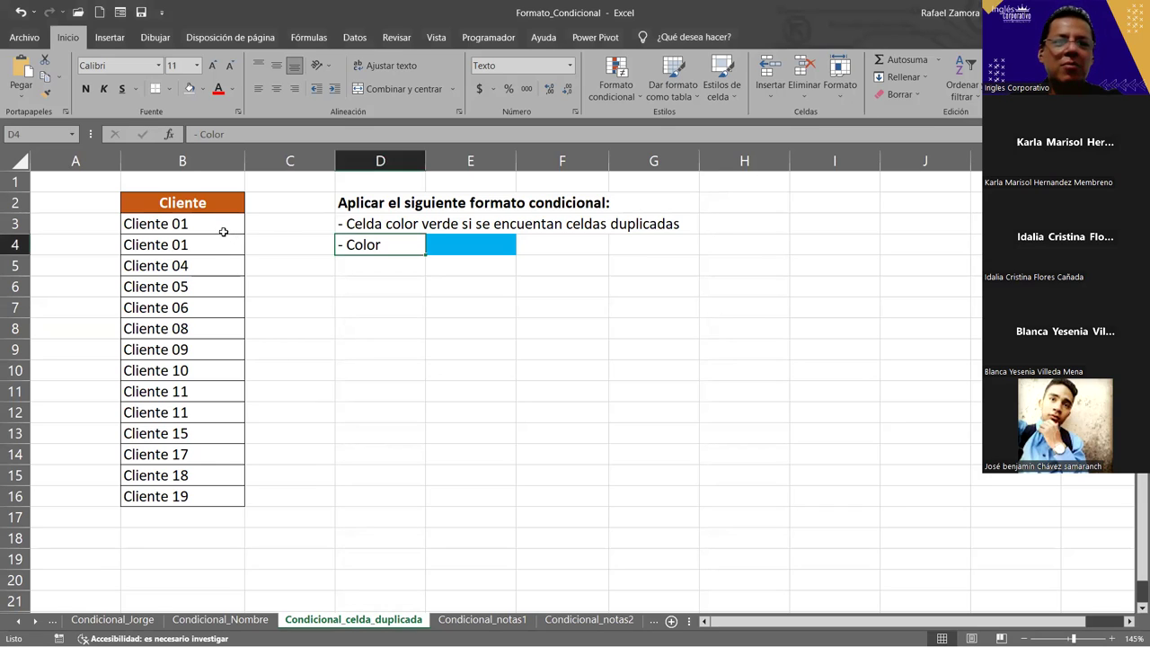
left_click(223, 232)
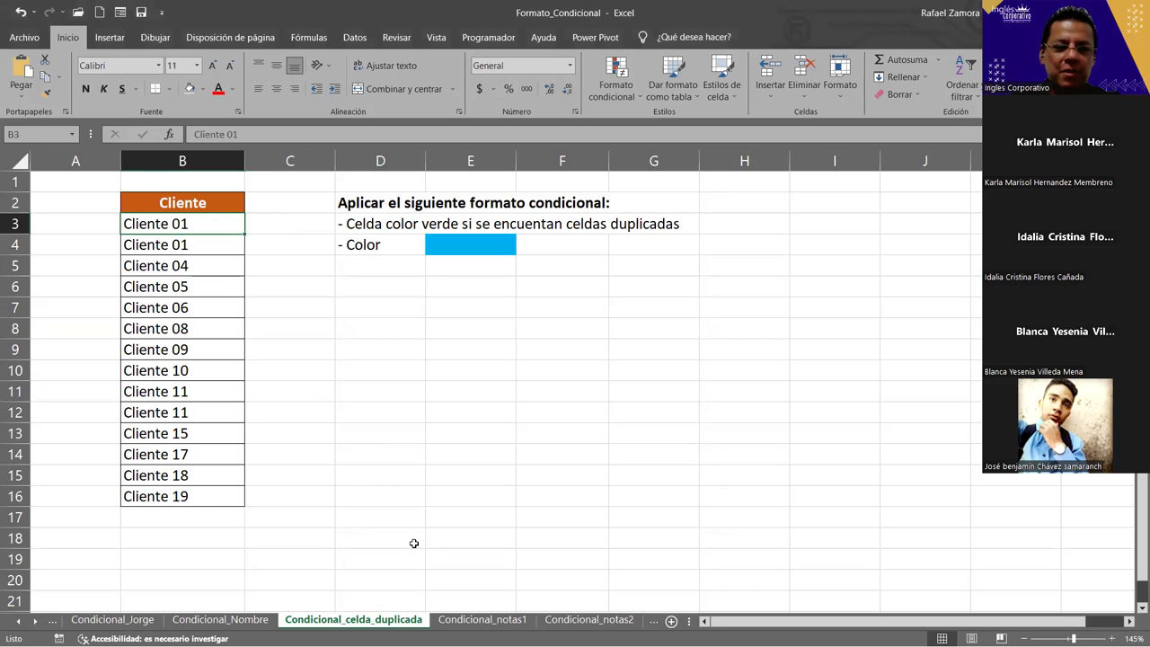
left_click(381, 333)
left_click(179, 224)
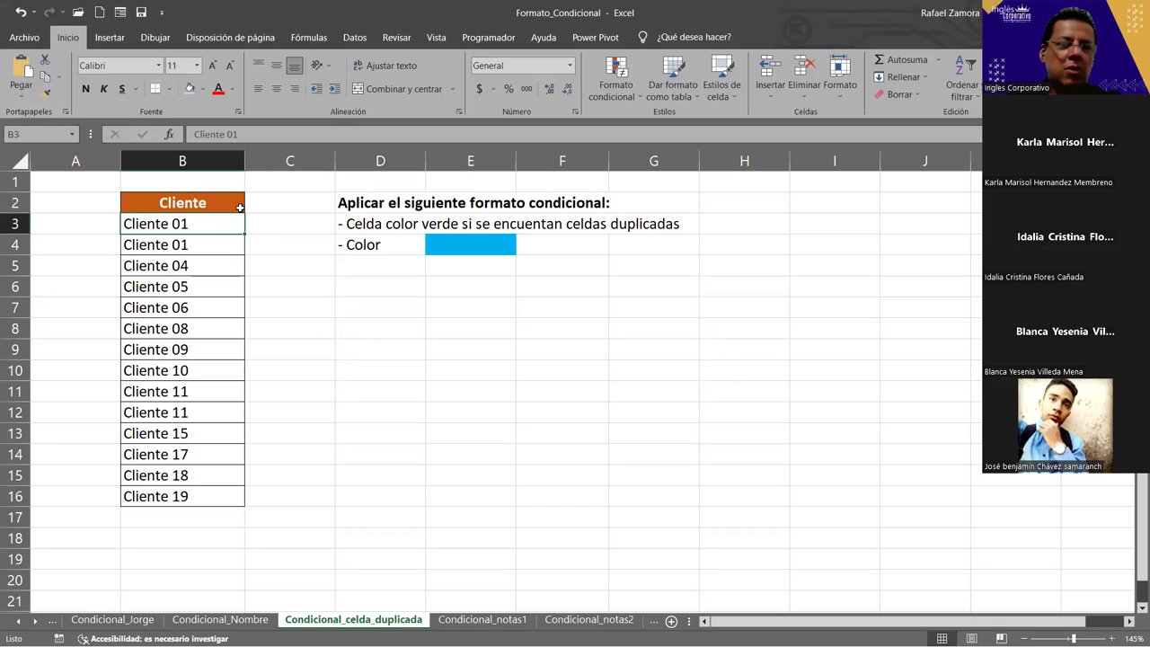
left_click_drag(211, 228, 205, 493)
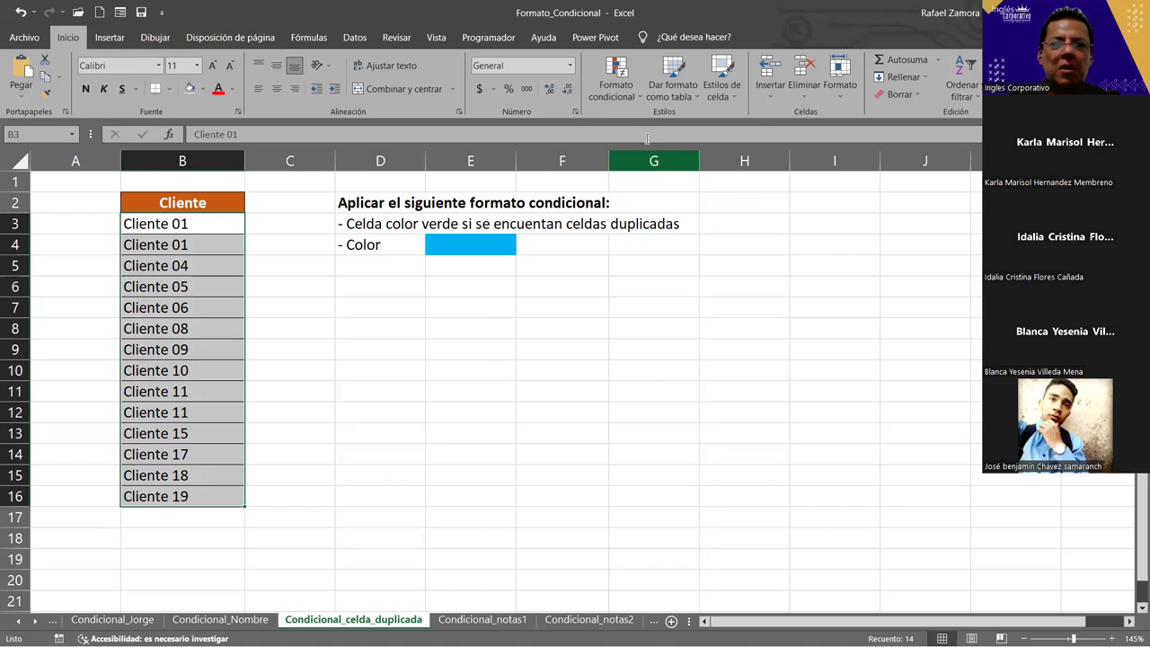
Start a new conditional formatting rule that formats only duplicate values.
left_click(635, 99)
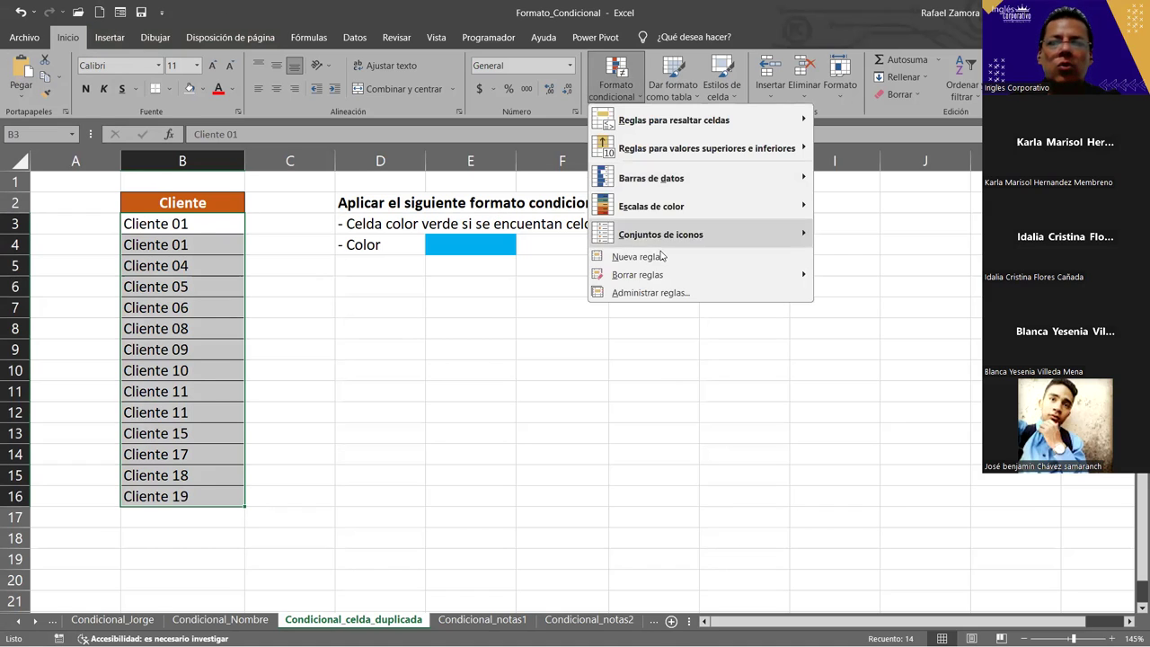
left_click(661, 259)
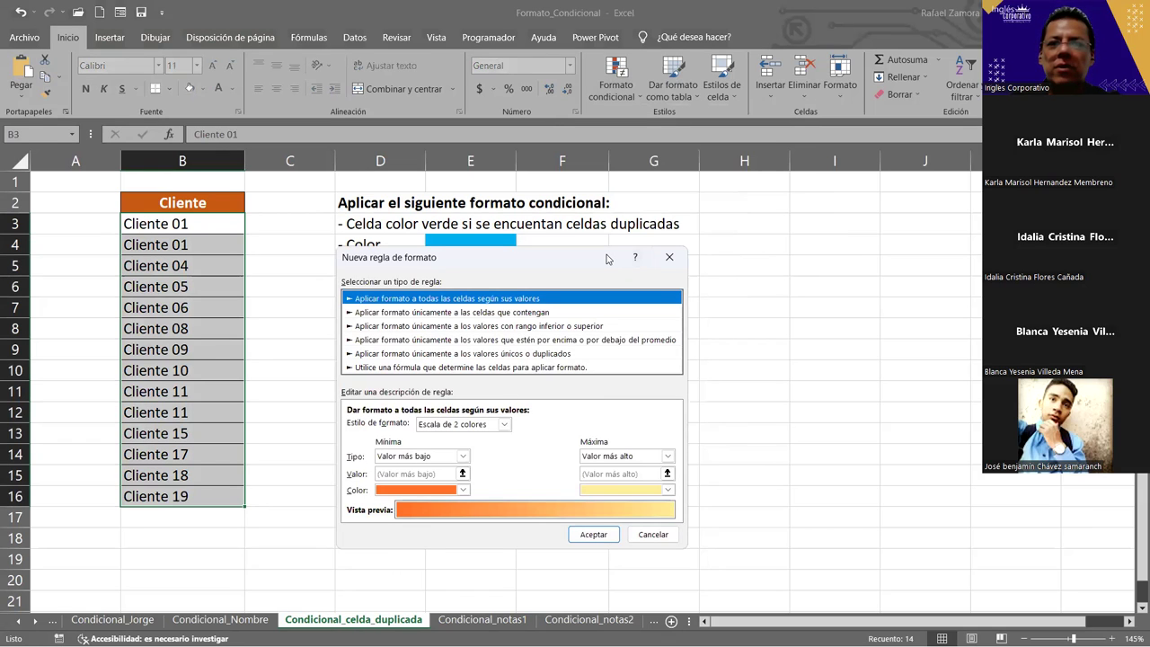
left_click_drag(606, 260, 606, 206)
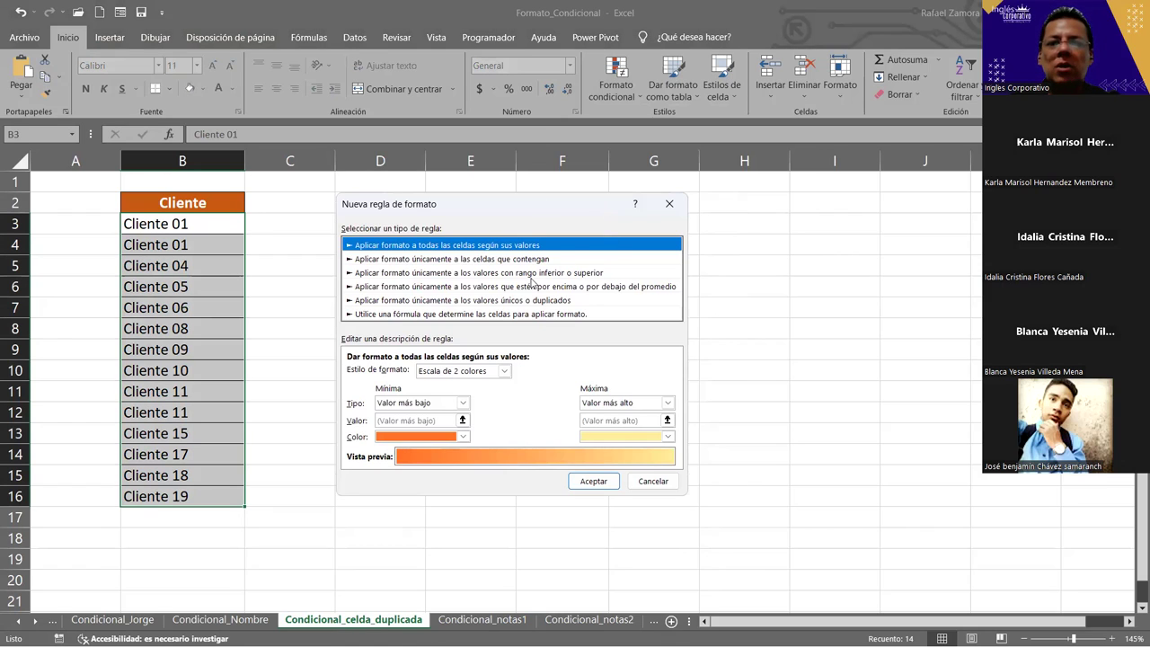
left_click(454, 304)
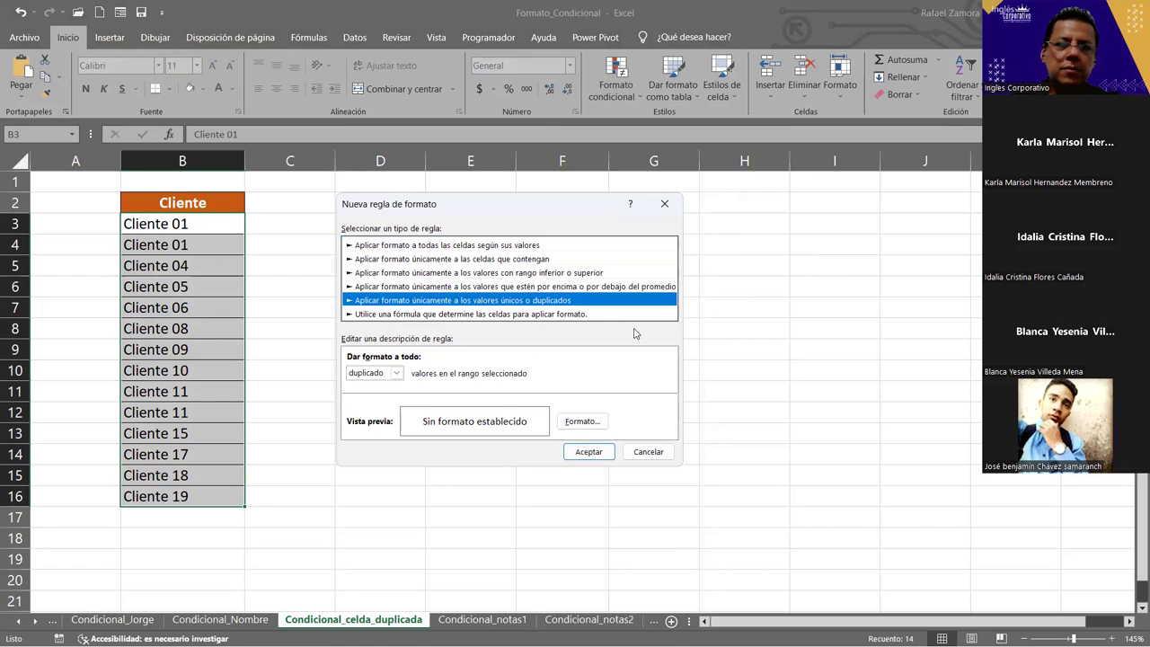
left_click(396, 373)
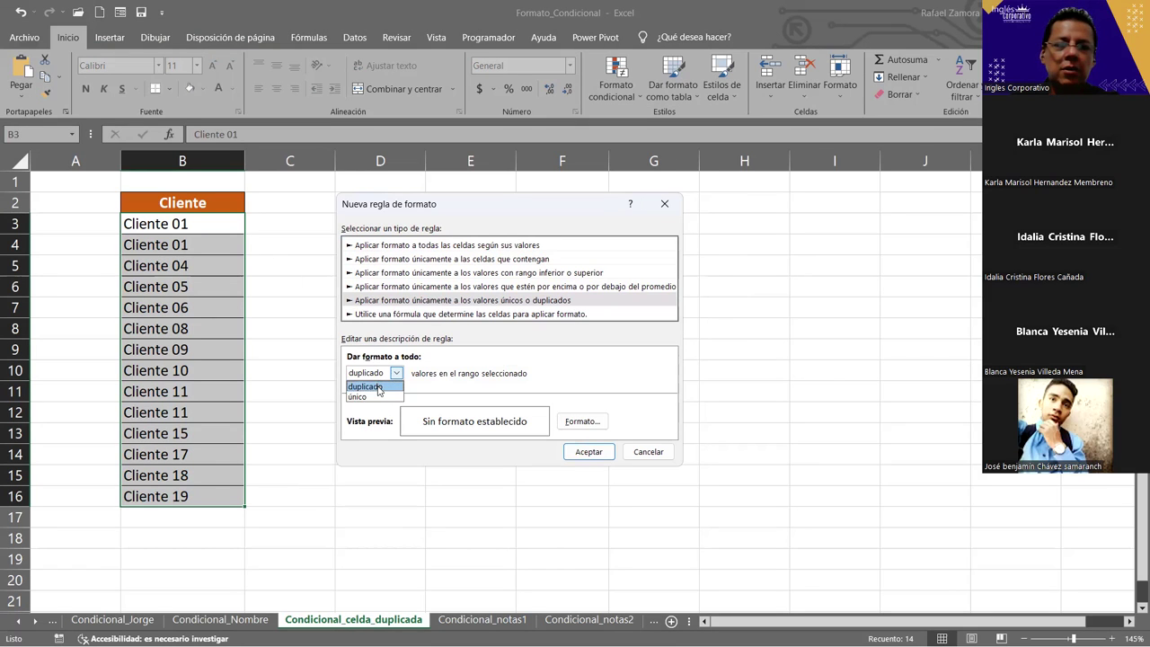
left_click(378, 387)
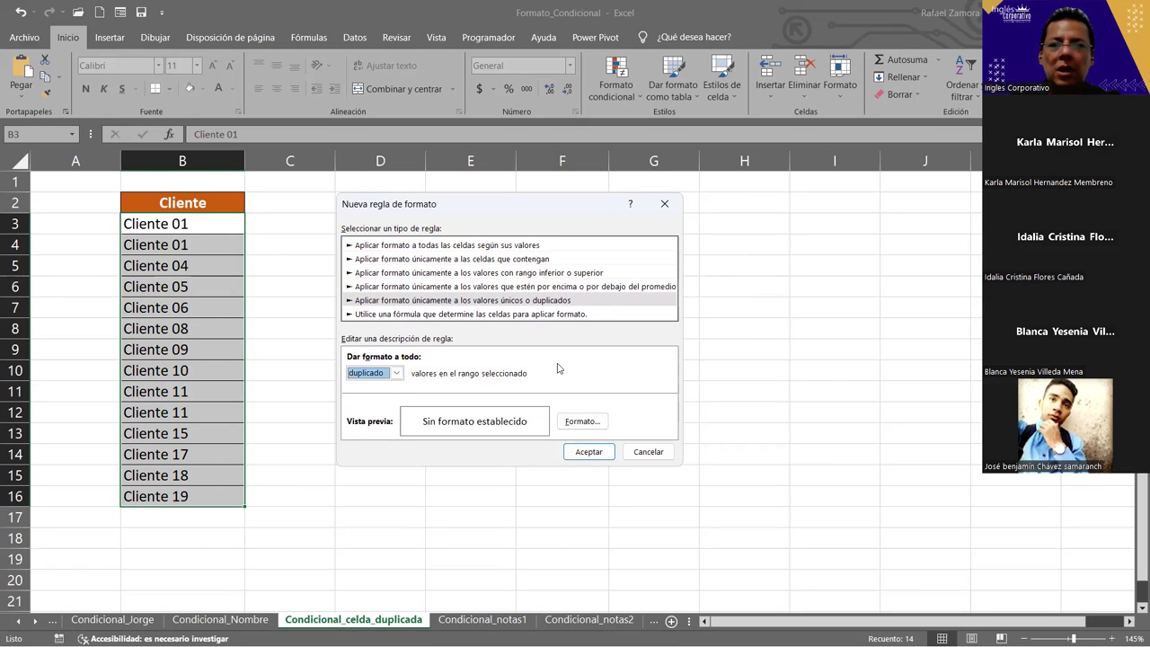
Choose a light-blue fill as the rule's format for duplicate cells.
left_click(590, 424)
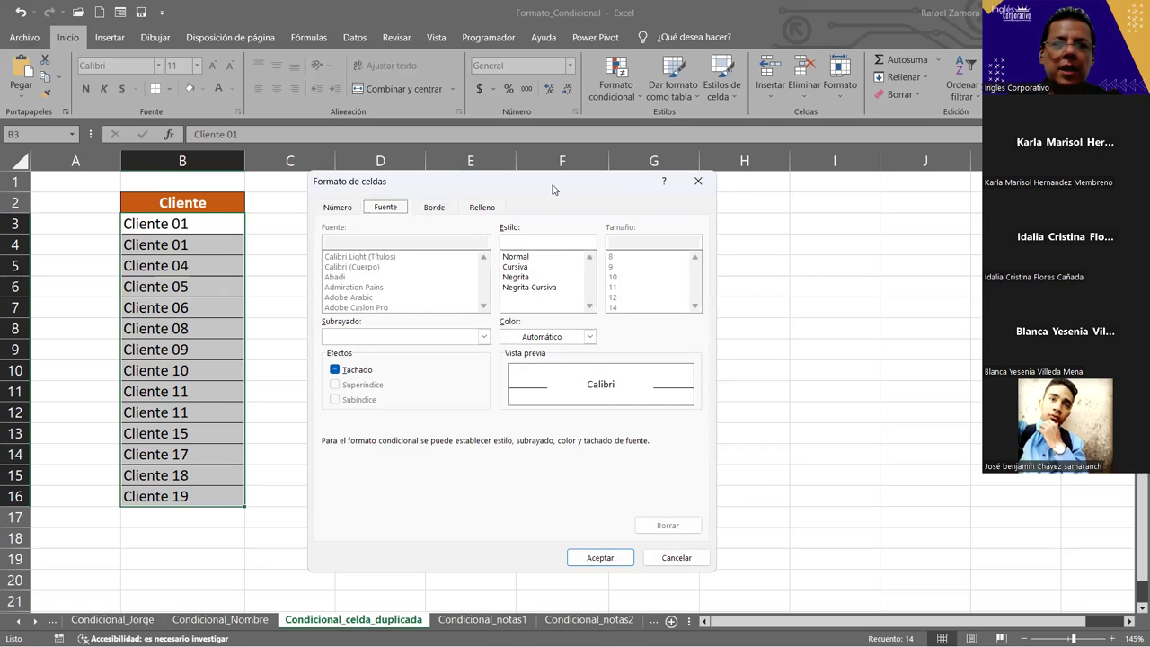
left_click_drag(555, 189, 669, 111)
left_click(597, 129)
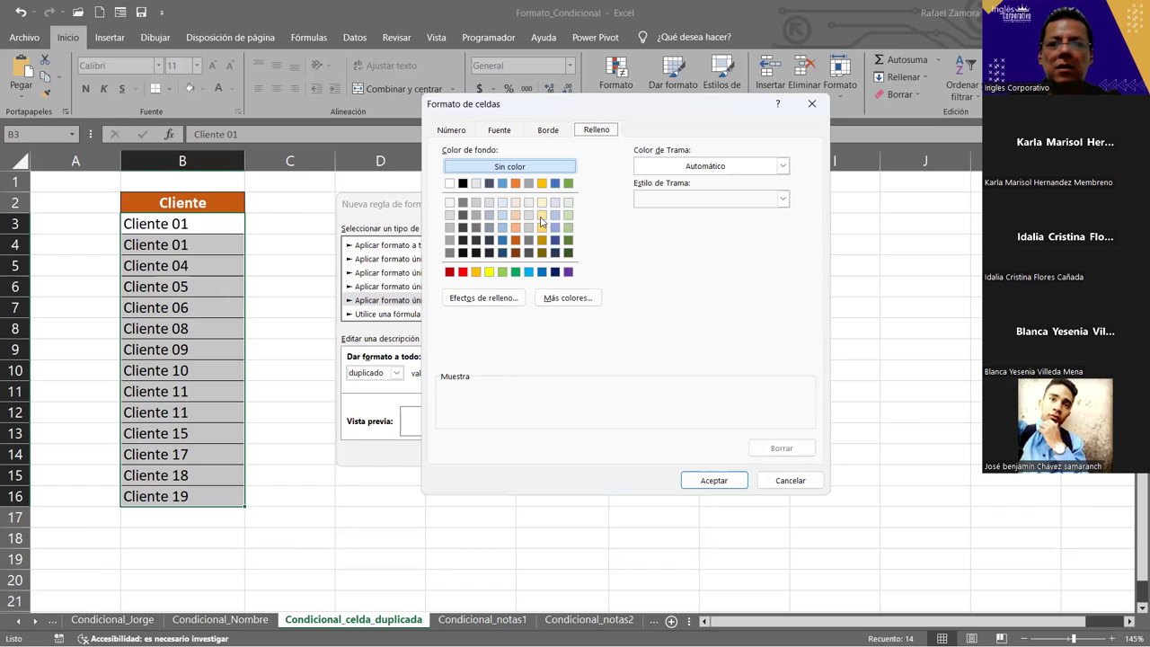
left_click(528, 272)
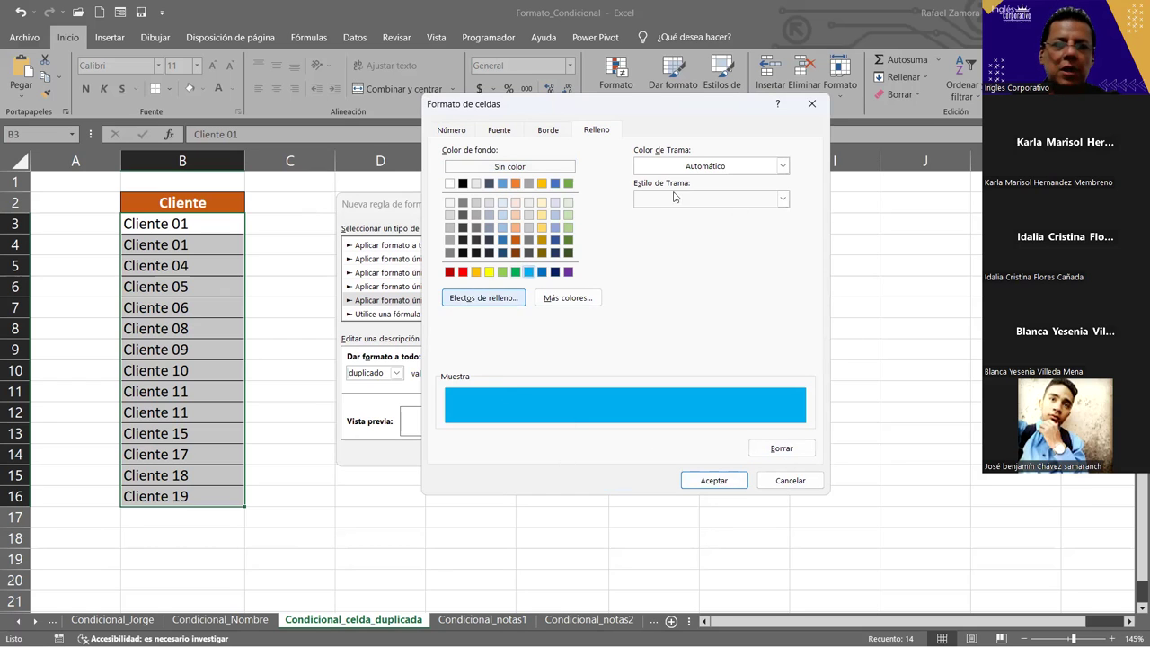
left_click(726, 483)
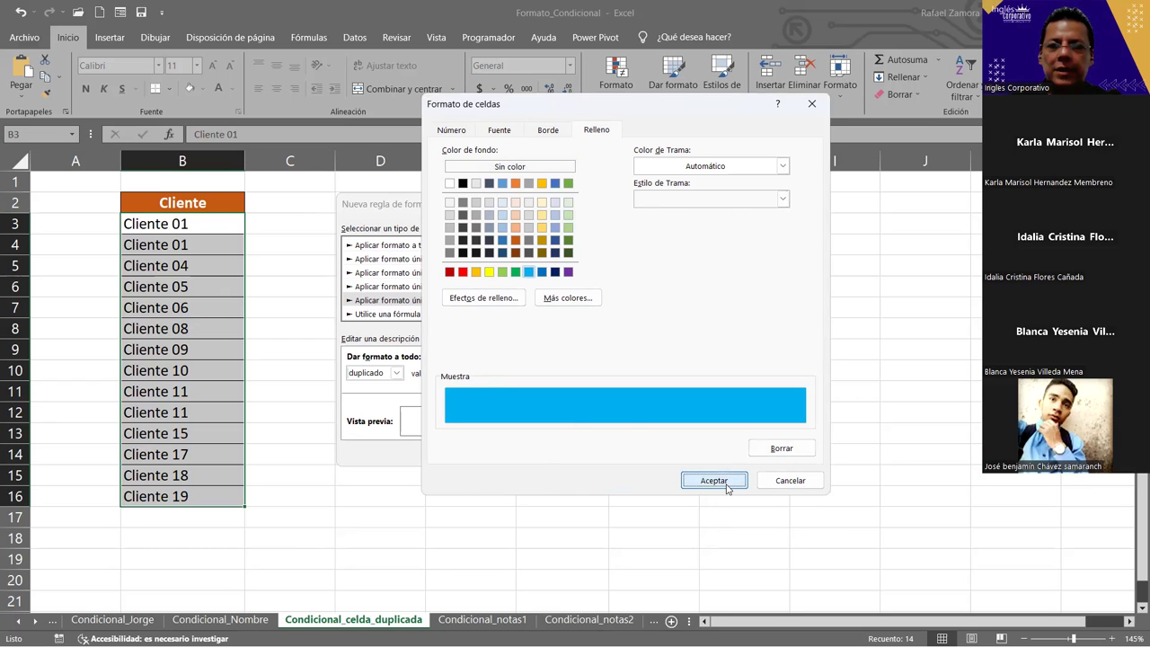
Apply the duplicate-highlight rule, then go to the Condicional_Nombre sheet and select cell C22.
left_click(589, 451)
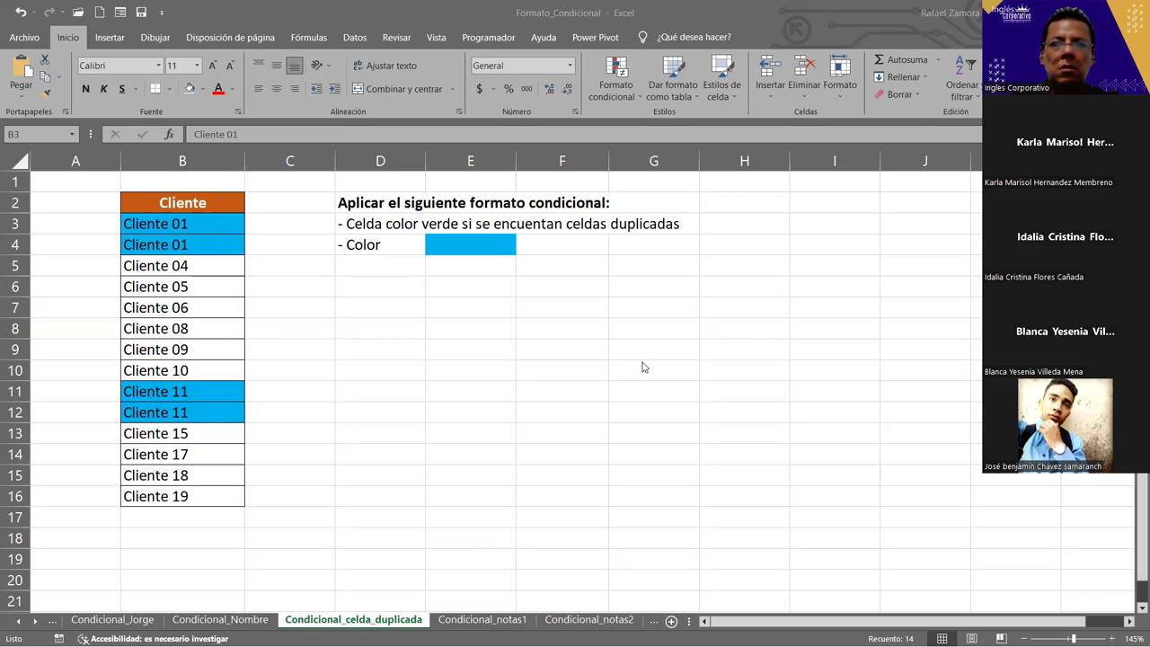
left_click(248, 622)
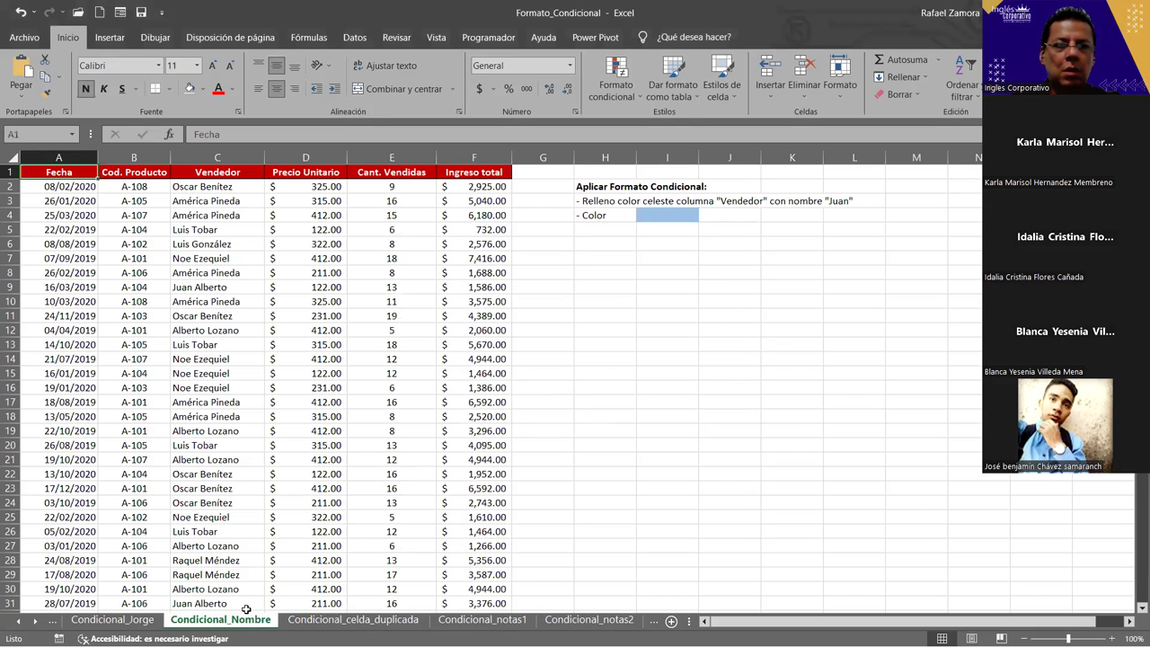
left_click(196, 475)
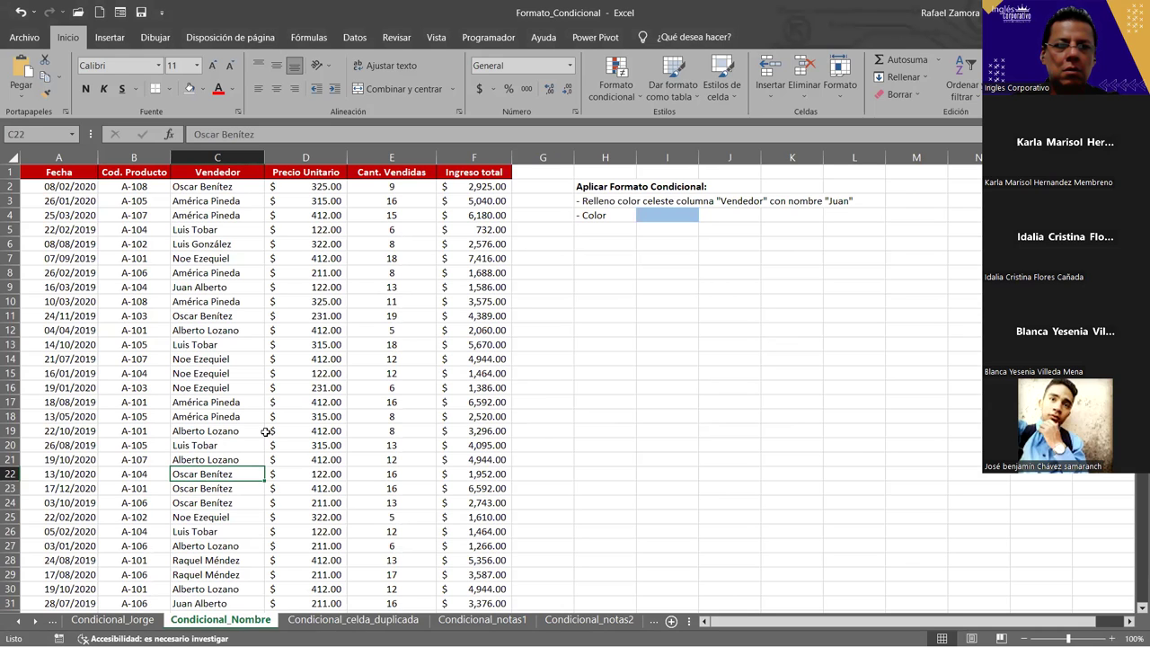
Open the Condicional_Jorge sheet with its yellow-fill-for-Jorge task.
left_click(117, 620)
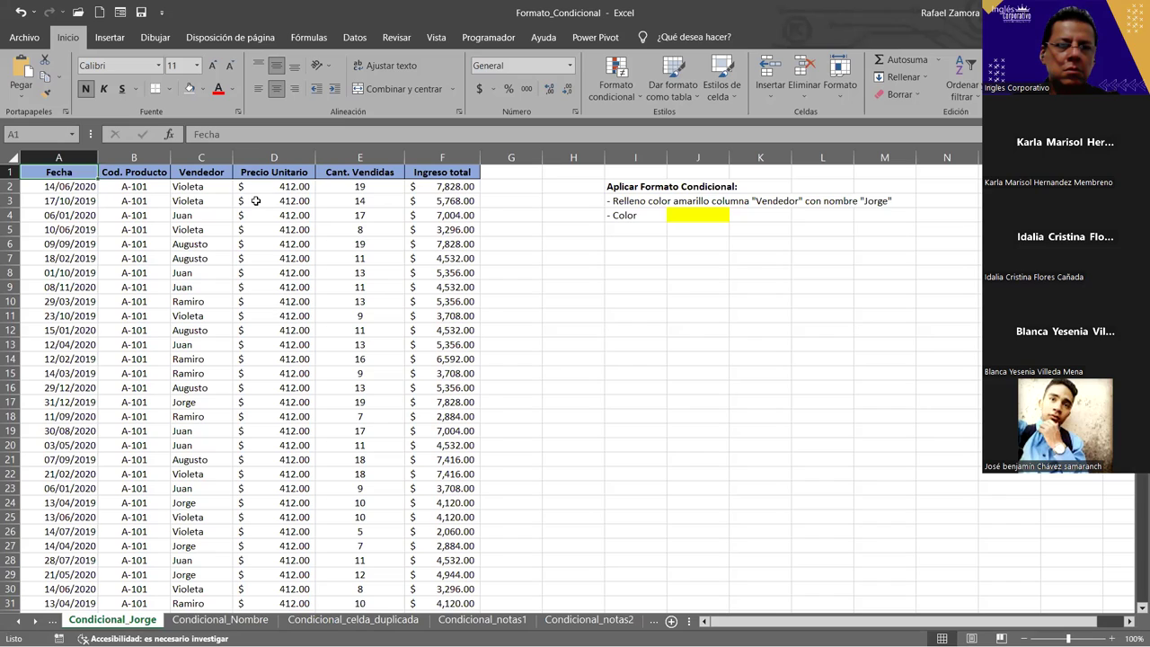
left_click(629, 94)
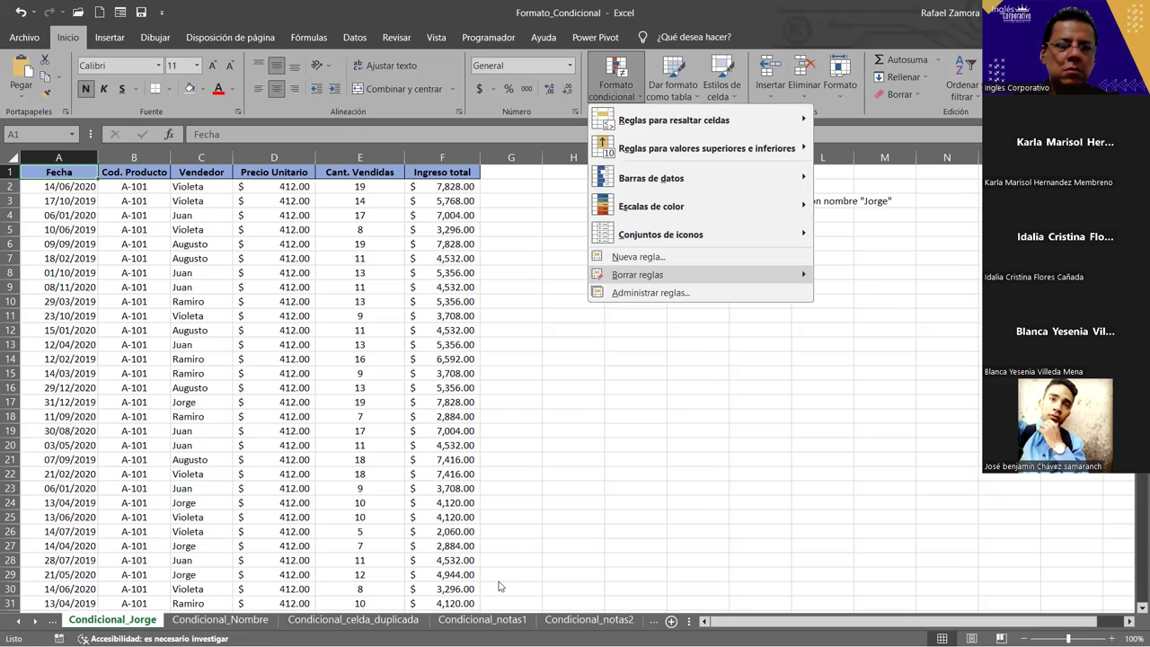
key("n")
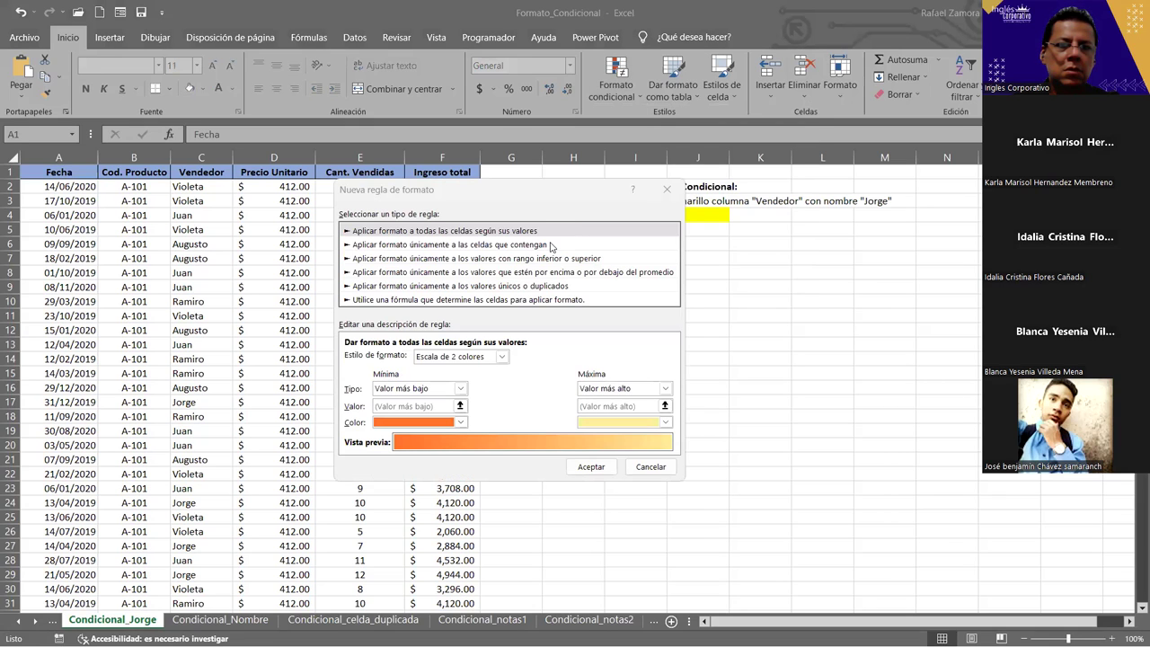
left_click(552, 248)
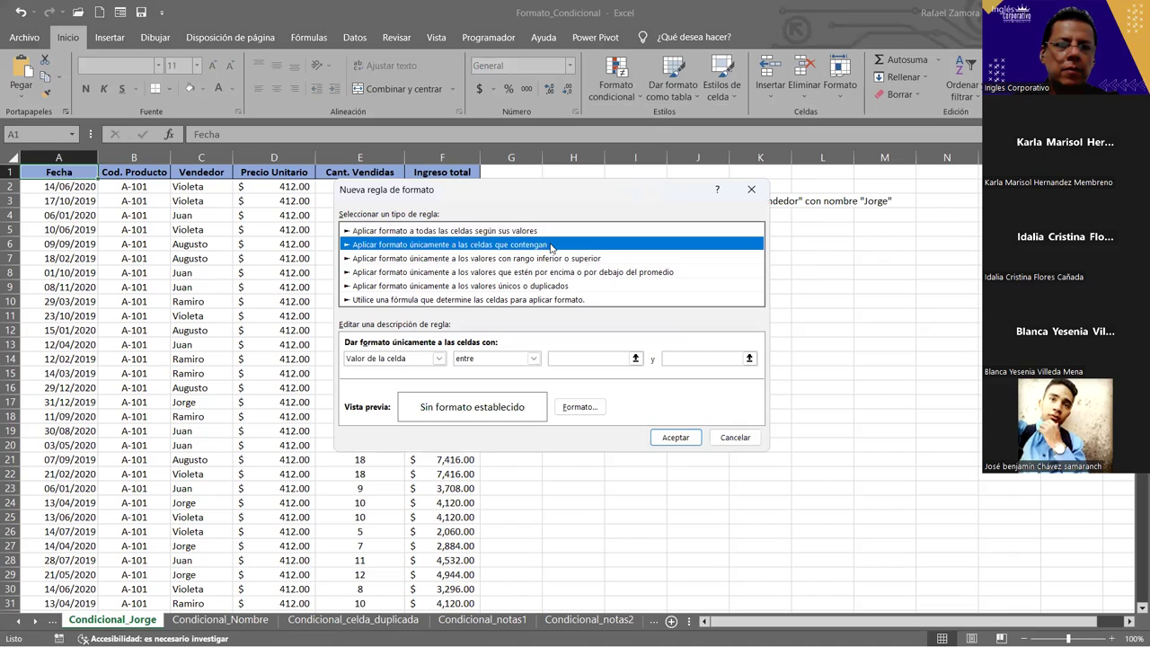
left_click(435, 360)
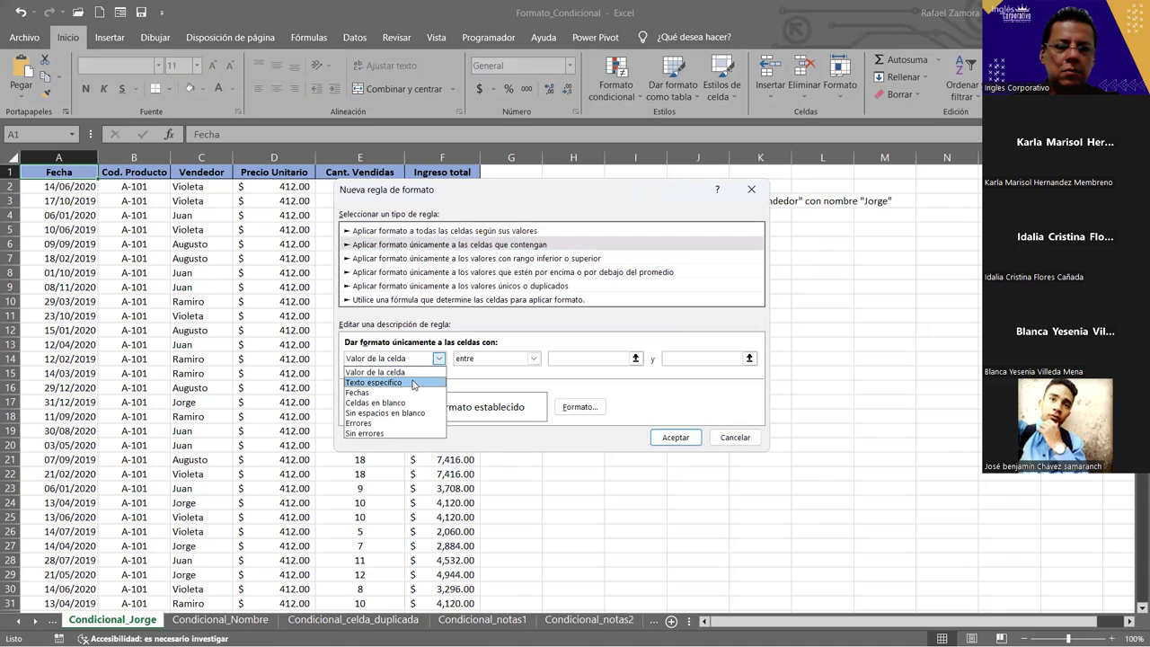
left_click(413, 383)
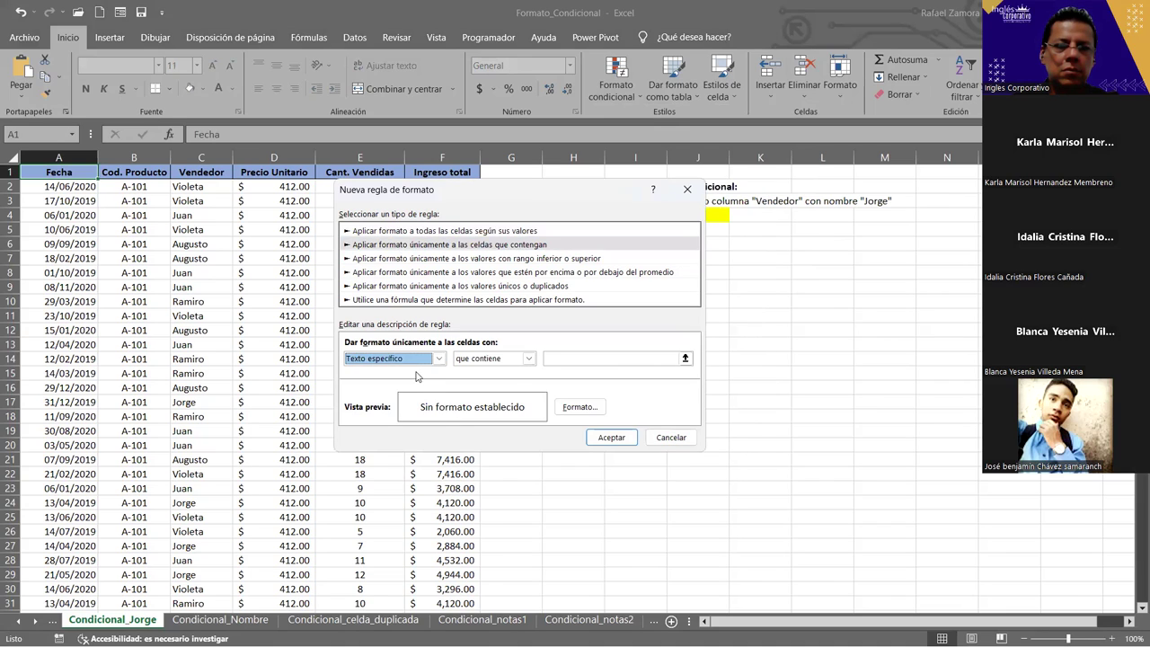
left_click(439, 360)
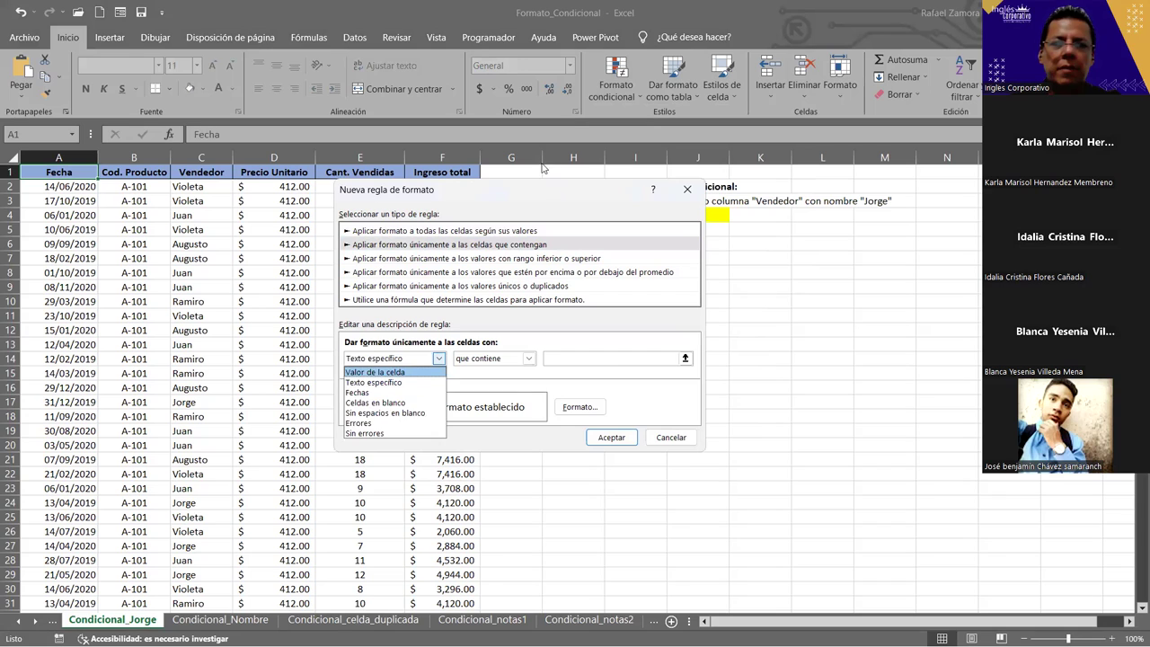
left_click(568, 131)
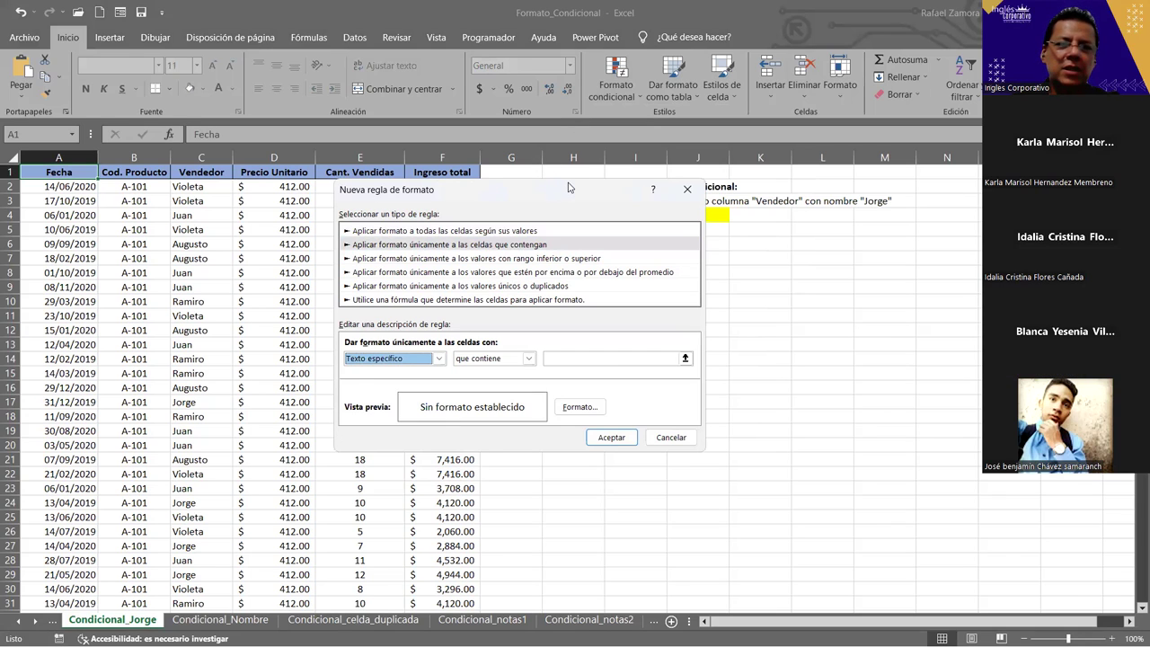
left_click_drag(569, 188, 648, 74)
left_click(518, 245)
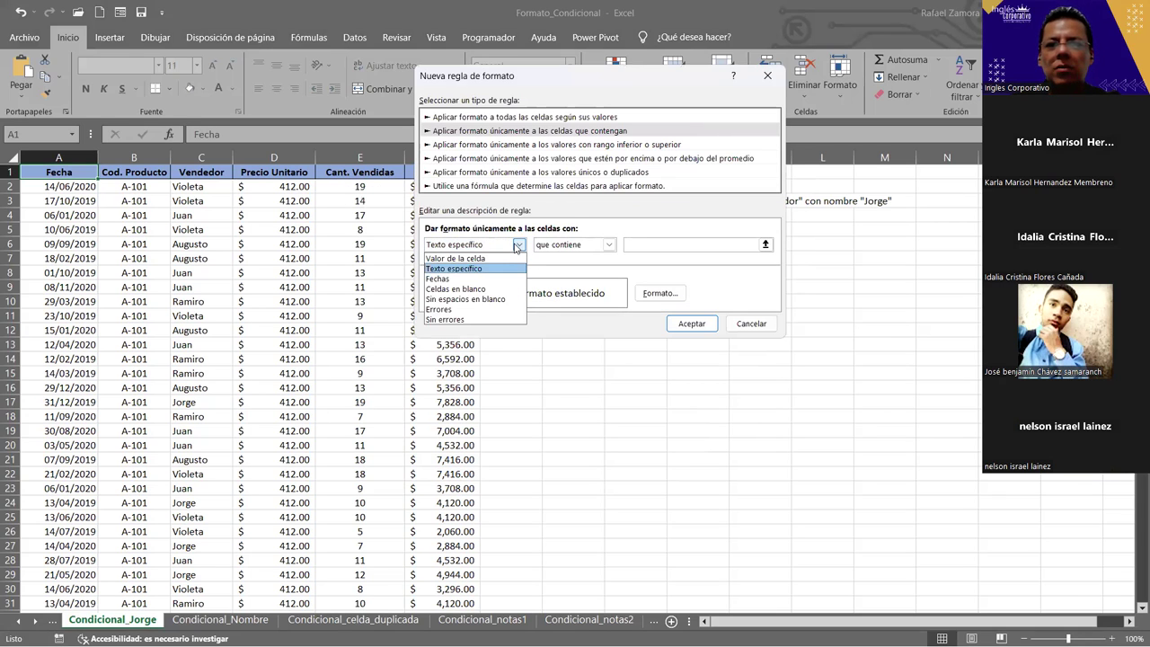
left_click(458, 258)
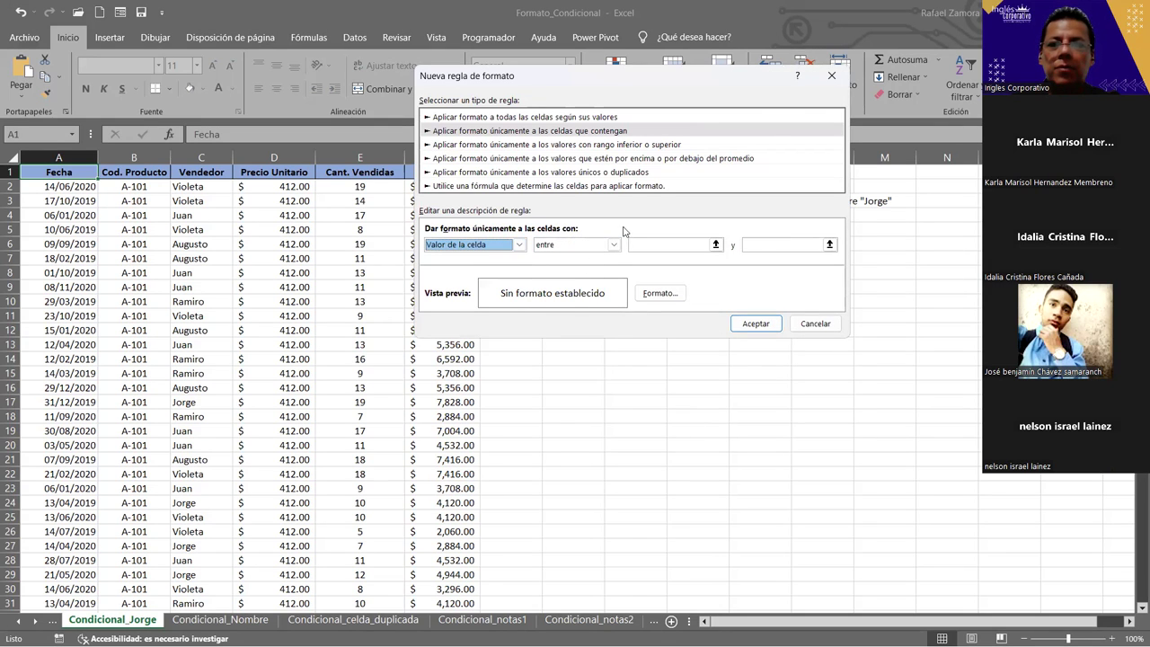
left_click(613, 244)
left_click(560, 279)
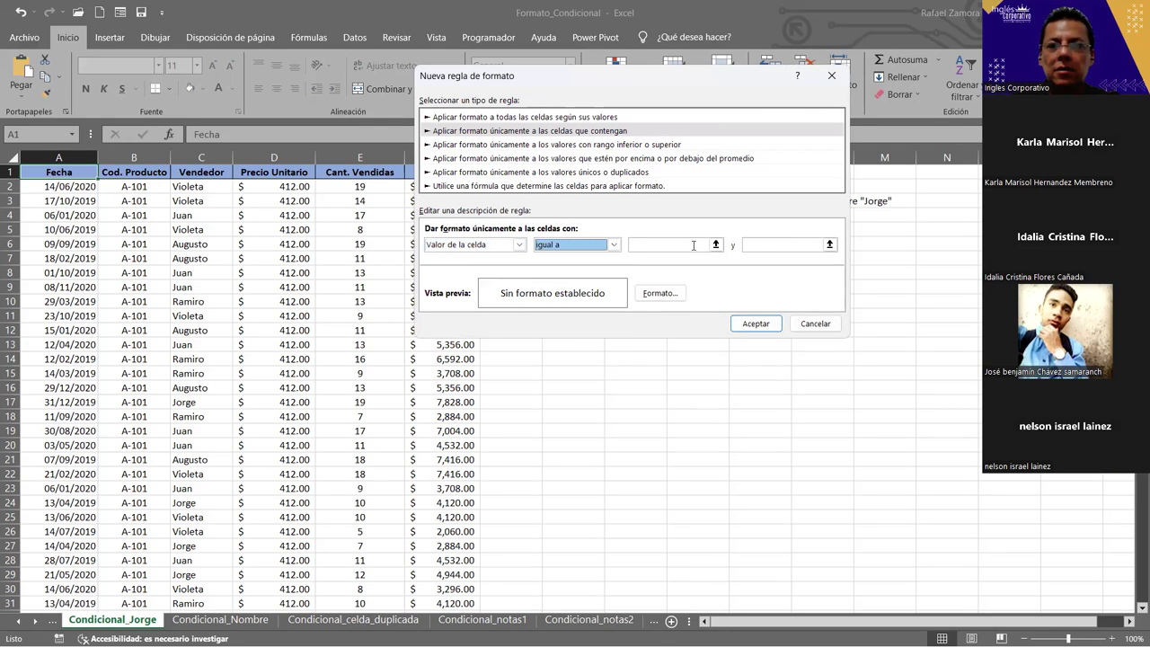
left_click(520, 245)
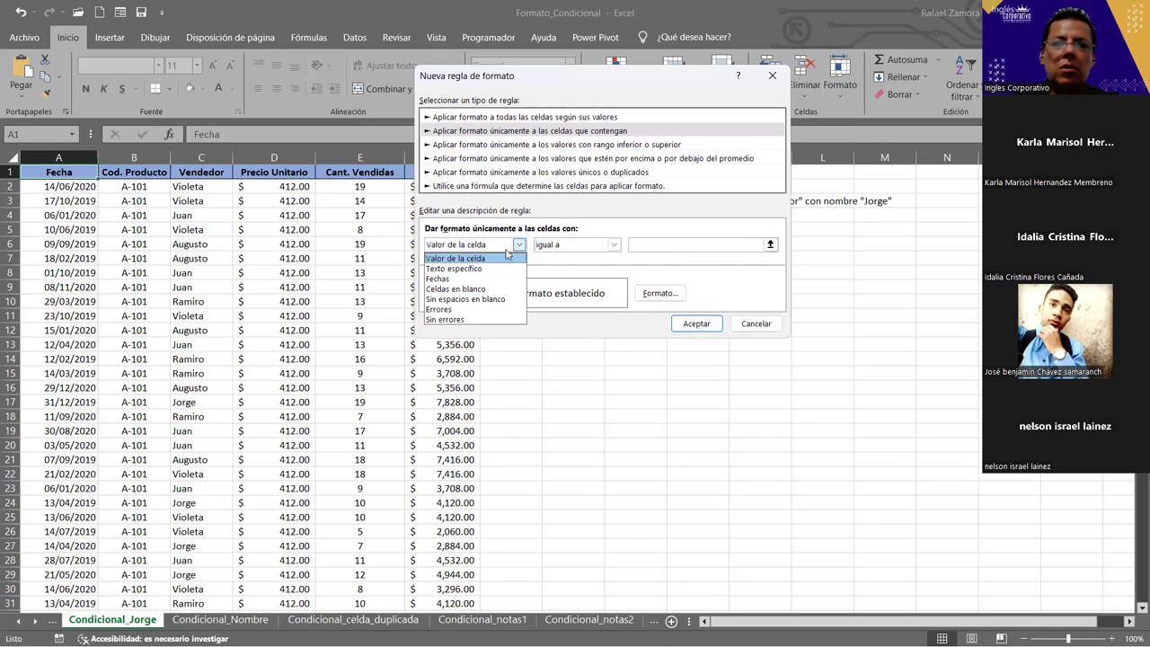
left_click(464, 264)
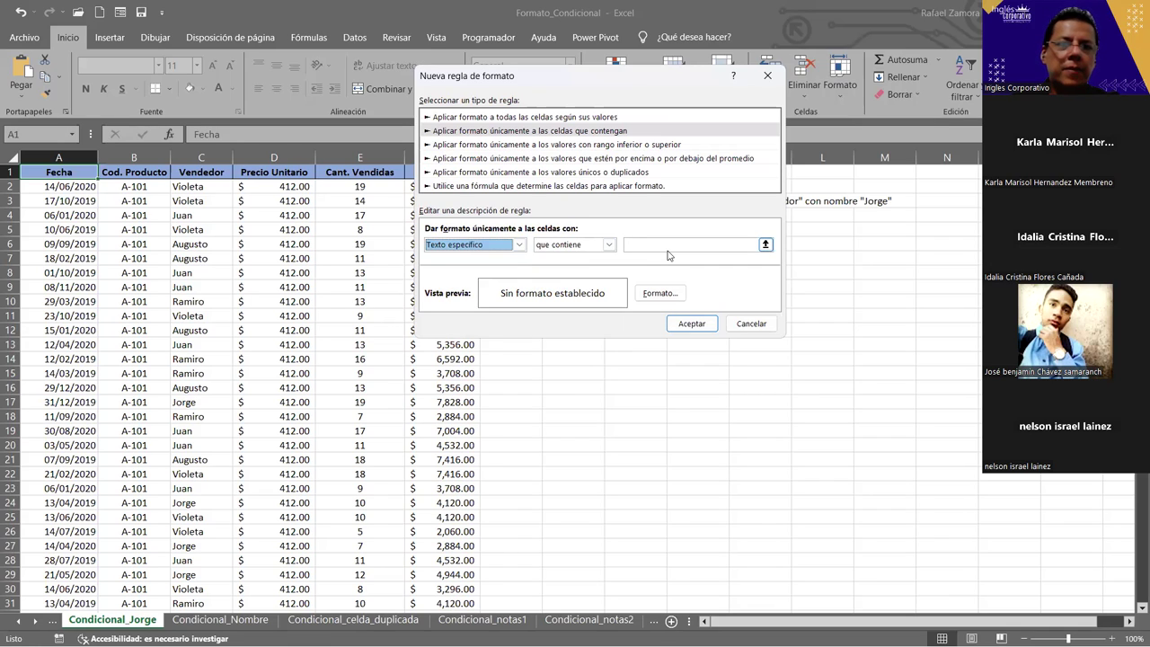
left_click(752, 323)
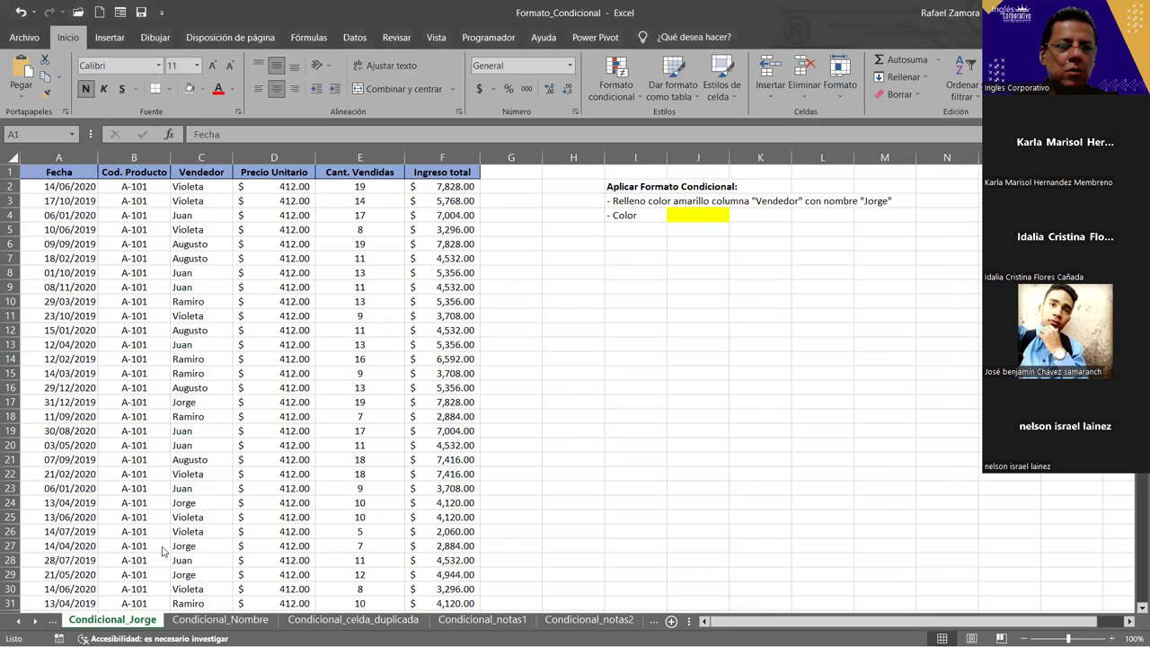
On Condicional_Nombre, select the Vendedor names in C2:C199.
key("ctrl+Page_Down")
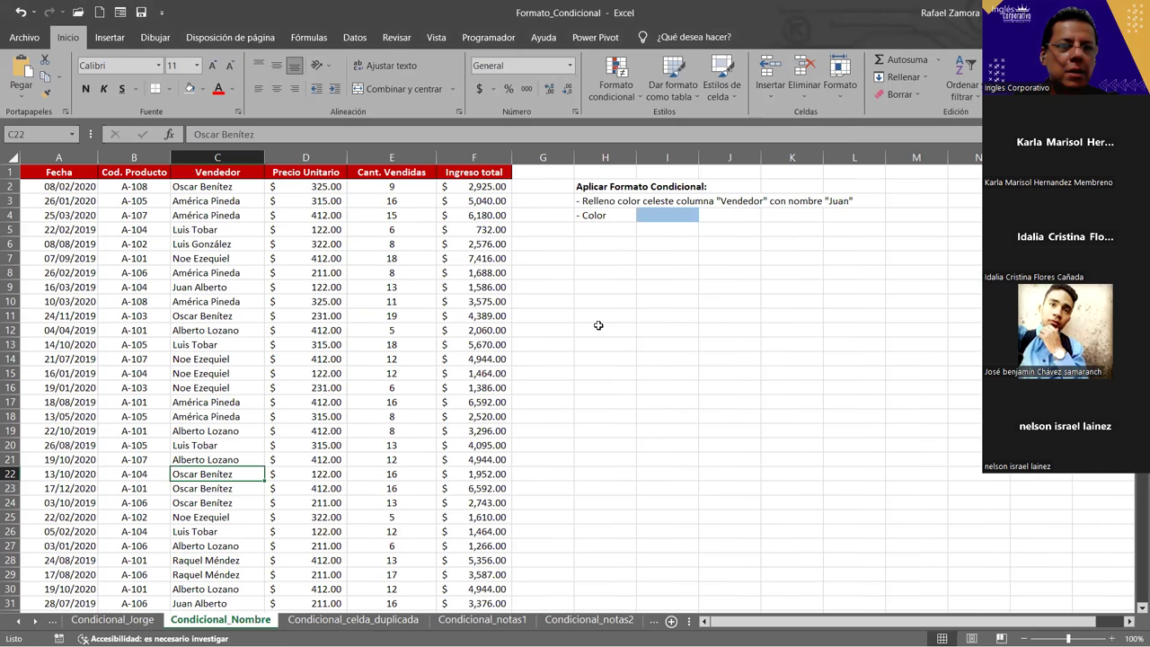
left_click(249, 190)
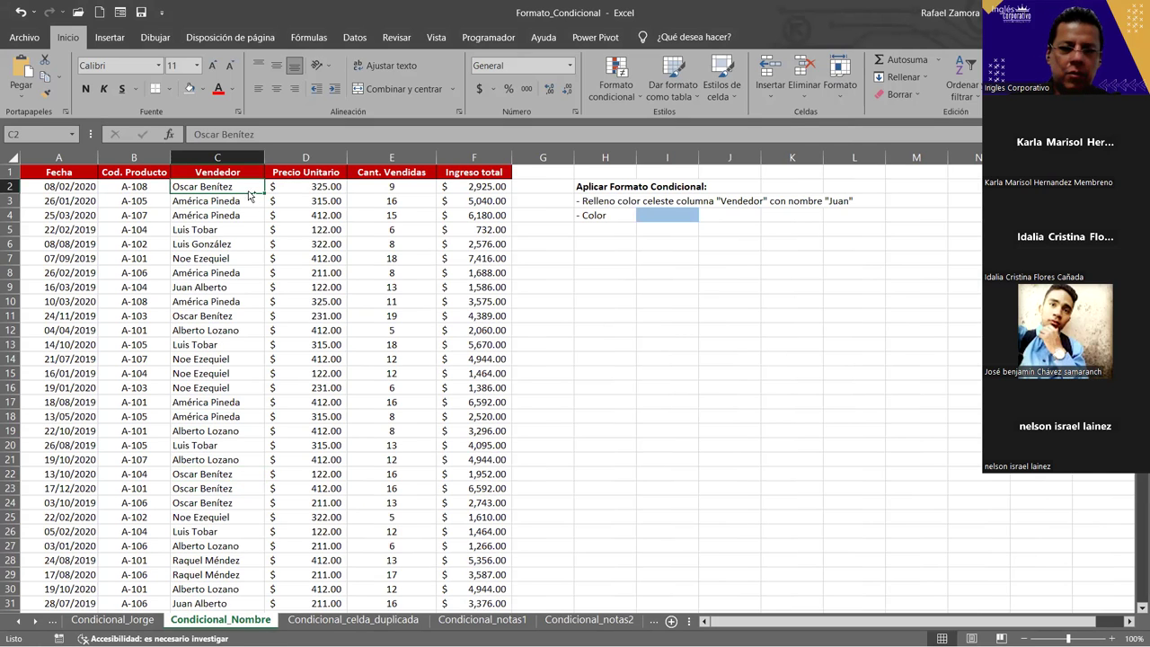
key("ctrl+Down")
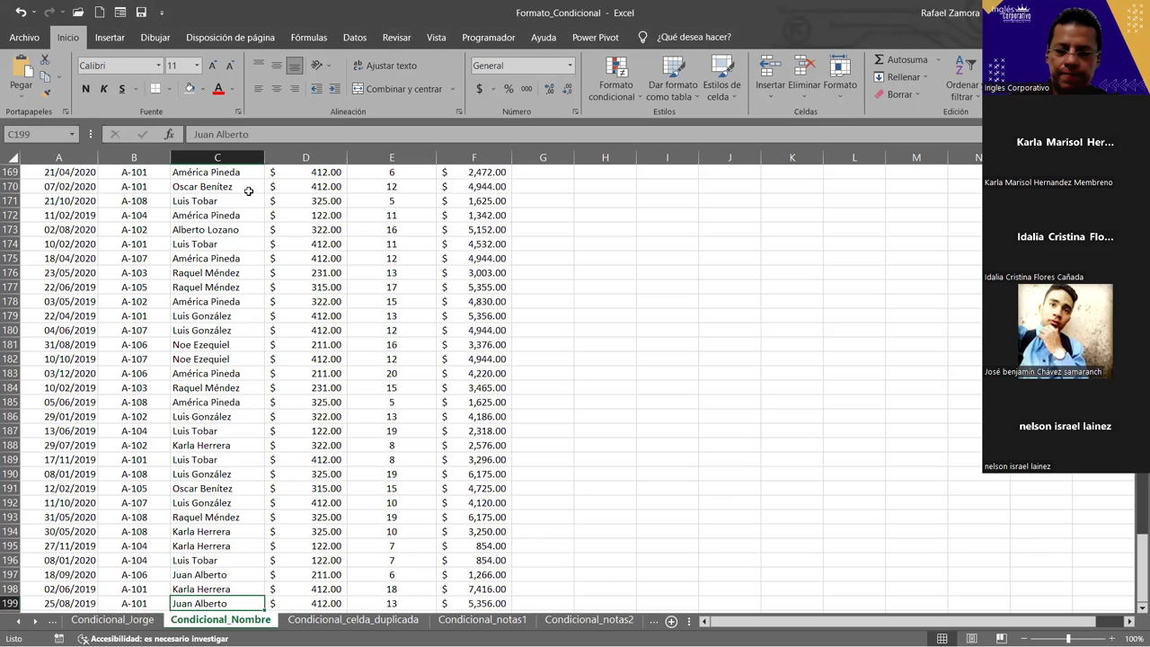
key("ctrl+shift+Up")
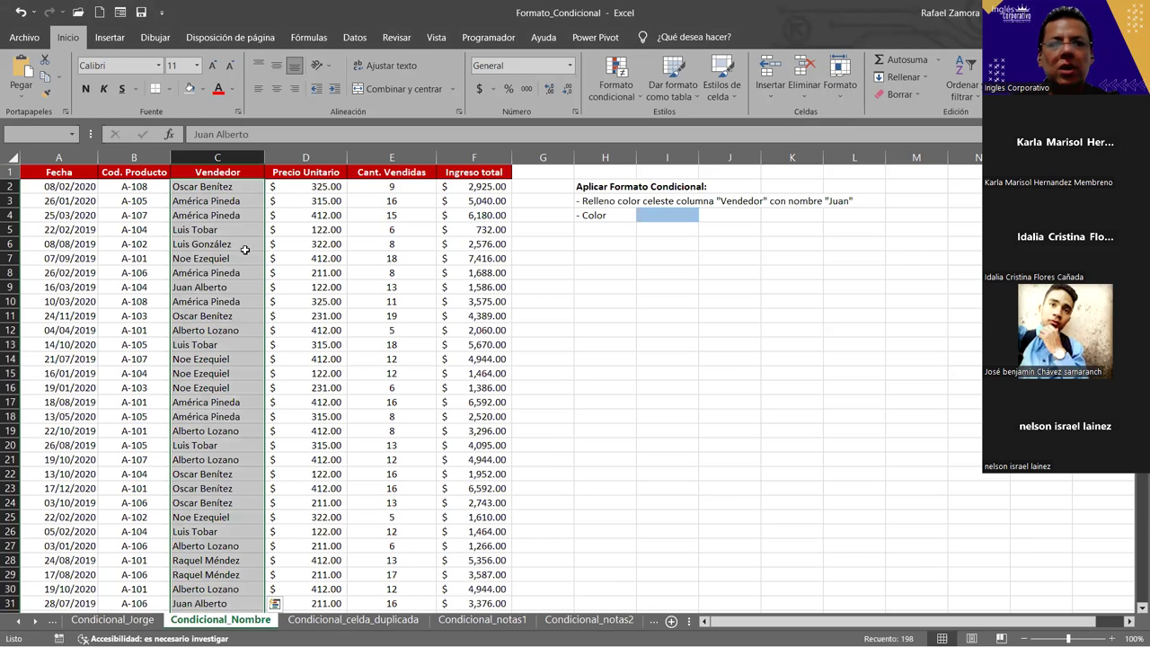
Start a new 'Texto específico, que contiene' rule matching the text 'Luis'.
left_click(633, 101)
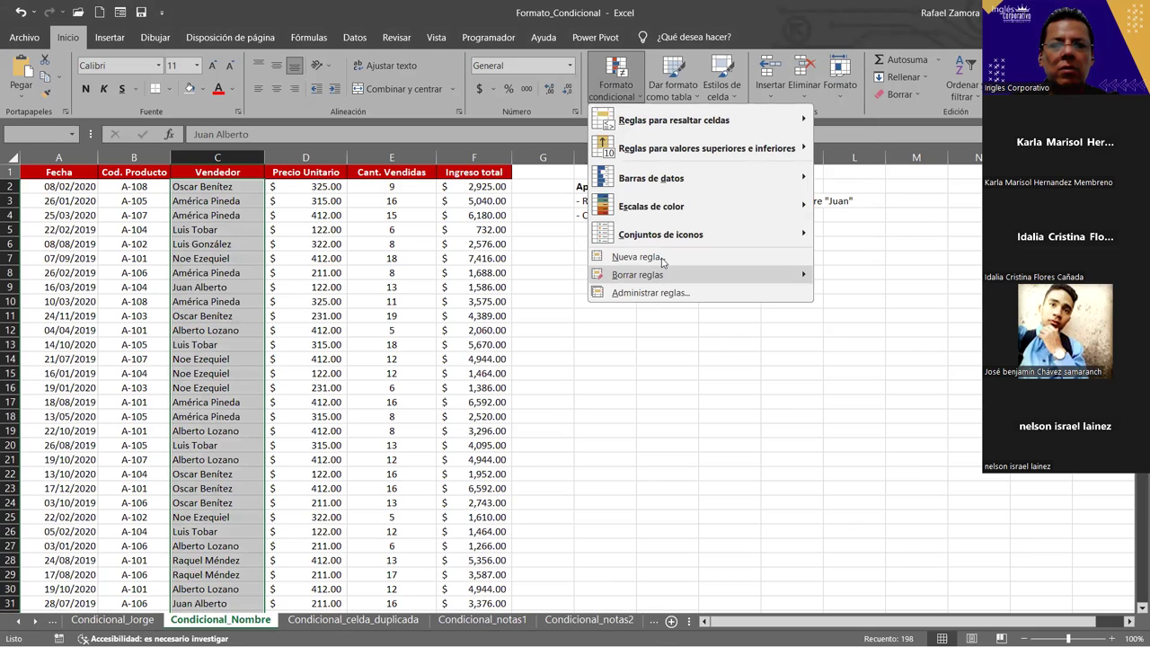
left_click(666, 263)
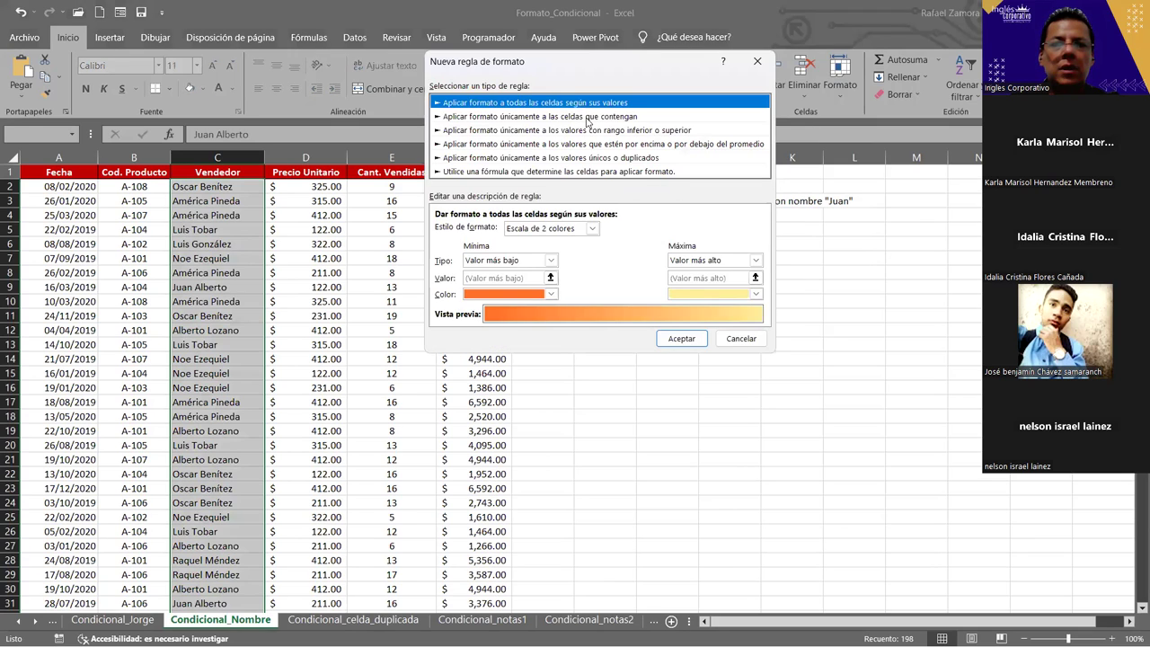
left_click(587, 118)
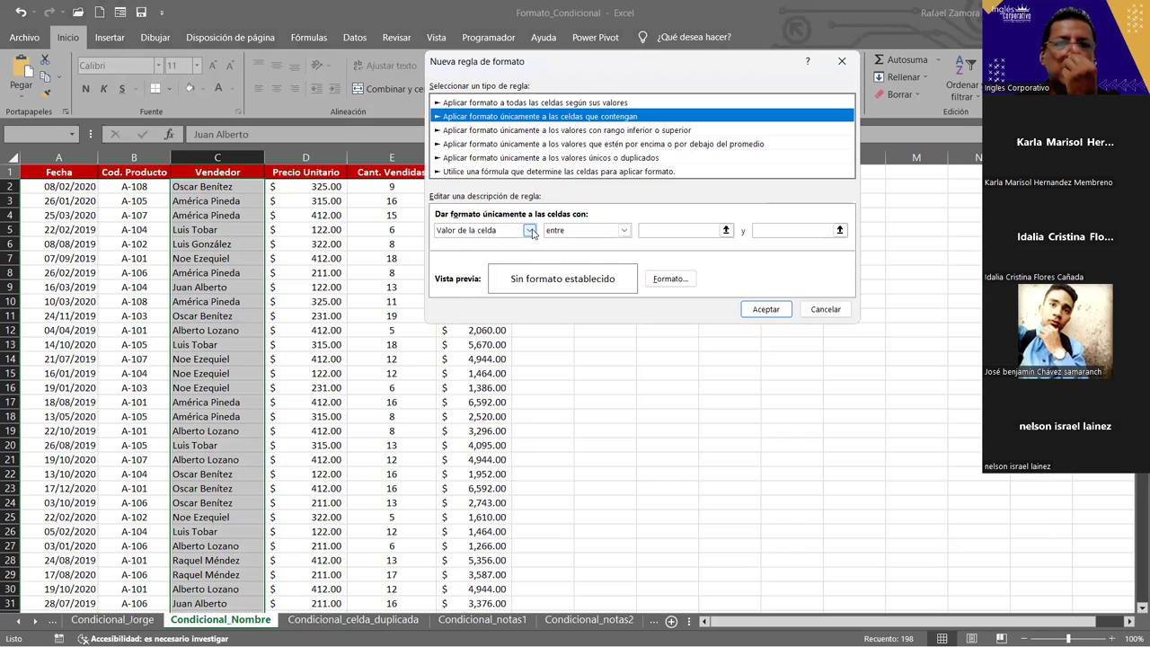
left_click(531, 231)
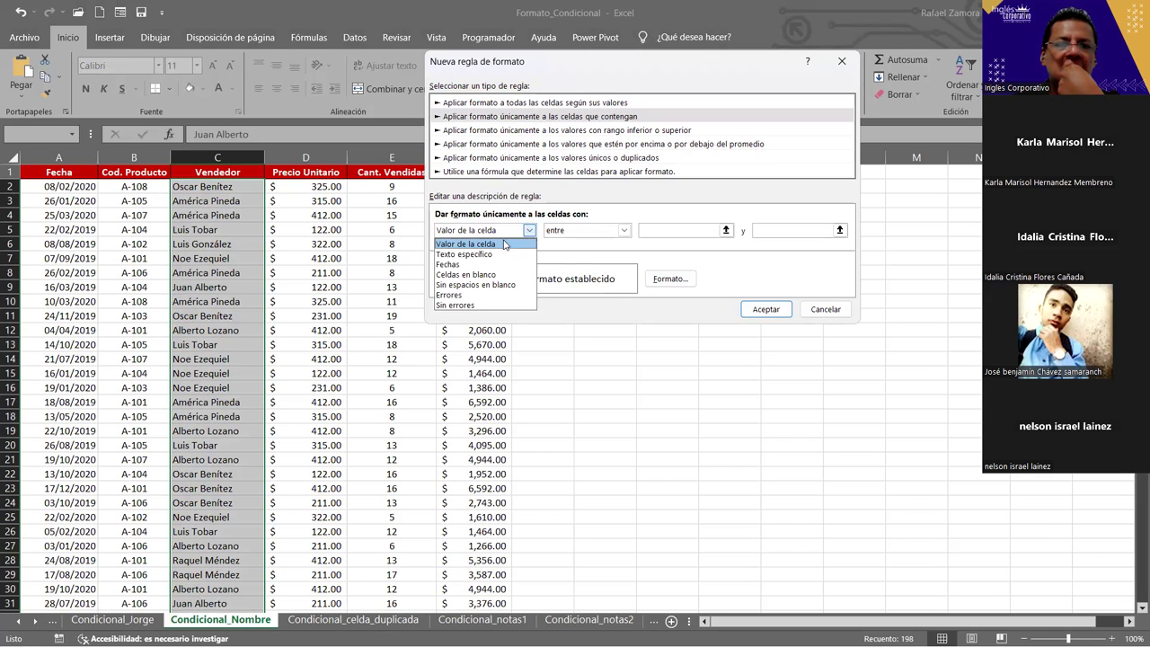
left_click(501, 254)
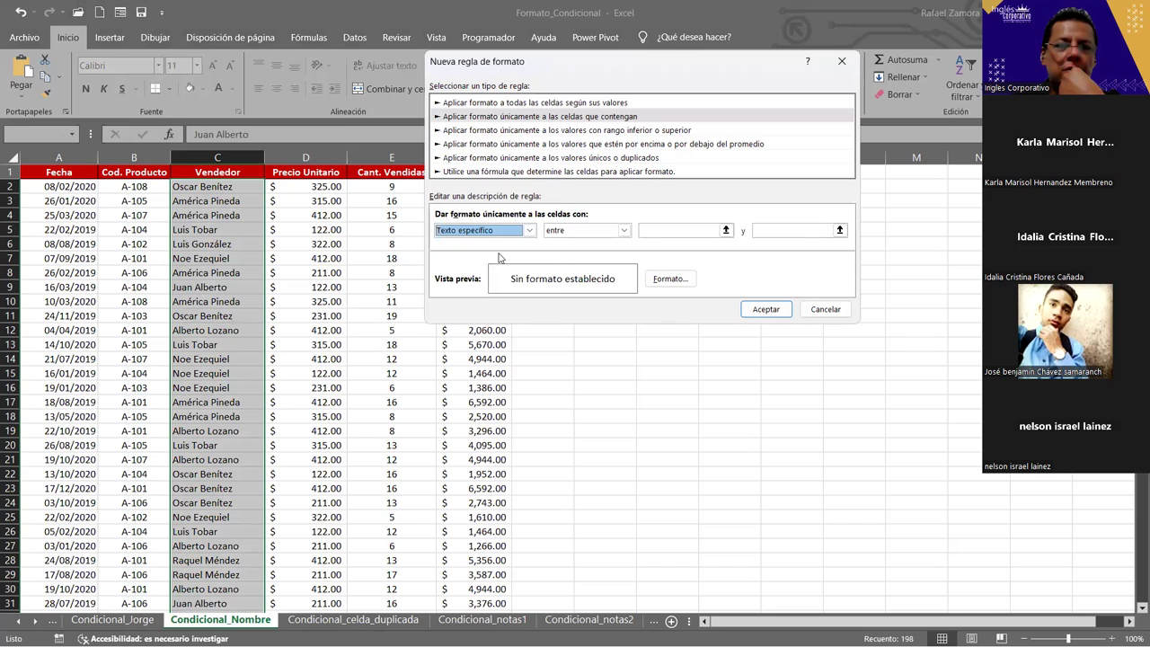
left_click(696, 233)
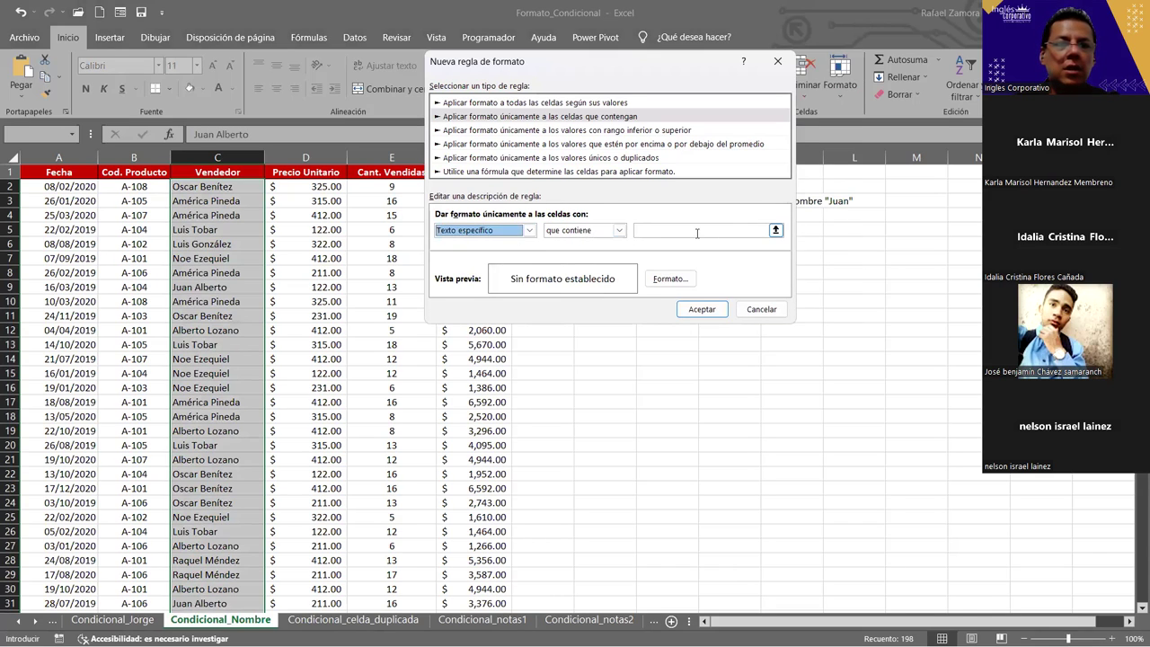
left_click(697, 233)
type("Luis")
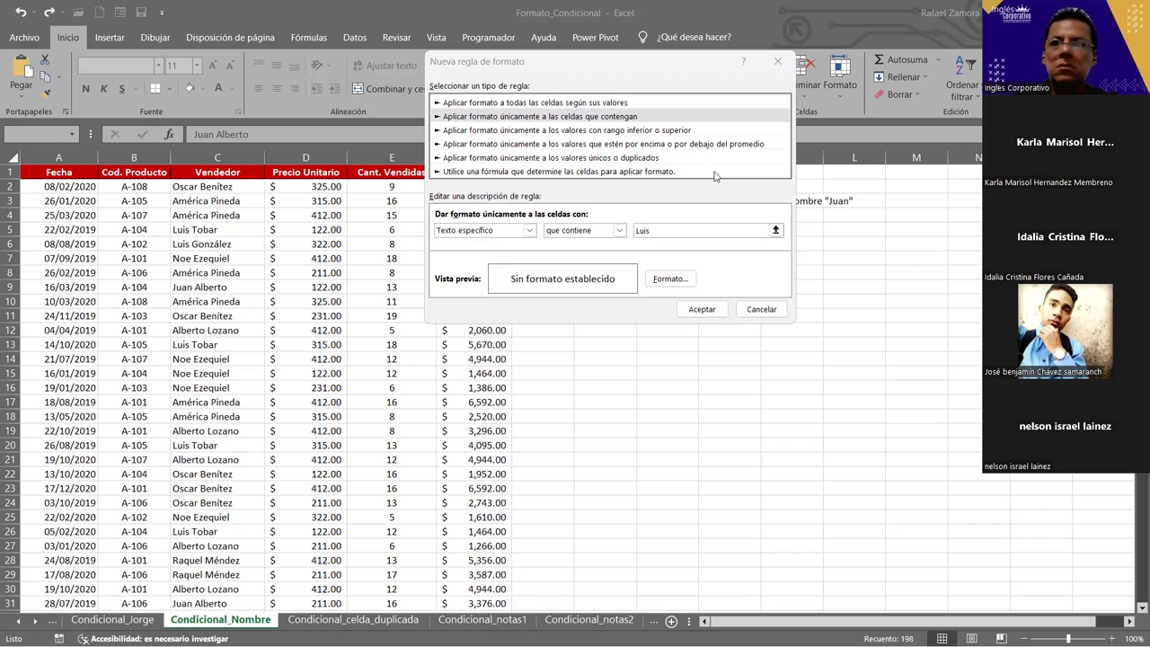
left_click(563, 254)
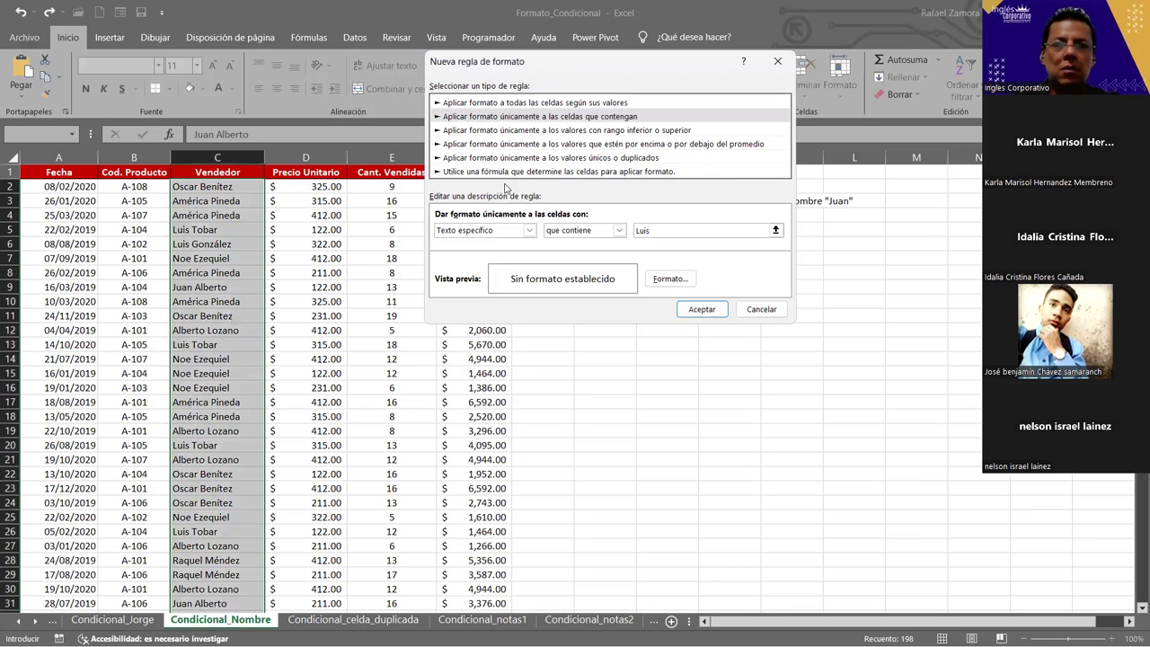
left_click(645, 121)
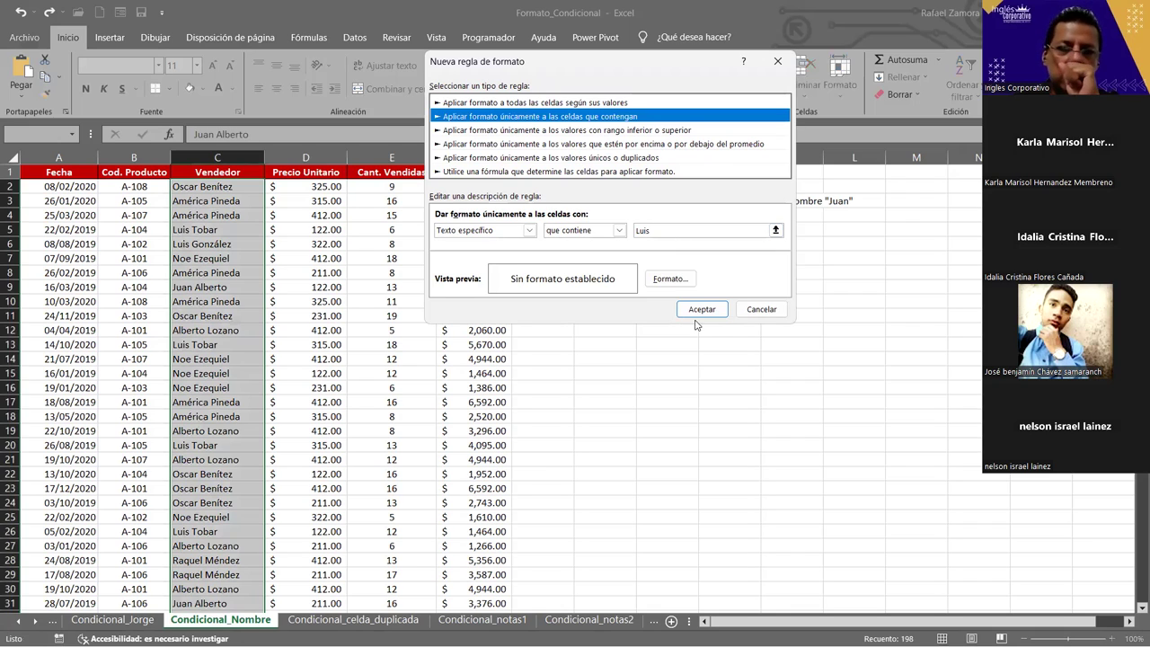
Give the Luis rule a custom bright blue fill and apply it.
left_click(672, 280)
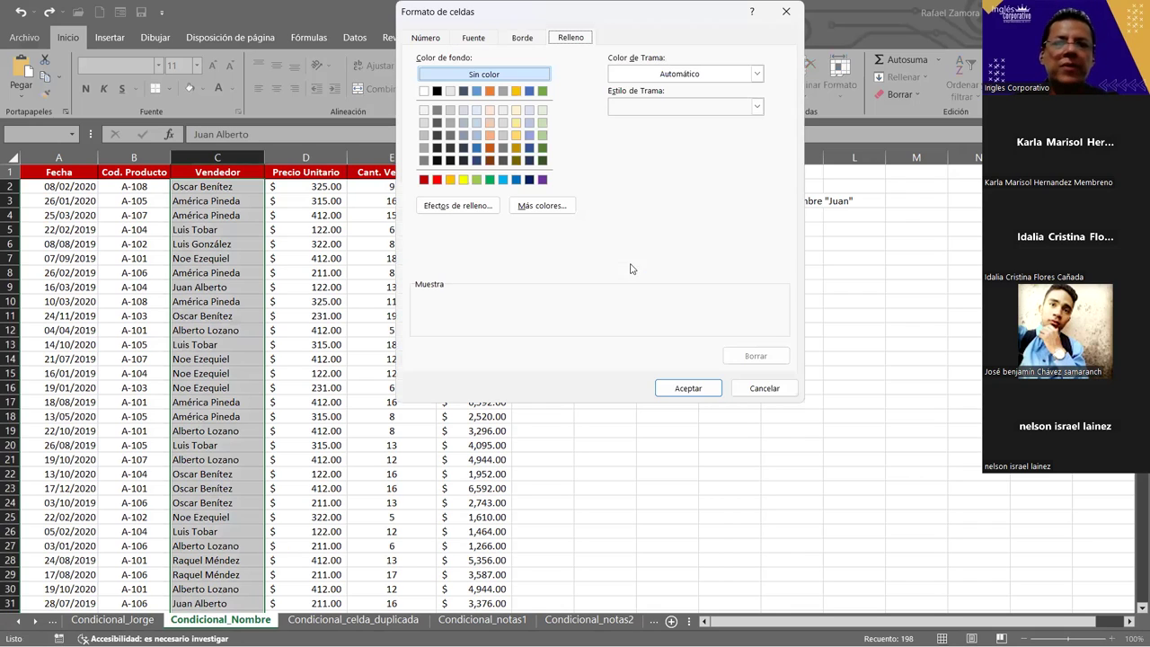
left_click(534, 207)
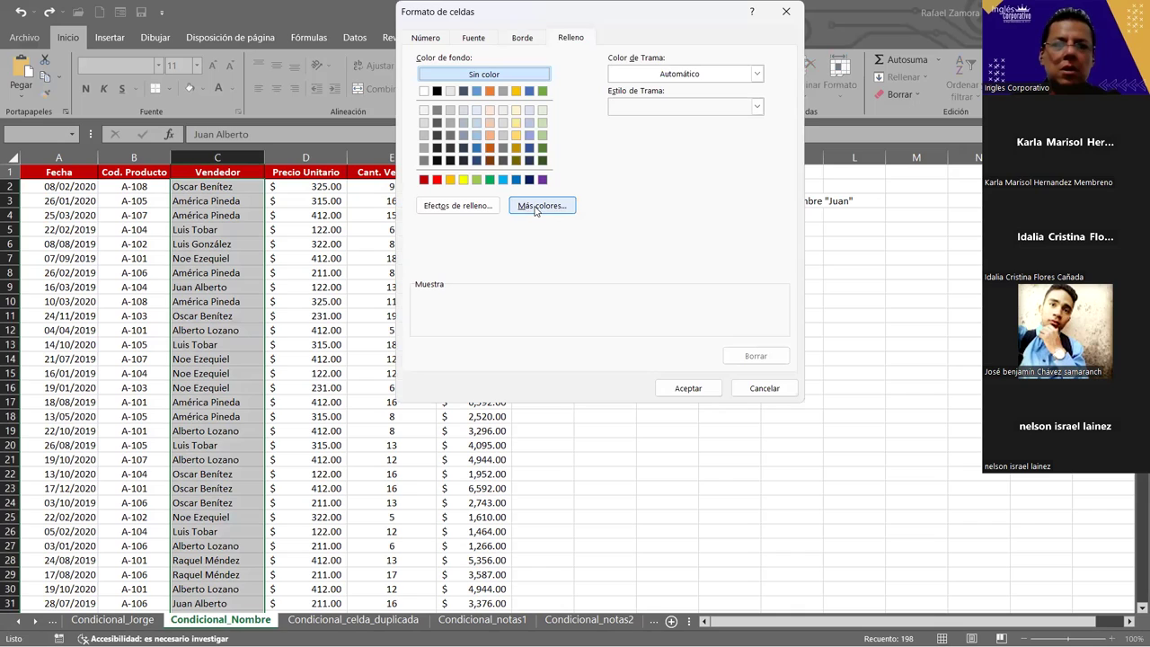
left_click(548, 142)
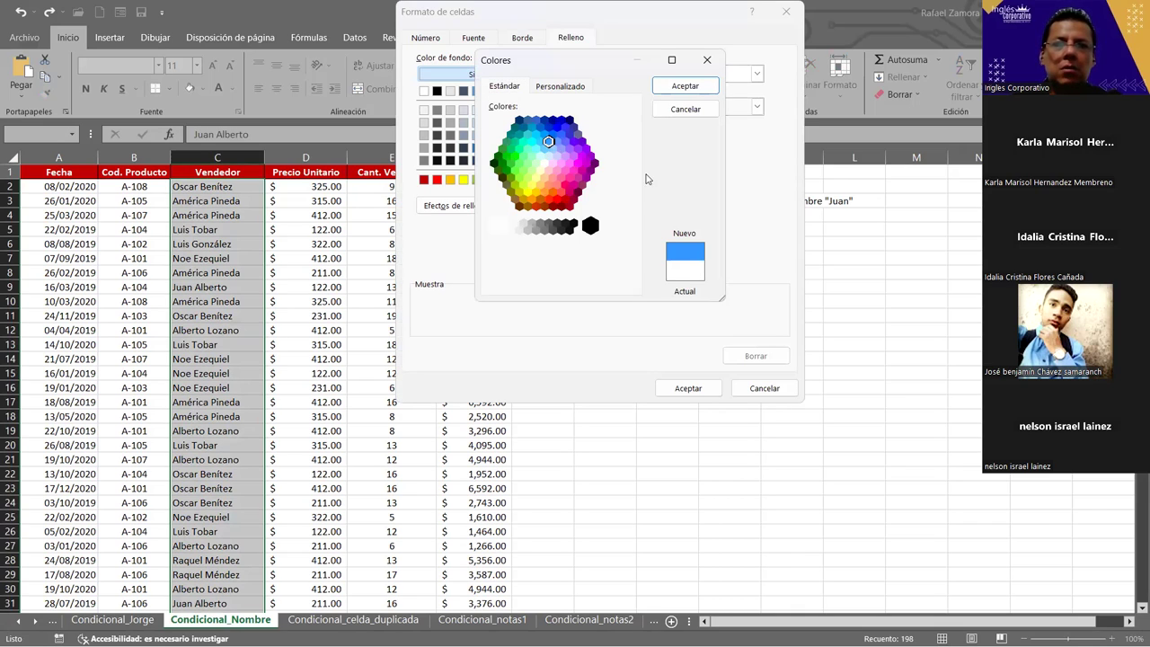
left_click(679, 86)
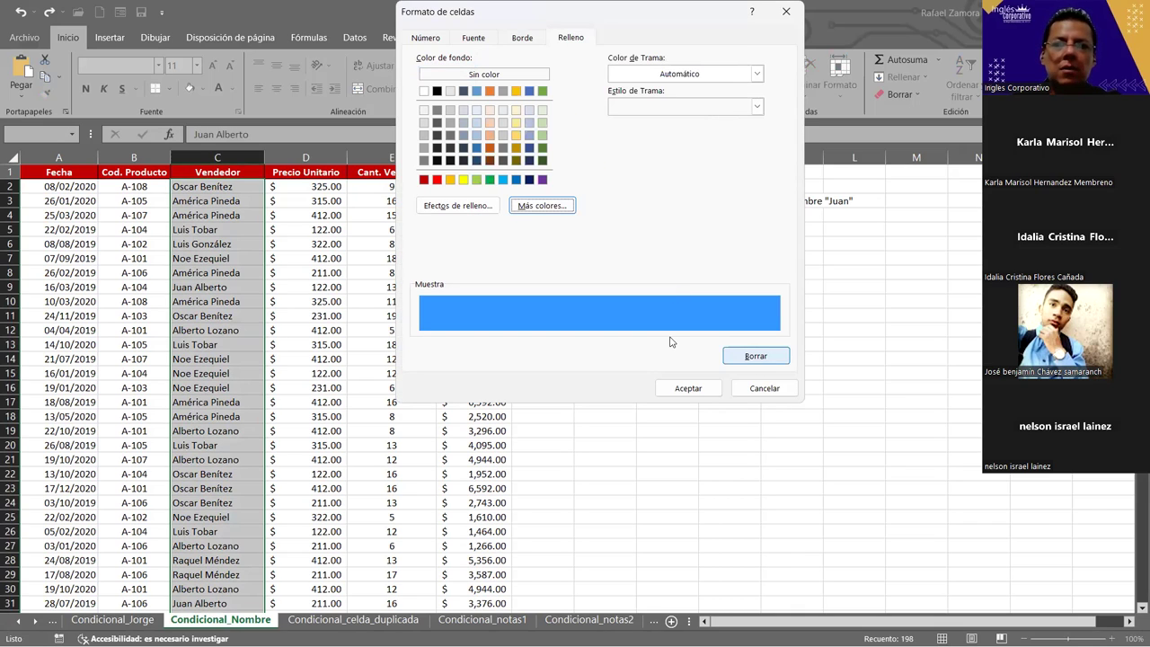
left_click(700, 395)
left_click(702, 308)
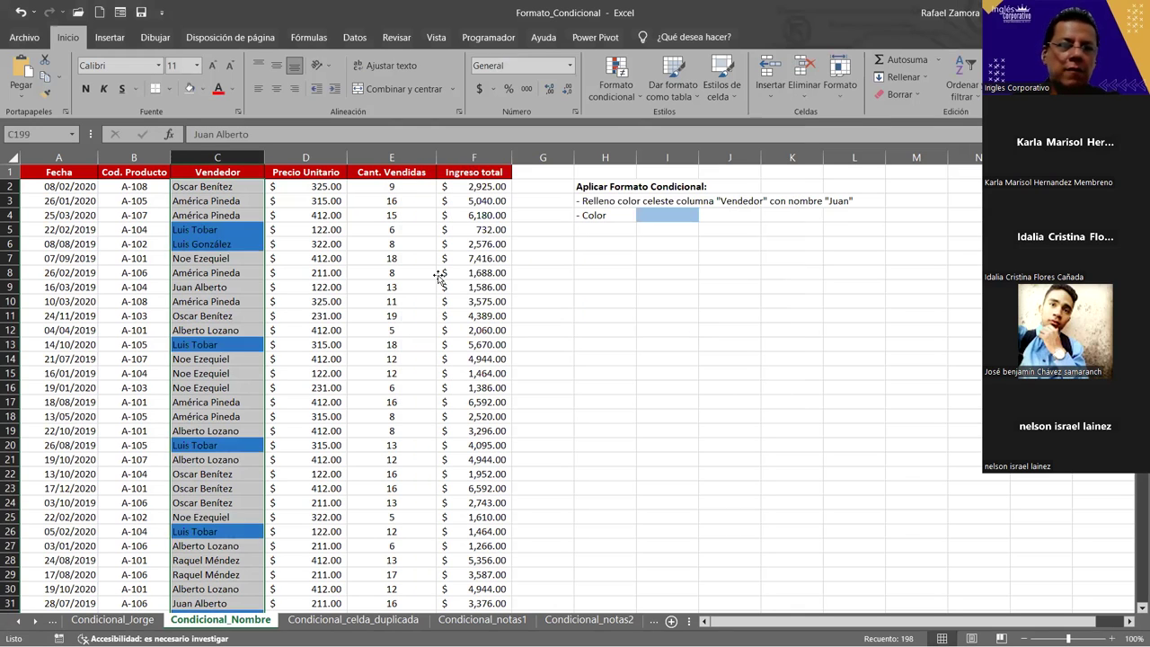
Review the blue-highlighted Luis cells in the Vendedor column.
left_click(439, 277)
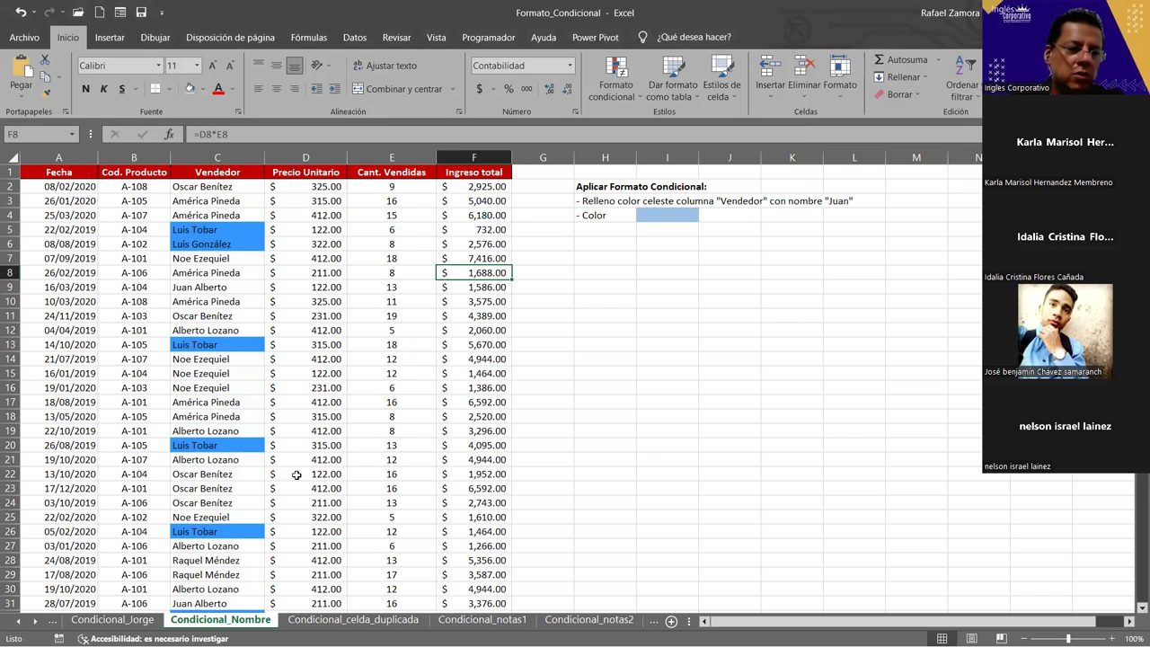
scroll(667, 332, "down", 4)
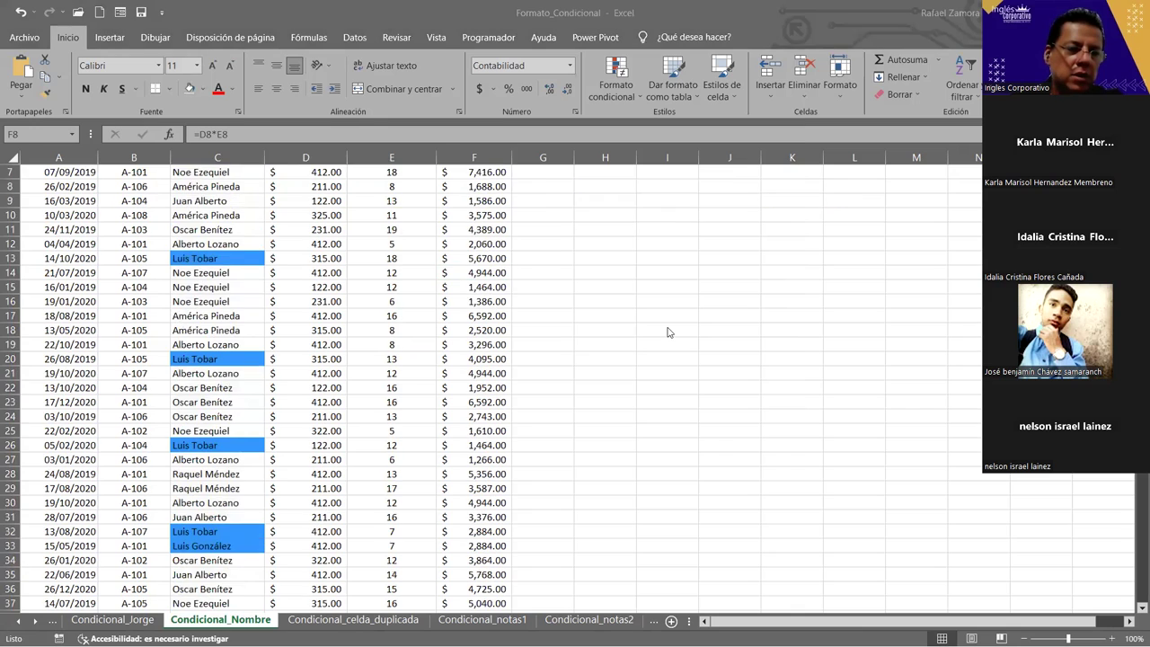
scroll(668, 332, "up", 4)
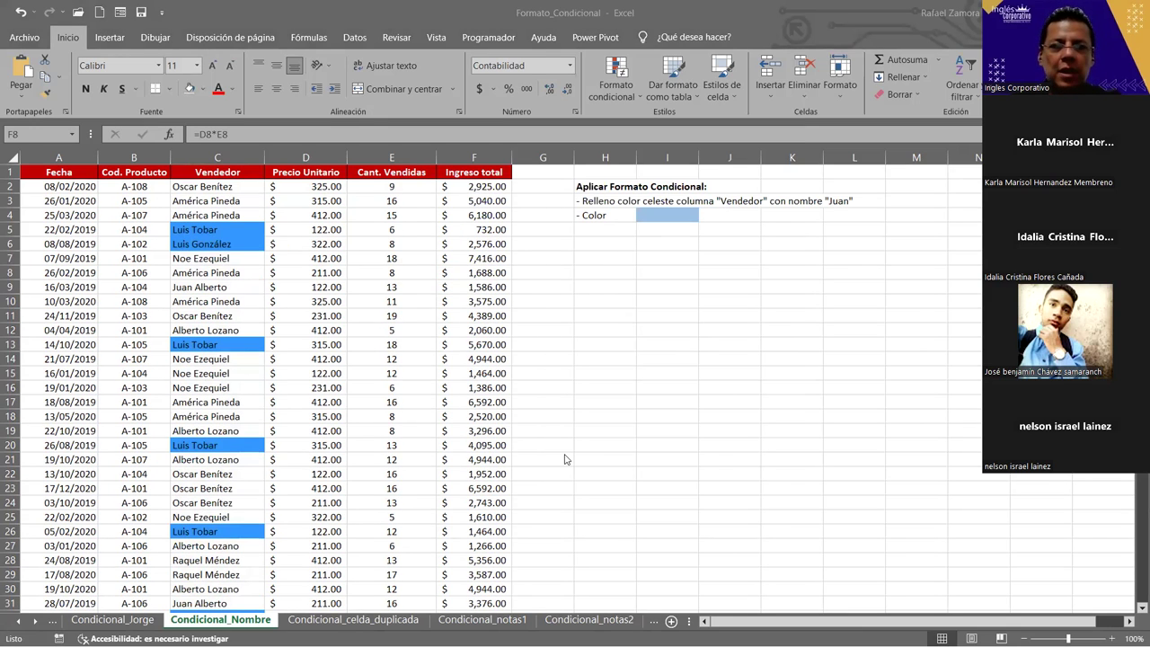
left_click(235, 189)
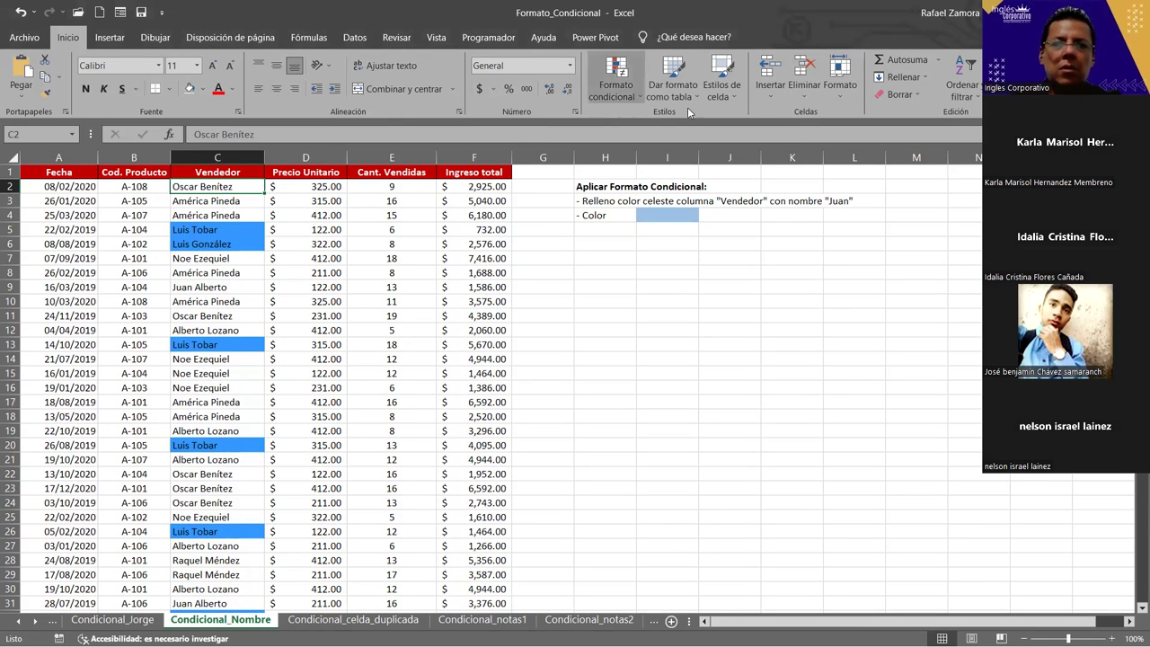
In Administrar reglas, change the Luis rule's condition to Valor de la celda igual a Luis.
left_click(615, 95)
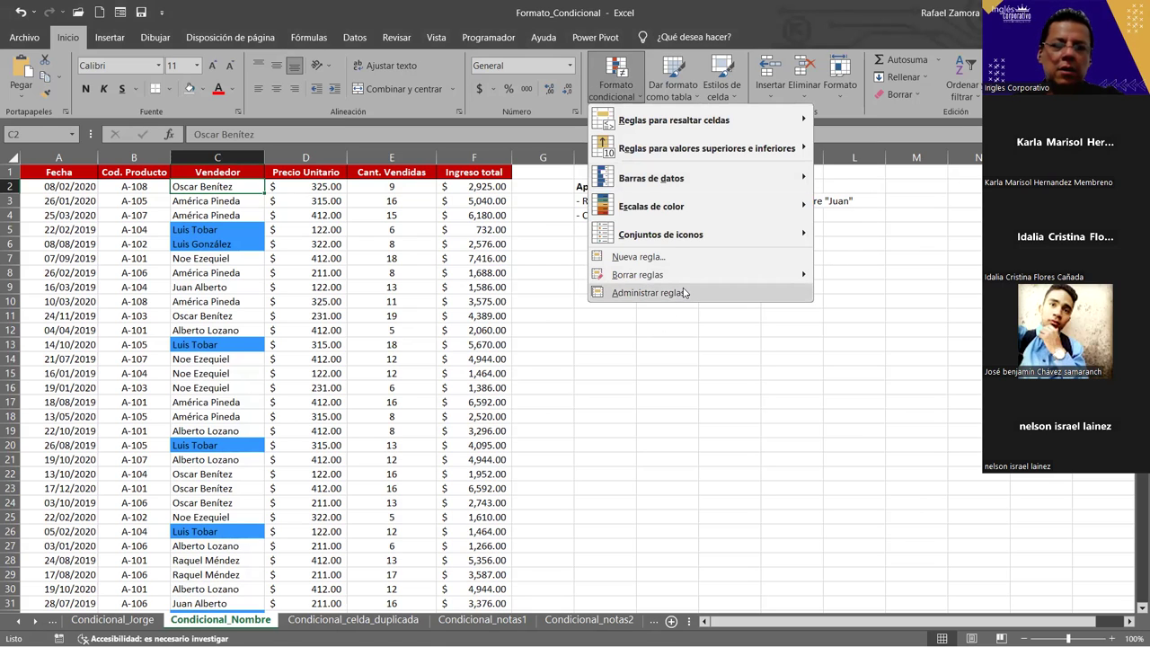
left_click(685, 293)
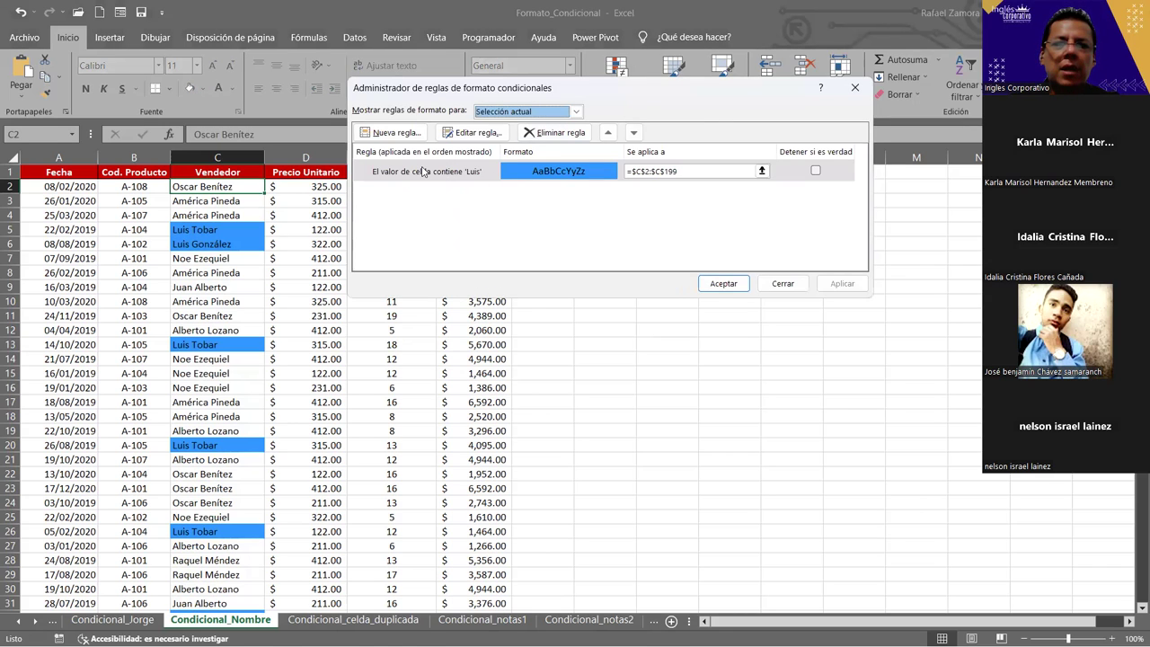
double_click(663, 222)
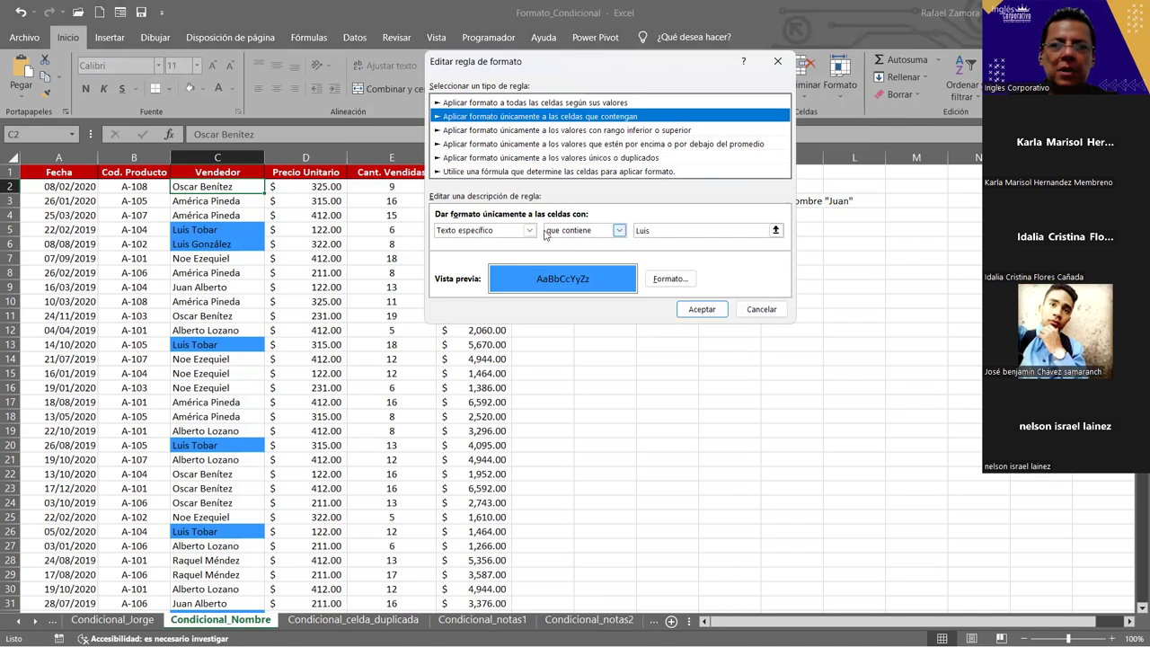
left_click(529, 230)
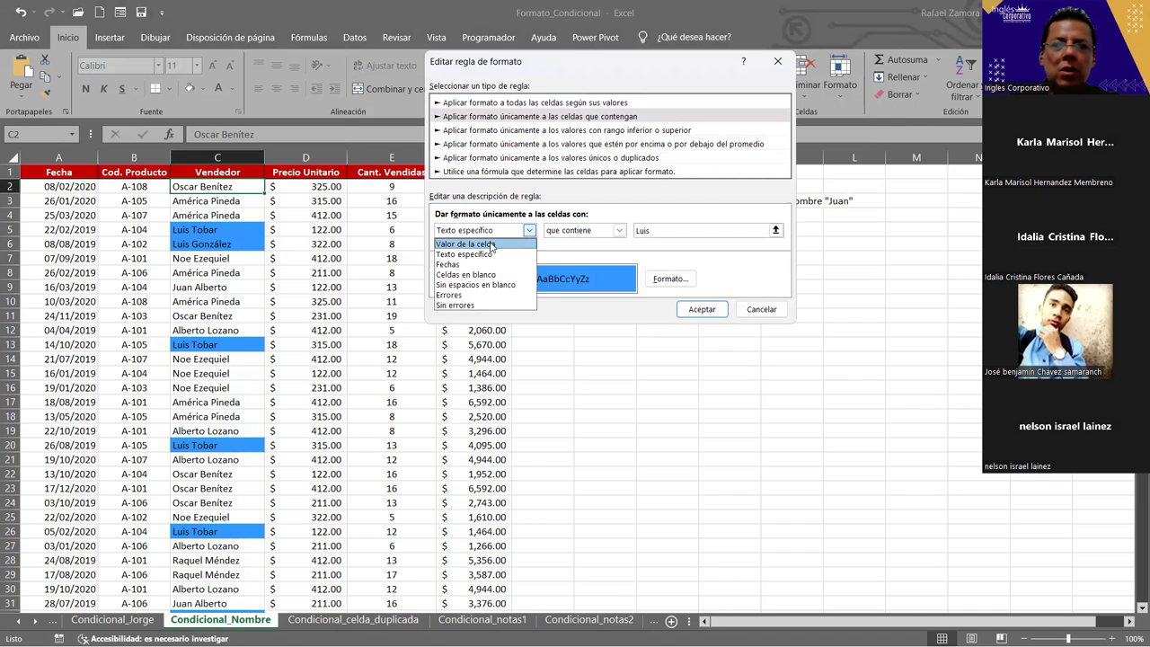
left_click(492, 245)
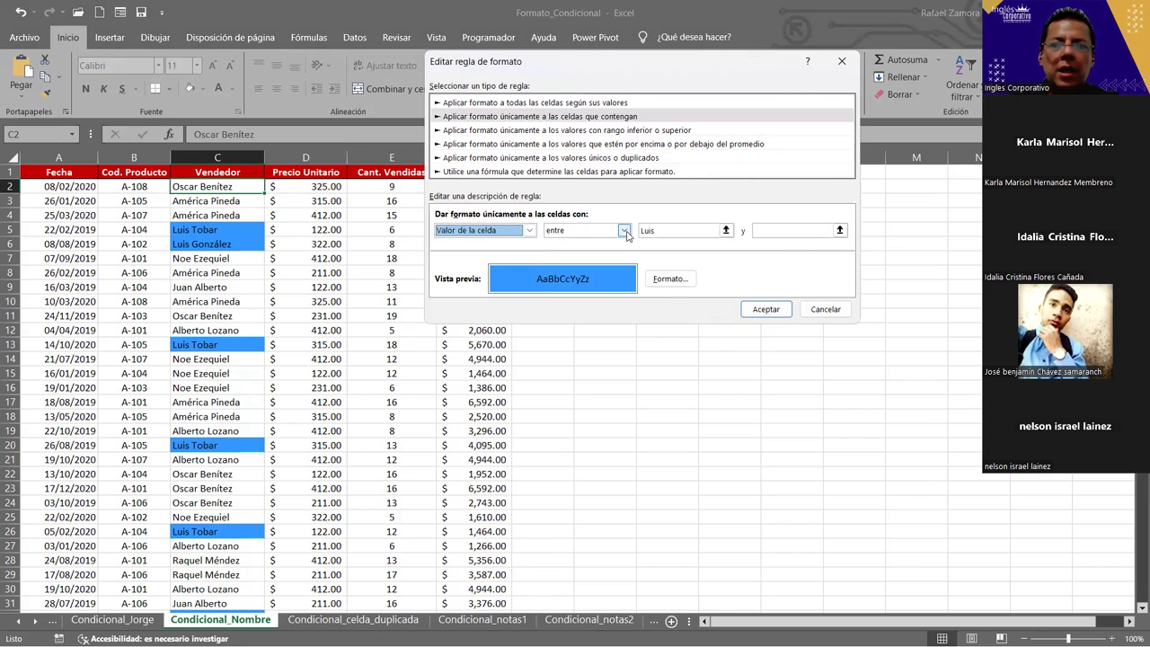
left_click(624, 231)
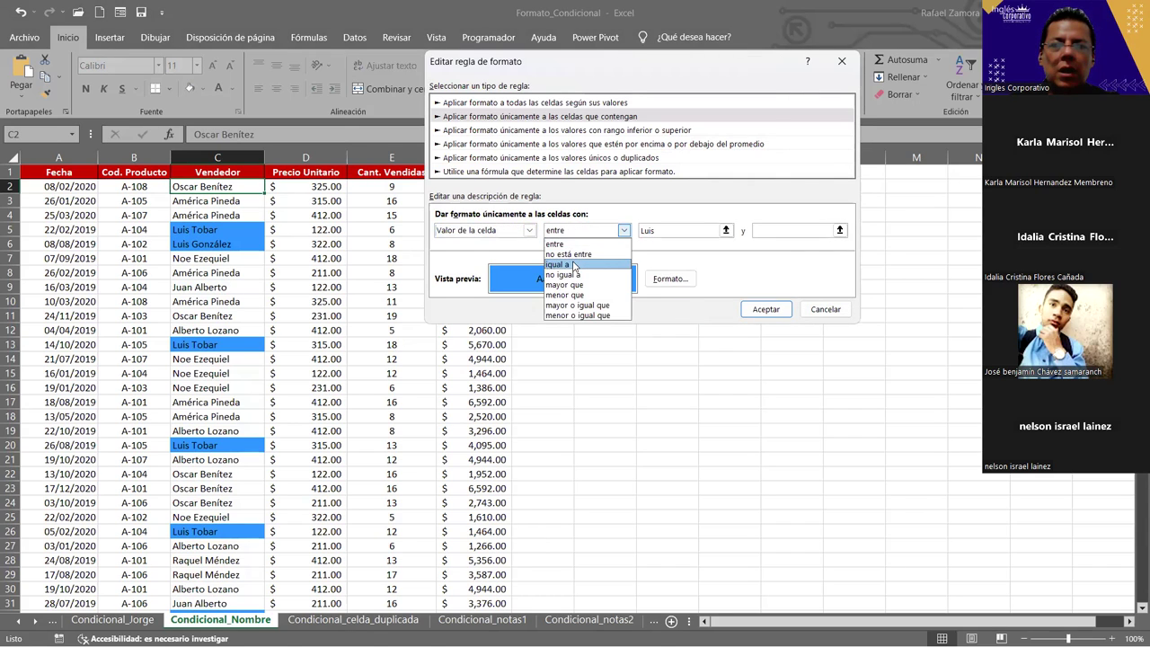
key("Return")
left_click(689, 232)
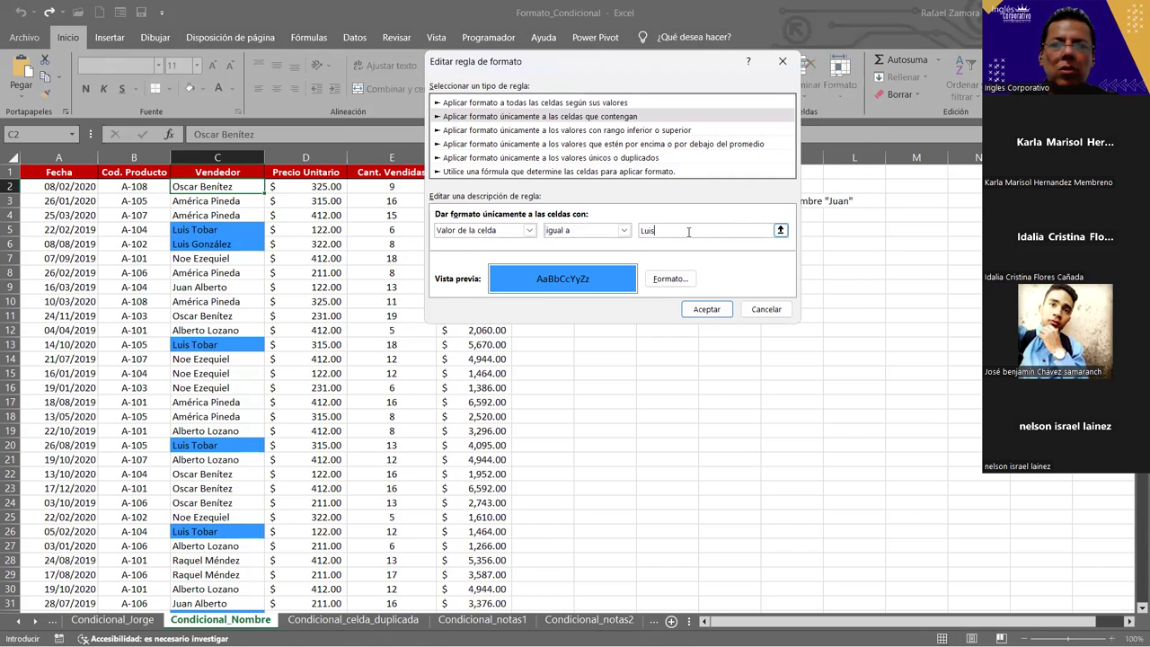
Give the Luis rule a light yellow fill and apply it to the sheet.
left_click(670, 278)
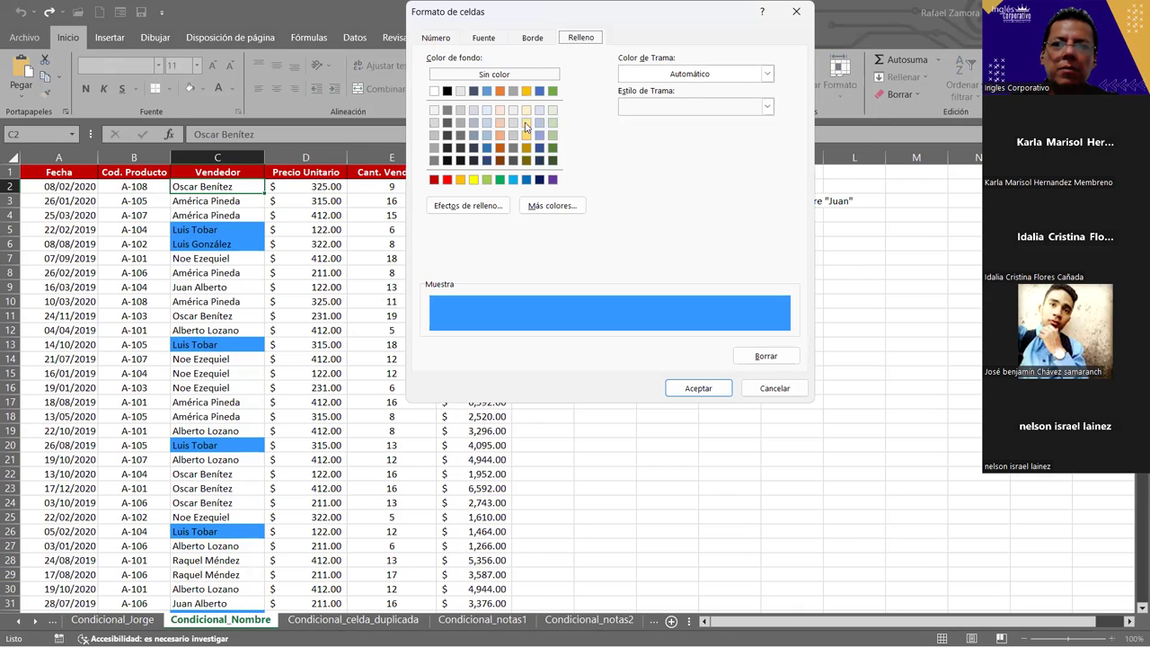
left_click(526, 122)
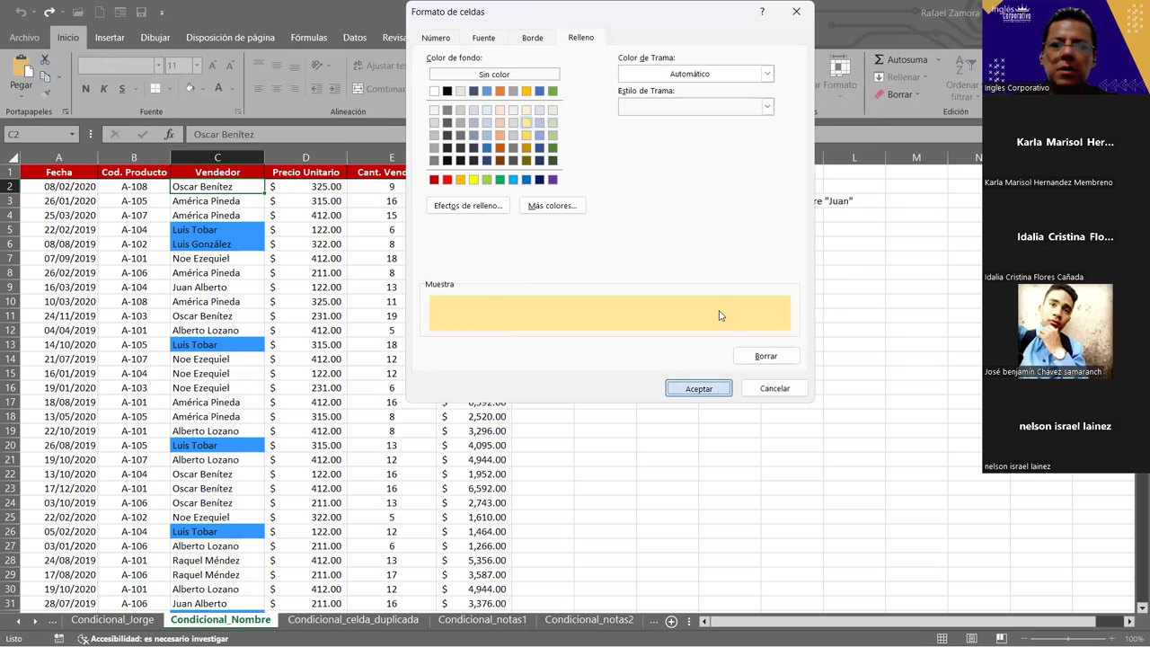
left_click(719, 388)
left_click(720, 315)
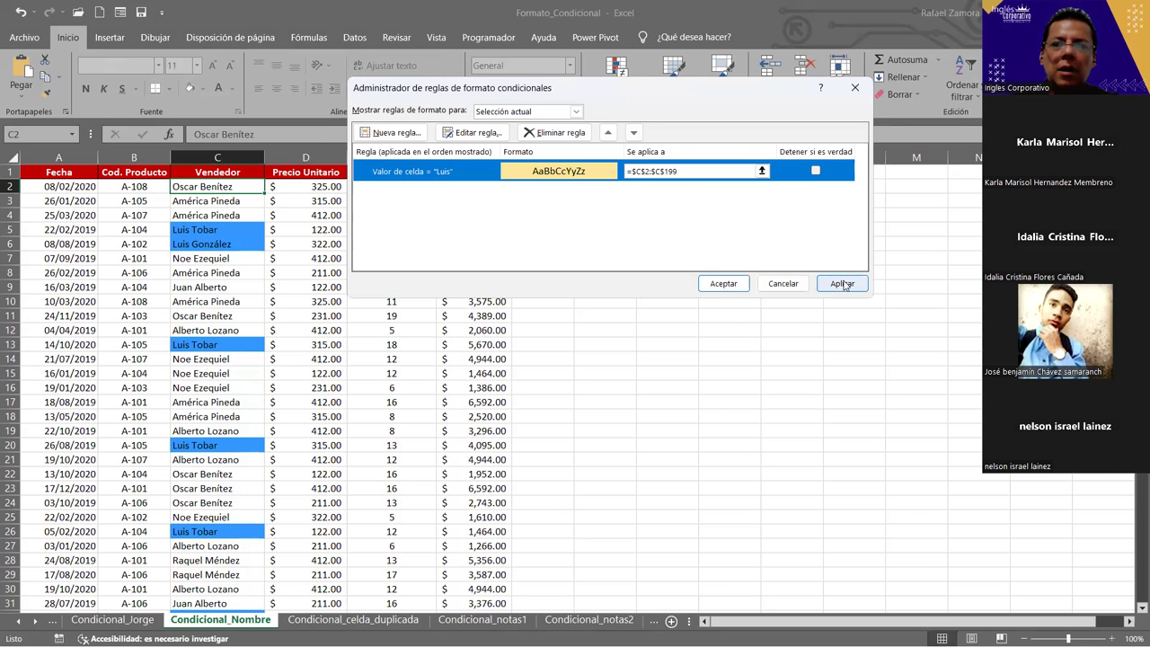
left_click(843, 284)
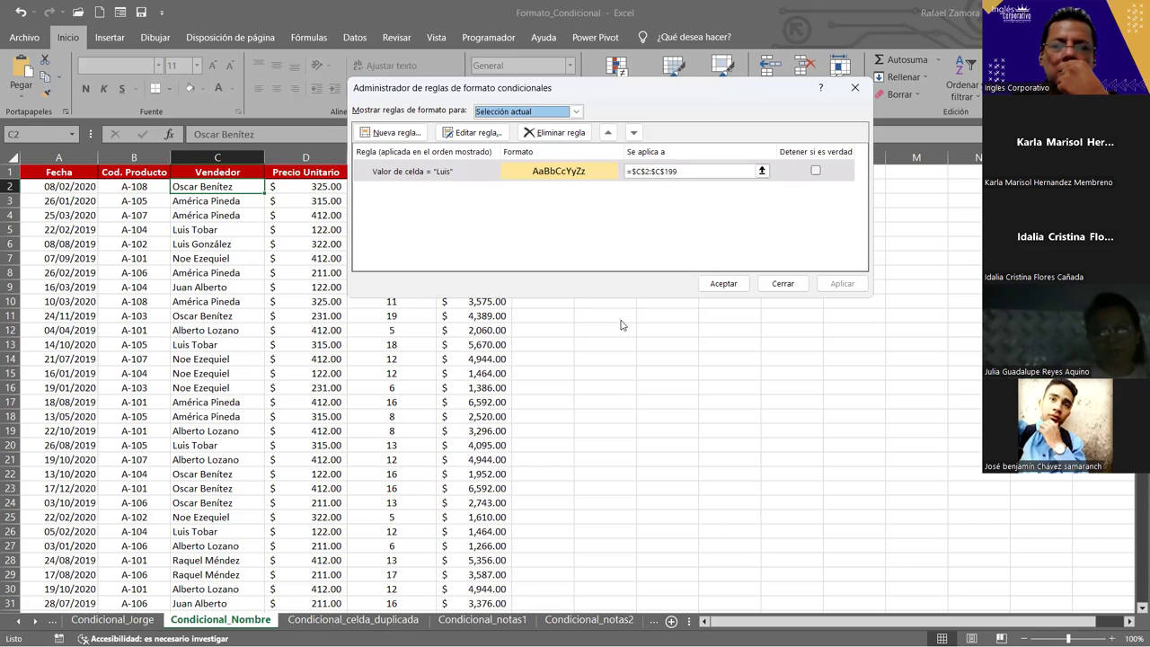
Reopen the Luis rule, switch to Texto específico and back to Valor de la celda, and confirm both dialogs.
left_click(450, 177)
double_click(449, 177)
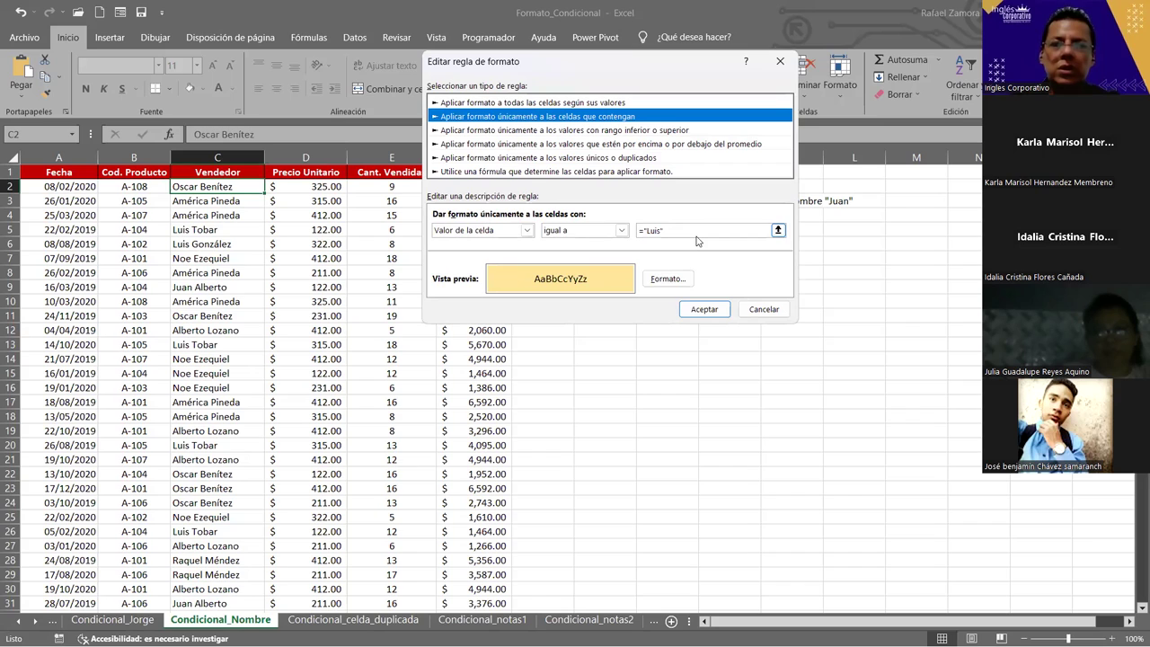
left_click(528, 230)
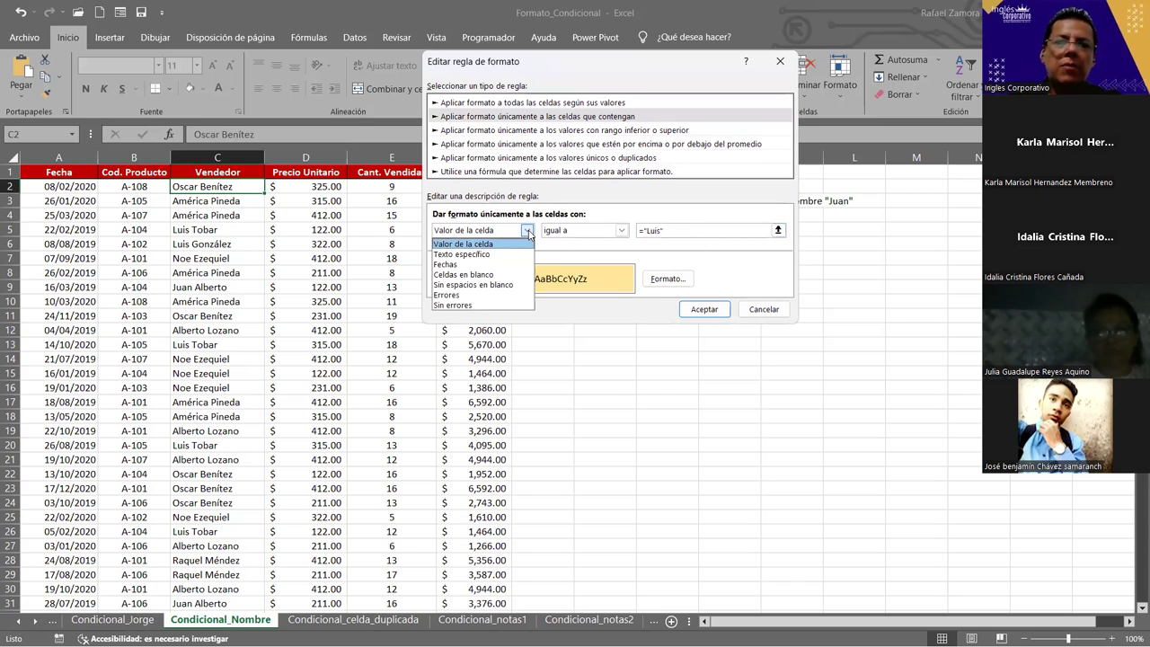
left_click(468, 254)
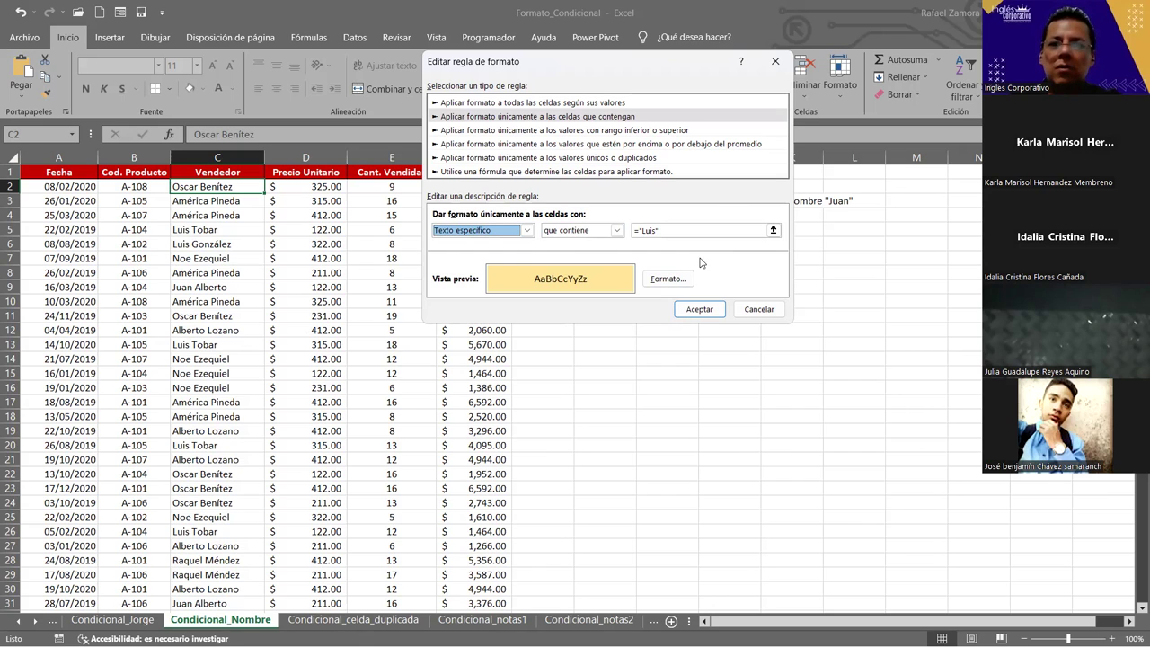
left_click(494, 232)
left_click(484, 244)
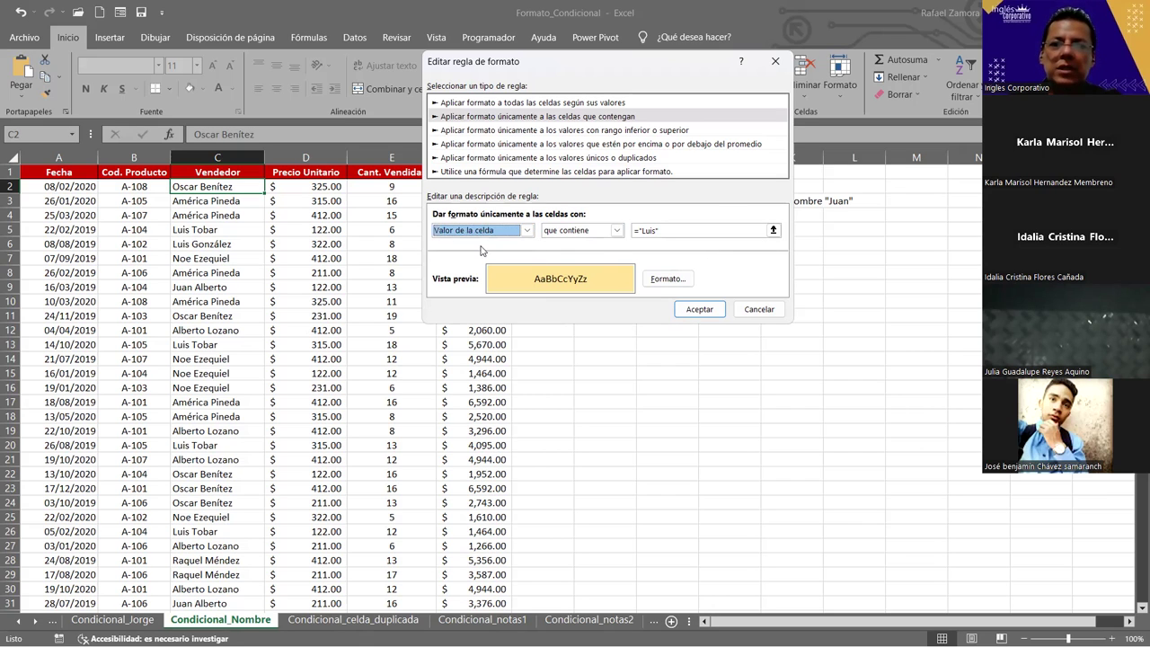
left_click(715, 313)
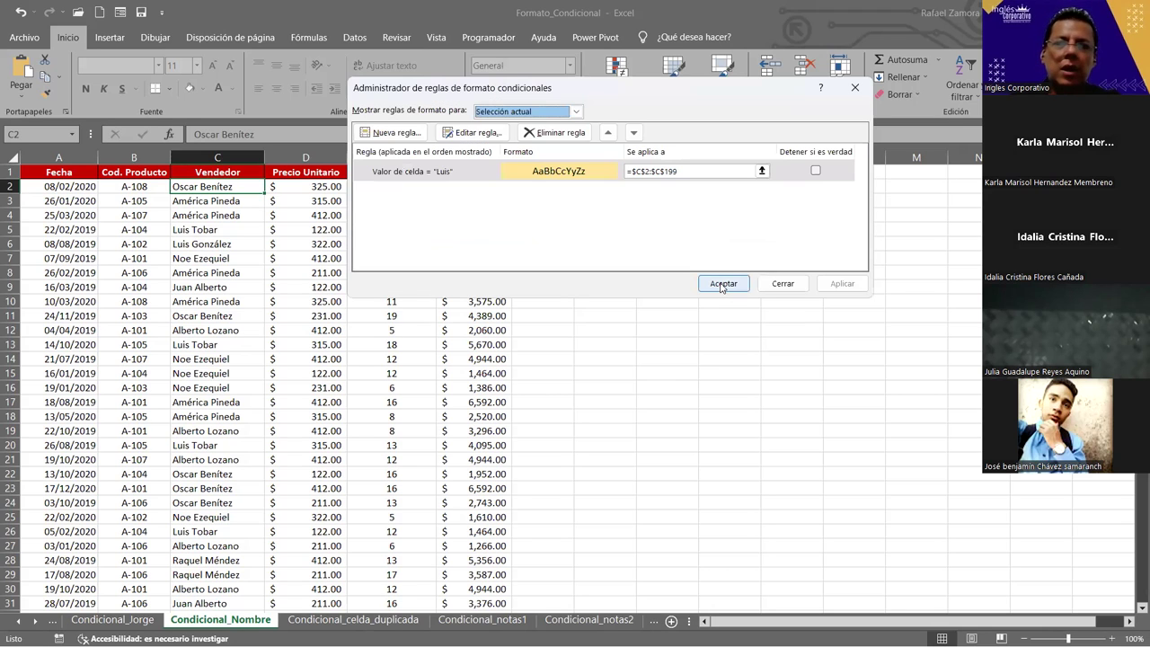
left_click(723, 285)
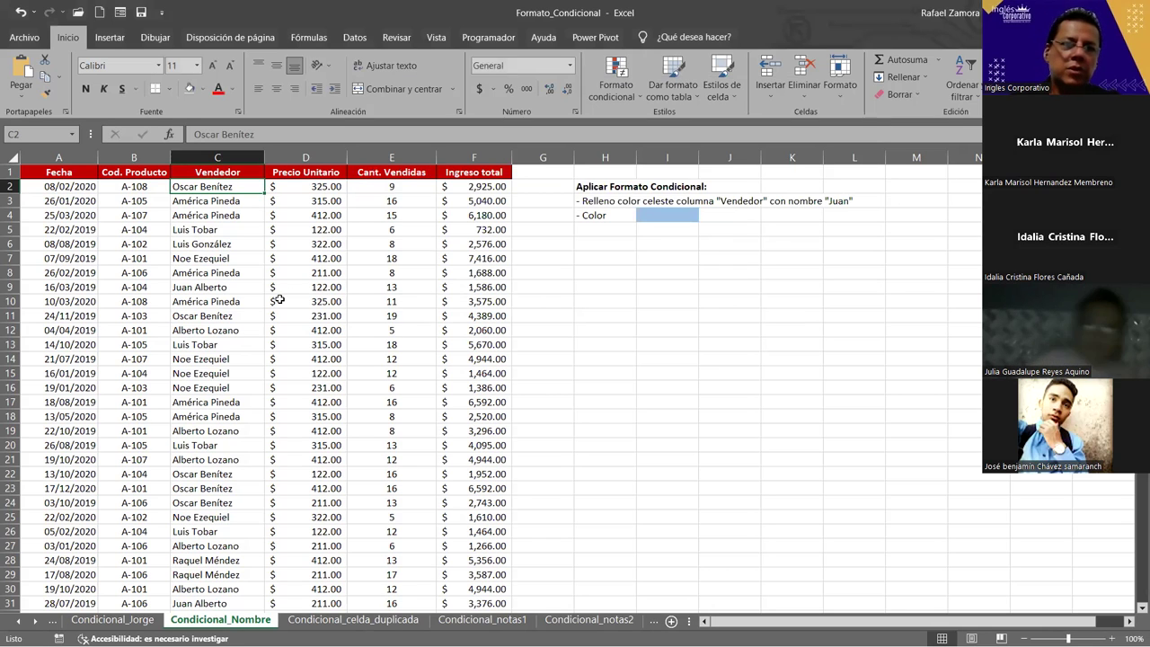
Replace the vendor in cell C17 with just 'Luis' so it gets the light yellow fill.
key("Down")
key("Down")
key("Down")
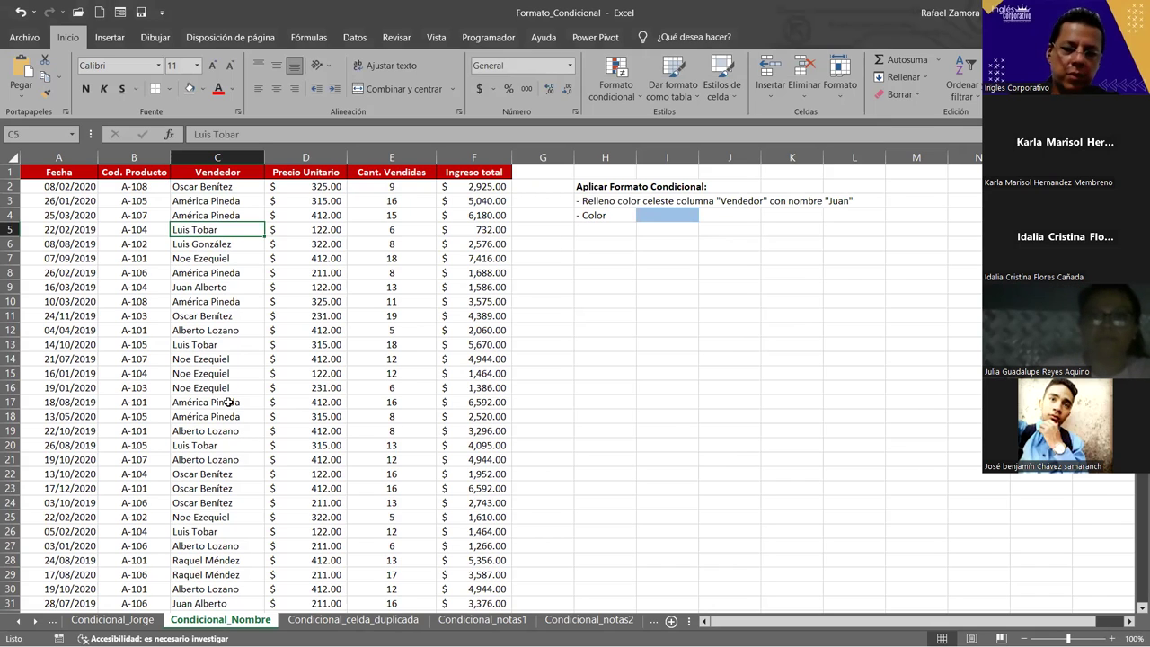
left_click(228, 402)
type("L")
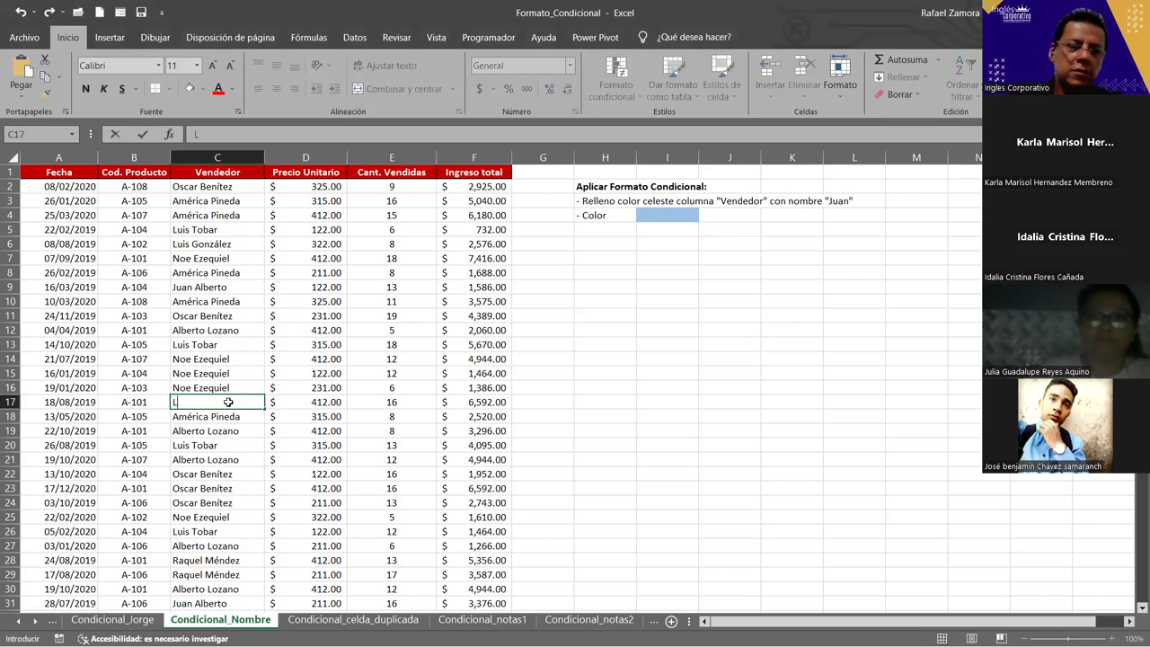
type("uis")
key("Return")
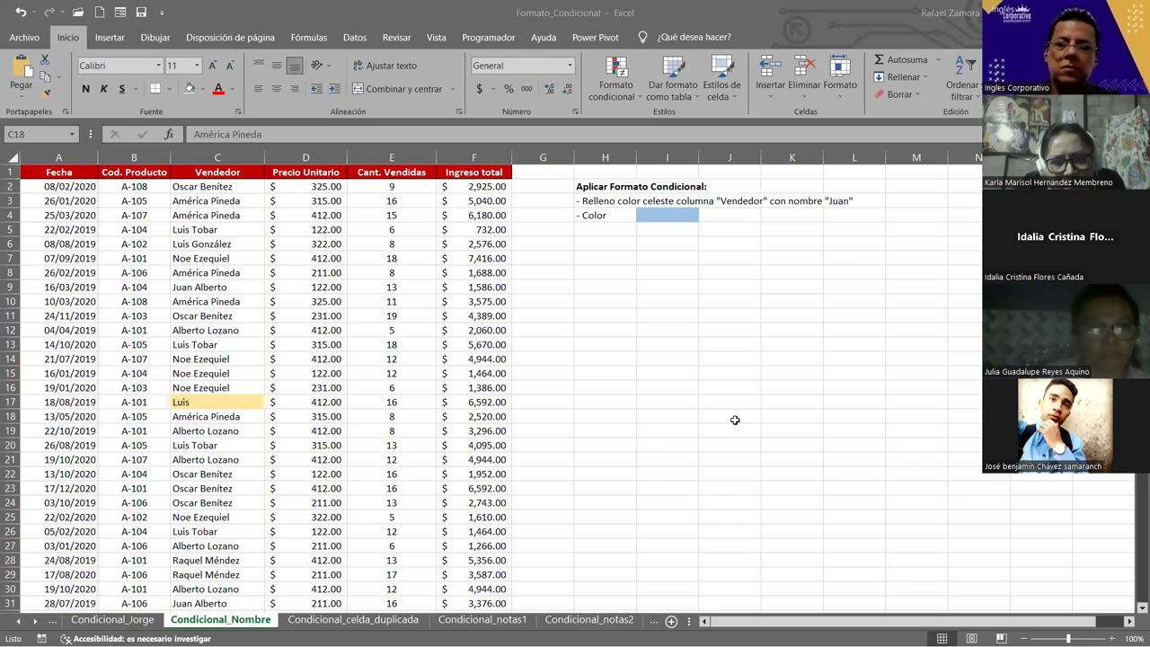
key("alt+Tab")
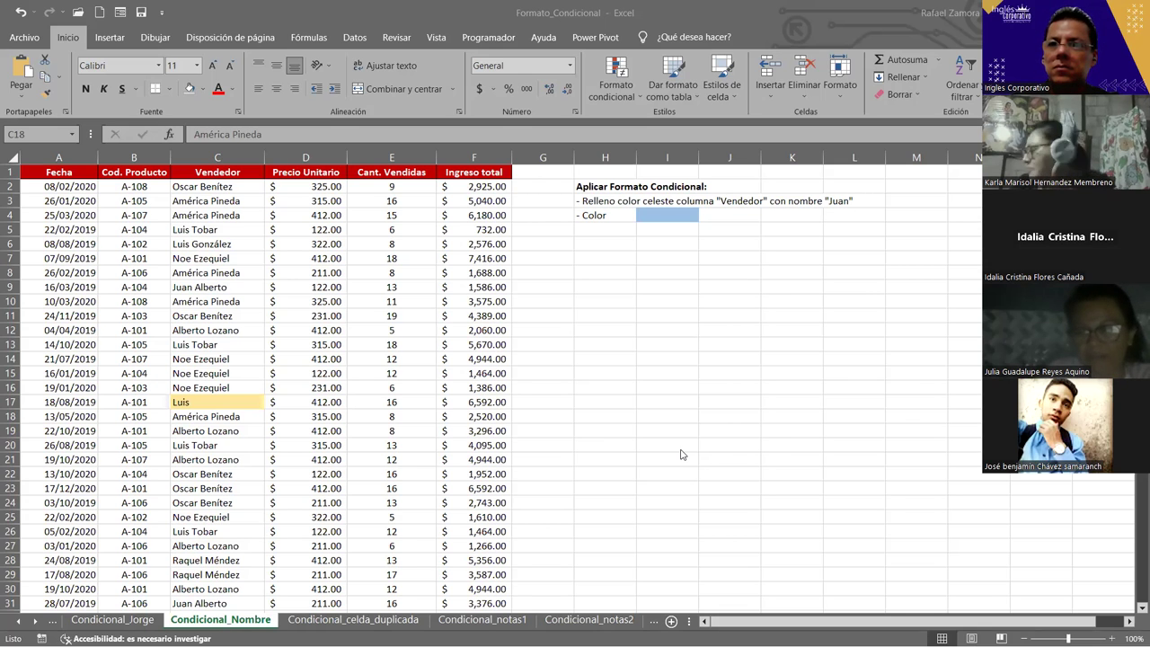
key("alt+Tab")
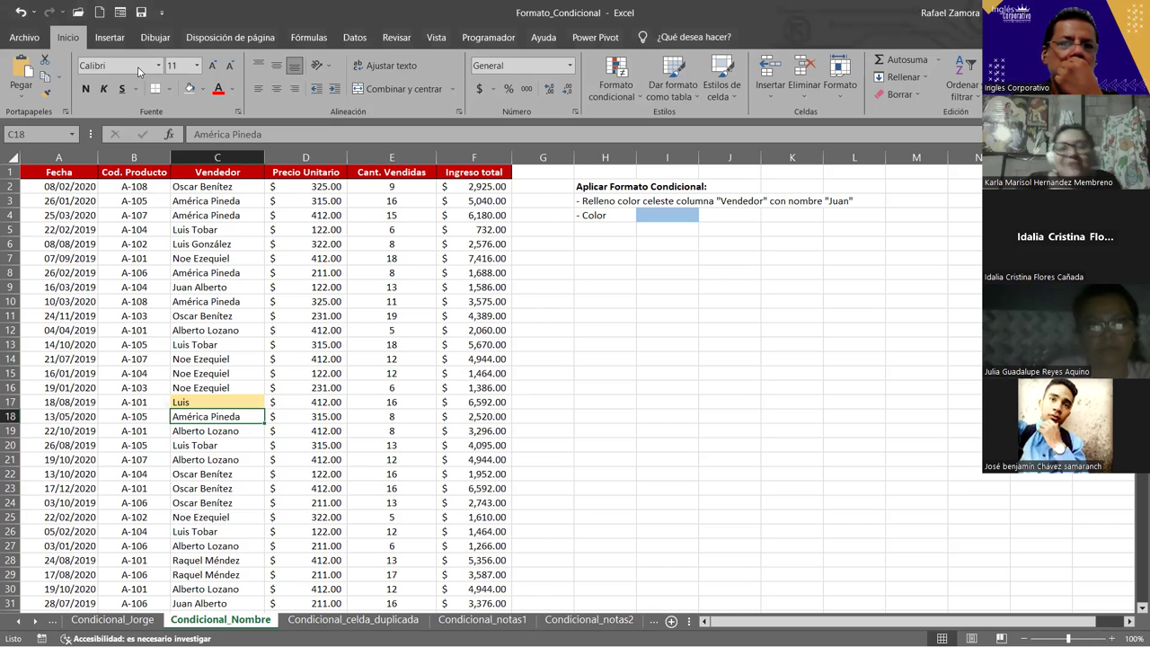
key("alt+Tab")
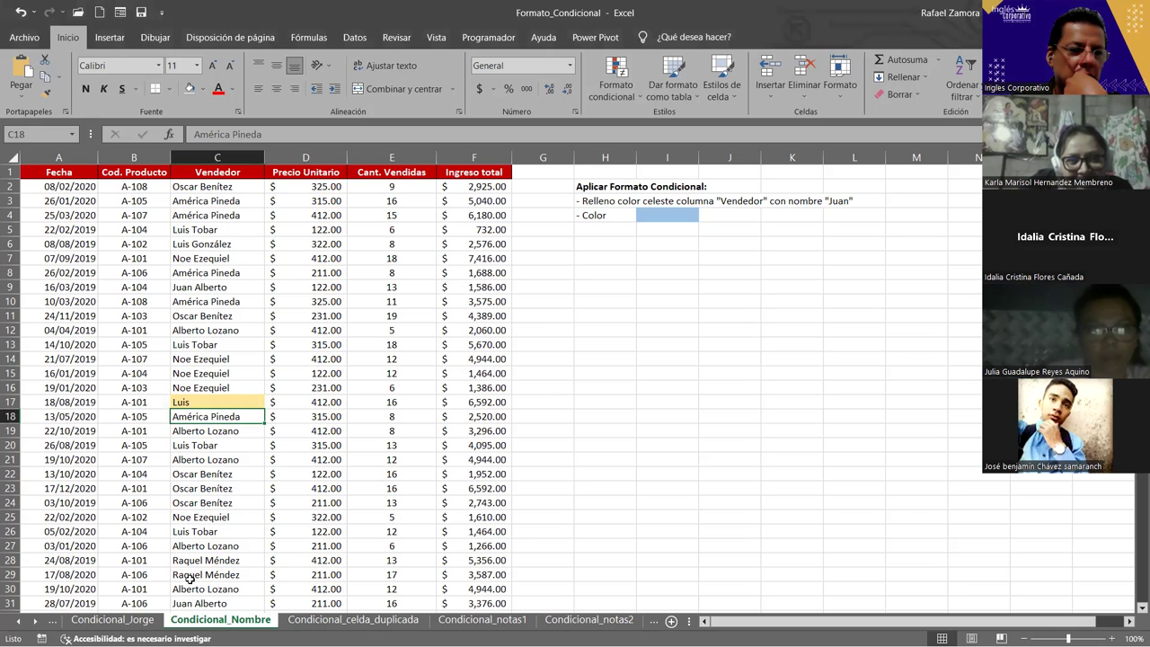
scroll(240, 572, "down", 1)
left_click(244, 570)
scroll(247, 567, "down", 1)
scroll(250, 566, "down", 1)
scroll(250, 566, "down", 1)
scroll(250, 566, "down", 1)
scroll(250, 566, "down", 1)
scroll(250, 566, "down", 2)
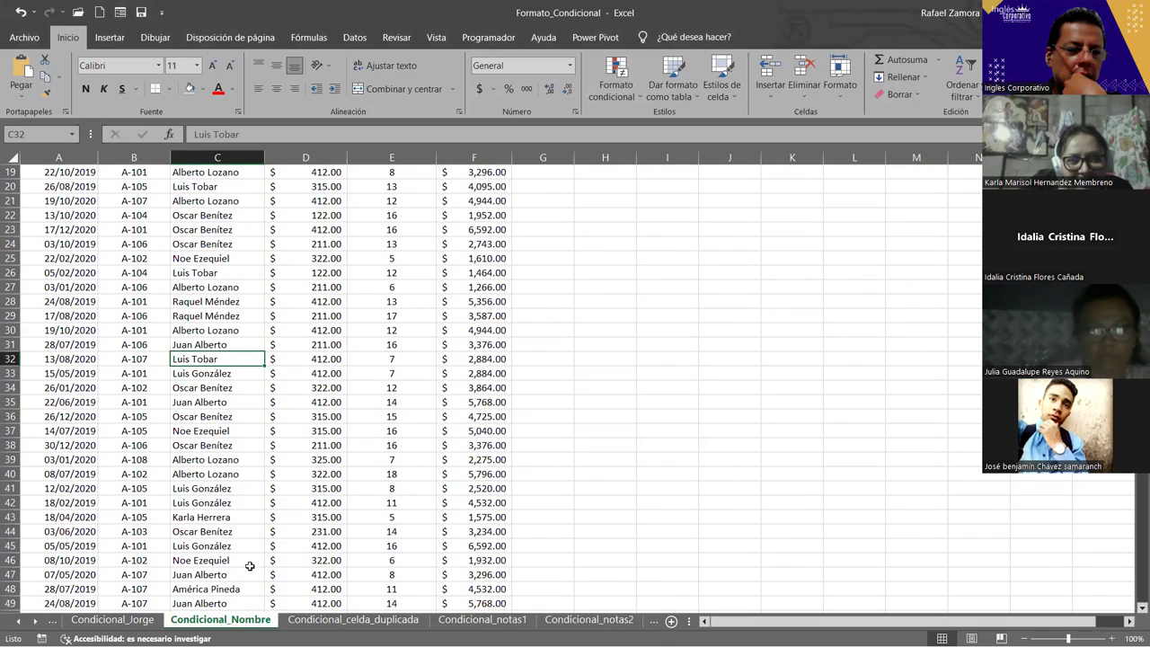
left_click(236, 185)
scroll(238, 270, "up", 6)
scroll(239, 311, "up", 2)
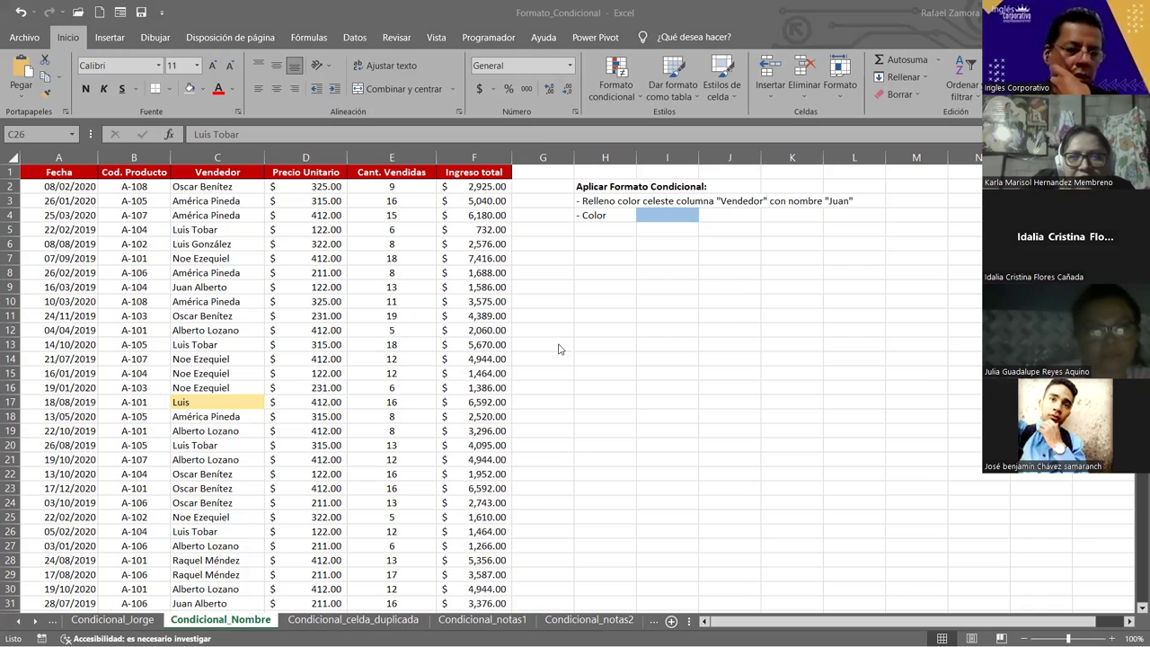
left_click(199, 272)
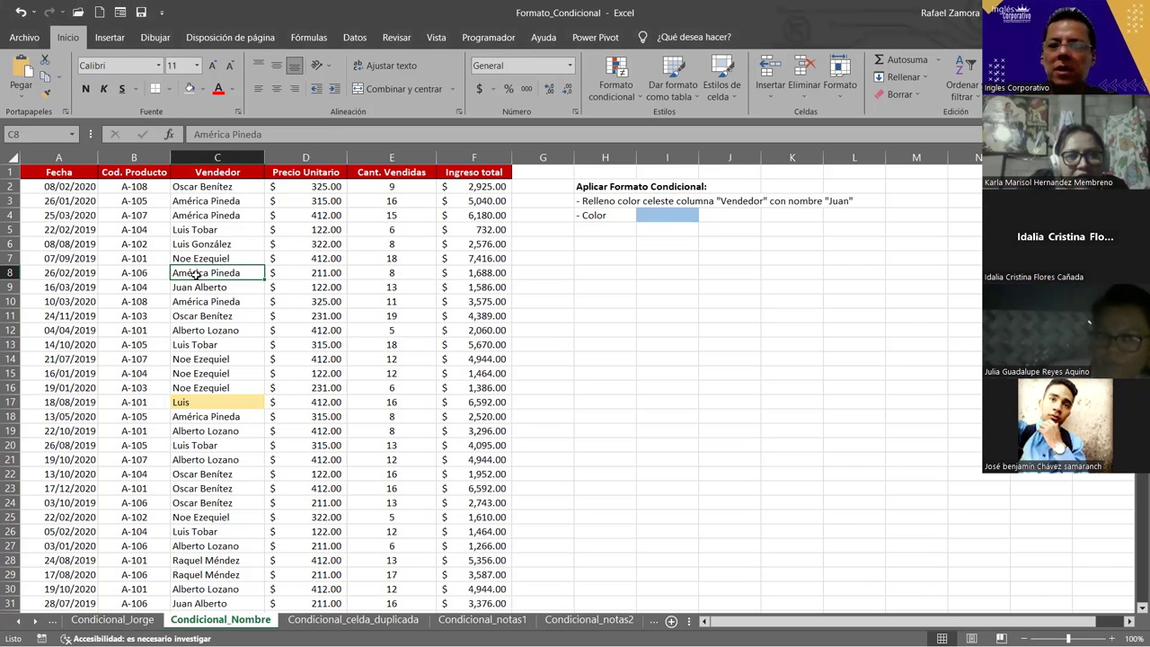
left_click(619, 97)
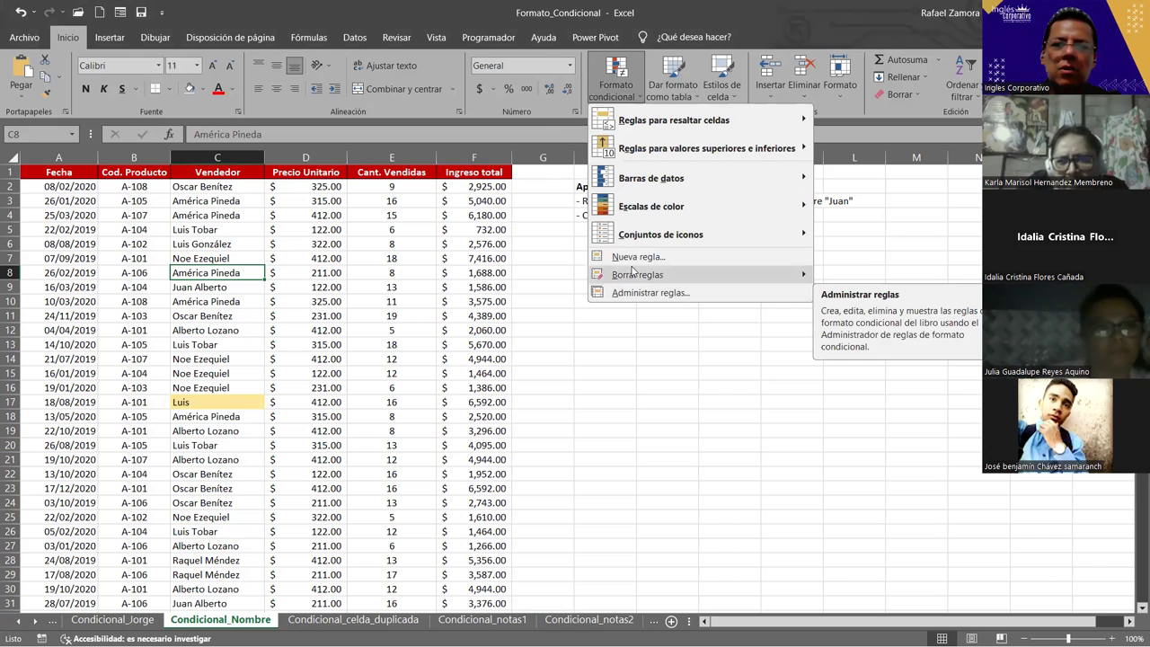
mouse_move(638, 274)
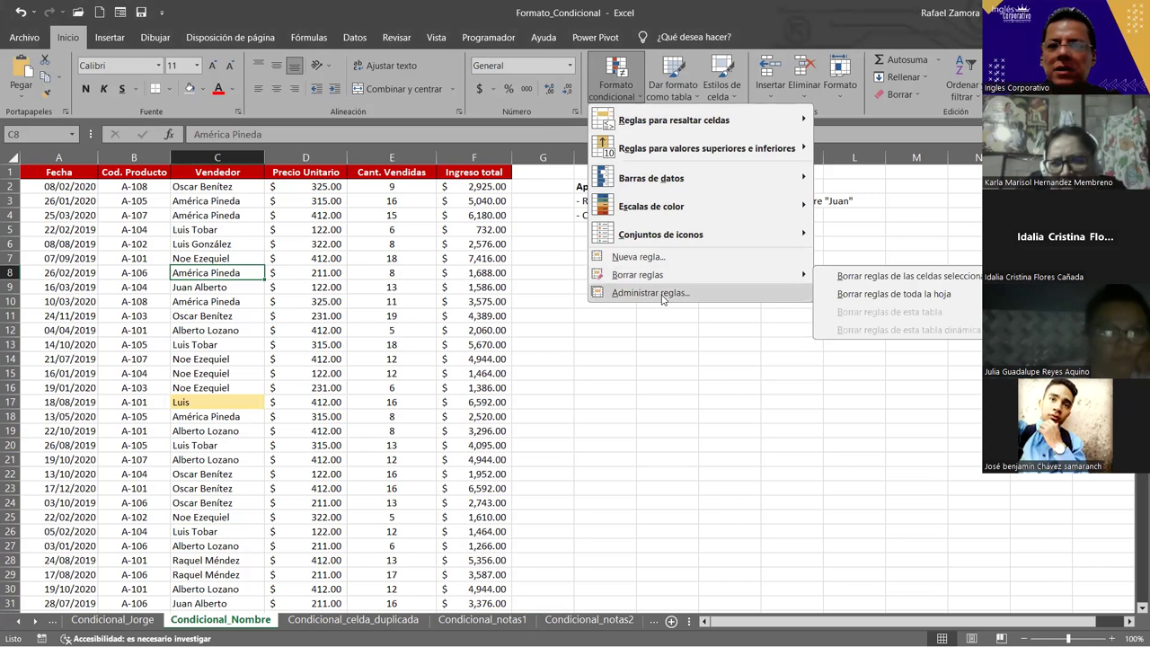
left_click(662, 300)
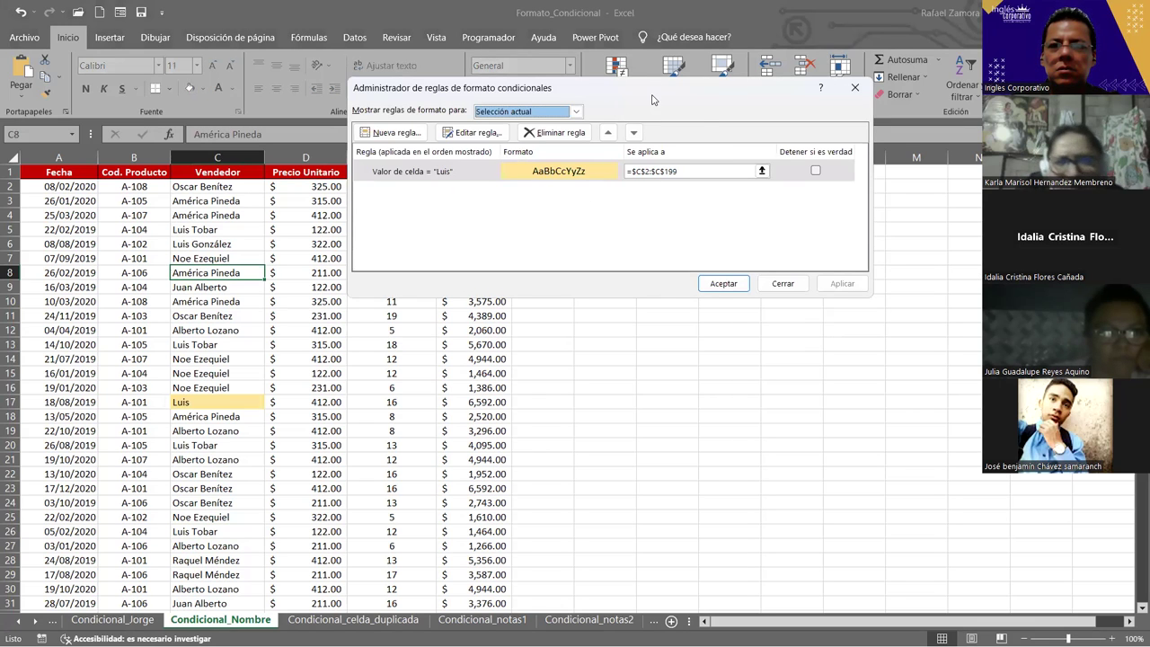
left_click_drag(652, 99, 561, 81)
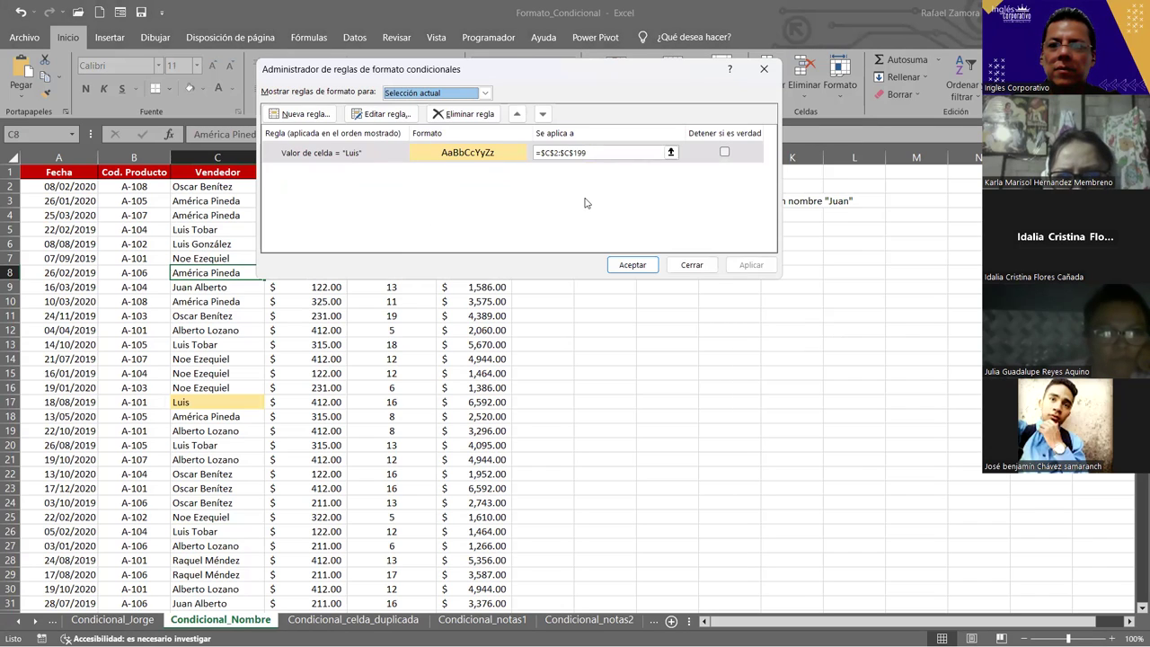
left_click(370, 154)
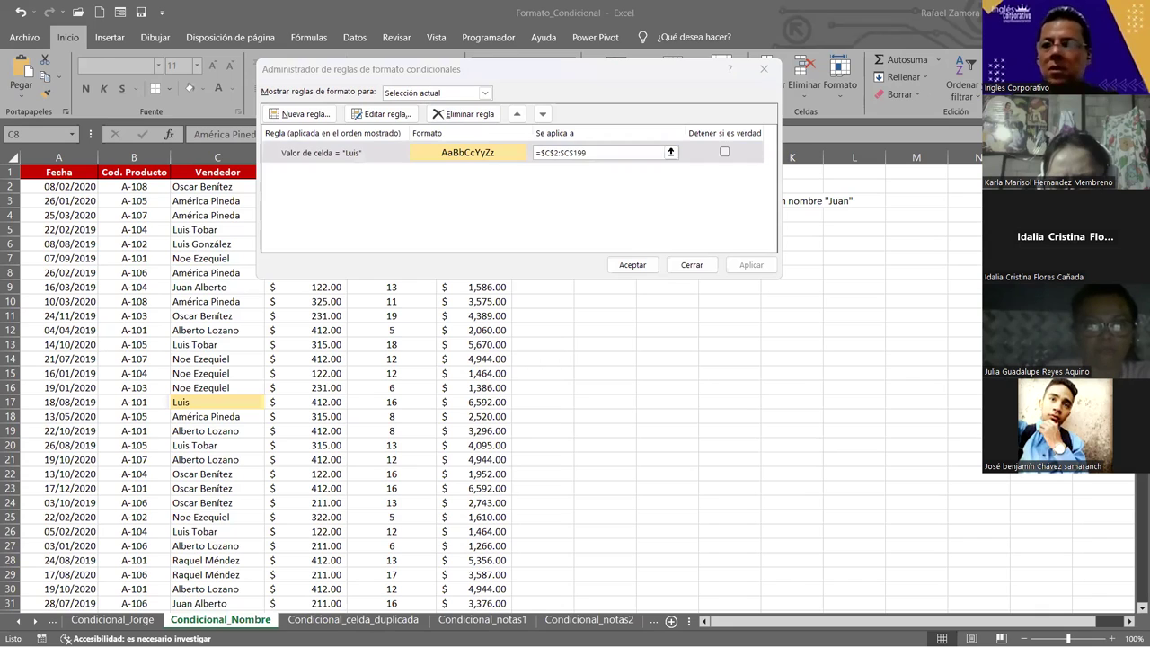
left_click(834, 286)
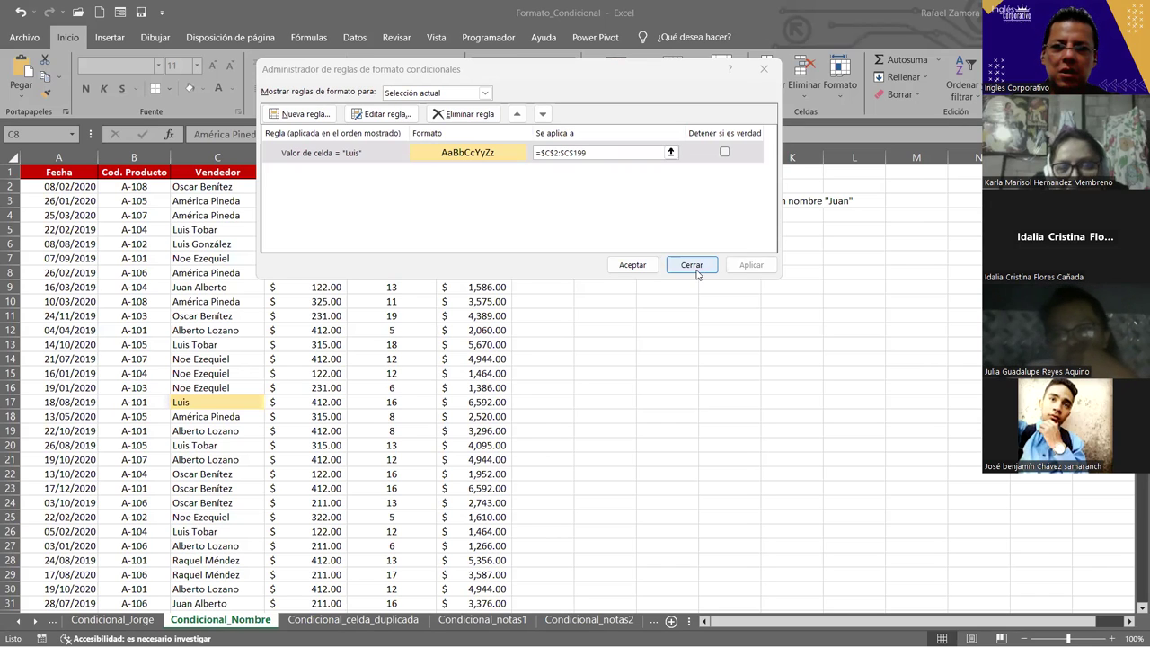
left_click(691, 264)
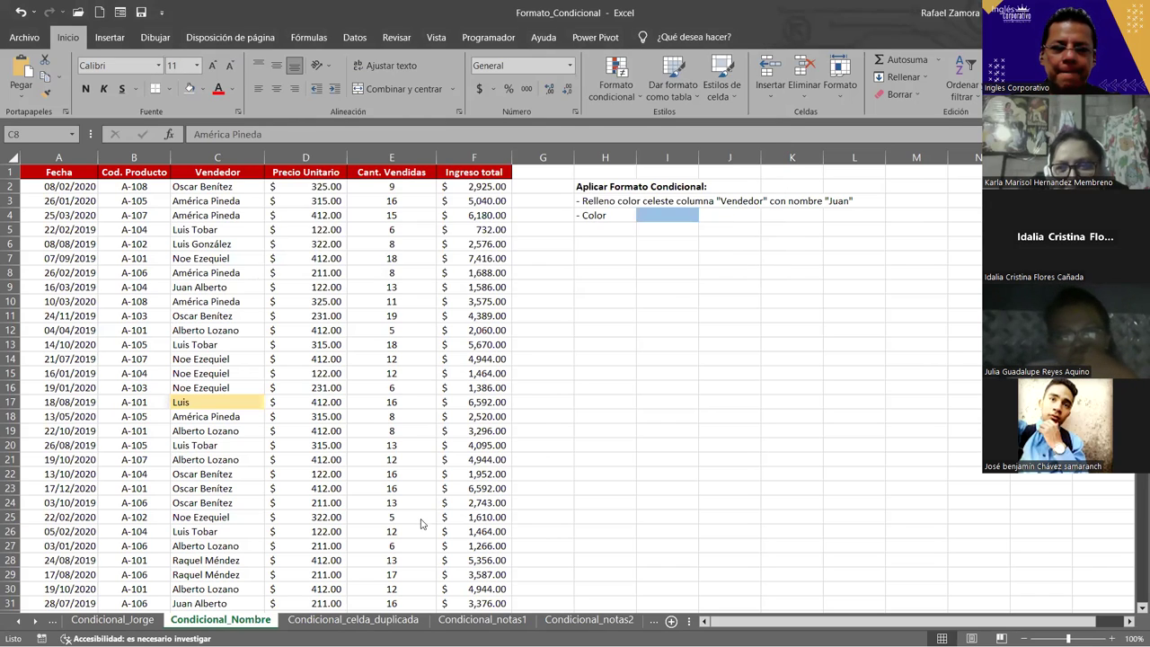
On the Condicional_celda_duplicada sheet, select the highlighted duplicate Cliente 01 cells and empty cells E15:E16.
left_click(399, 621)
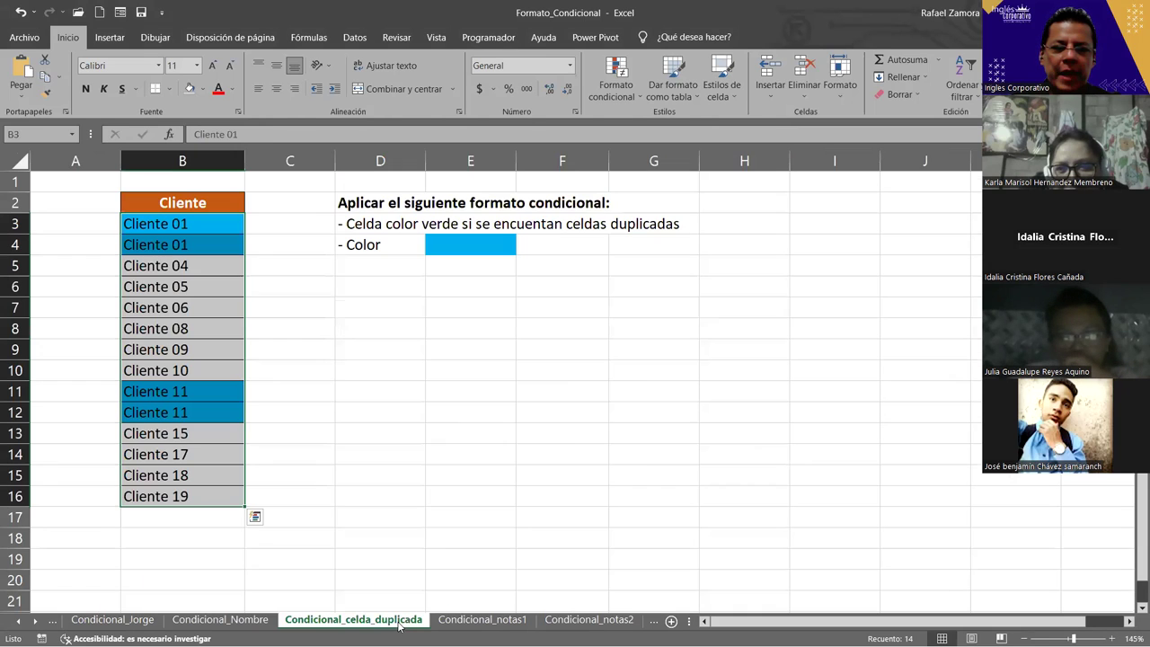
left_click(212, 223)
left_click_drag(212, 223, 239, 239)
left_click(191, 245)
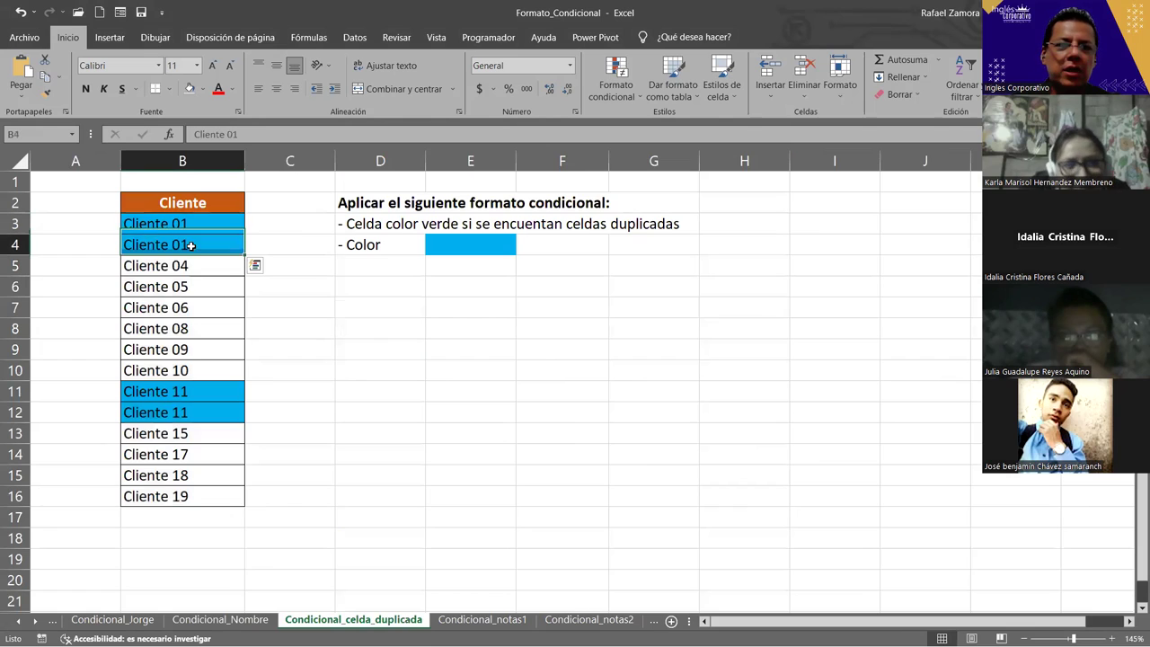
left_click_drag(440, 496, 453, 477)
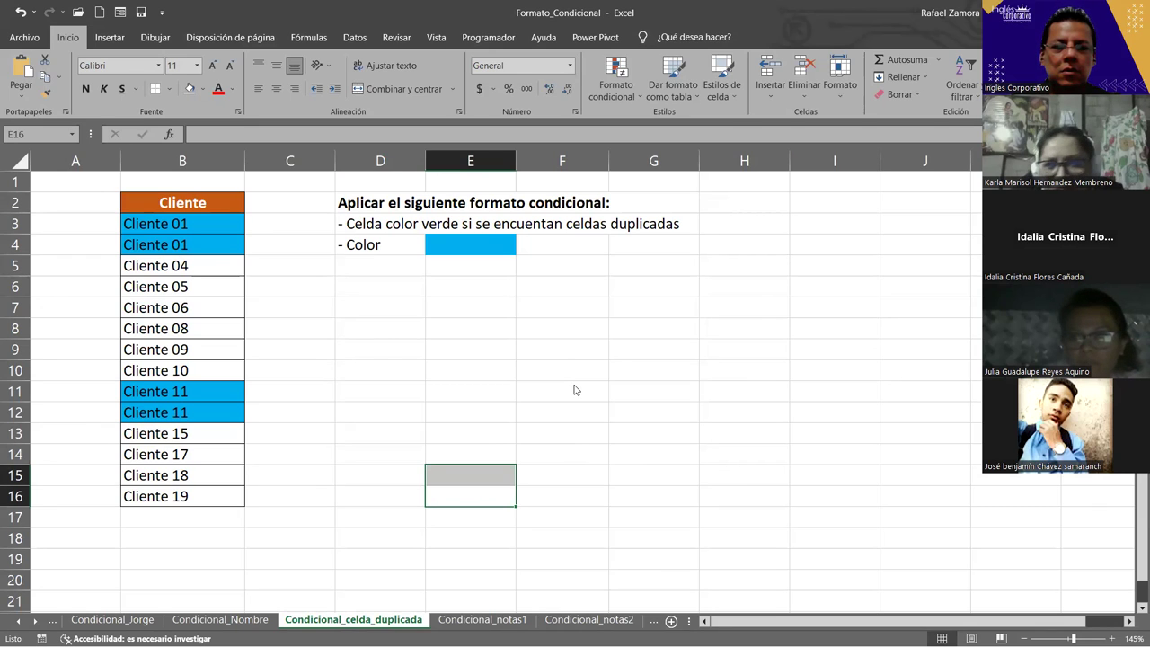
key("alt+Tab")
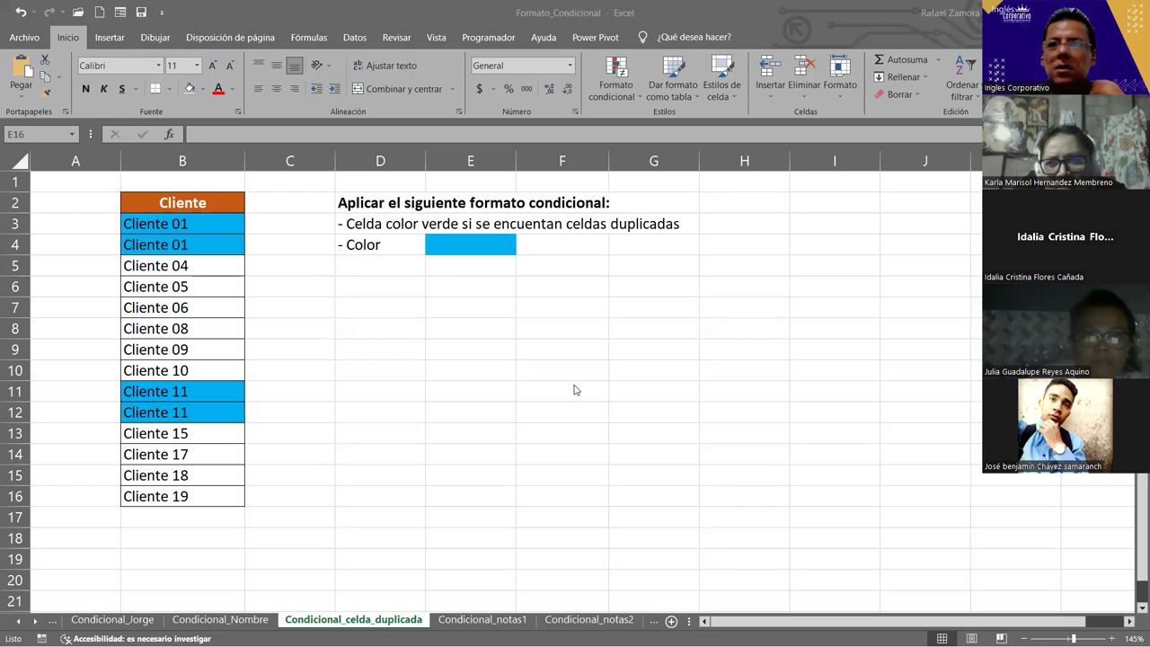
key("alt+Tab")
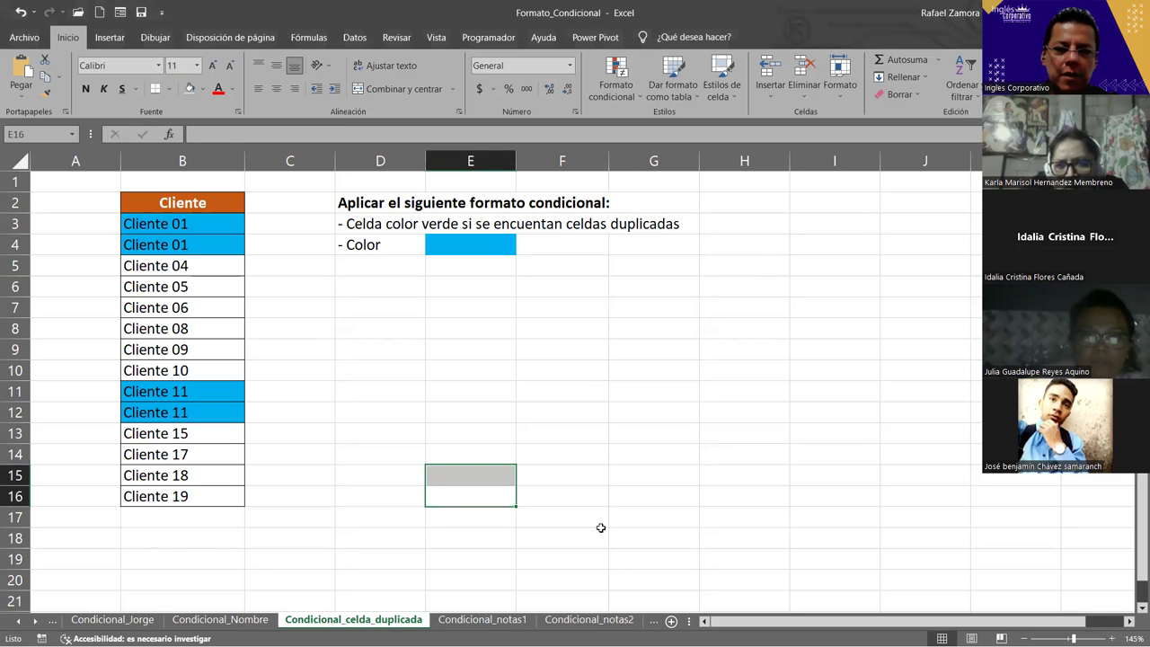
Browse the notas sheet tabs to Condicional_notas3 and select Promedio cell F4.
left_click(579, 620)
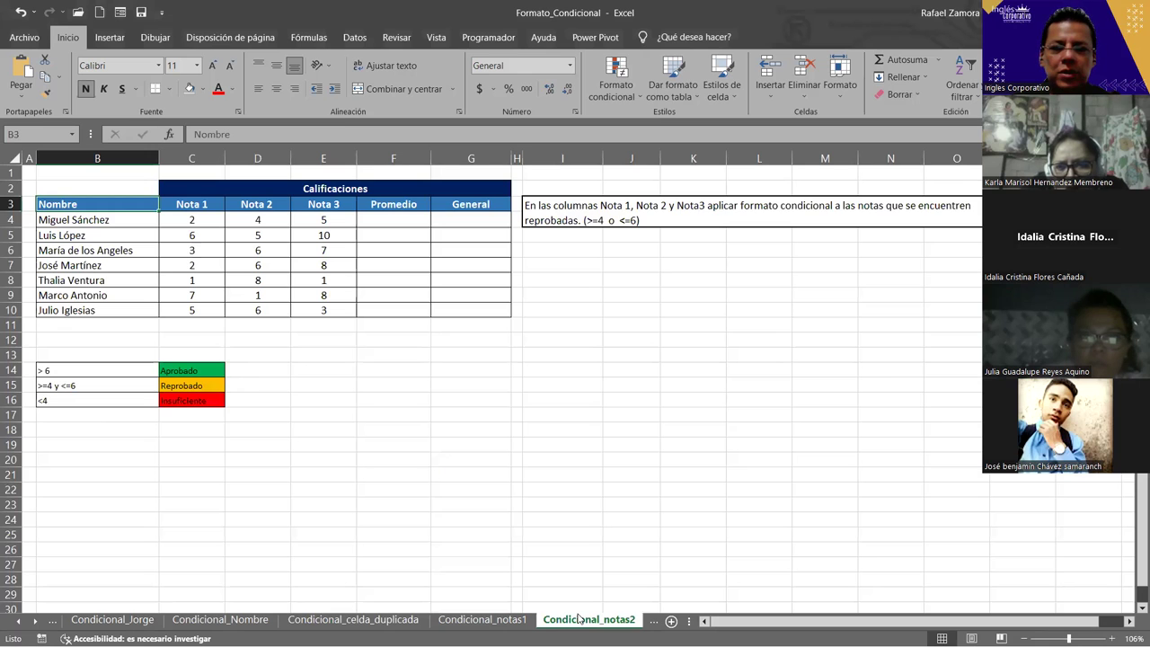
left_click(653, 621)
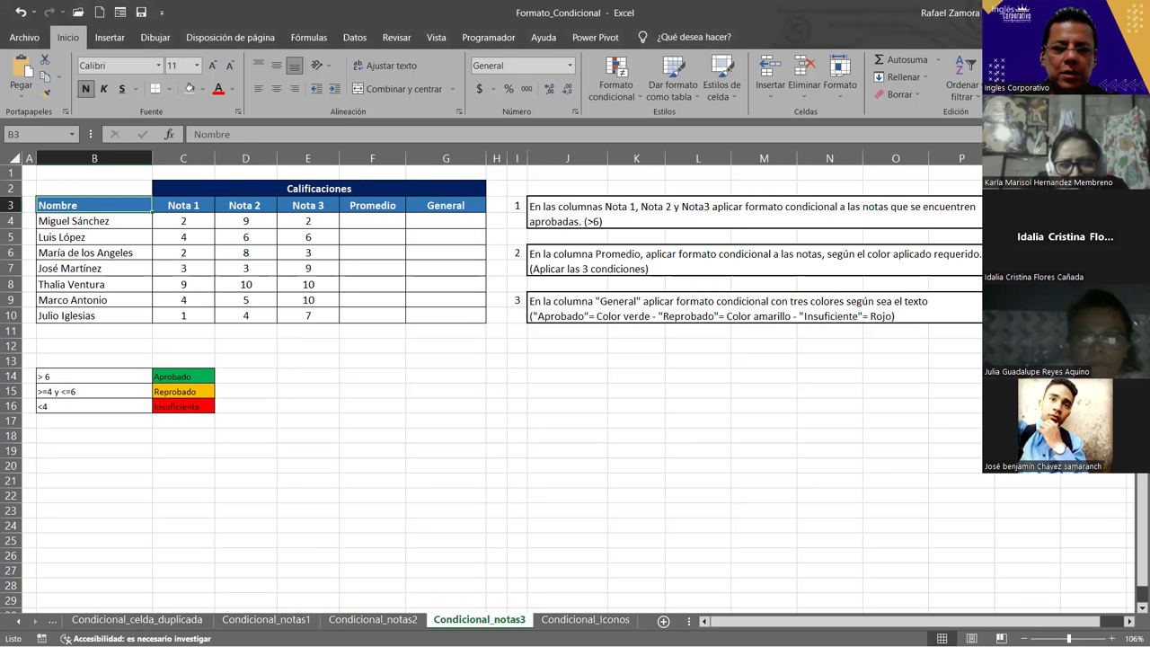
left_click(586, 620)
left_click(478, 620)
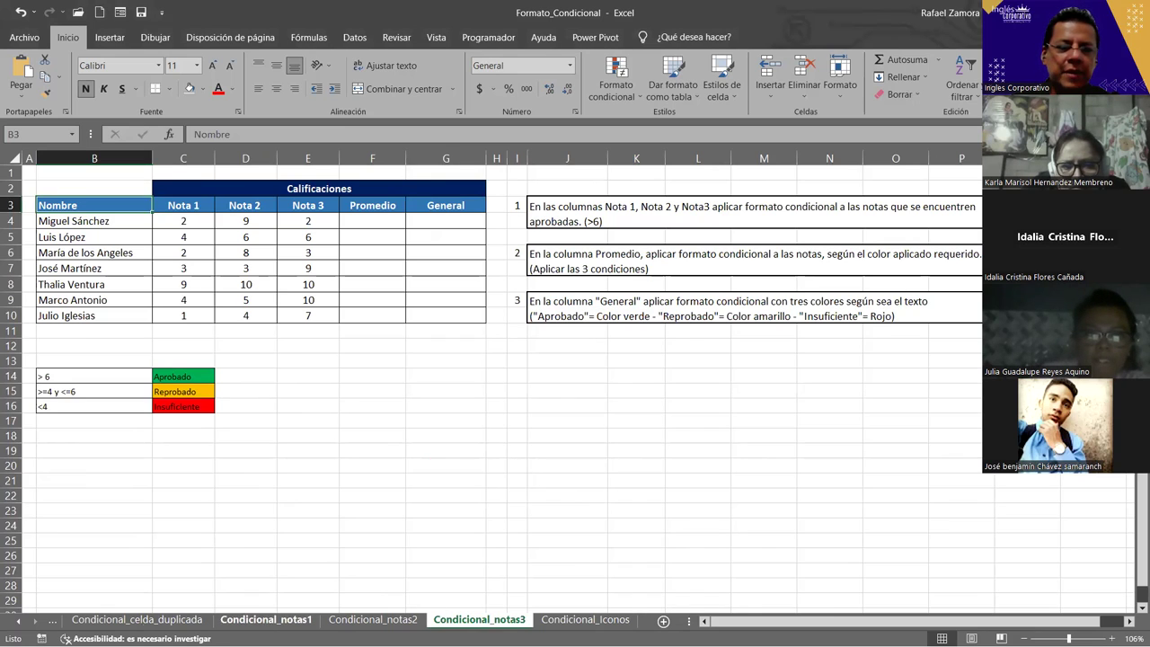
left_click(281, 621)
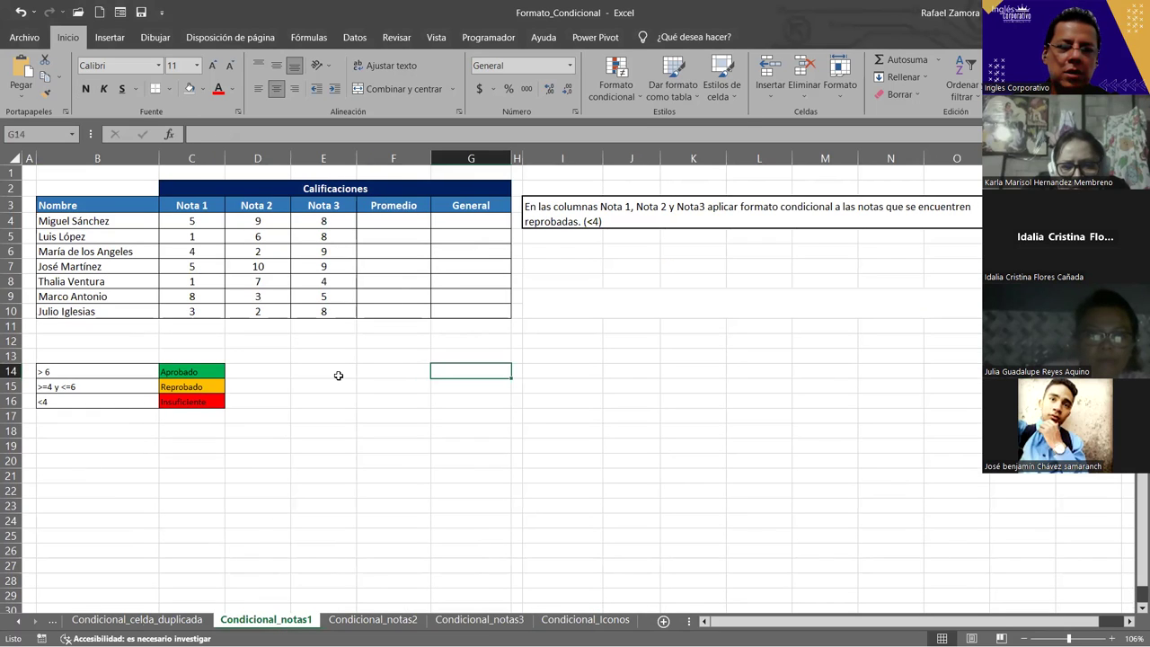
left_click(379, 622)
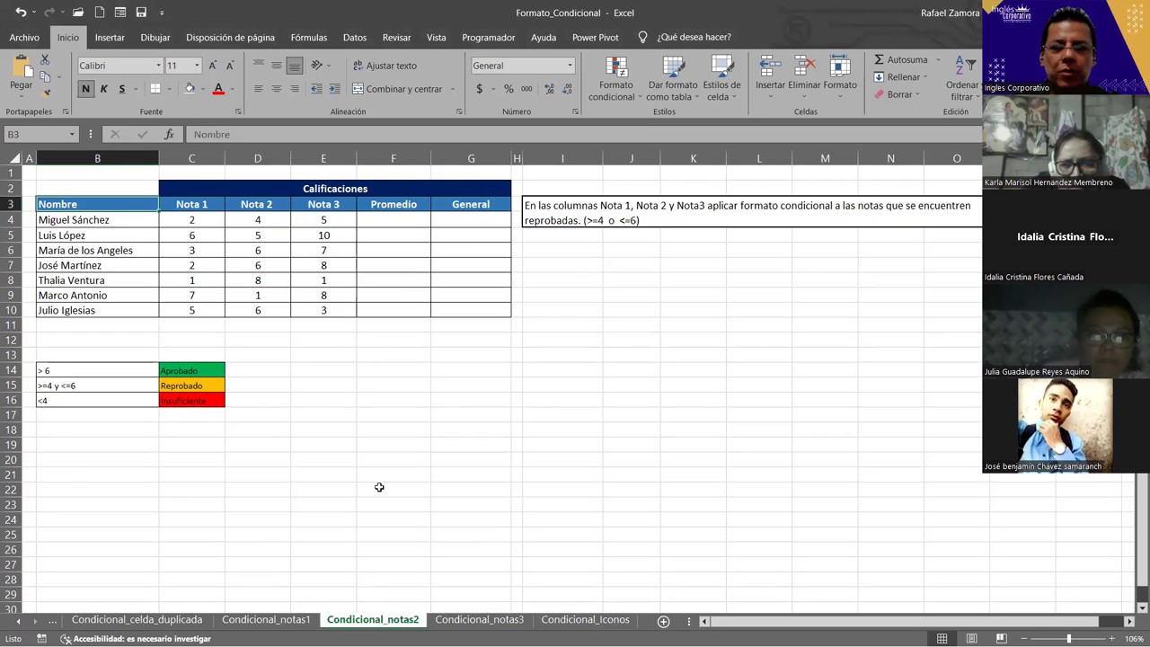
key("ctrl+Page_Down")
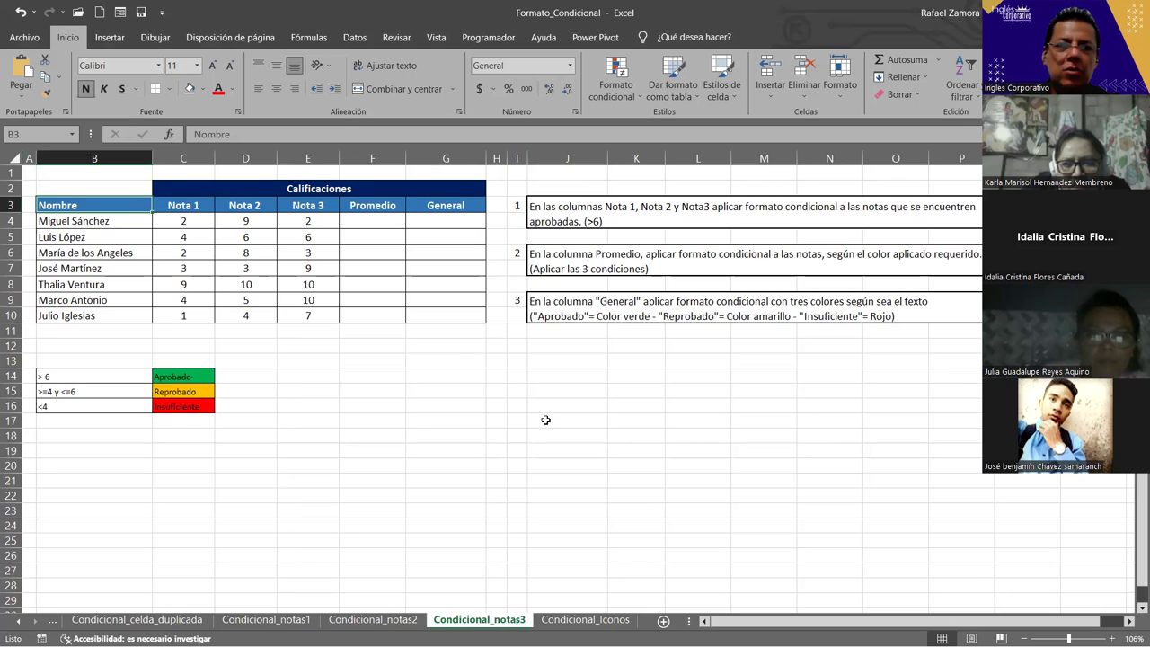
scroll(541, 407, "up", 2)
scroll(517, 438, "up", 2)
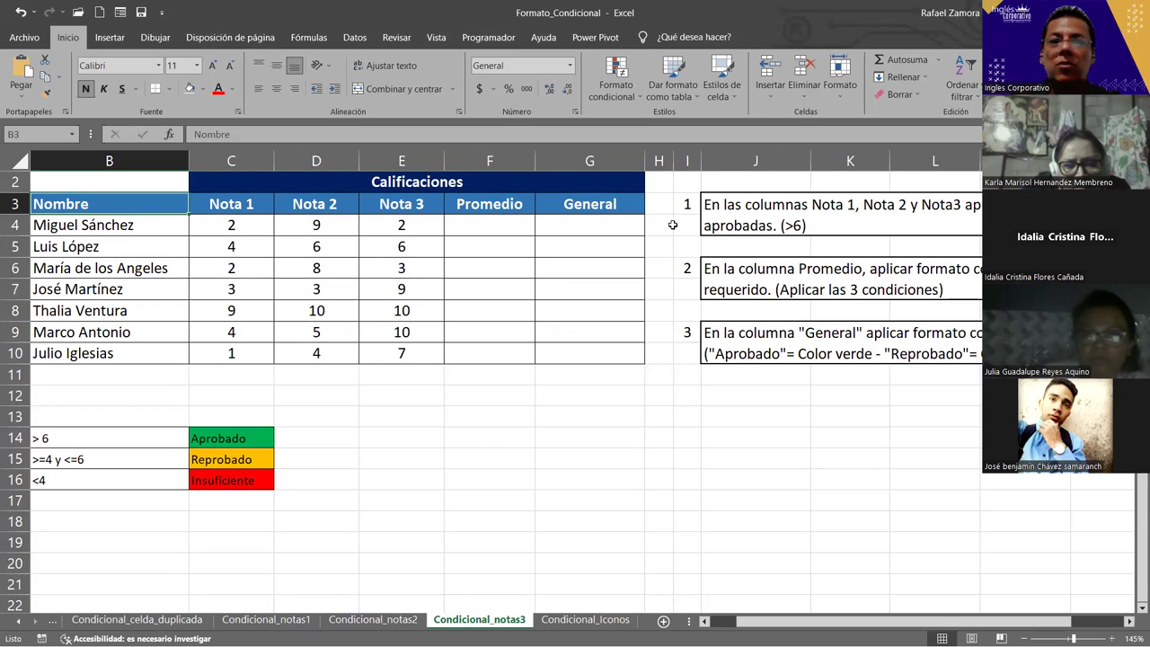
left_click(516, 231)
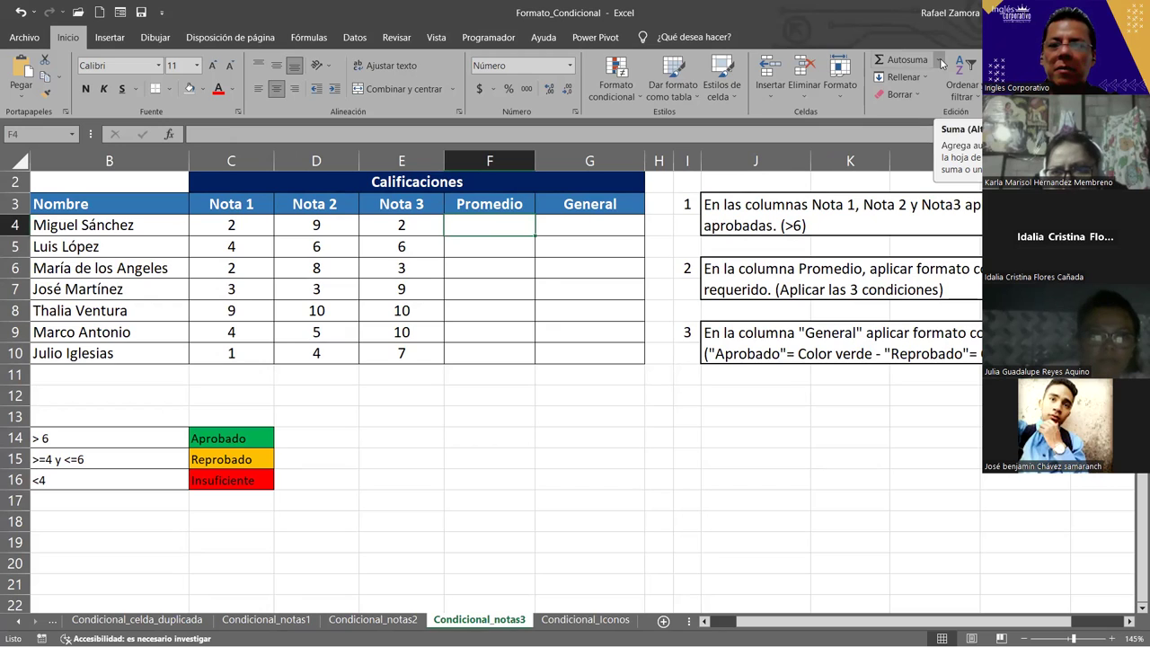
Insert a PROMEDIO average of Nota 1–3 in F4 and fill it down to F10.
left_click(940, 61)
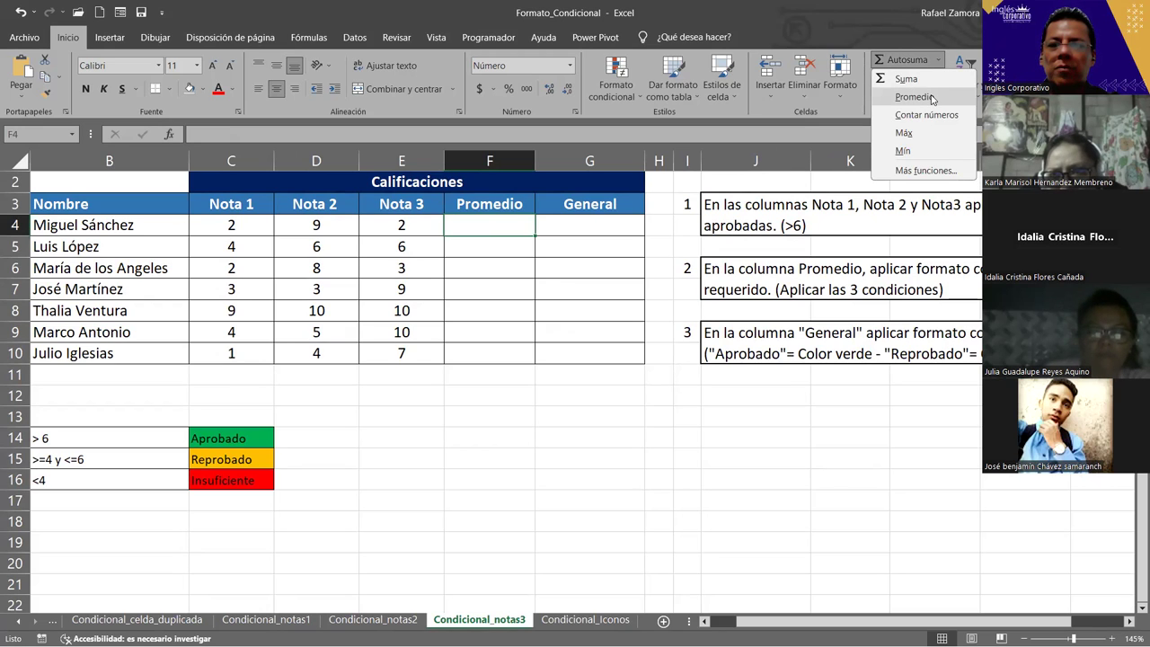
left_click(931, 97)
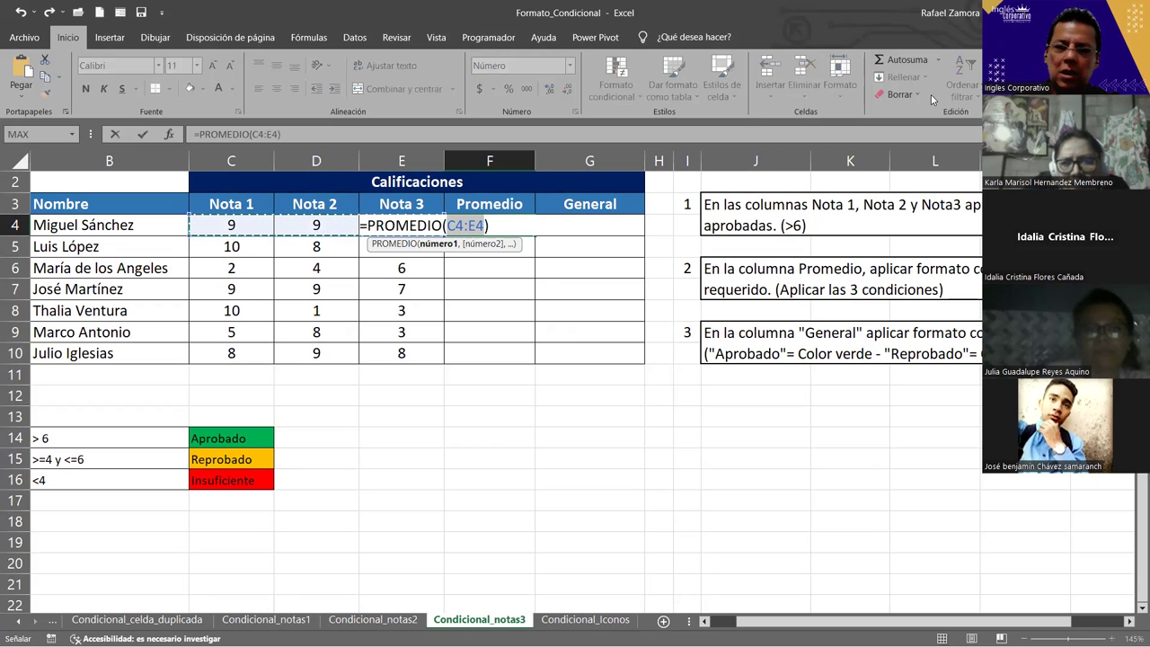
key("Return")
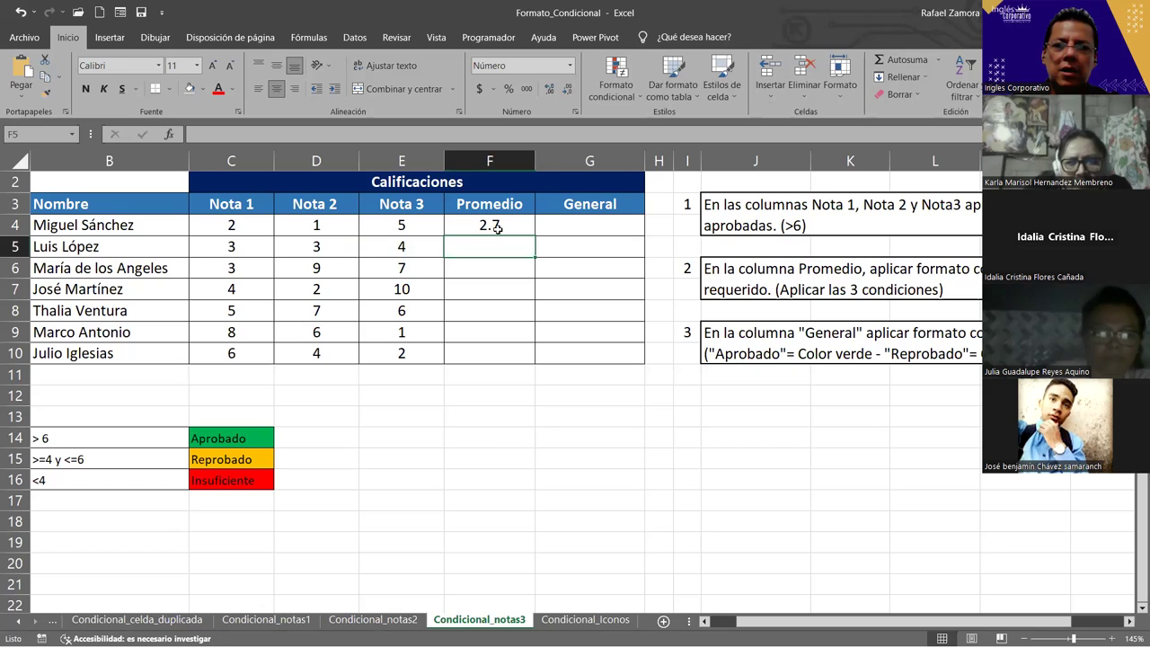
left_click(489, 226)
left_click_drag(534, 235, 530, 366)
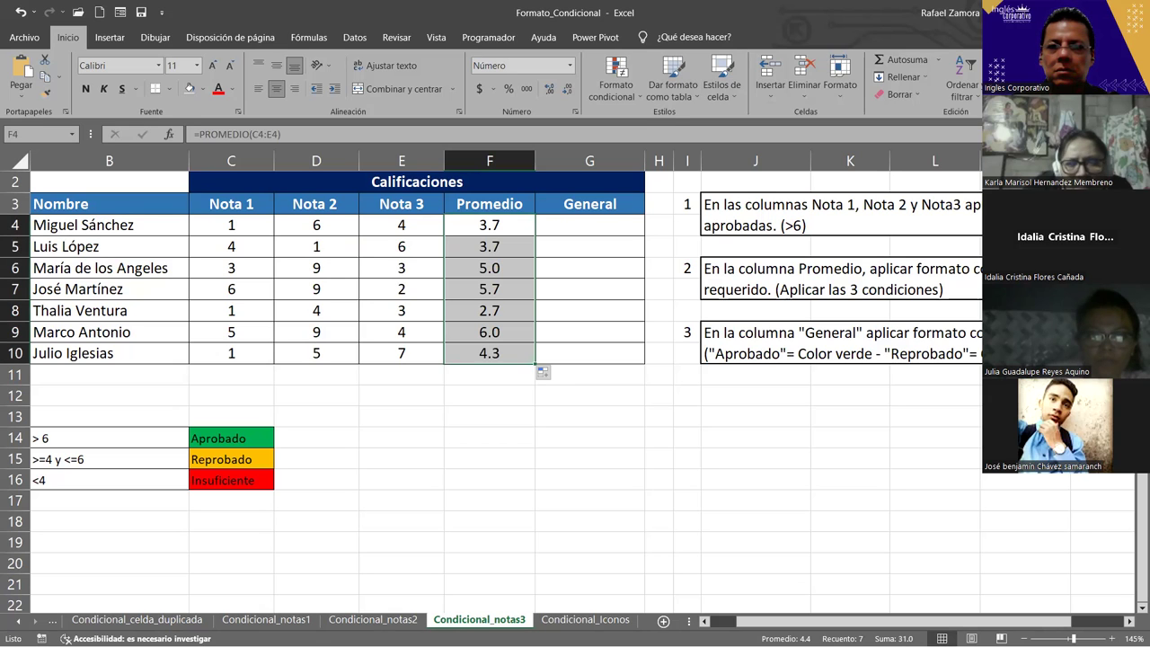
Inspect the Promedio formulas and the random-grade formulas behind the Nota 1 and Nota 2 cells.
left_click(512, 232)
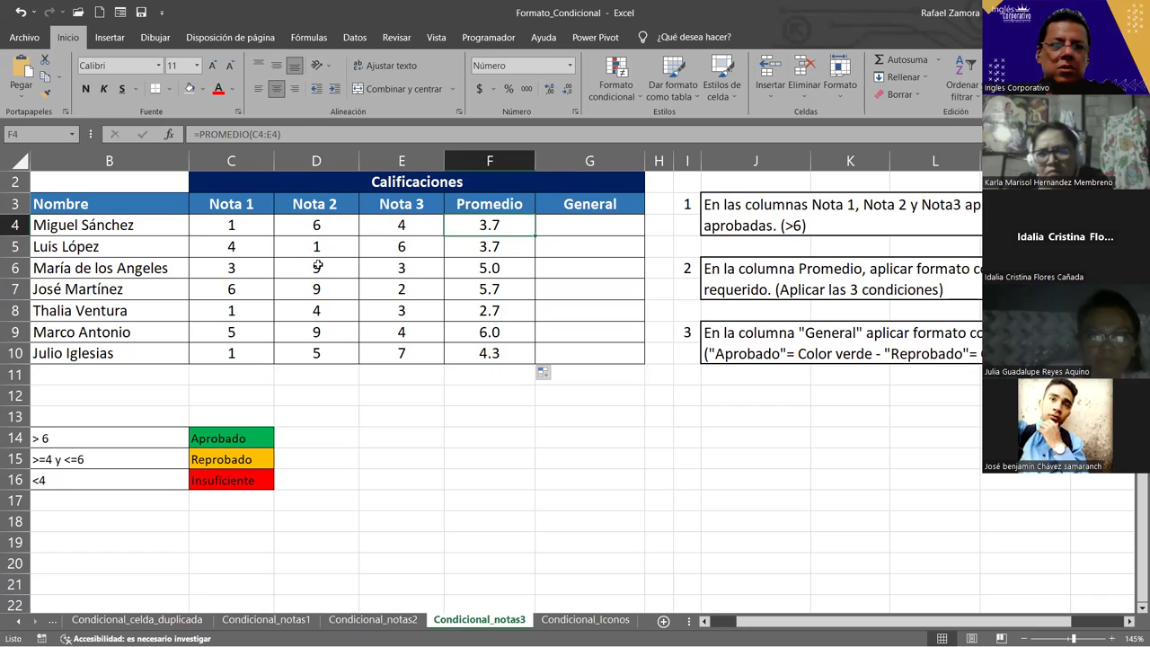
left_click(329, 226)
left_click(235, 226)
left_click(258, 280)
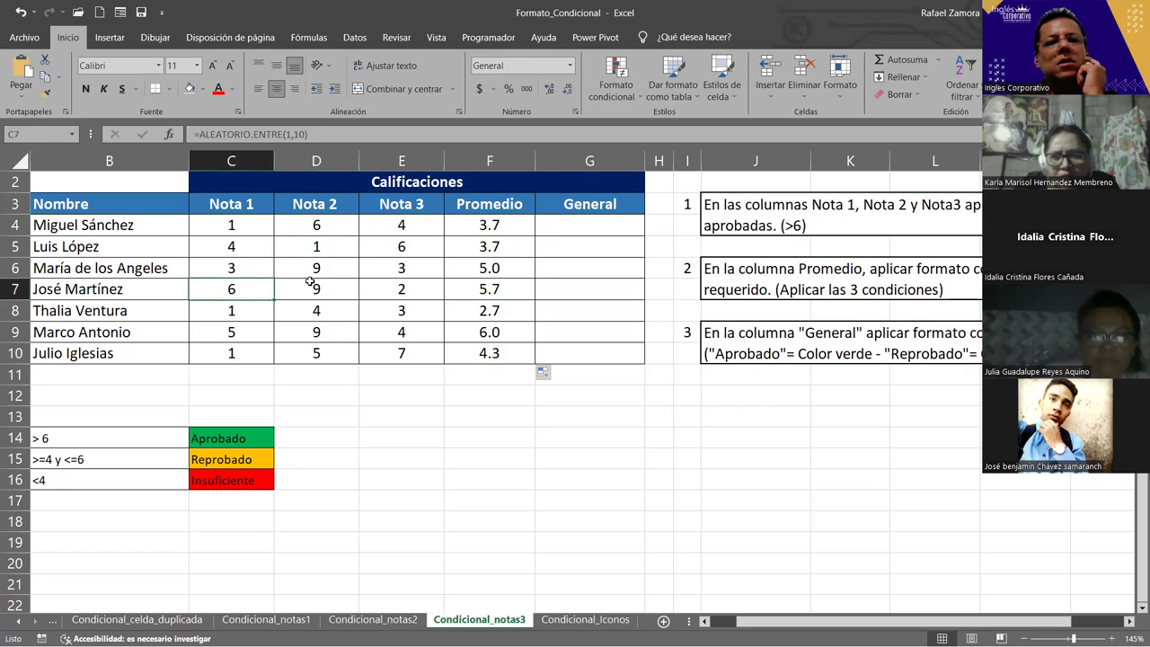
left_click(310, 283)
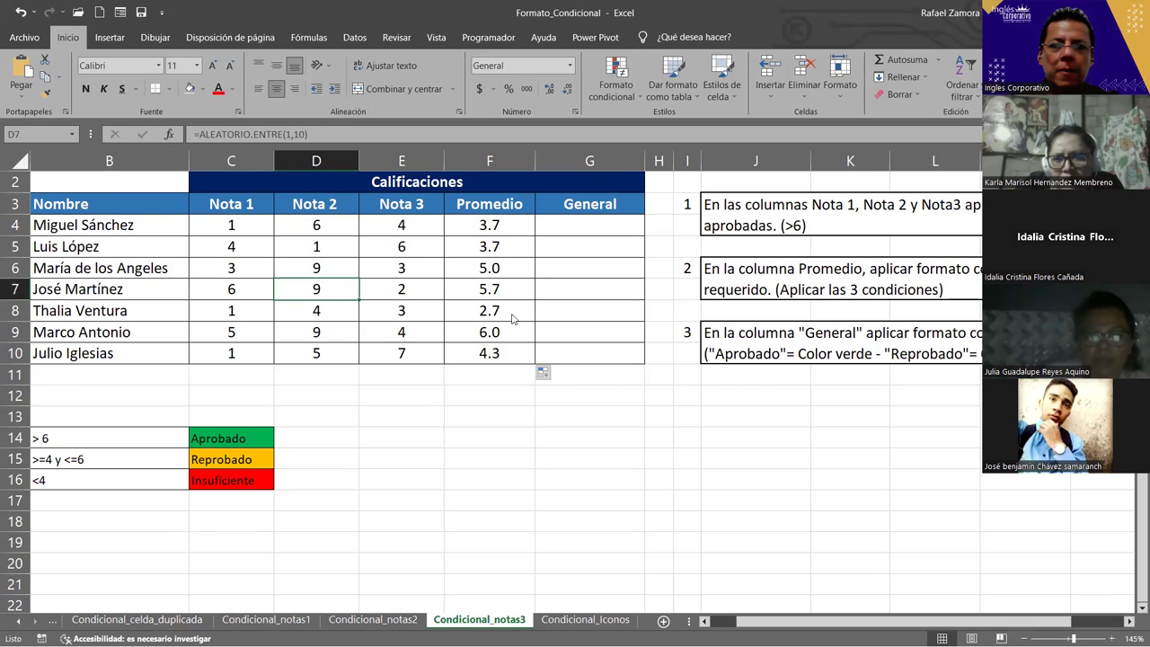
left_click(511, 248)
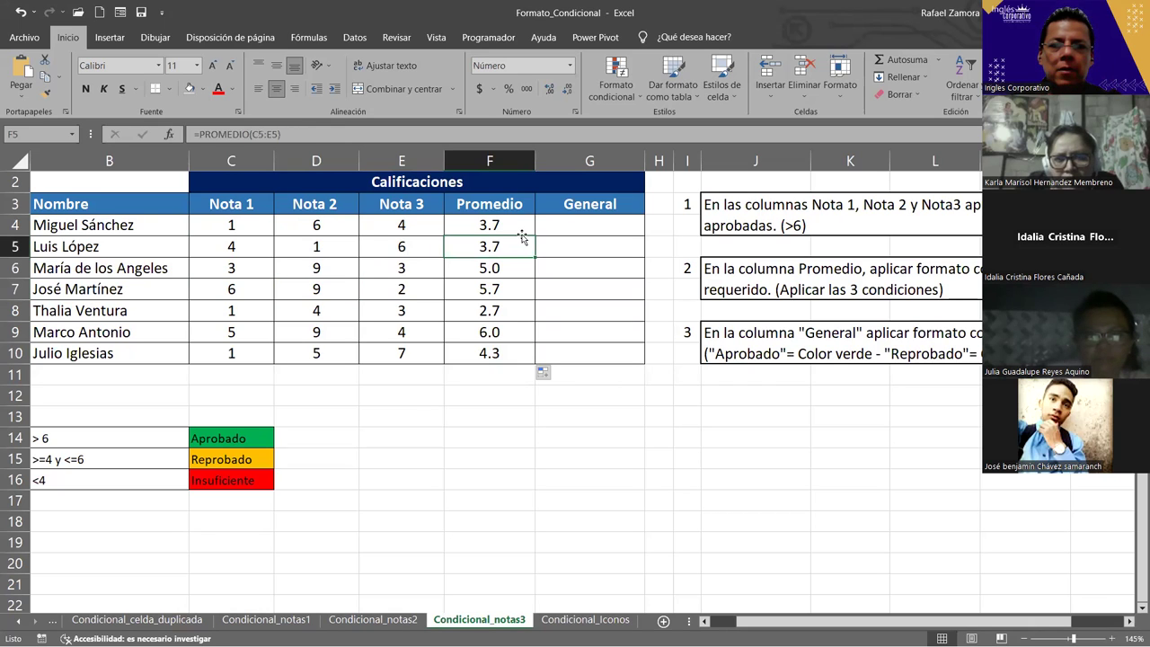
Begin a formula with = in G4, the first student's General cell.
left_click(568, 240)
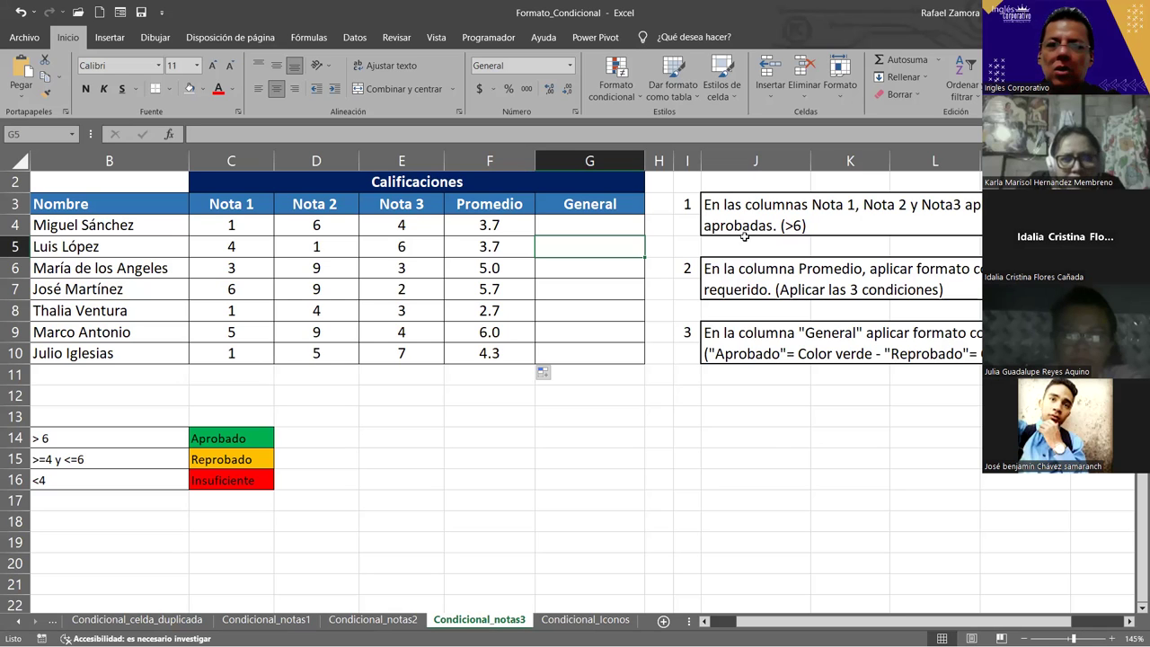
left_click(628, 224)
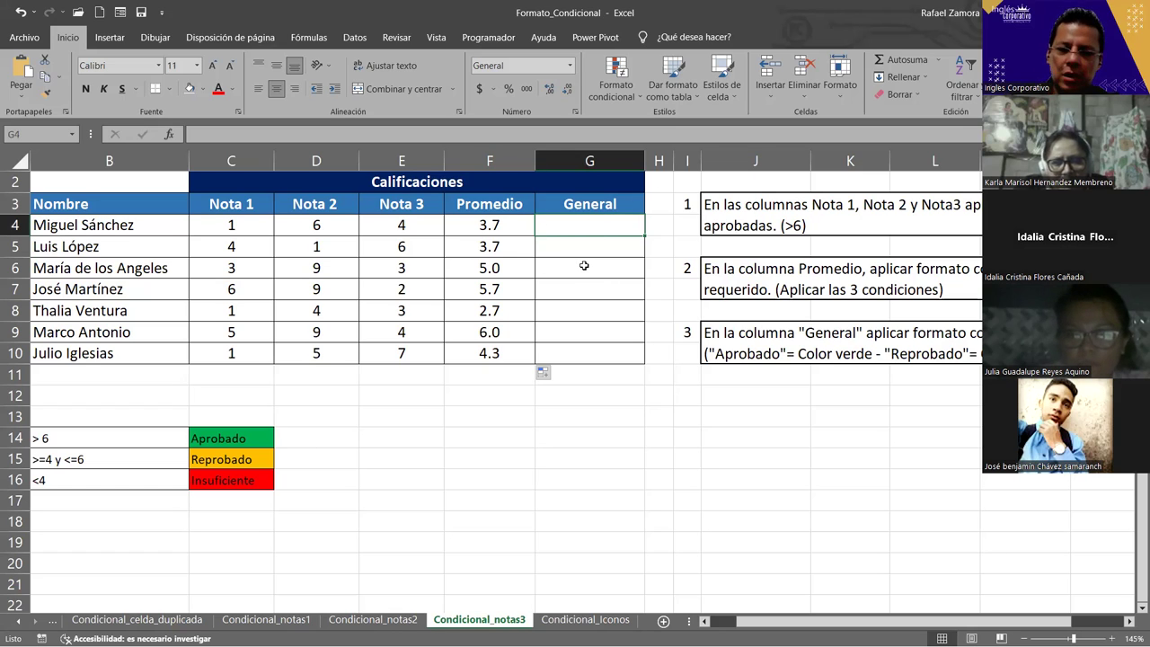
type("=")
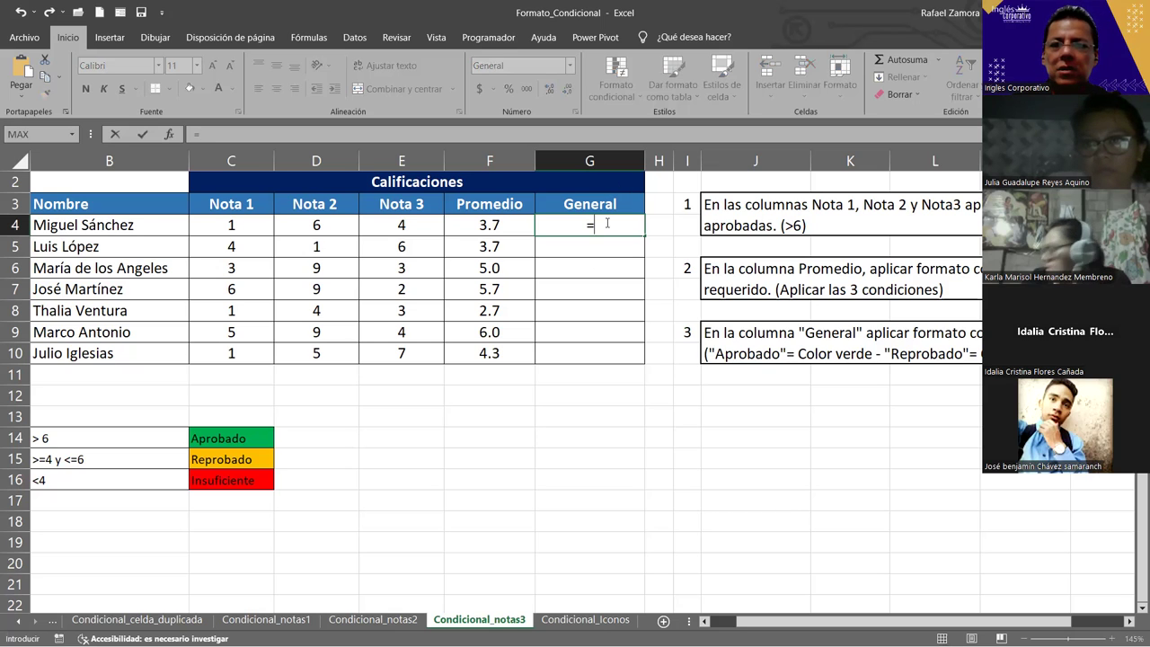
Make G4's formula read =SI(, correcting a mistyped function name along the way.
type("si")
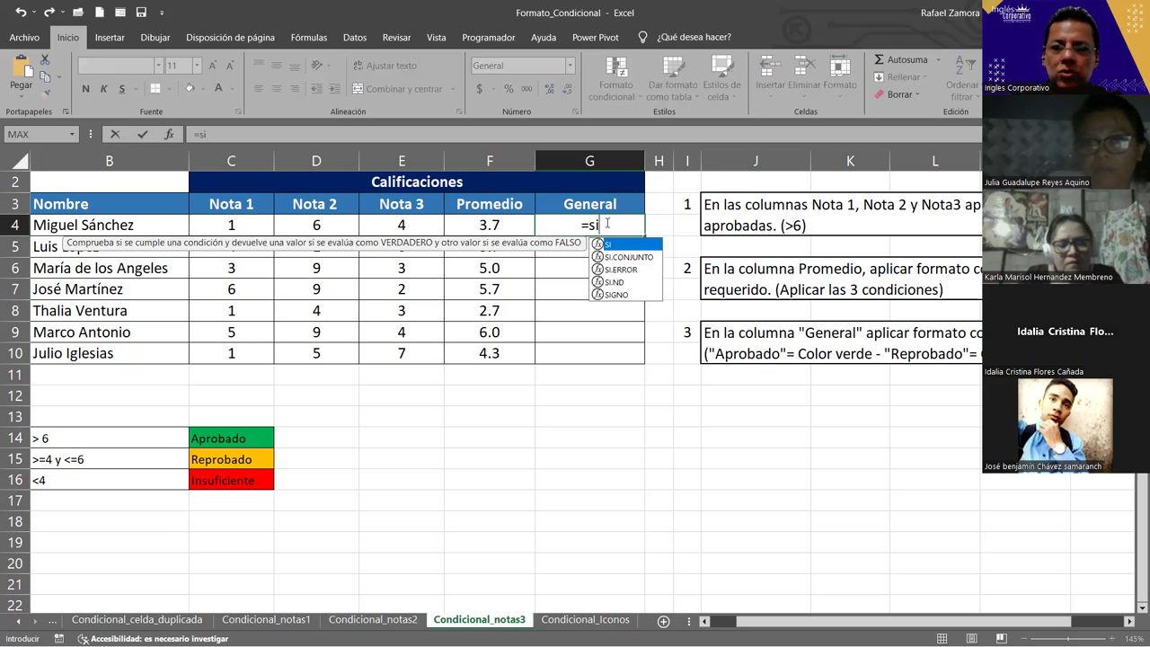
key("BackSpace")
key("BackSpace")
type("if")
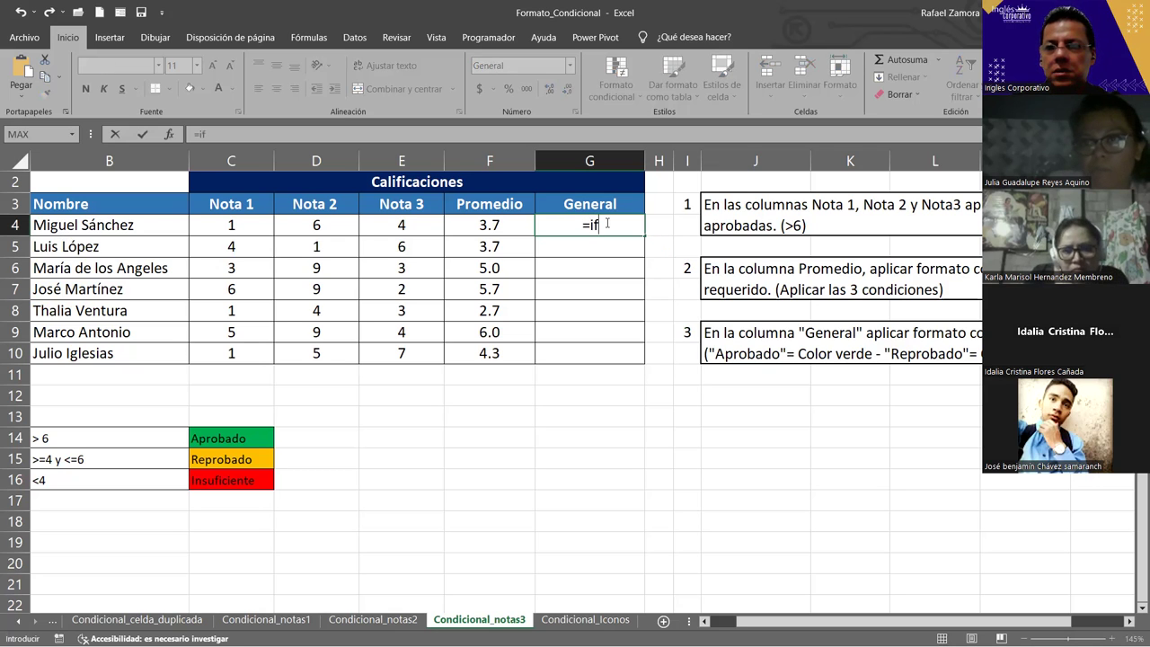
key("BackSpace")
key("BackSpace")
type("si")
key("Tab")
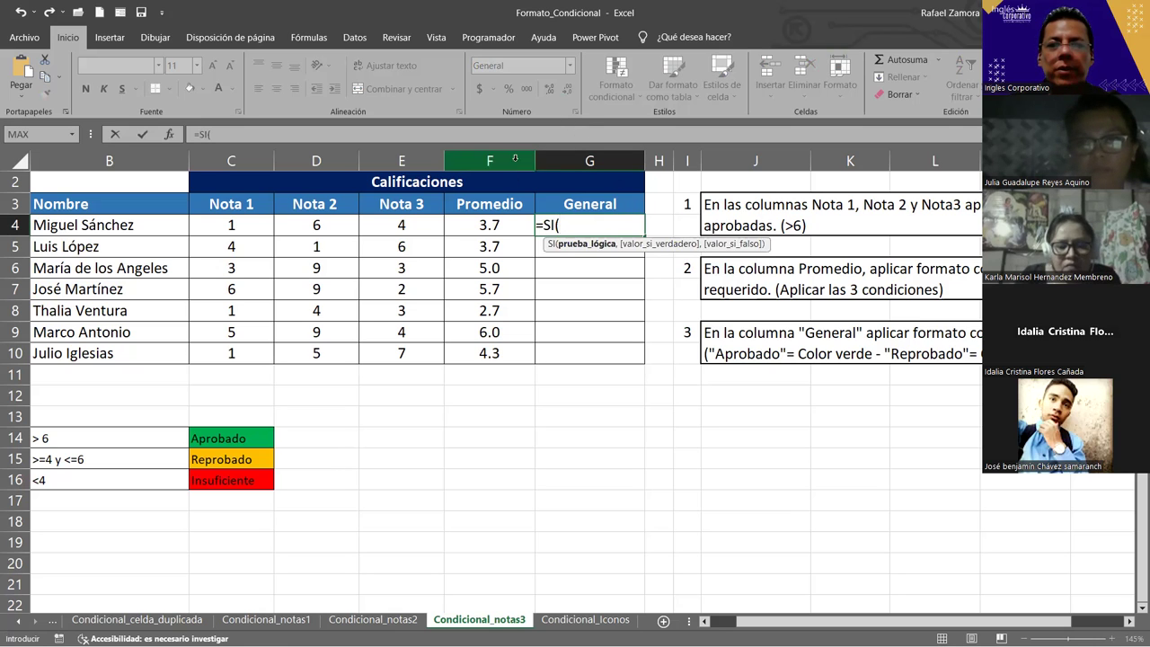
Add the test F4>=7 and the true value "Aprobado" to G4's SI formula.
left_click(496, 225)
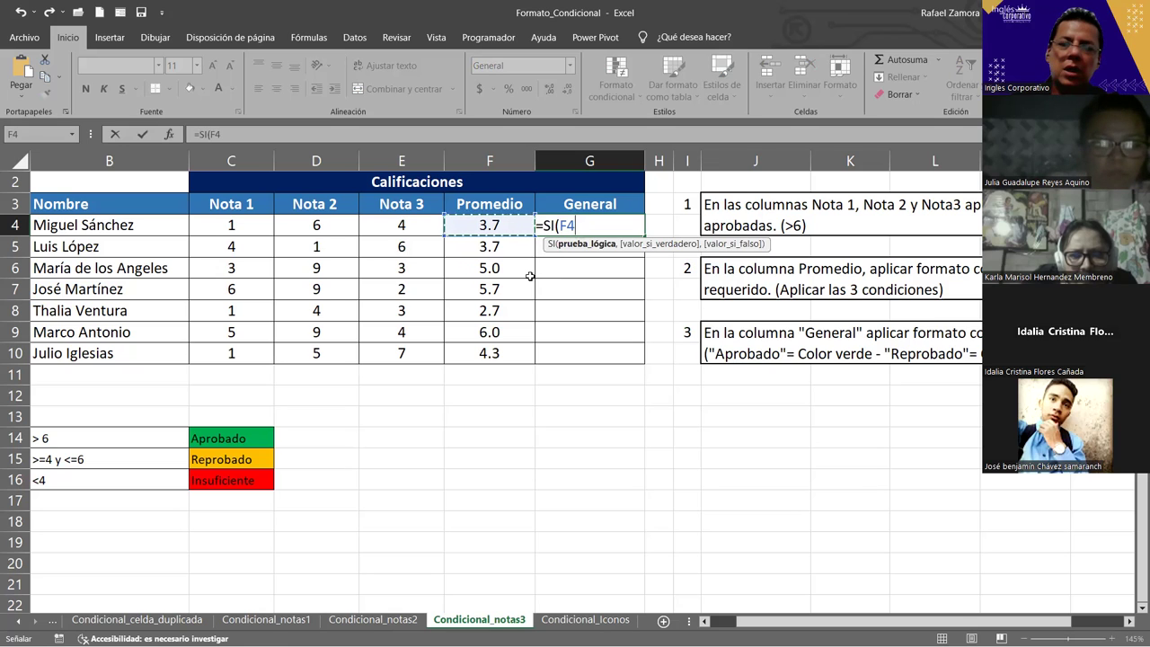
type(">=")
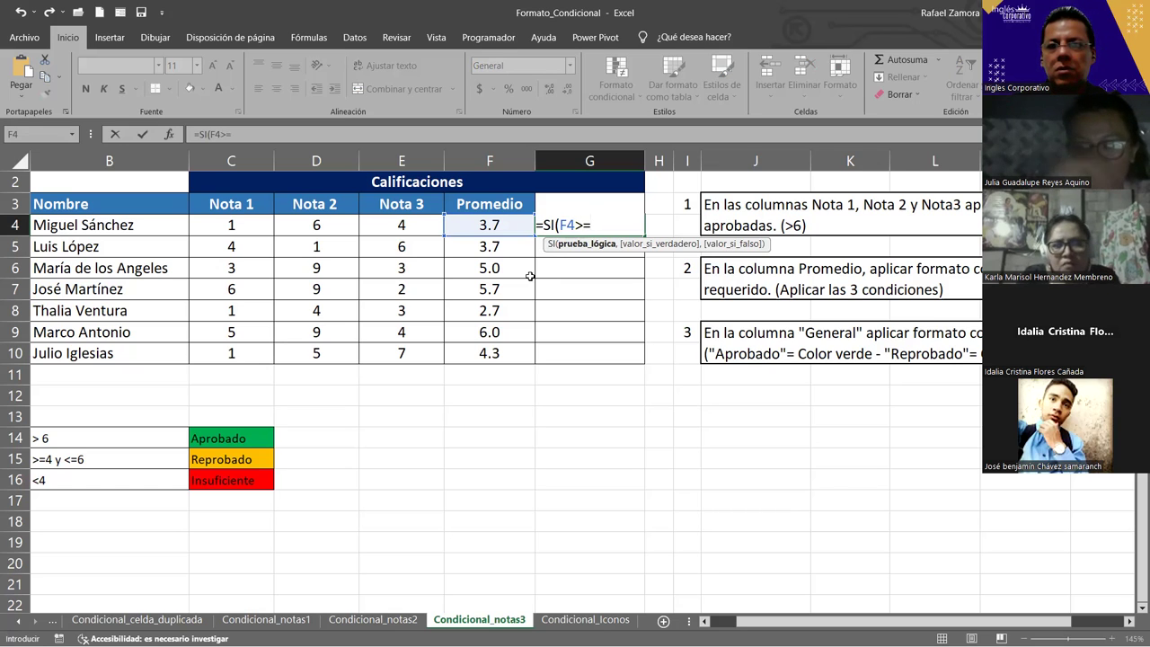
type("7")
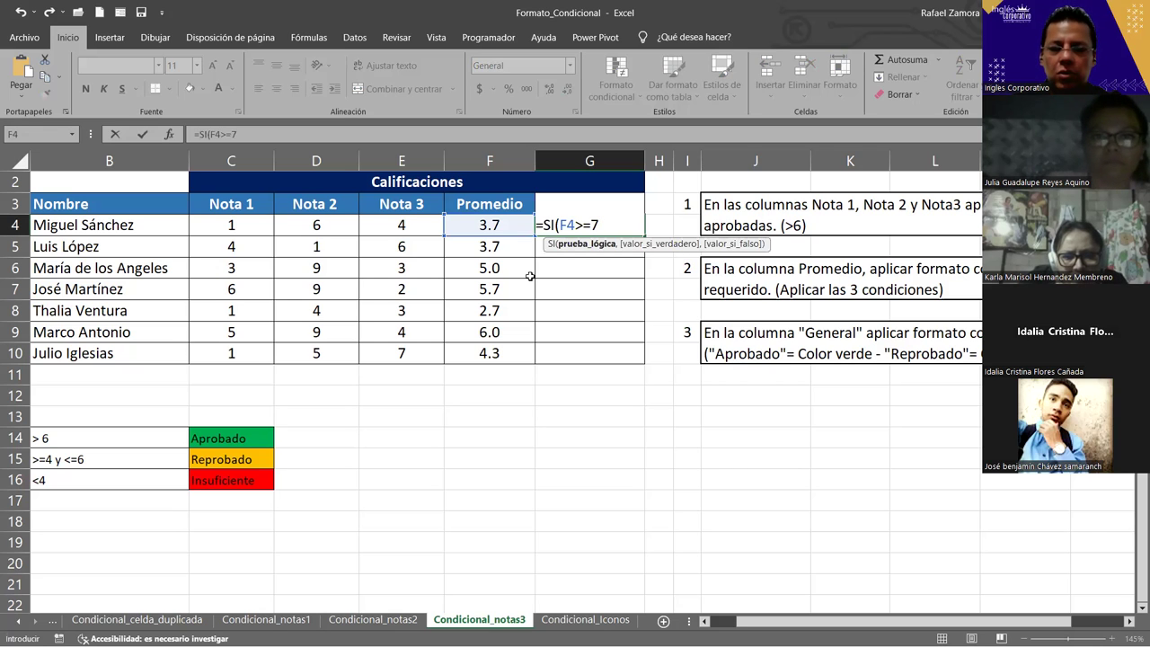
type(",")
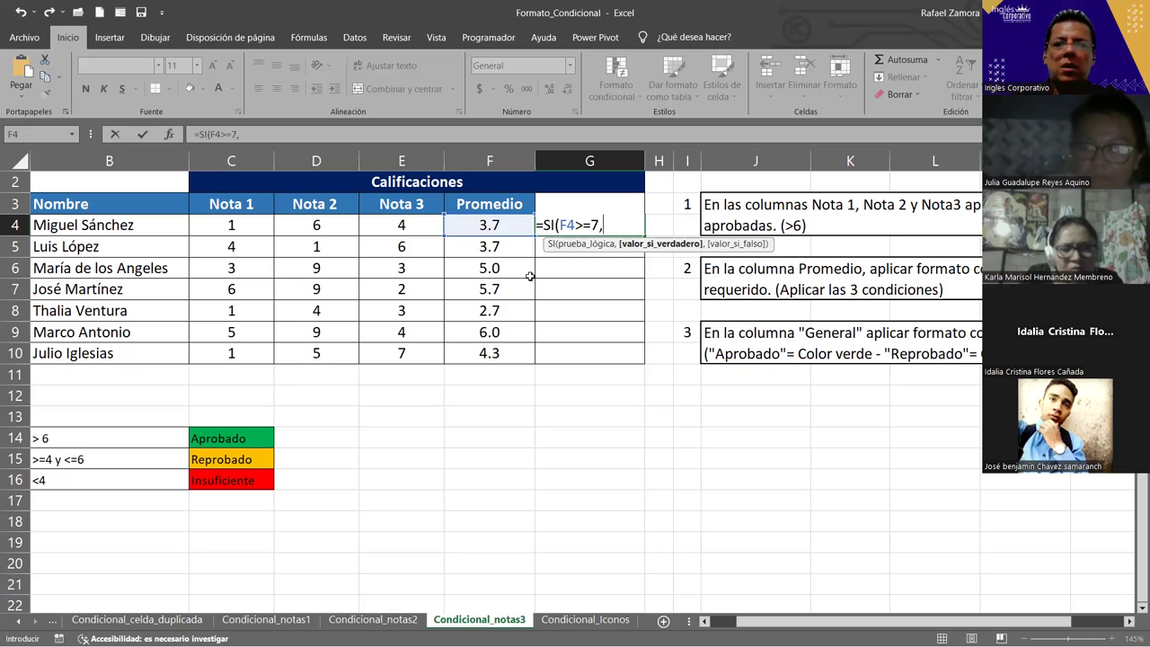
type("\"")
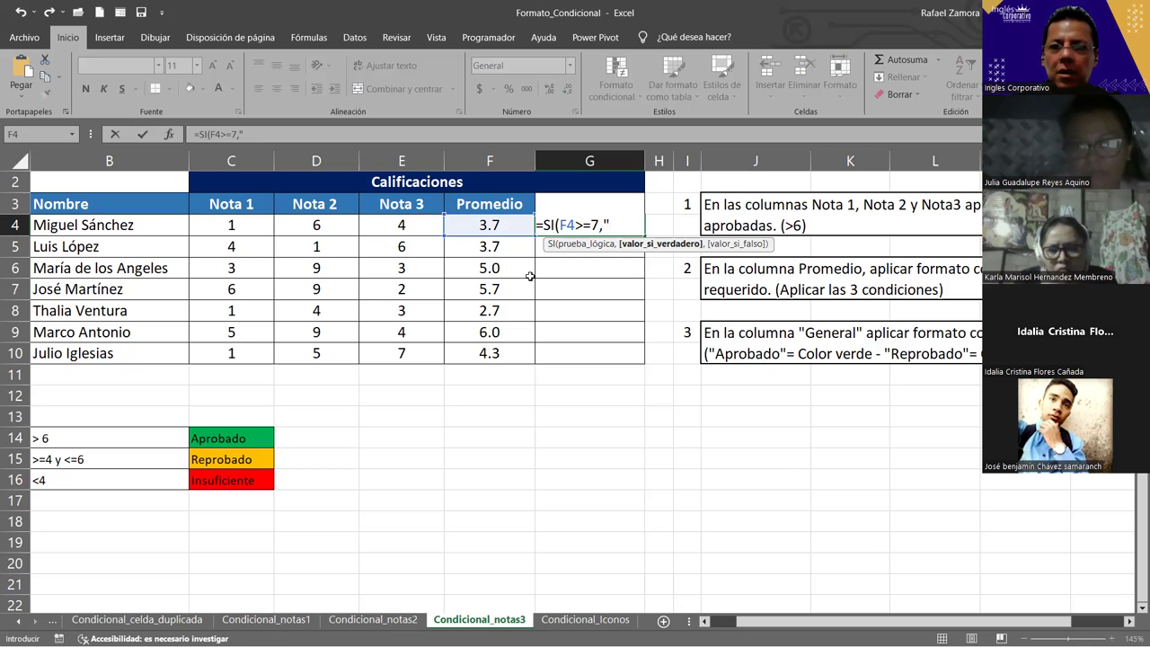
type("Aprobado")
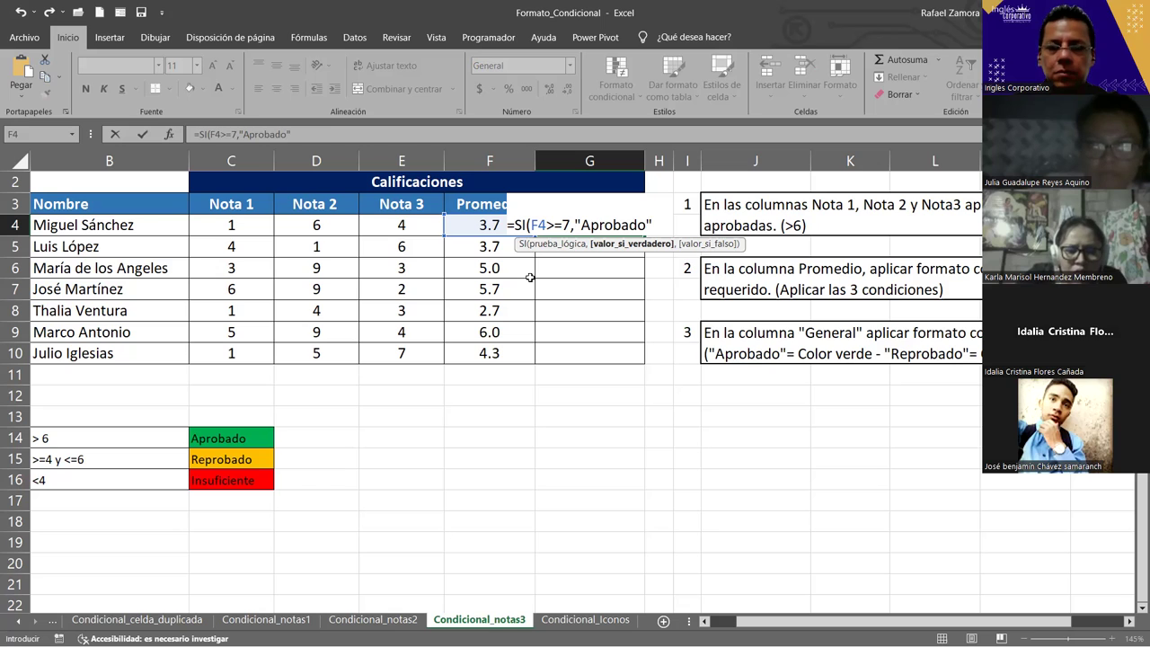
type(",")
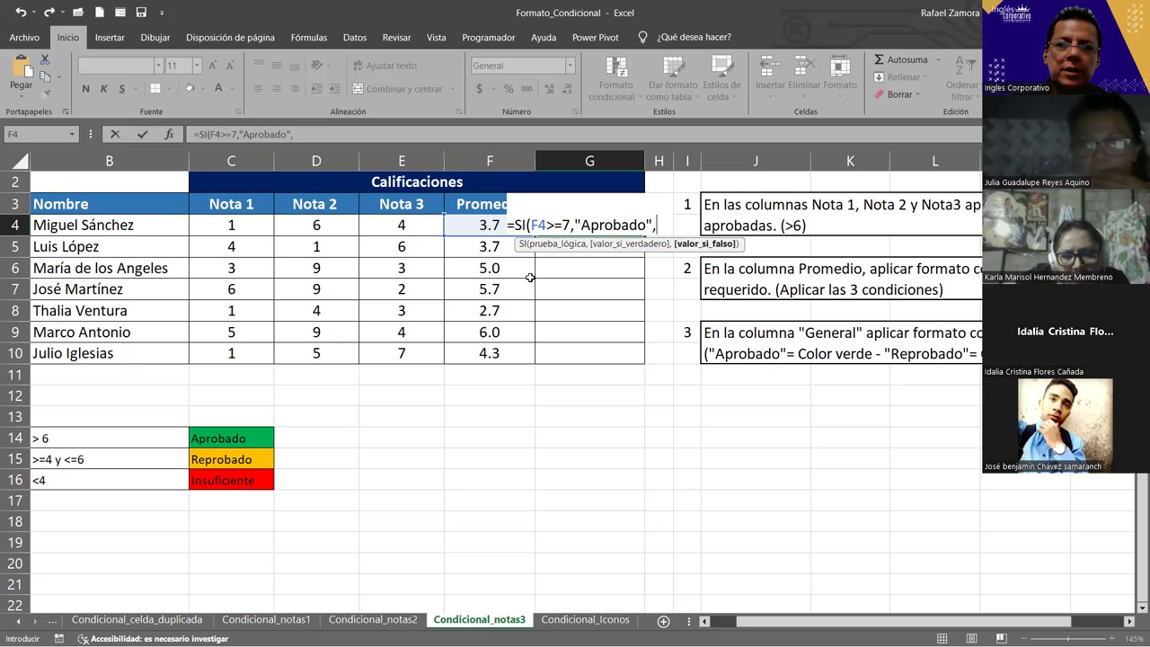
Nest a second SI in G4: F4>=4 gives "Reprobado", otherwise "Insuficiente", closing the brackets.
type("si")
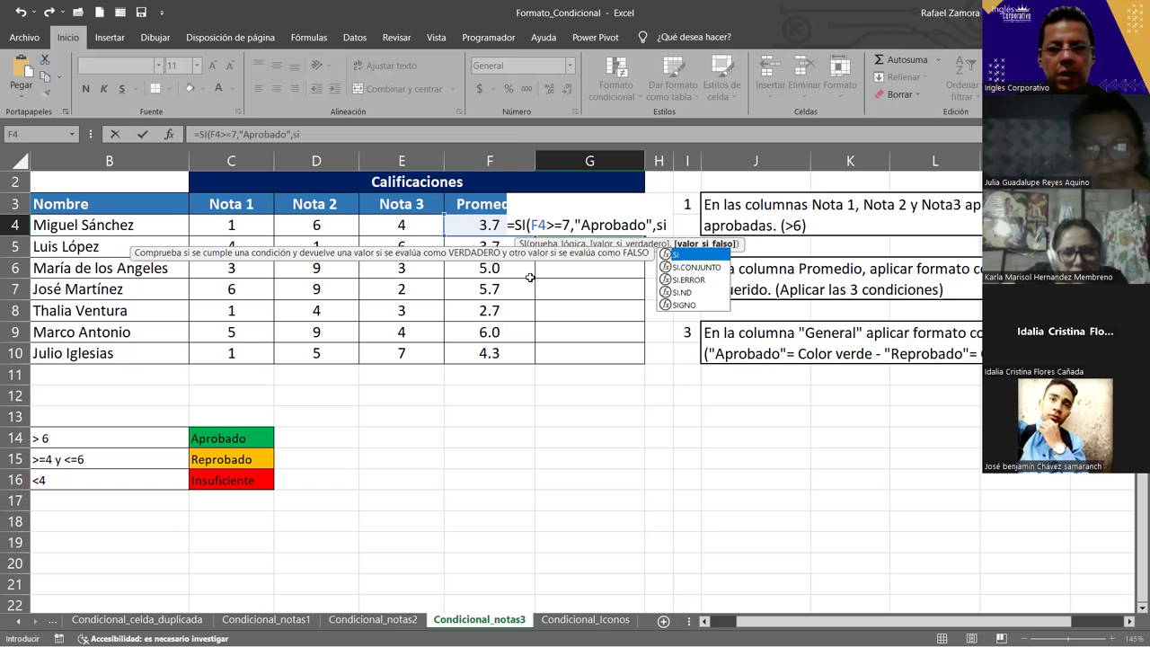
key("Tab")
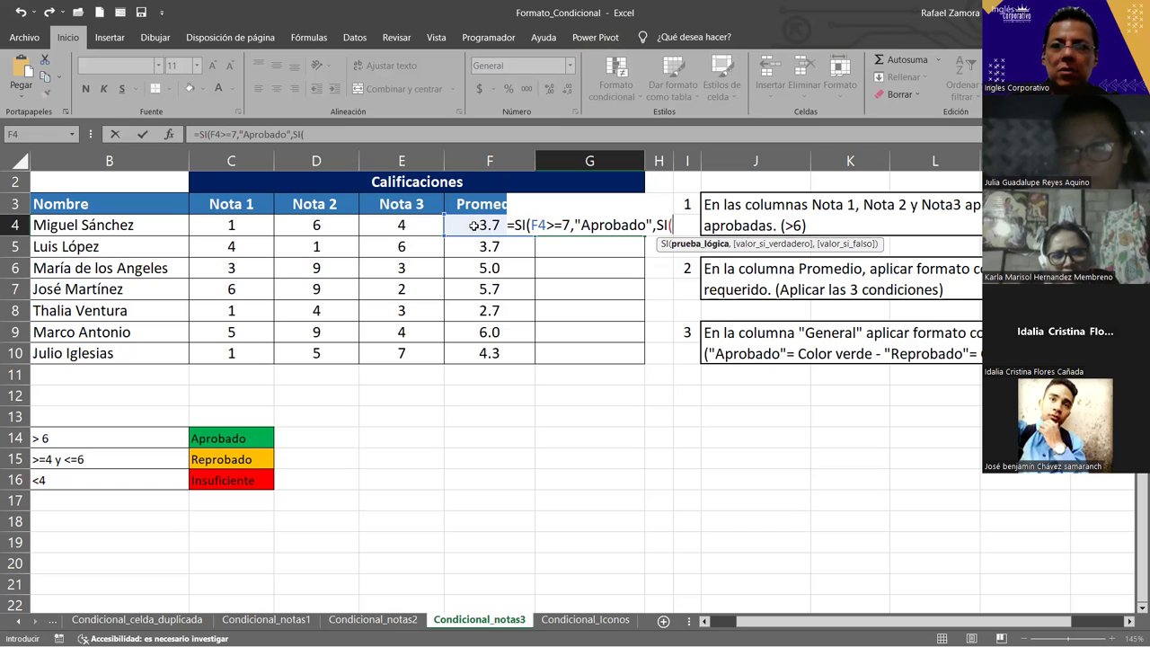
left_click(474, 226)
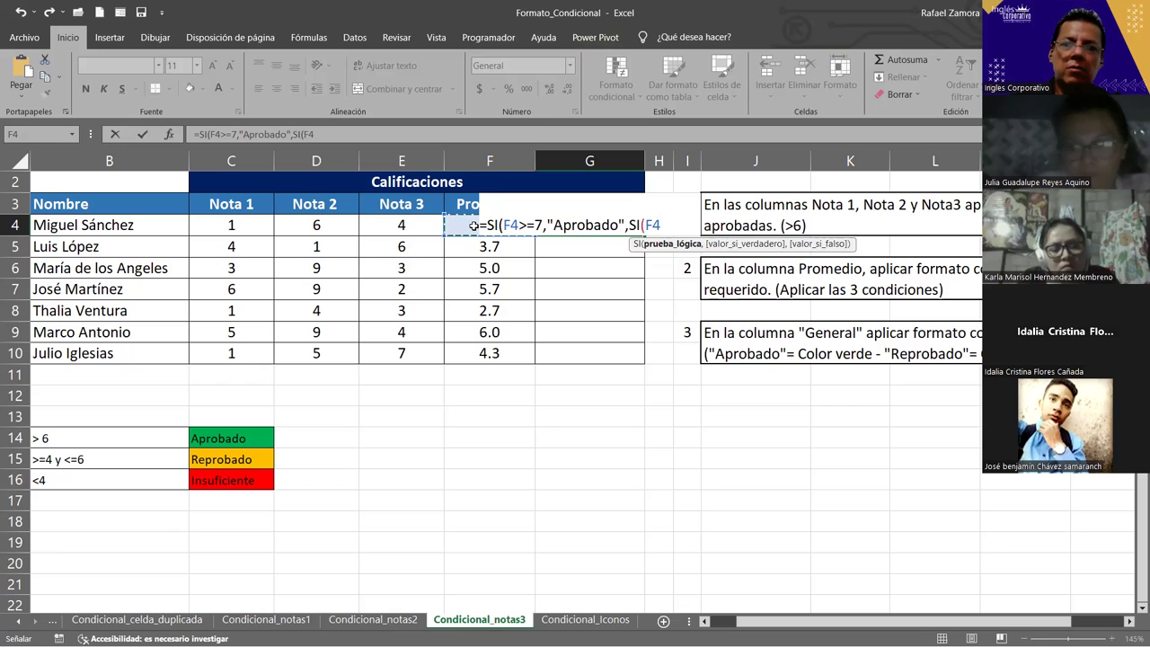
type(">")
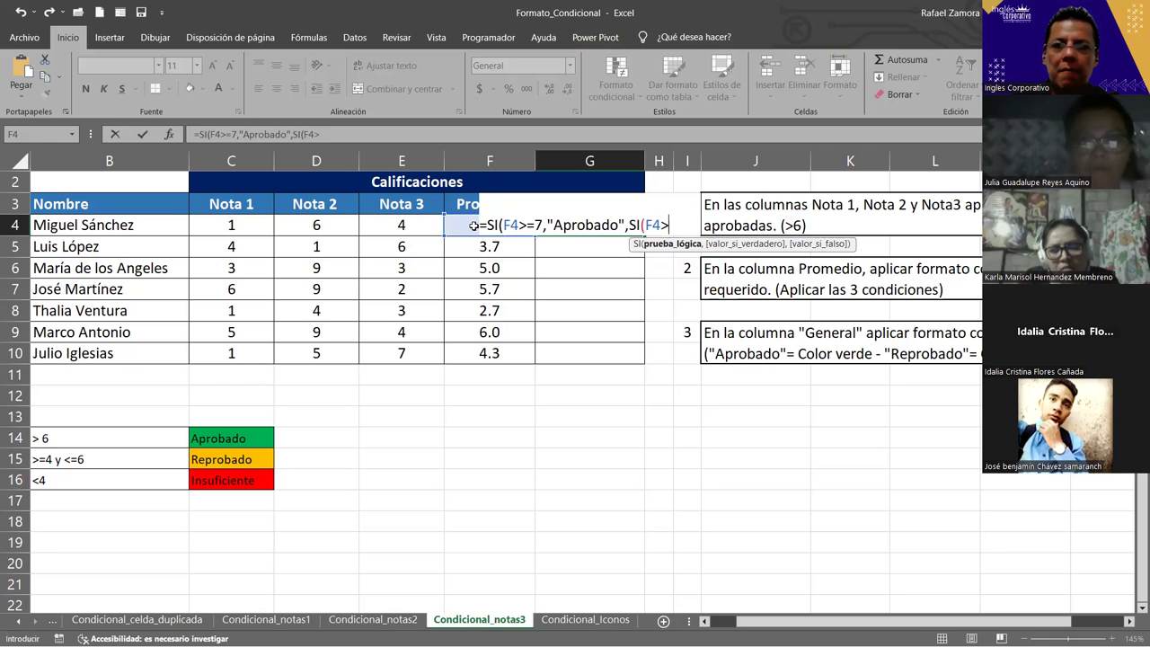
type("=4")
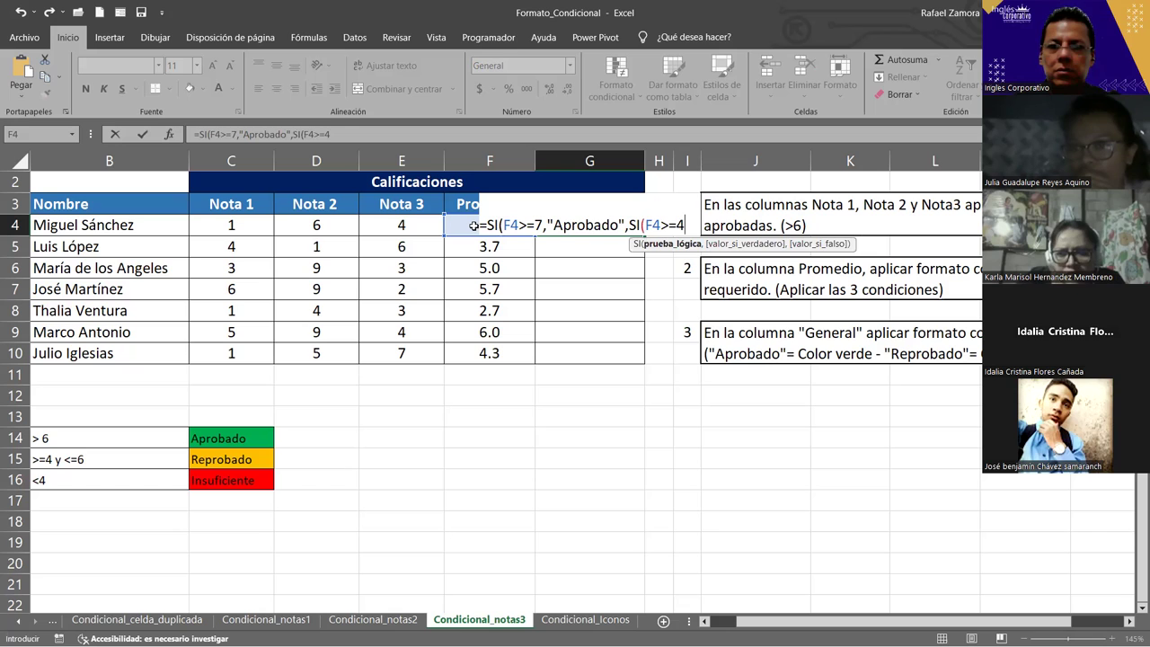
type(",")
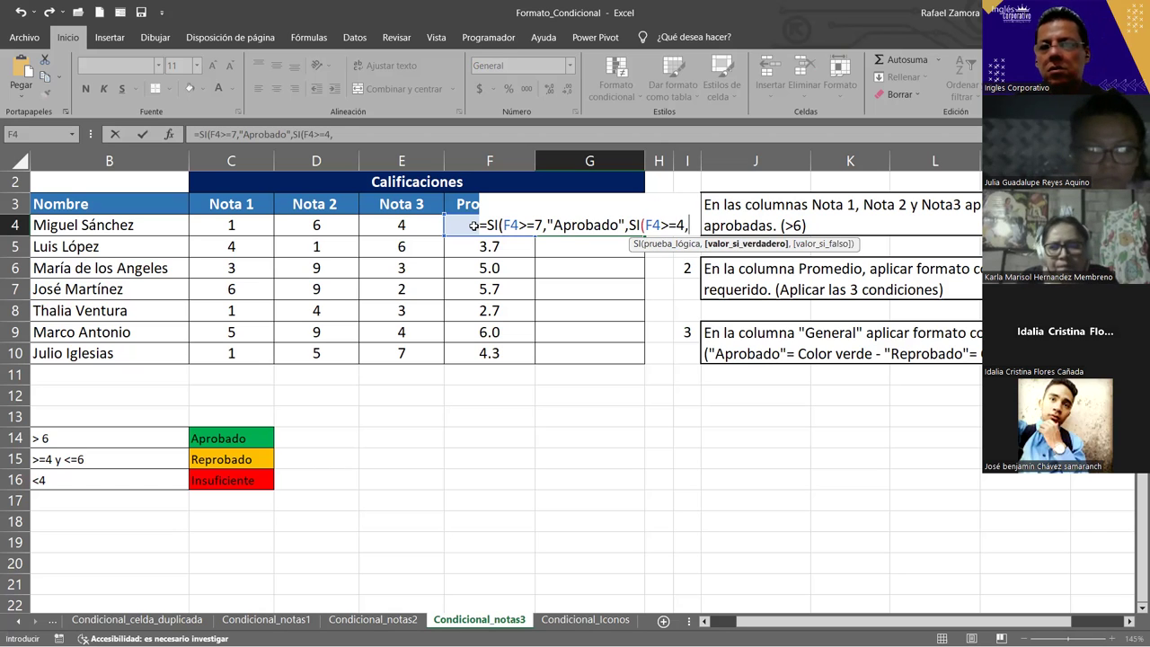
type("\"")
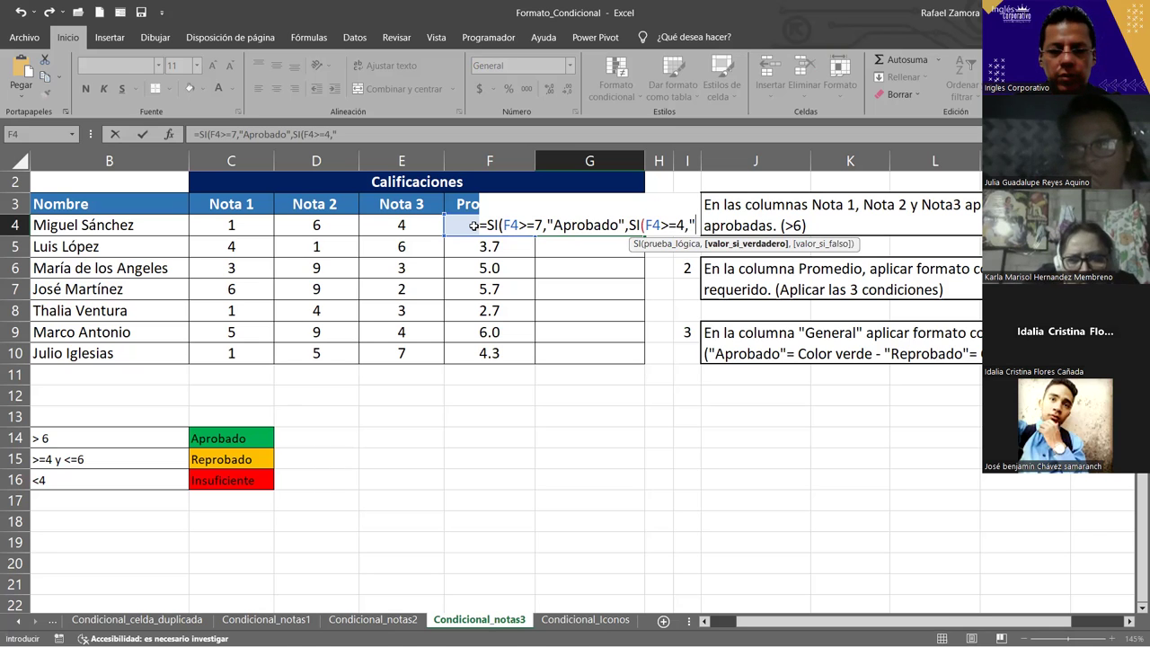
type("Reprobado")
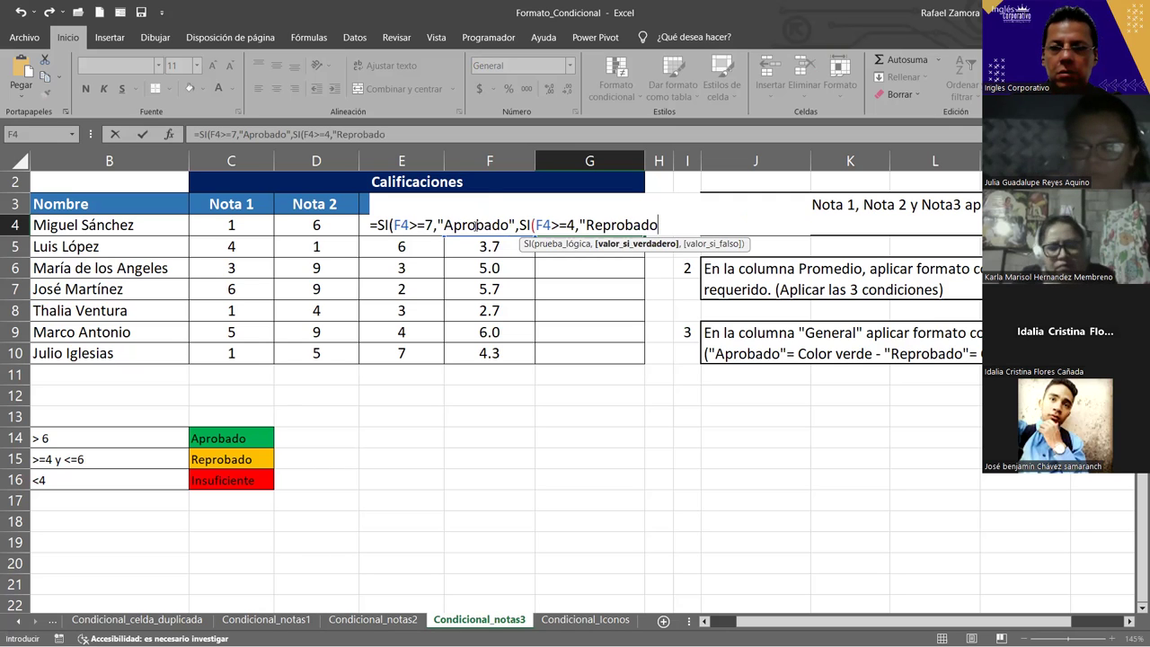
type("\"")
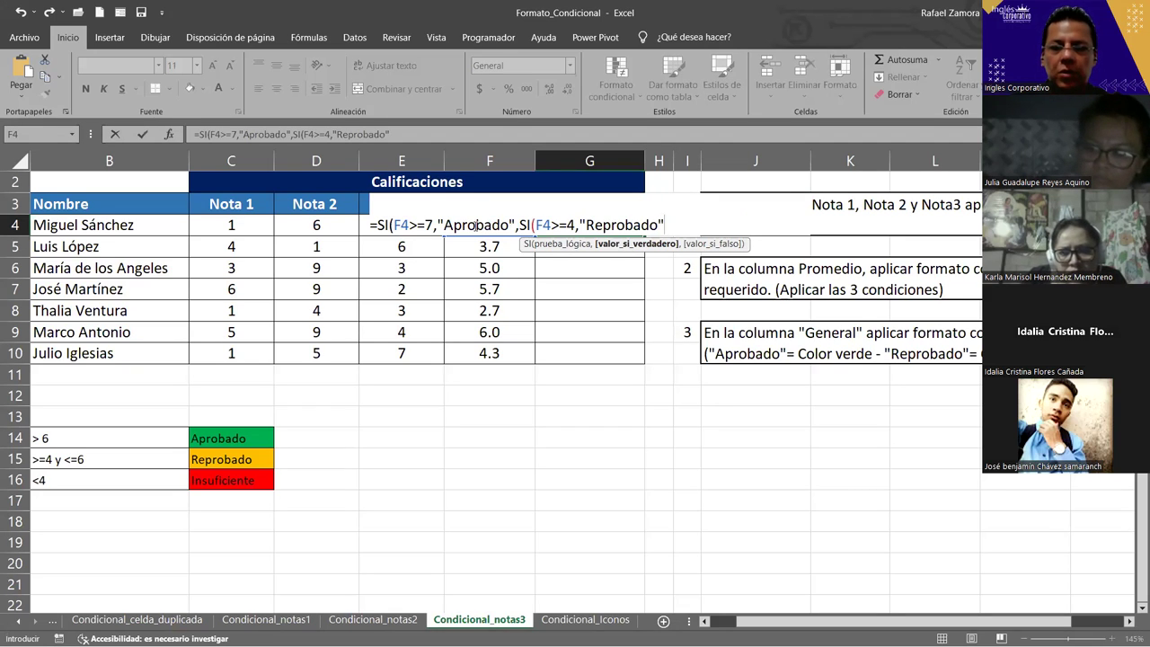
type(",")
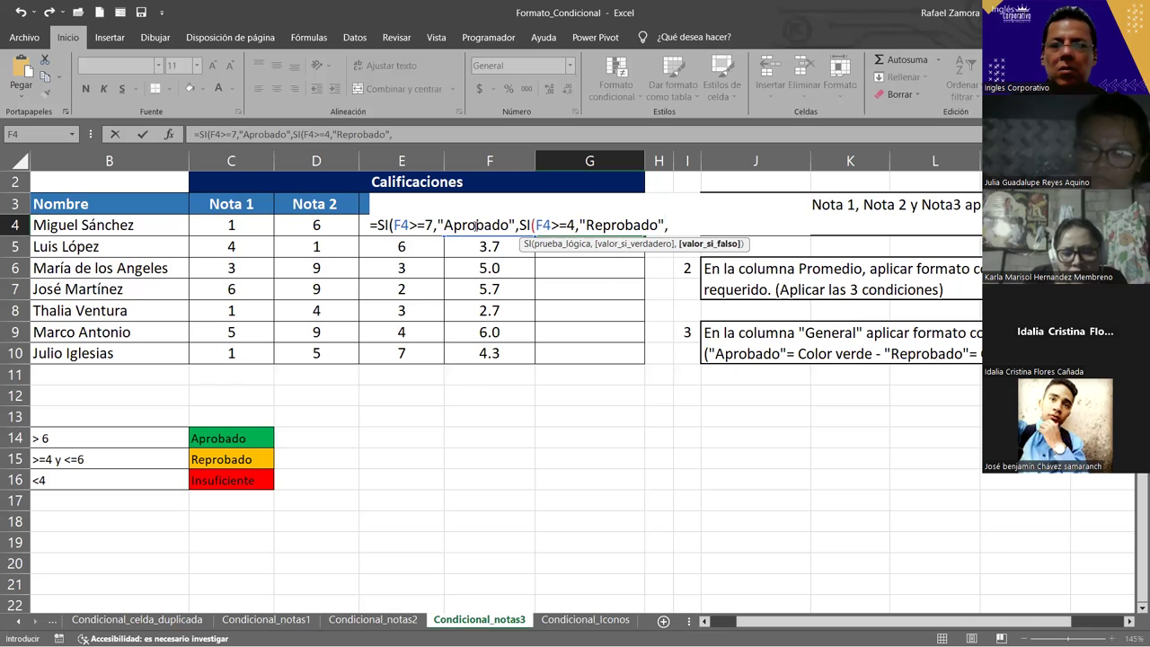
type("\"Insuficiente")
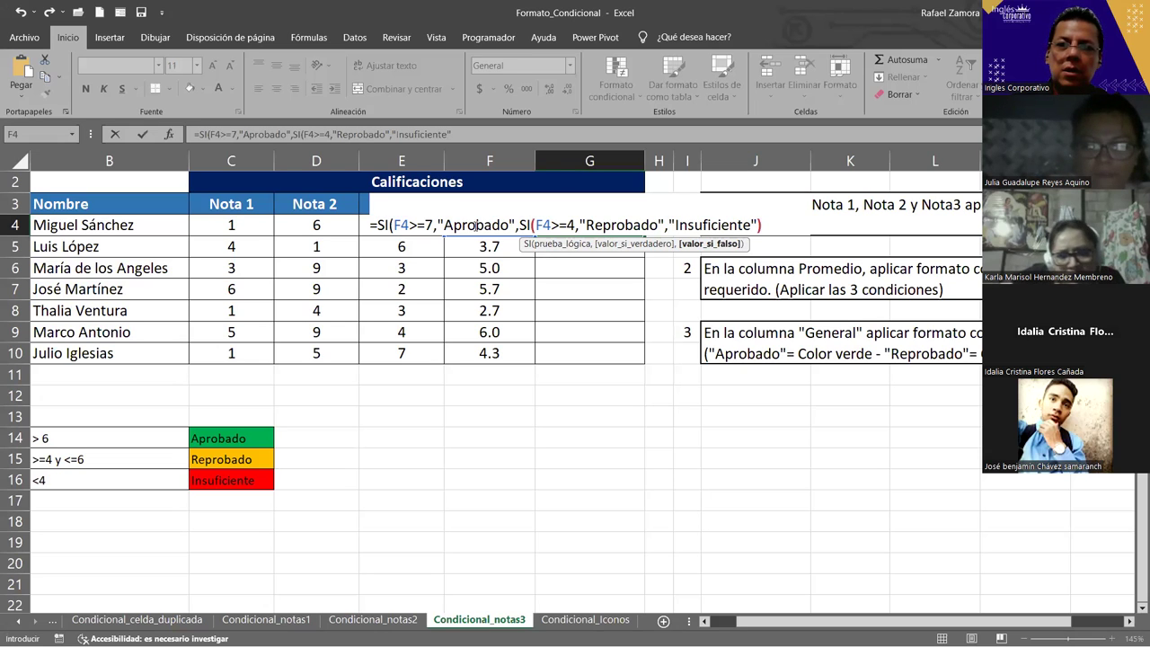
type("))")
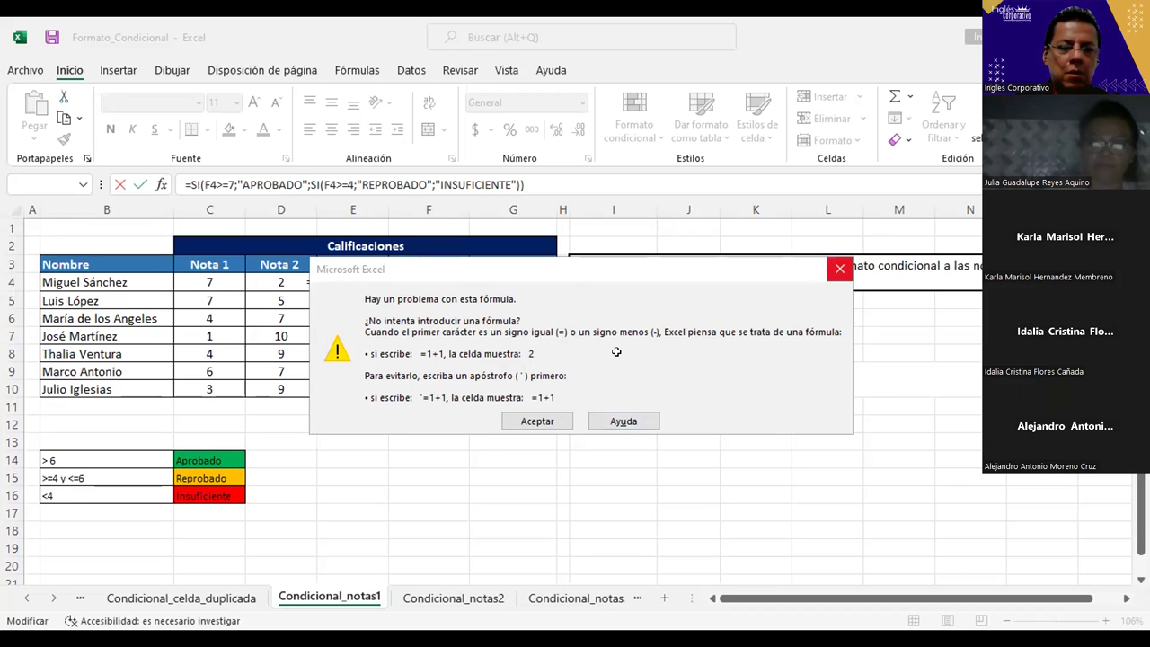
Dismiss the formula error and correct the quotes around APROBADO in G4's nested SI formula.
key("Return")
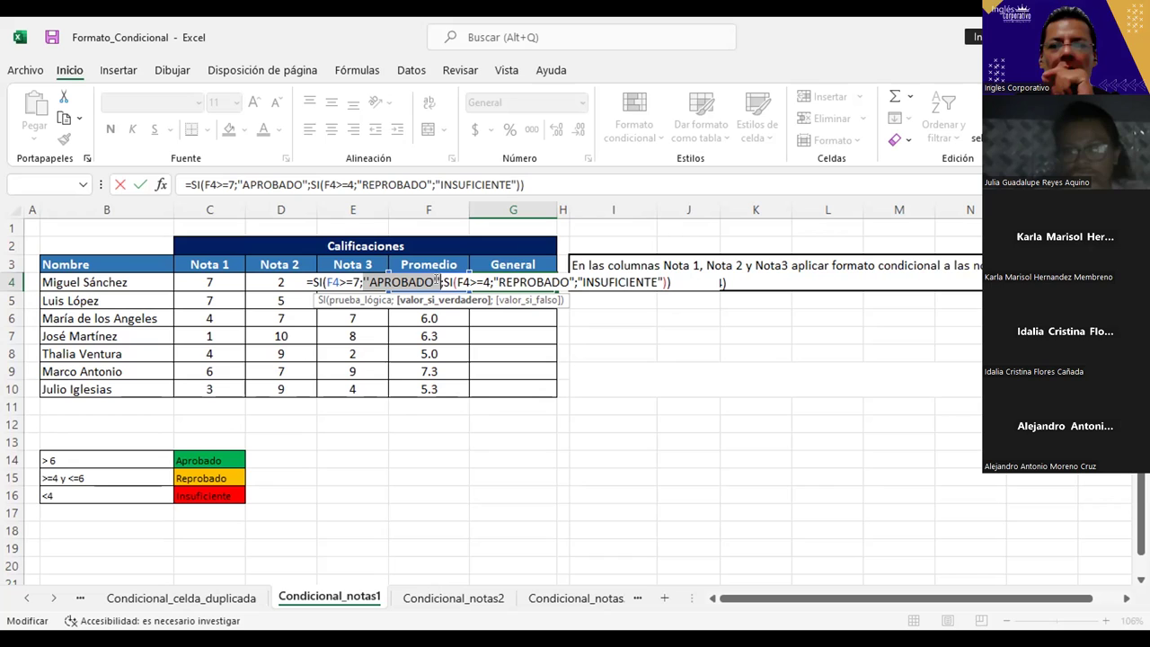
left_click_drag(437, 281, 467, 281)
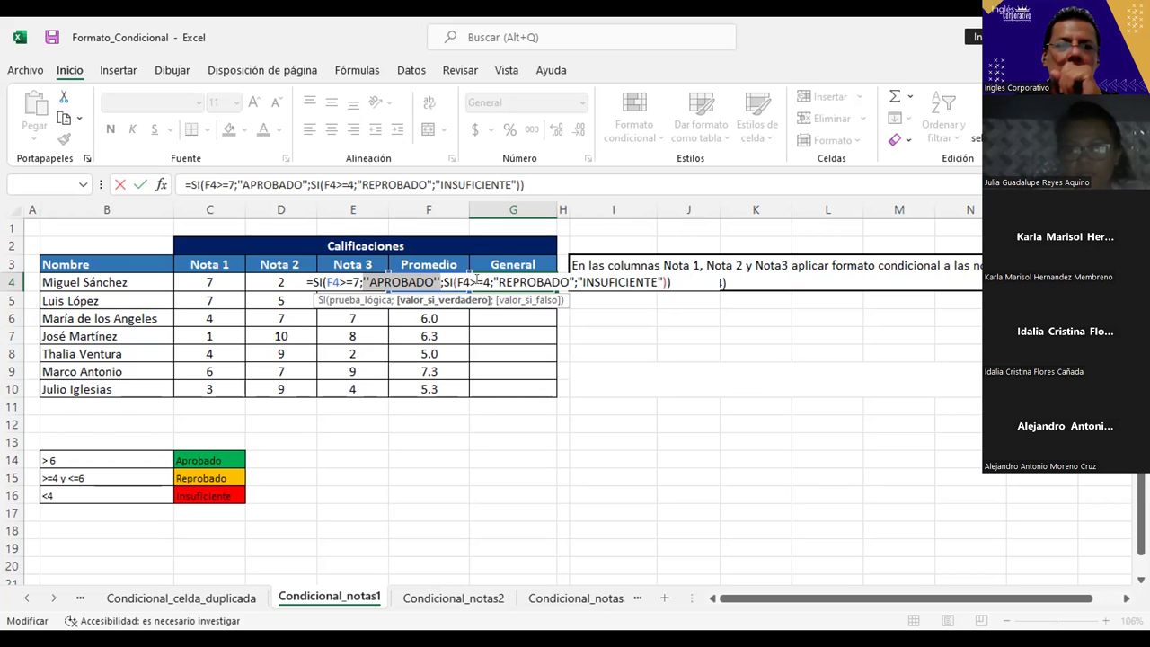
key("Left")
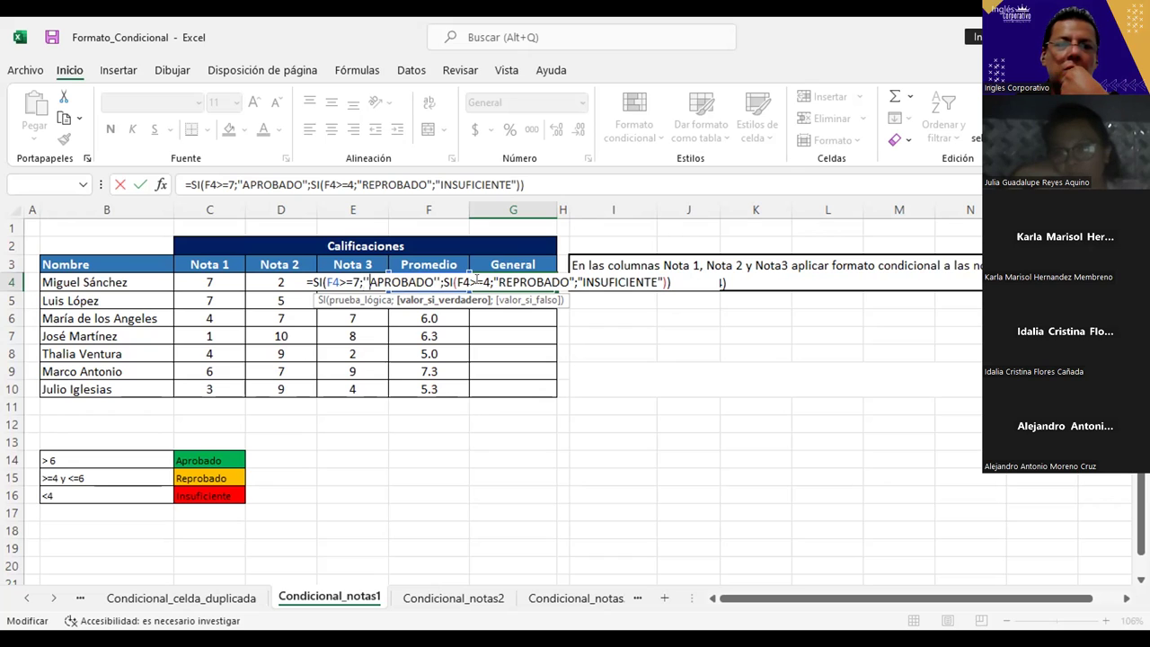
key("BackSpace")
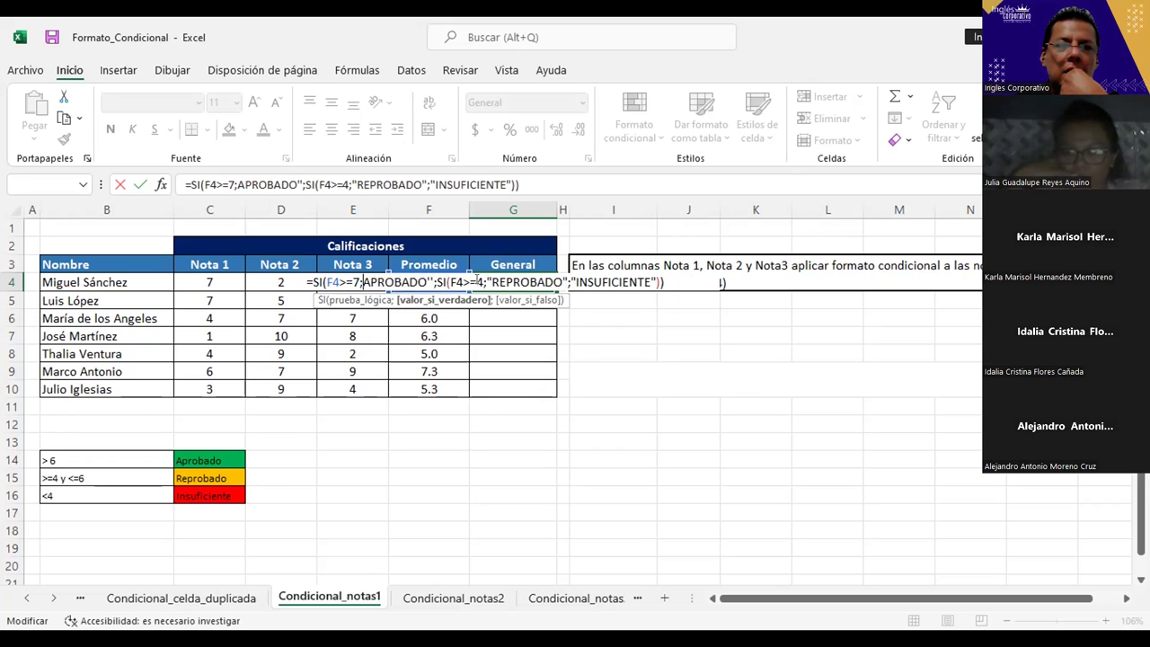
type("\"\"")
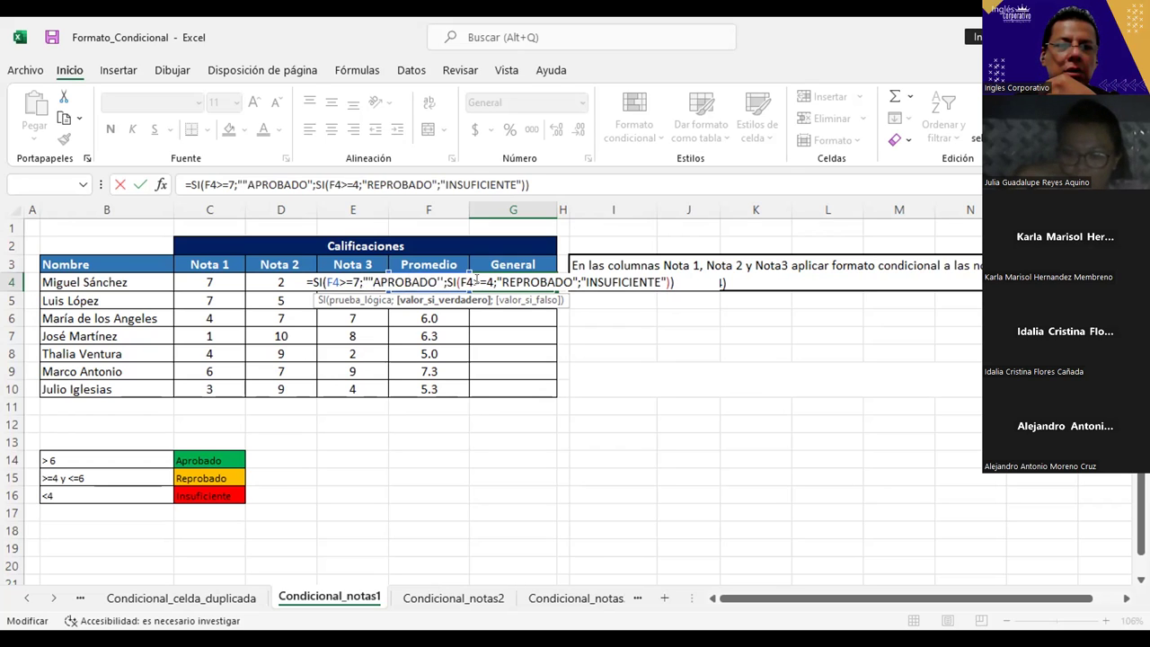
key("BackSpace")
key("Right")
key("Right")
key("Right")
key("Right")
key("Right")
key("Right")
key("Right")
key("BackSpace")
type("\"")
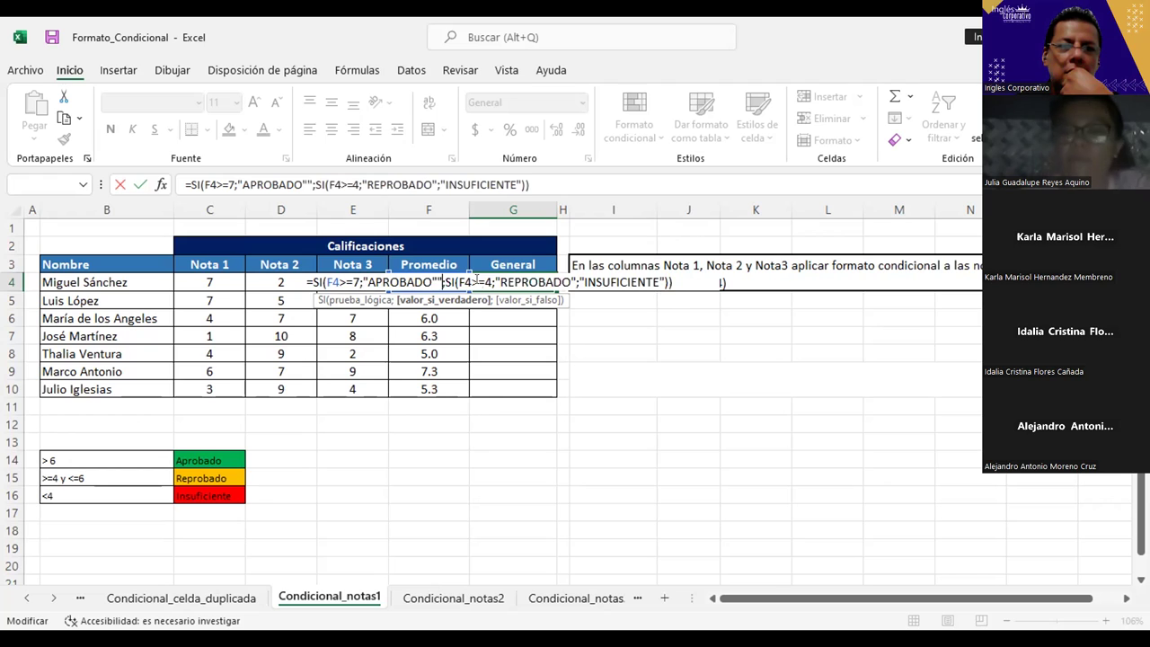
Commit =SI(F4>=7;"APROBADO";SI(F4>=4;"REPROBADO";"INSUFICIENTE")) so G4 shows REPROBADO for 4.3.
key("Right")
key("Right")
key("Right")
key("End")
key("Left")
key("Left")
key("Left")
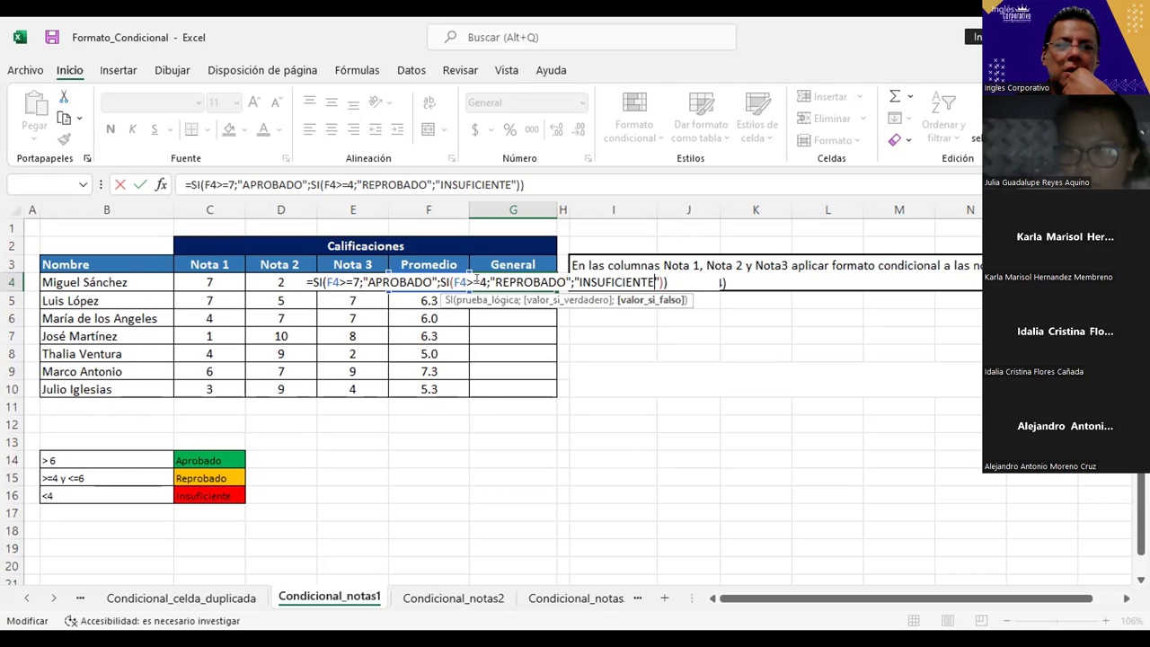
key("Return")
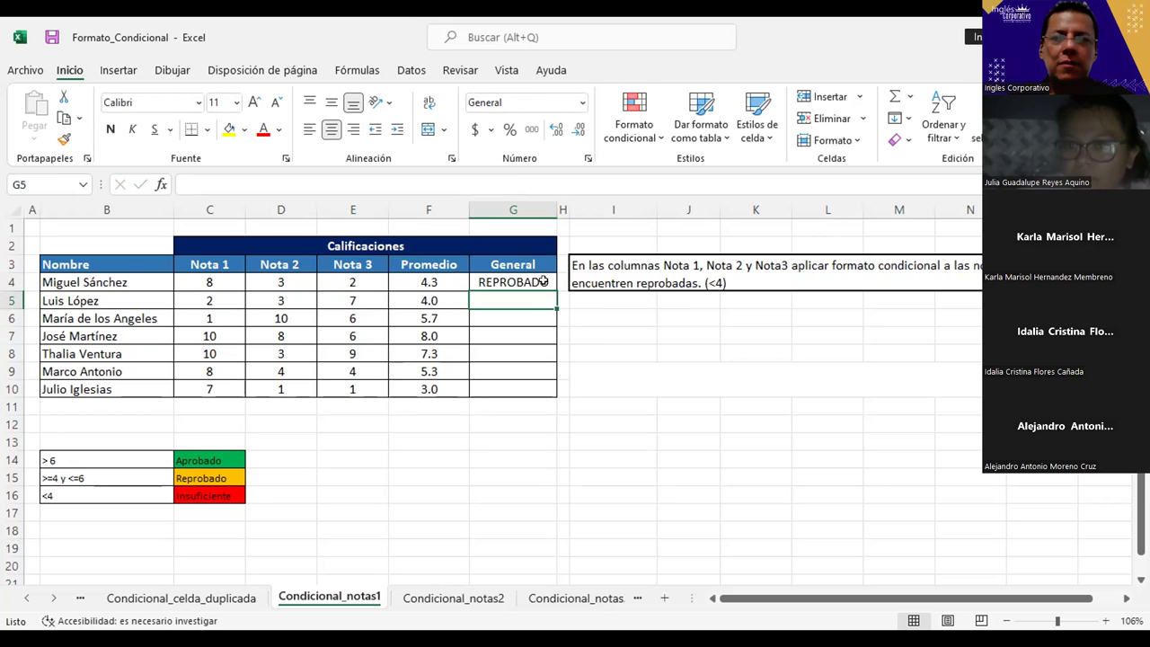
Fill the G4 classification formula down through G10 for all seven students.
left_click(545, 282)
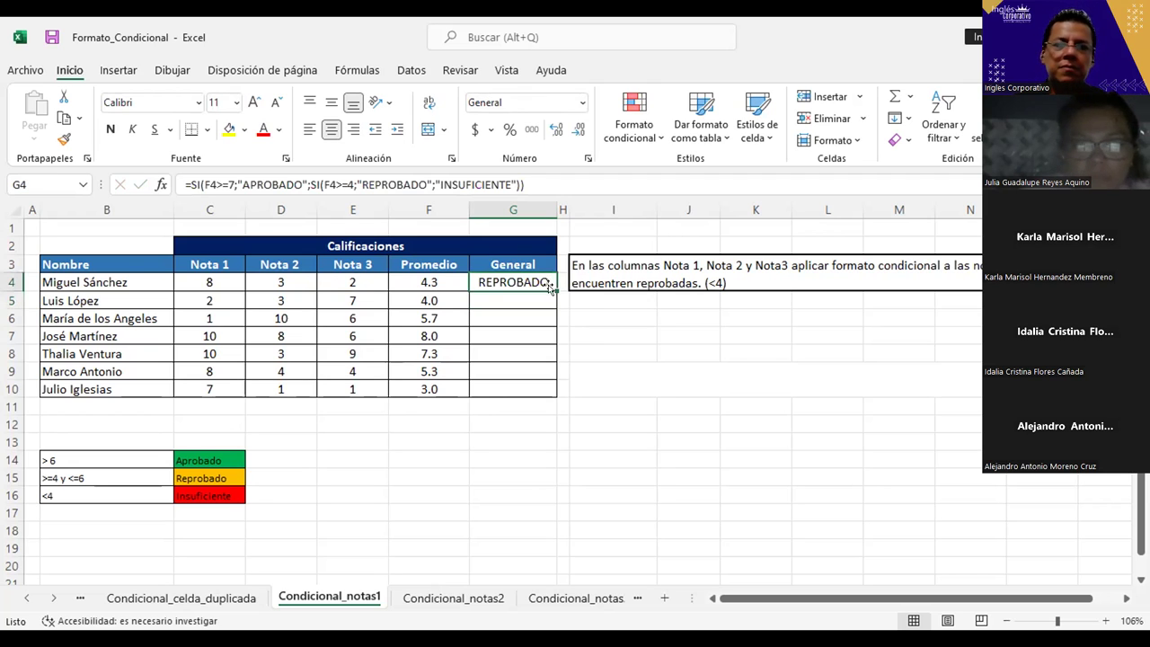
double_click(550, 285)
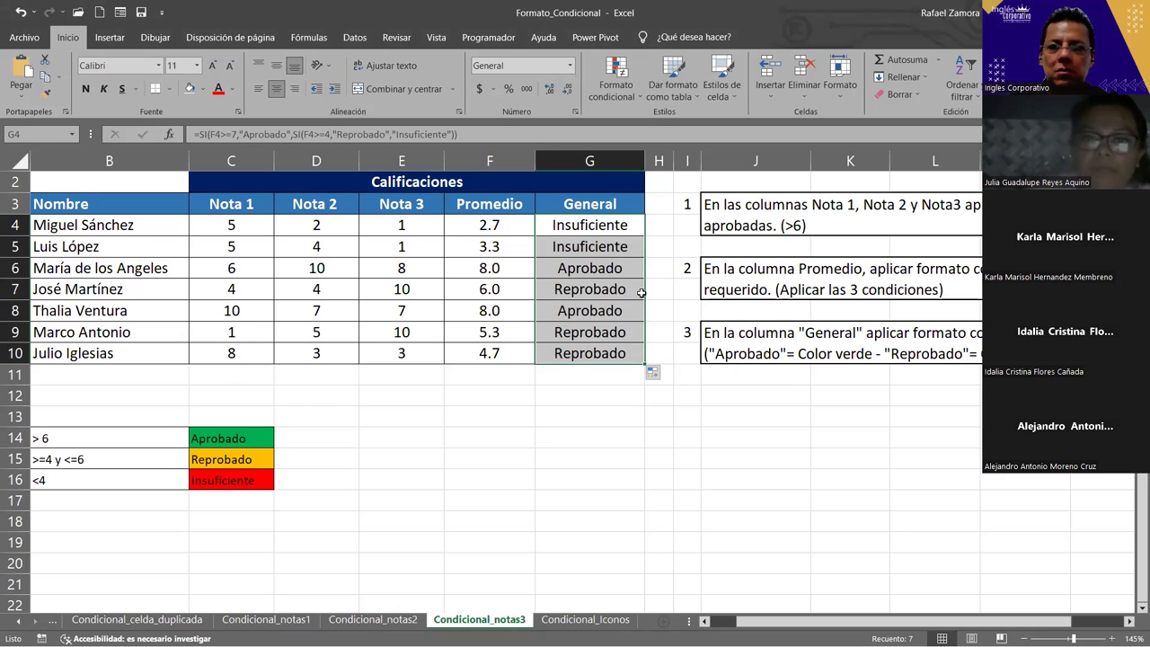
Recalculate the ALEATORIO.ENTRE grades with F9 from the empty cell F12.
left_click(558, 396)
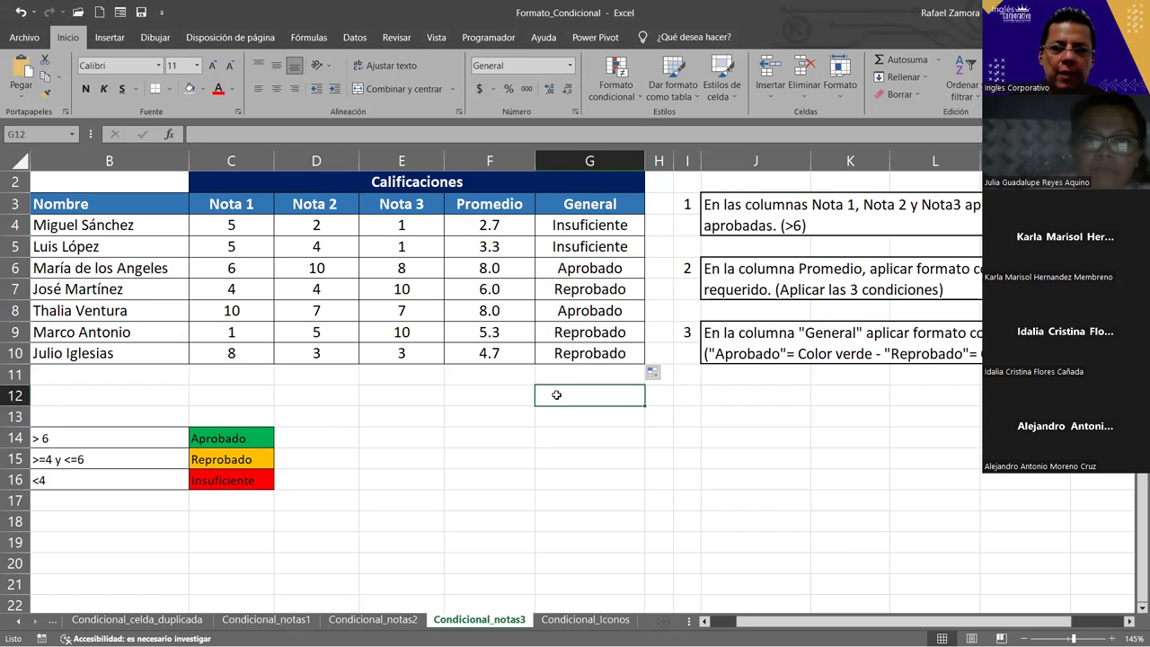
left_click(506, 395)
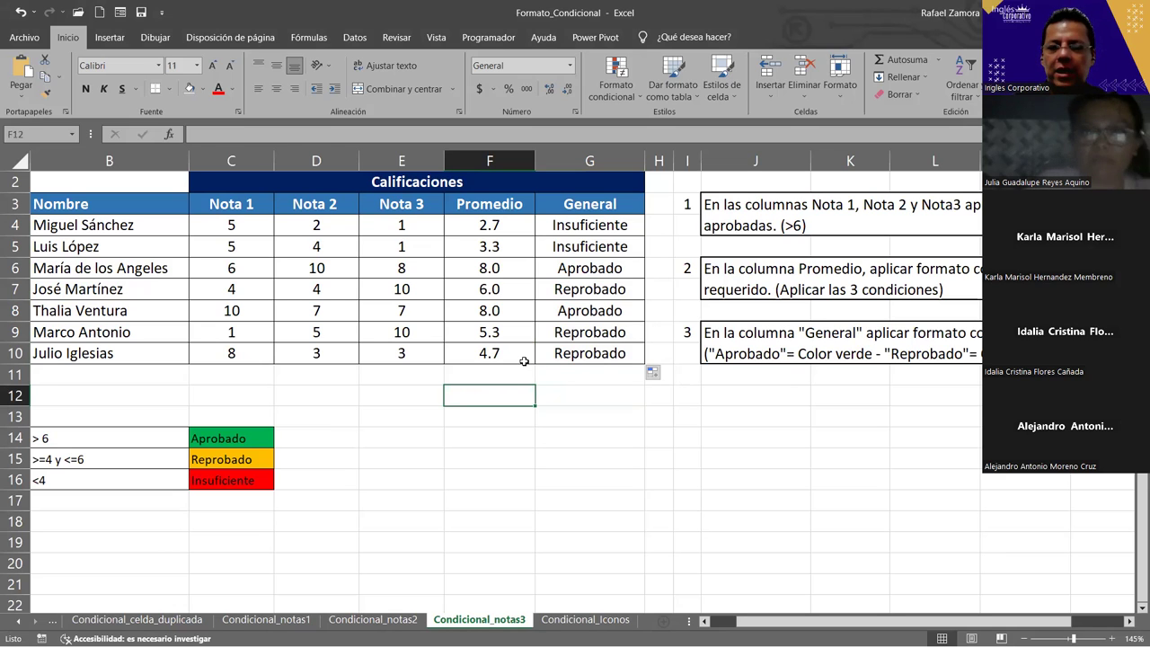
key("F9")
key("F9")
key("F9")
key("F9")
key("F9")
key("F9")
key("F9")
key("F9")
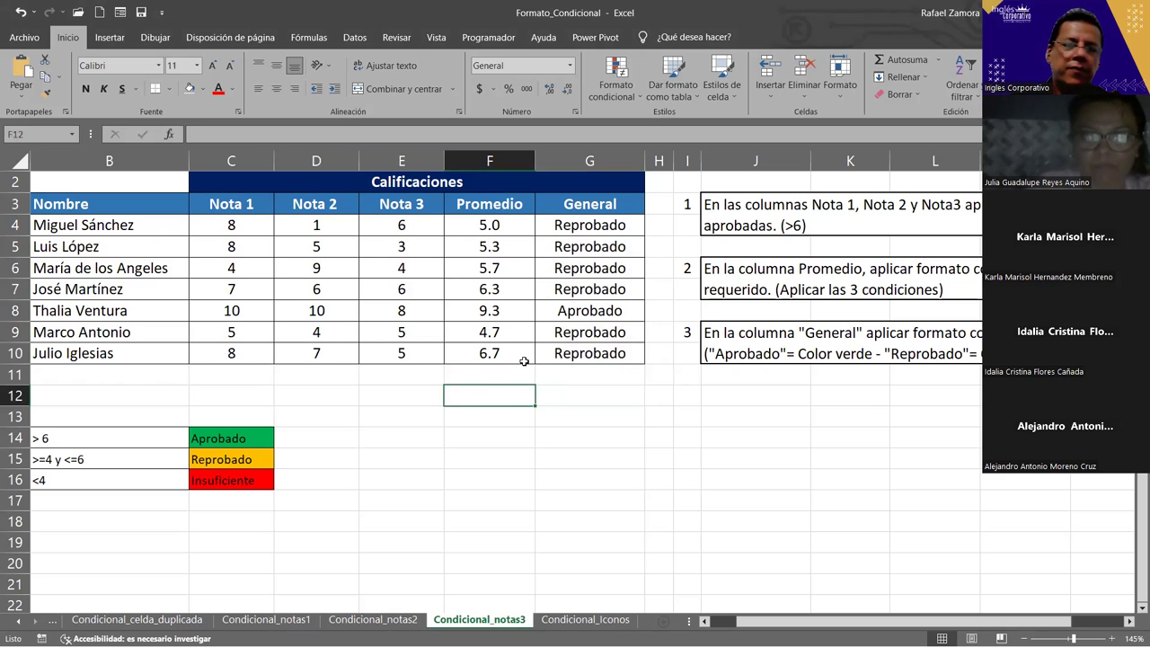
Review the new Promedio and General results, then select the Nota grades C4:E10.
left_click_drag(506, 244, 507, 351)
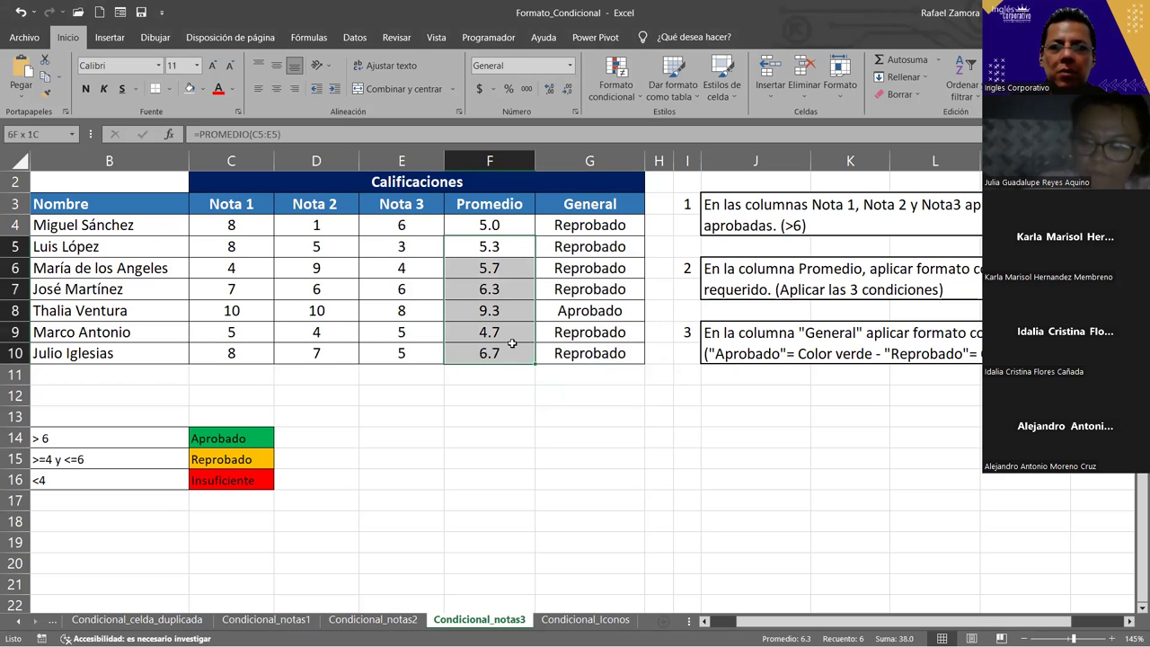
left_click_drag(616, 236, 614, 357)
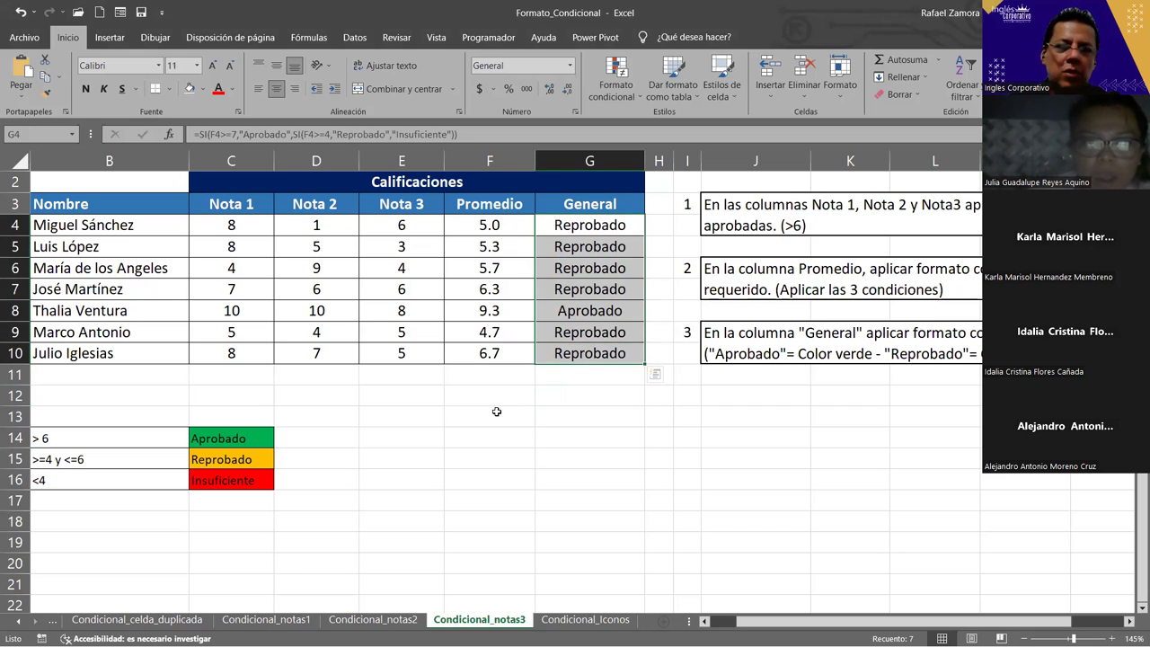
left_click(618, 420)
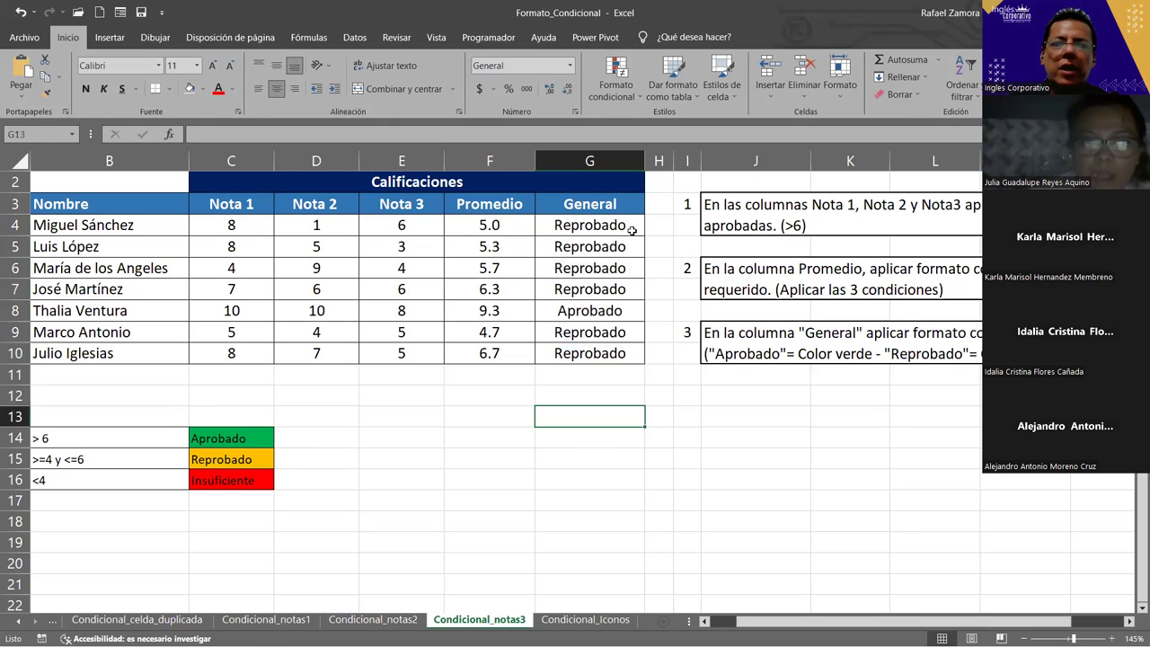
left_click_drag(591, 227, 591, 358)
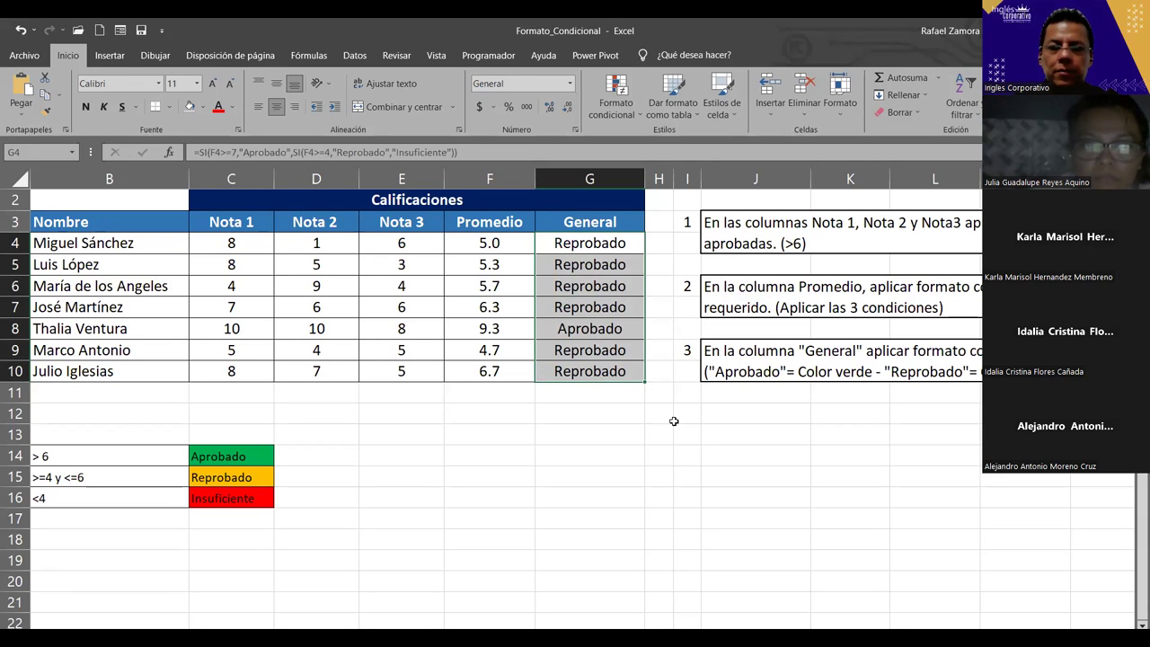
left_click(687, 496)
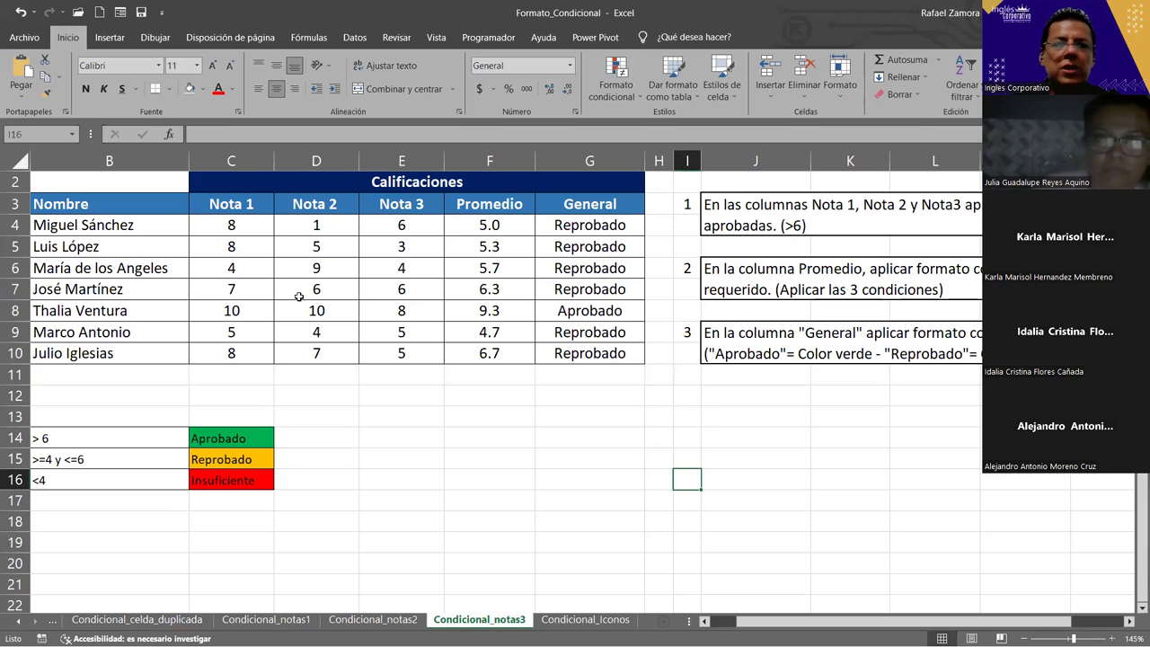
left_click_drag(225, 225, 417, 343)
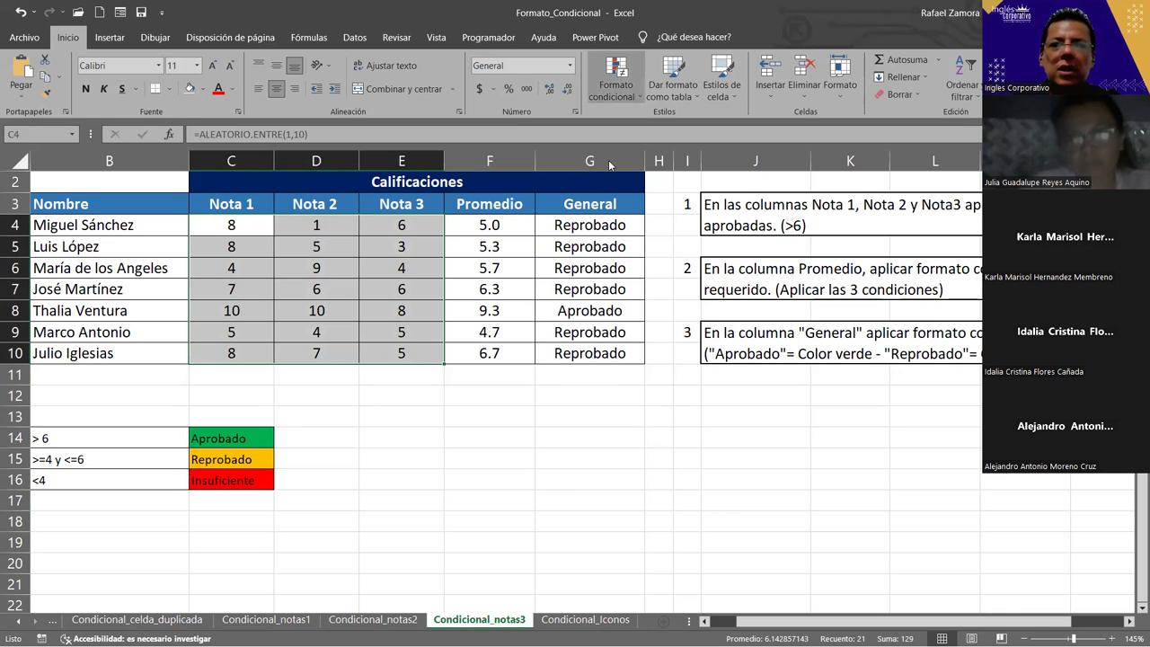
Draft a new conditional formatting rule for Nota cells with values greater than or equal to 7.
left_click(630, 94)
mouse_move(706, 148)
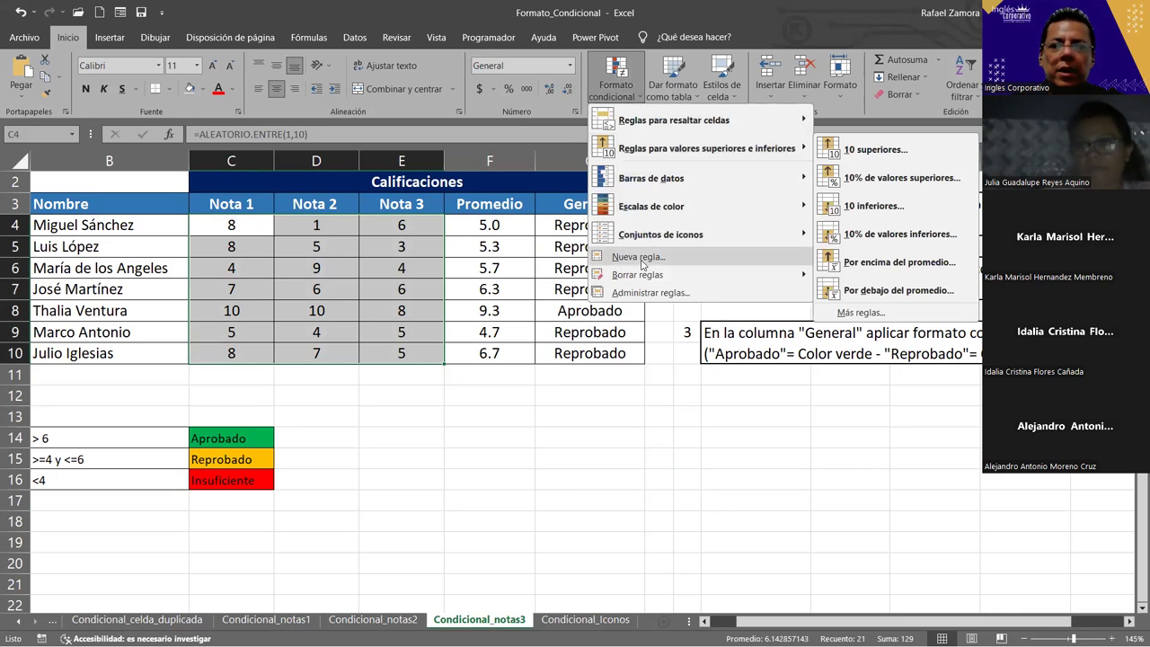
left_click(642, 259)
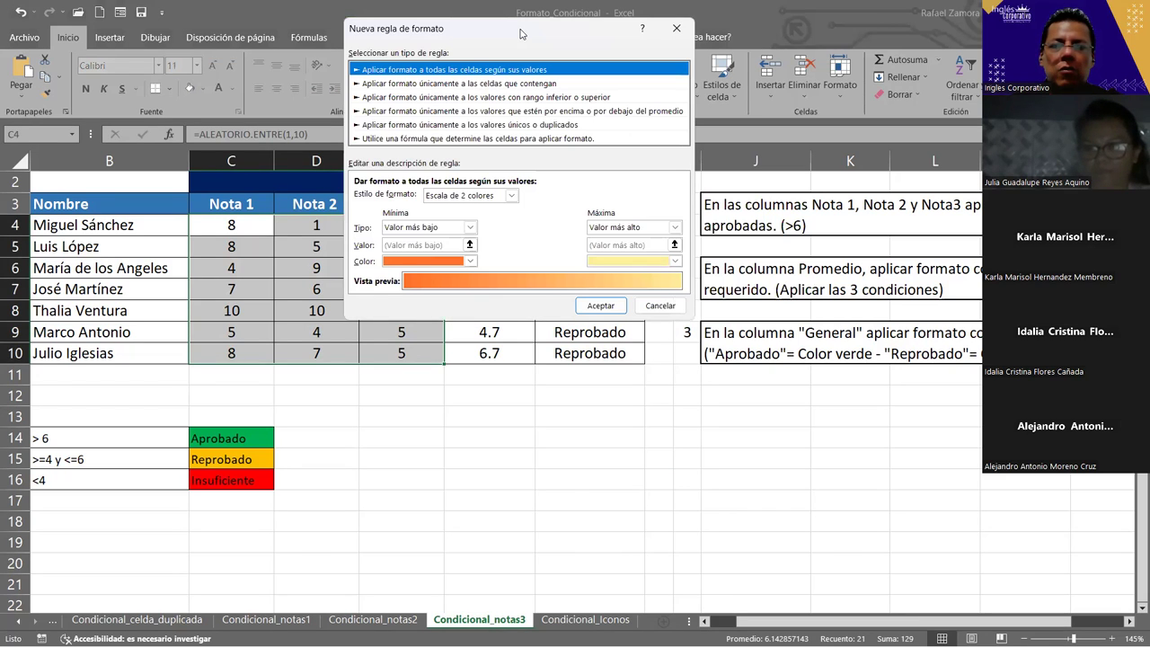
left_click_drag(519, 34, 622, 79)
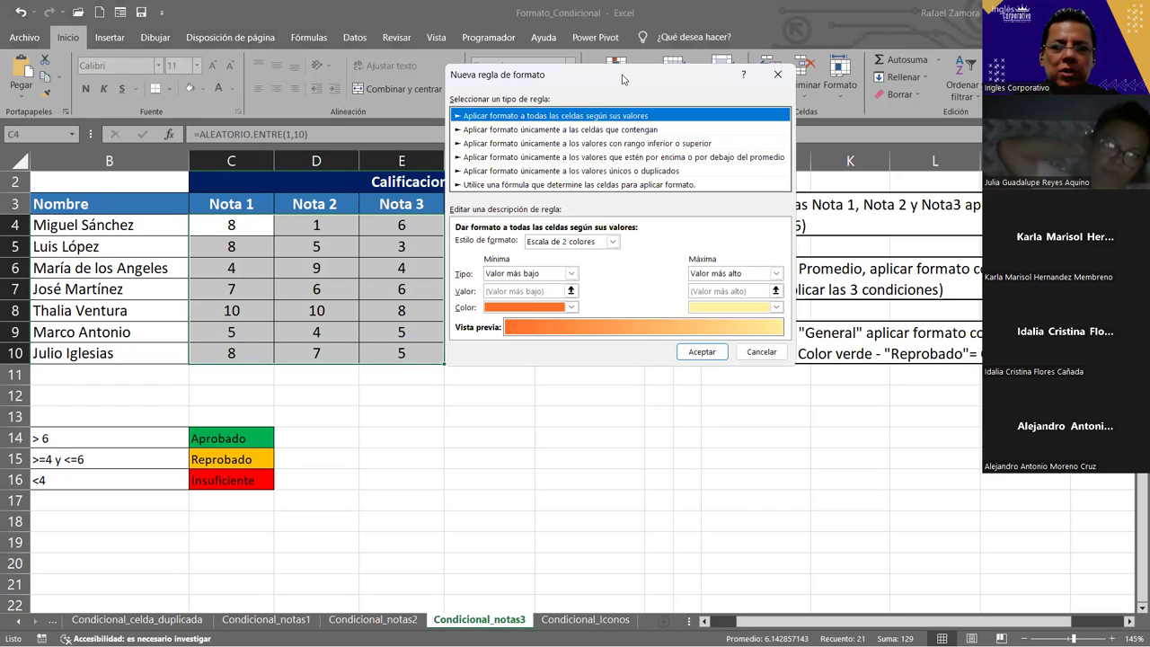
left_click(576, 131)
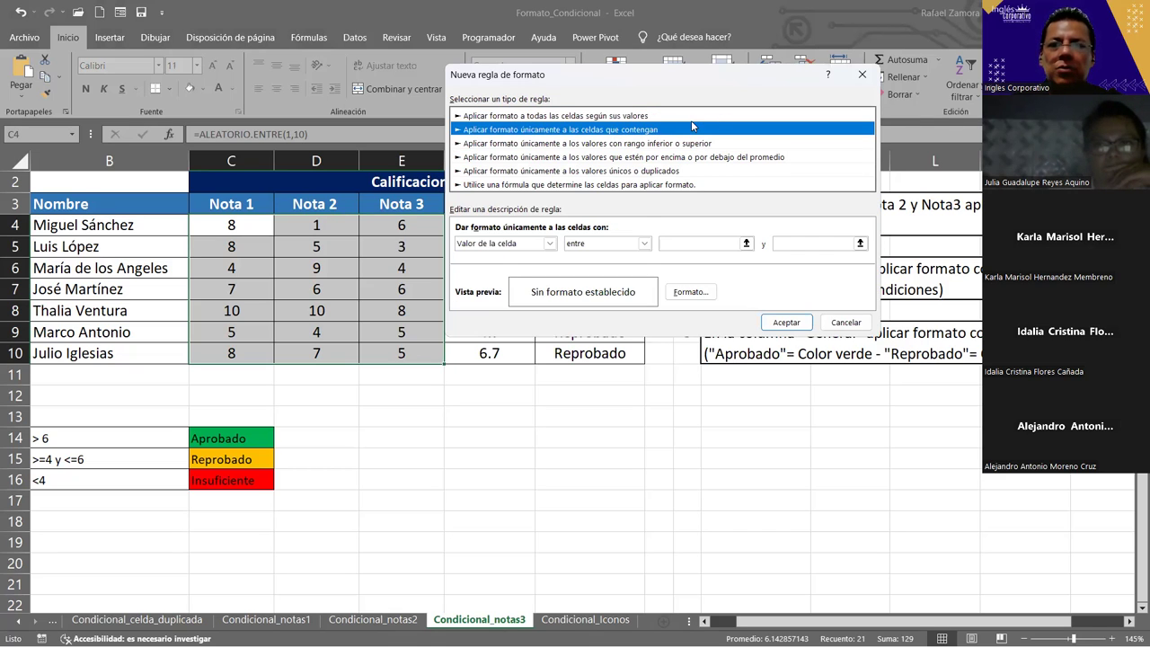
left_click(640, 244)
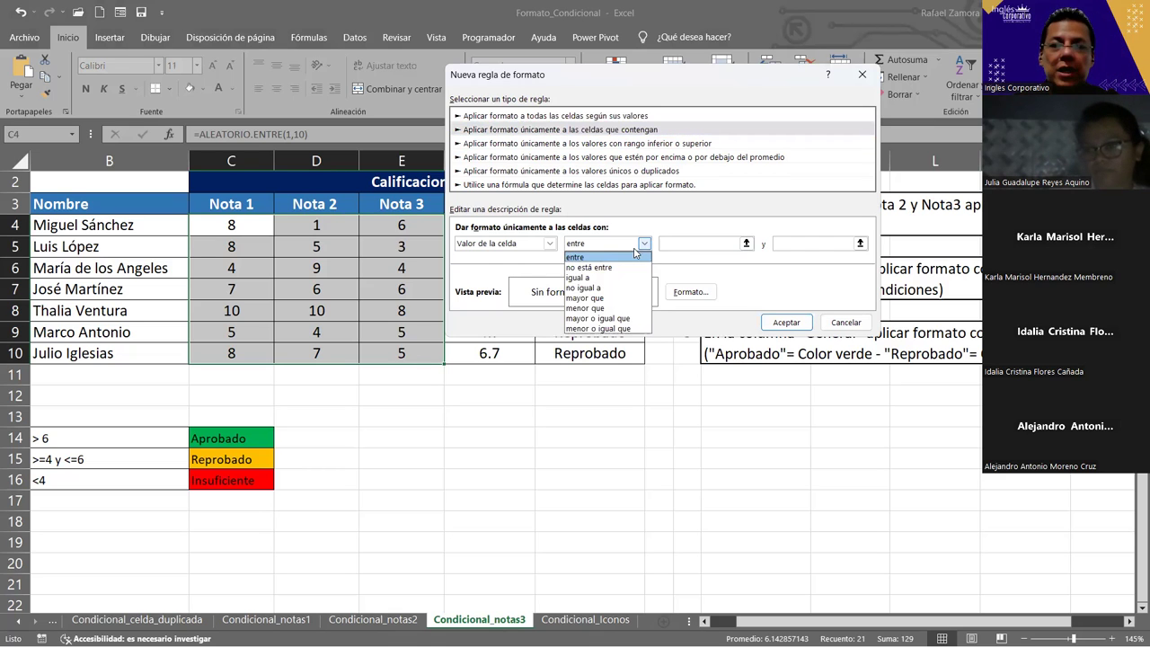
left_click(596, 298)
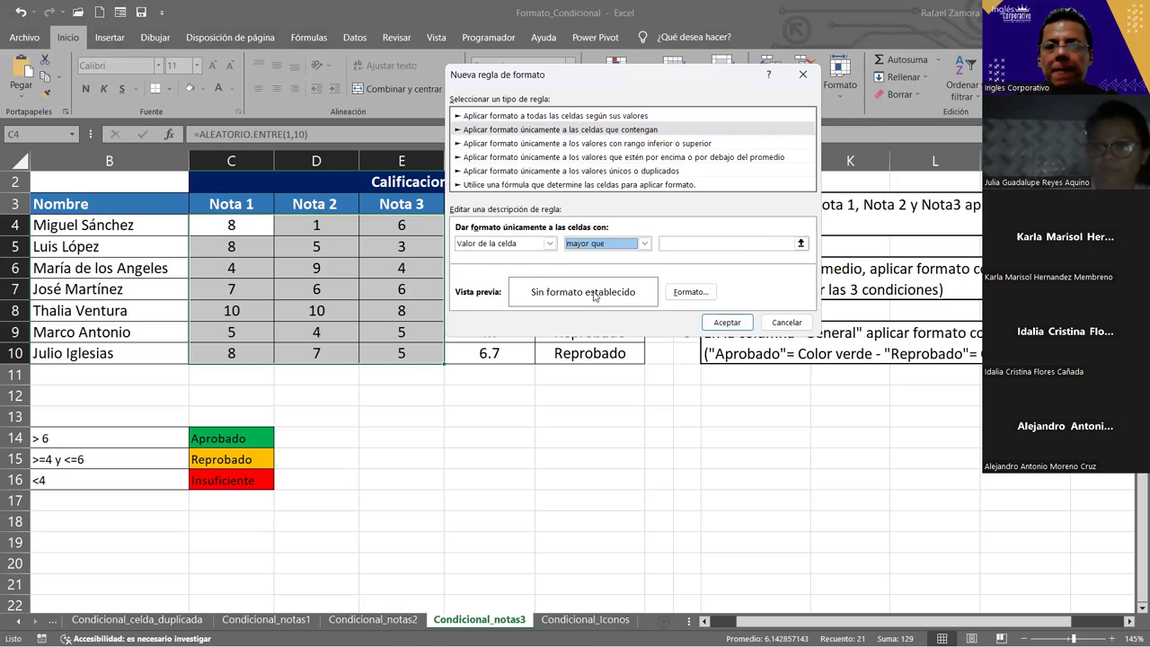
left_click(644, 243)
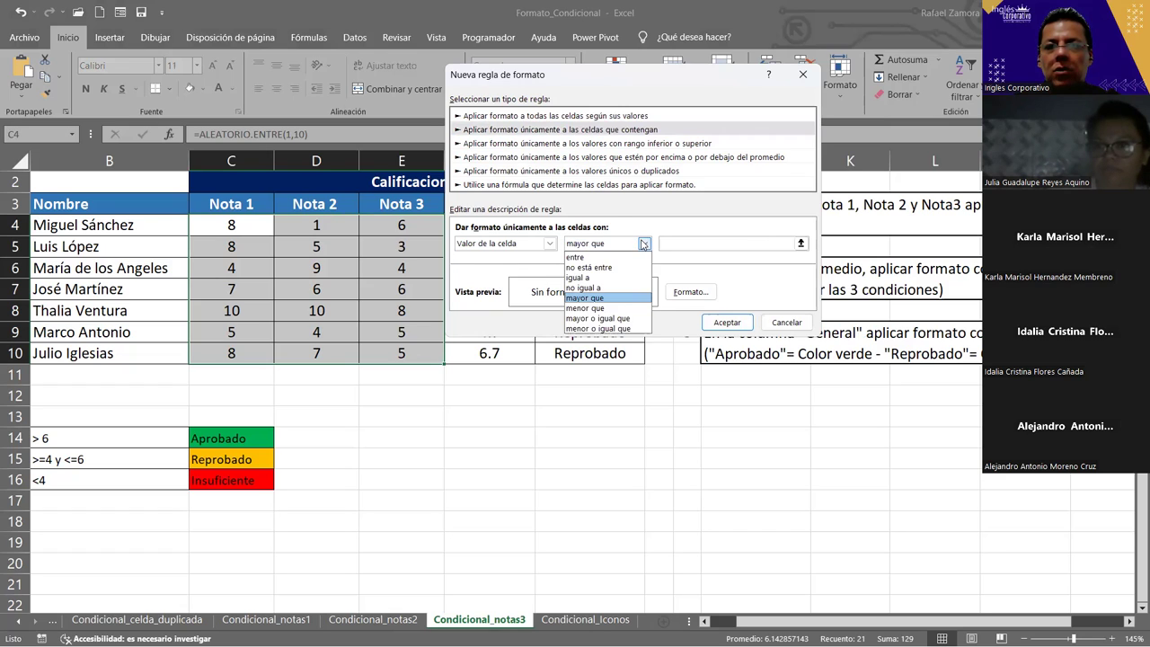
left_click(605, 320)
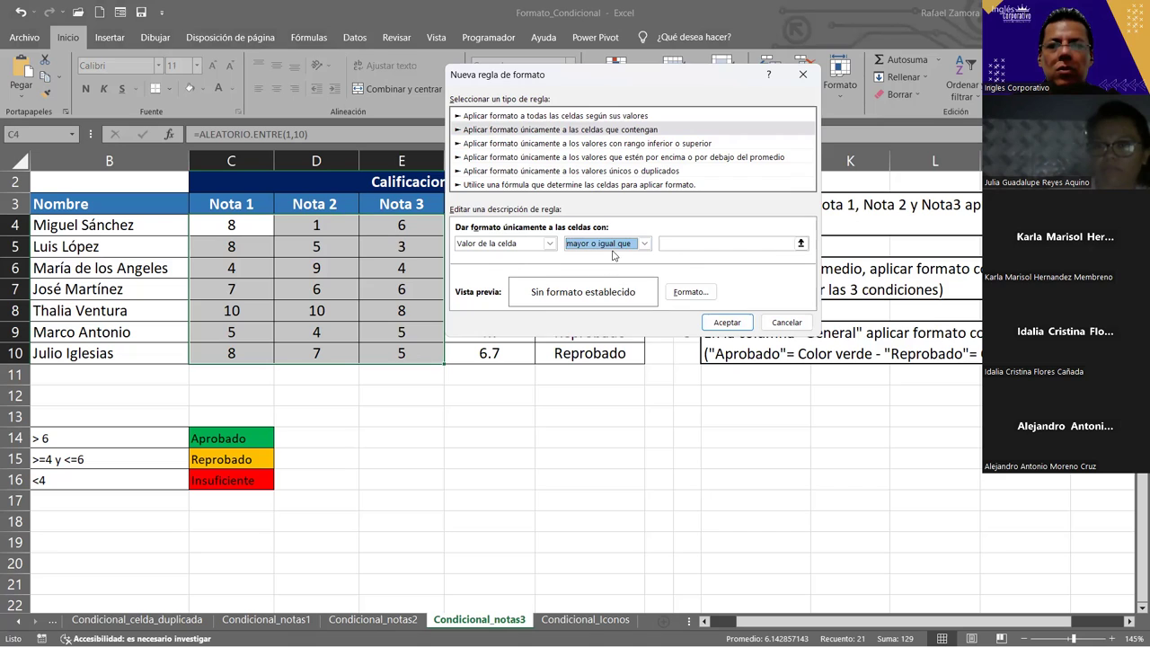
left_click(695, 247)
type("7")
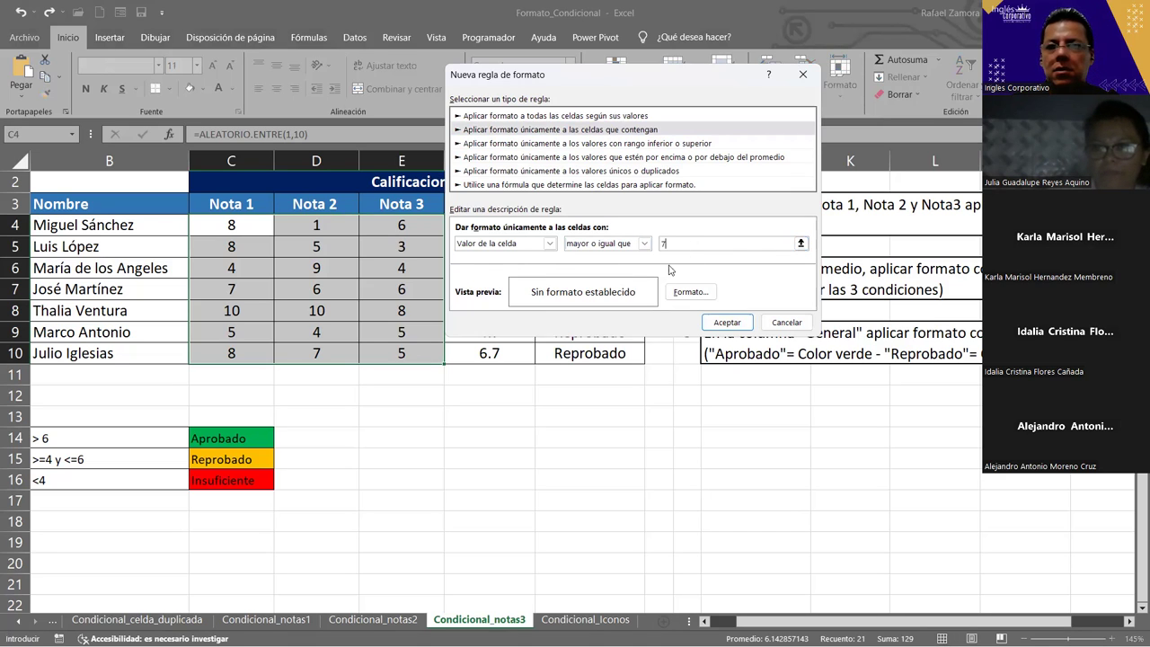
left_click(686, 292)
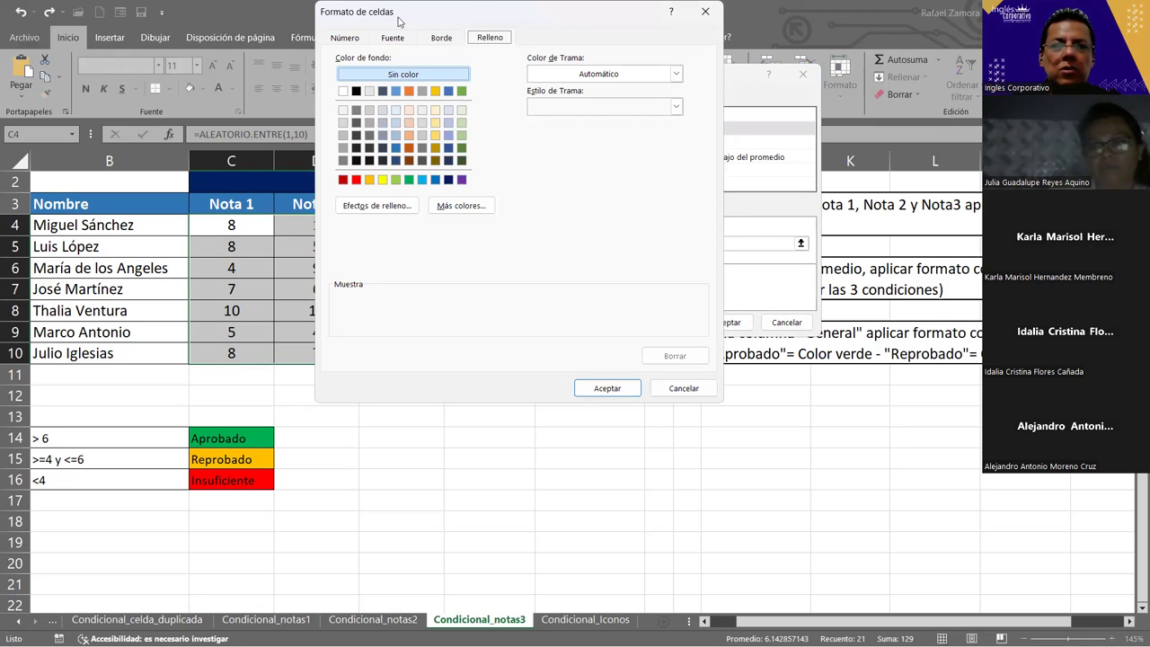
Give the rule a bold green font and apply it to the Nota grades.
left_click(393, 40)
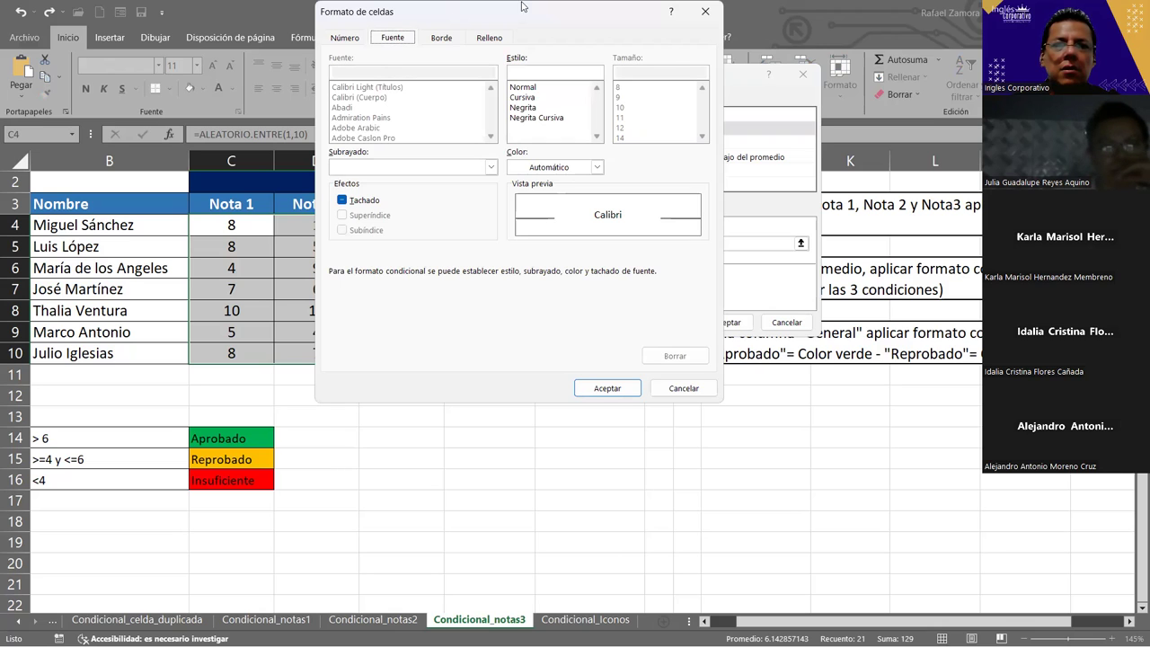
left_click_drag(508, 16, 657, 52)
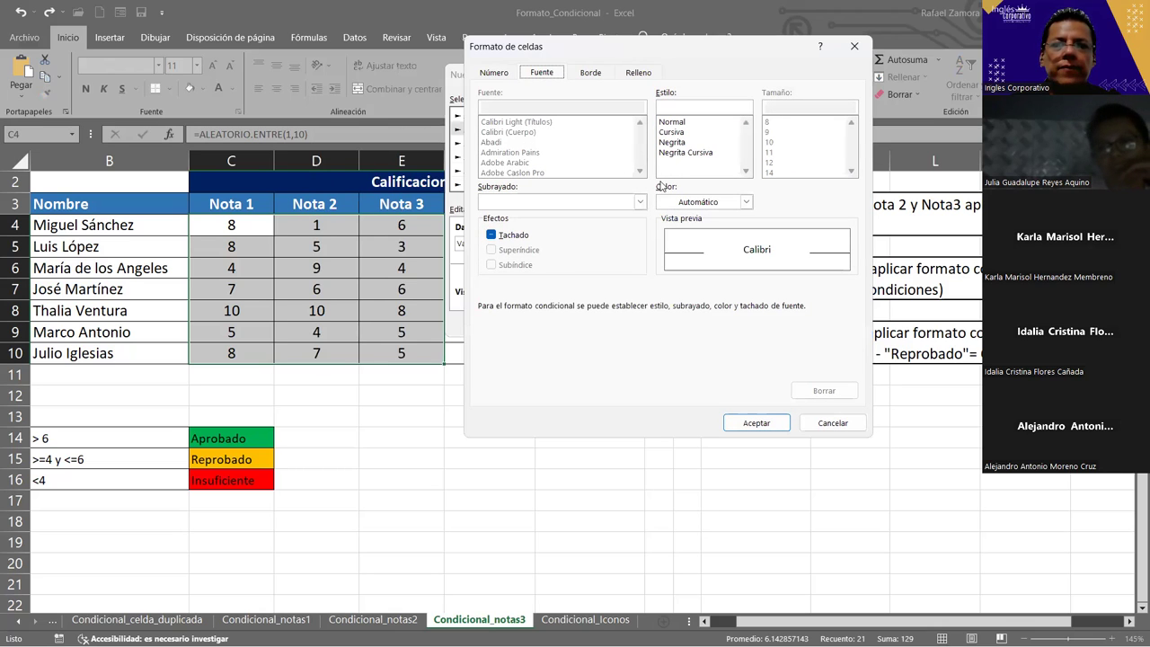
left_click(680, 141)
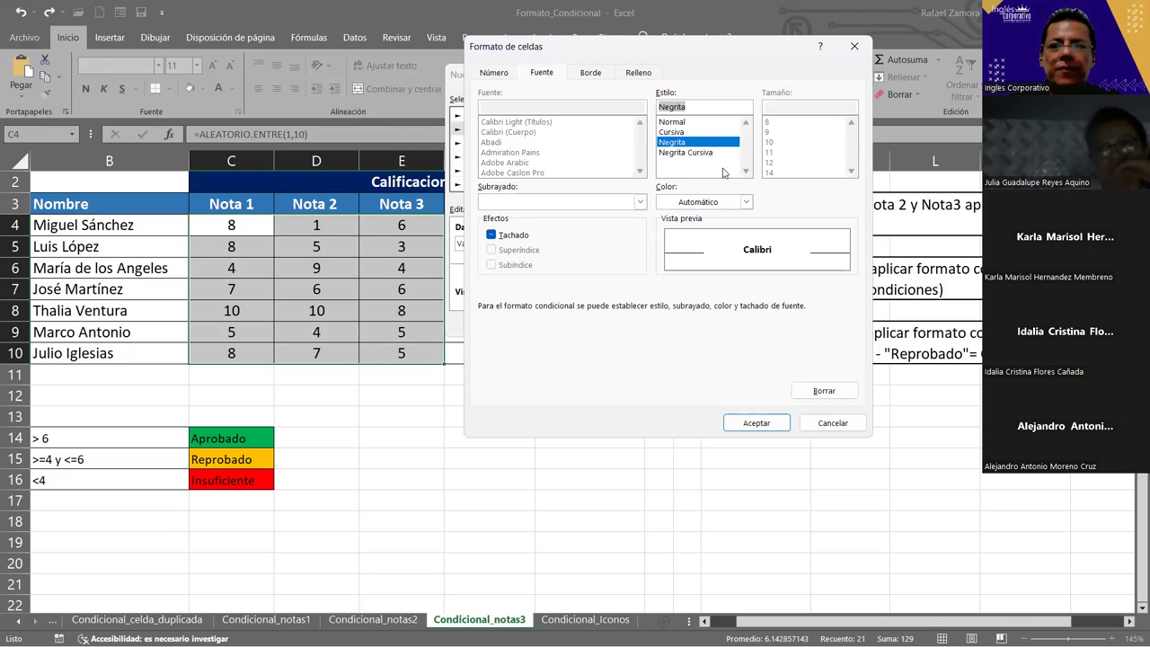
left_click(748, 205)
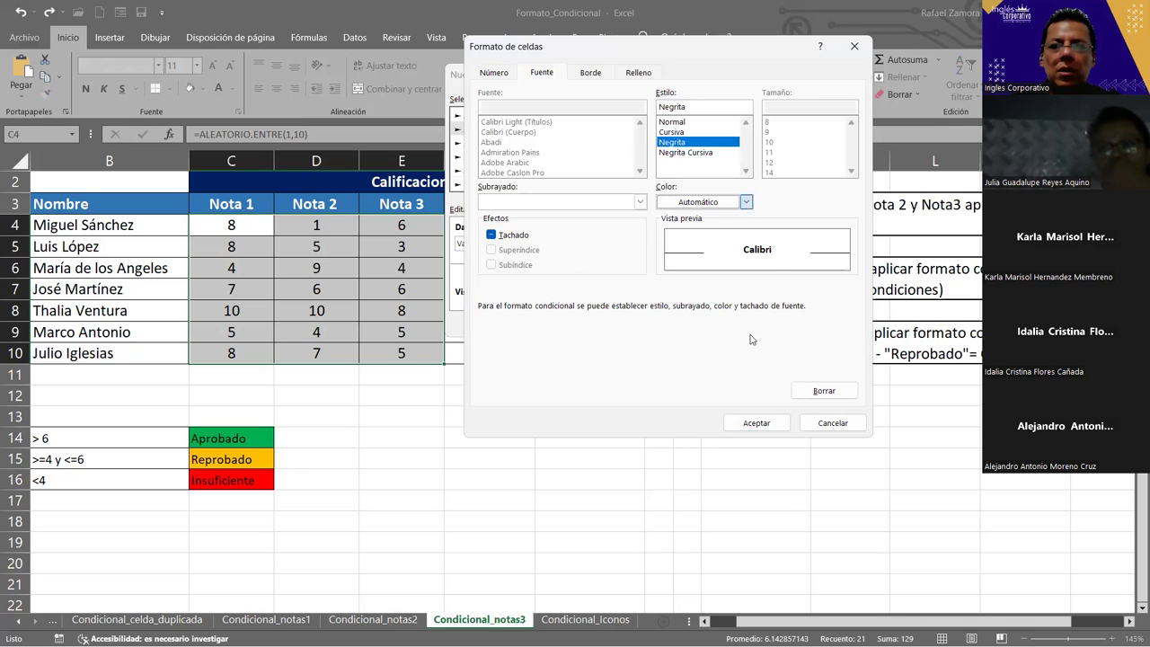
left_click(723, 334)
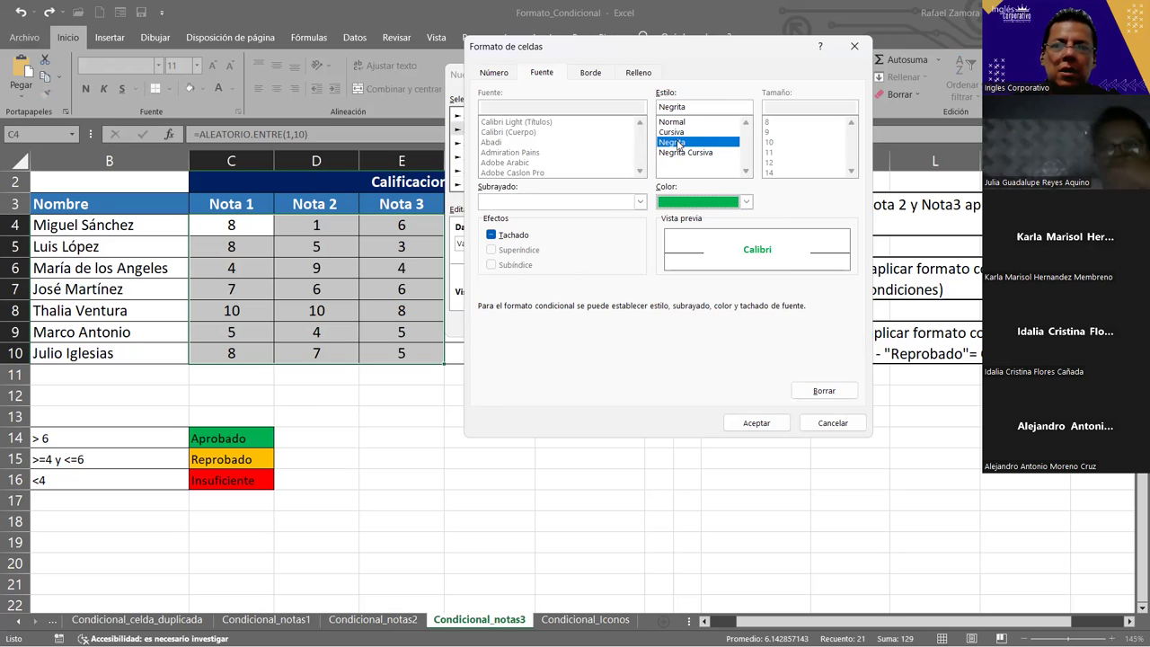
left_click(746, 201)
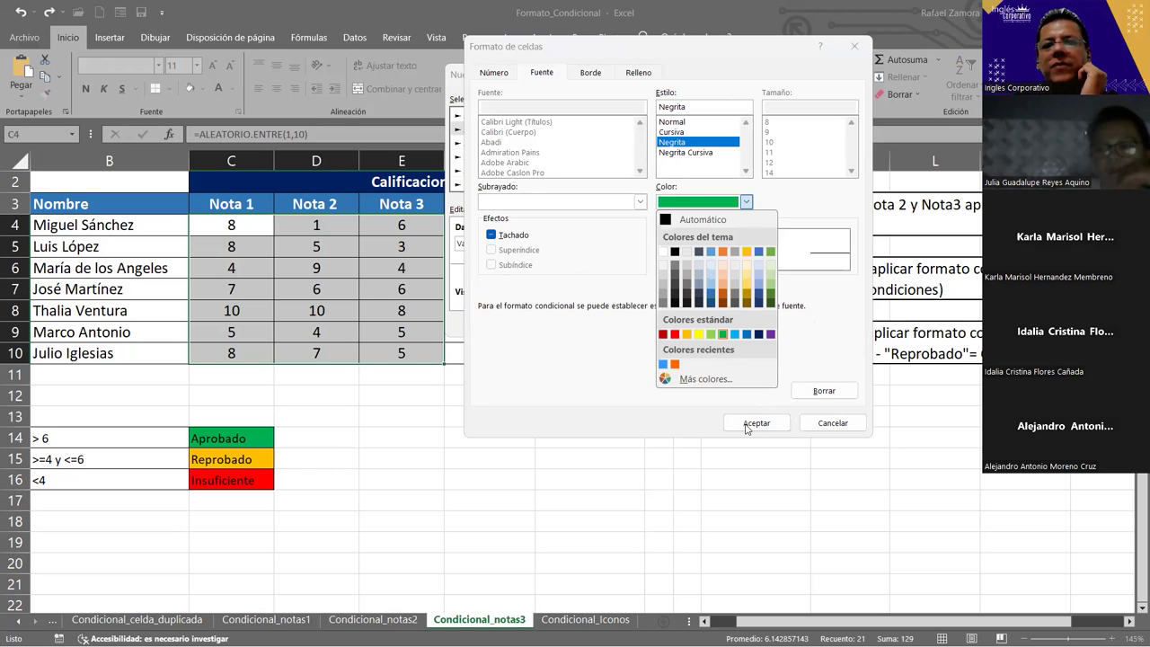
left_click(771, 412)
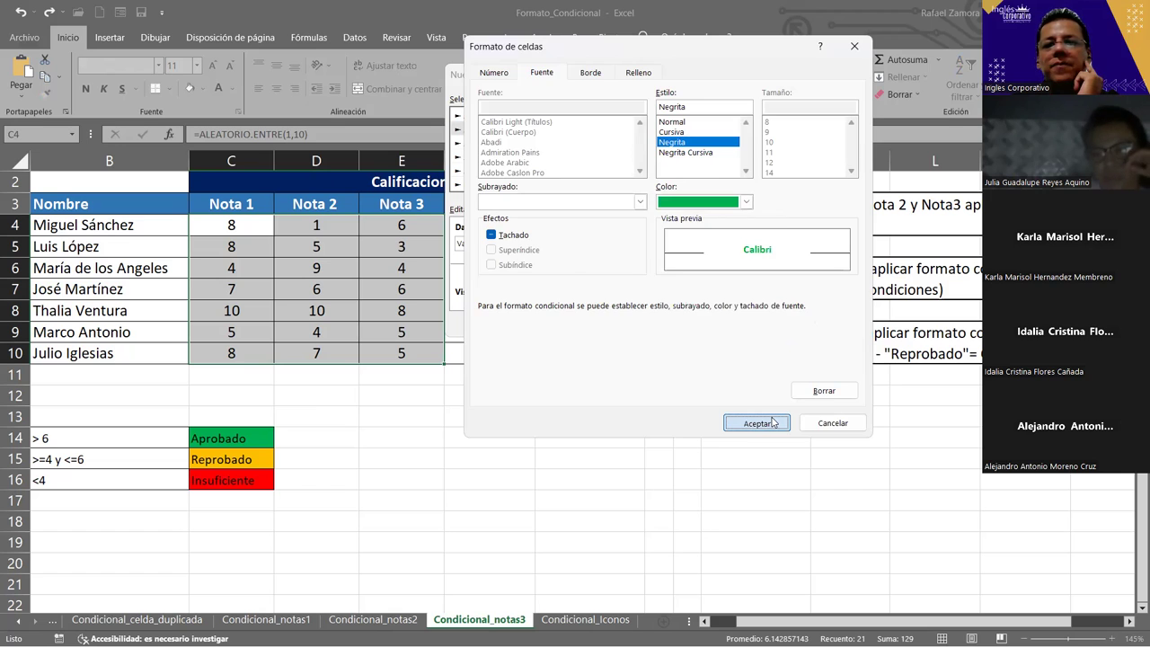
left_click(758, 422)
left_click(735, 320)
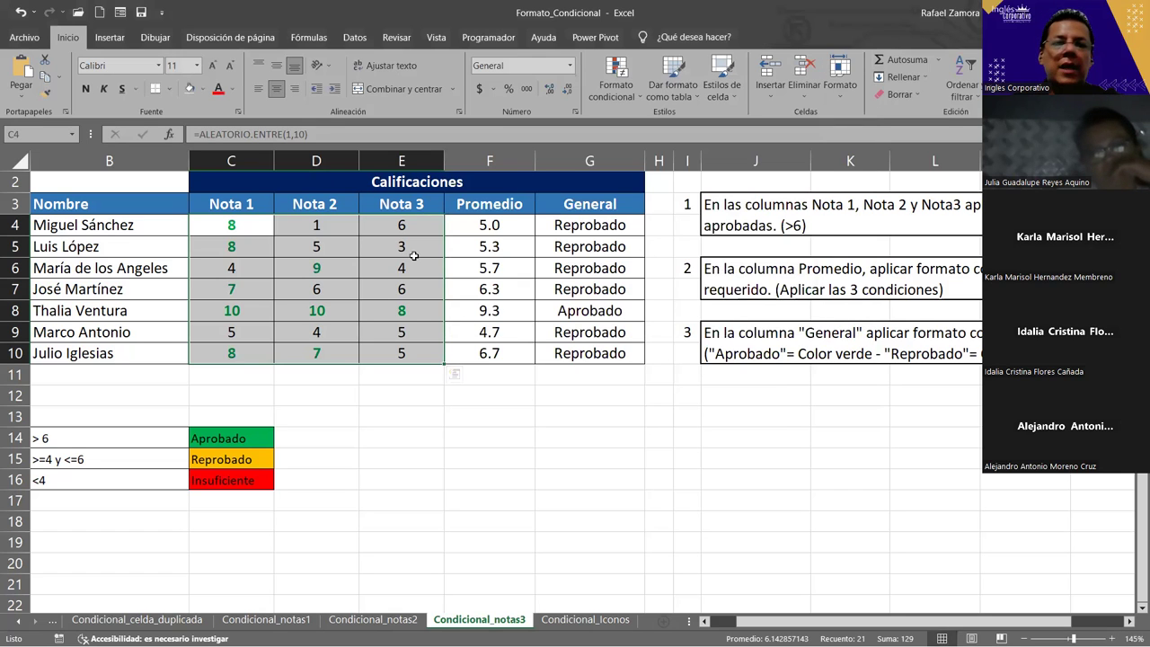
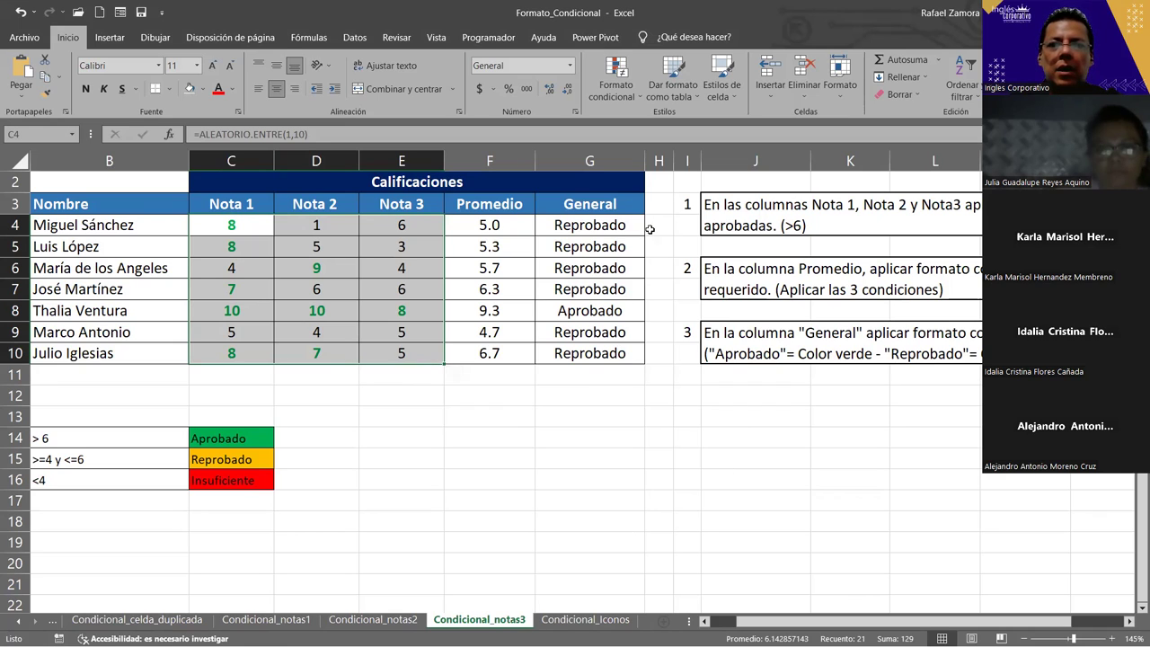
Start a new formatting rule from Formato condicional's rules manager.
left_click(633, 100)
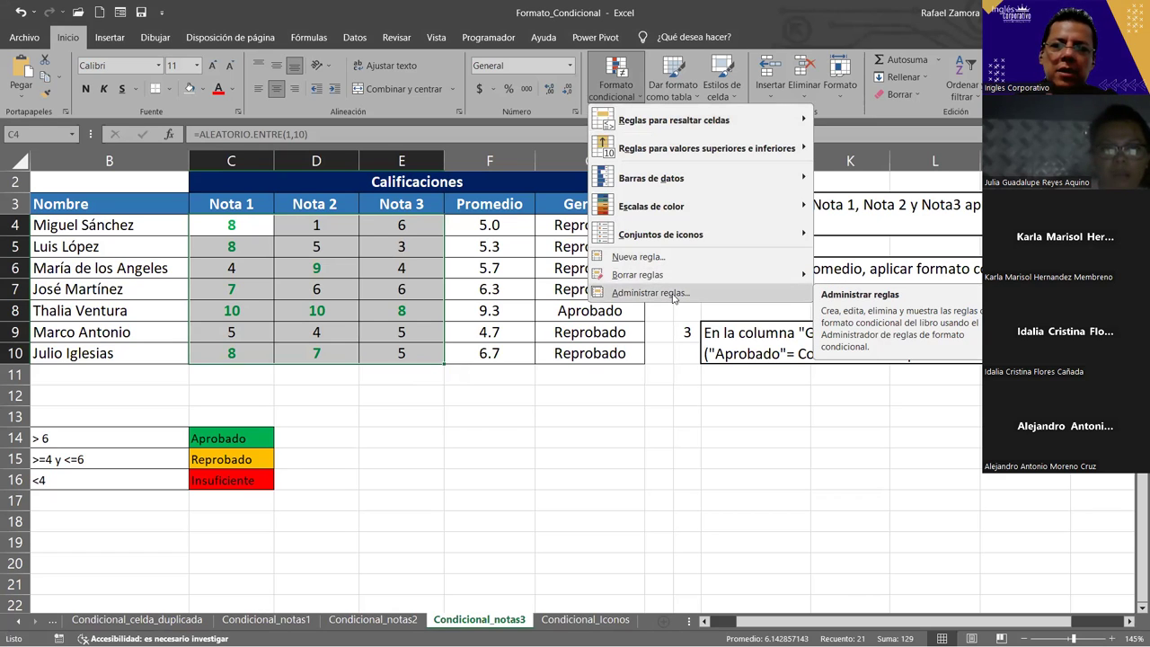
left_click(671, 293)
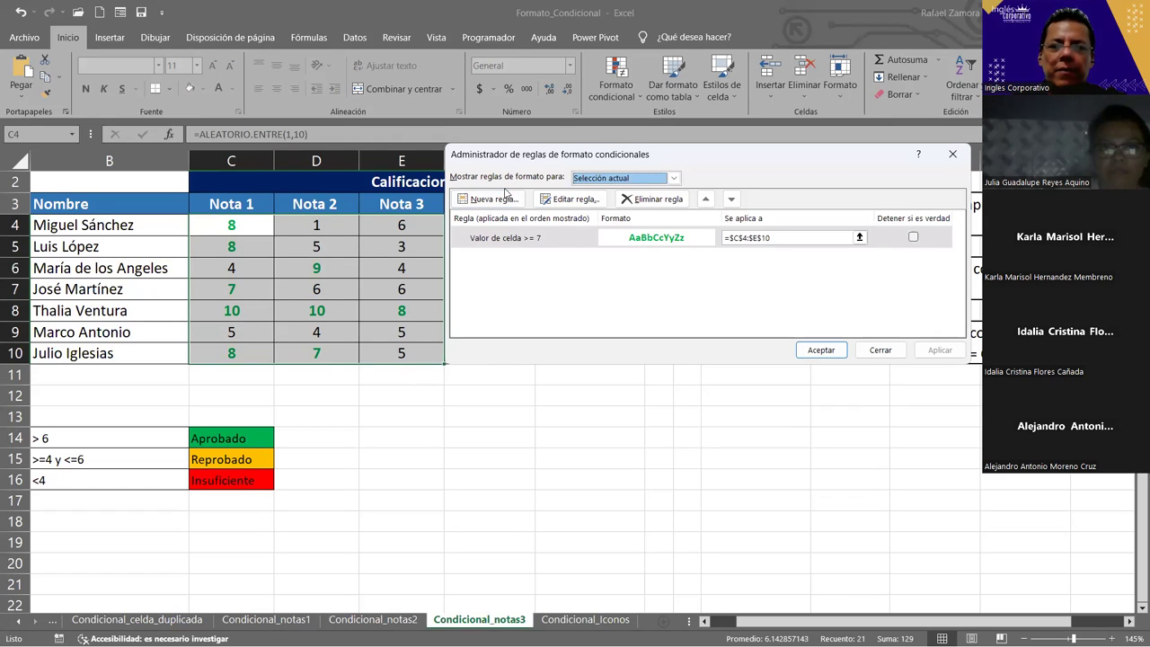
left_click(502, 201)
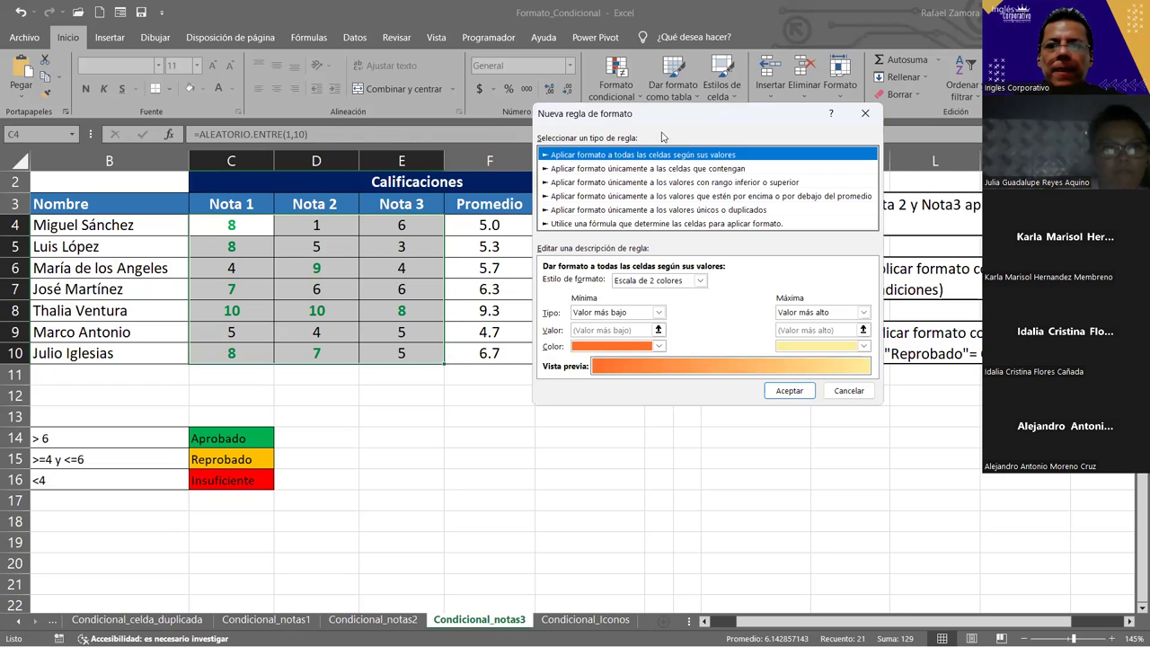
Make the new rule target cells with values between 4 and 6.
left_click(658, 169)
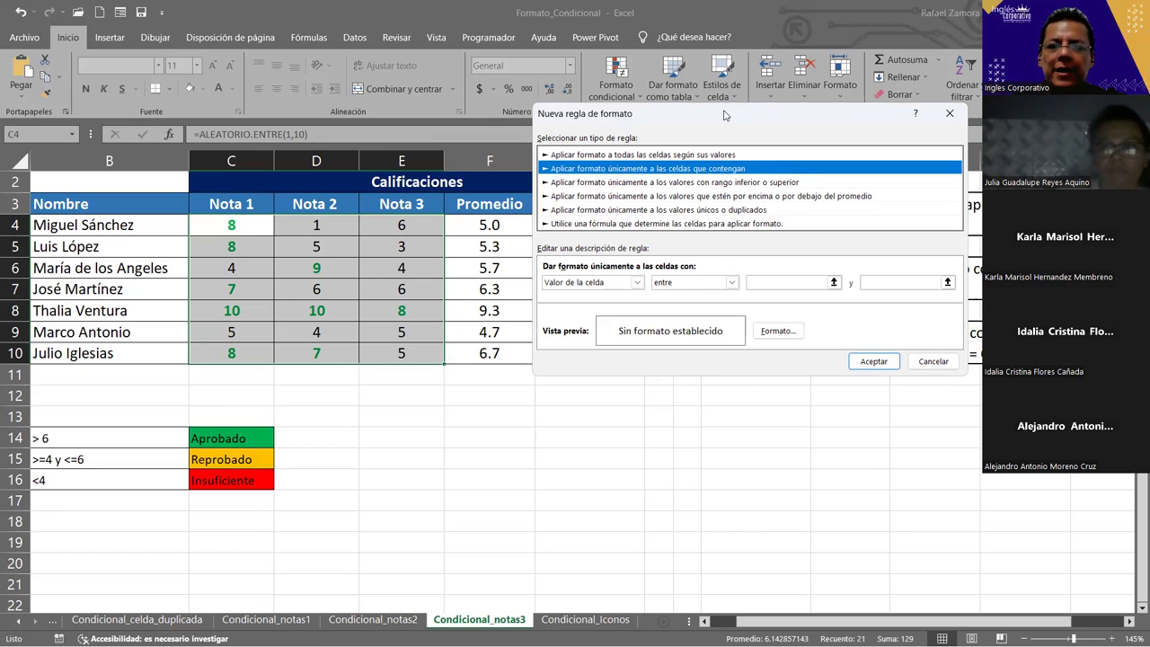
left_click(771, 276)
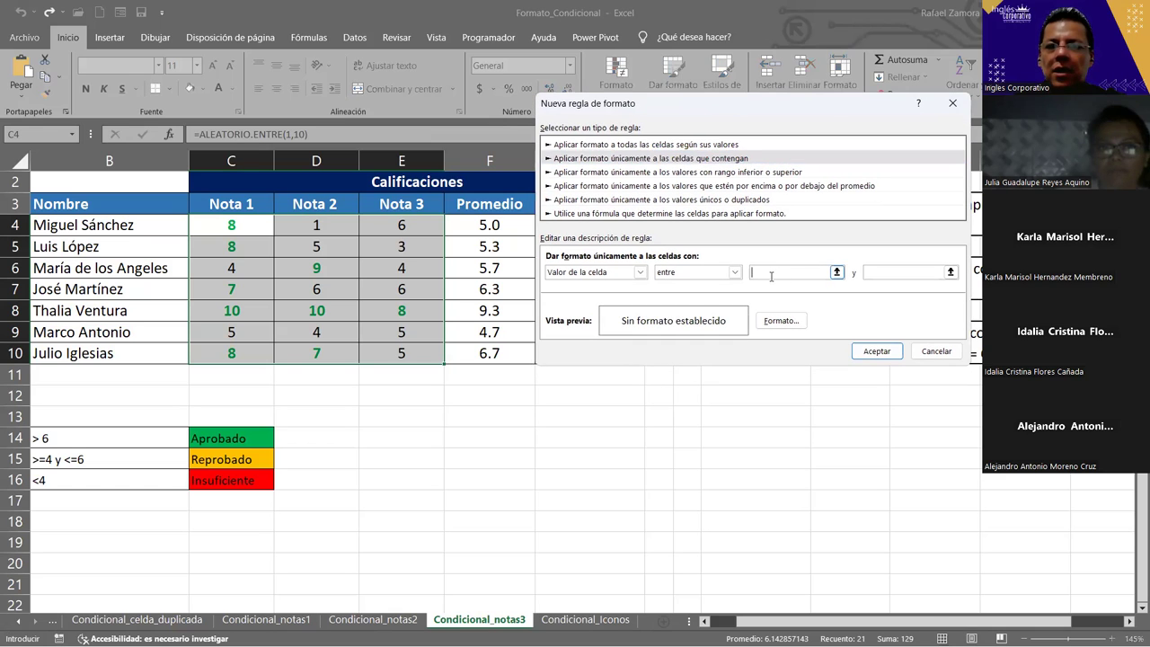
type("4")
key("Tab")
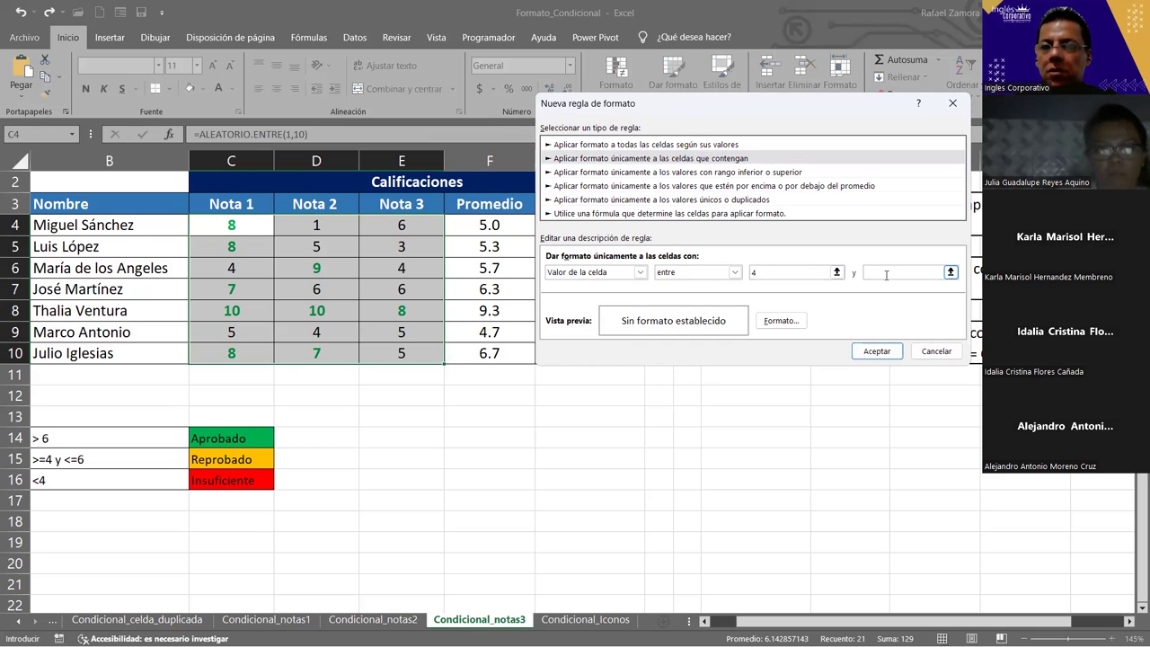
type("6")
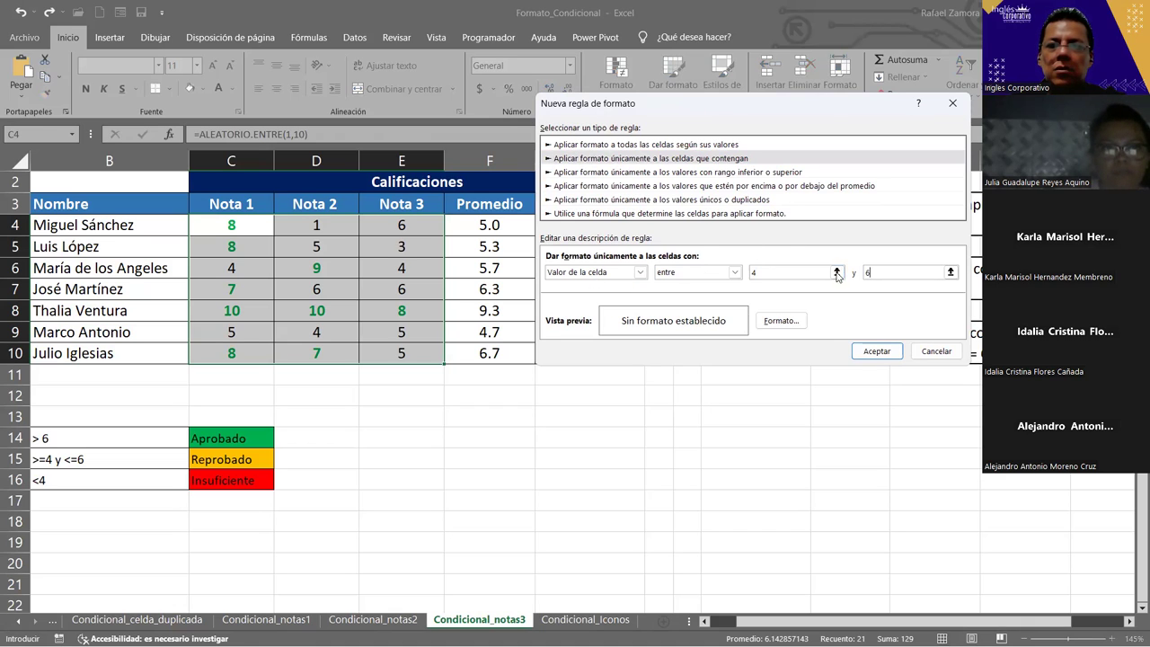
Give the rule a bold yellow font and save it to the rules list.
left_click(788, 321)
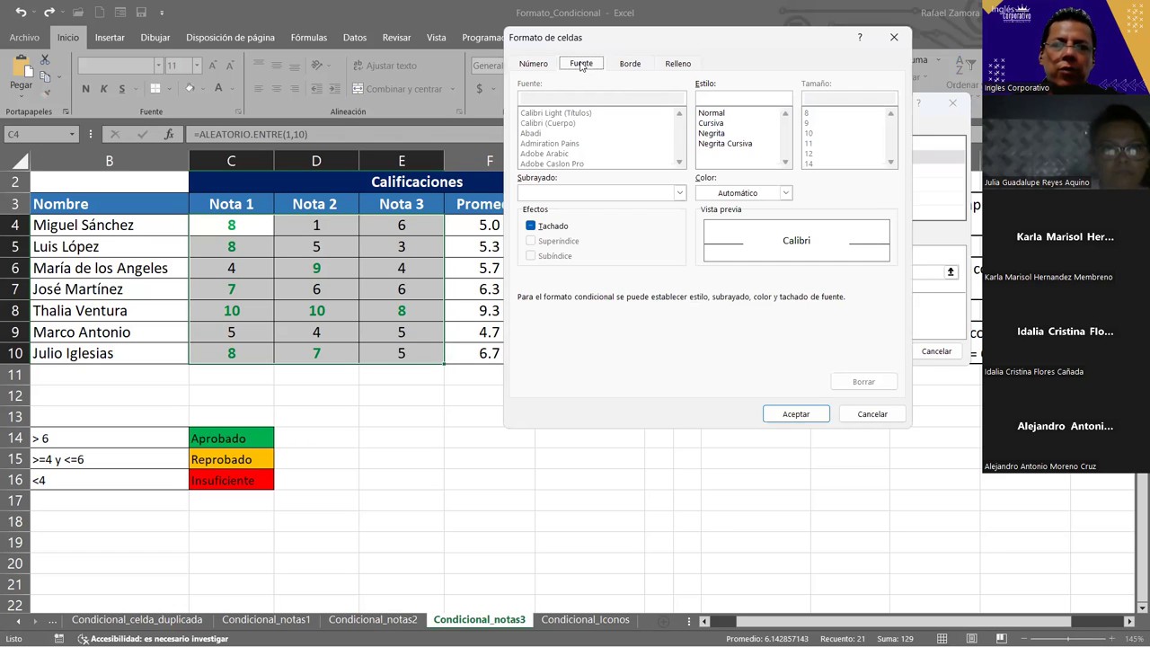
left_click(711, 135)
left_click(785, 193)
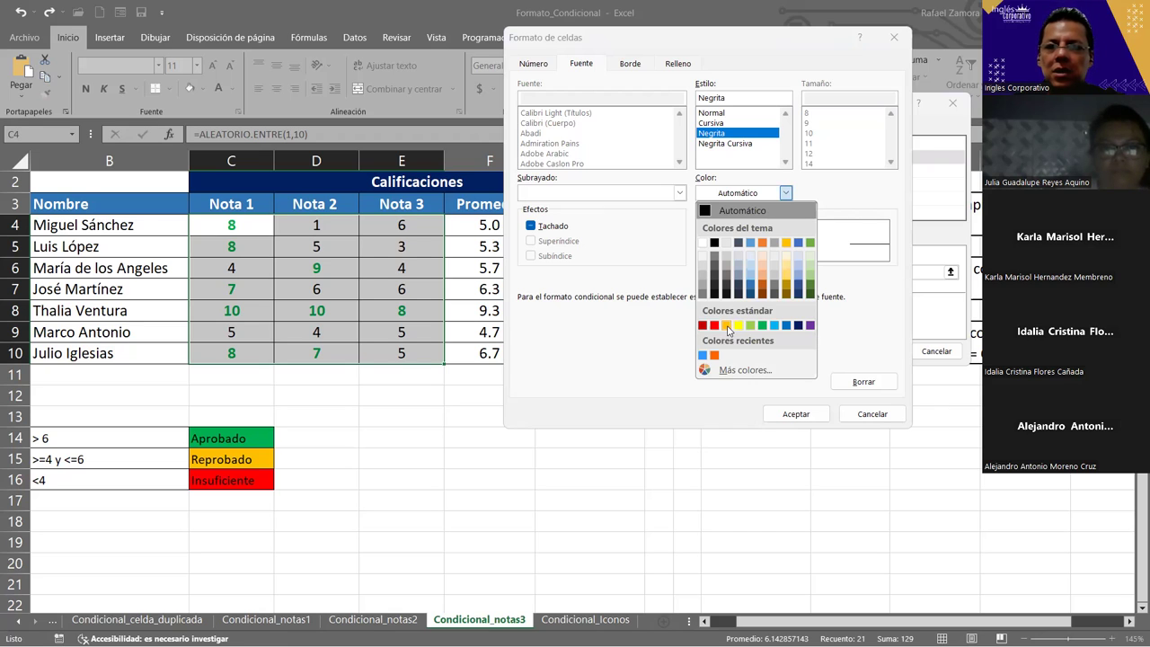
left_click(726, 326)
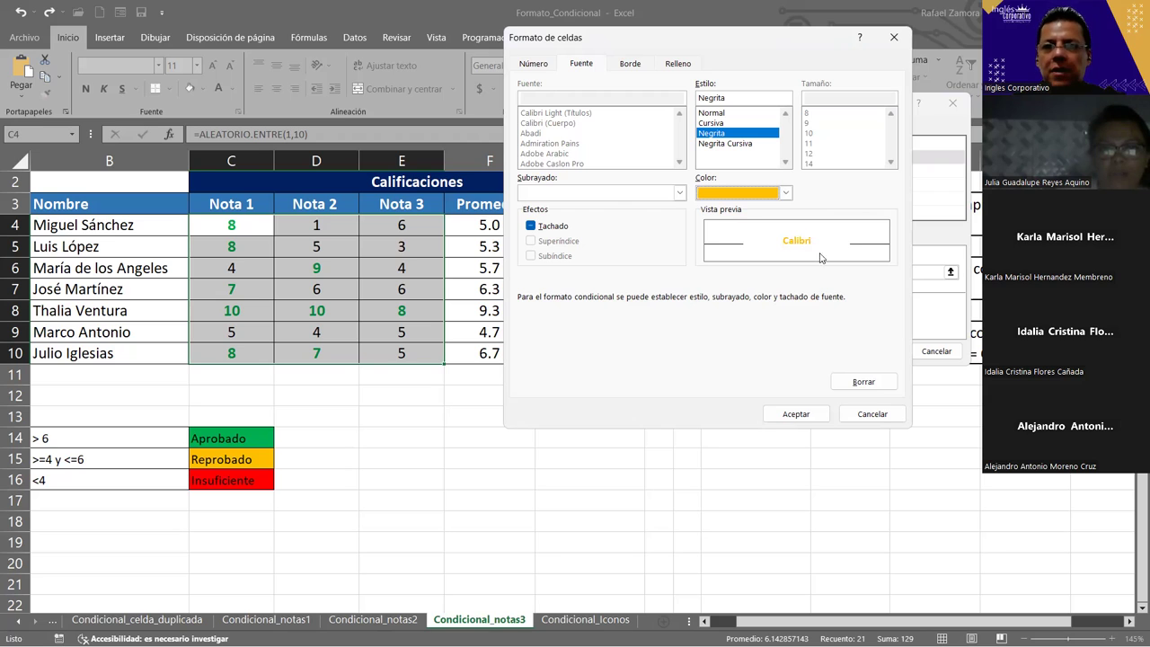
left_click(813, 419)
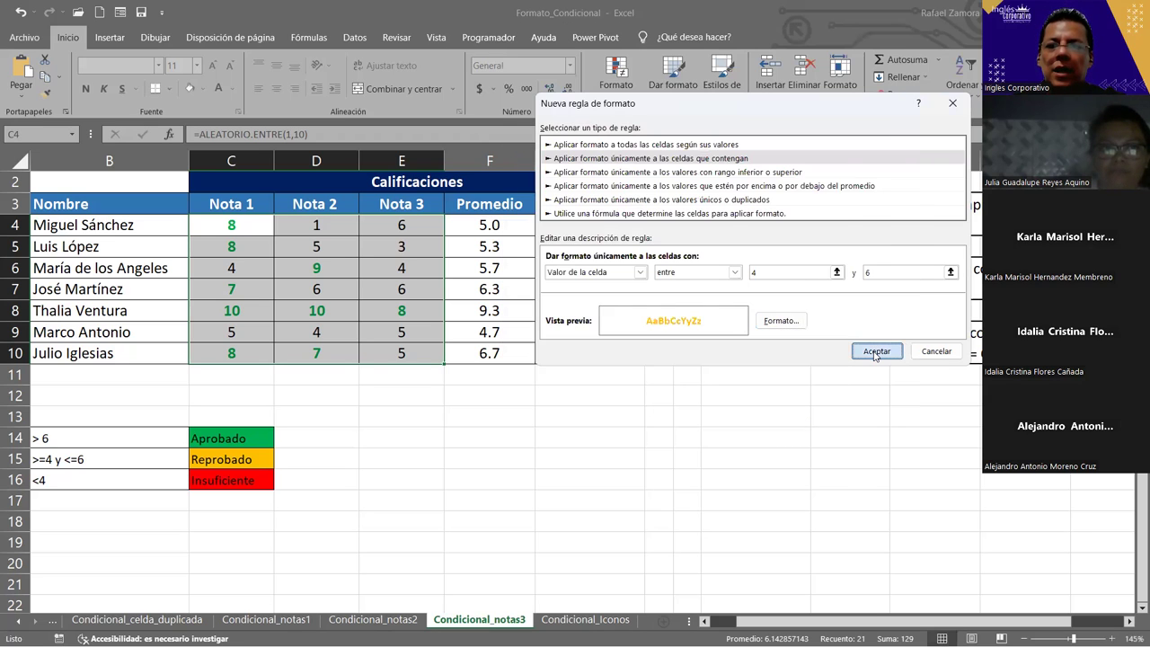
left_click(876, 351)
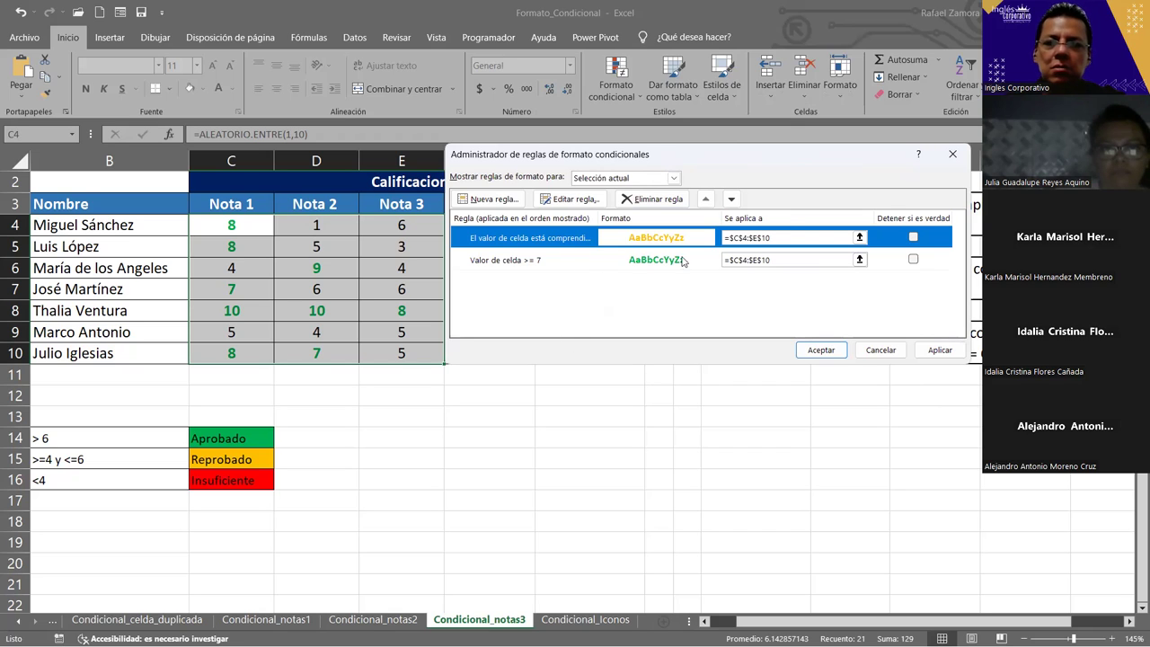
Apply the yellow 4–6 rule and begin another rule based on cell contents.
left_click(939, 351)
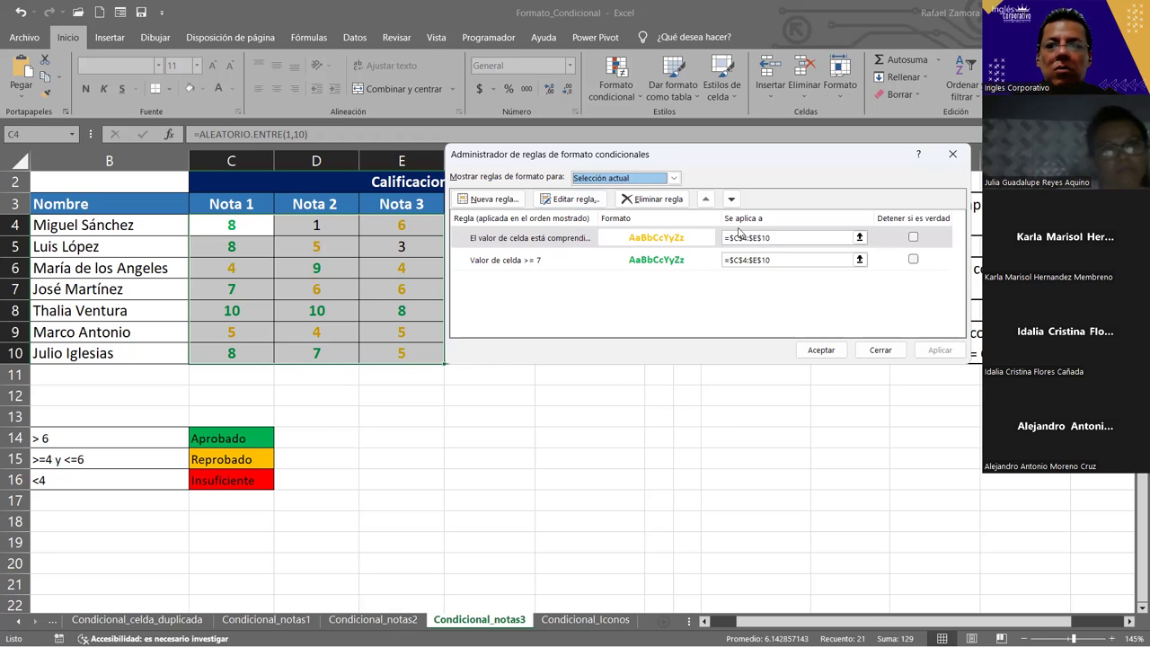
left_click(506, 203)
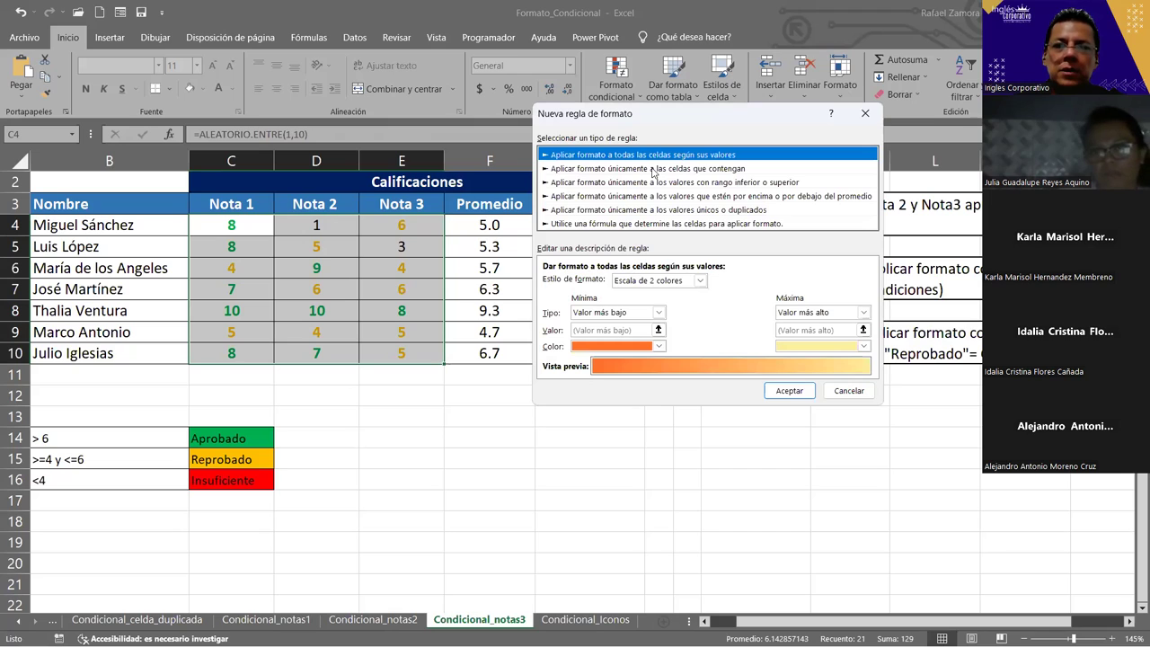
left_click(654, 169)
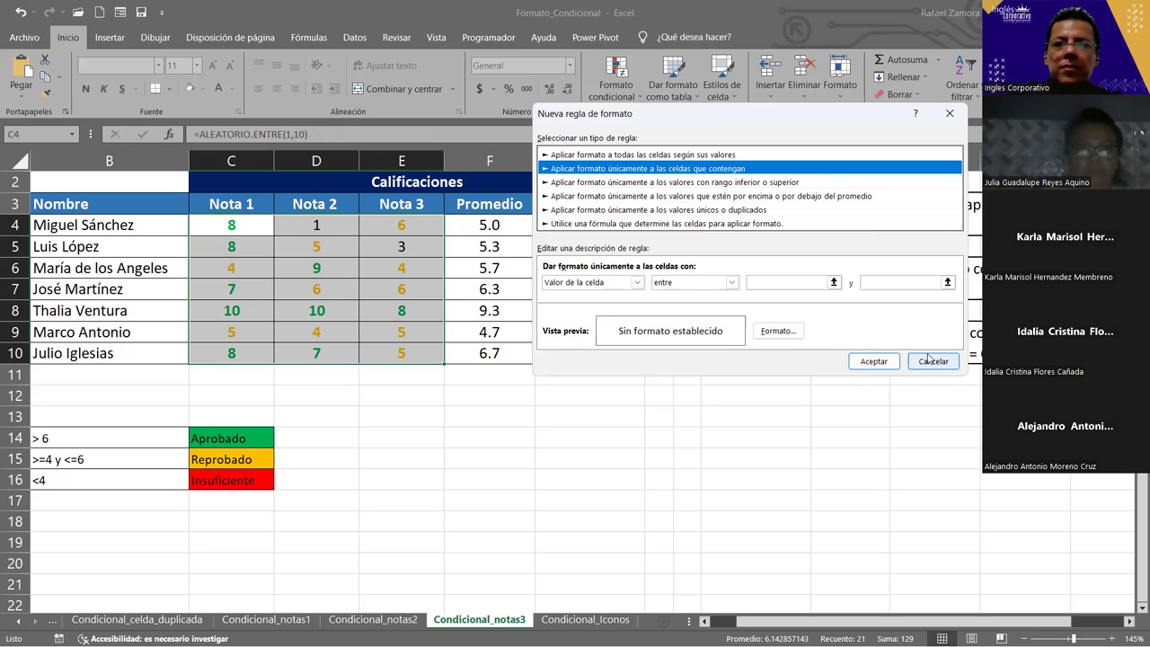
Set the new rule to match values less than 4.
left_click(732, 288)
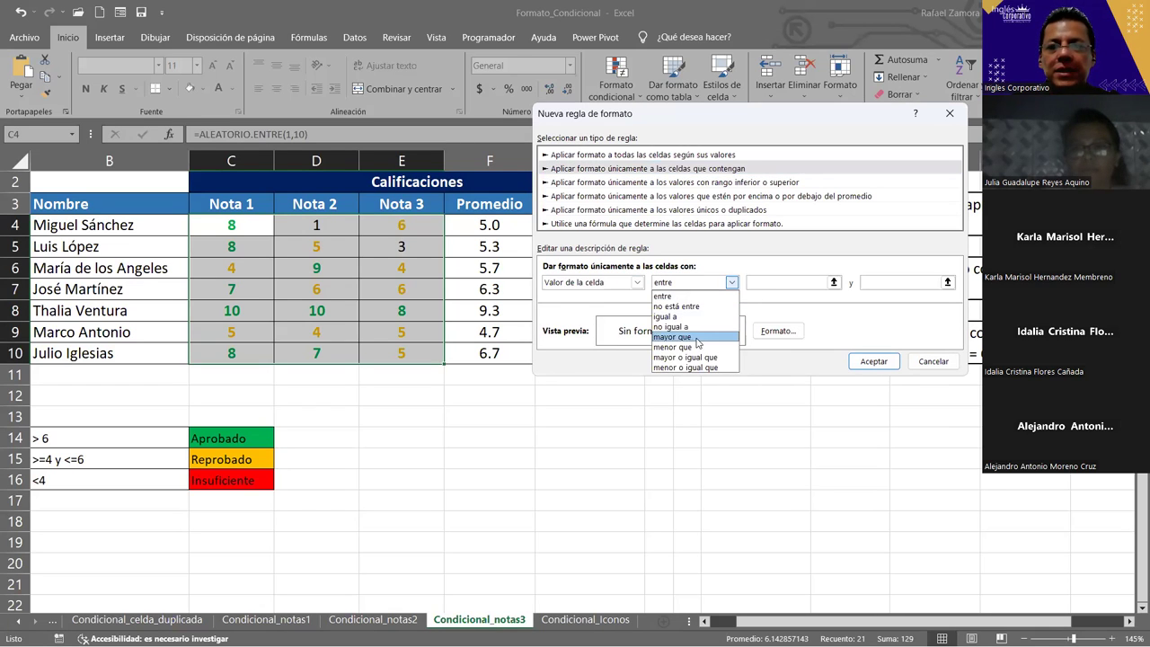
left_click(696, 350)
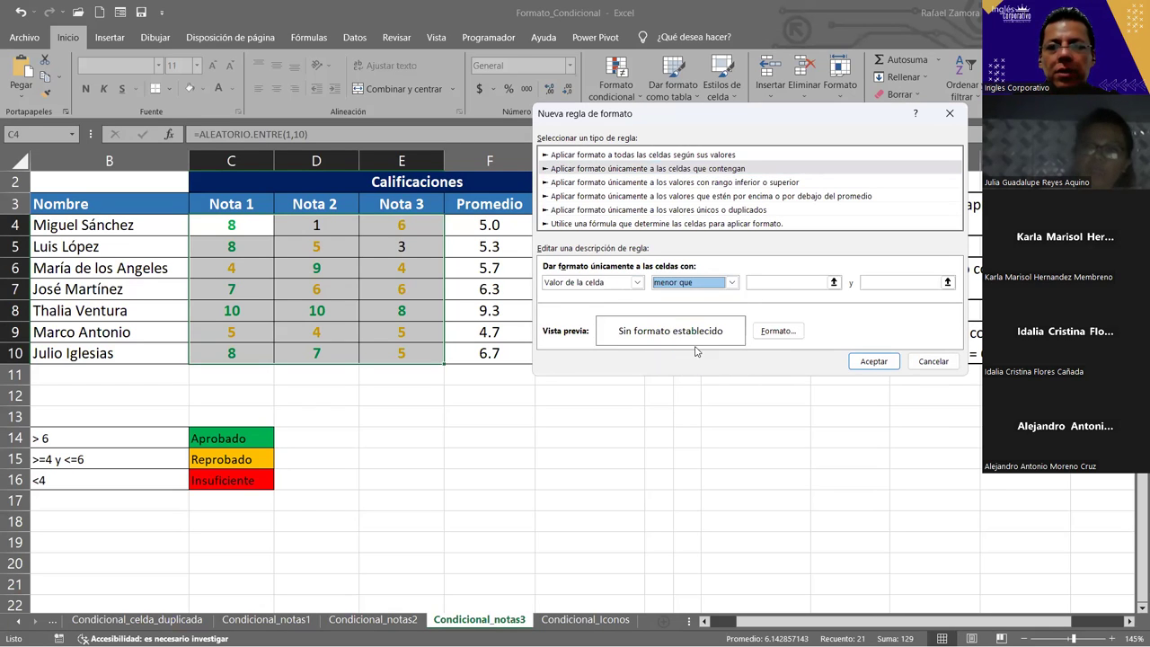
left_click(775, 283)
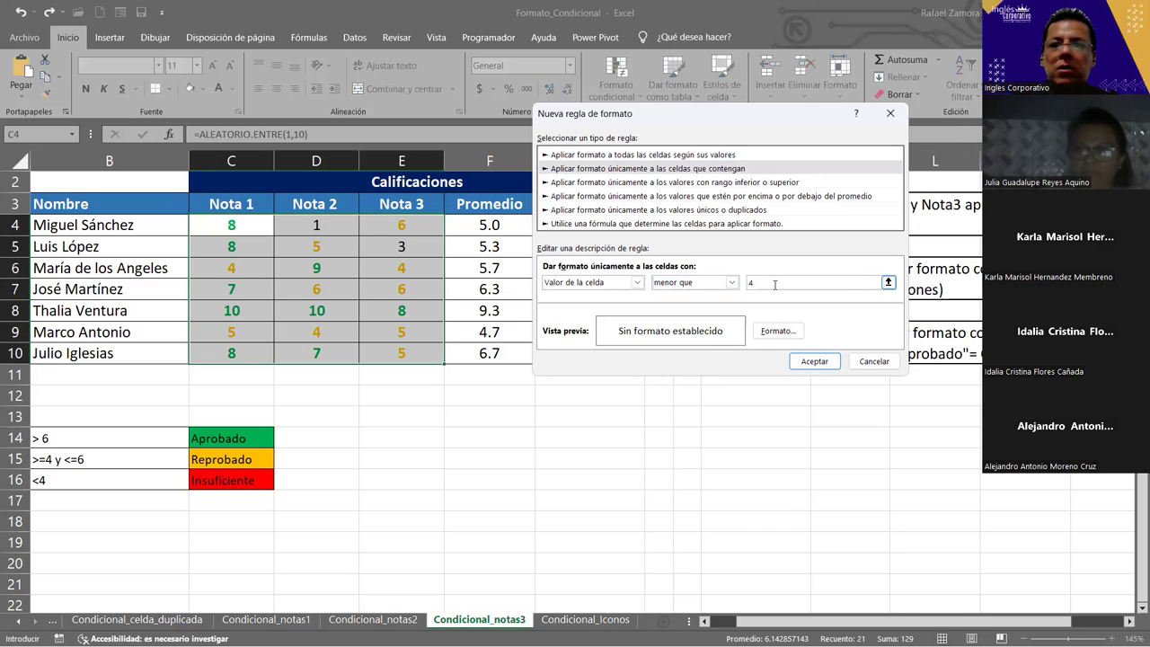
type("4")
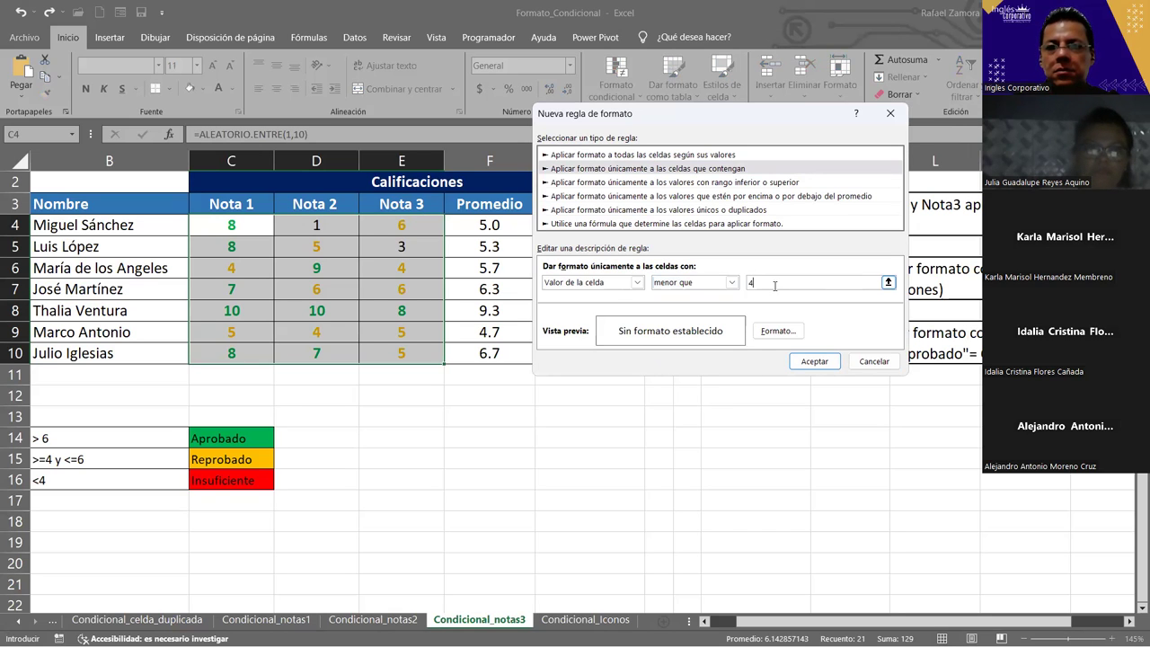
Give the less-than-4 rule a bold red font, apply it, and close the rules manager.
left_click(778, 335)
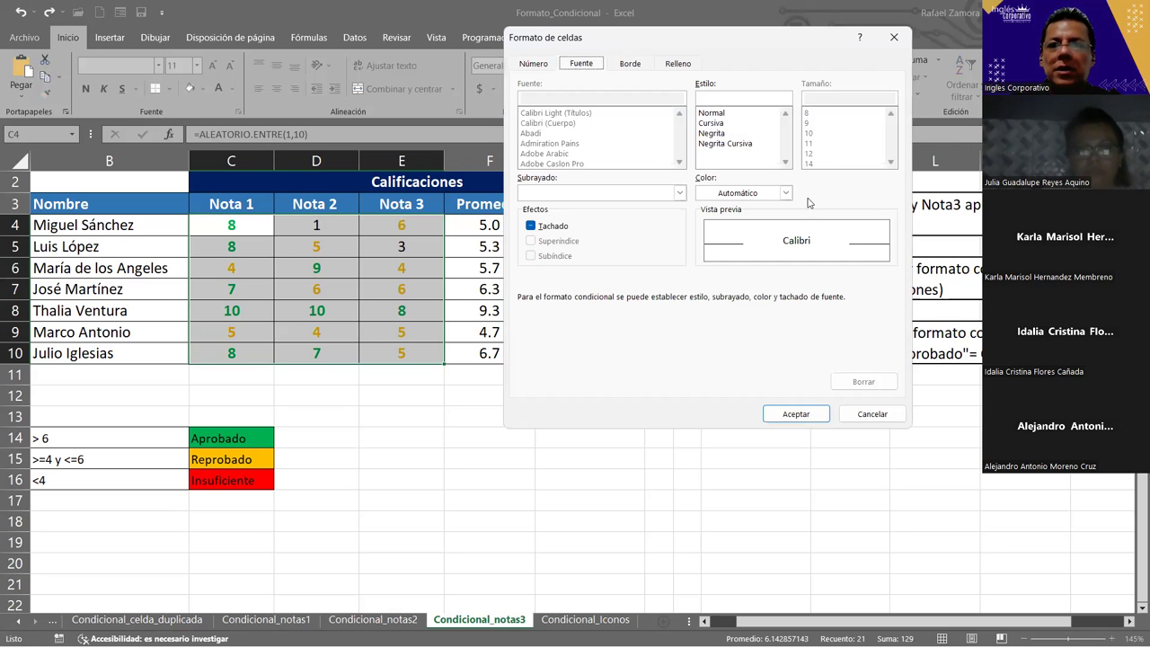
left_click(785, 193)
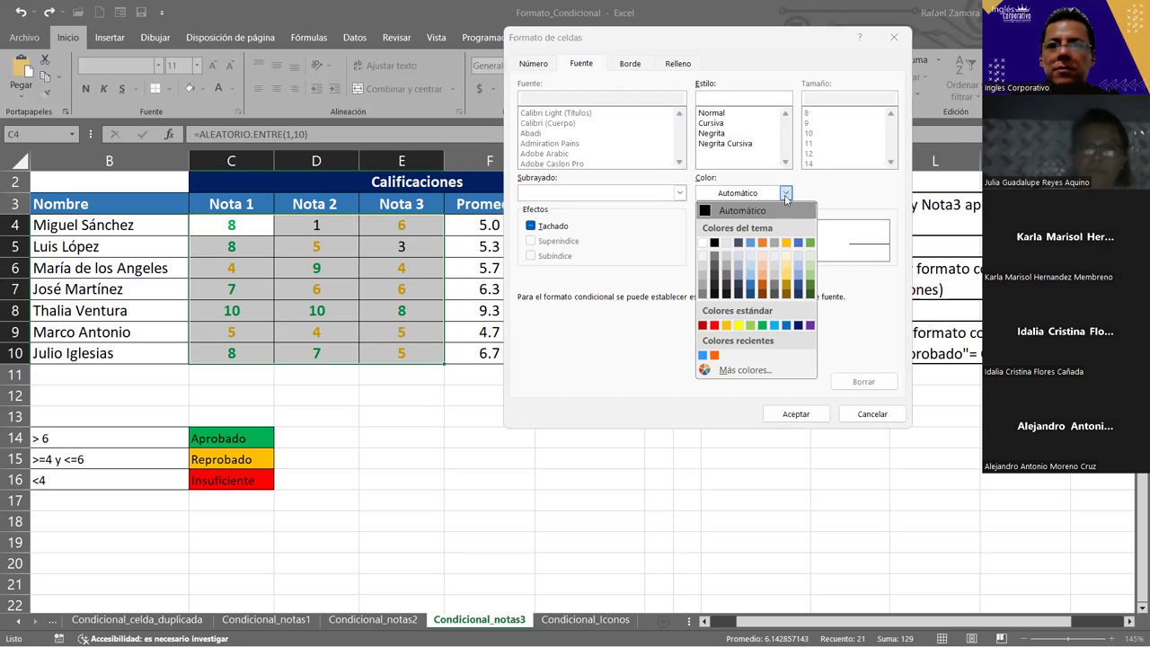
left_click(712, 133)
left_click(786, 193)
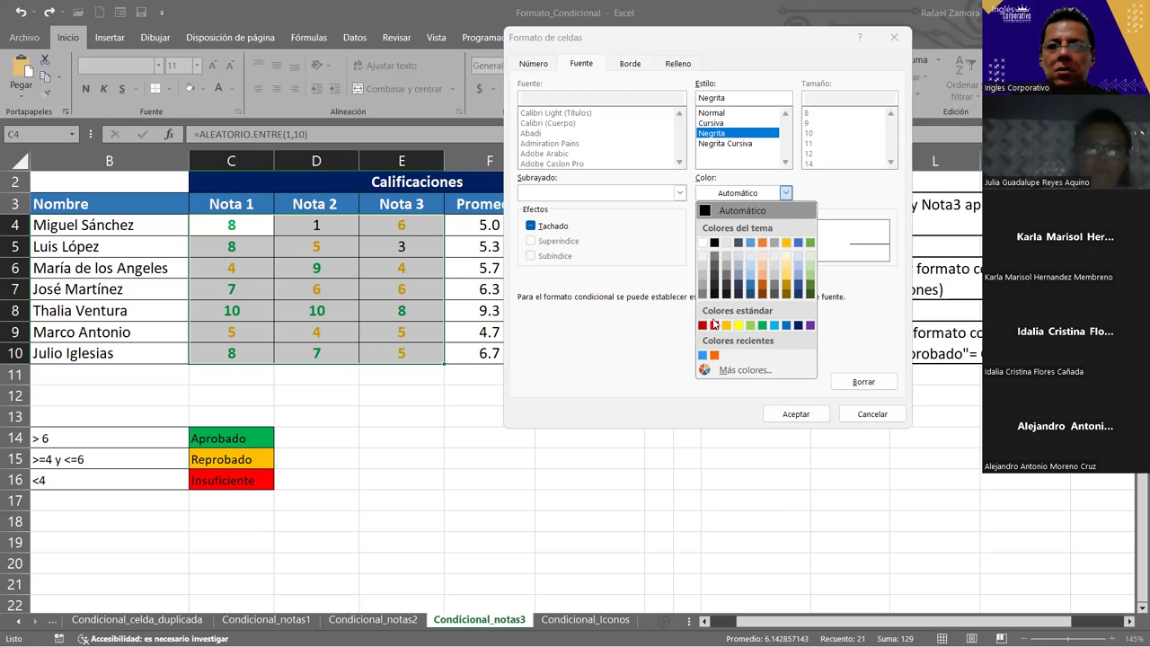
left_click(713, 325)
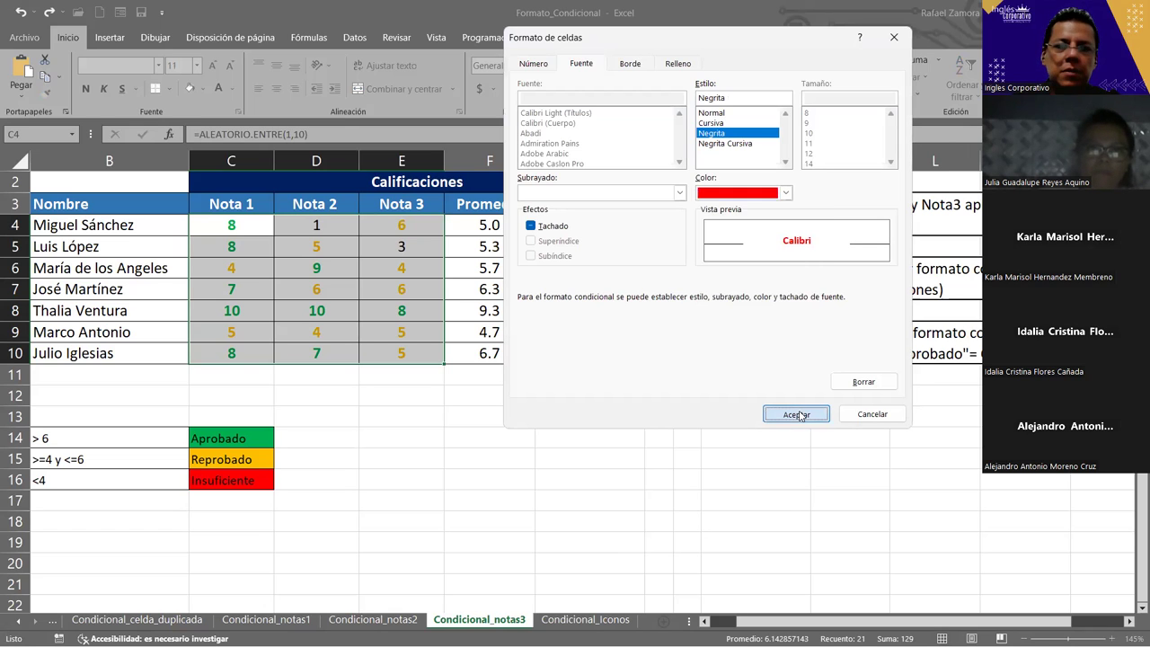
left_click(796, 413)
left_click(814, 362)
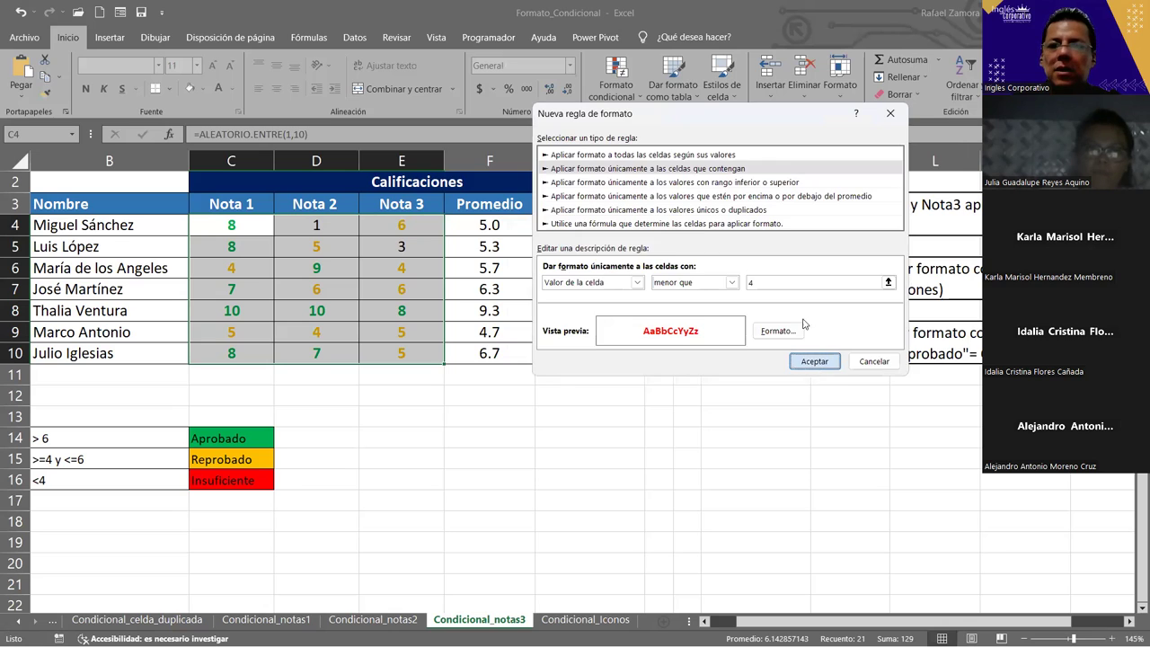
left_click(938, 350)
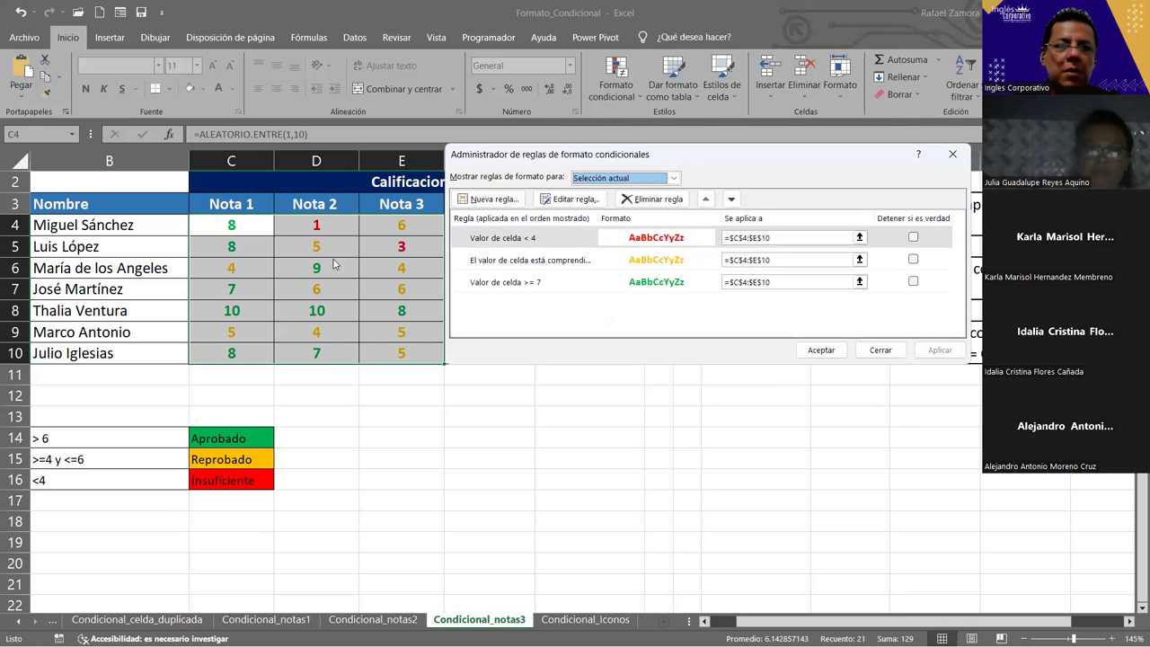
left_click(835, 350)
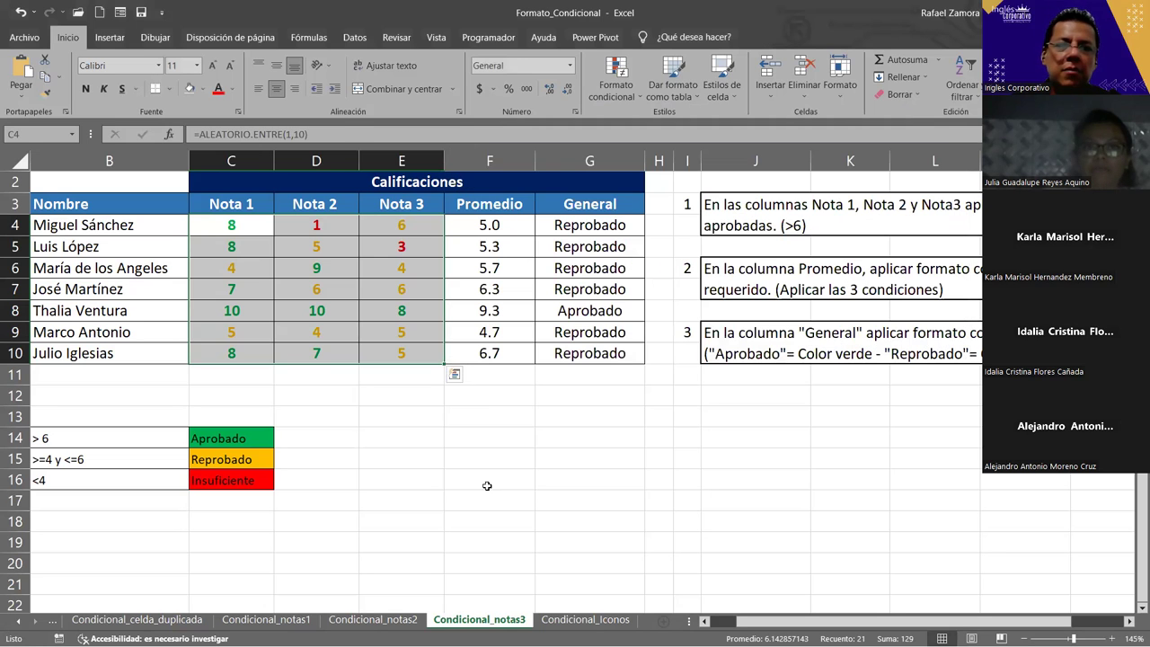
left_click(490, 478)
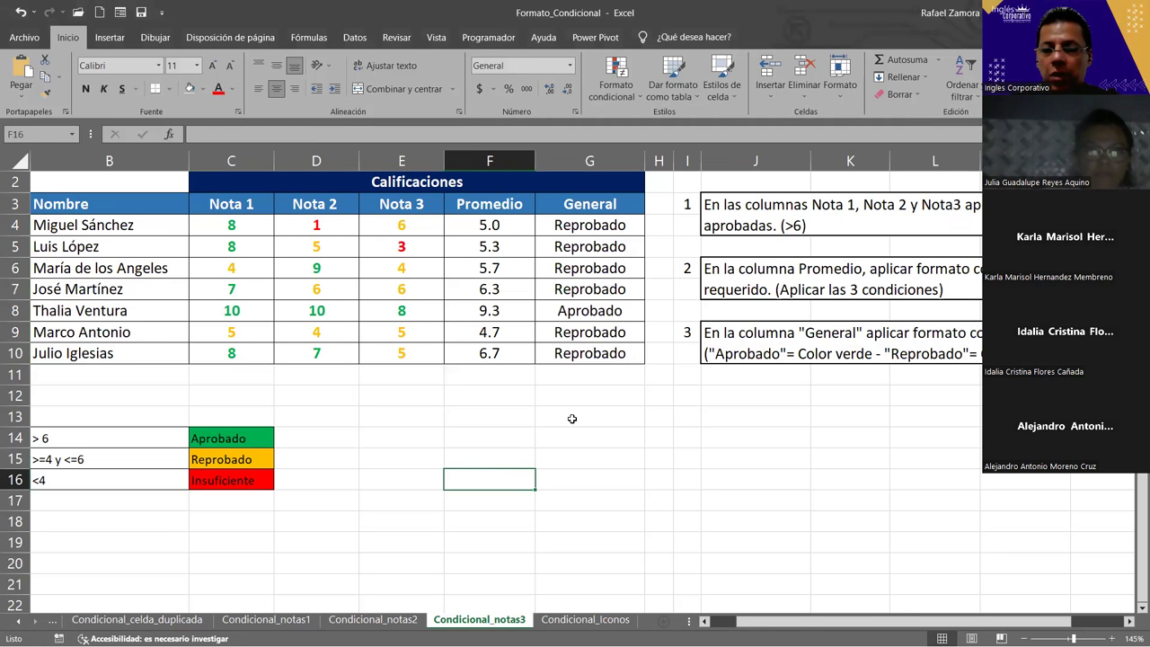
left_click(544, 434)
left_click(498, 435)
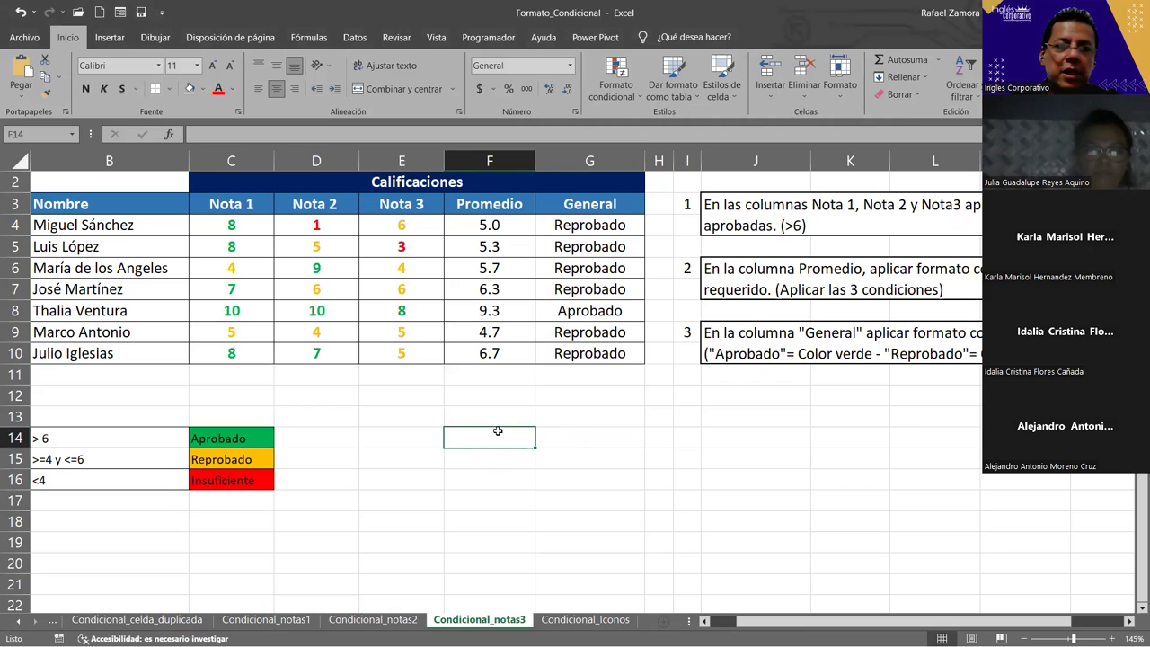
key("F9")
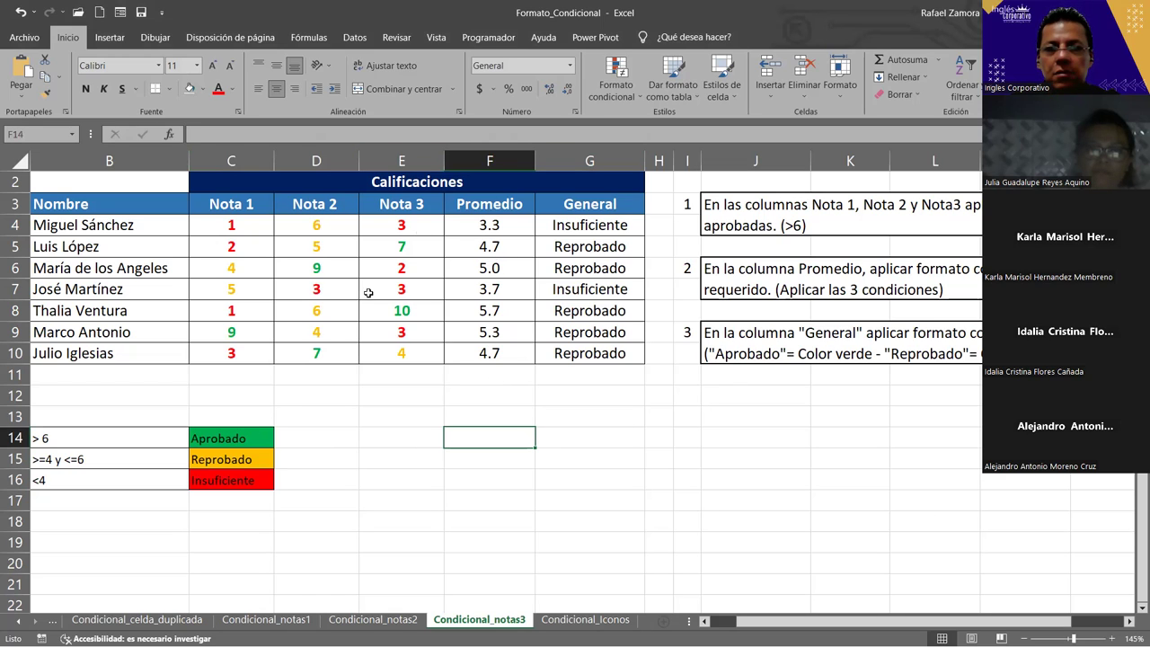
key("F9")
key("F9")
key("F9")
key("F9")
key("F9")
key("F9")
key("F9")
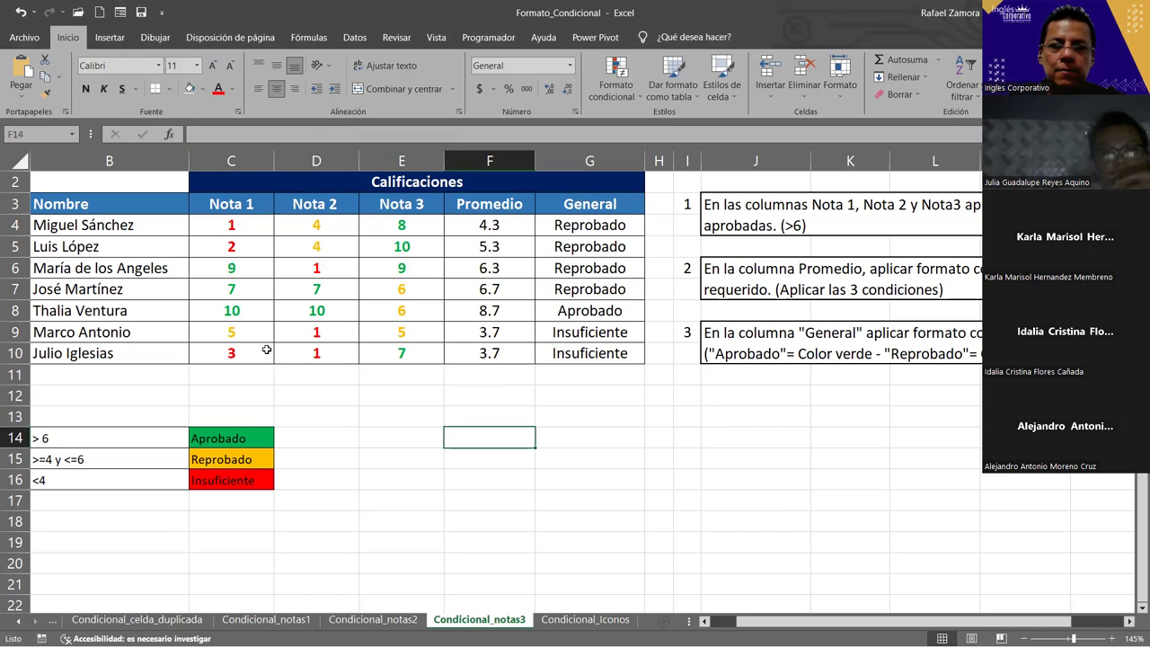
left_click(564, 438)
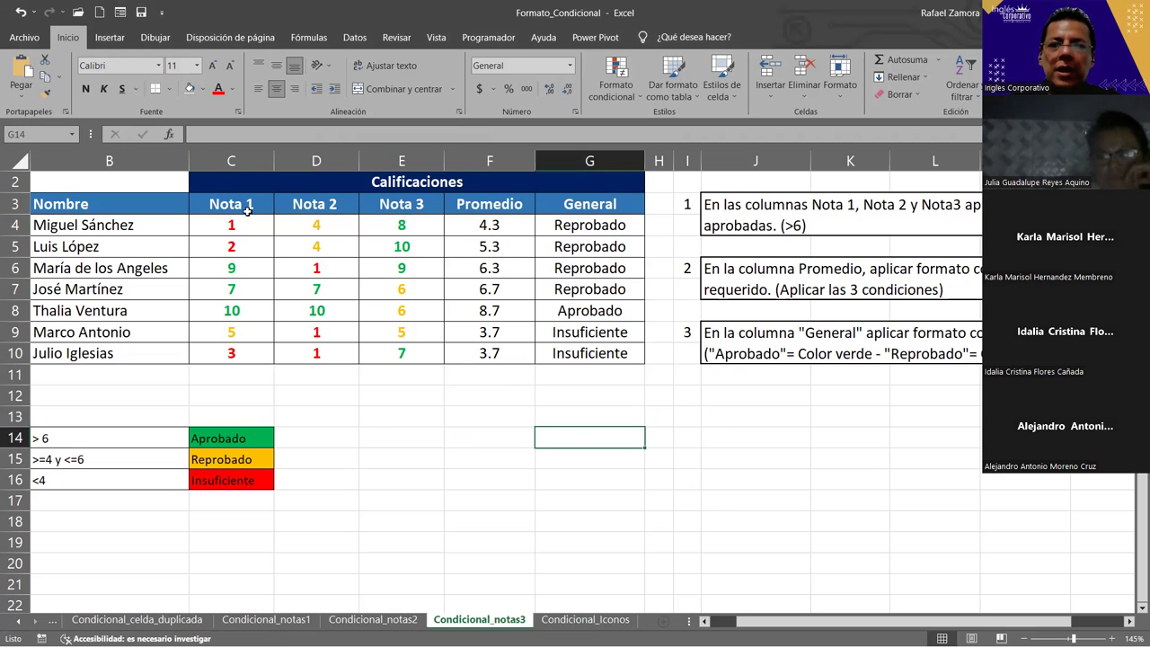
left_click_drag(226, 227, 404, 353)
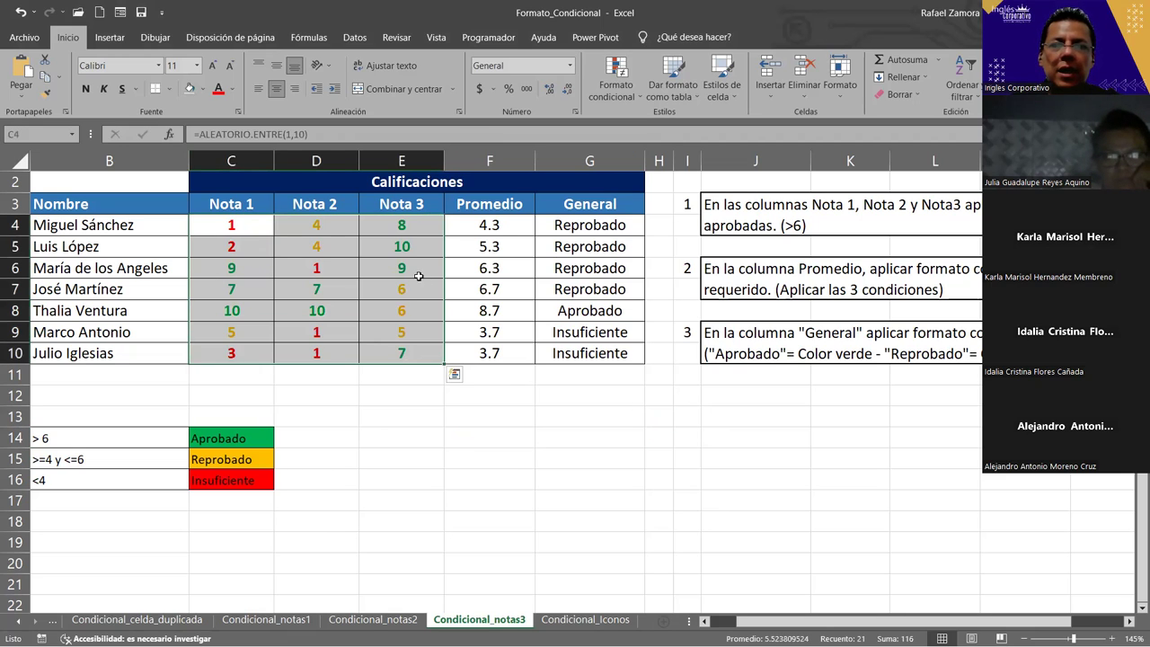
left_click(474, 416)
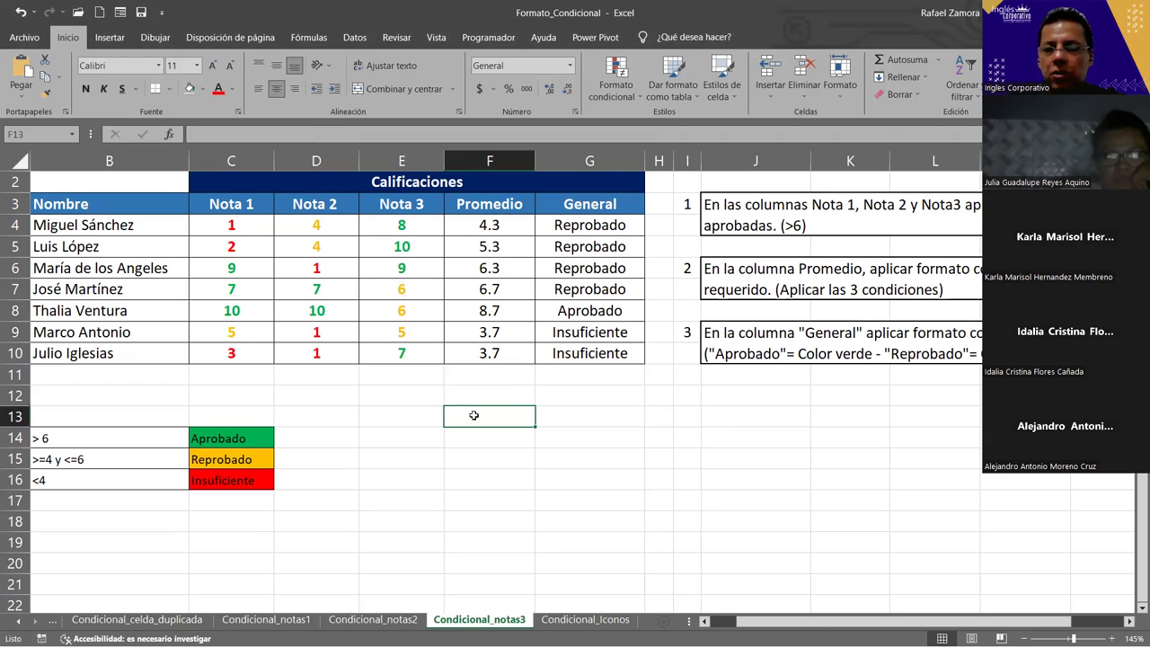
left_click(491, 399)
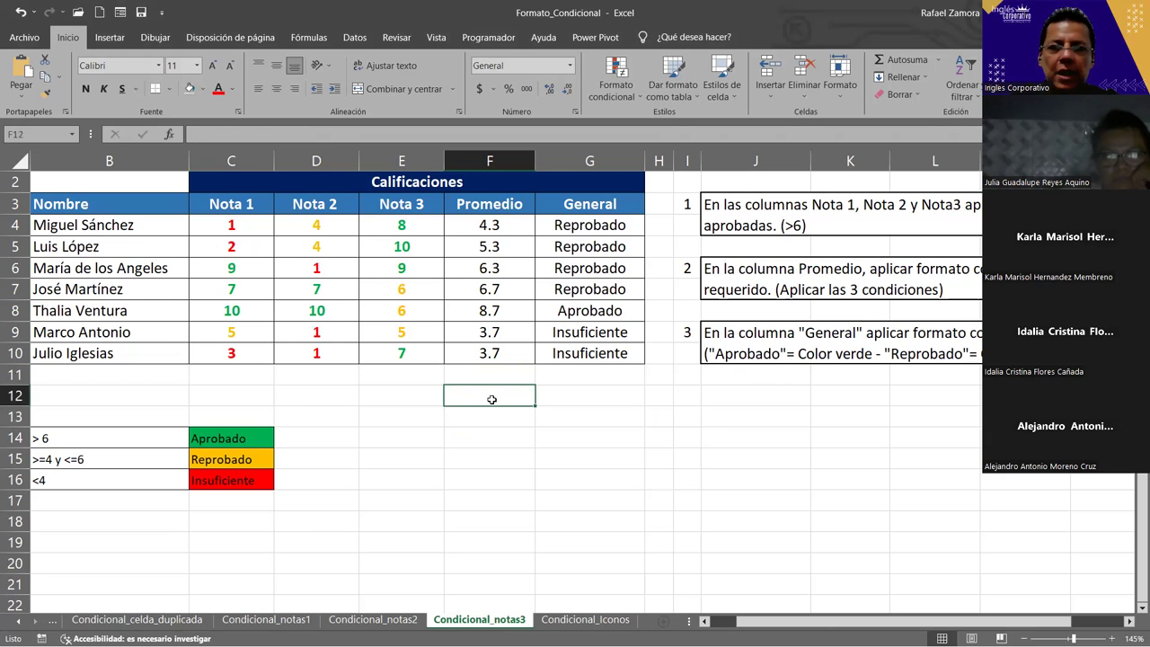
left_click(415, 435)
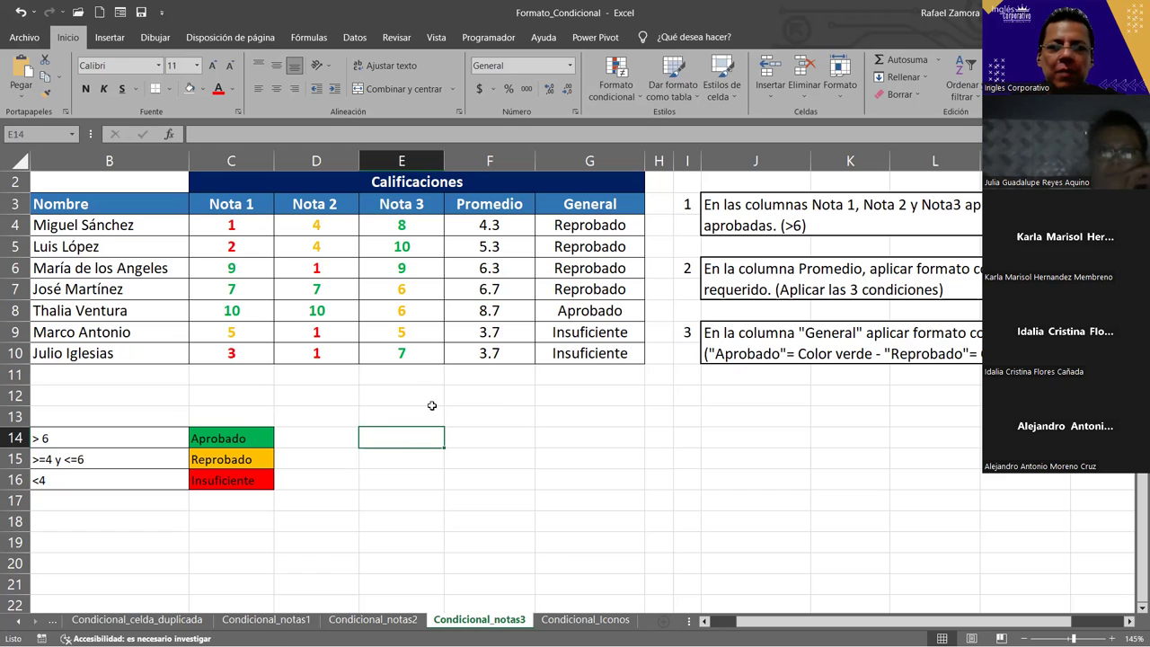
Enter ALEATORIO and ALEATORIO.ENTRE in cells C23 and C24.
scroll(432, 406, "down", 1)
scroll(437, 434, "down", 1)
scroll(437, 434, "down", 1)
scroll(437, 411, "down", 1)
scroll(401, 367, "down", 2)
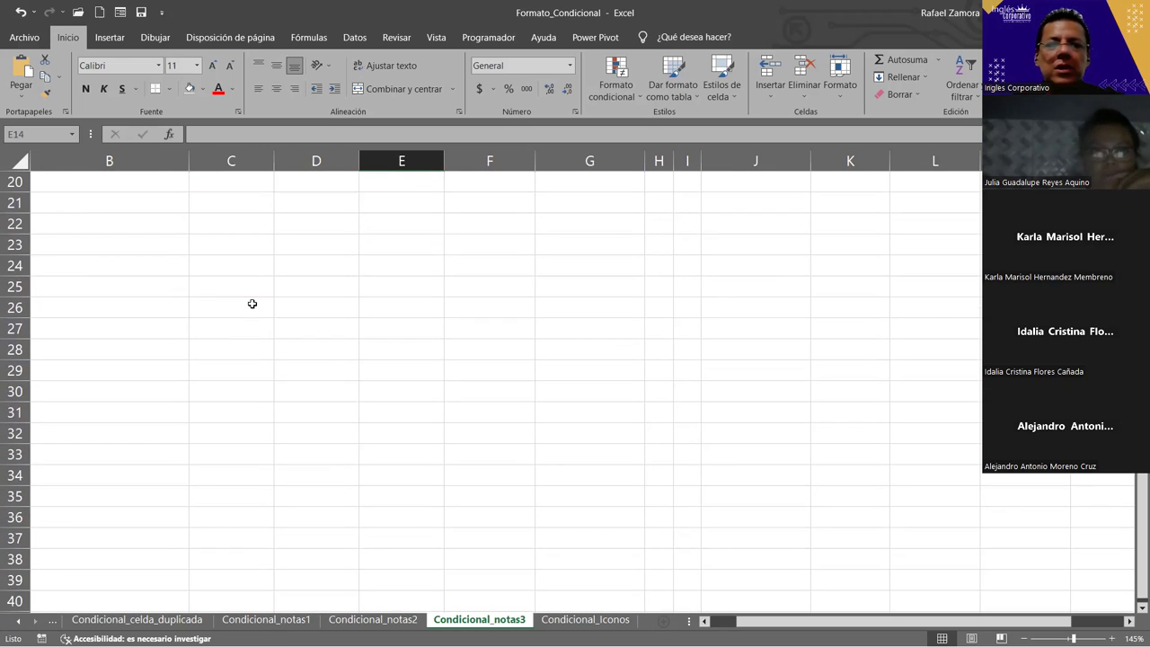
left_click(243, 246)
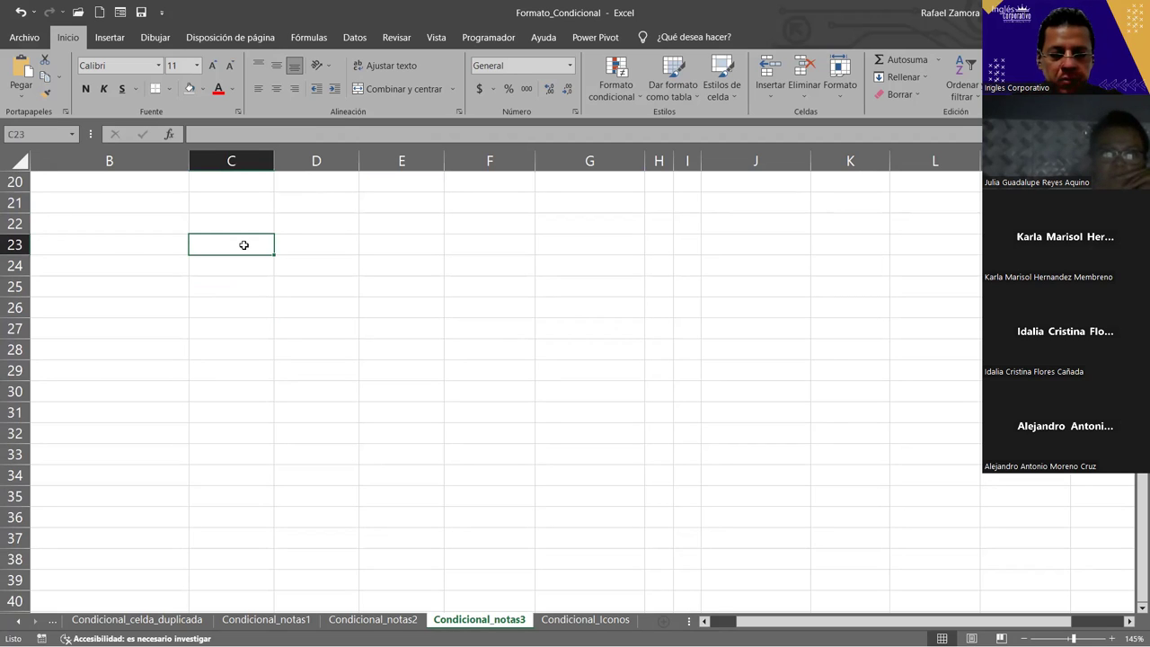
double_click(243, 246)
type("AT")
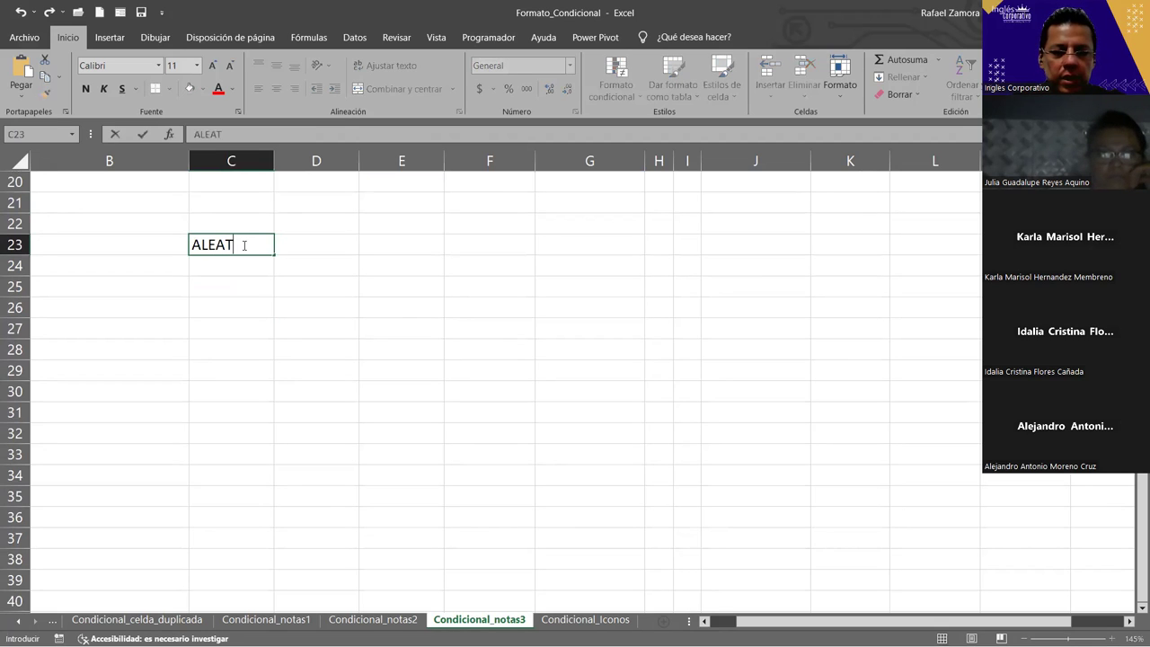
type("ORIO")
key("Return")
type("ALEATORIO.ENTRE")
key("Return")
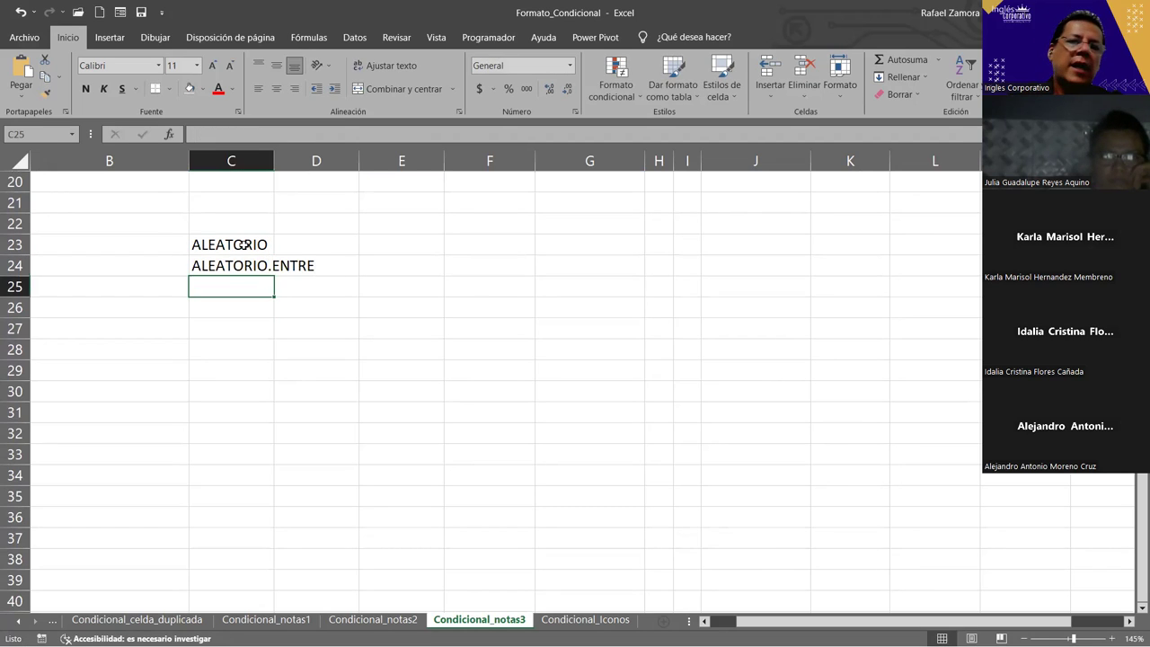
Apply Todos los bordes to cells E23:E24.
left_click_drag(410, 236, 410, 257)
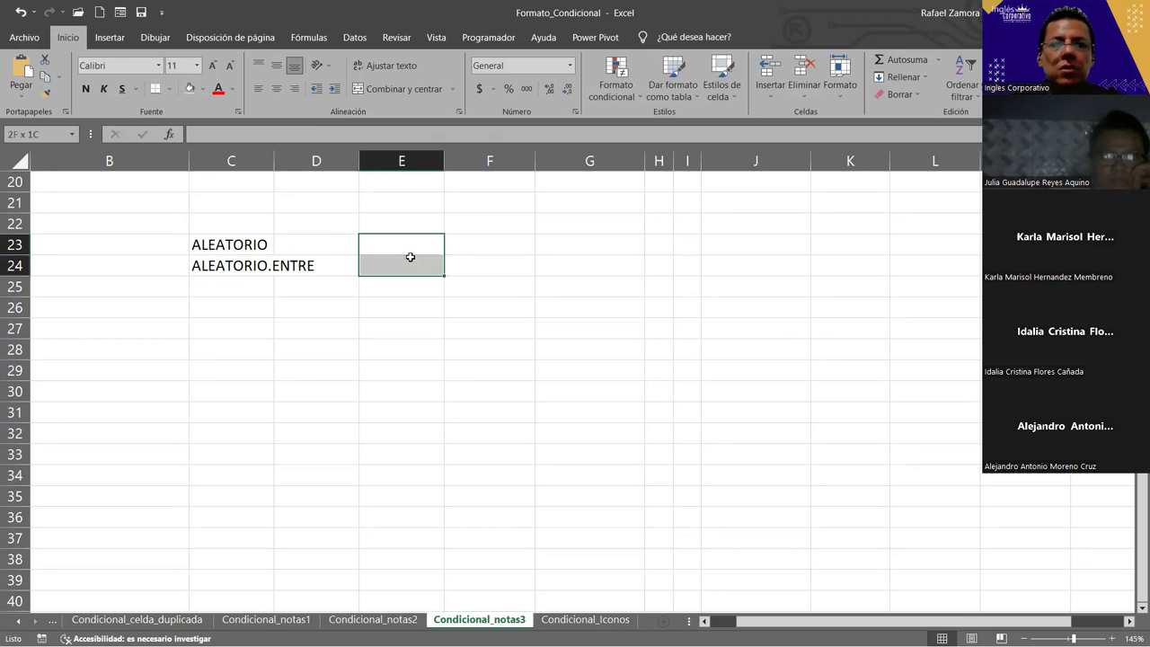
left_click(169, 89)
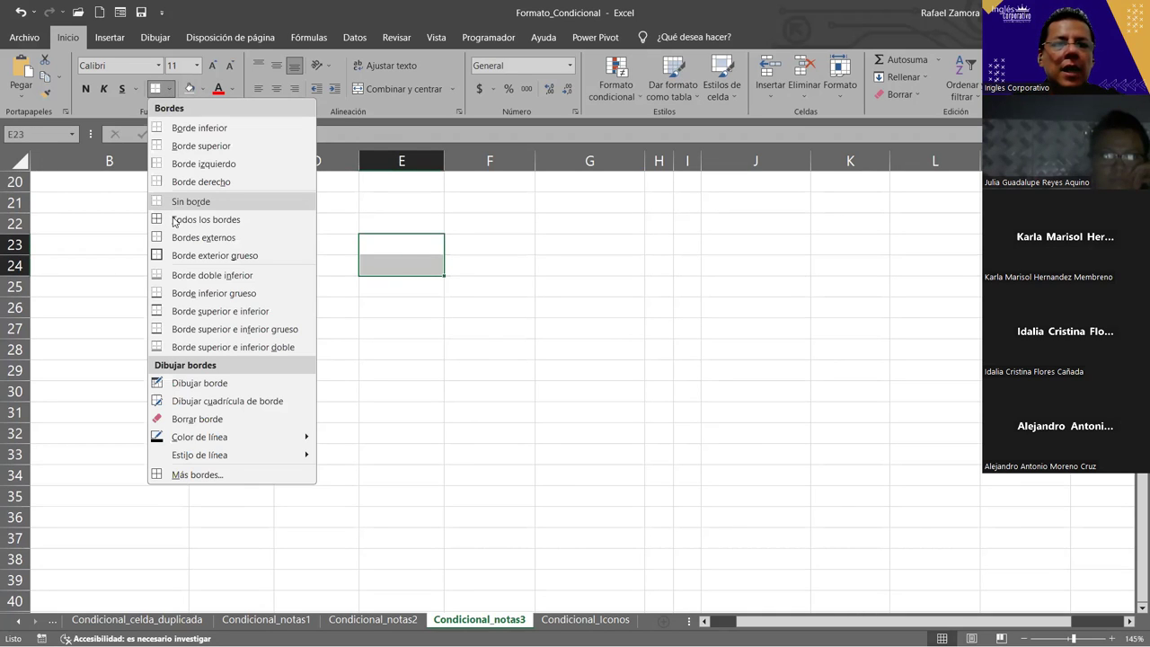
left_click(193, 220)
left_click(280, 245)
Enter the English names RAND and RANBW in G23:G24.
left_click(394, 244)
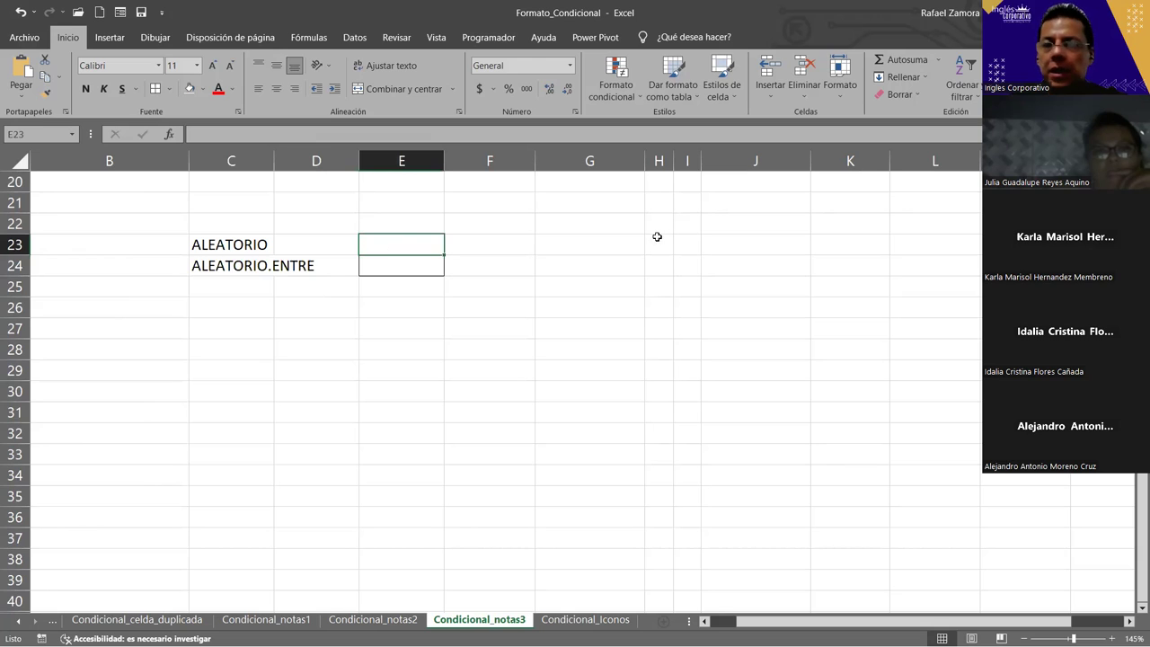
left_click(558, 242)
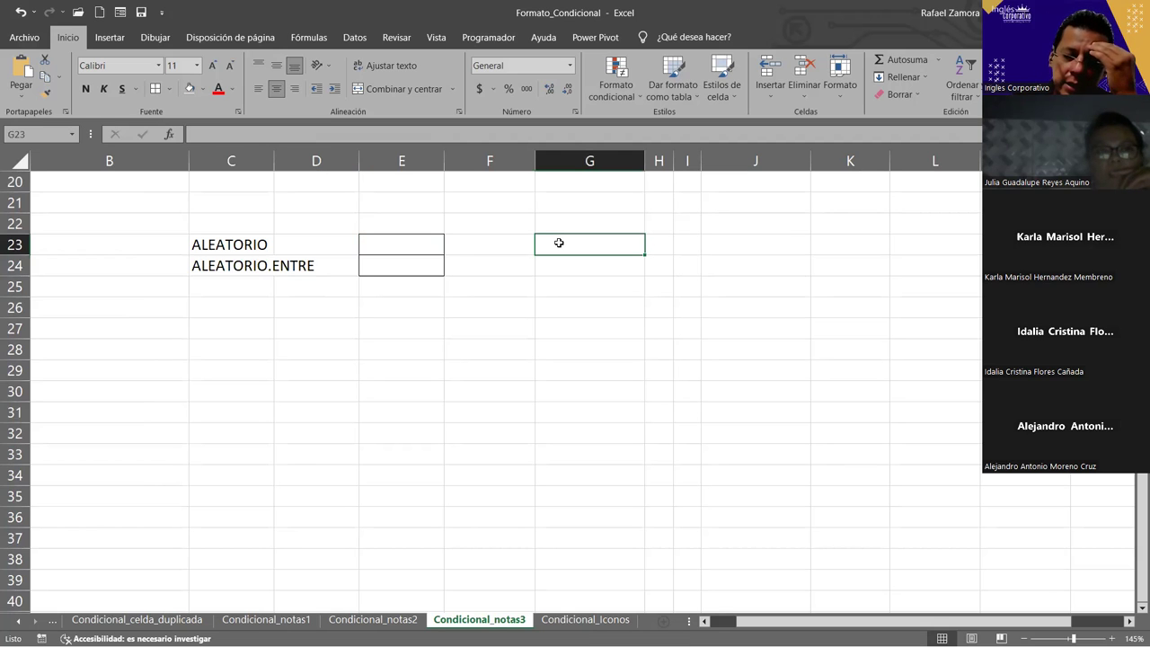
type("RAND")
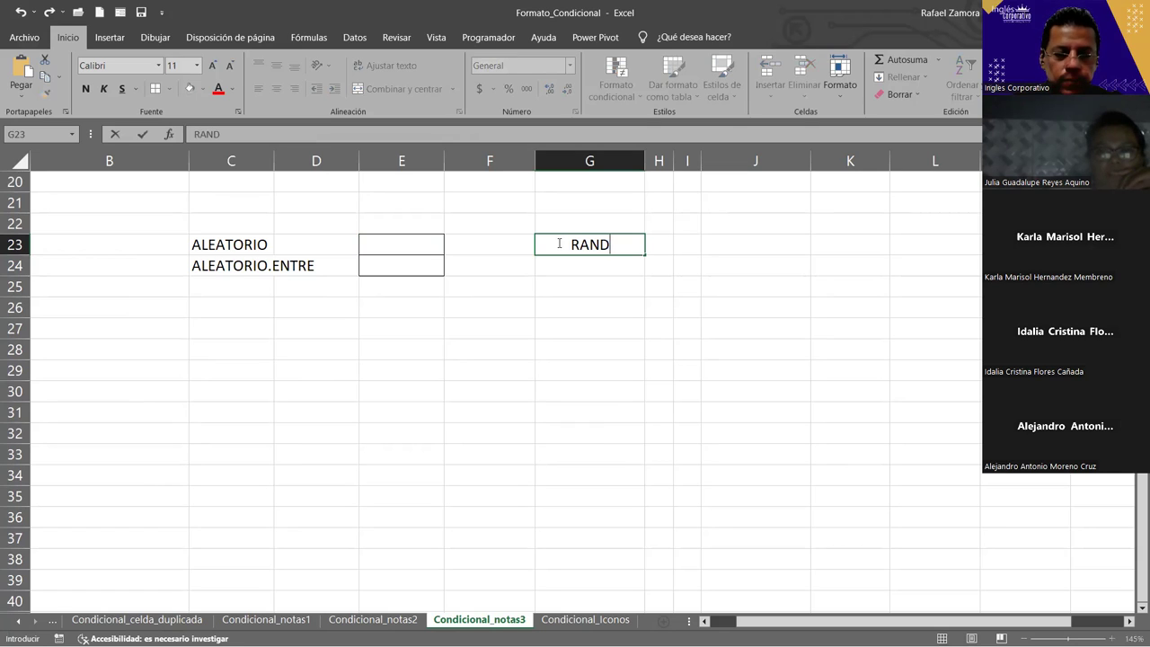
type("M")
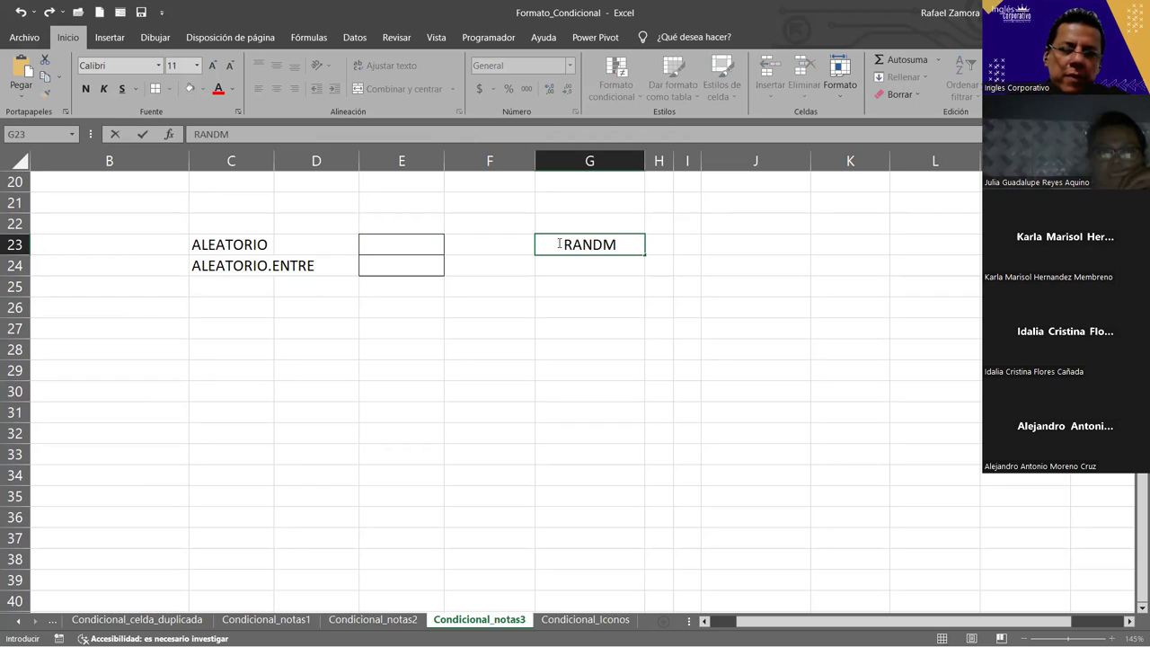
key("BackSpace")
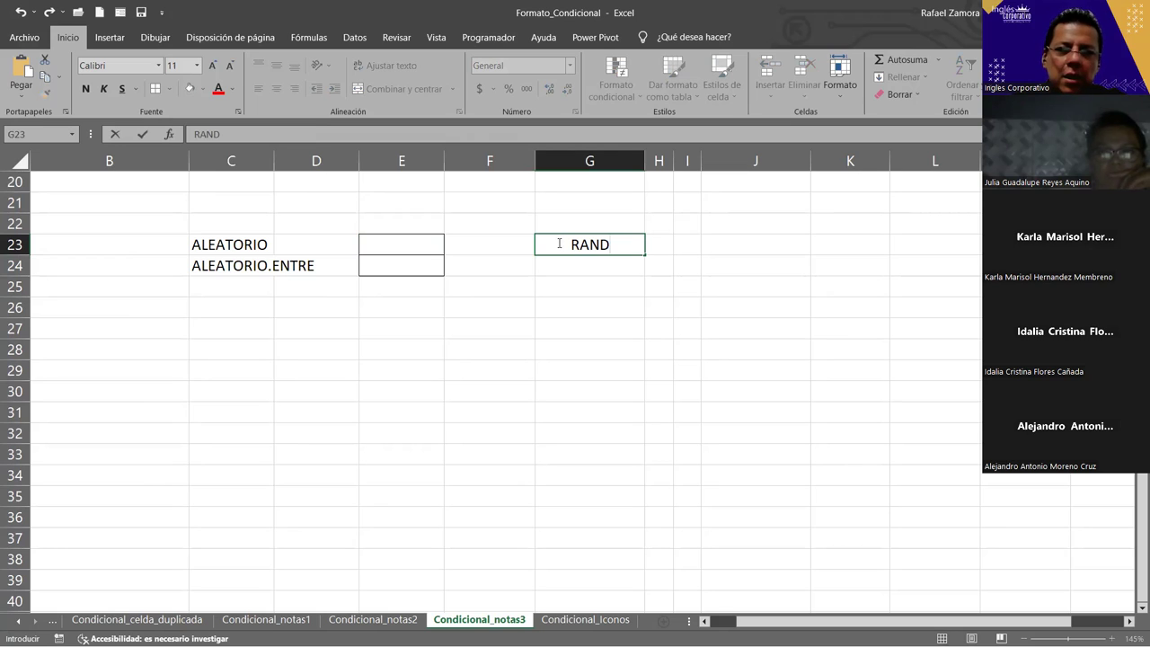
key("Return")
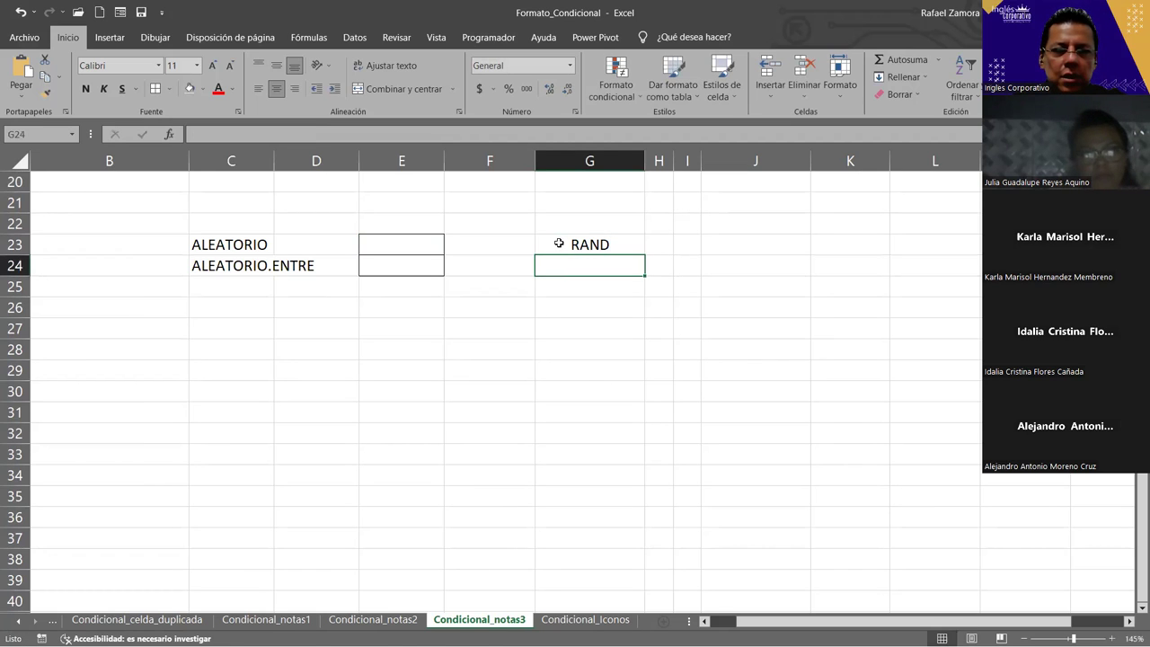
type("RAN")
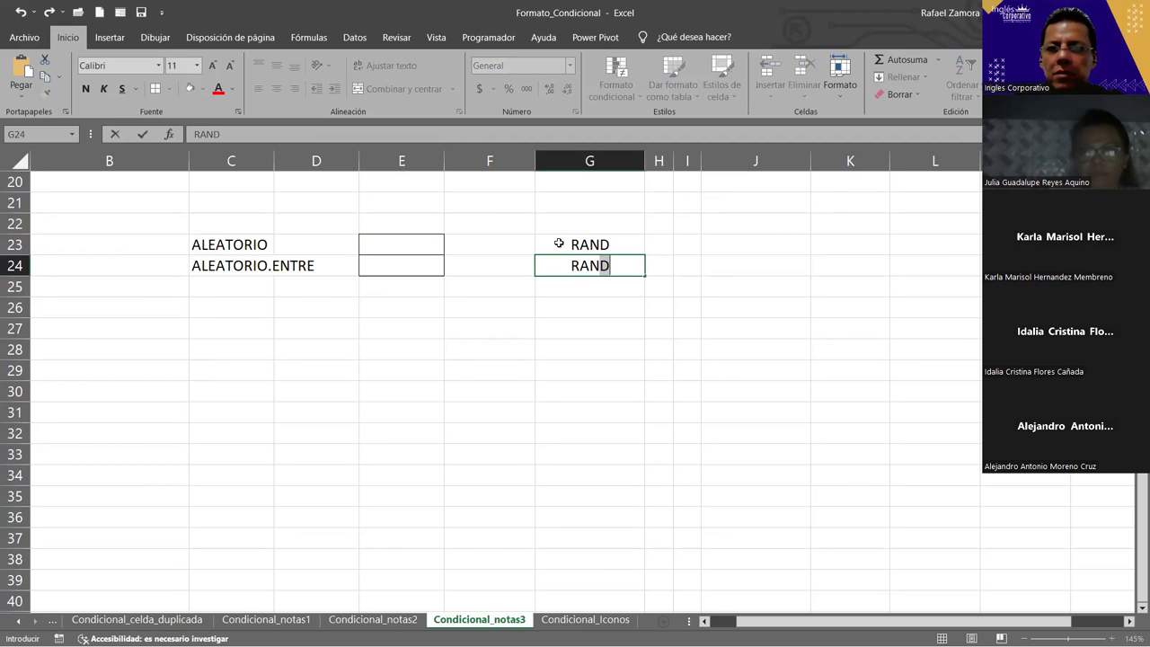
type("BT")
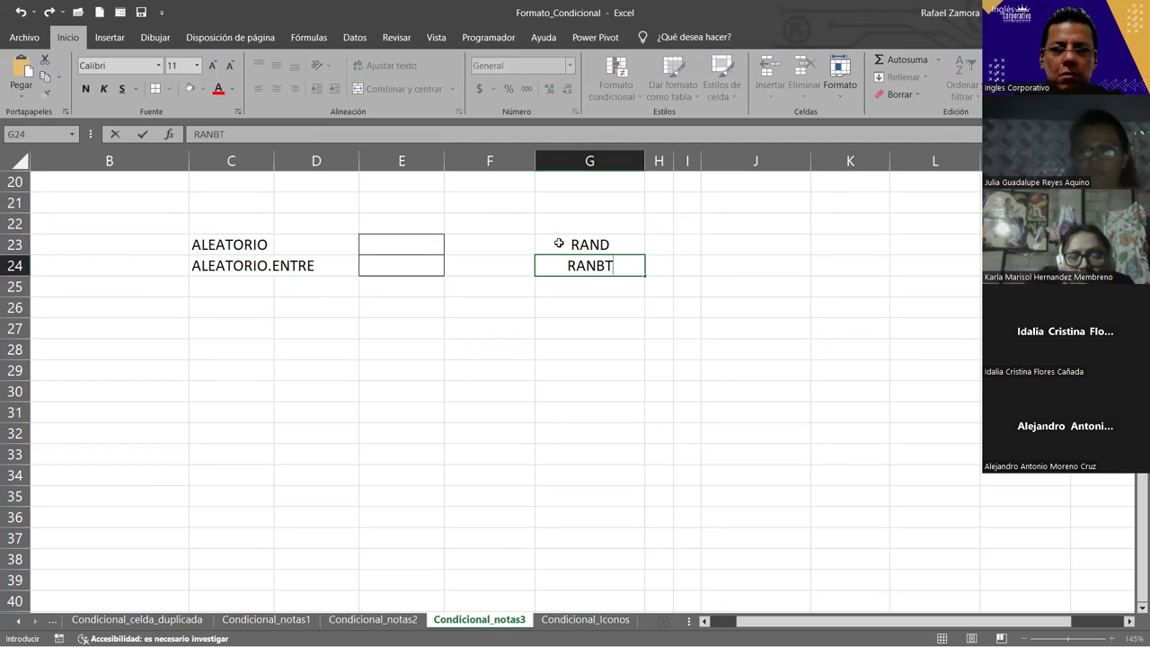
key("BackSpace")
type("TW")
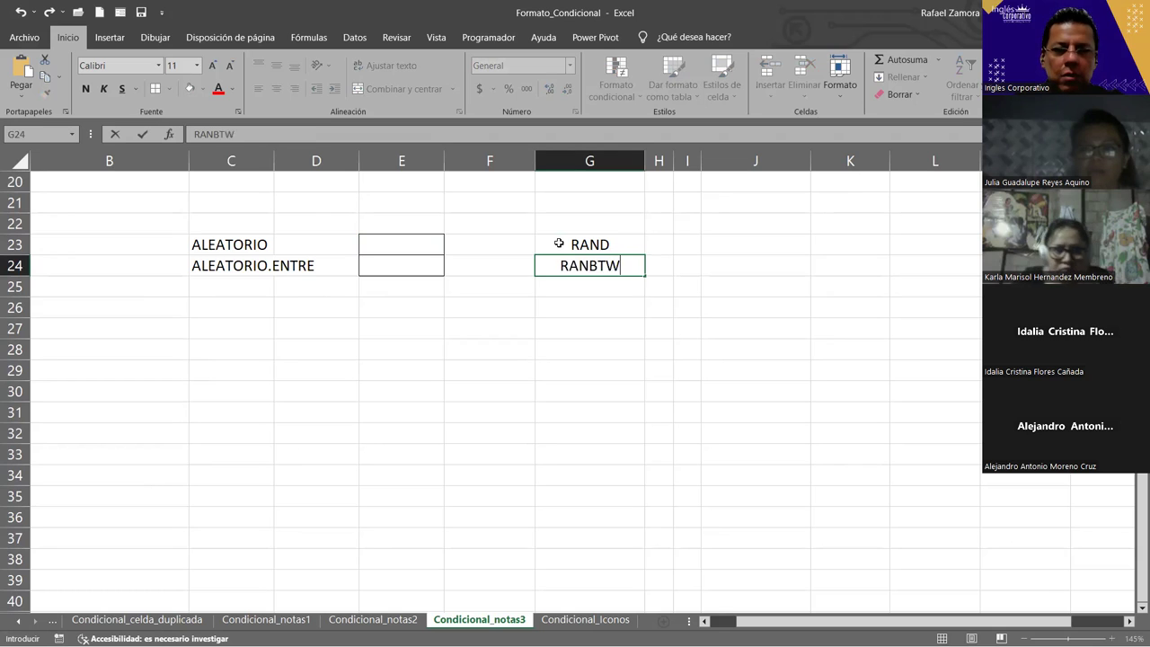
key("BackSpace")
key("BackSpace")
type("W")
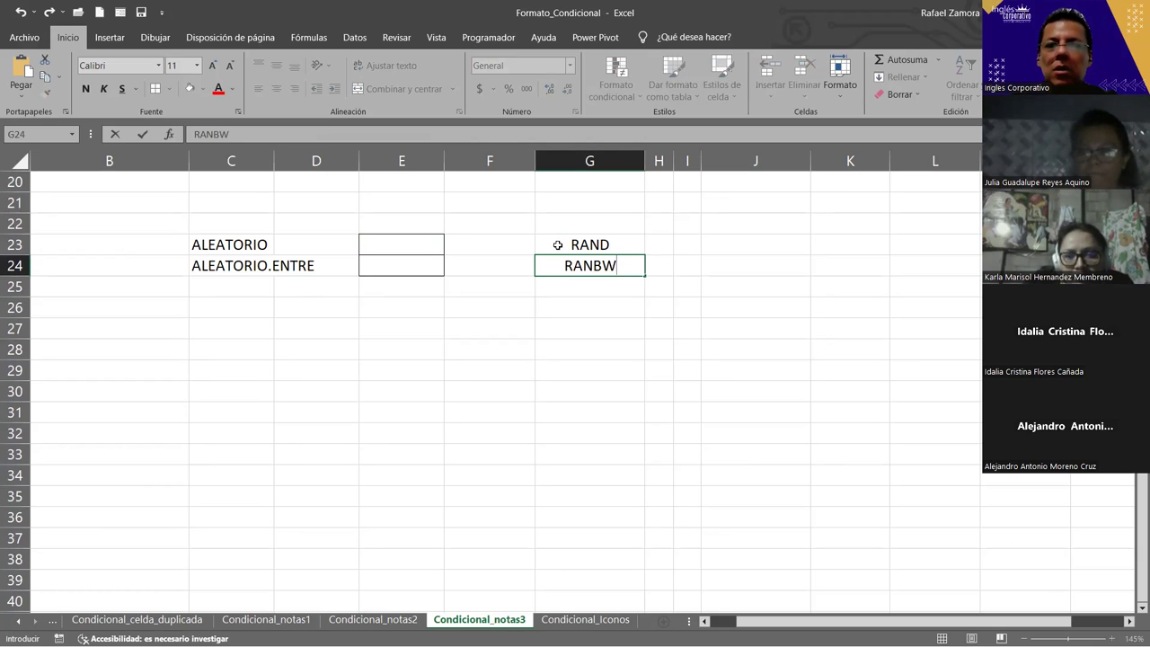
left_click(589, 266)
left_click(491, 327)
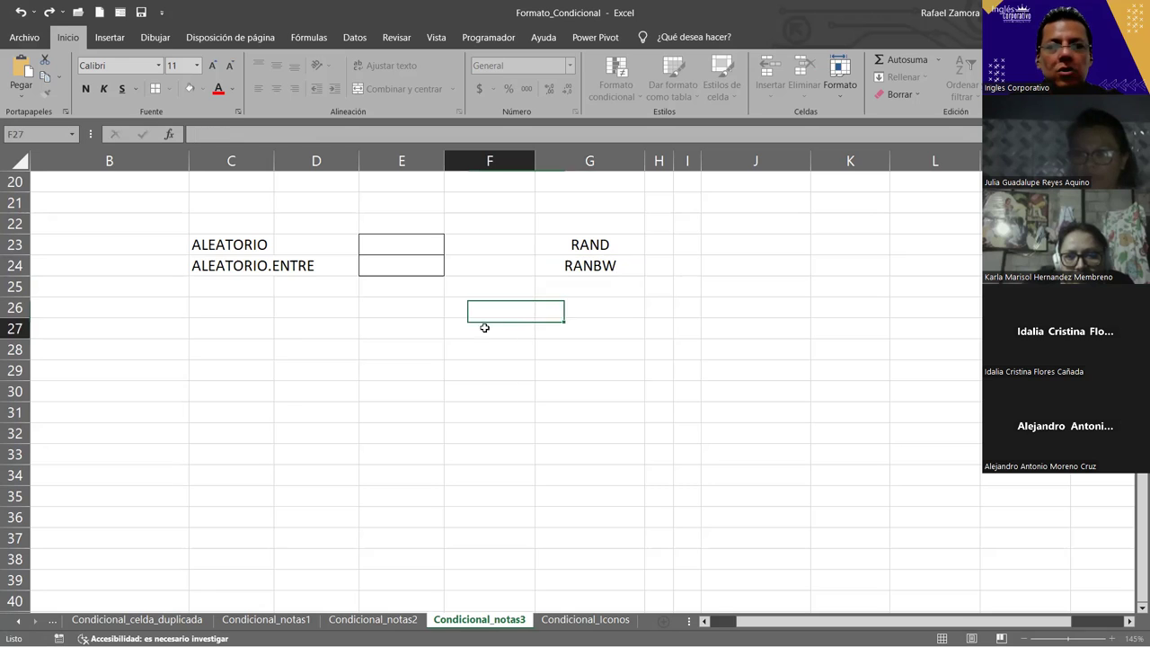
left_click(366, 248)
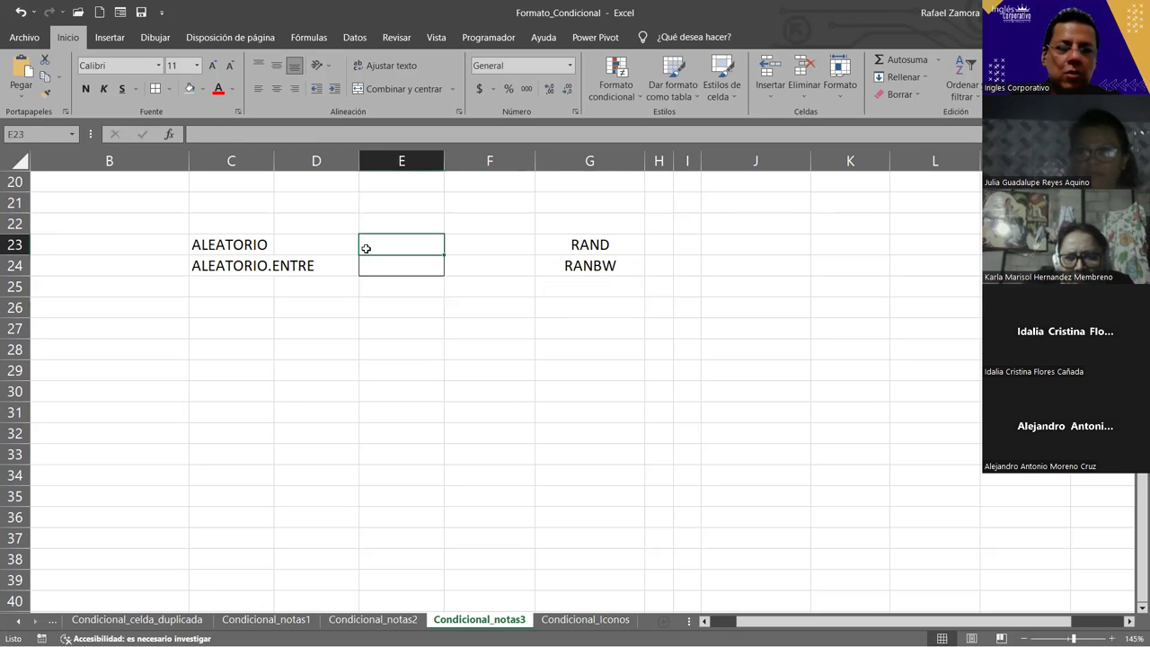
type("=ALET")
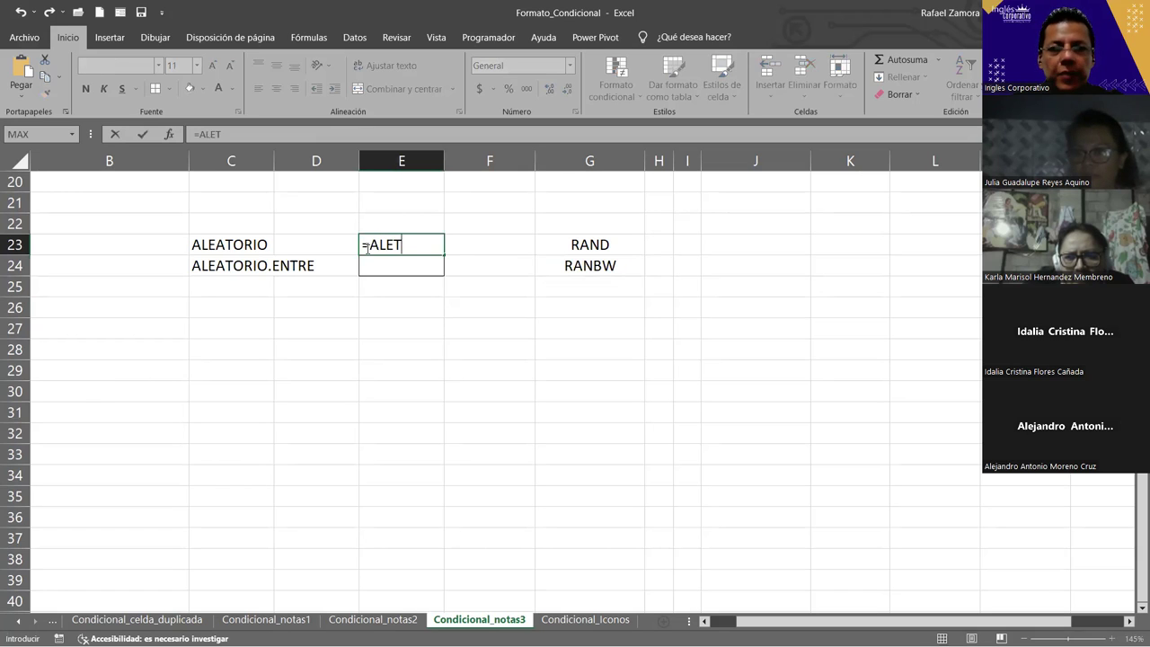
key("BackSpace")
key("Tab")
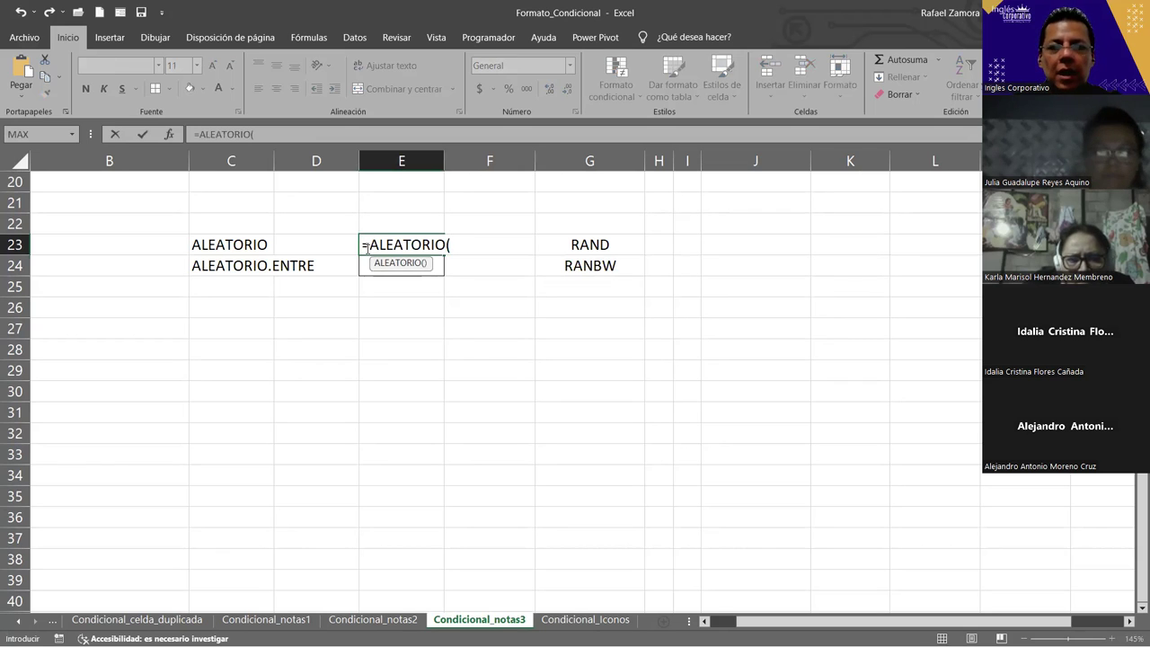
type(")")
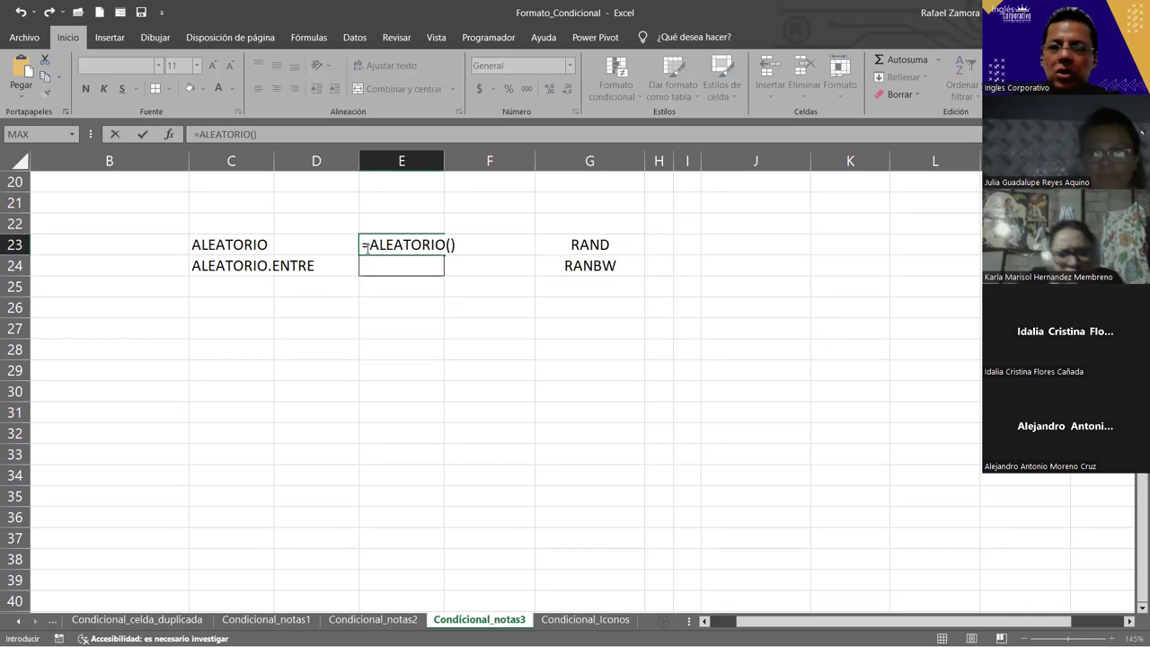
key("Return")
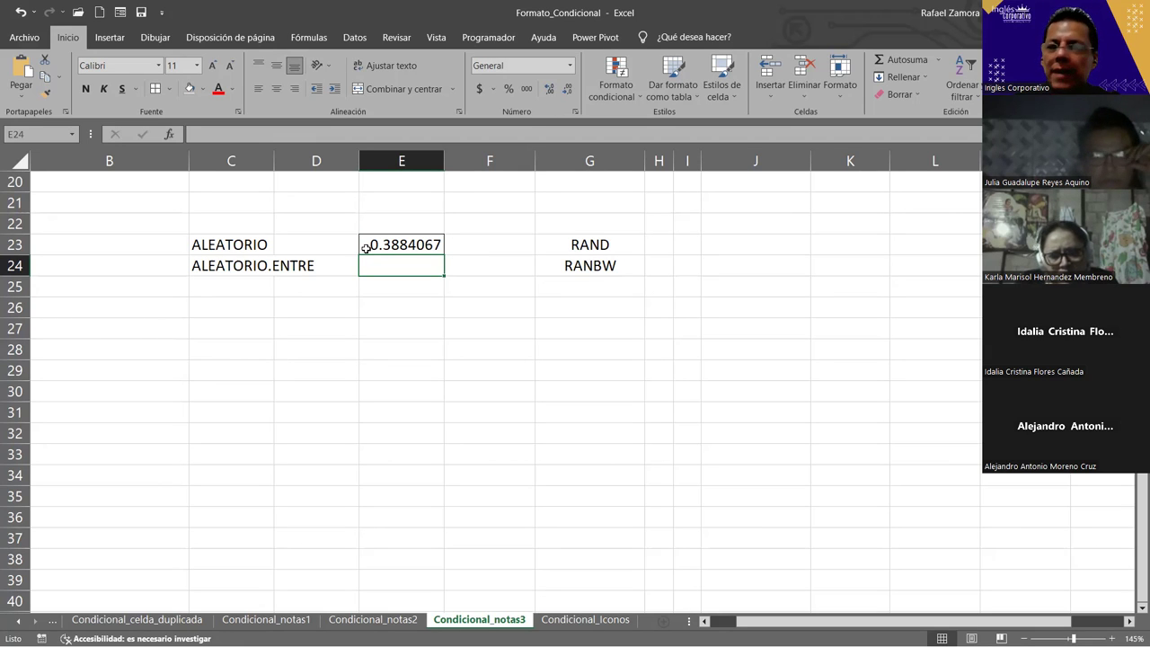
key("Down")
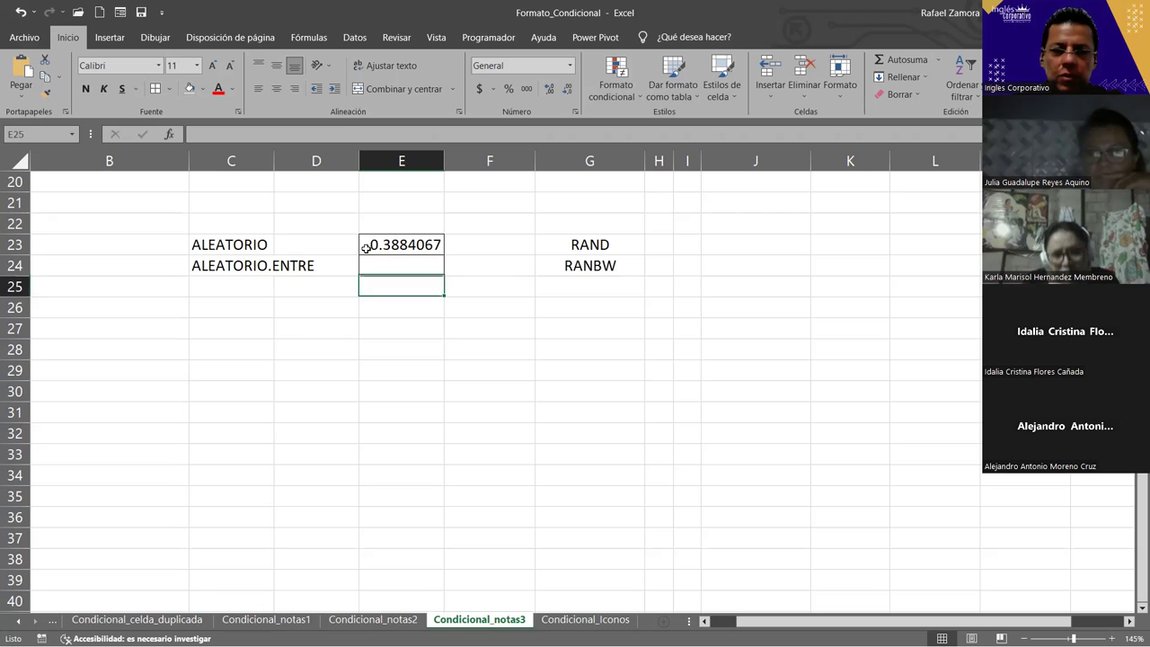
key("Down")
key("Down")
key("Down")
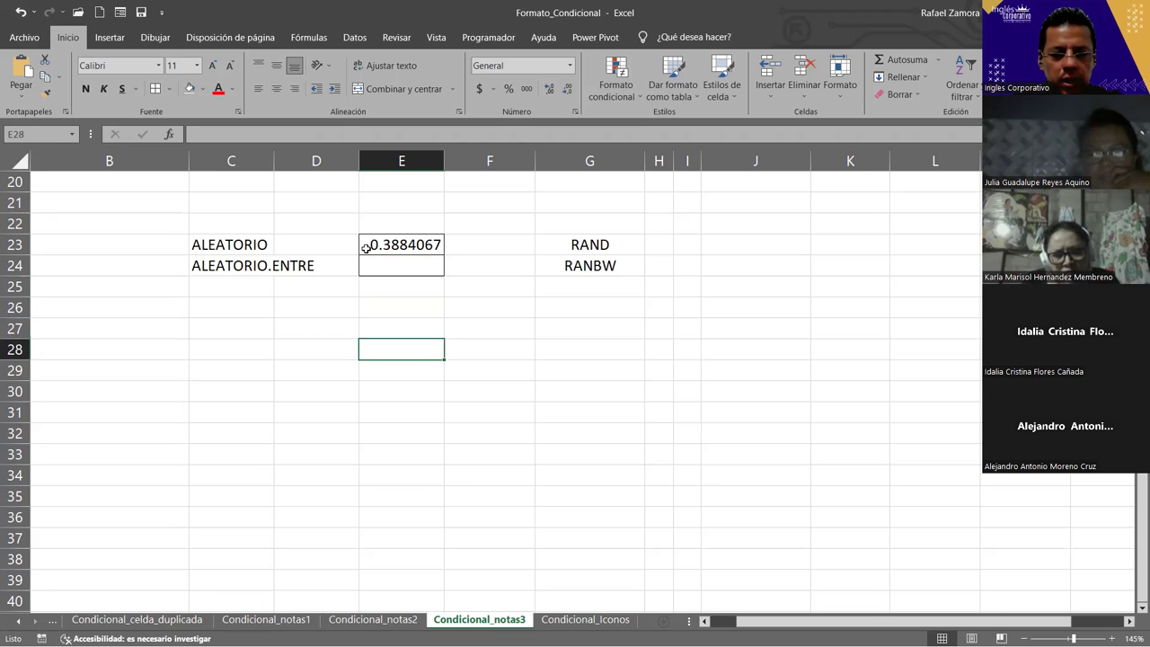
type("EXCEL")
key("Return")
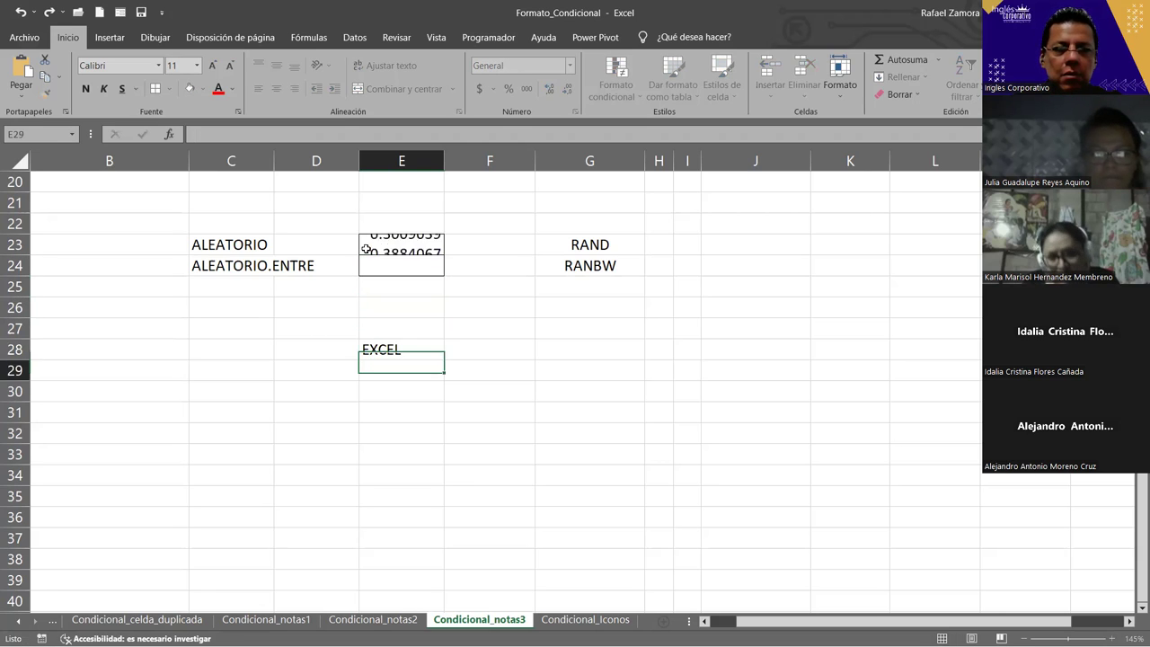
type("100")
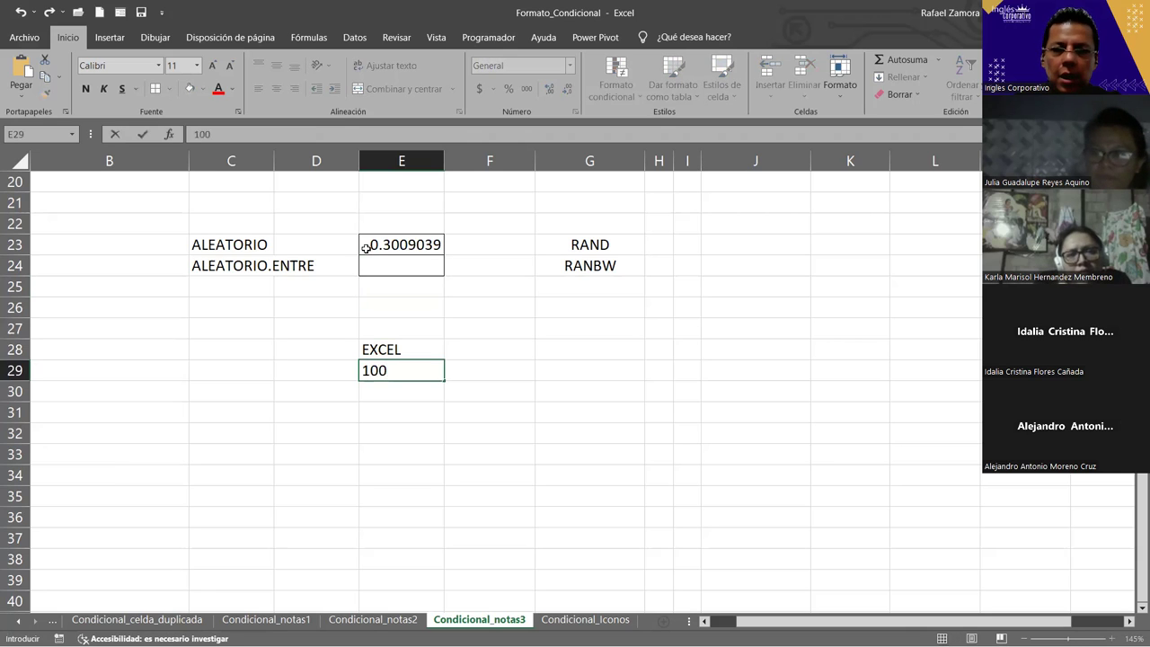
key("Return")
key("Up")
key("Delete")
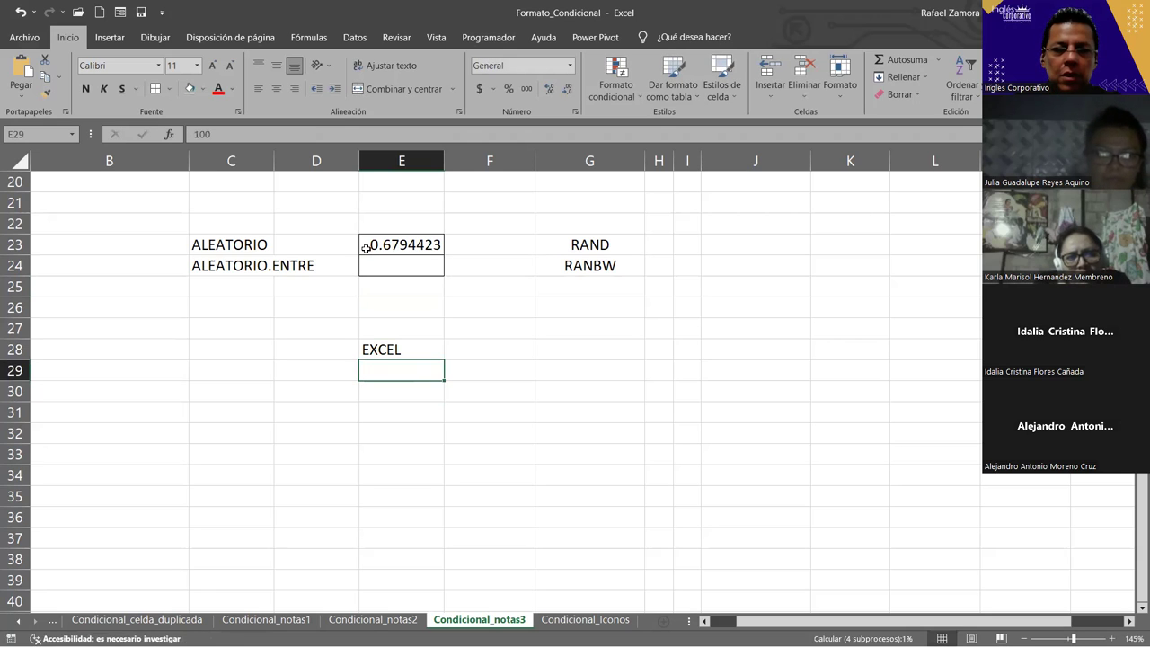
key("Up")
key("Delete")
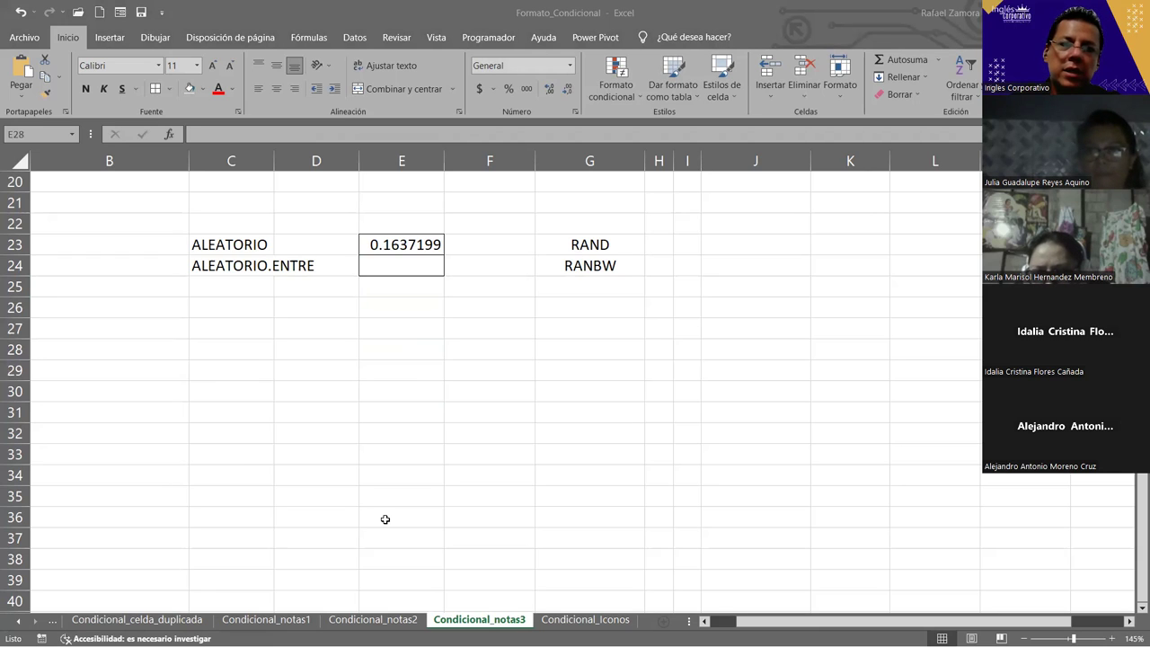
Enter =ALEATORIO.ENTRE(100,500) in E24 and recalculate with F9.
left_click(402, 276)
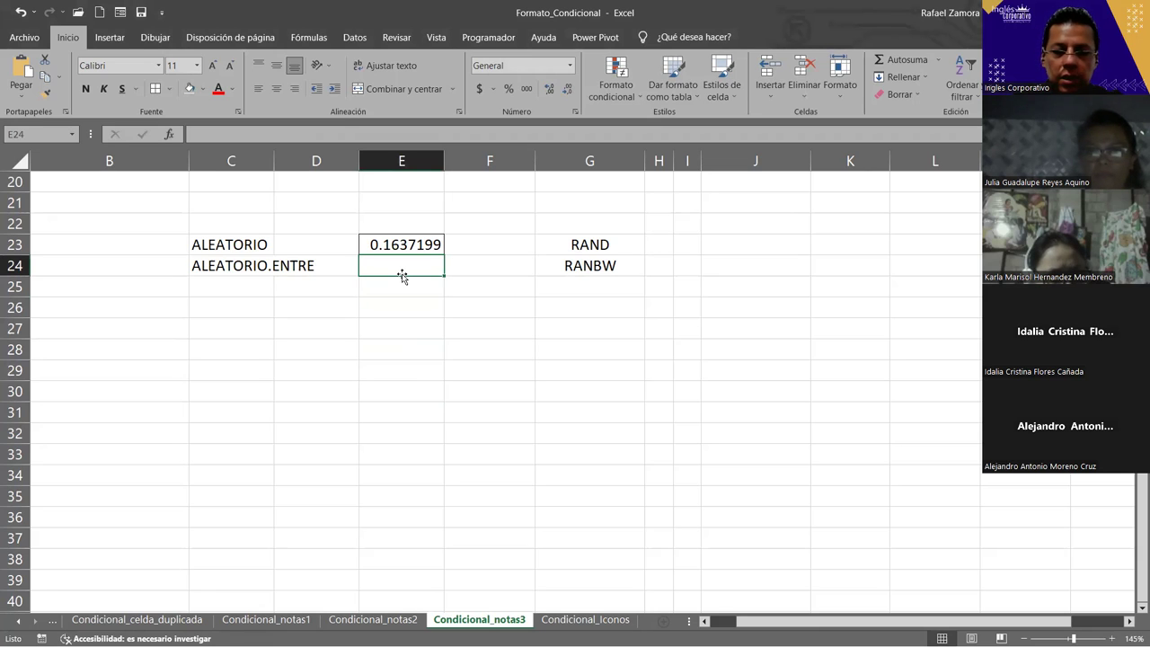
type("=")
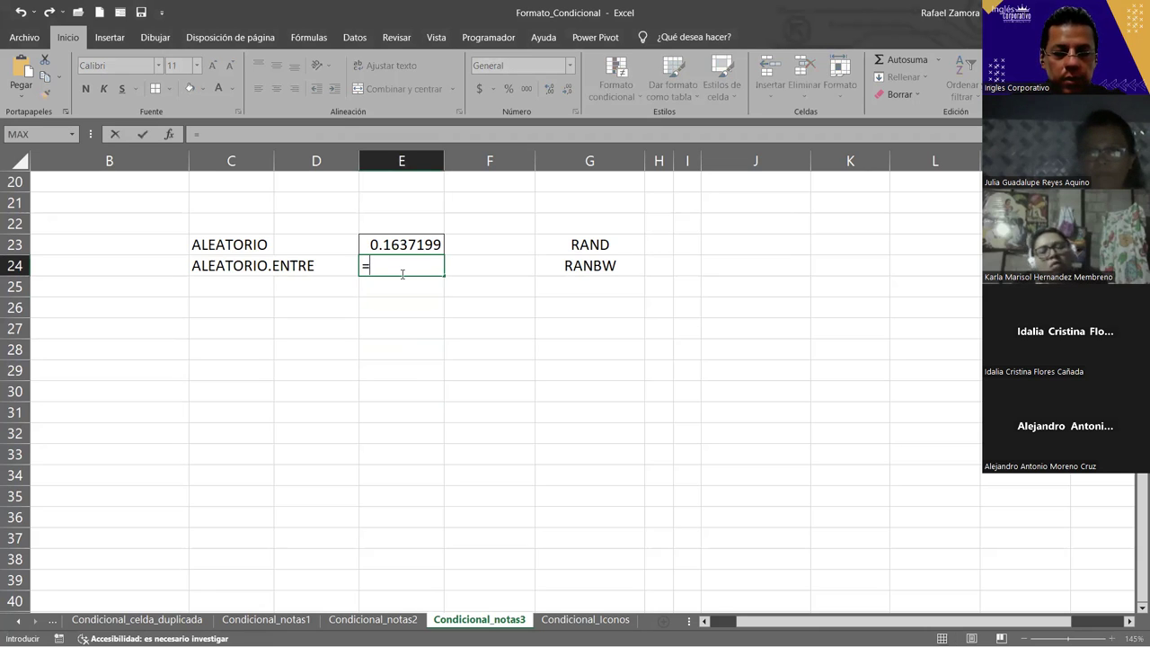
type("ALEA")
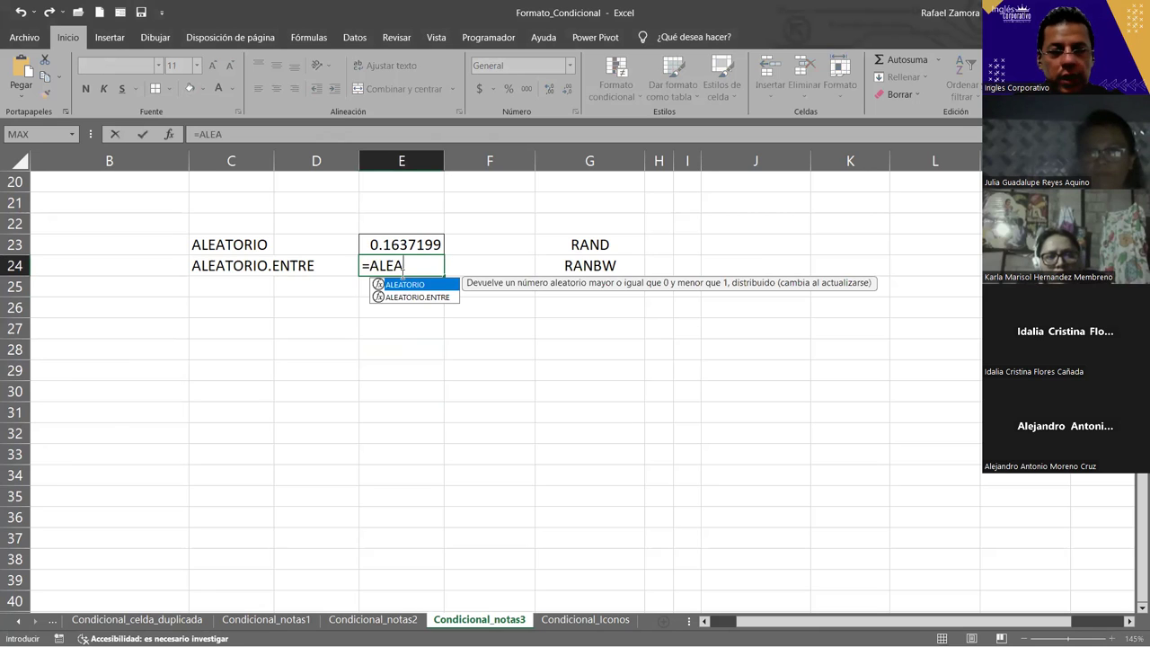
key("Down")
key("Tab")
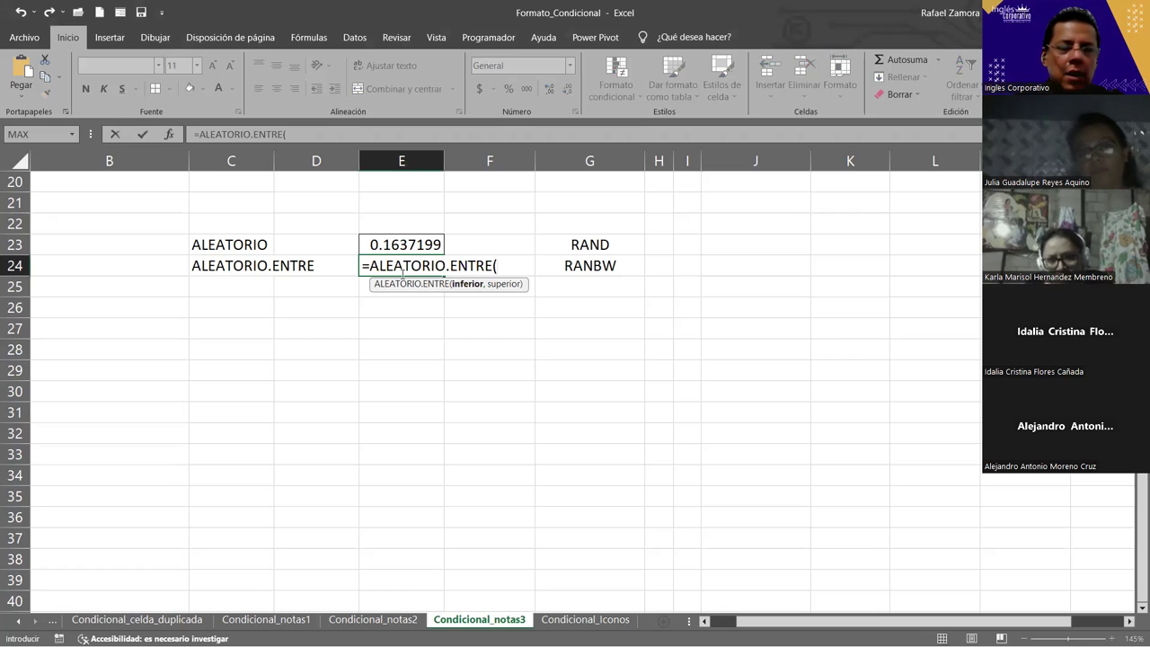
type("10")
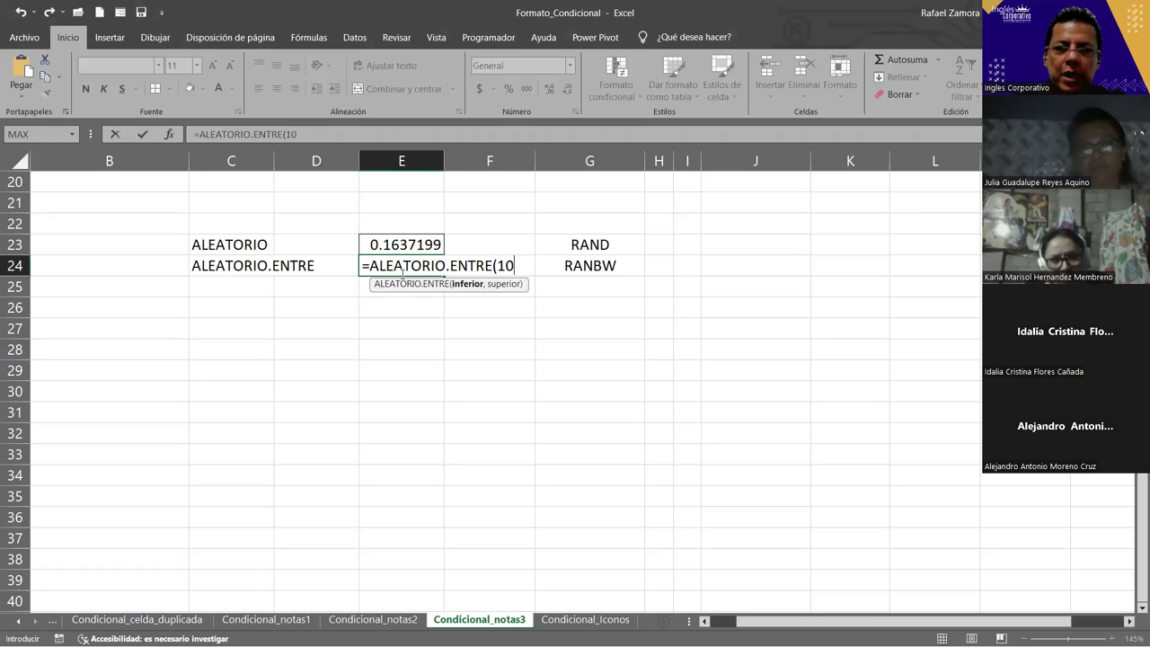
type("0,")
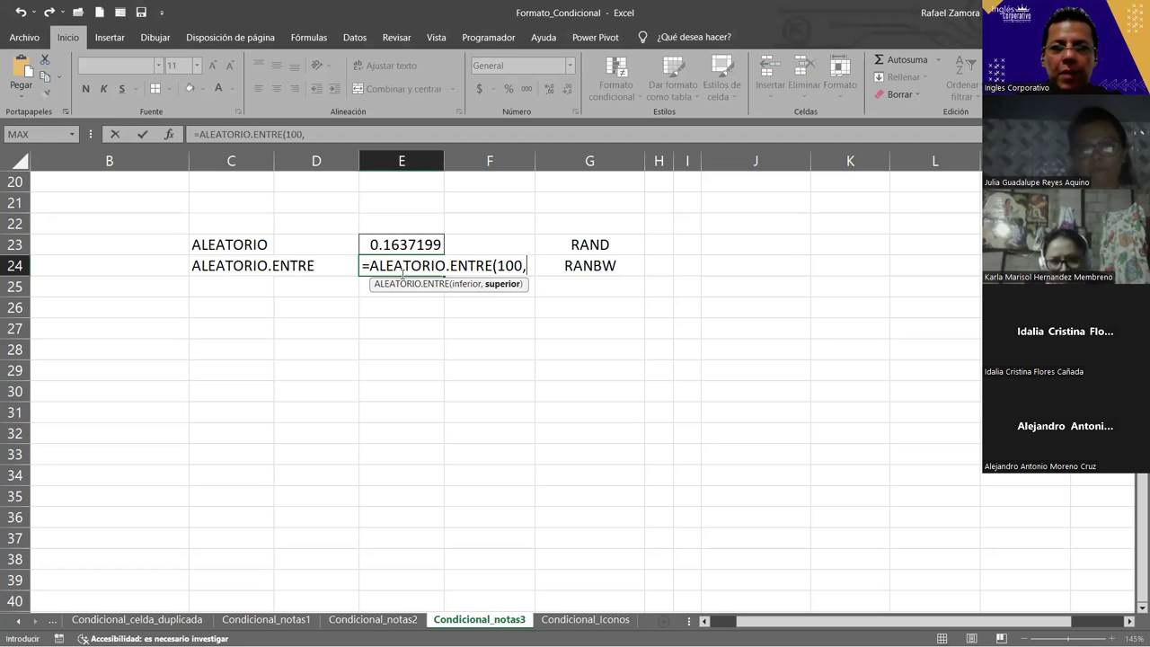
type("500")
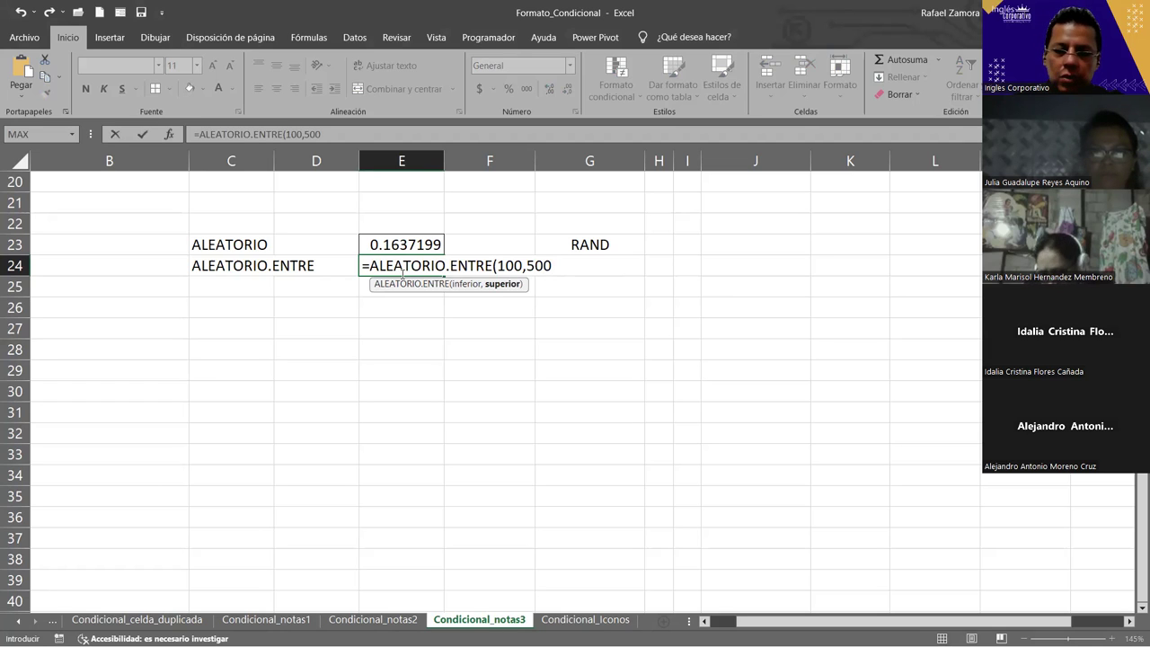
type(")")
key("Return")
type("RANBW")
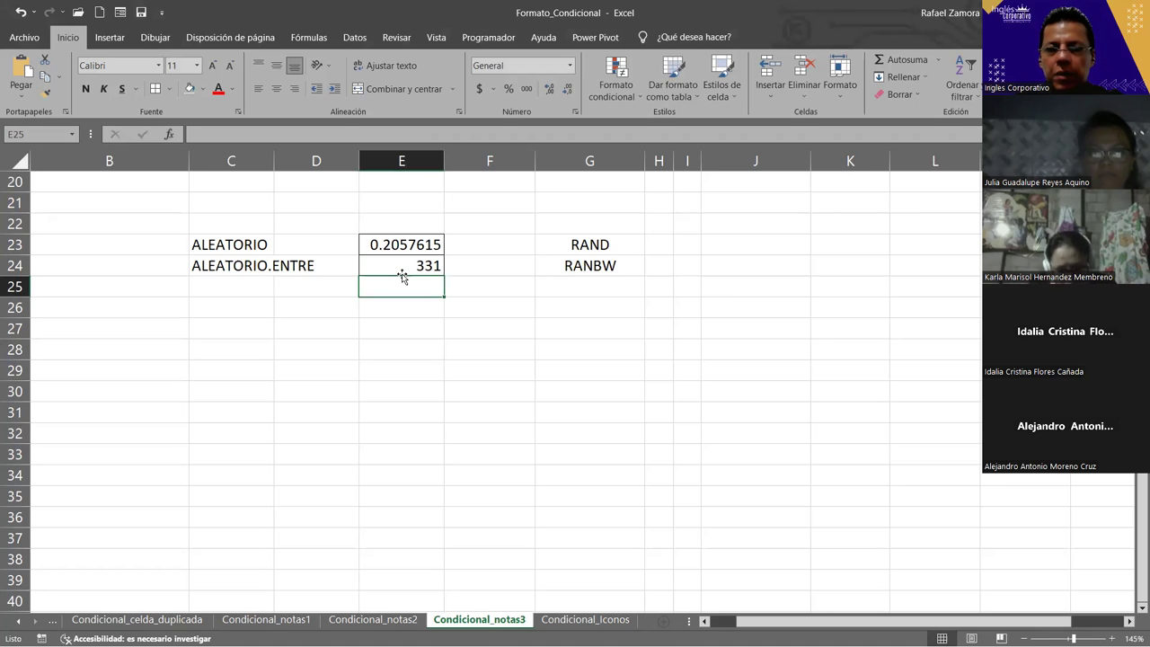
key("Return")
key("F9")
key("F9")
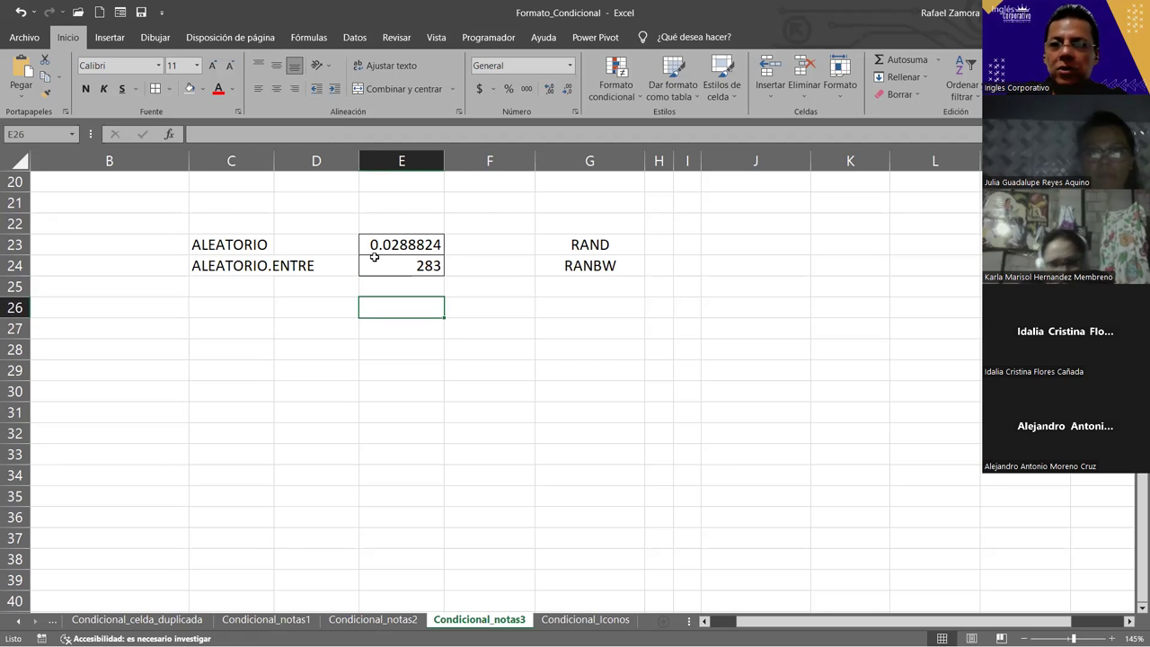
Return to the Calificaciones table and check C4's =ALEATORIO.ENTRE(1,10) formula.
scroll(374, 252, "up", 4)
scroll(372, 238, "up", 3)
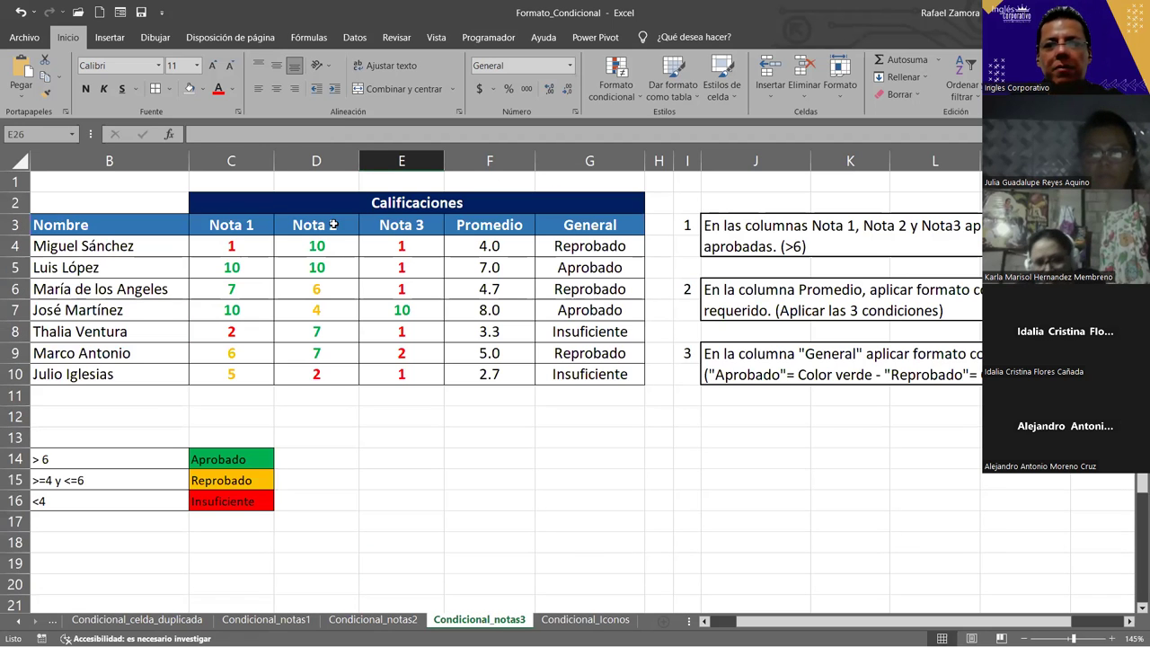
left_click(220, 243)
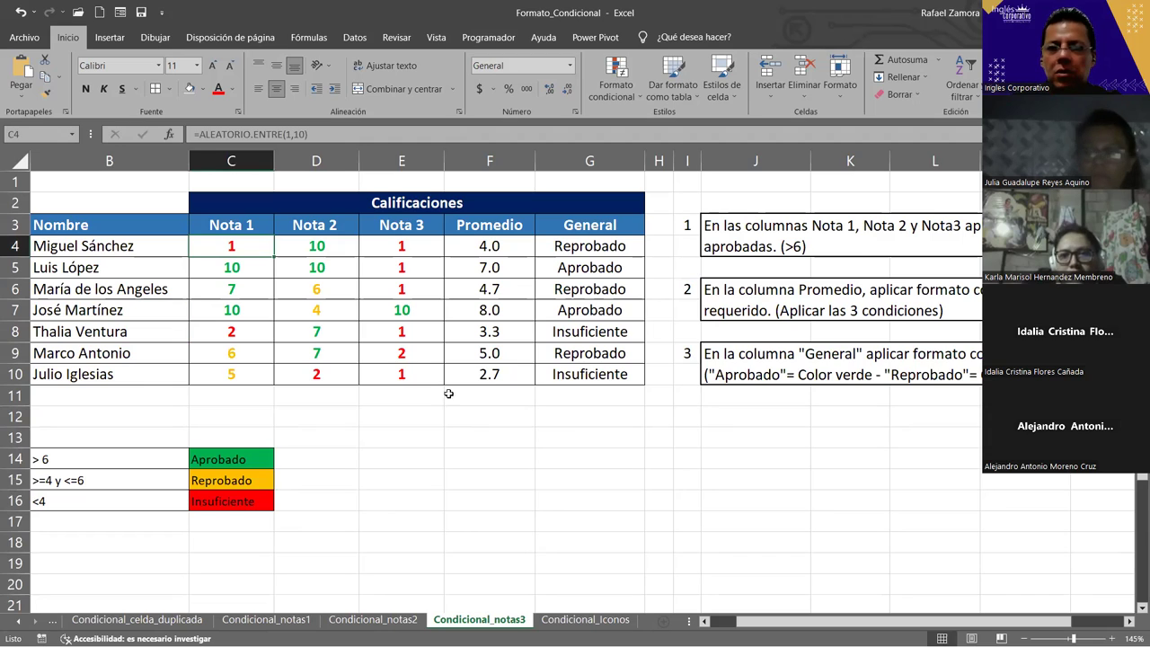
left_click(506, 459)
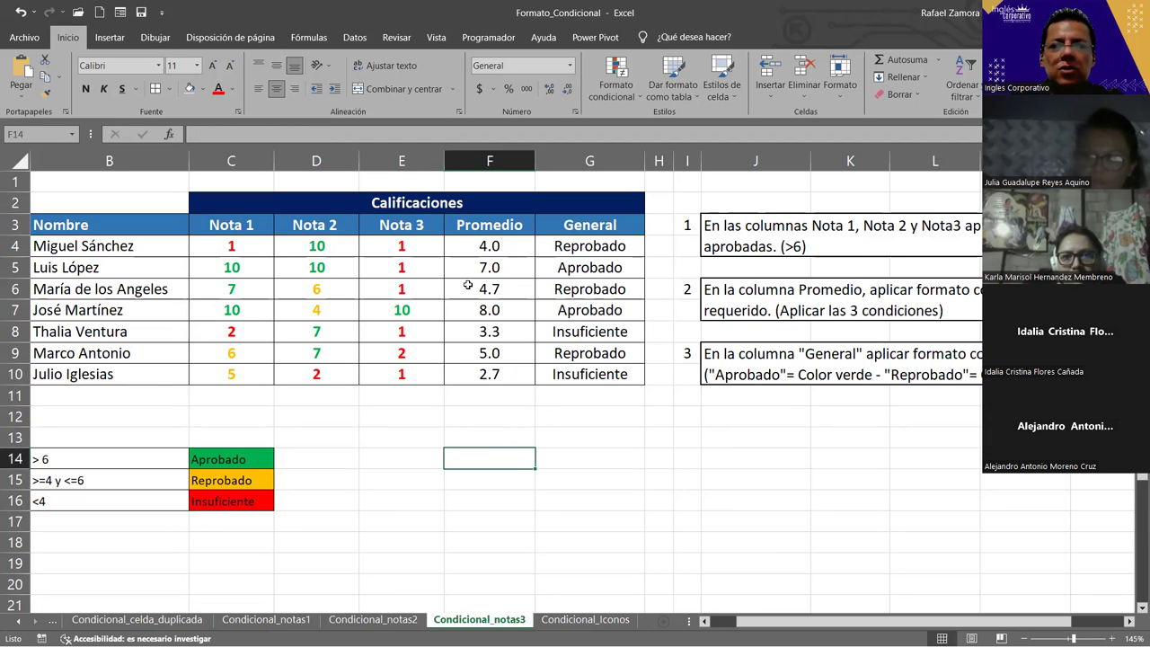
left_click_drag(490, 245, 575, 372)
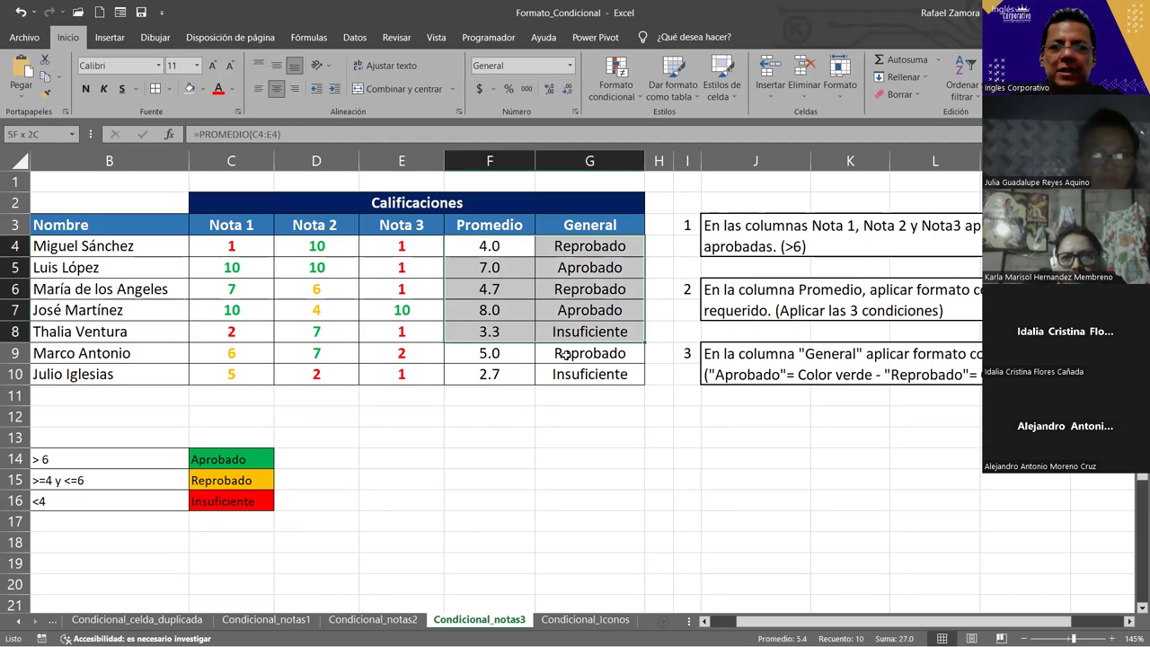
left_click(530, 438)
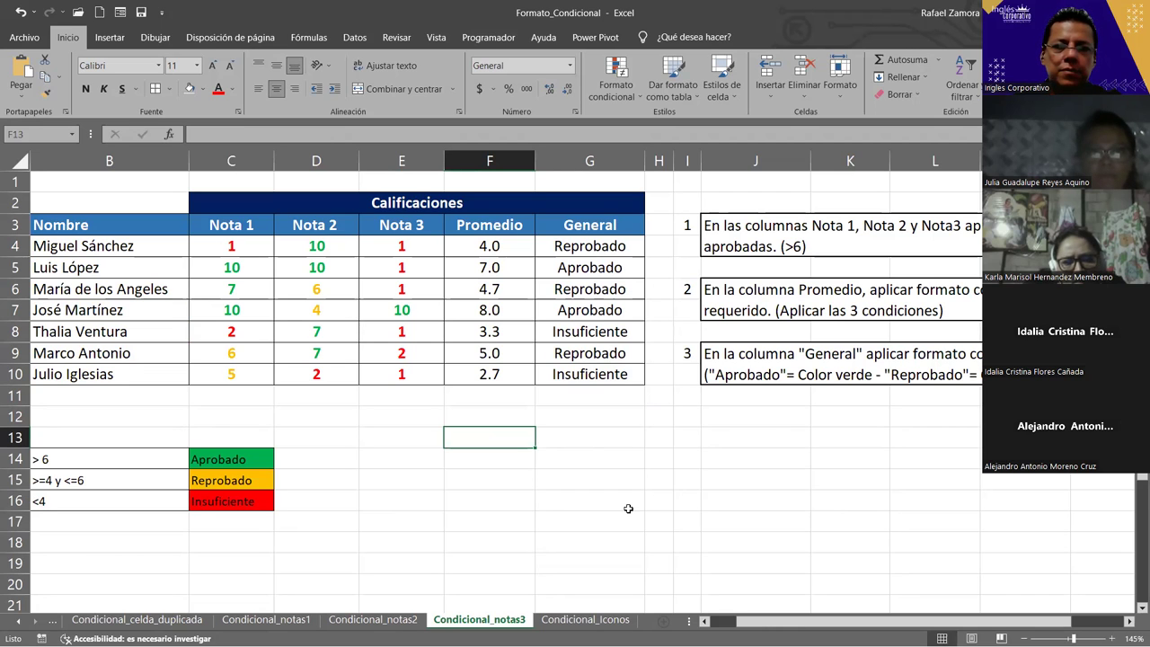
scroll(627, 503, "down", 3)
scroll(604, 473, "up", 3)
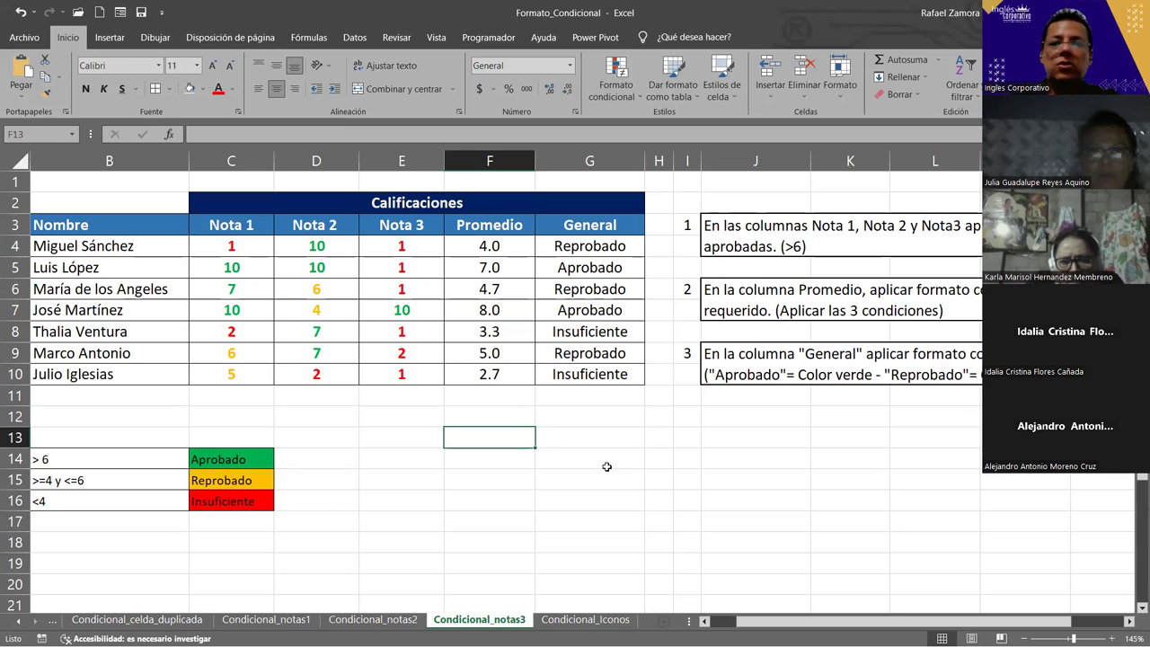
Review the Promedio averages and G4's SI formula, then select G4:G10.
left_click(704, 429)
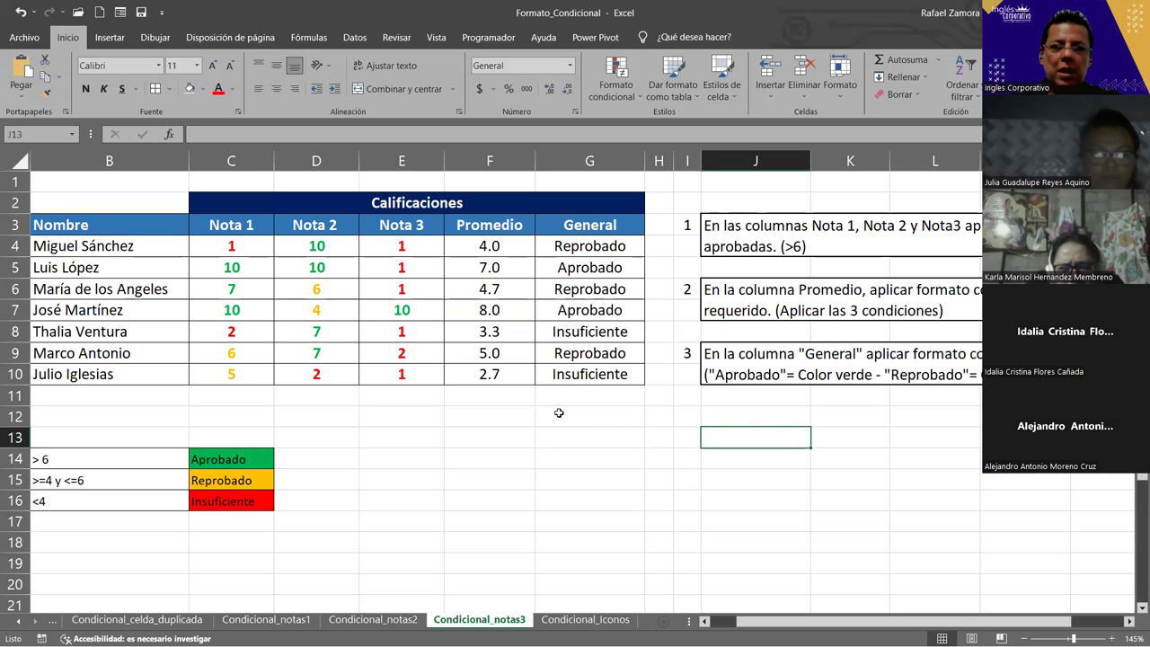
left_click(559, 414)
left_click(511, 419)
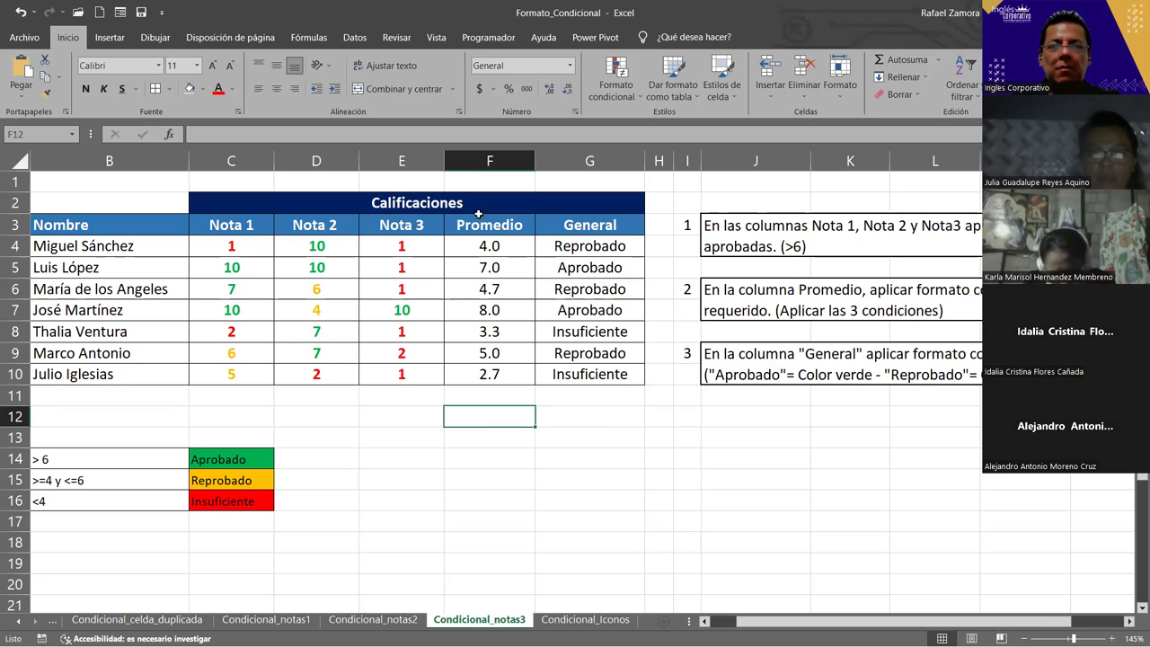
left_click_drag(508, 248, 506, 372)
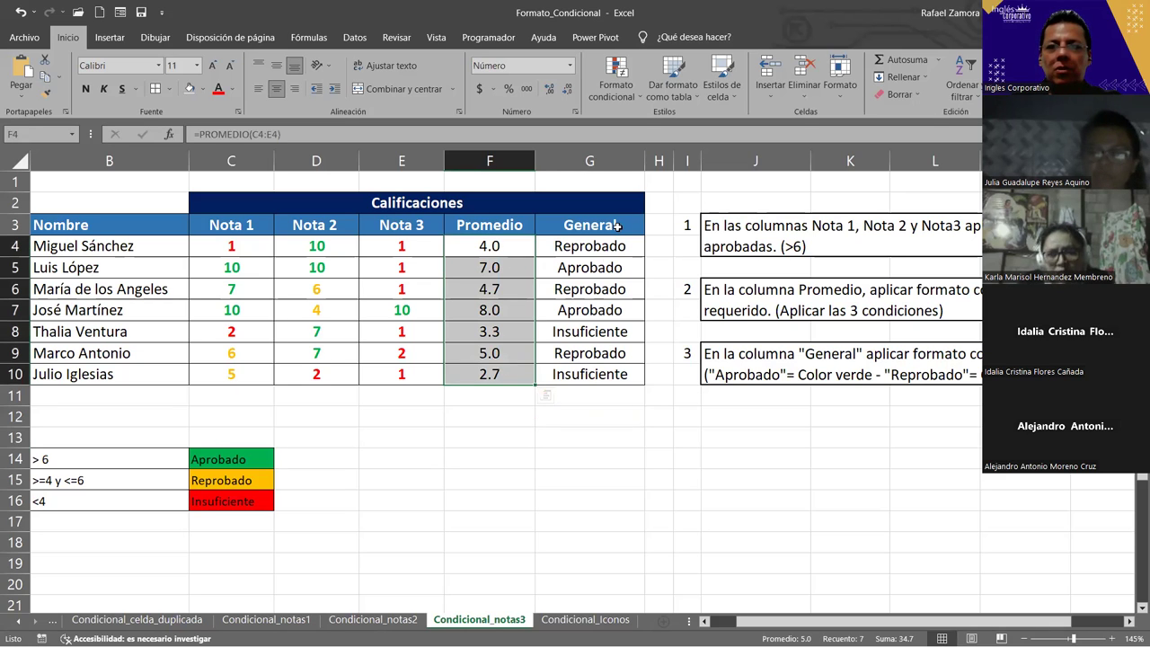
left_click(593, 246)
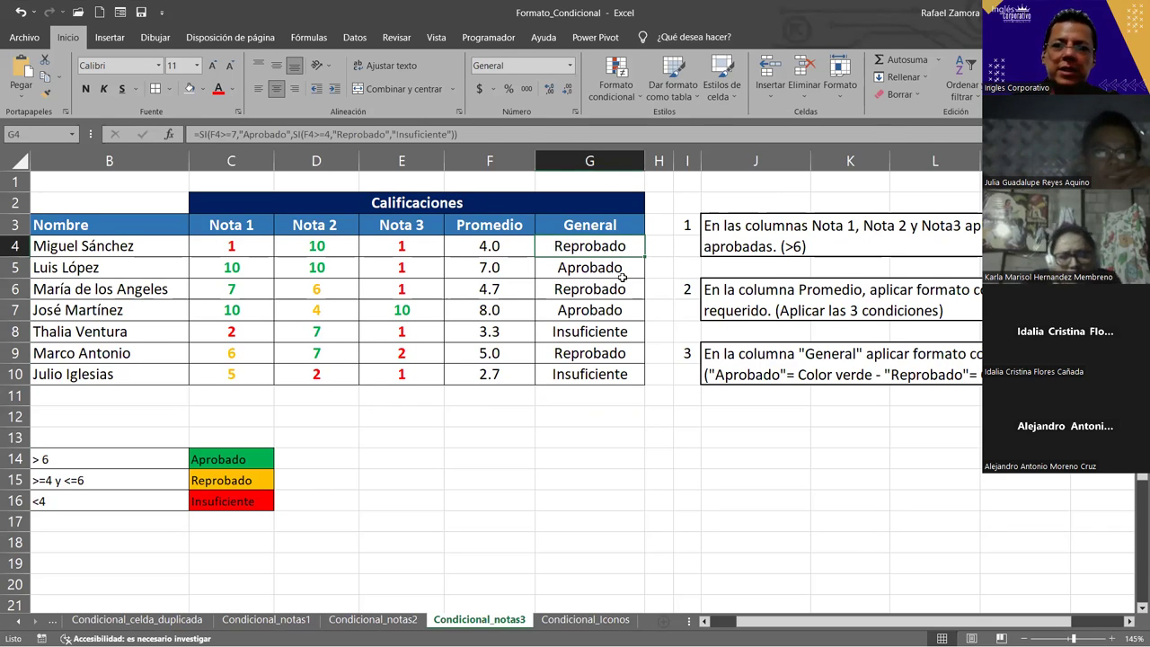
left_click_drag(606, 246, 609, 365)
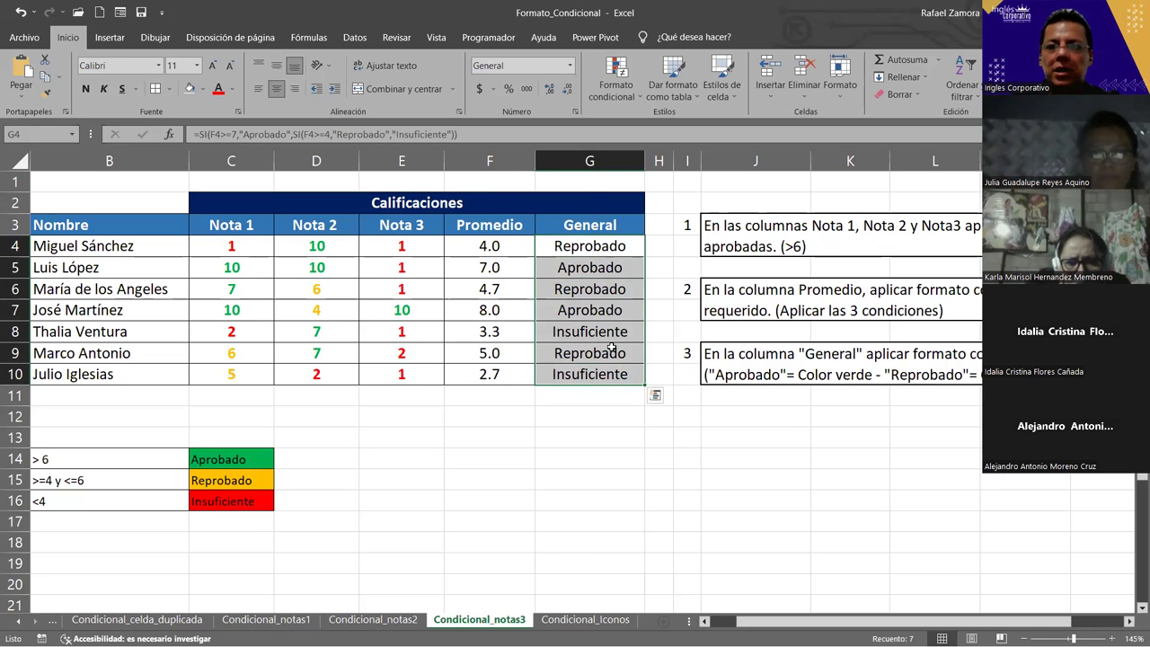
Open the conditional formatting rules manager, showing the rules for Esta hoja.
left_click(630, 93)
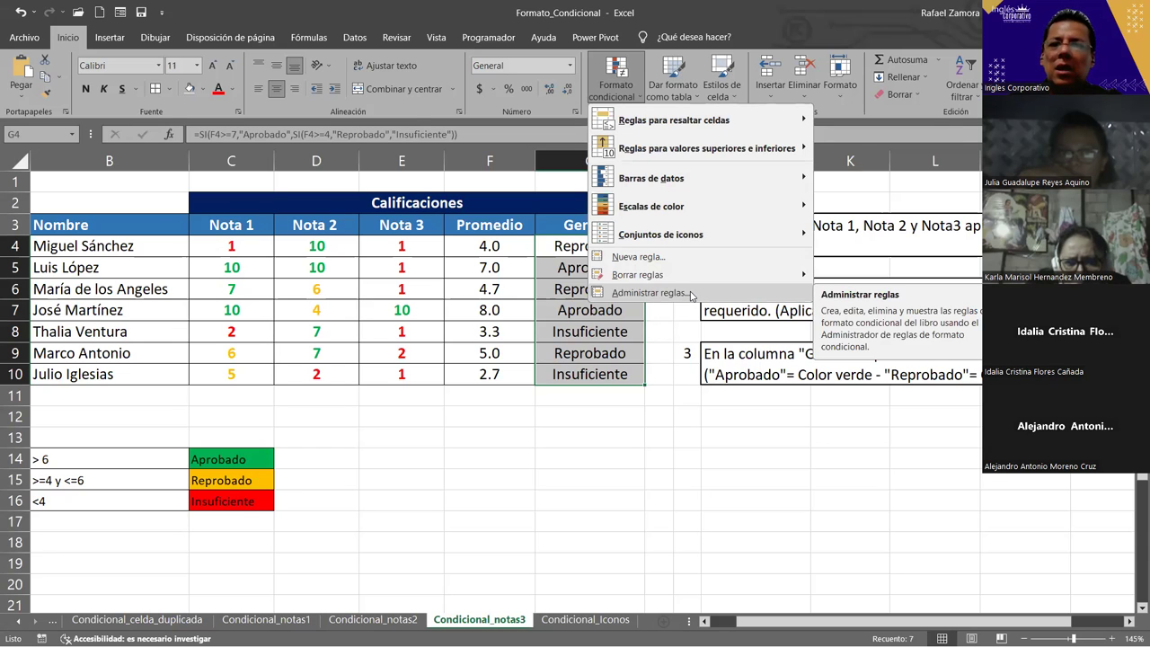
left_click(691, 297)
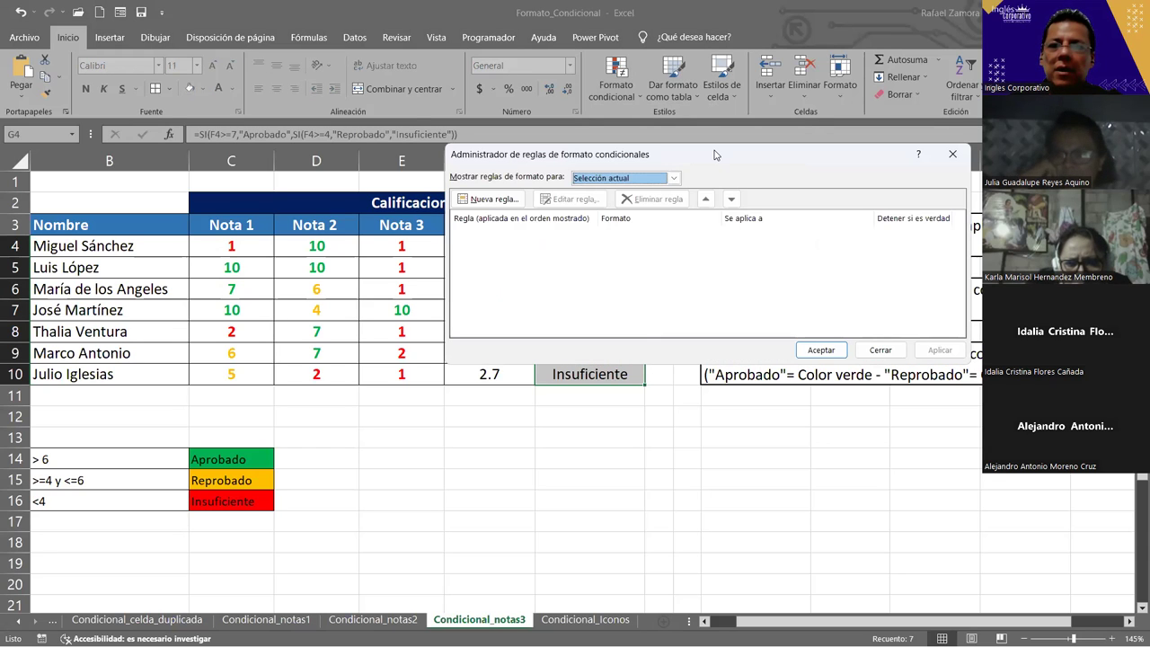
left_click_drag(715, 155, 610, 22)
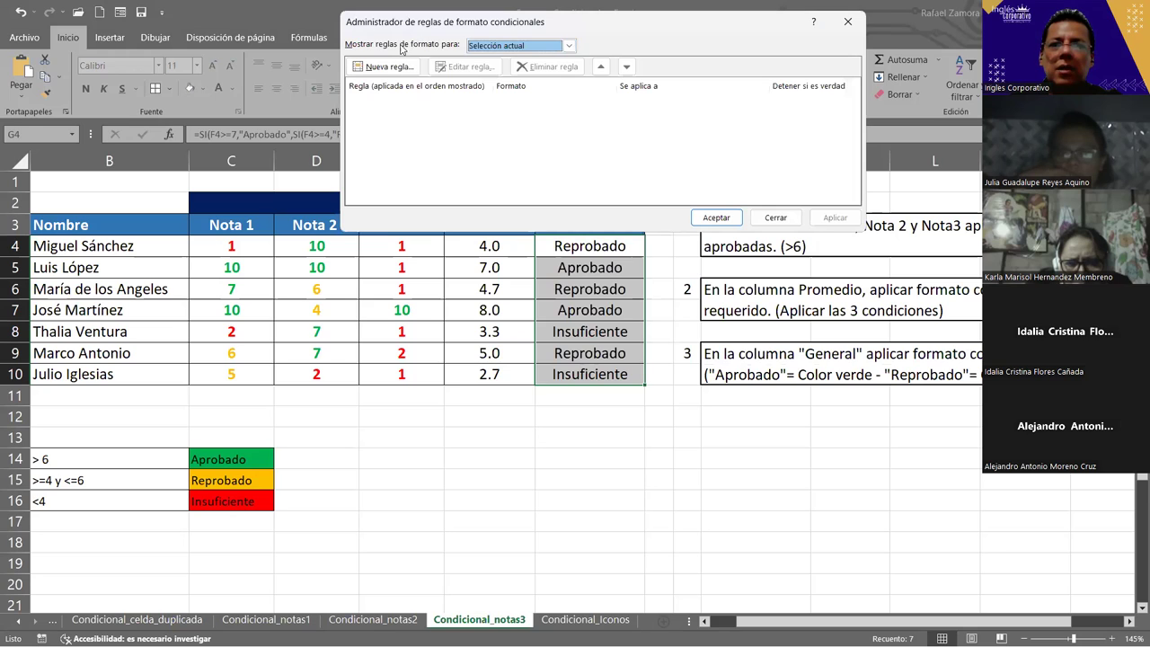
left_click(570, 45)
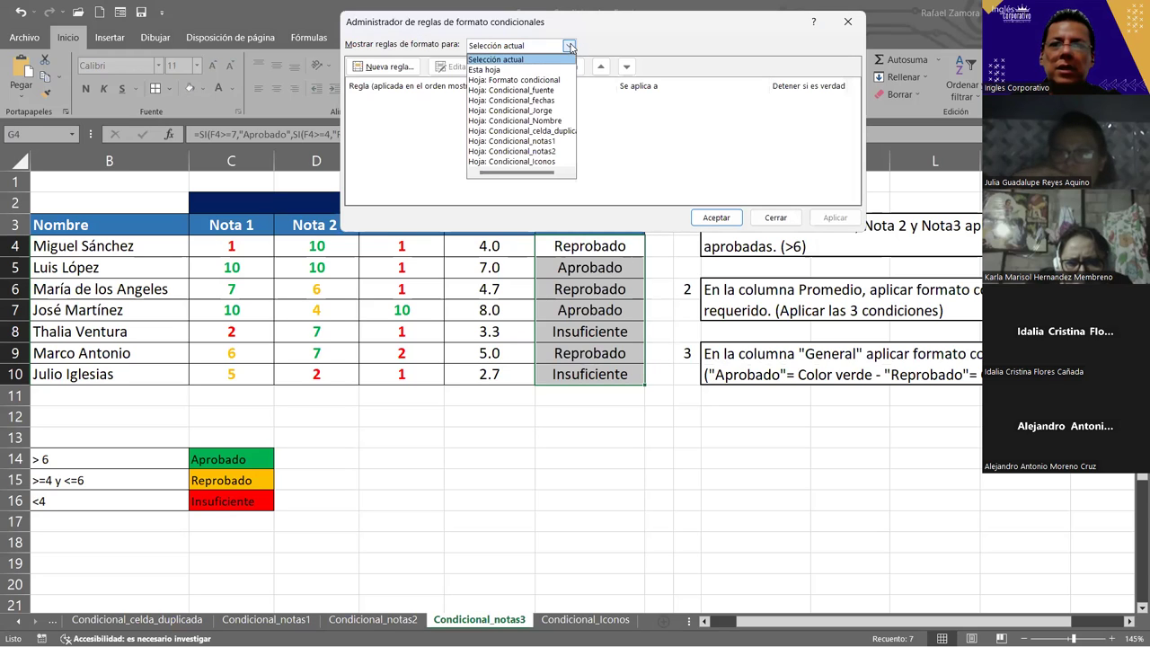
left_click(485, 70)
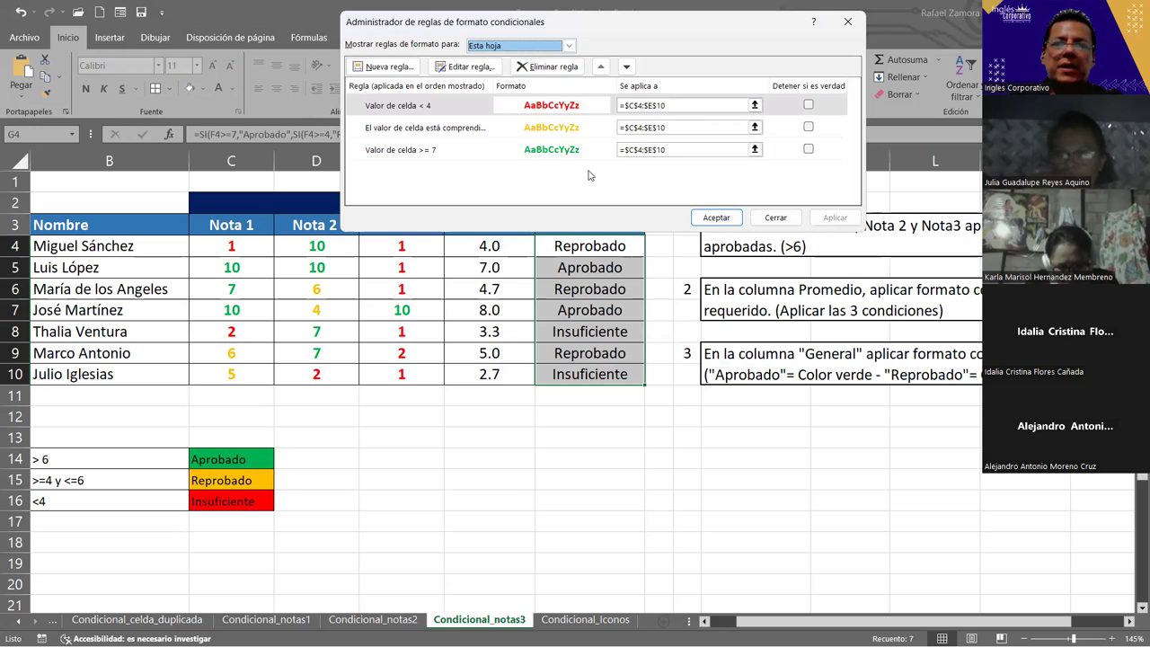
Start a cell-value rule with operator 'igual a' and value APROBADO.
left_click(393, 72)
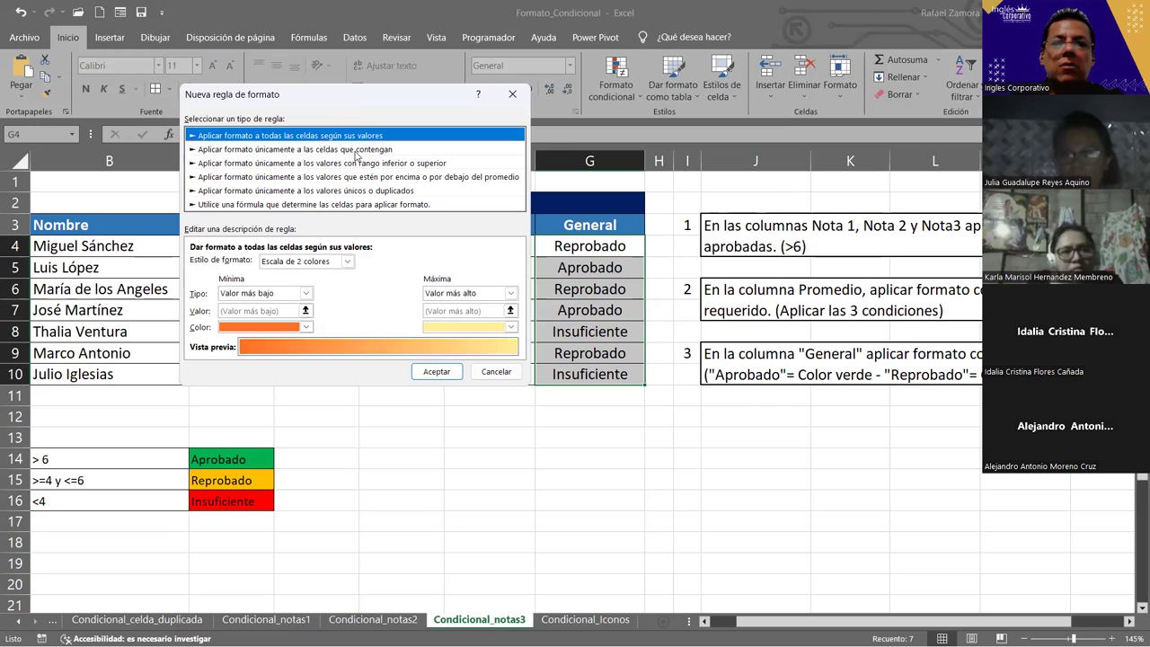
left_click(357, 151)
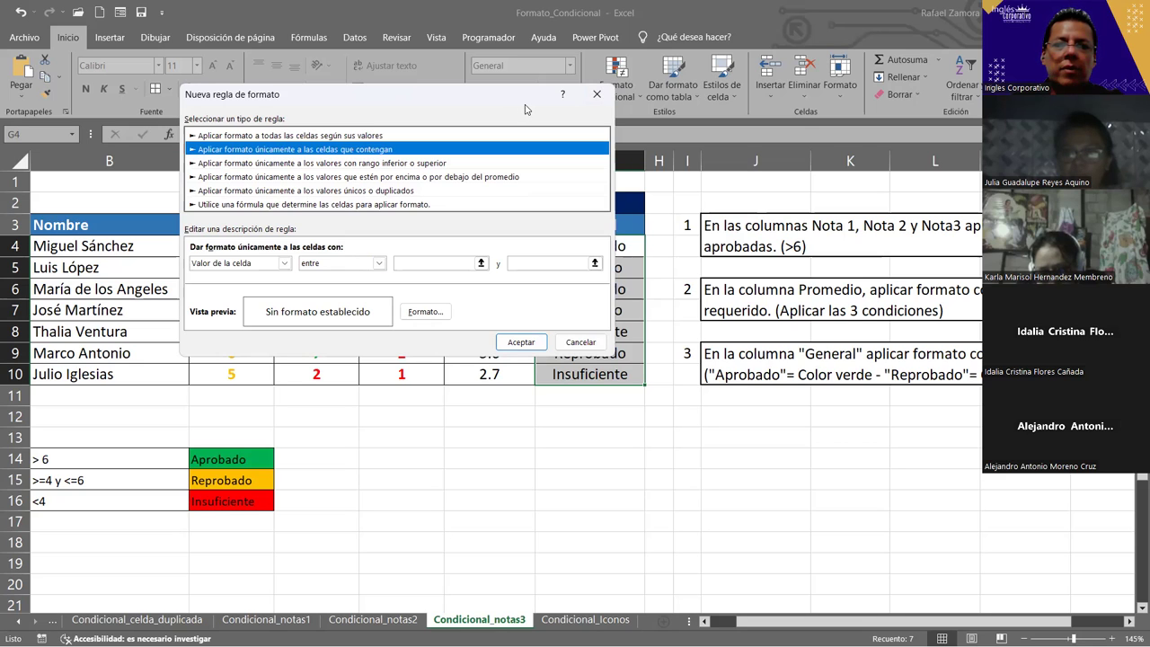
left_click_drag(526, 109, 440, 136)
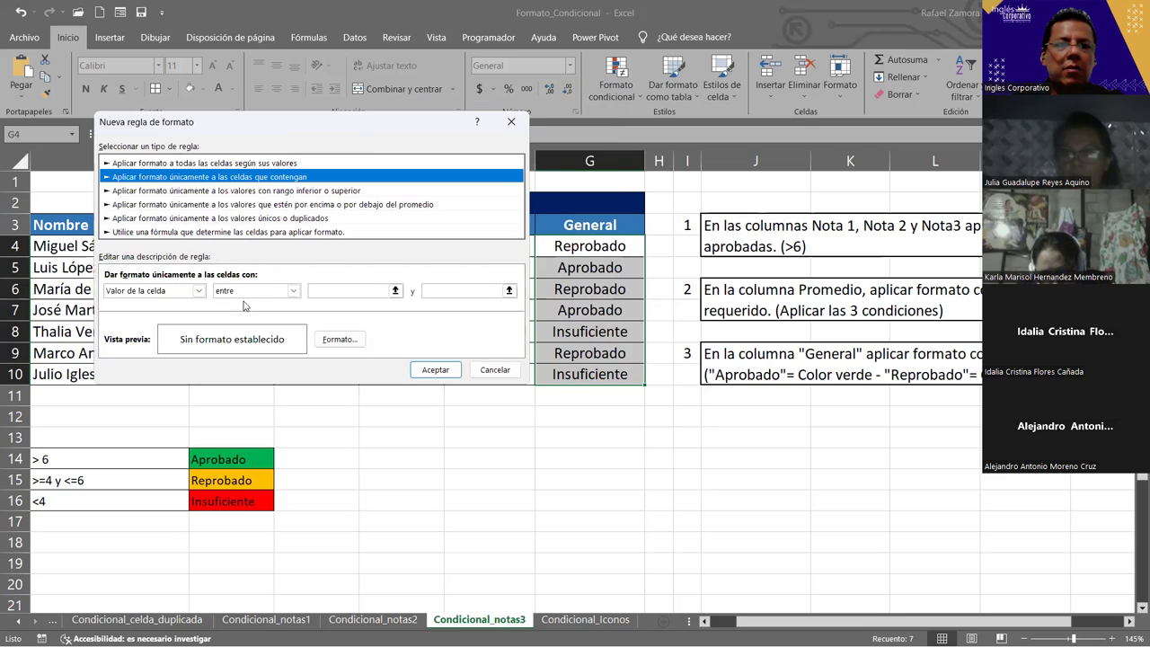
left_click(294, 292)
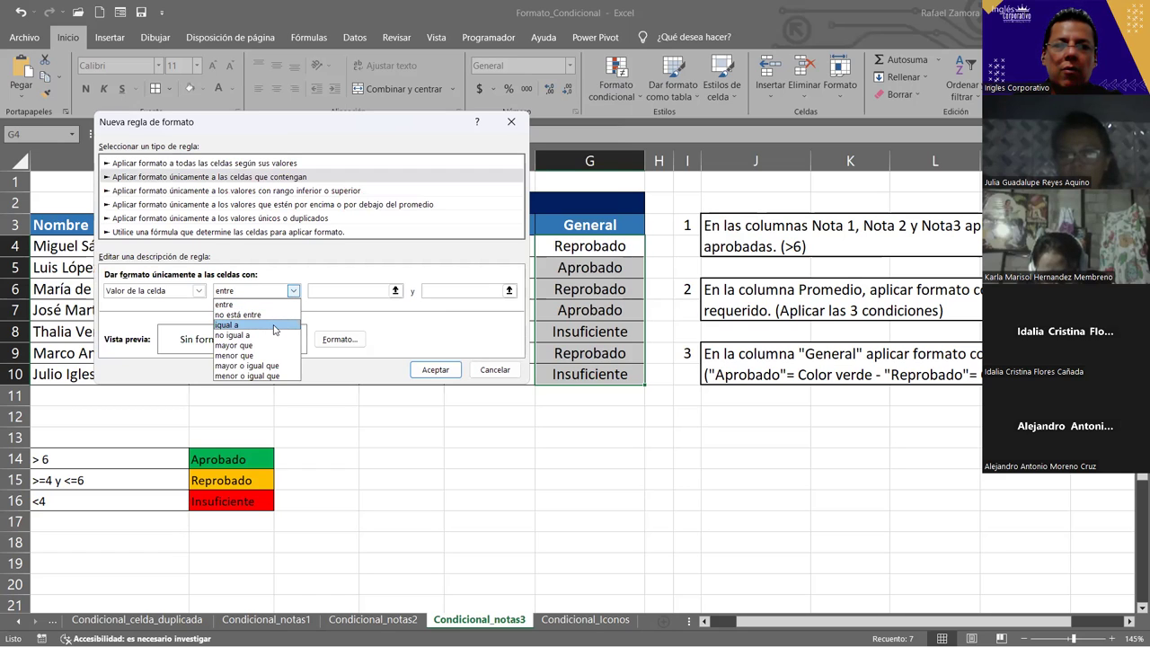
left_click(274, 326)
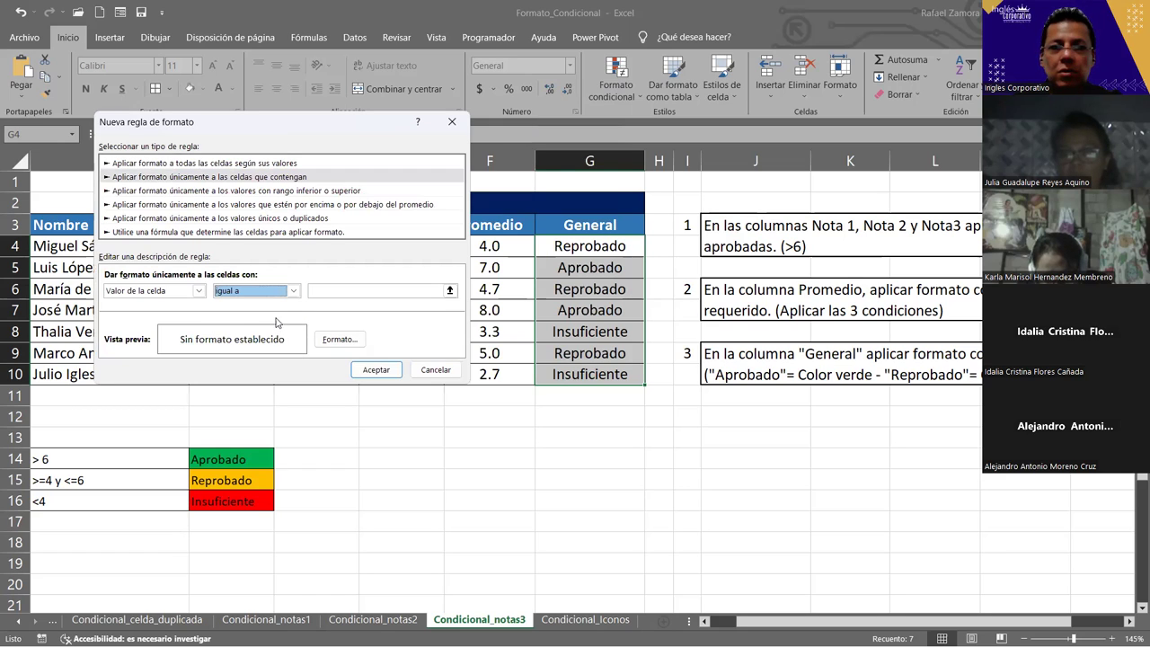
left_click(325, 292)
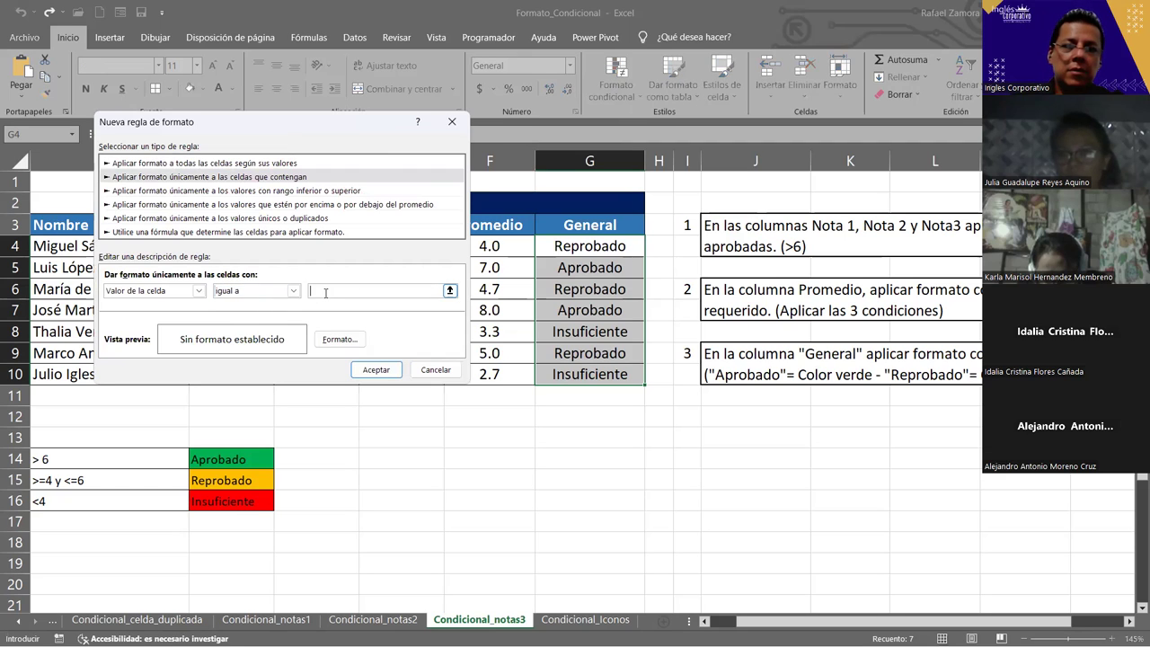
type("APR")
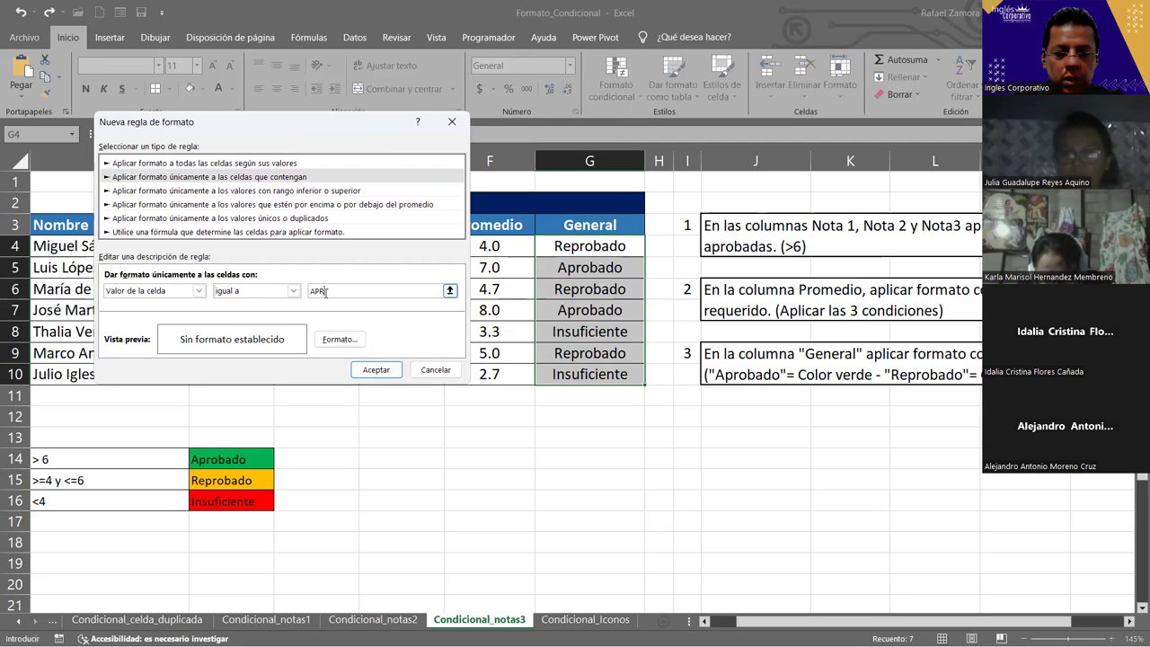
type("OBADO")
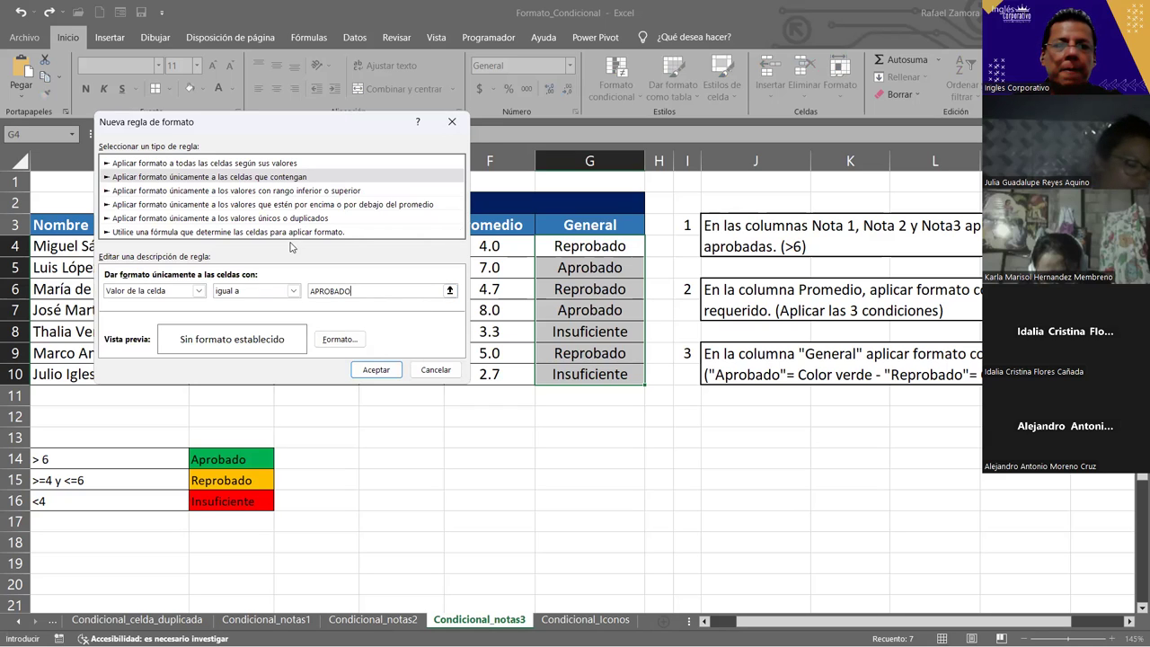
Give the APROBADO rule a saturated green fill and apply it to G4:G10.
left_click(353, 341)
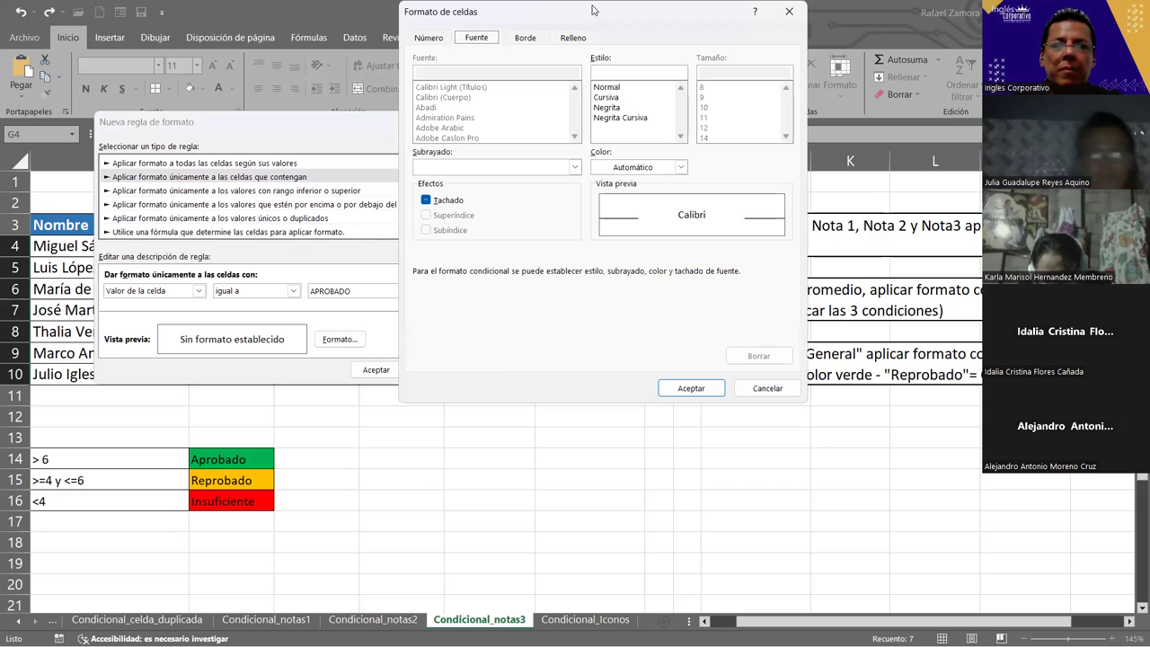
left_click_drag(592, 10, 805, 73)
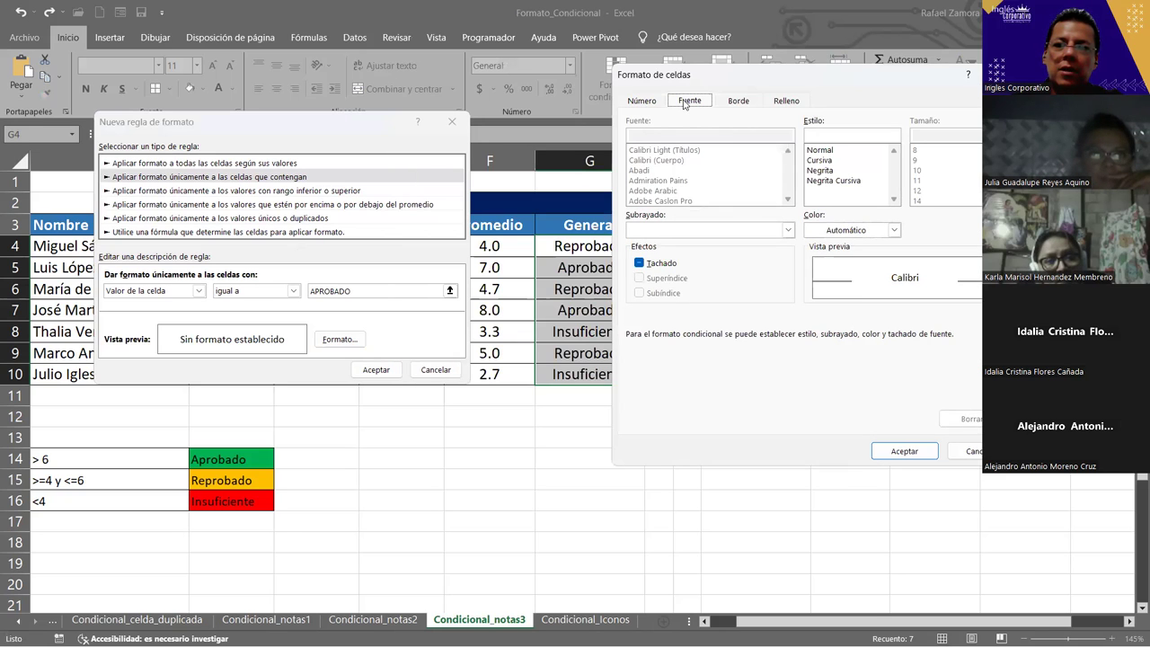
left_click(789, 102)
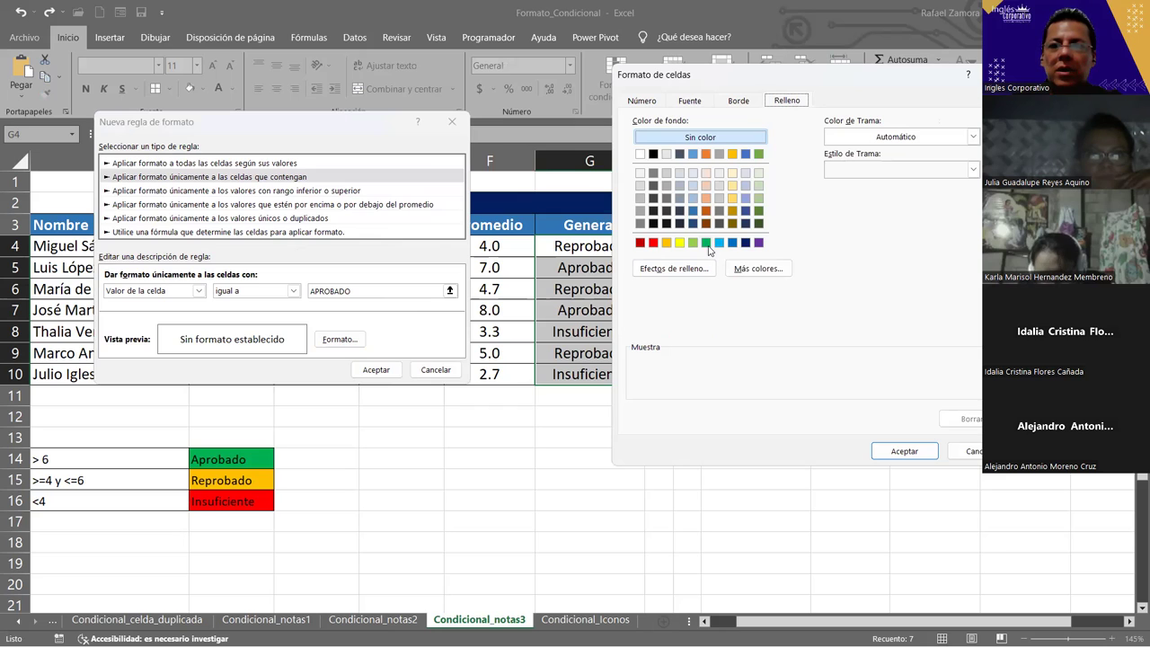
left_click(757, 267)
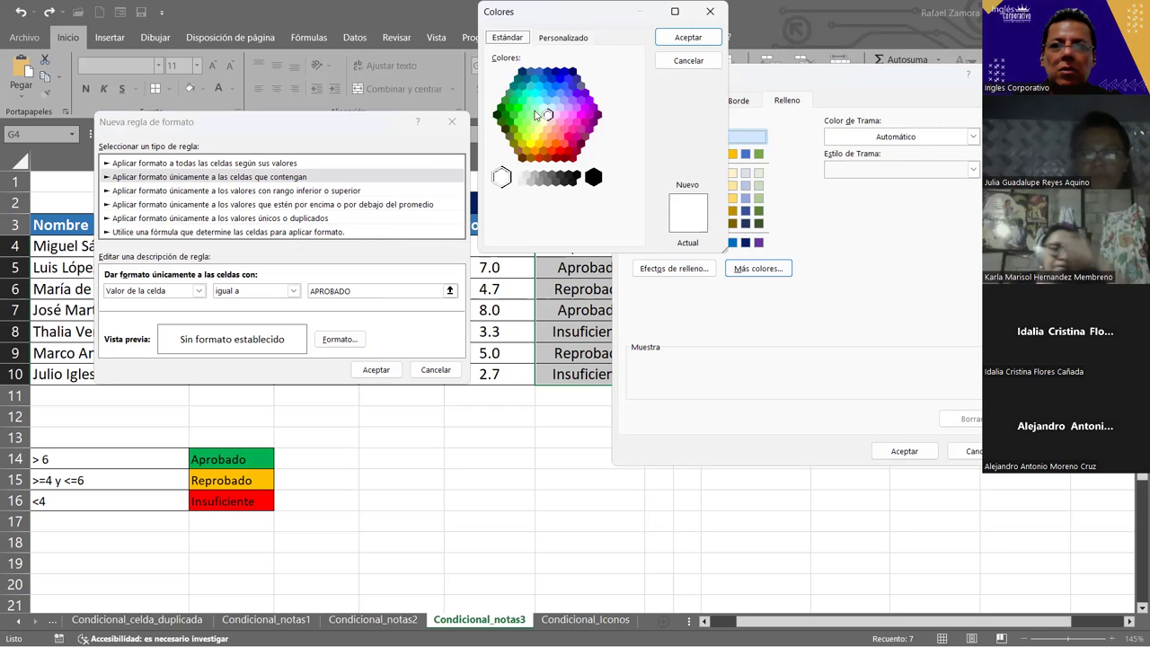
left_click(530, 114)
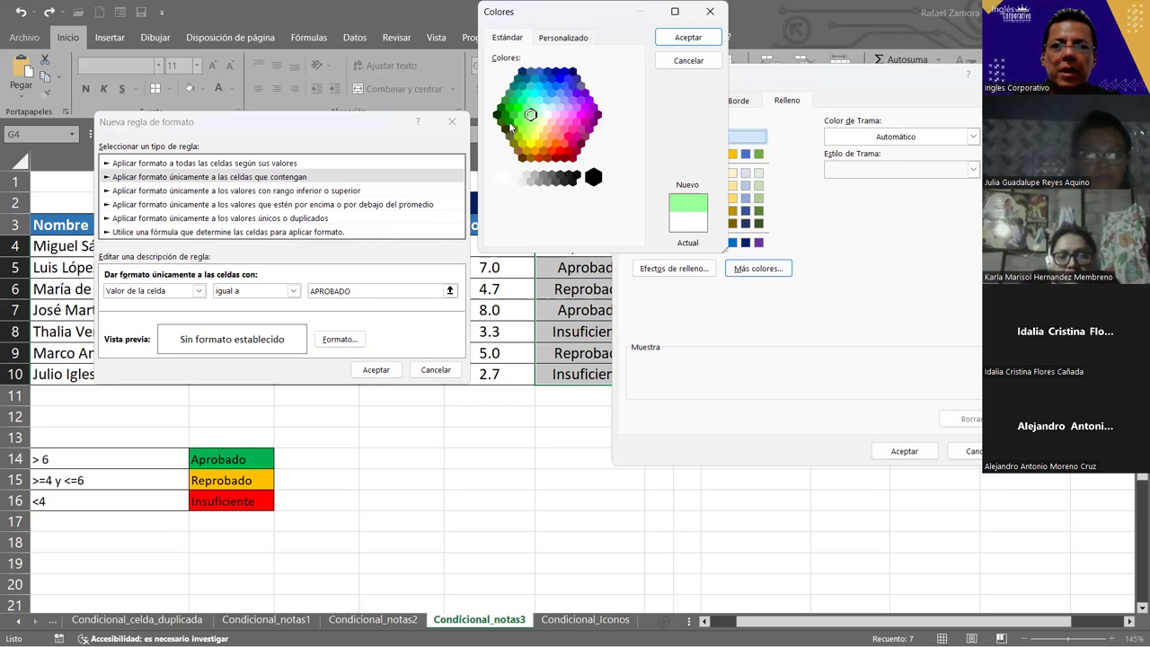
left_click(522, 114)
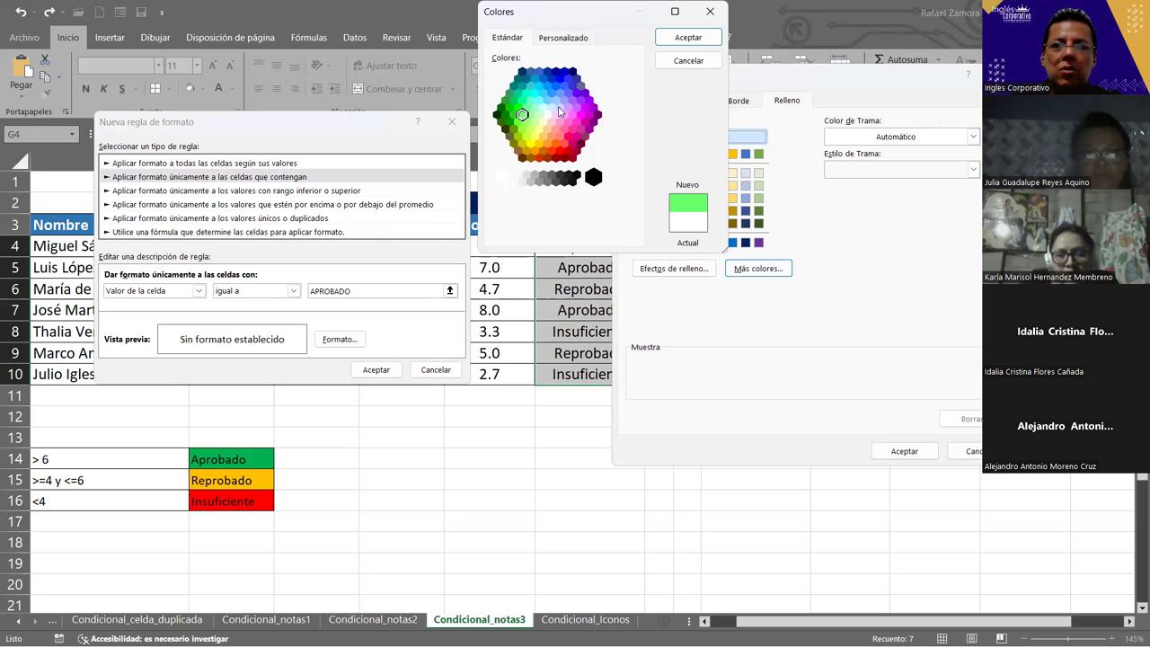
left_click(690, 40)
left_click(906, 452)
left_click(374, 371)
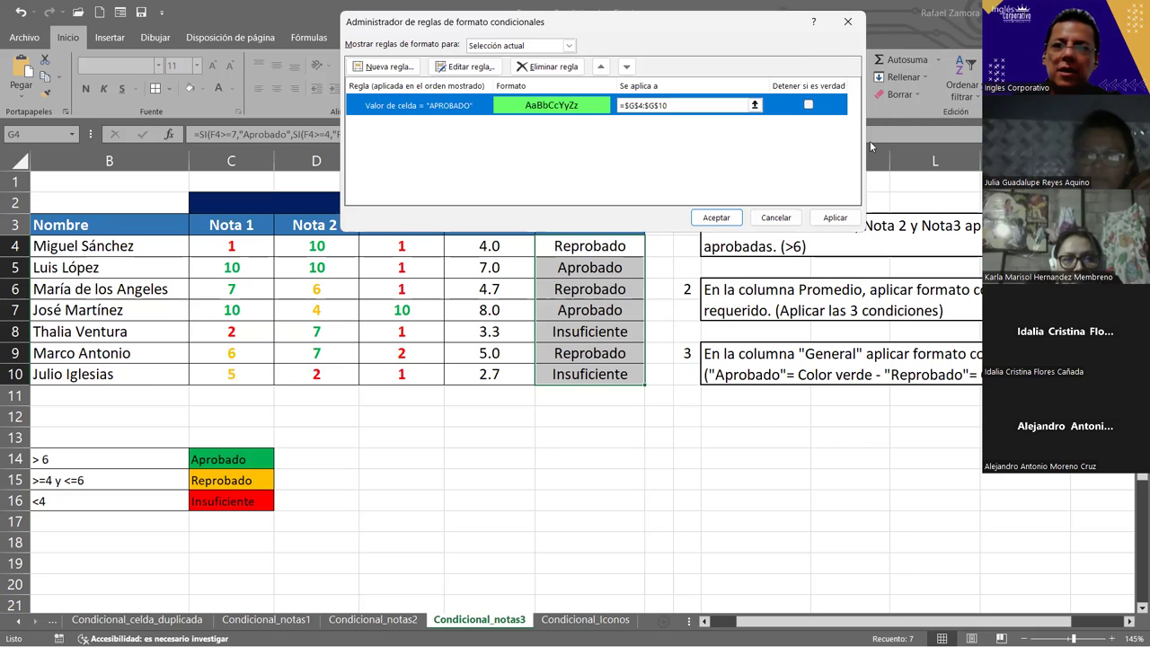
left_click(833, 219)
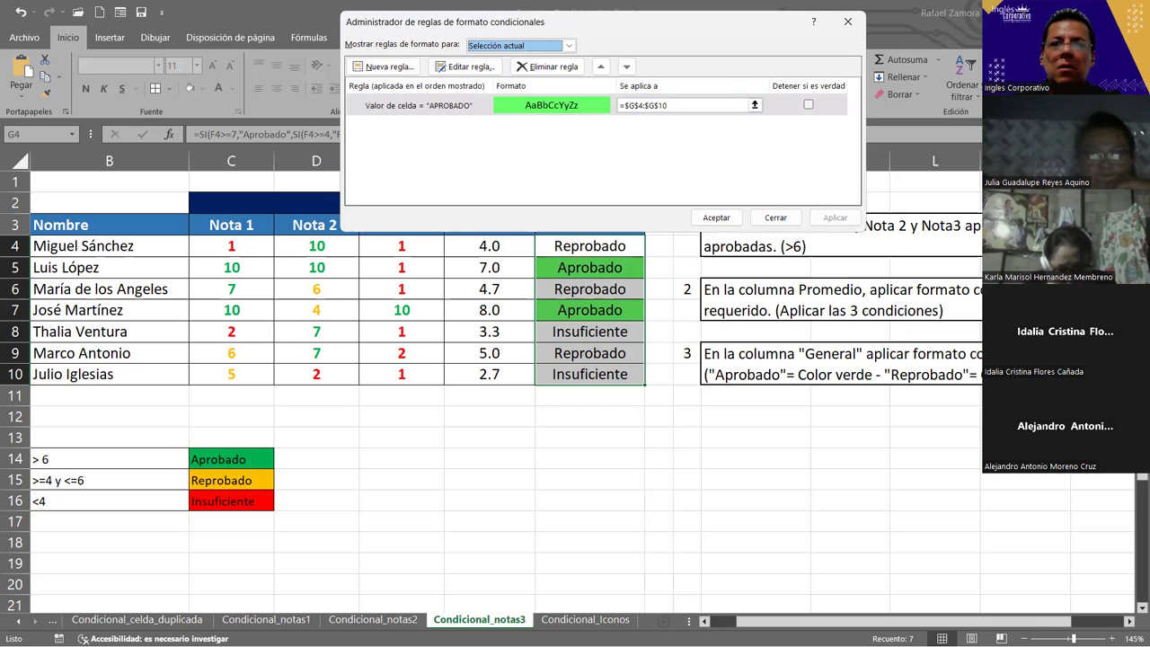
Create a new rule for cells whose value is equal to 'Reprobado'.
left_click(401, 72)
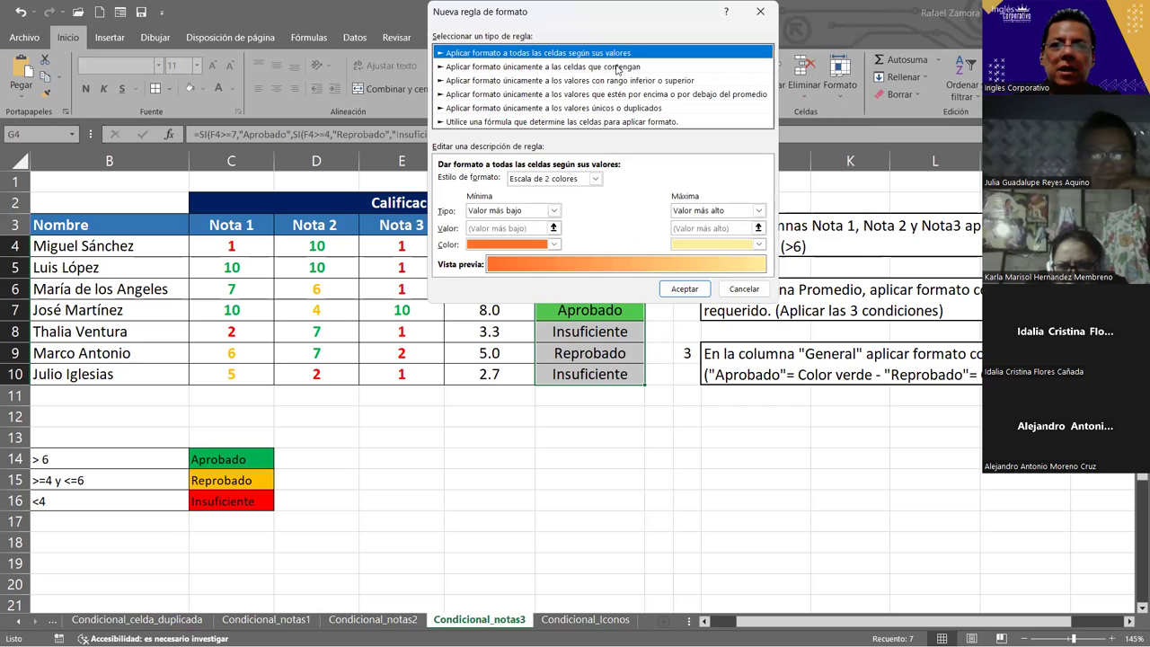
left_click(618, 68)
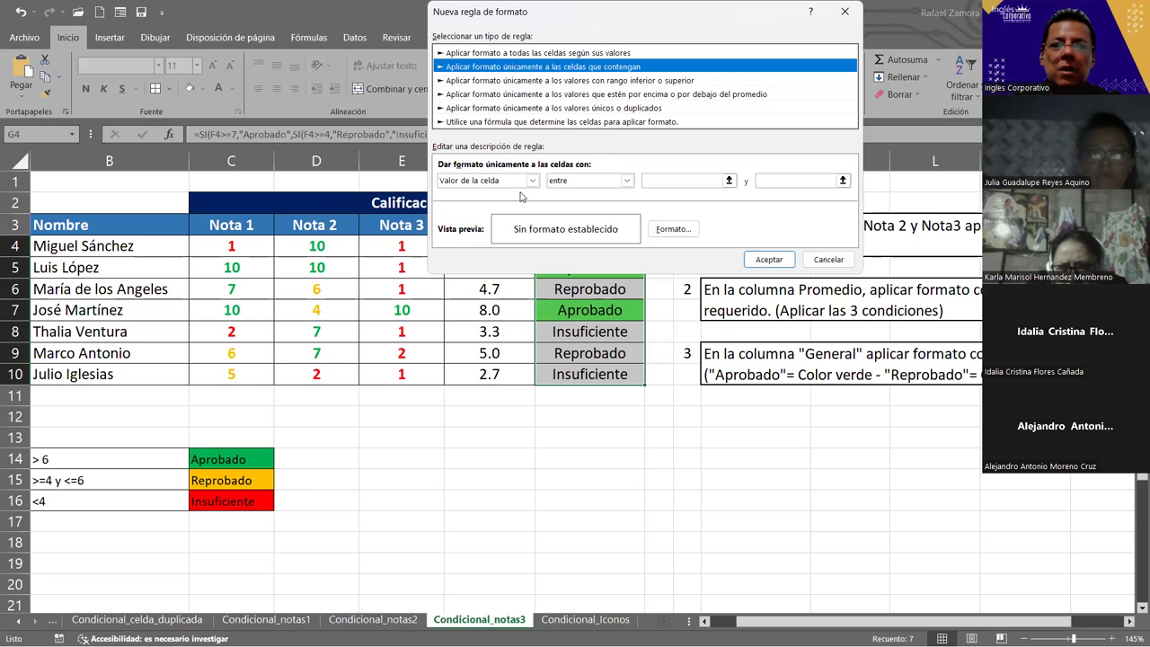
left_click(604, 182)
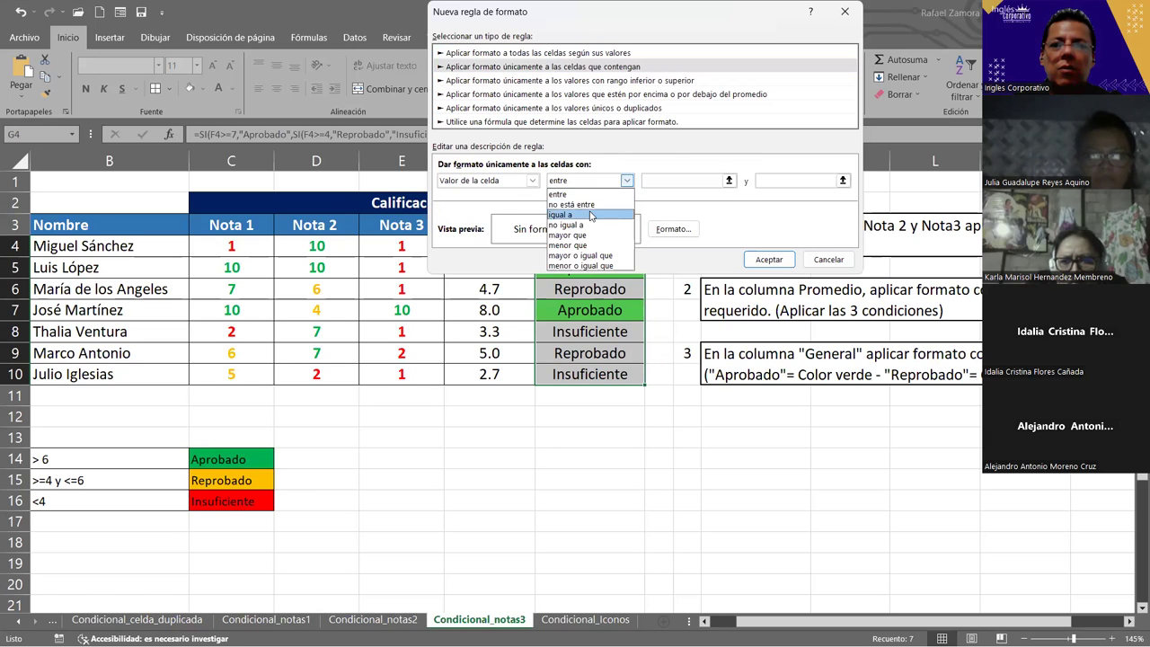
left_click(590, 213)
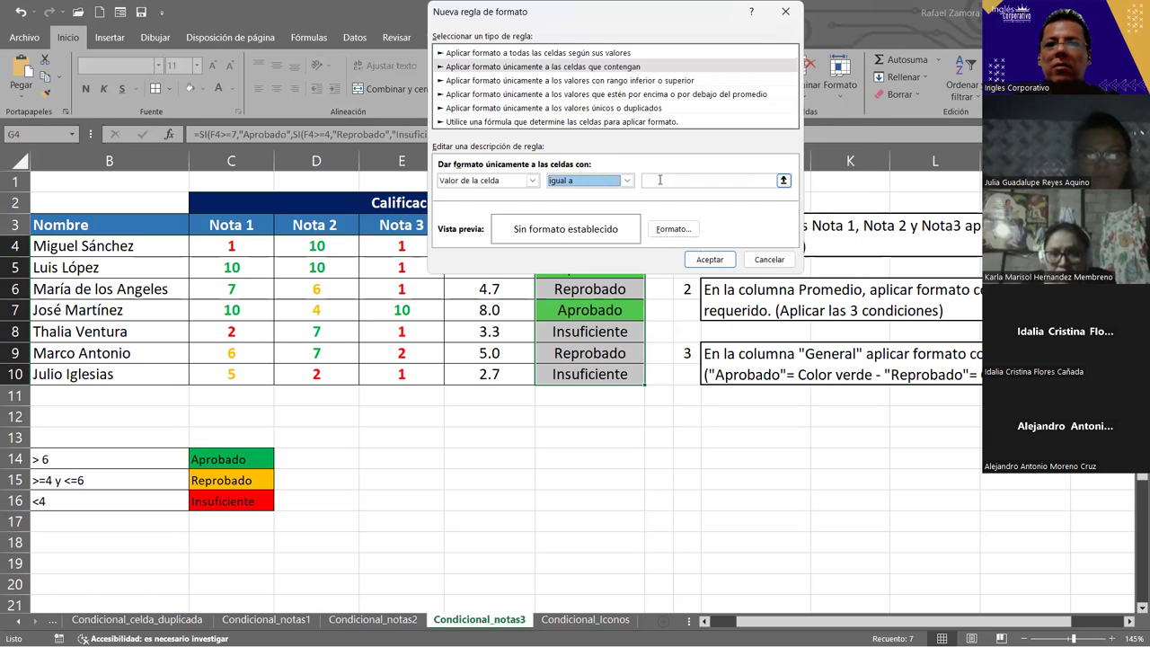
left_click(659, 180)
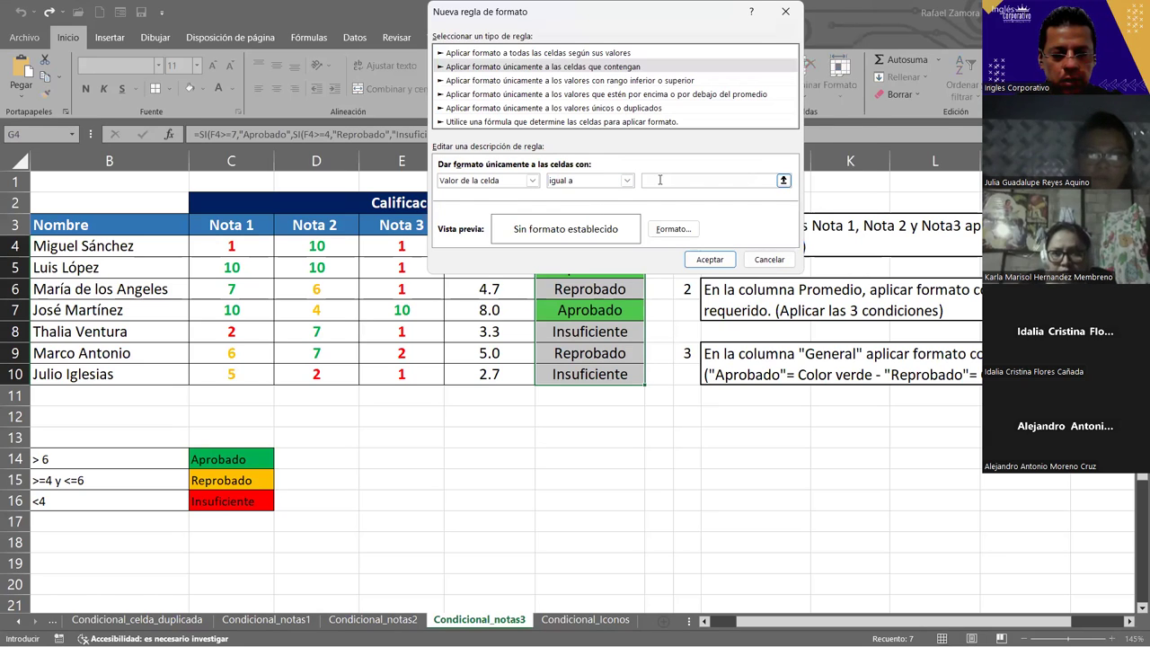
type("rReprobado")
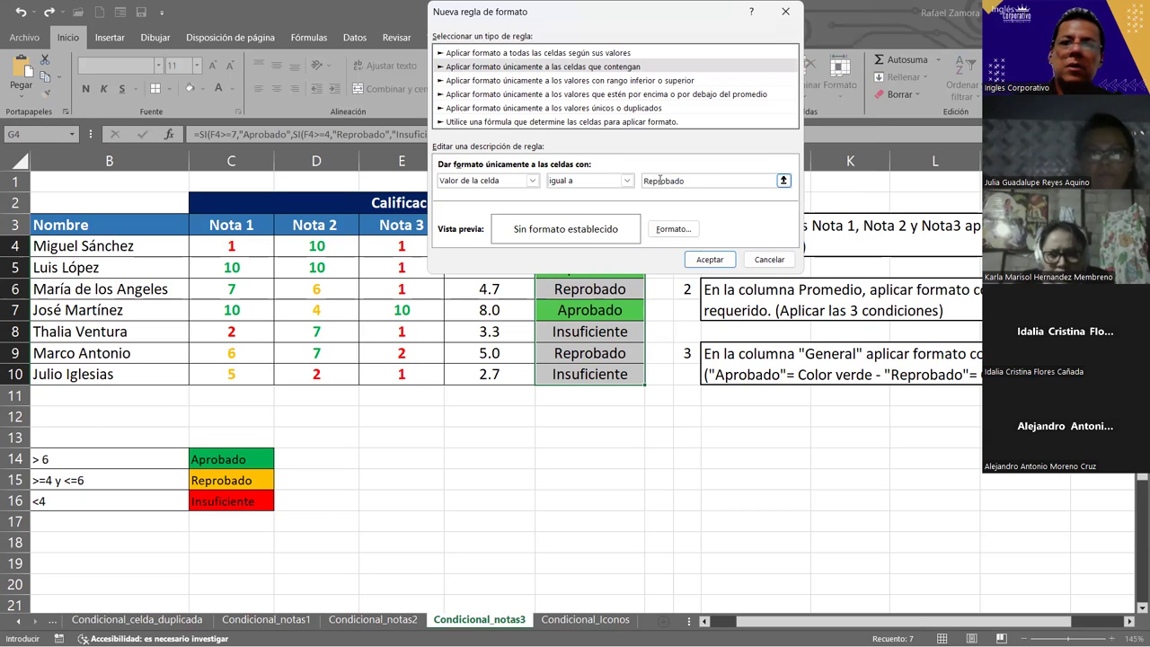
Give the Reprobado rule a yellow fill and apply it to G4:G10.
left_click(680, 230)
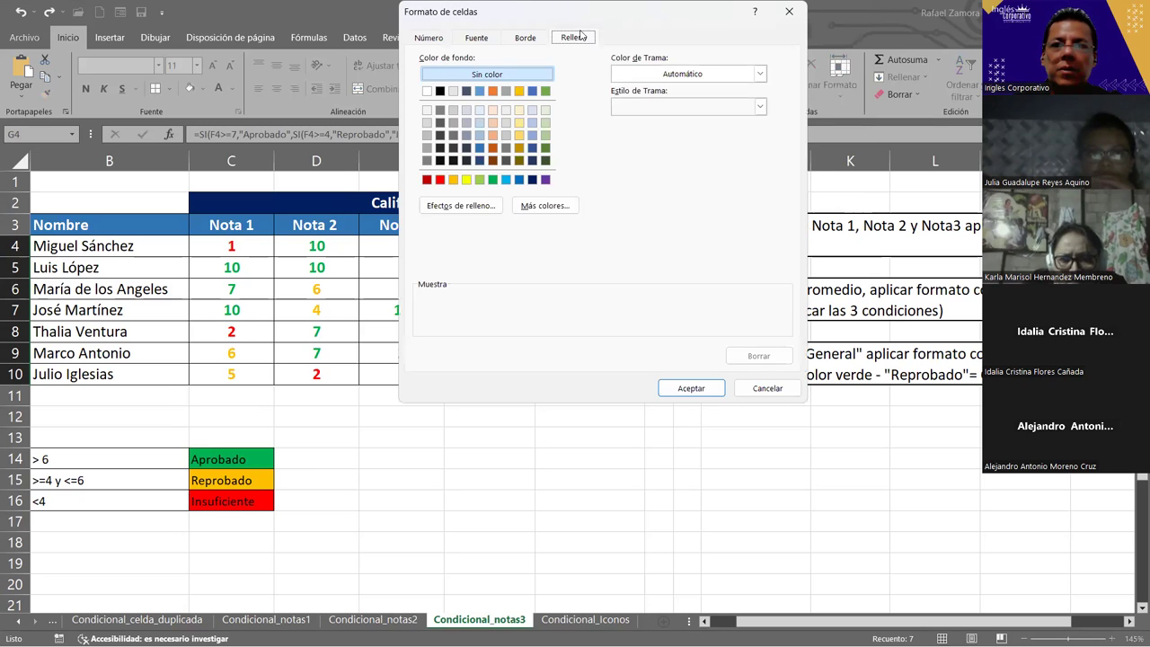
left_click(467, 180)
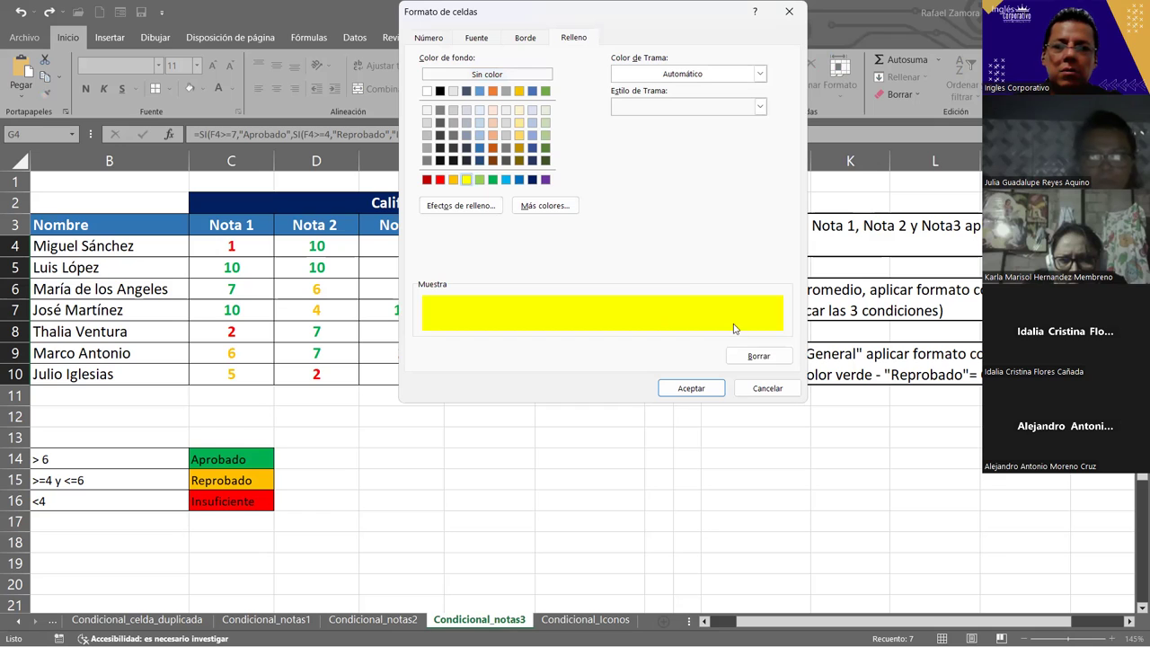
left_click(680, 393)
left_click(724, 262)
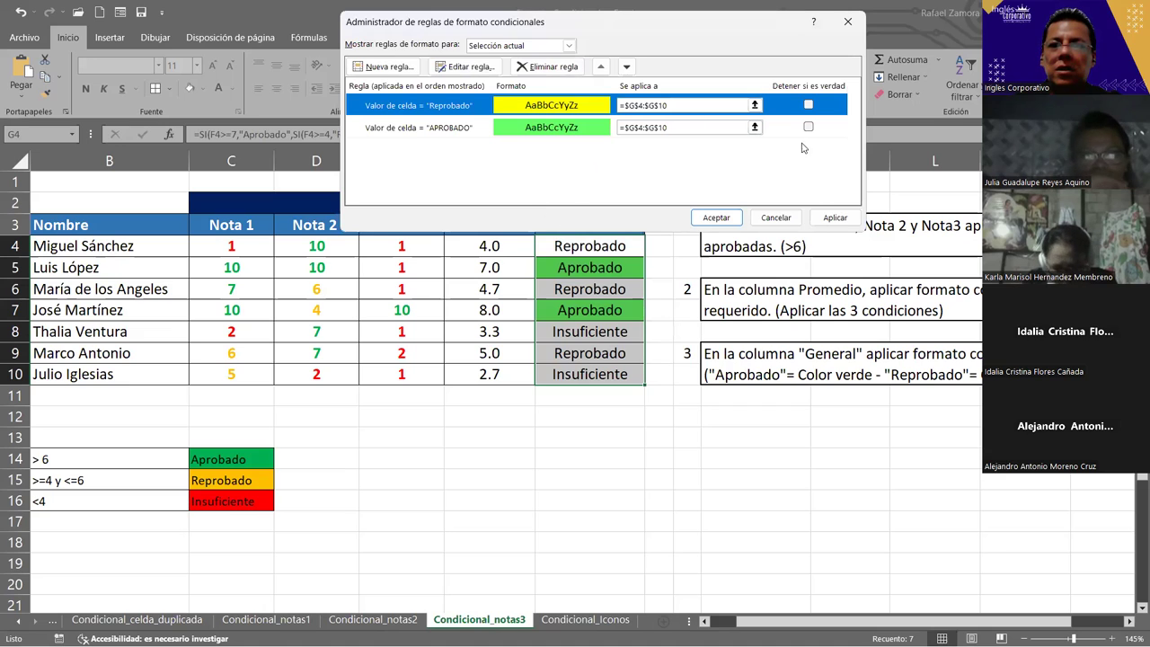
left_click(850, 221)
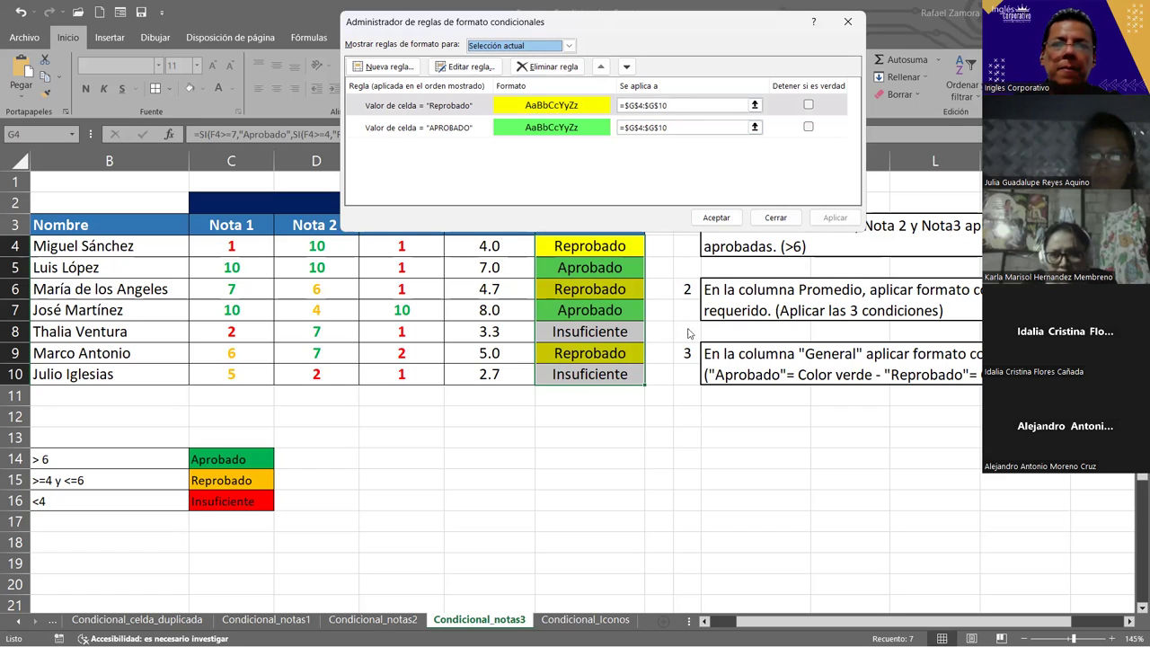
Create a third rule for cells whose value is equal to 'Insuficiente'.
left_click(383, 71)
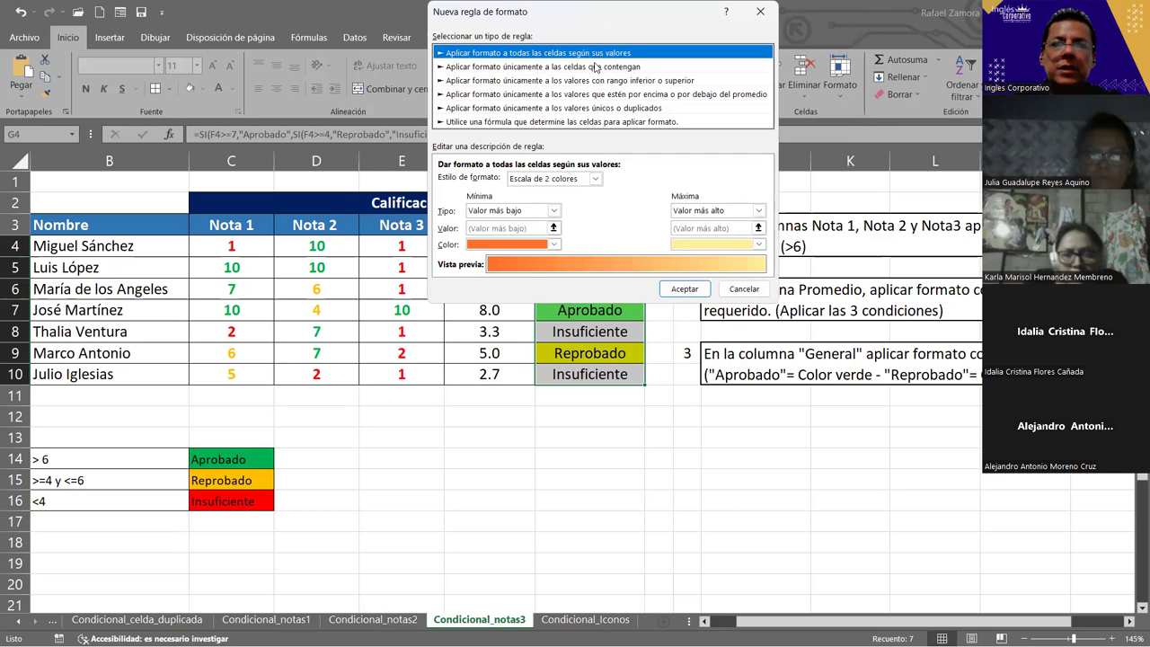
left_click(595, 67)
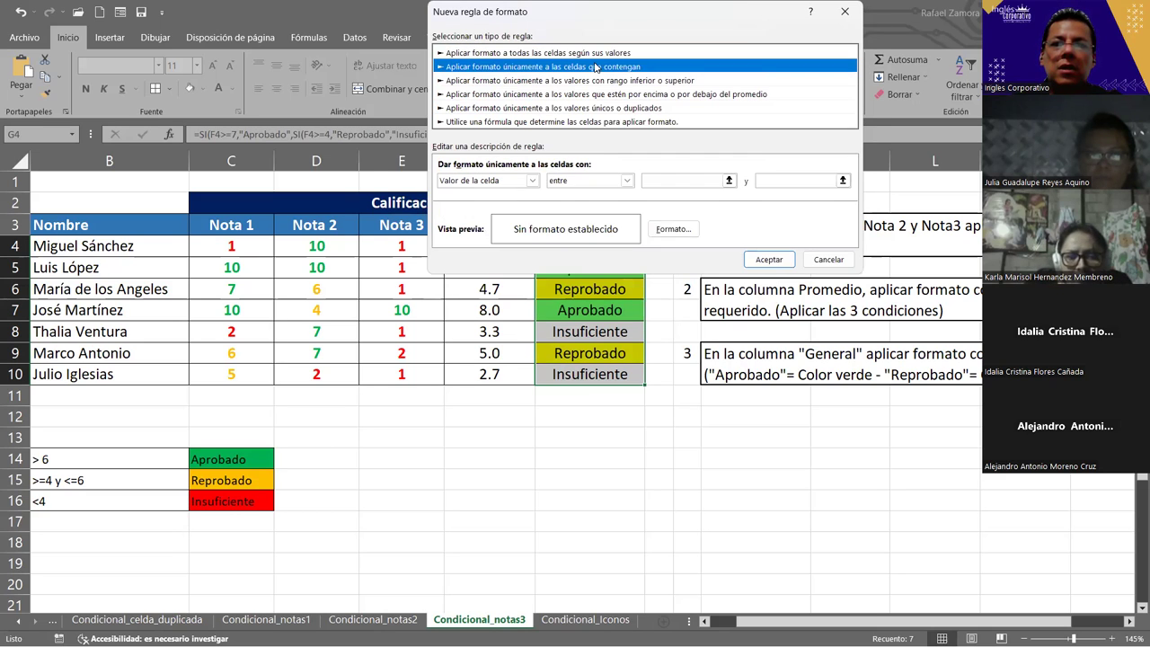
left_click(627, 182)
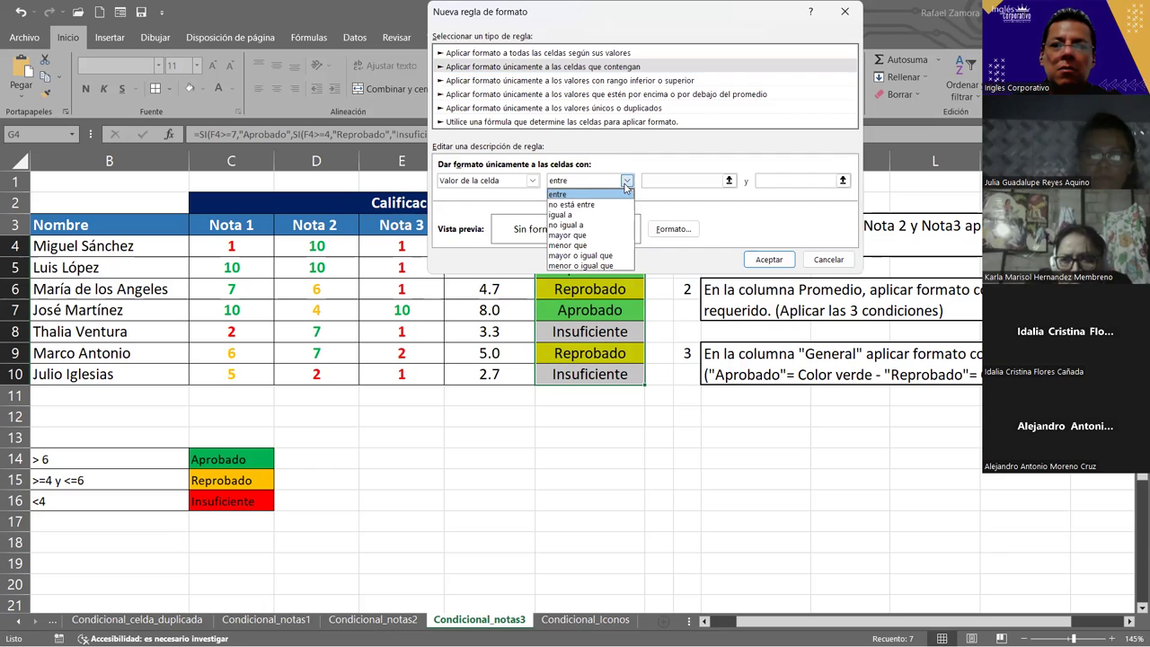
left_click(584, 215)
left_click(728, 180)
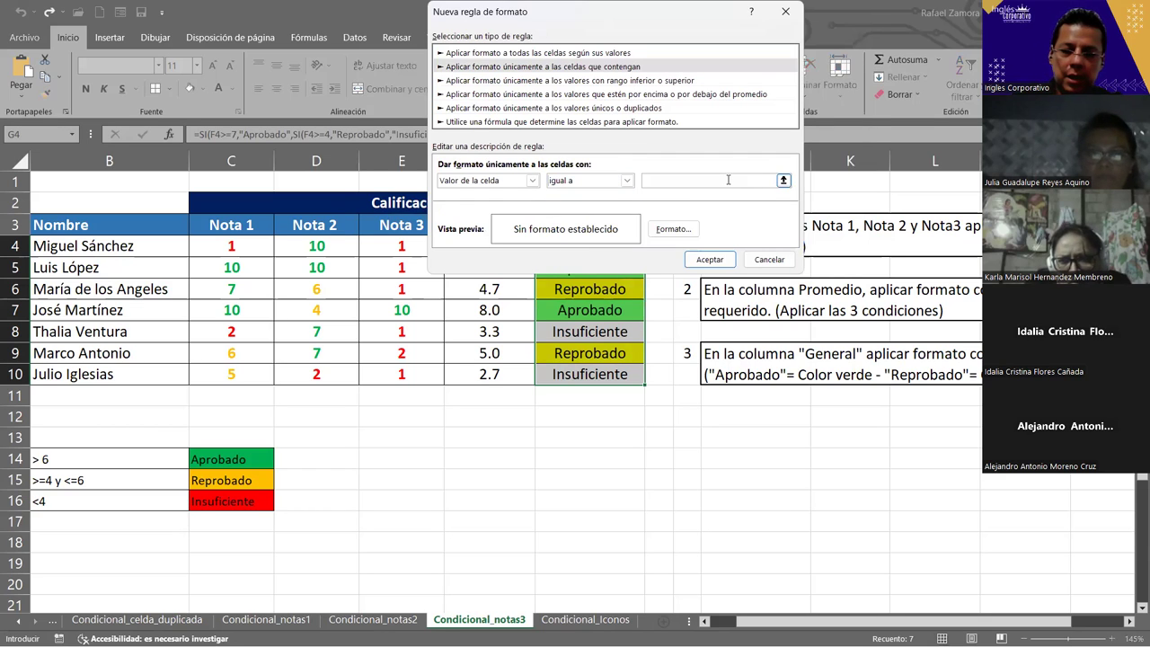
type("Insuficiente")
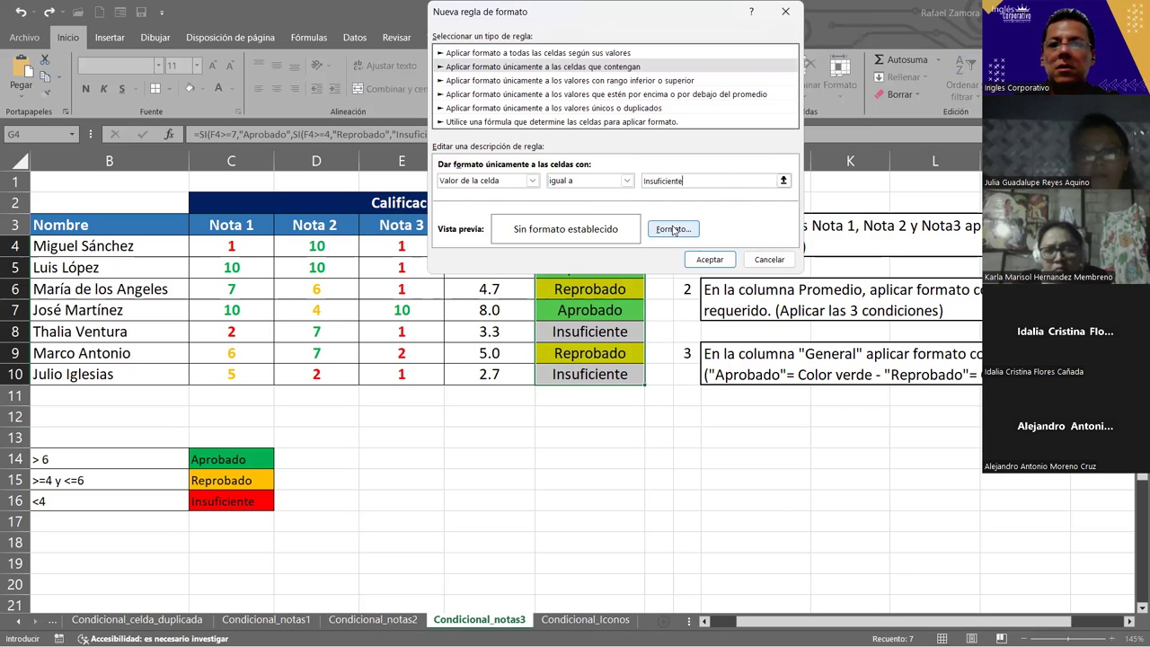
Give the Insuficiente rule a custom salmon red fill and apply all rules.
left_click(673, 230)
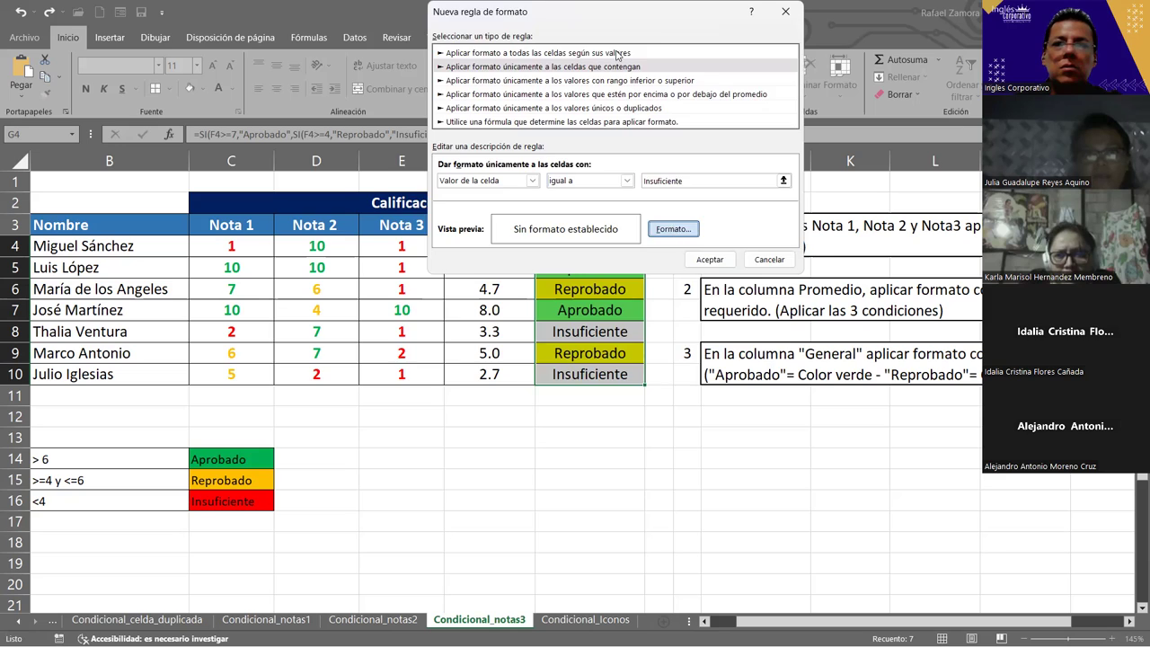
left_click(561, 42)
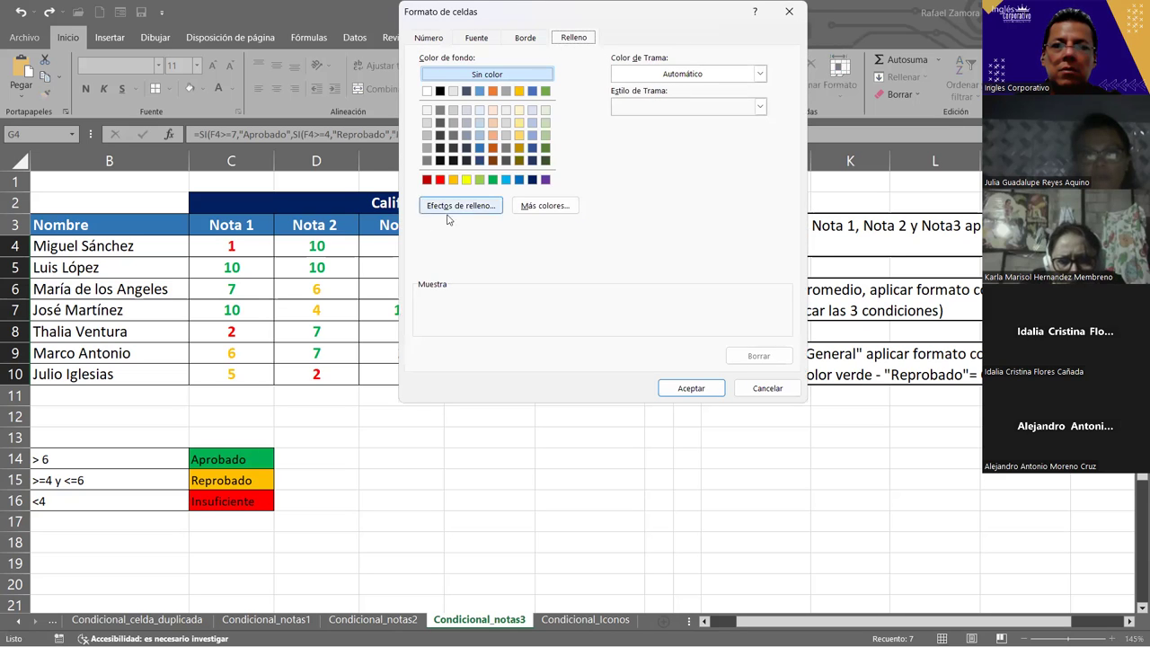
left_click(545, 206)
left_click(581, 40)
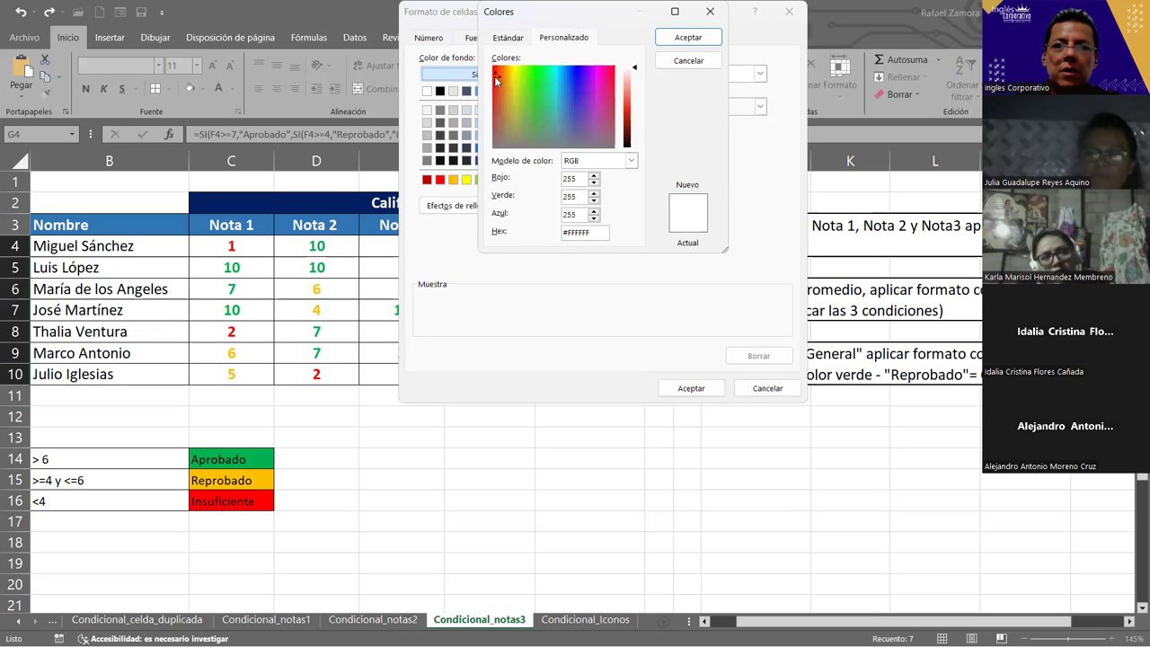
mouse_move(634, 85)
left_mouse_down()
mouse_move(632, 101)
mouse_move(651, 103)
left_mouse_up()
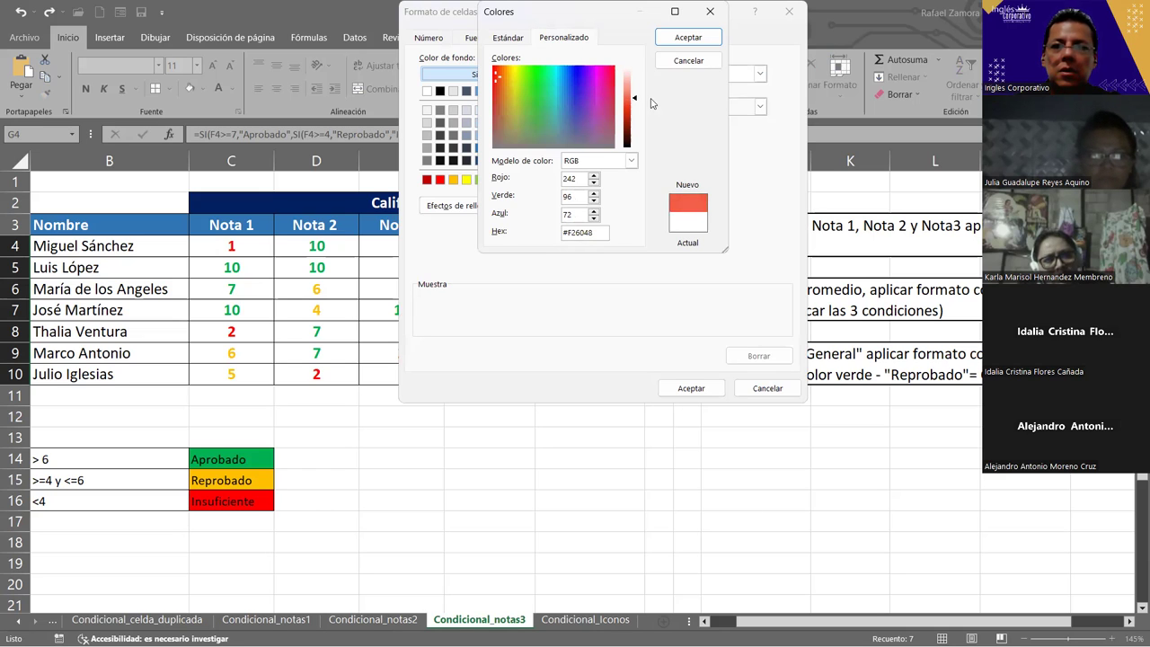
left_click(719, 38)
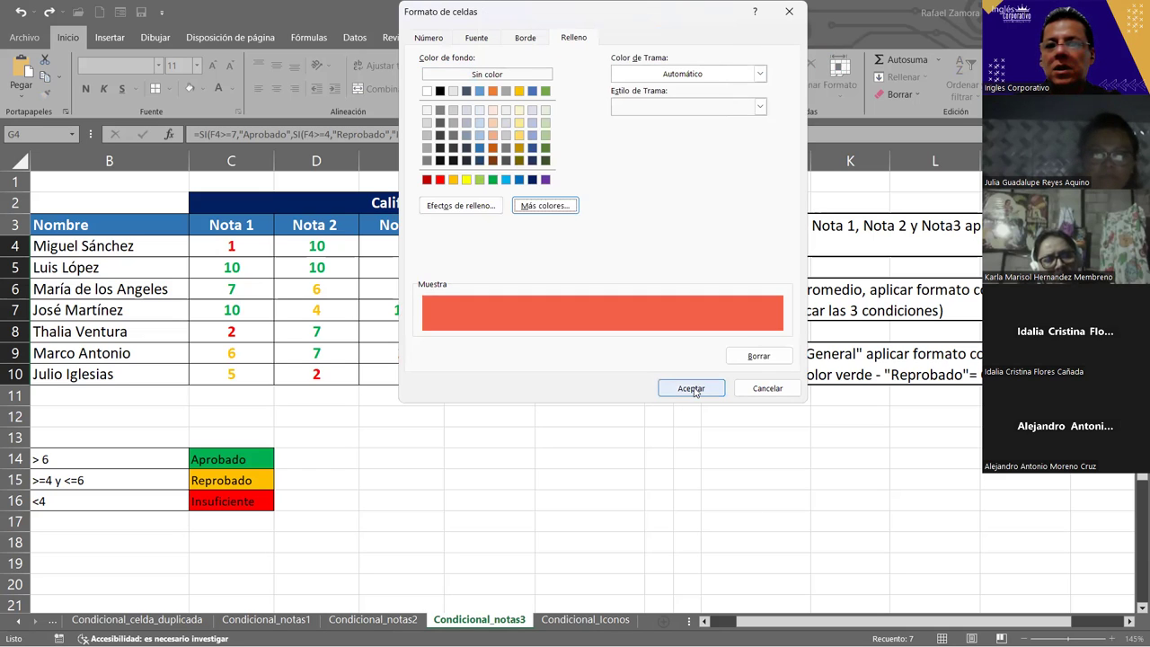
key("Return")
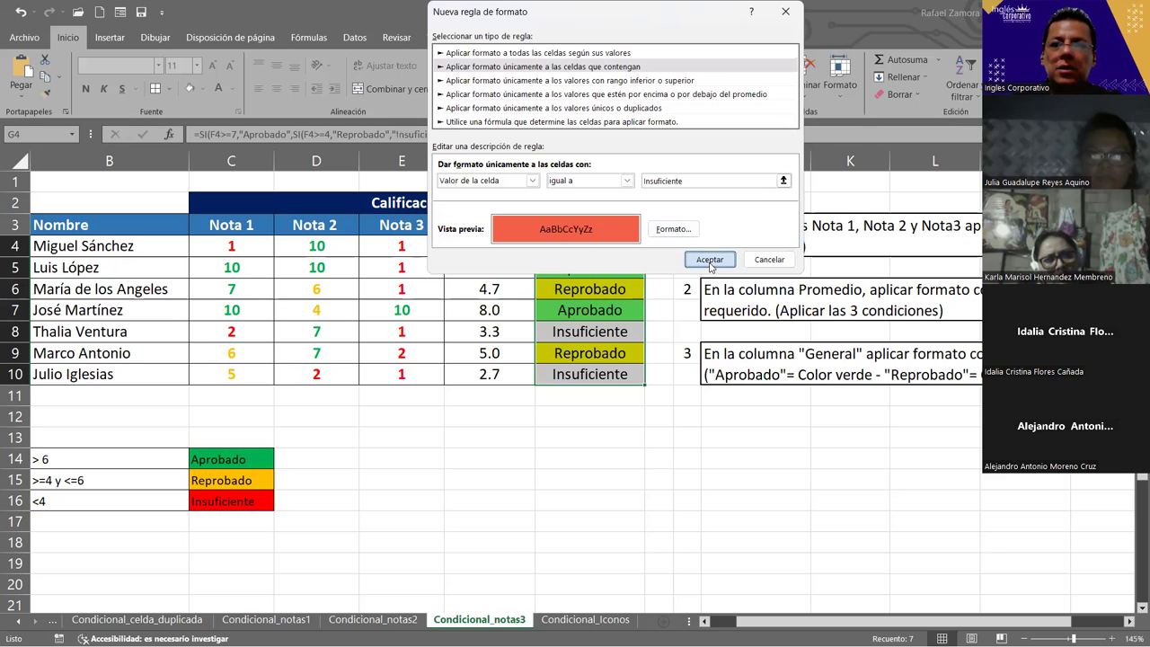
key("Return")
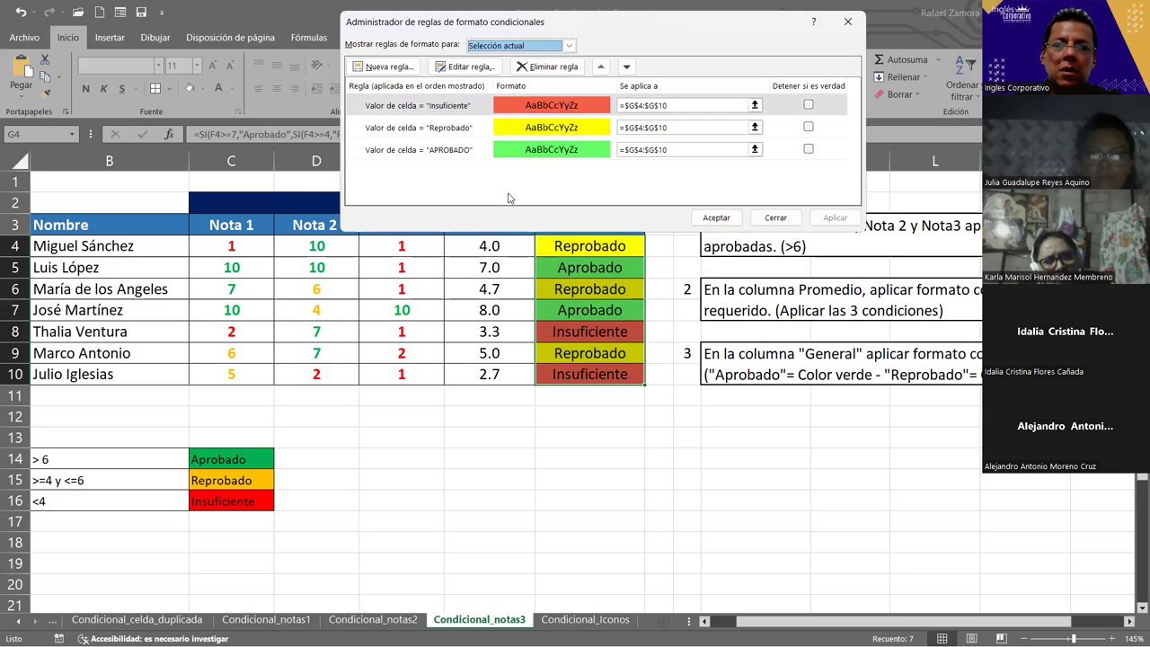
left_click(738, 217)
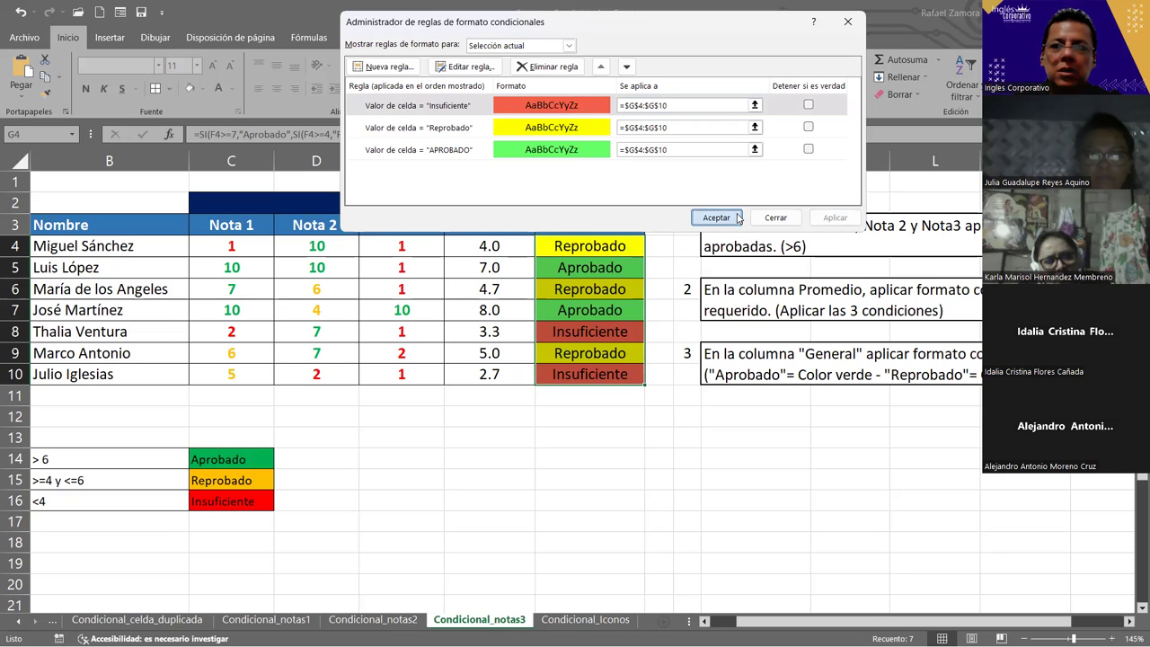
left_click(624, 467)
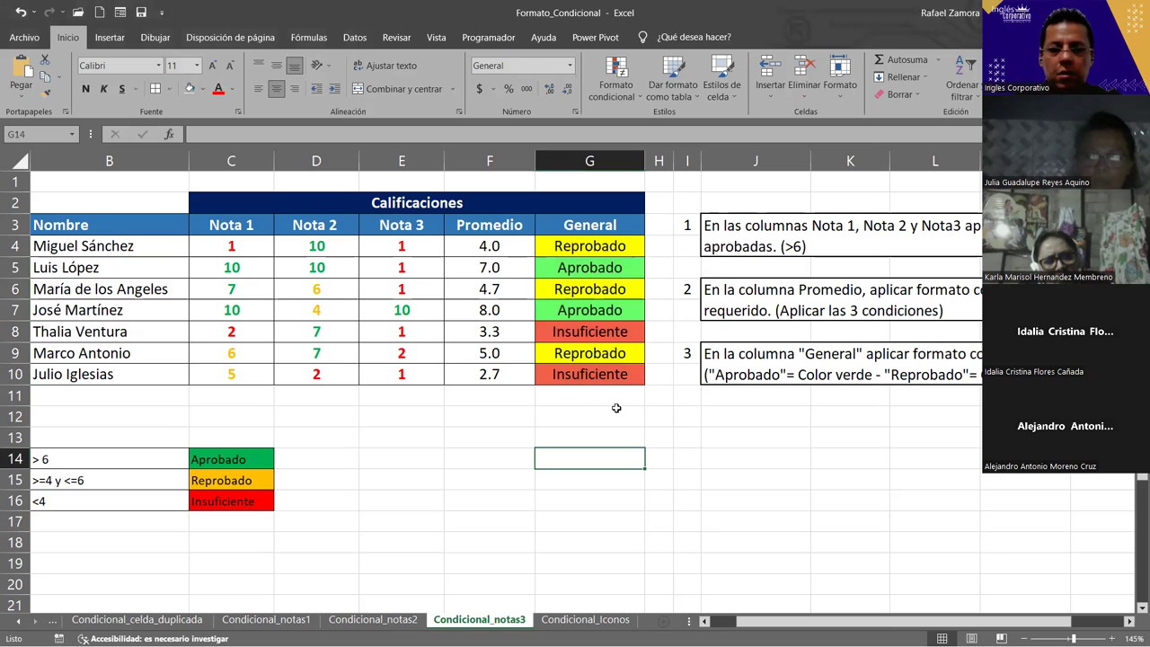
Recalculate the random grades four times with F9 to test the General colours.
key("F9")
key("F9")
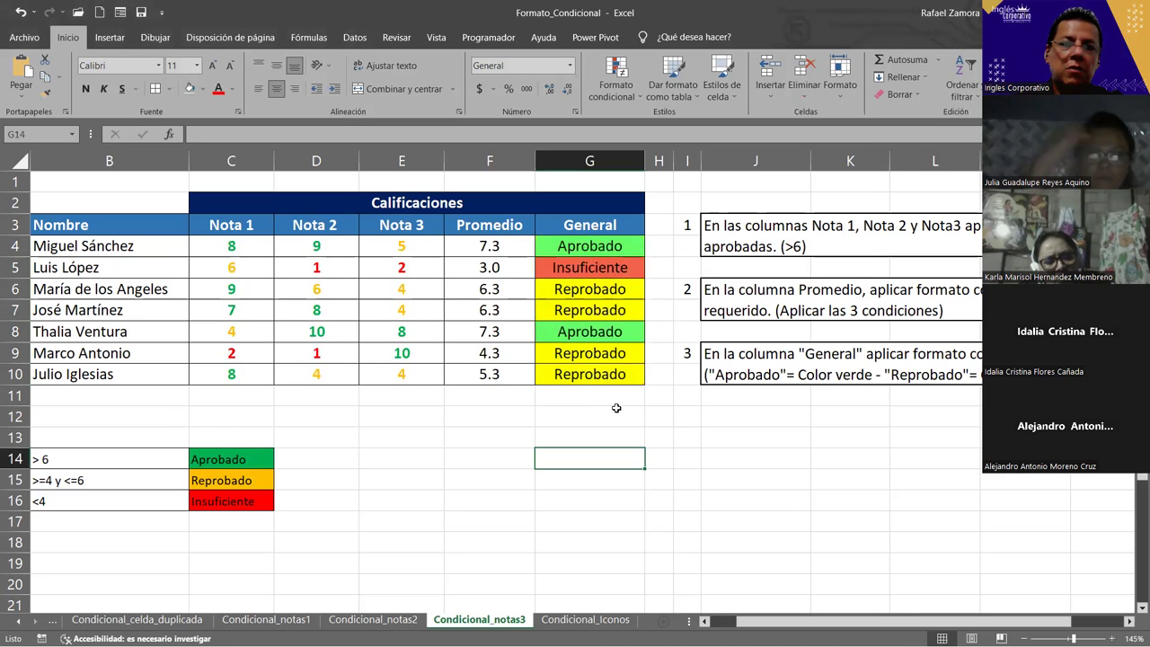
key("F9")
key("F9")
key("F9")
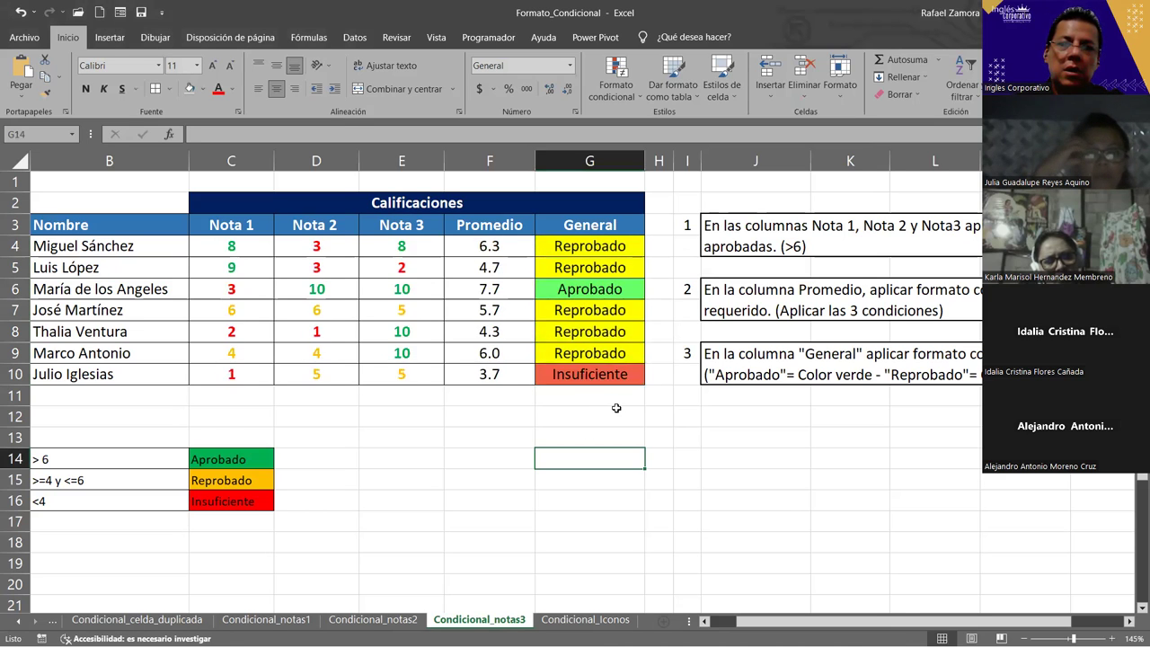
key("F9")
key("F9")
key("F9")
key("F9")
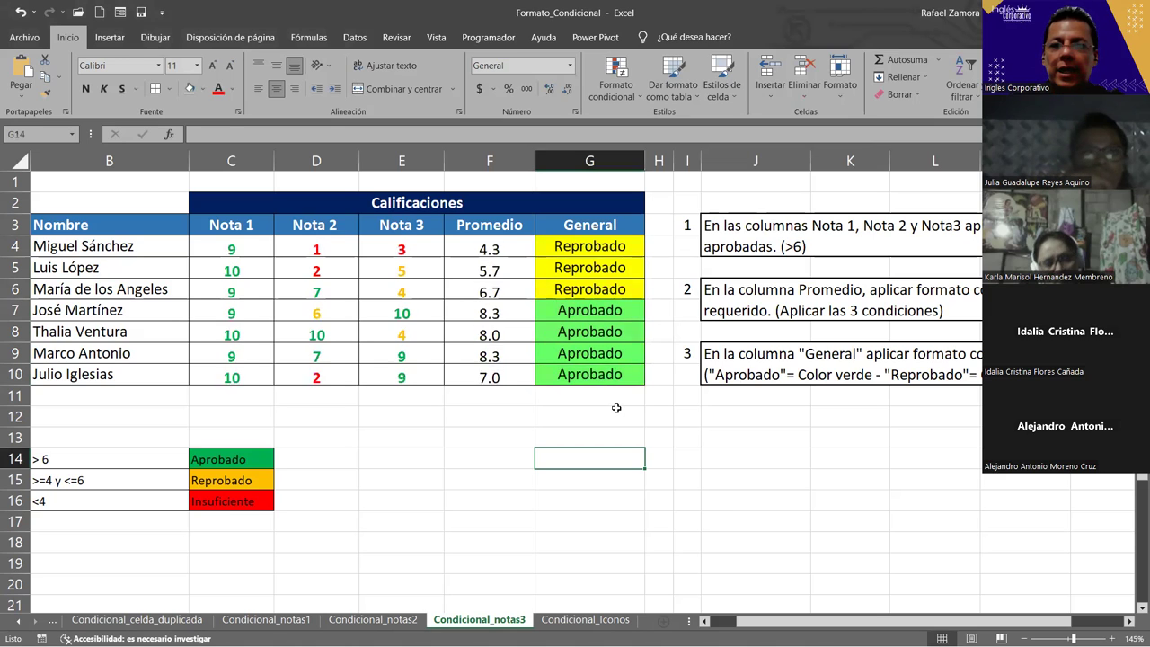
key("F9")
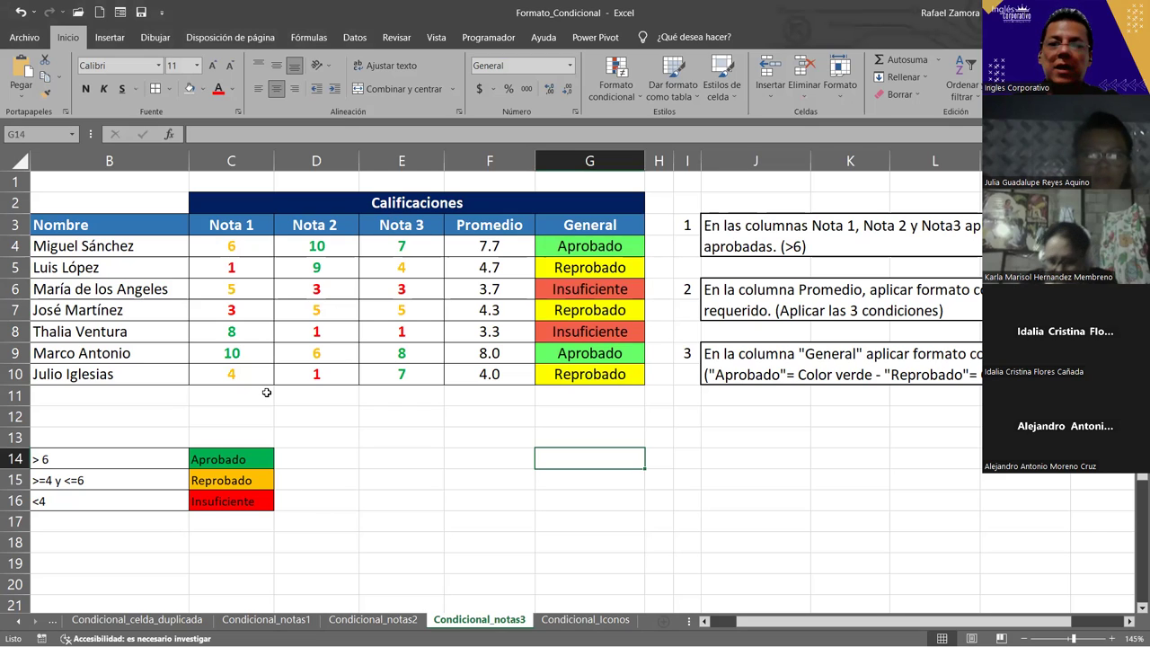
Inspect the formulas behind the grades C4:E10 and the General results G4:G10.
left_click(239, 244)
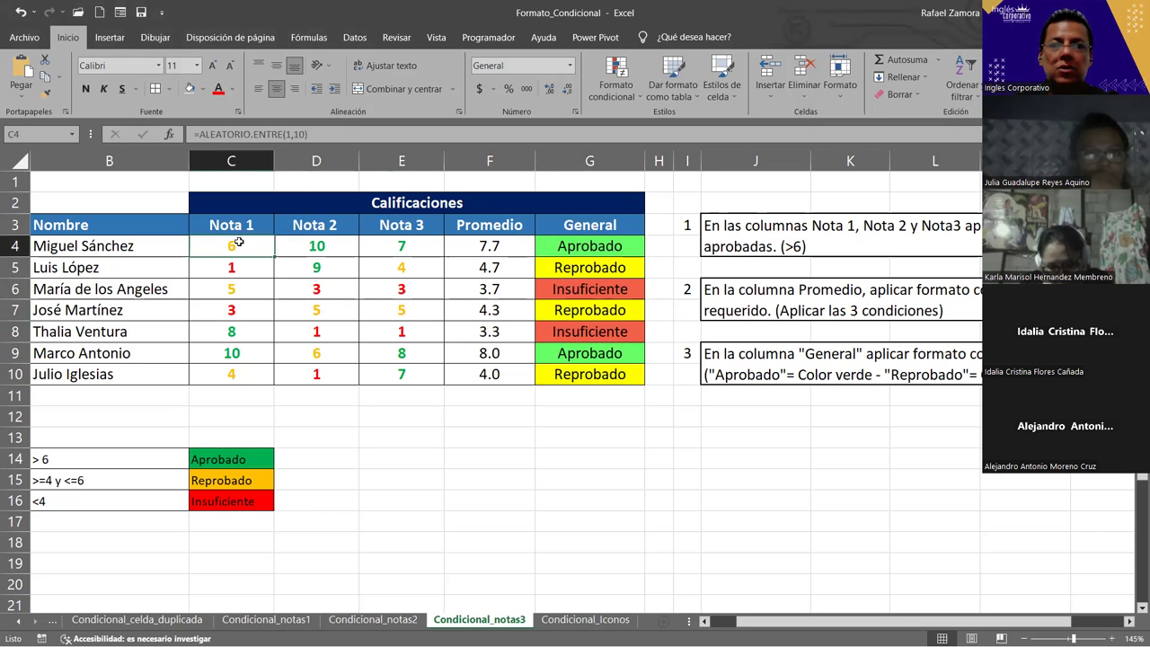
left_click_drag(234, 246, 402, 374)
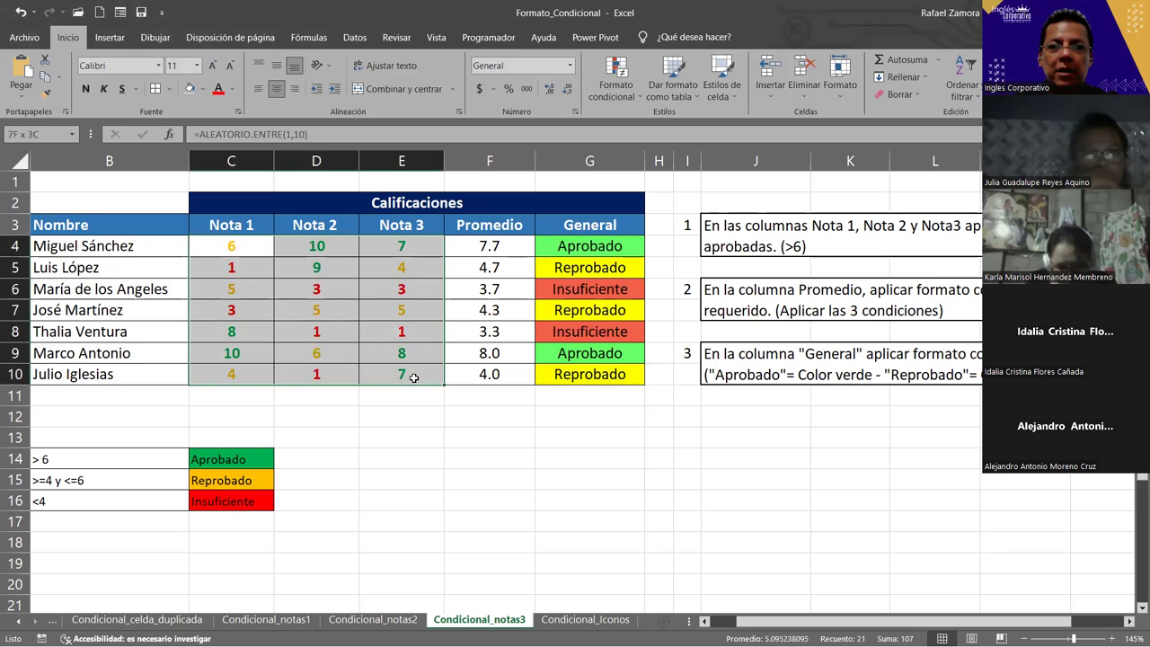
left_click(609, 243)
left_click(608, 378, "shift")
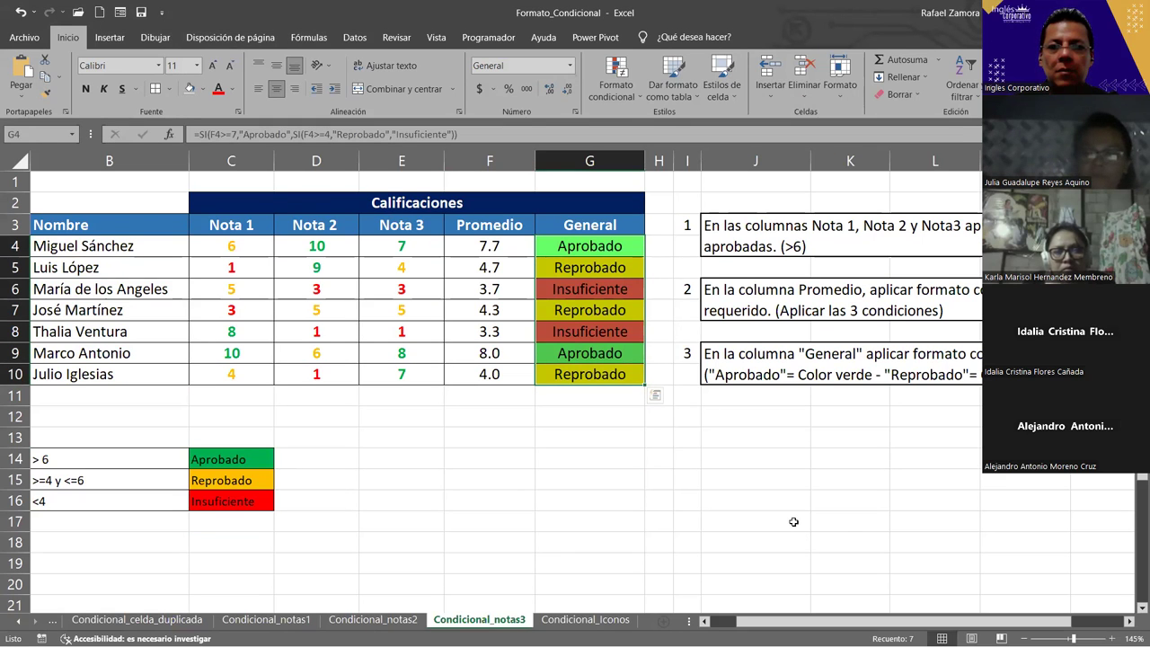
left_click(261, 246)
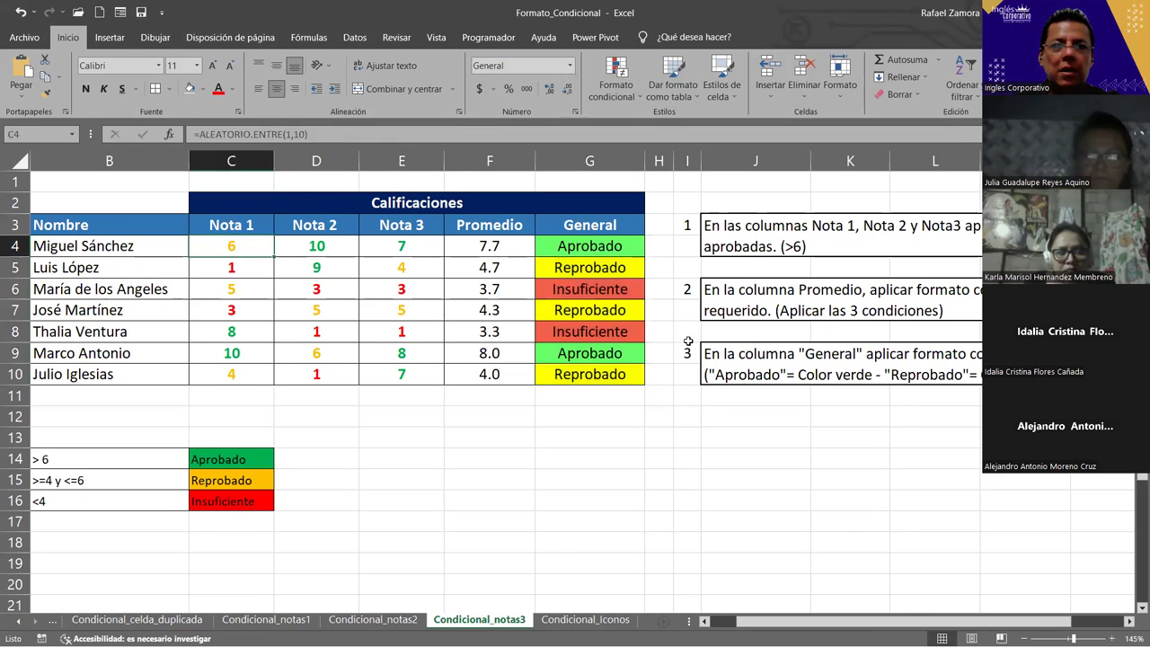
left_click(570, 393)
left_click(616, 416)
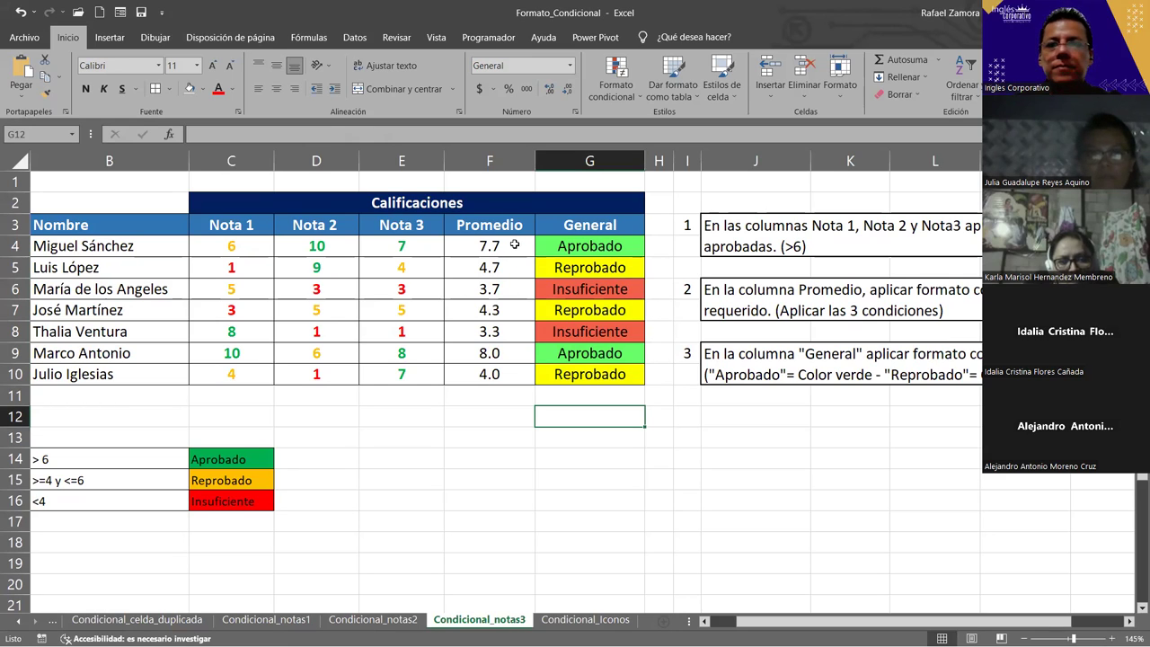
left_click(515, 244)
Select the Promedio averages F4:F10 and start a new conditional formatting rule.
left_click_drag(513, 246, 506, 364)
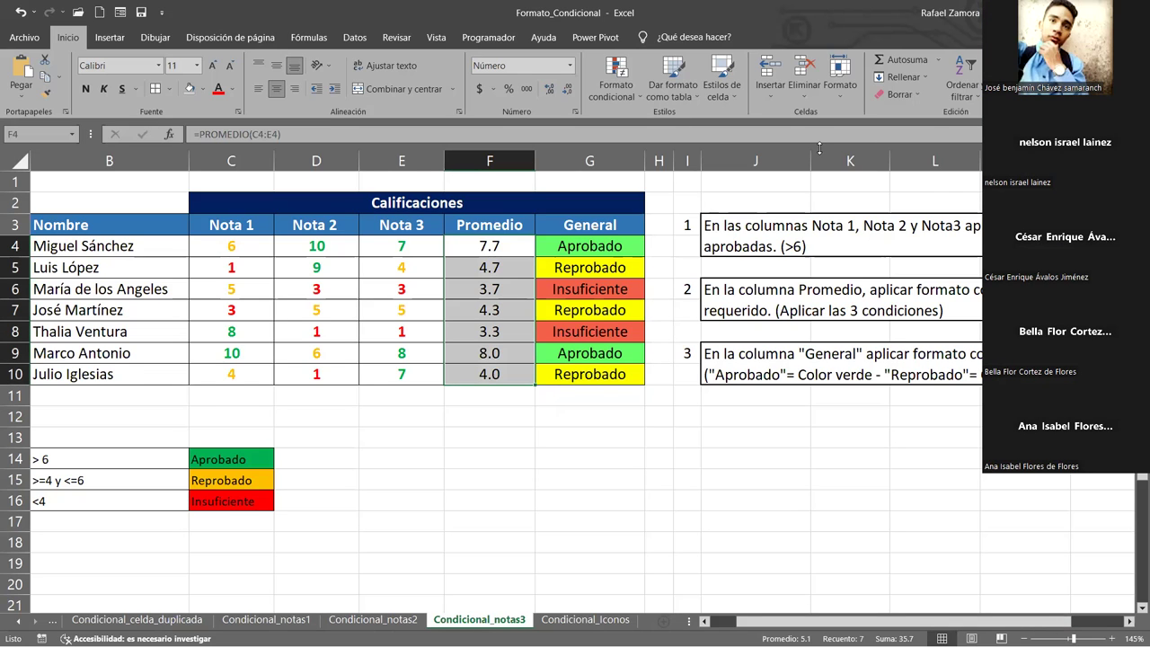
left_click(610, 102)
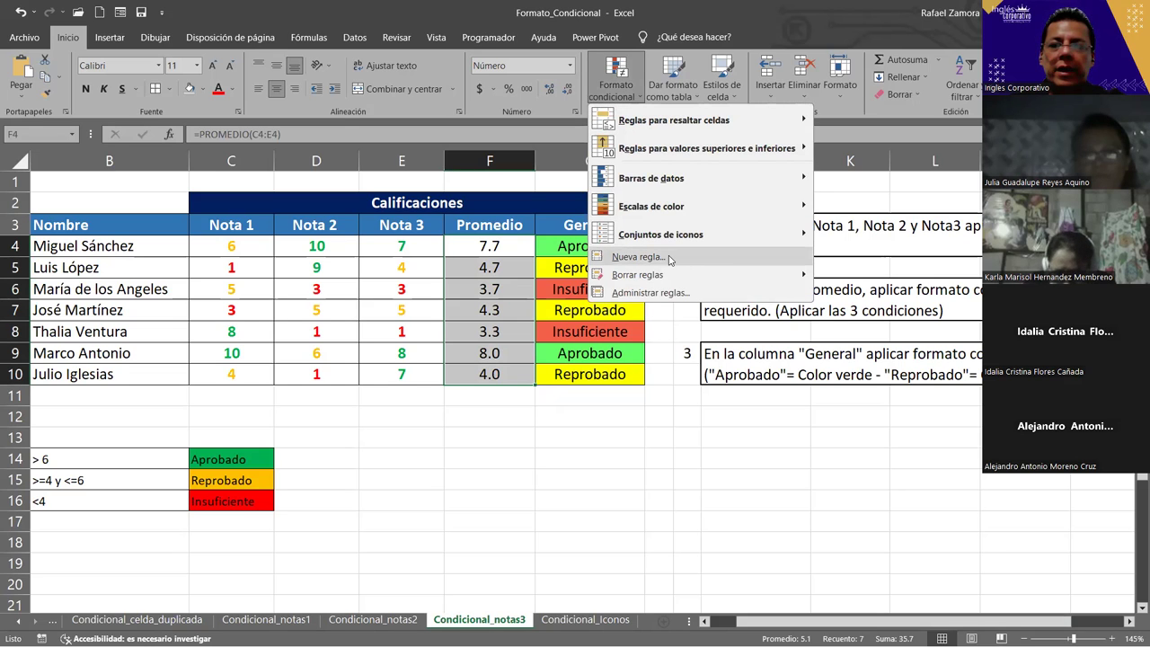
key("Return")
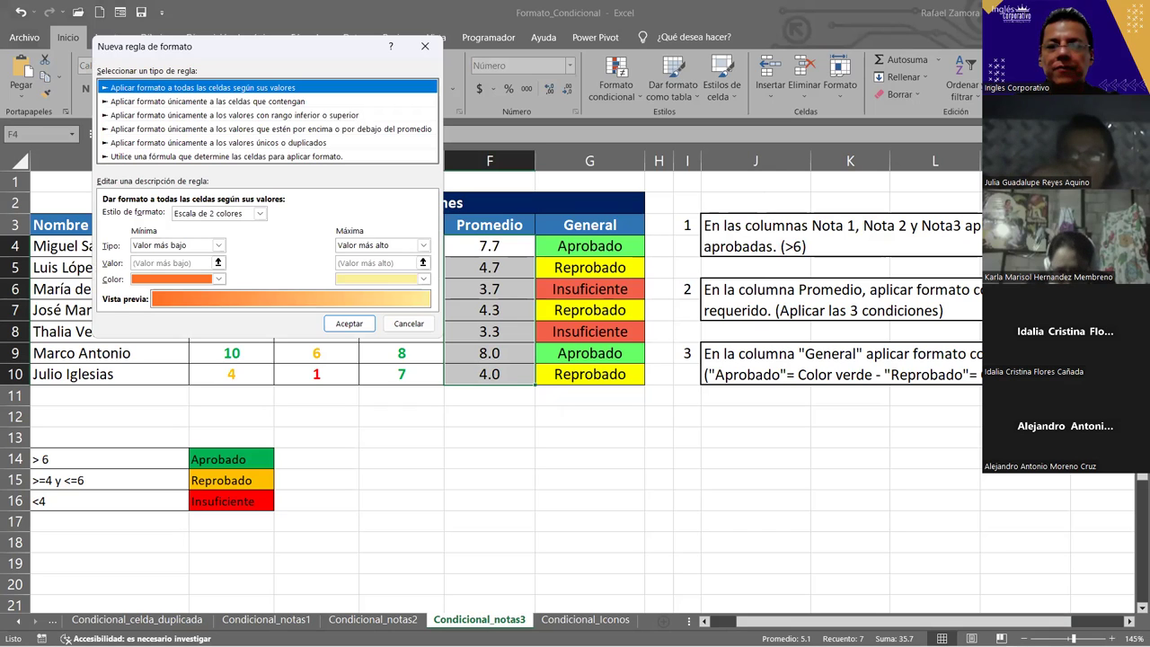
Make the rule a 3-color scale: dark red minimum, yellow midpoint, green maximum.
left_click(257, 215)
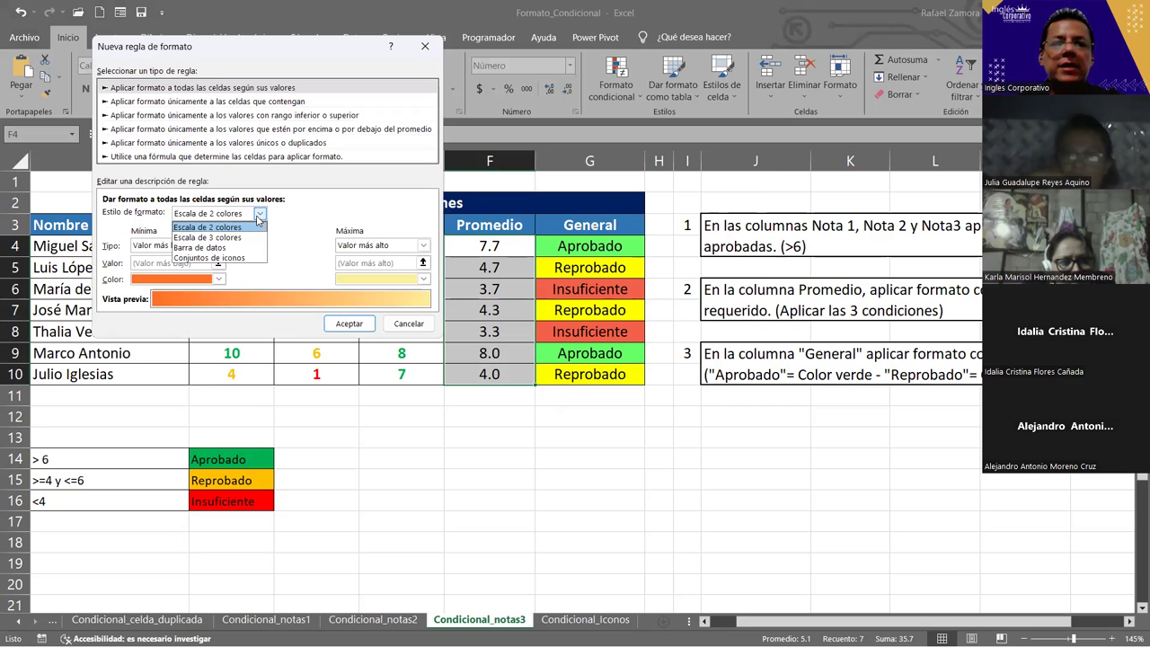
left_click(224, 238)
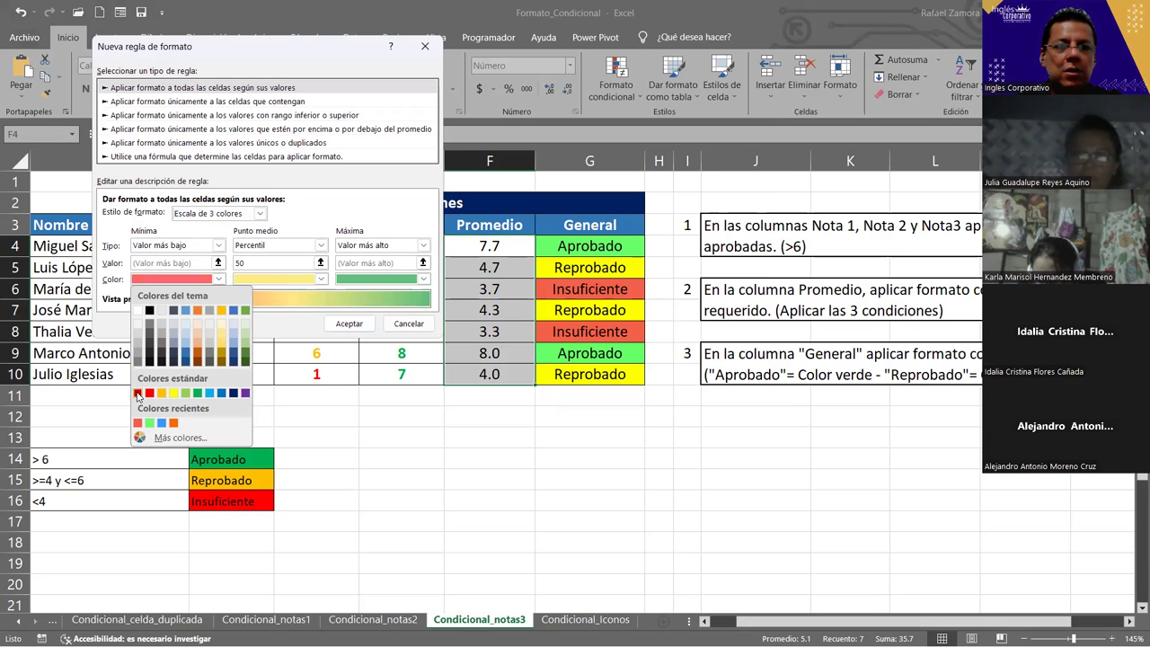
left_click(138, 394)
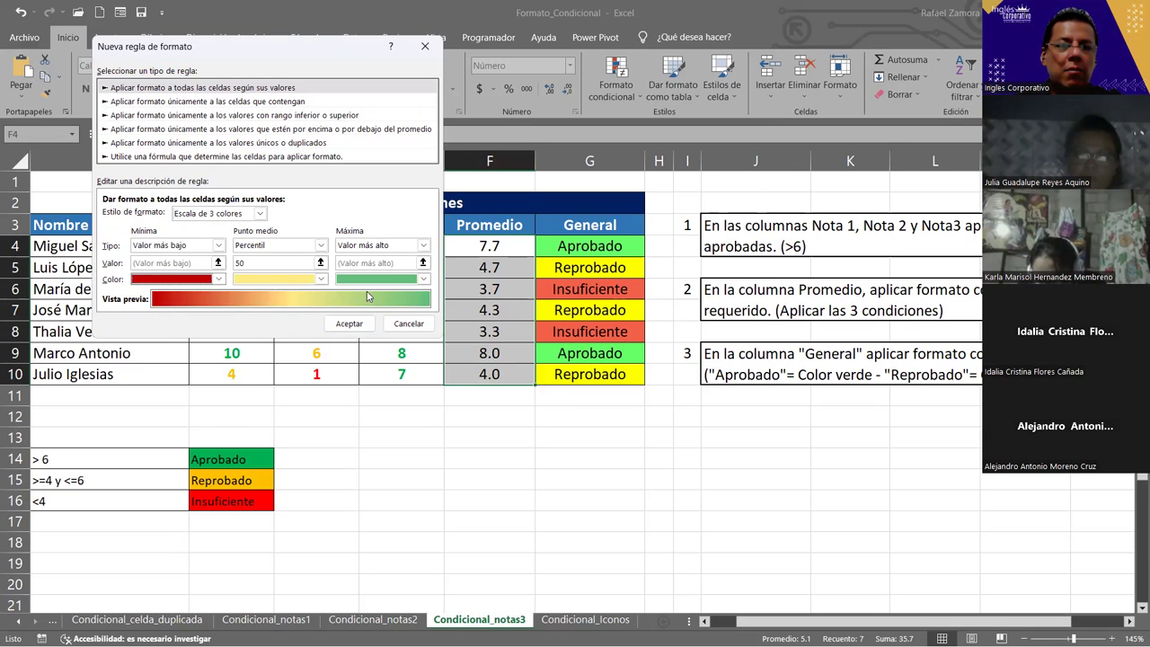
left_click(276, 394)
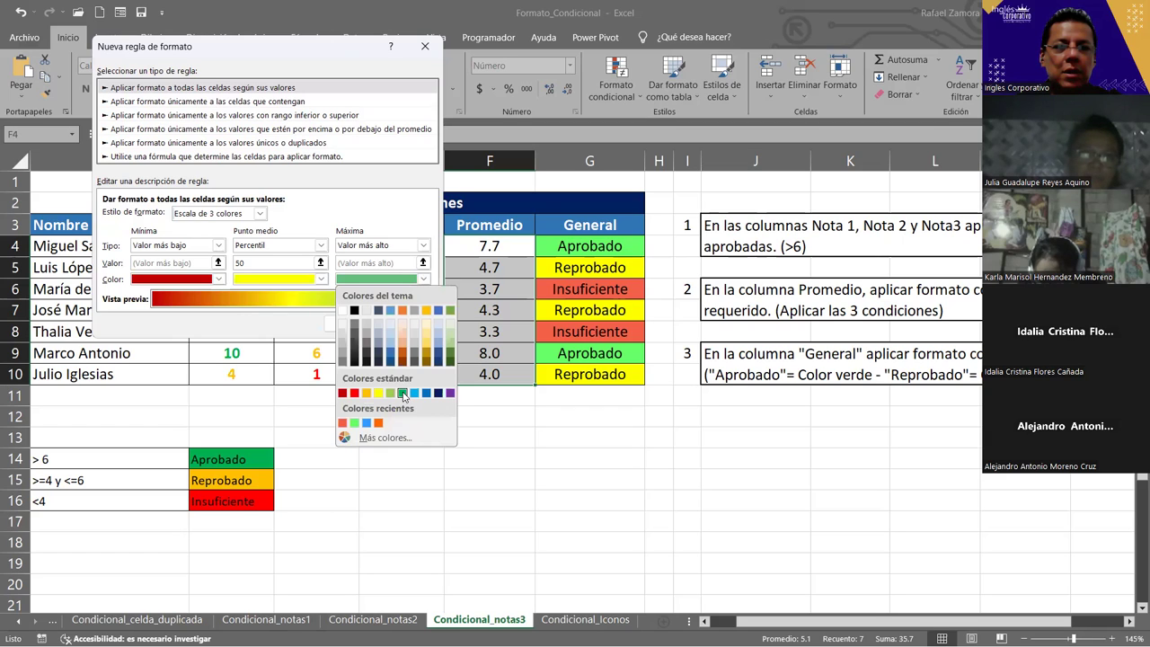
left_click(403, 394)
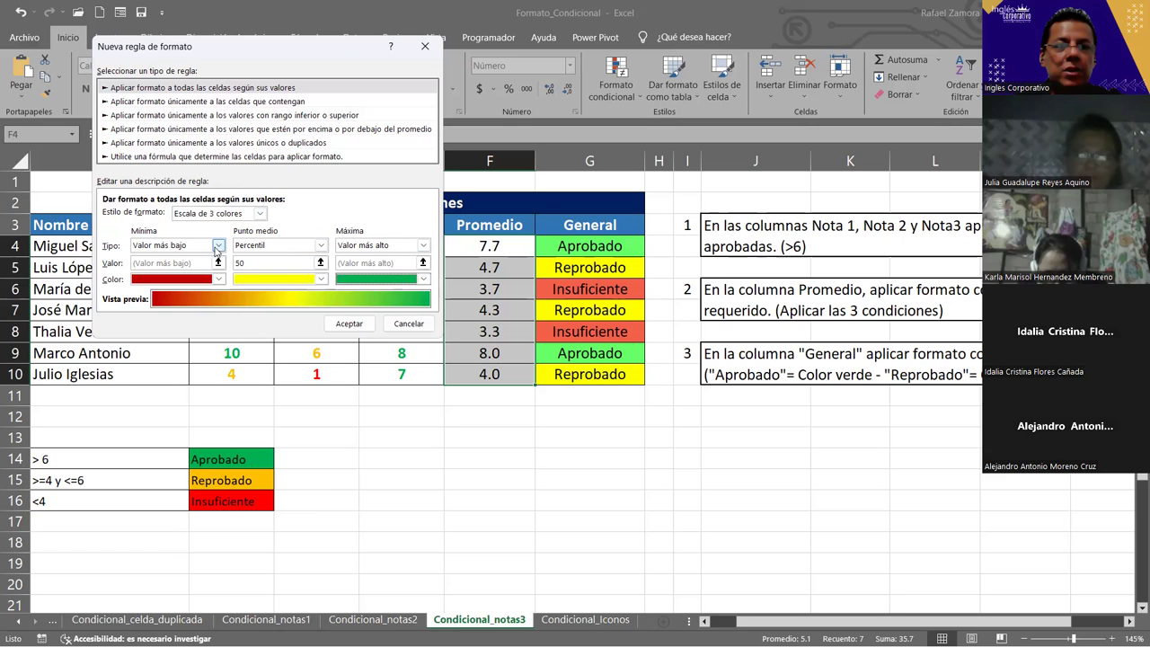
Set the minimum, midpoint and maximum types of the colour scale to Número.
left_click(217, 246)
left_click(208, 269)
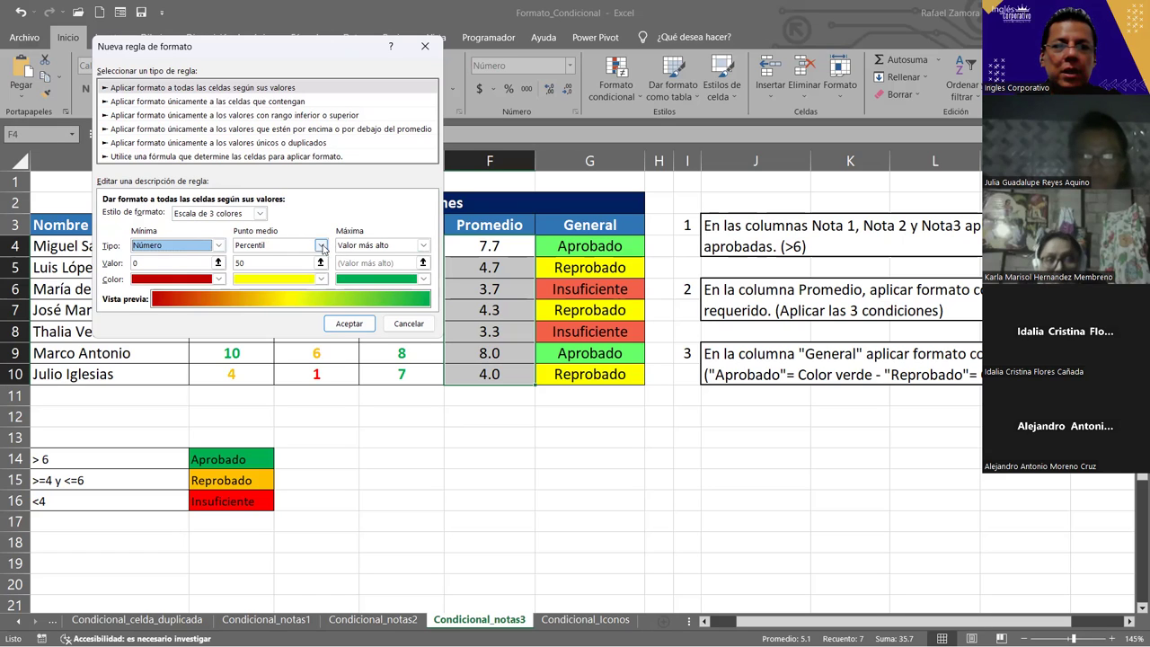
left_click(321, 245)
left_click(270, 258)
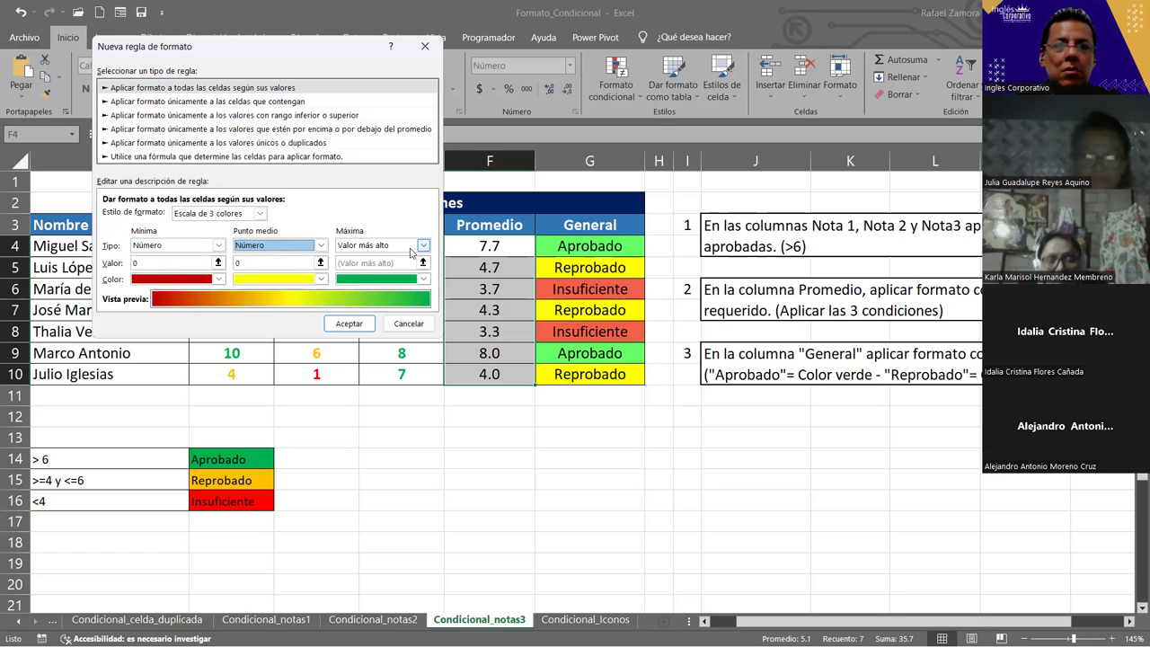
left_click(422, 246)
left_click(400, 259)
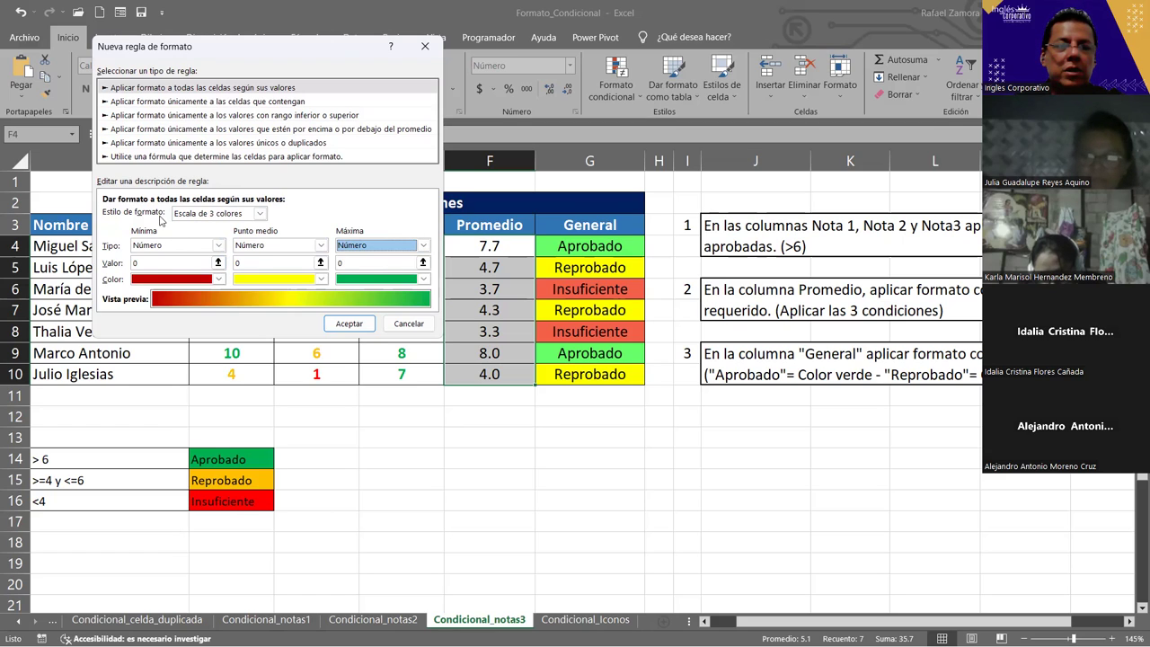
Enter scale values 1, 5 and 10 and apply the rule to Promedio.
left_click(153, 262)
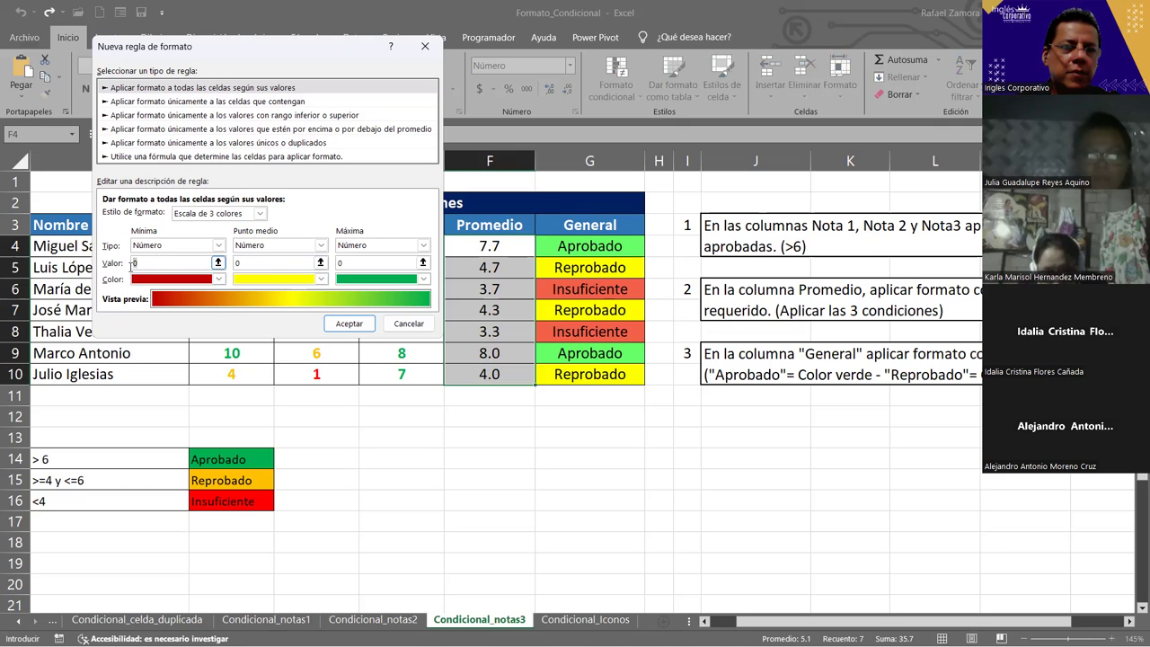
type("1")
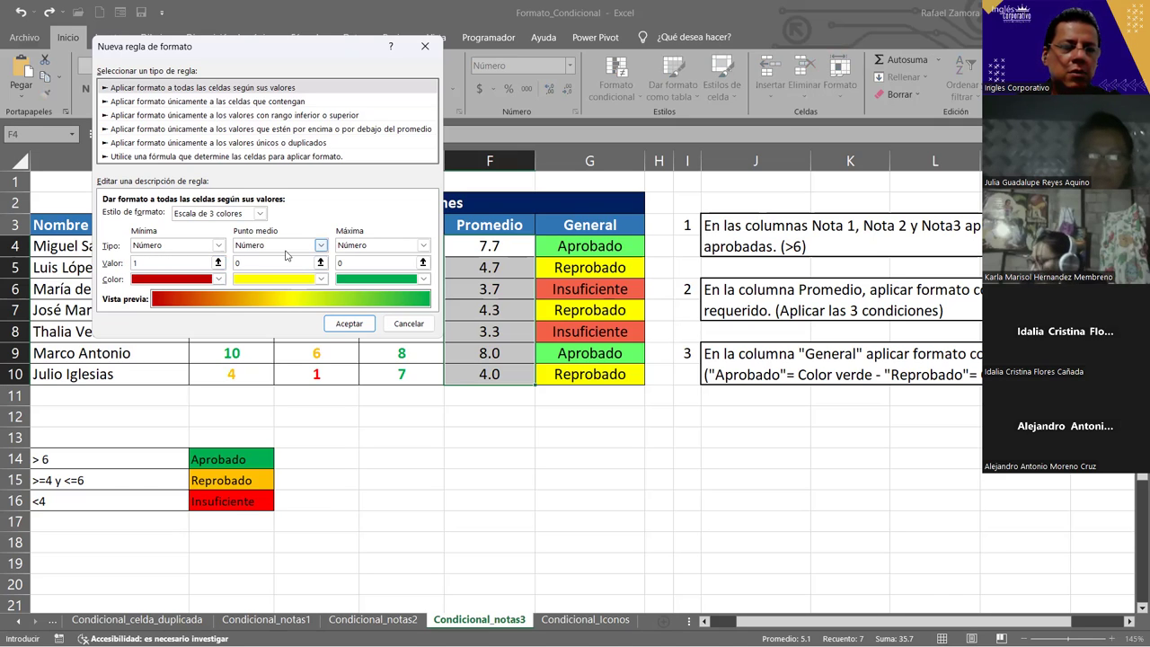
double_click(236, 263)
type("5")
key("Tab")
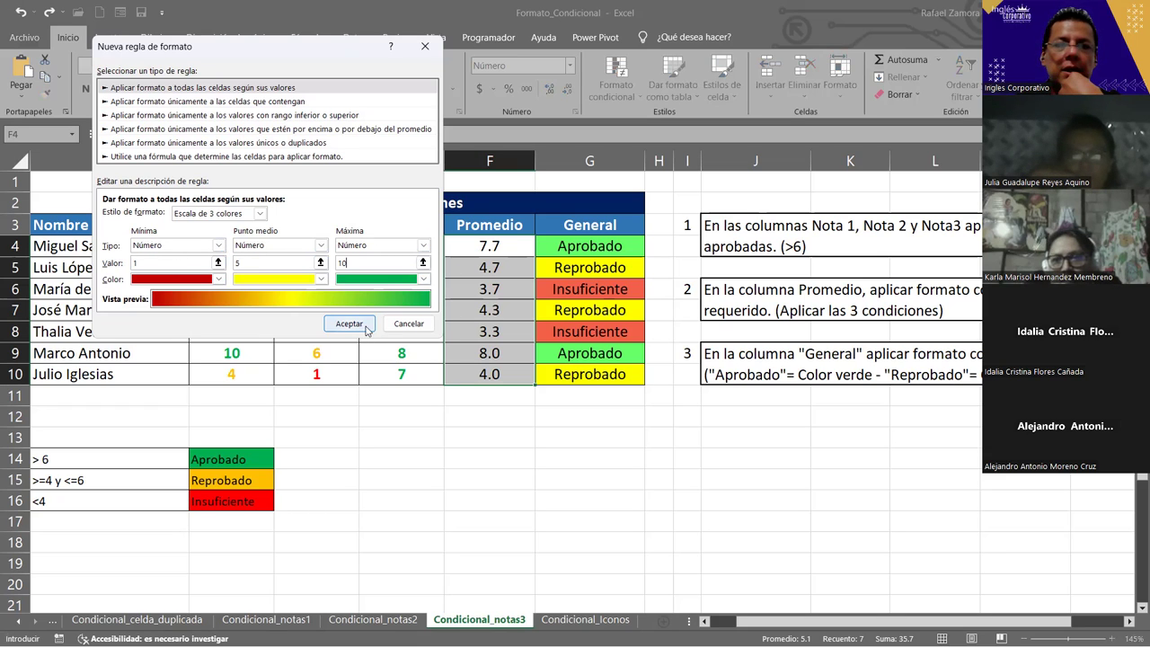
key("Return")
left_click(565, 513)
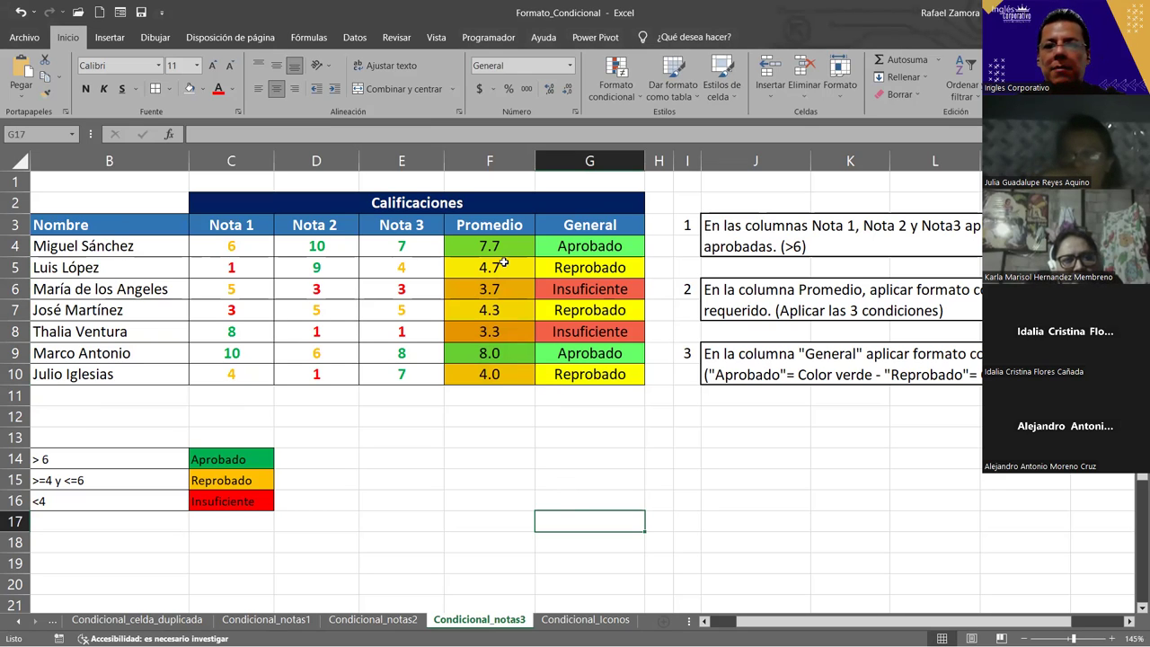
Recalculate the grades nine times with F9 to watch the Promedio colour scale update.
left_click(669, 437)
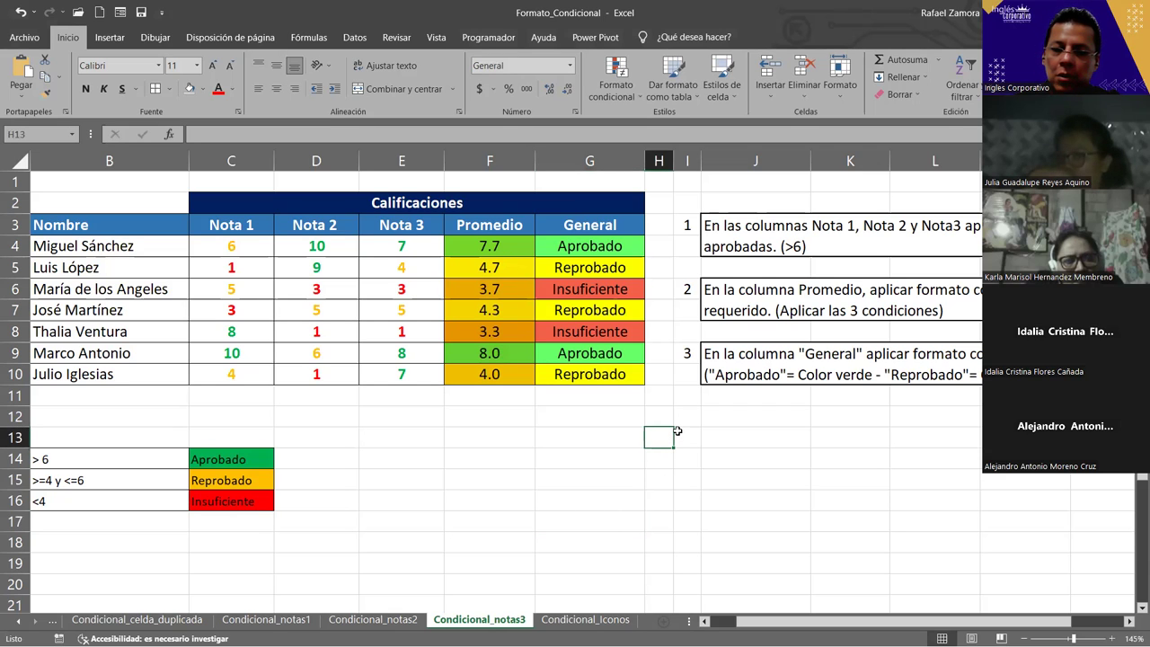
left_click(494, 431)
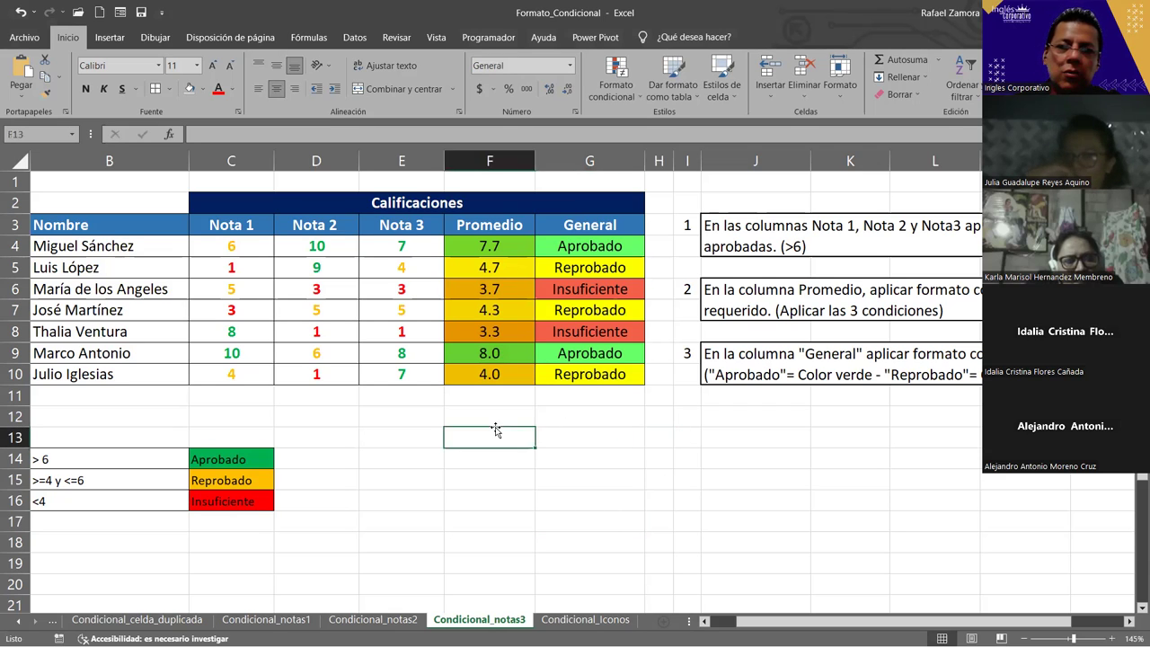
key("F9")
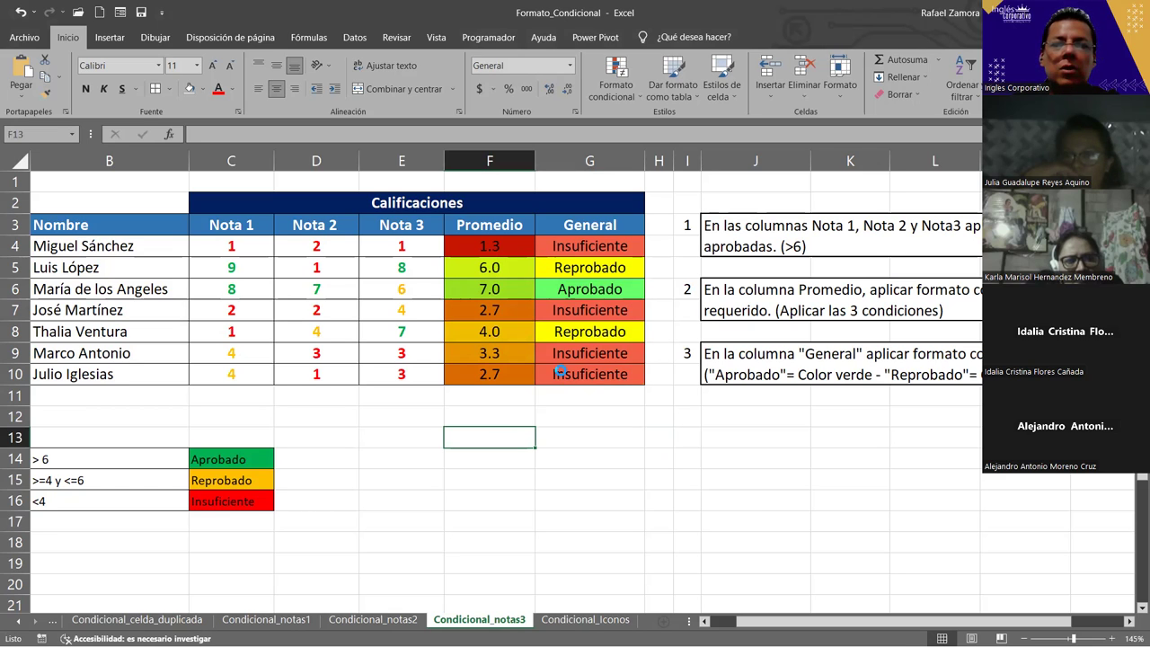
key("F9")
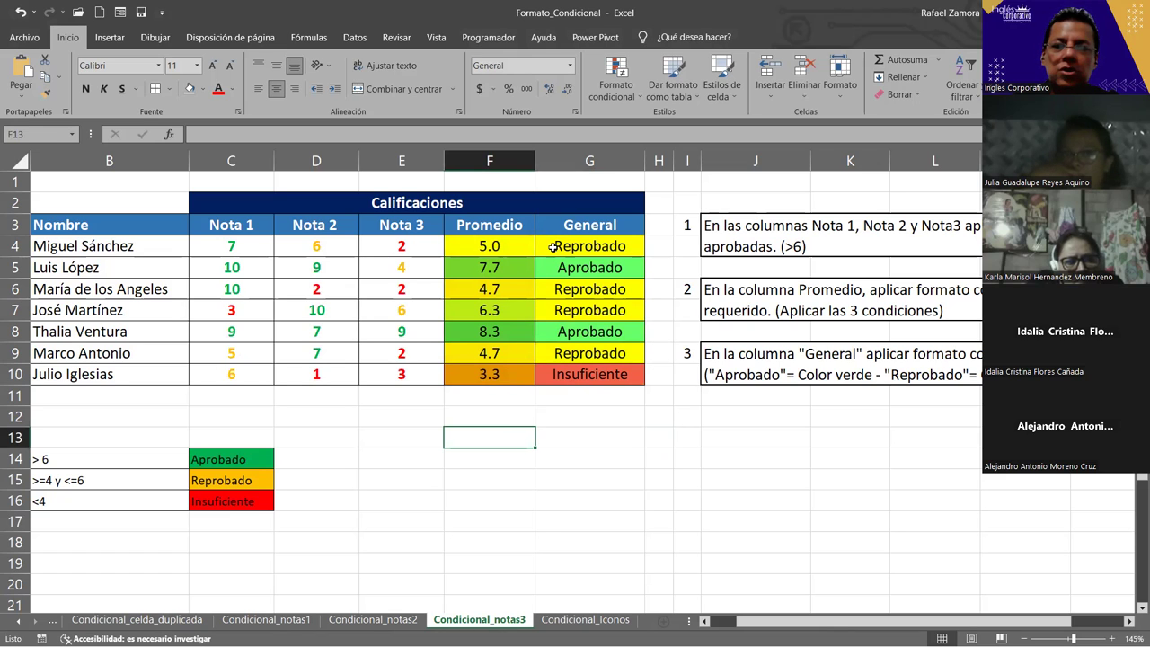
key("F9")
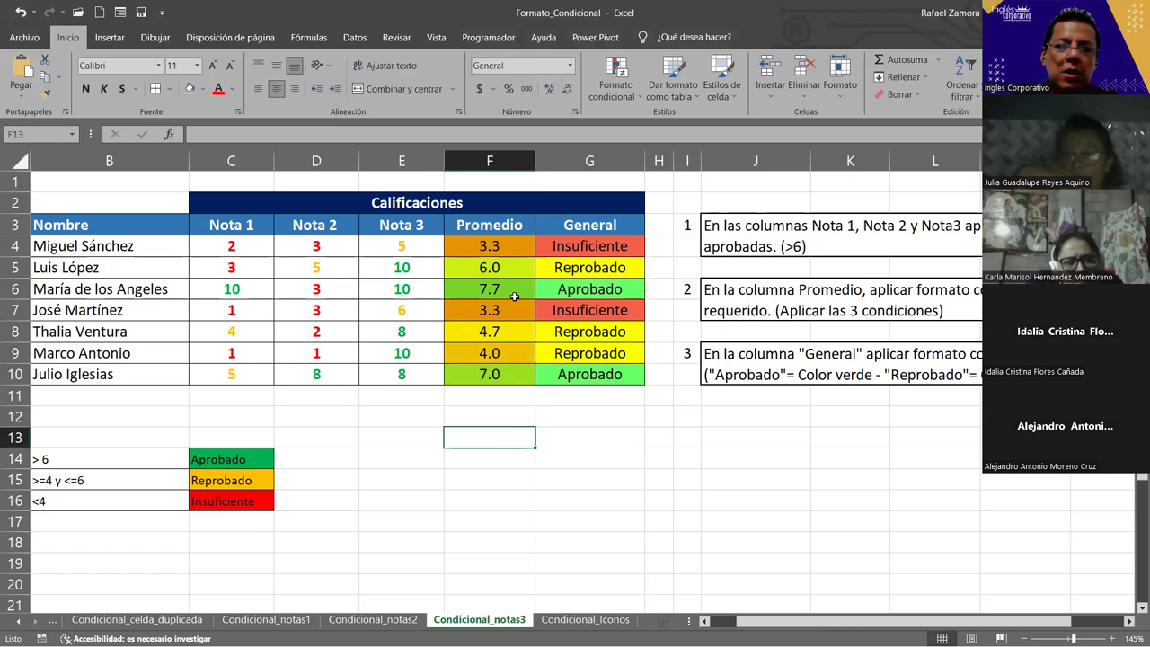
key("F9")
key("F9")
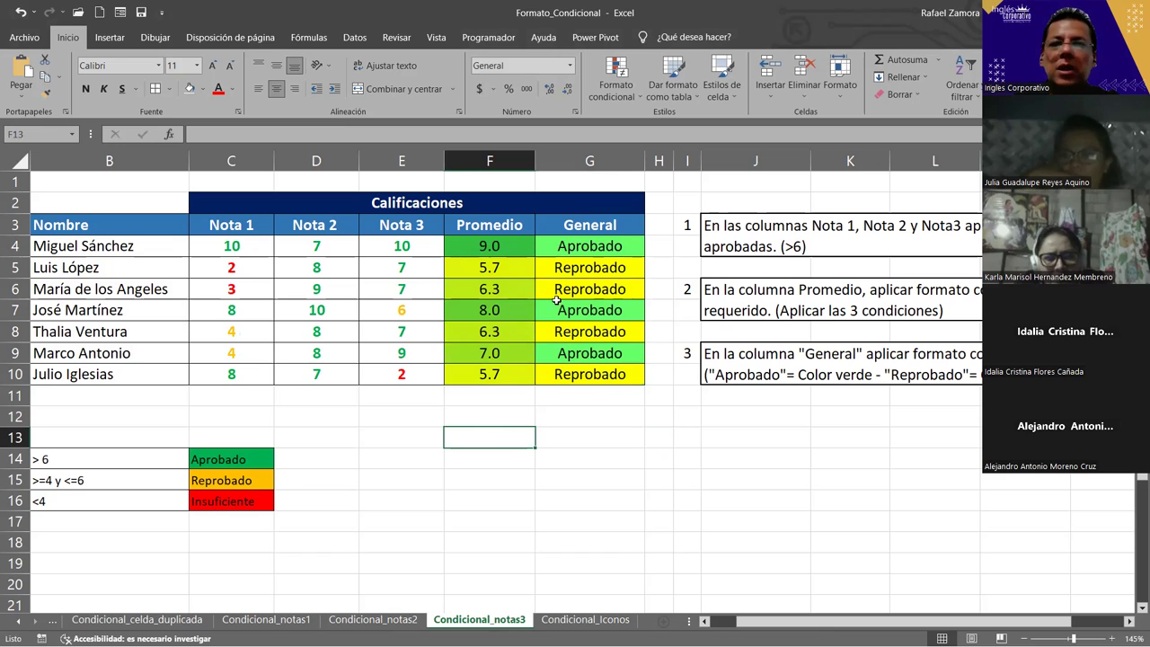
key("F9")
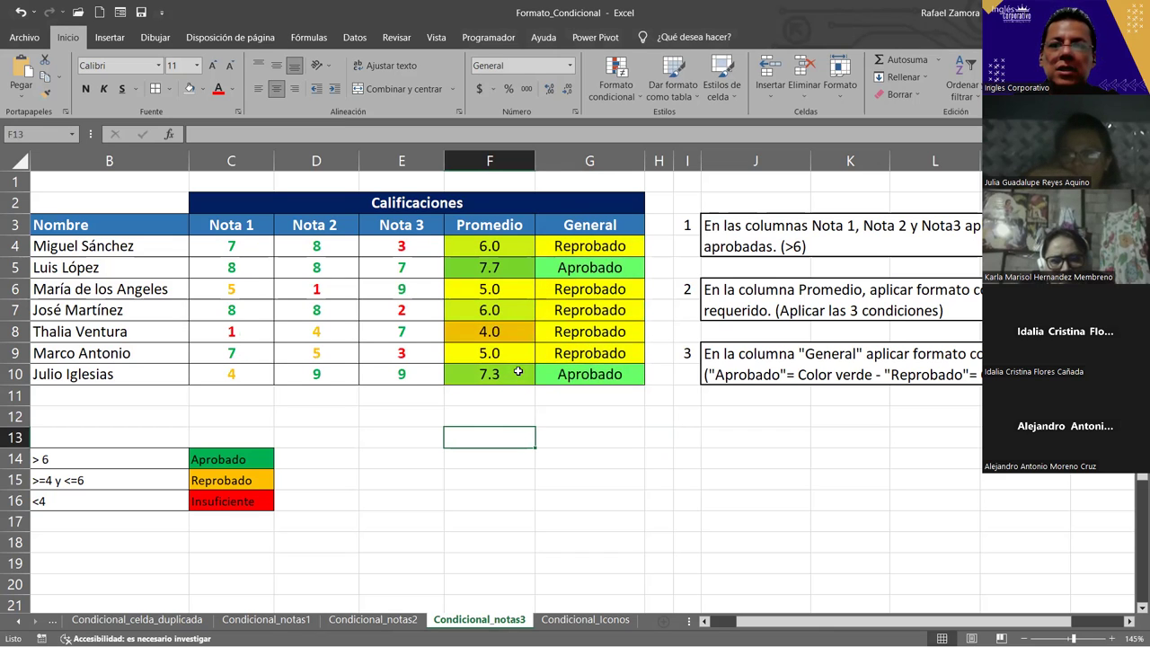
key("F9")
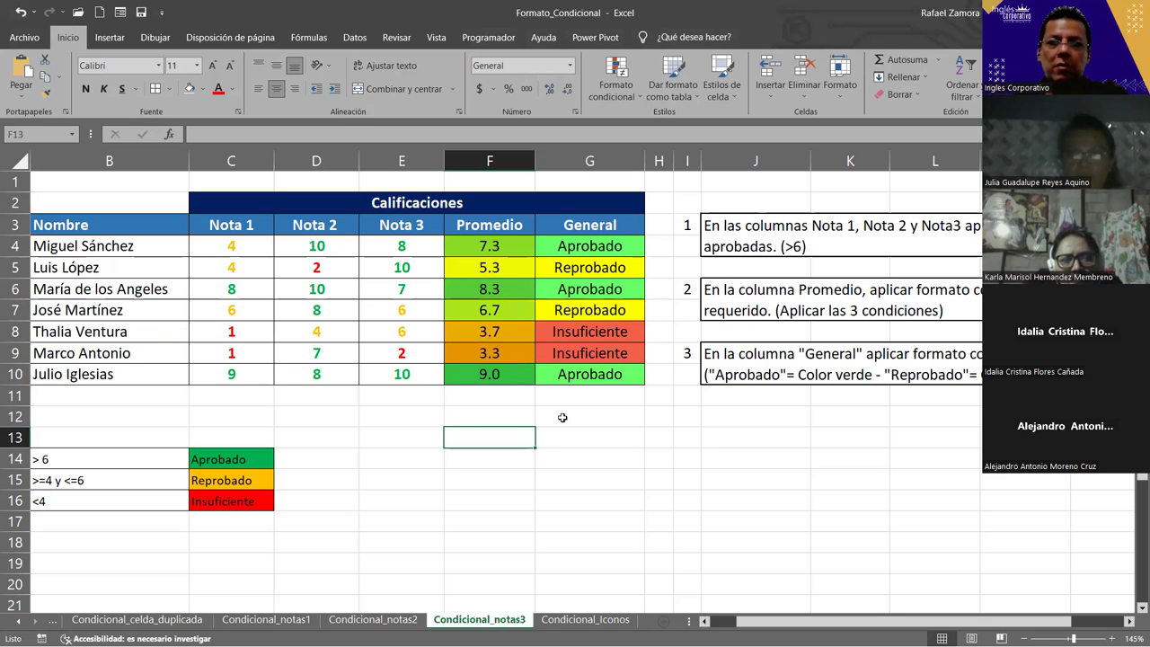
key("F9")
key("F9")
key("F9")
key("F9")
key("F9")
key("F9")
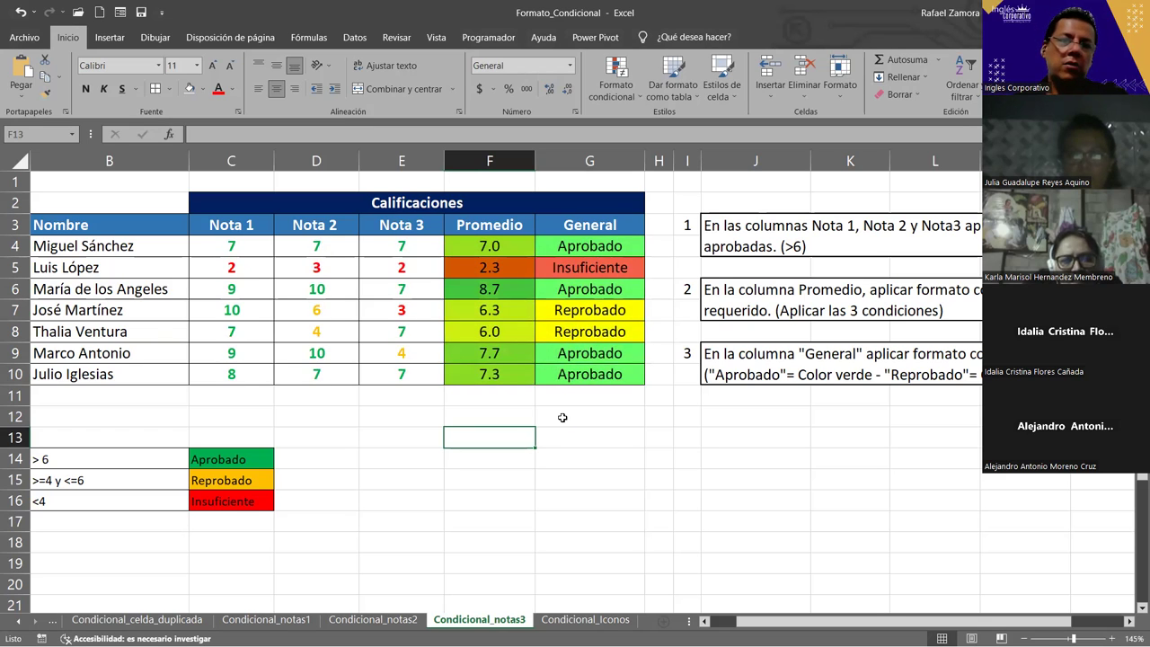
key("F9")
key("F9")
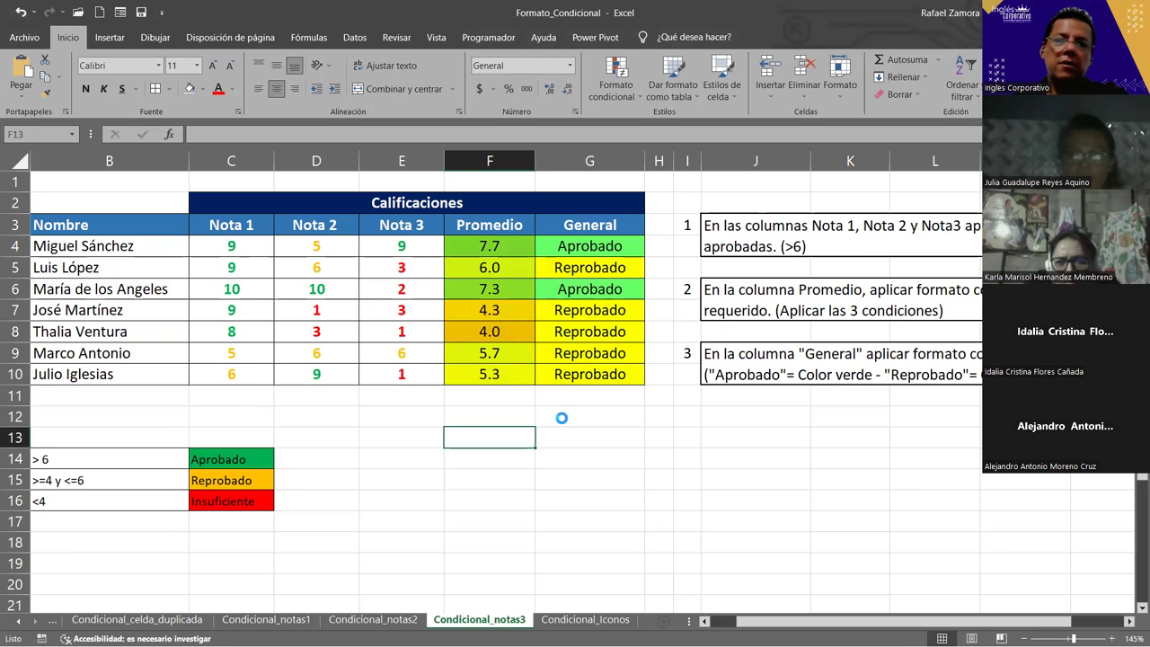
key("F9")
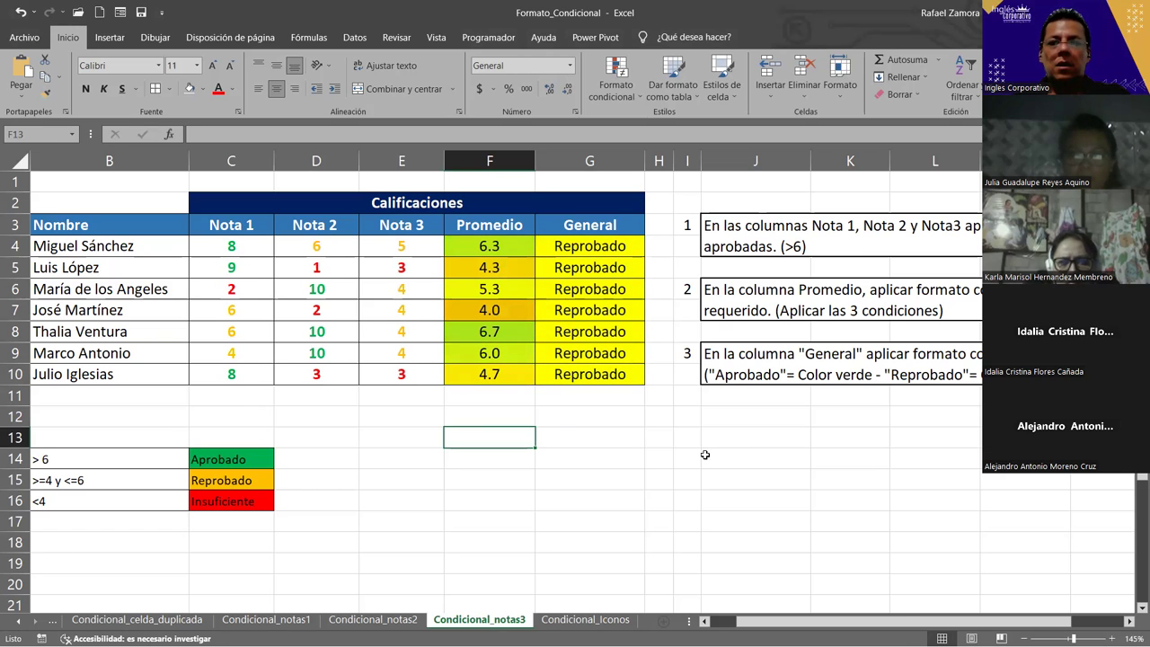
Inspect the formulas in the Nota grades, General results and Promedio averages.
left_click_drag(229, 243, 398, 376)
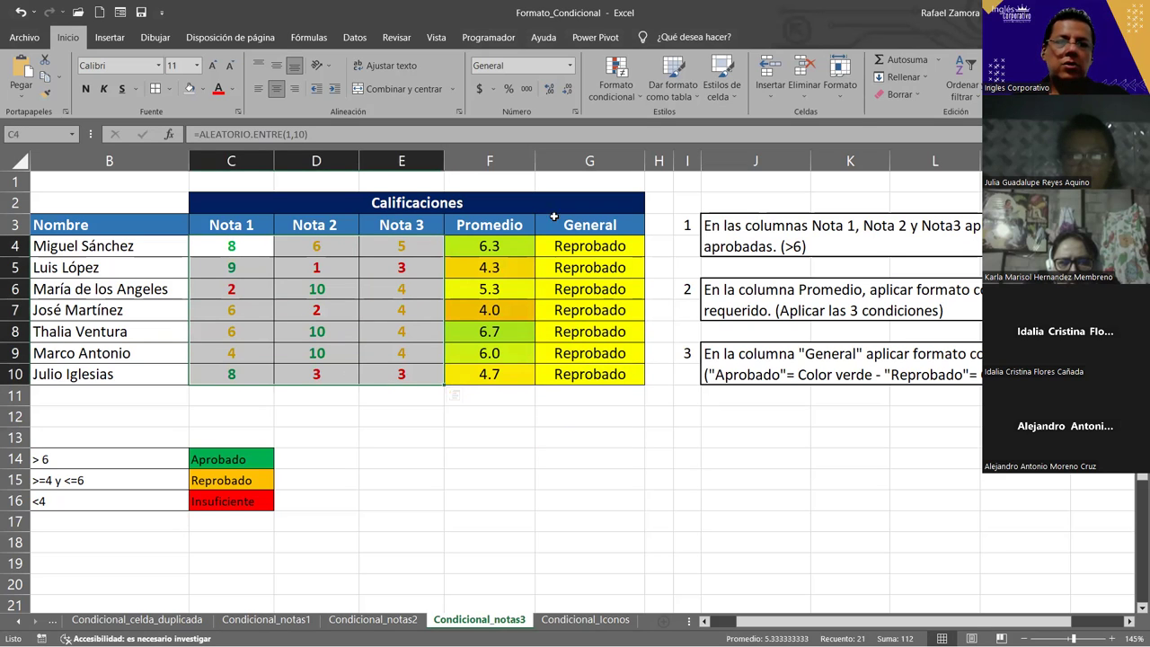
left_click_drag(602, 245, 594, 369)
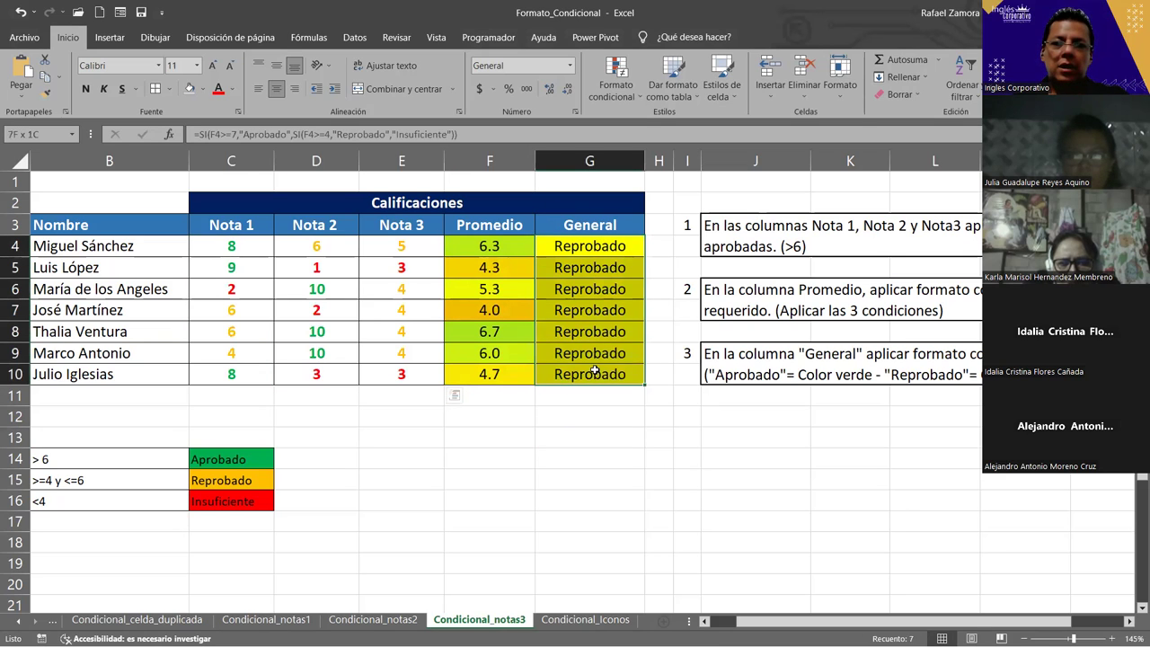
left_click_drag(508, 245, 502, 378)
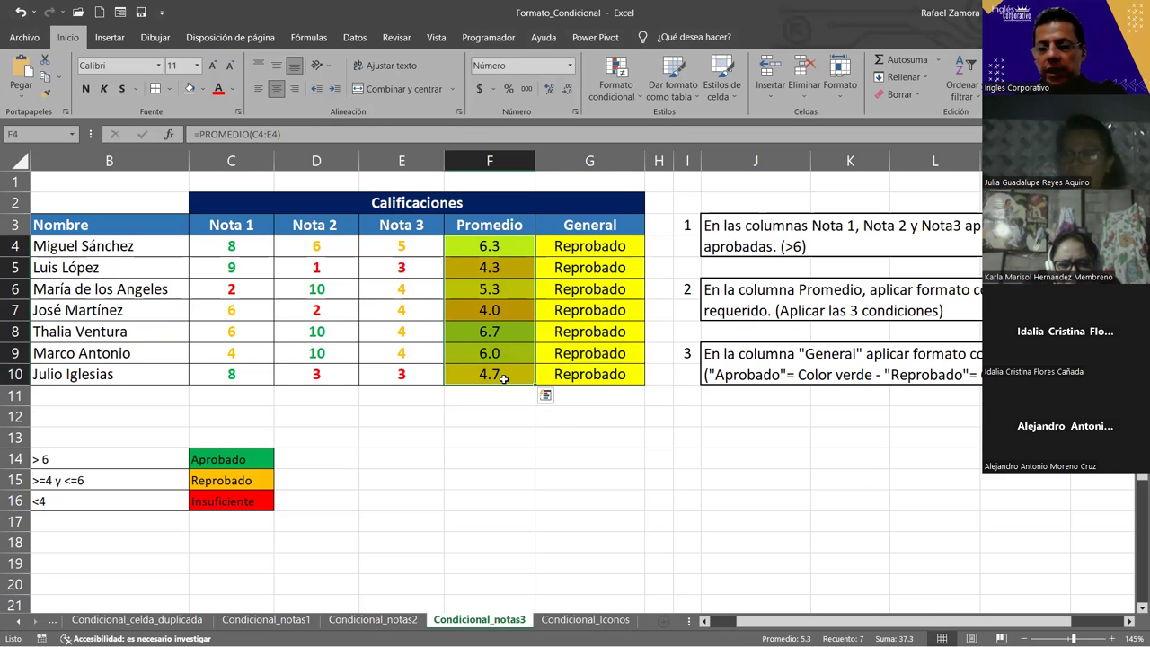
Re-randomise the grades four more times with F9 from an empty cell.
left_click(579, 464)
key("F9")
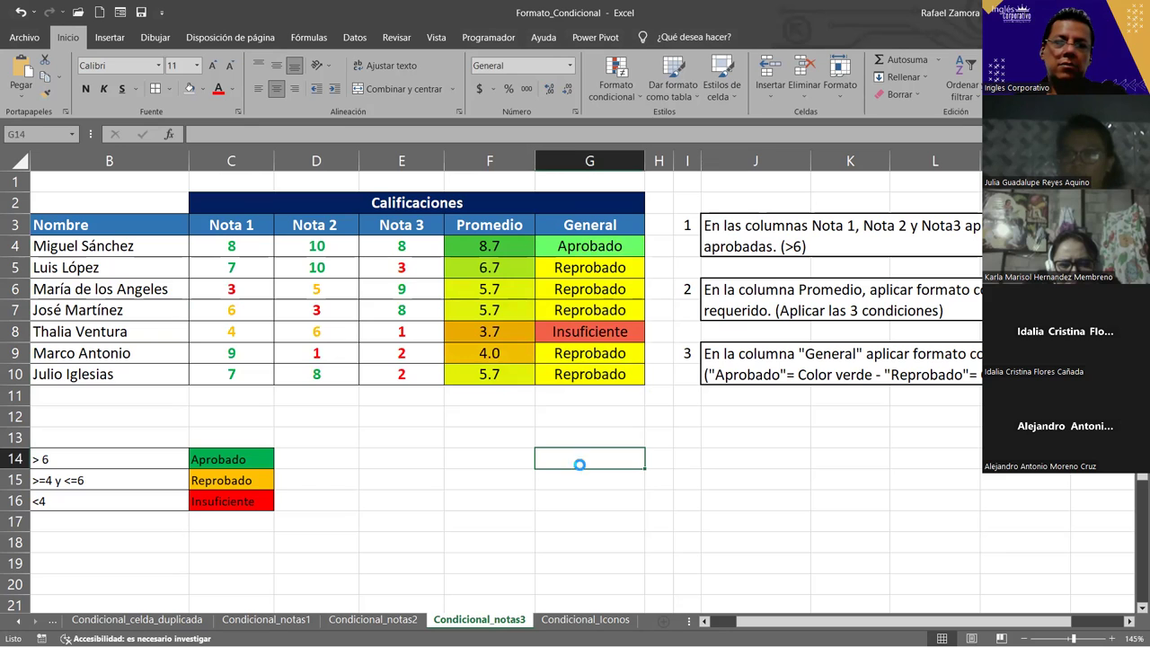
key("F9")
key("F9")
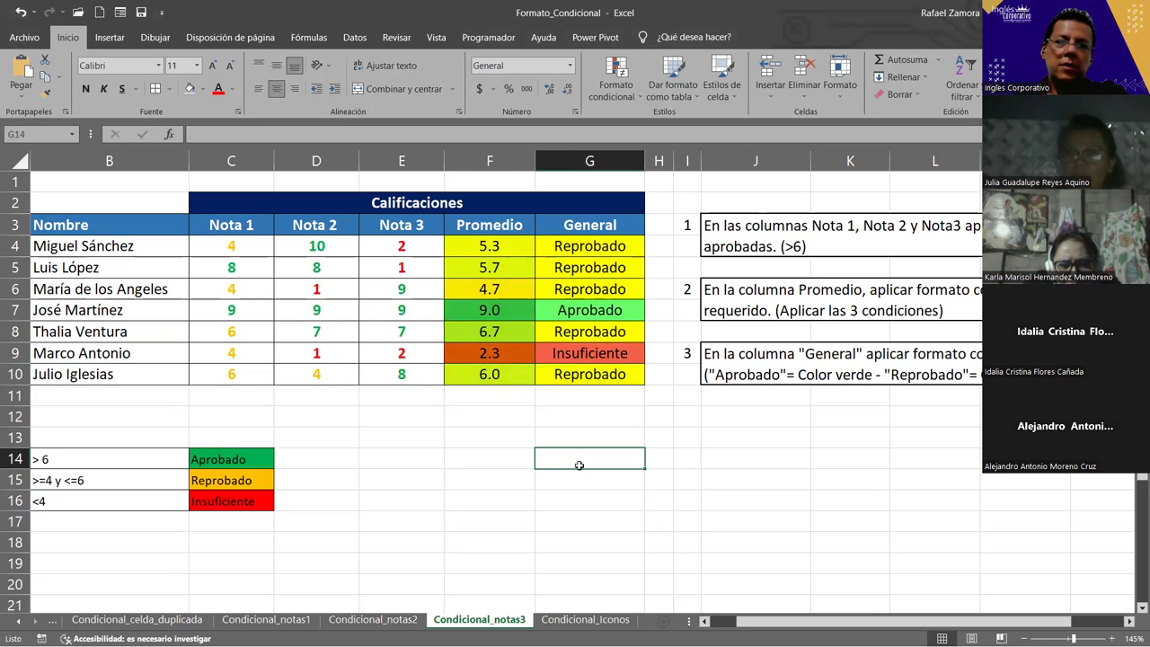
key("F9")
key("F9")
key("F9")
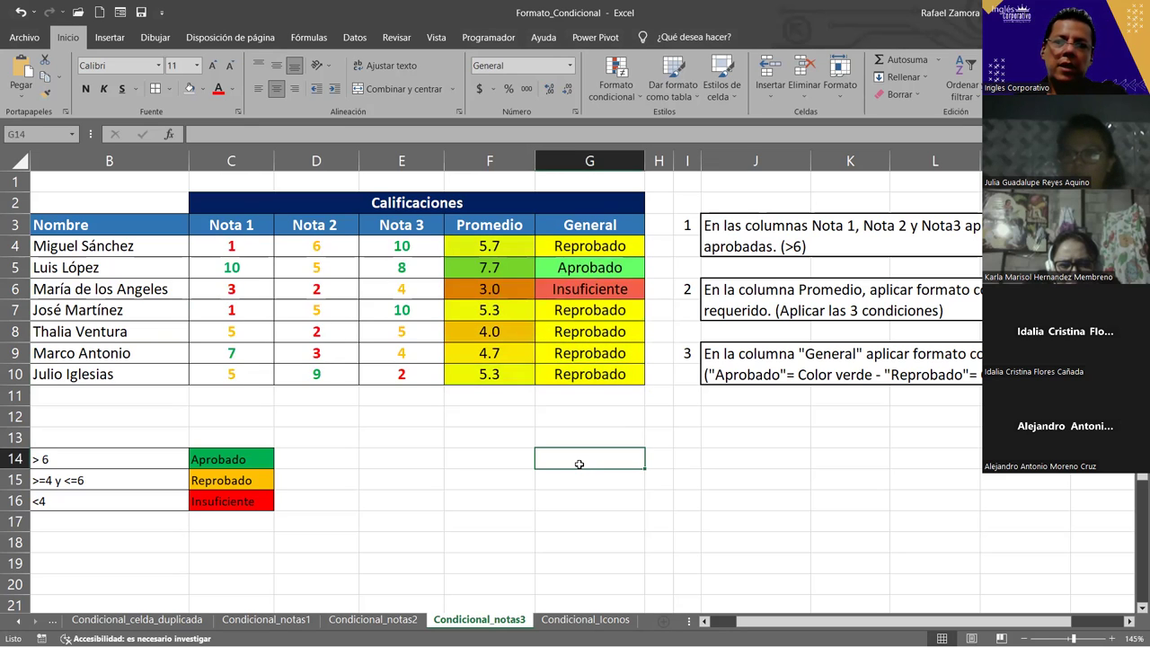
key("F9")
key("F9")
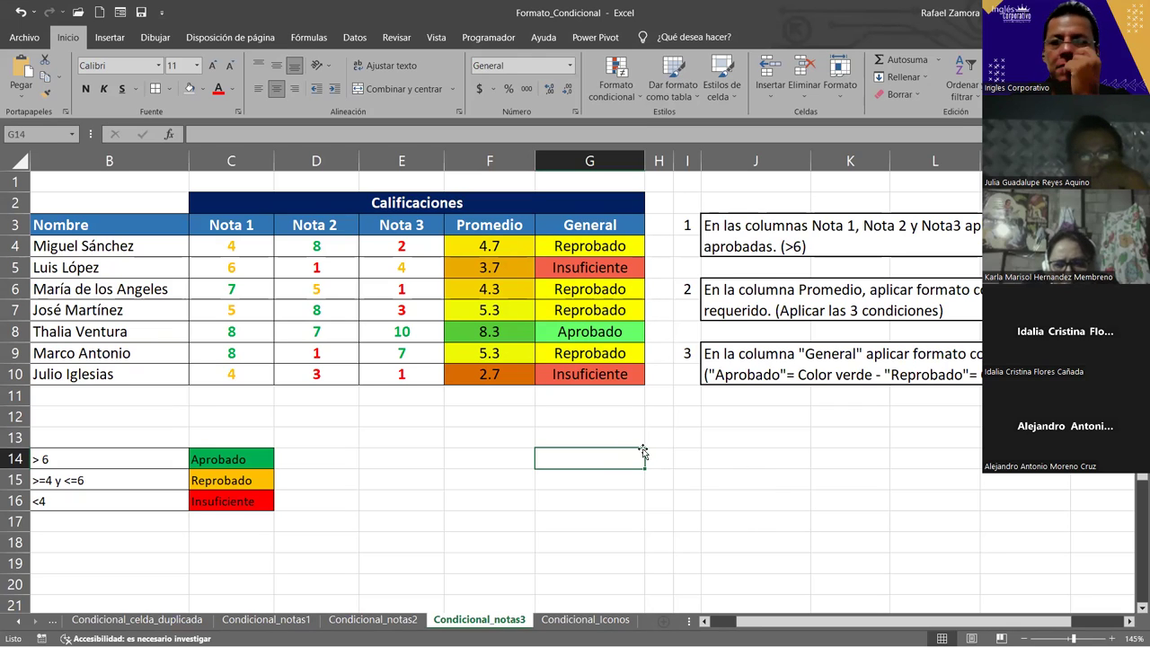
left_click(575, 479)
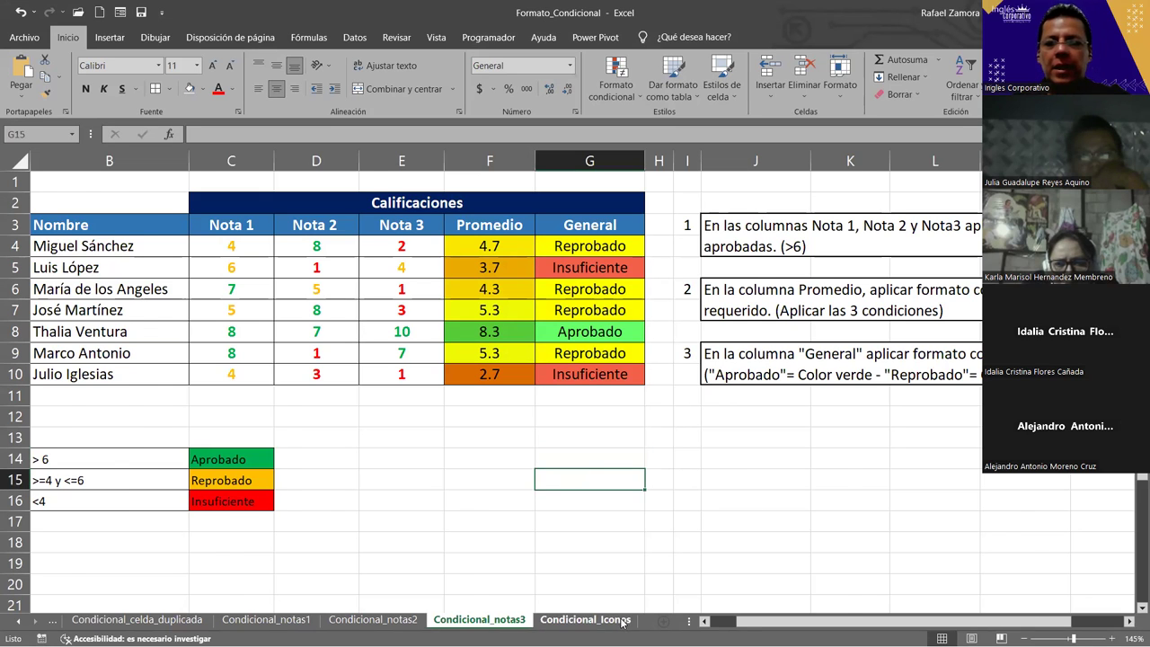
On the Condicional_Iconos sheet, select the Ingreso total amounts F2:F1726.
left_click(585, 619)
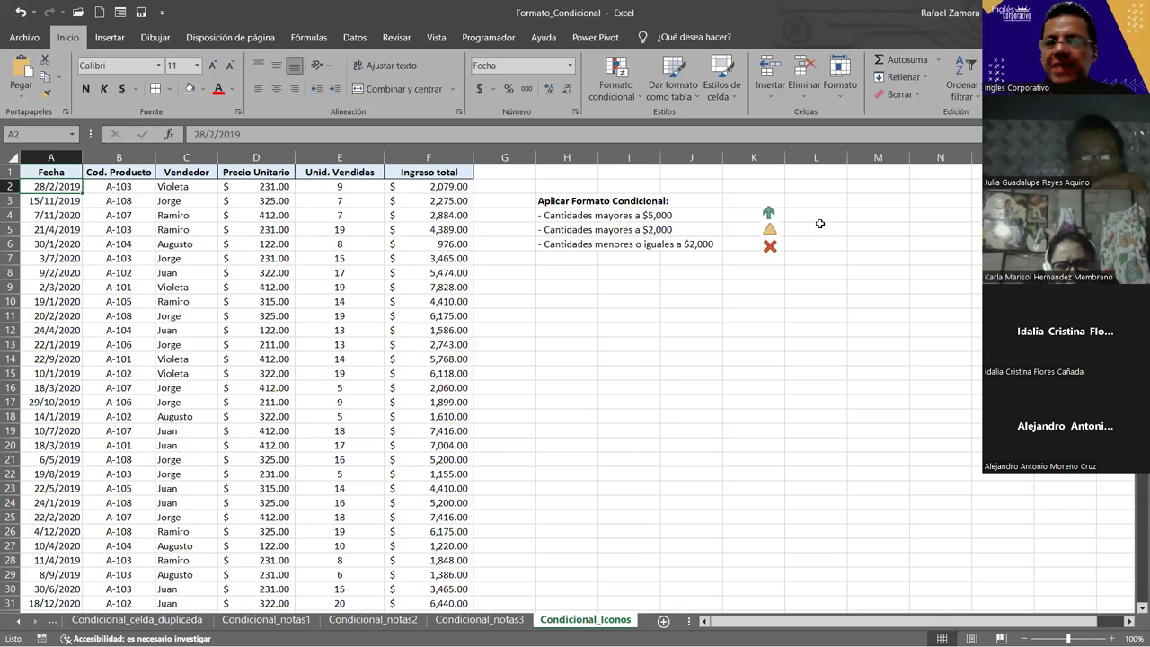
left_click(466, 187)
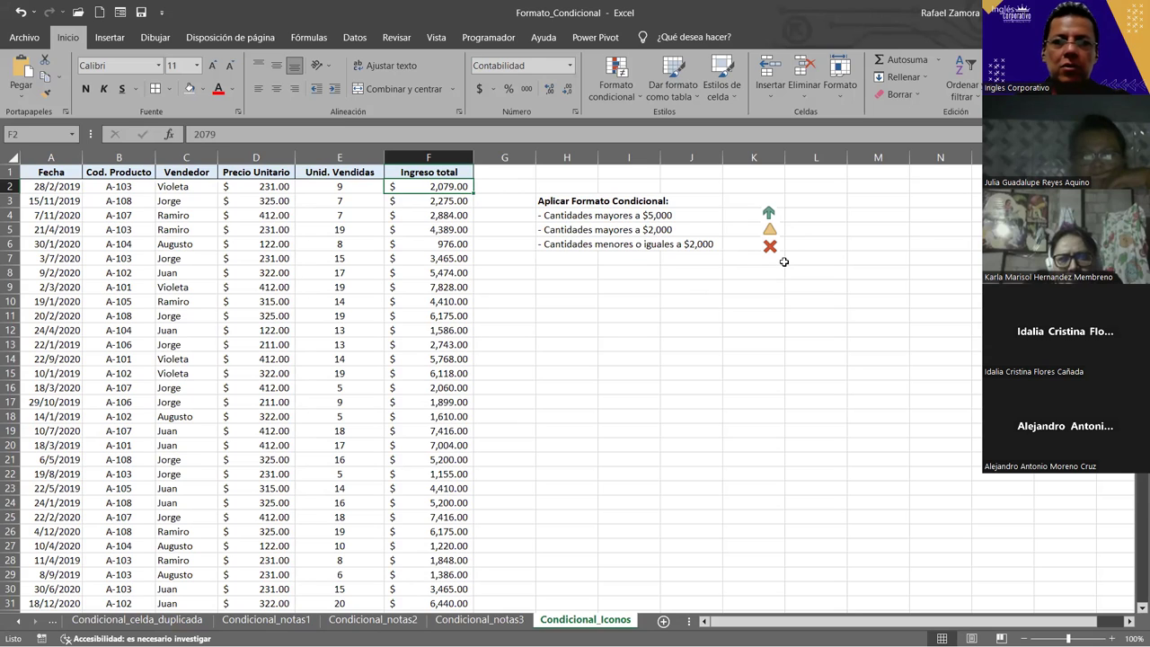
key("Up")
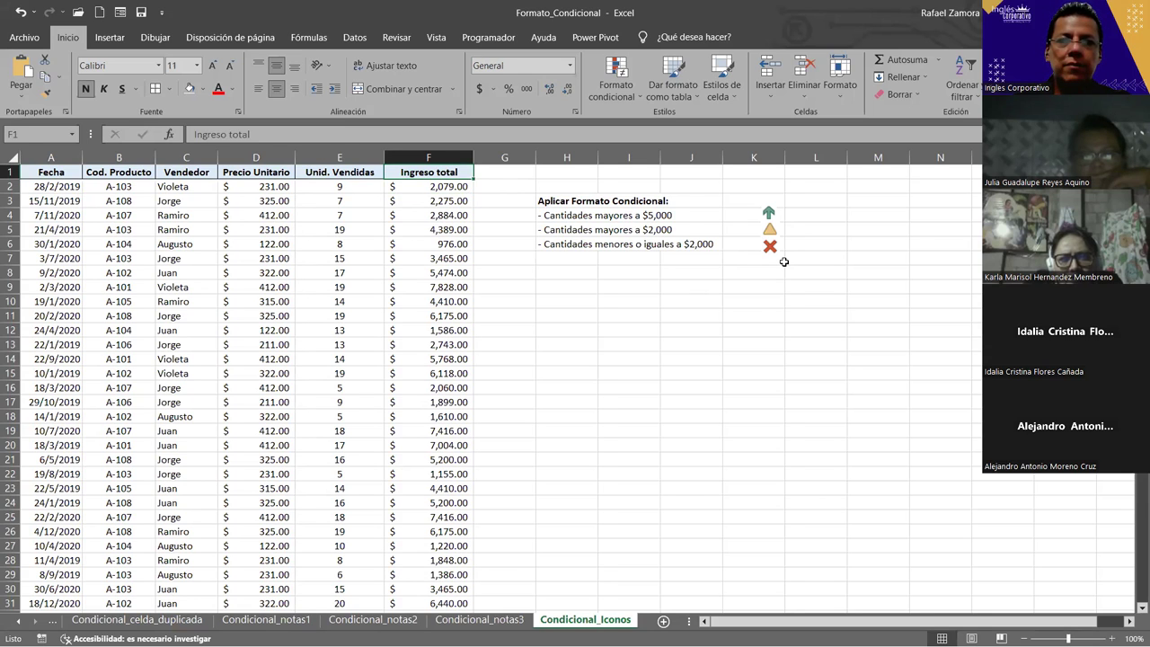
key("ctrl+Down")
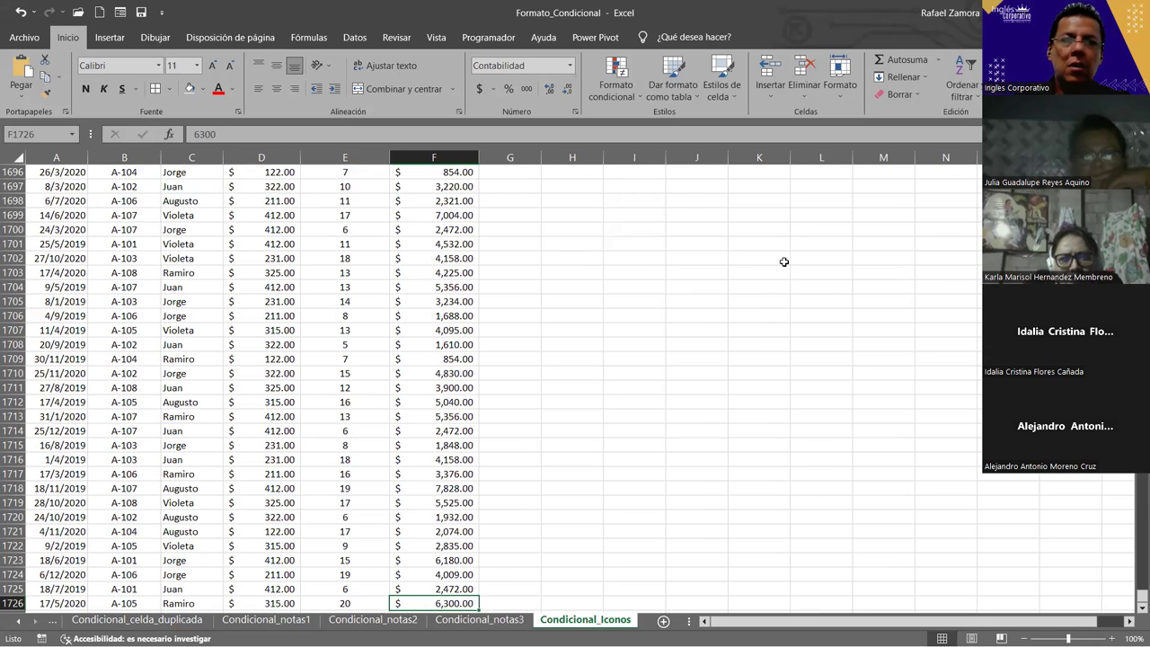
key("ctrl+shift+Up")
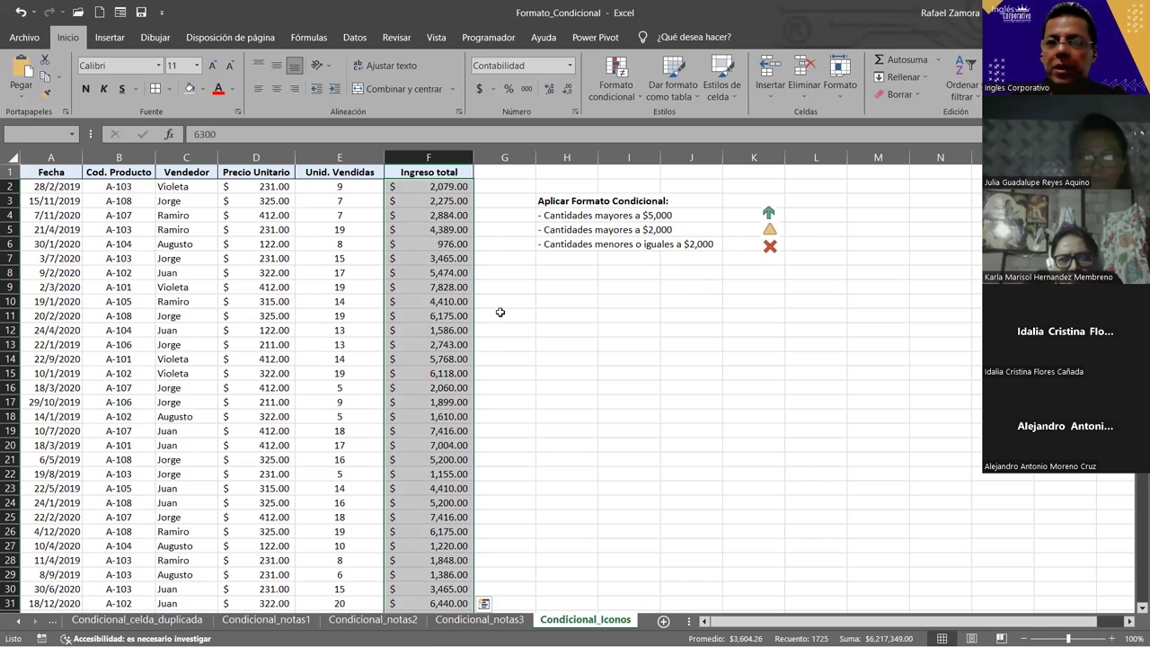
Start a new conditional formatting rule with Conjuntos de iconos as the format style.
left_click(630, 92)
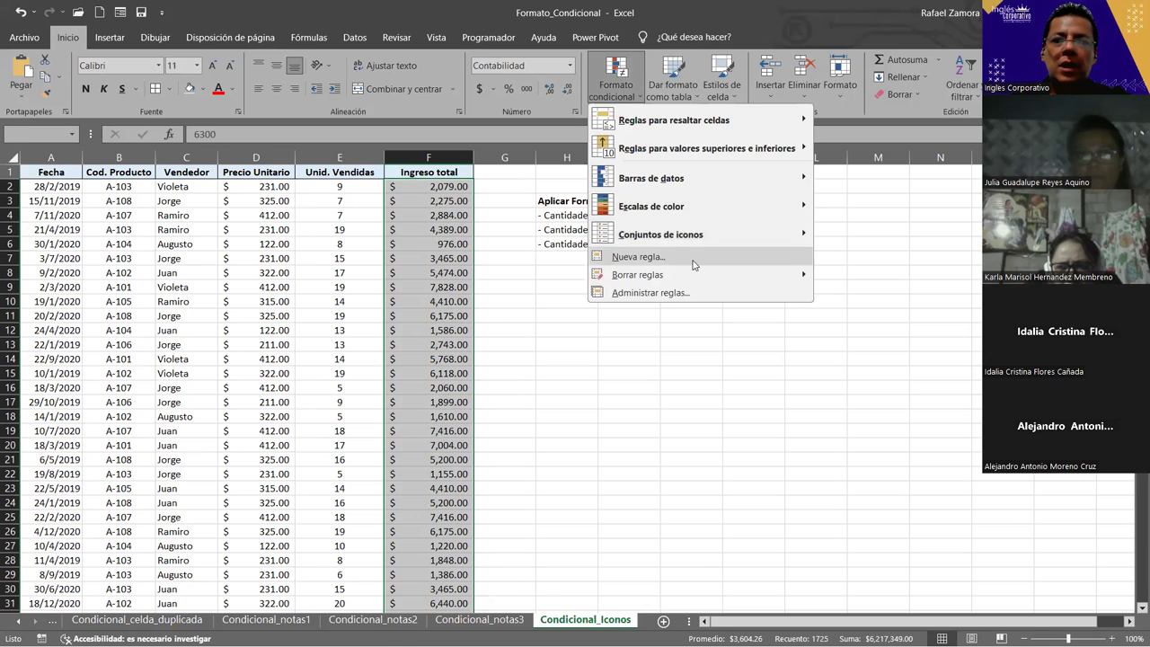
left_click(693, 258)
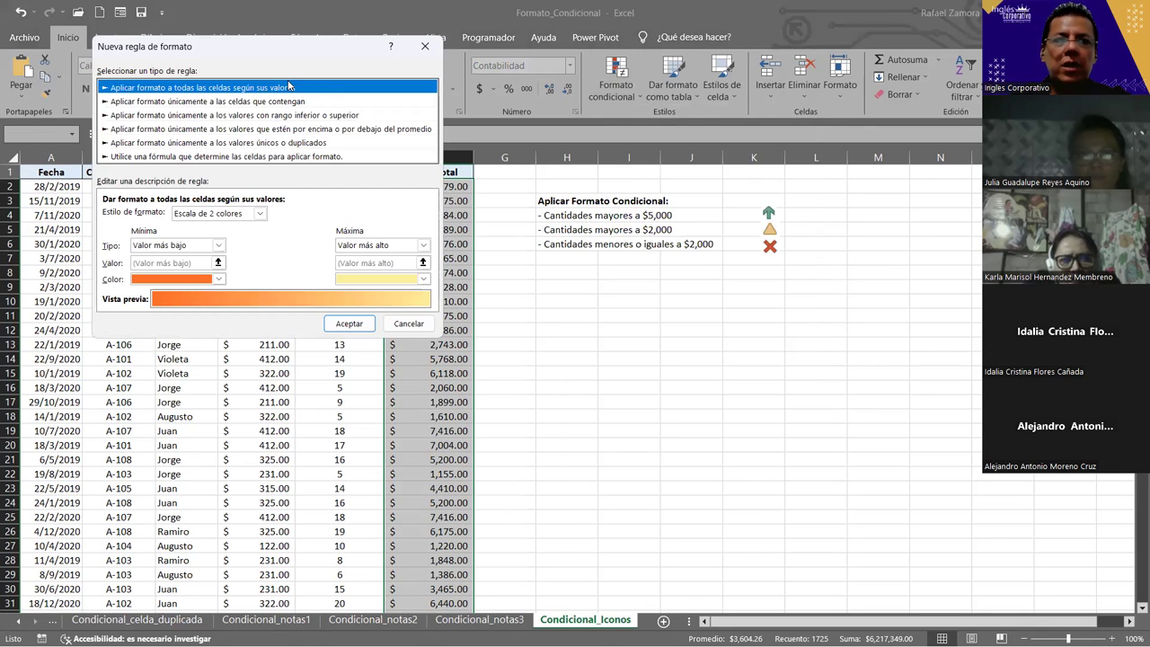
left_click(261, 214)
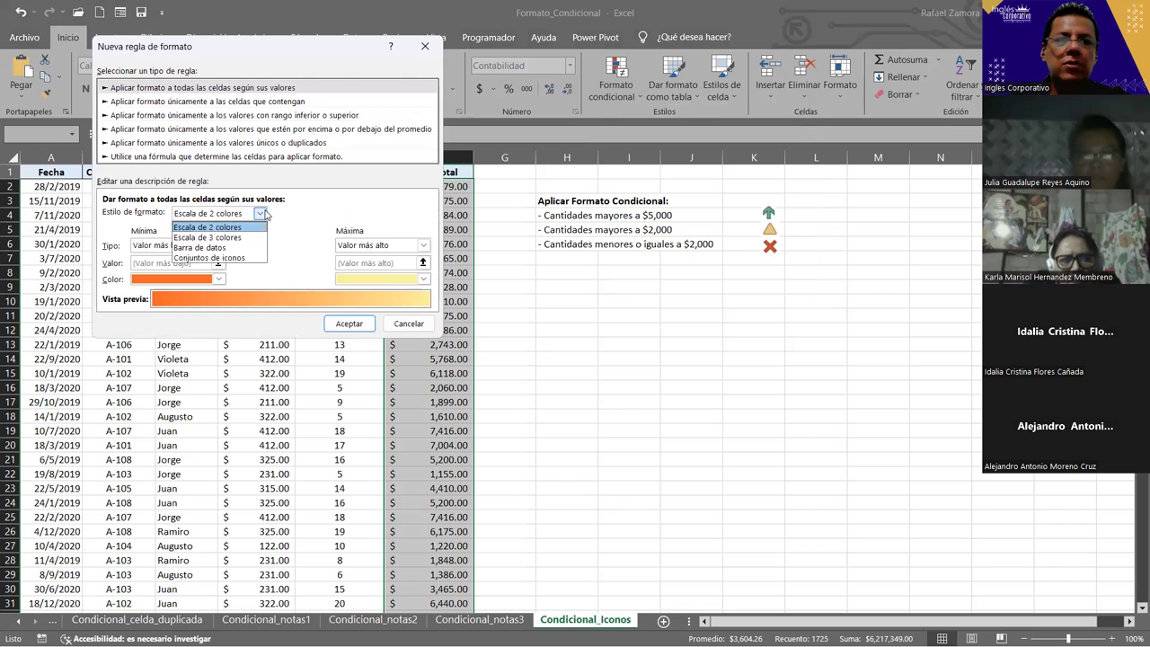
left_click(231, 259)
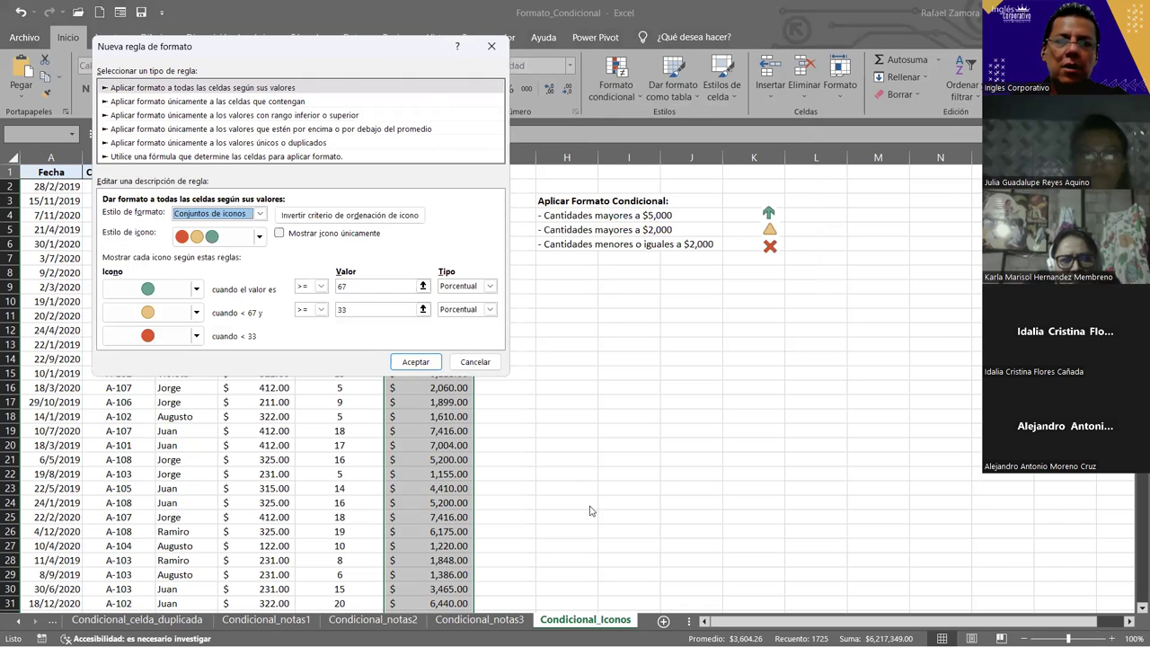
left_click(259, 236)
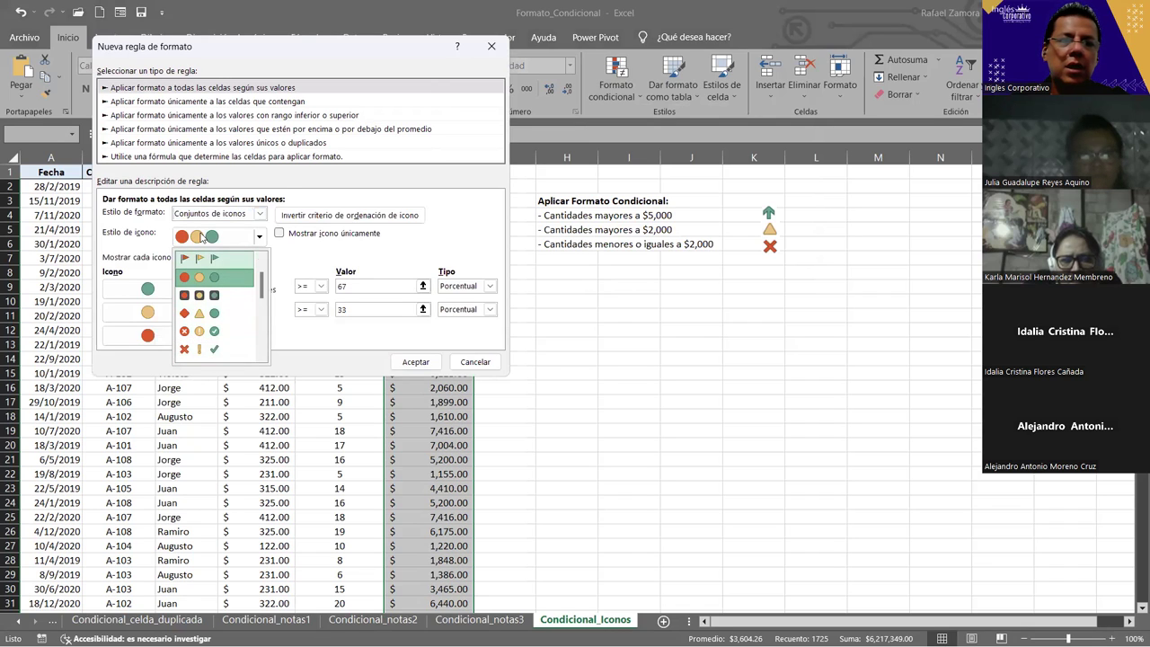
left_click(202, 236)
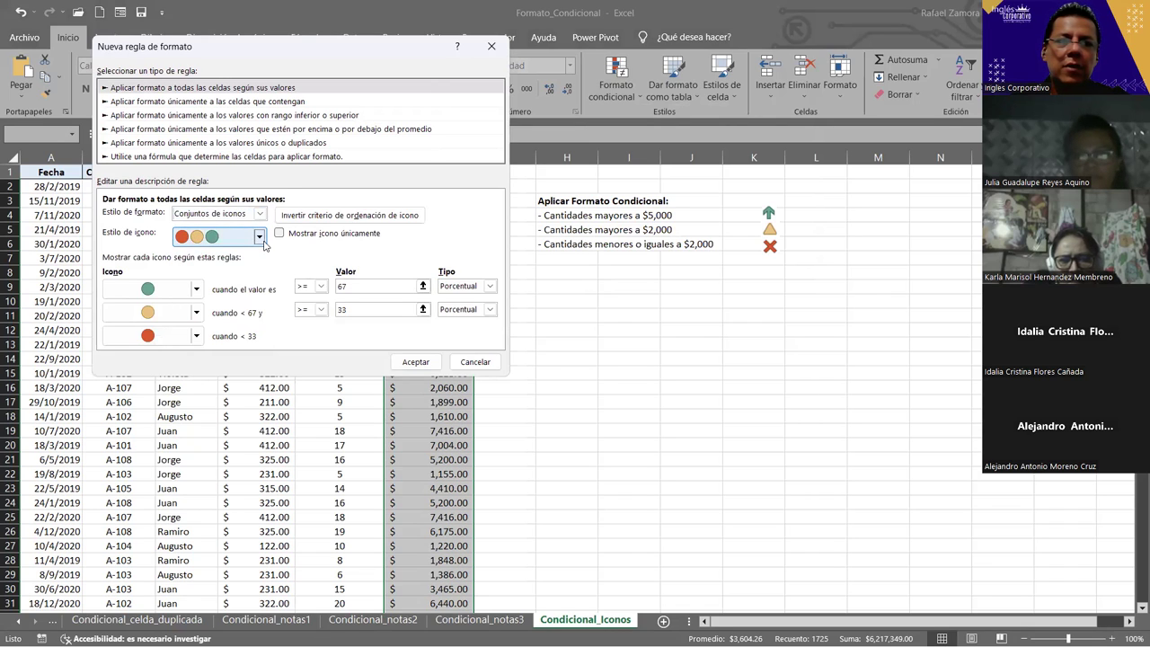
left_click(259, 237)
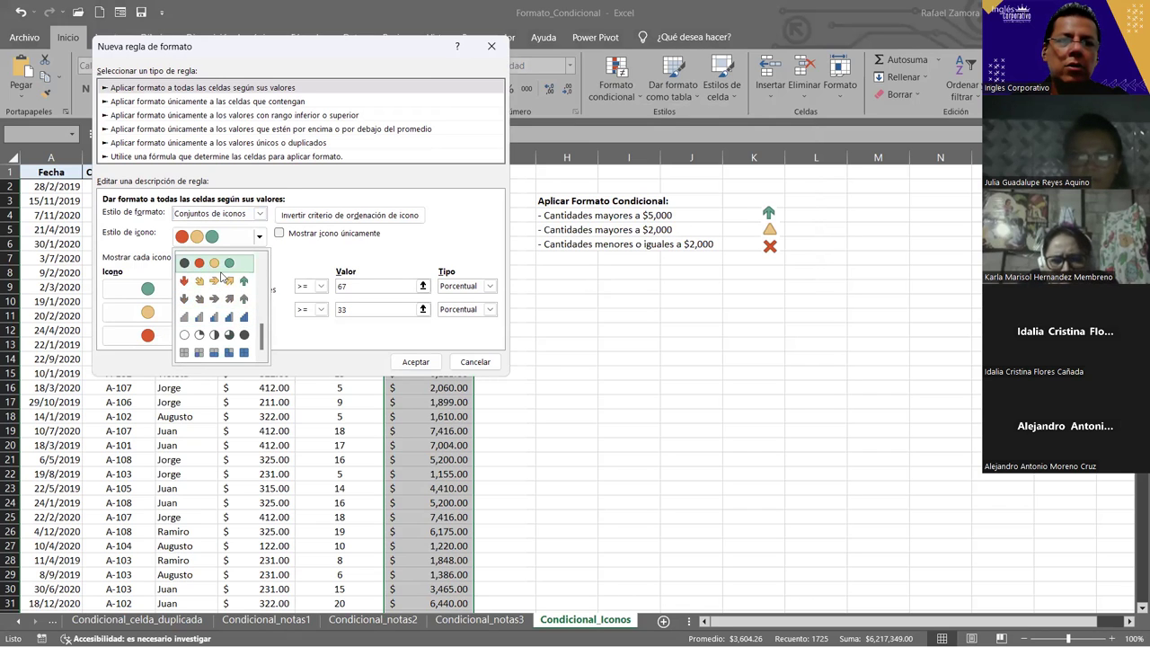
left_click(259, 237)
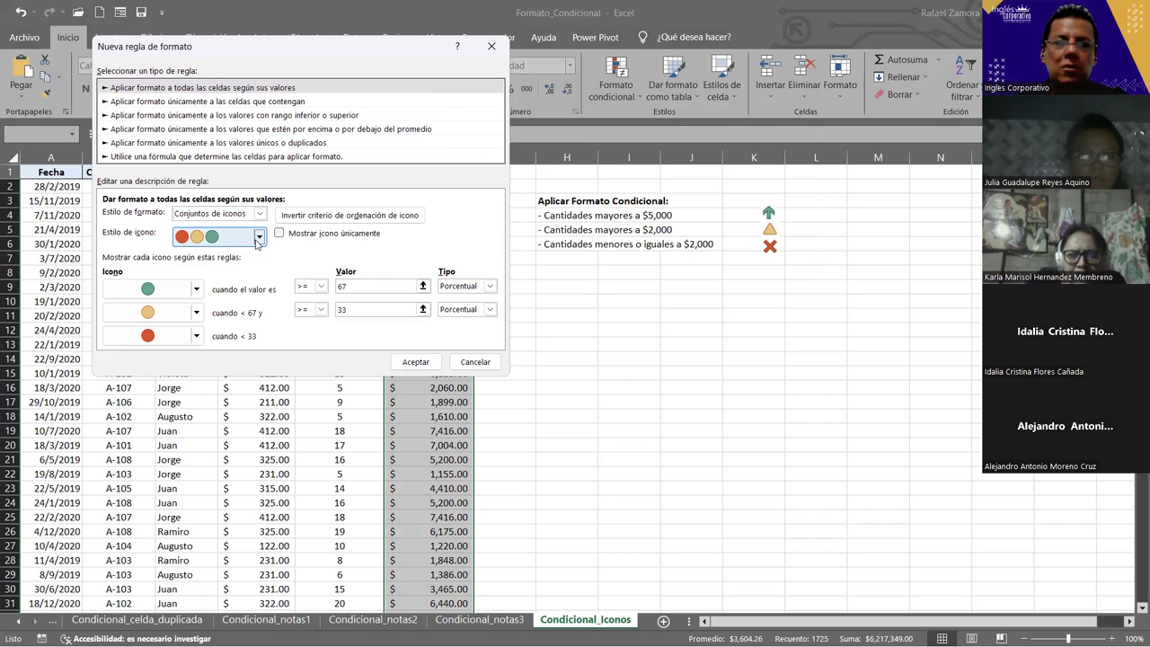
Set the three rule icons to a green up arrow, a yellow triangle and a red X.
left_click(196, 289)
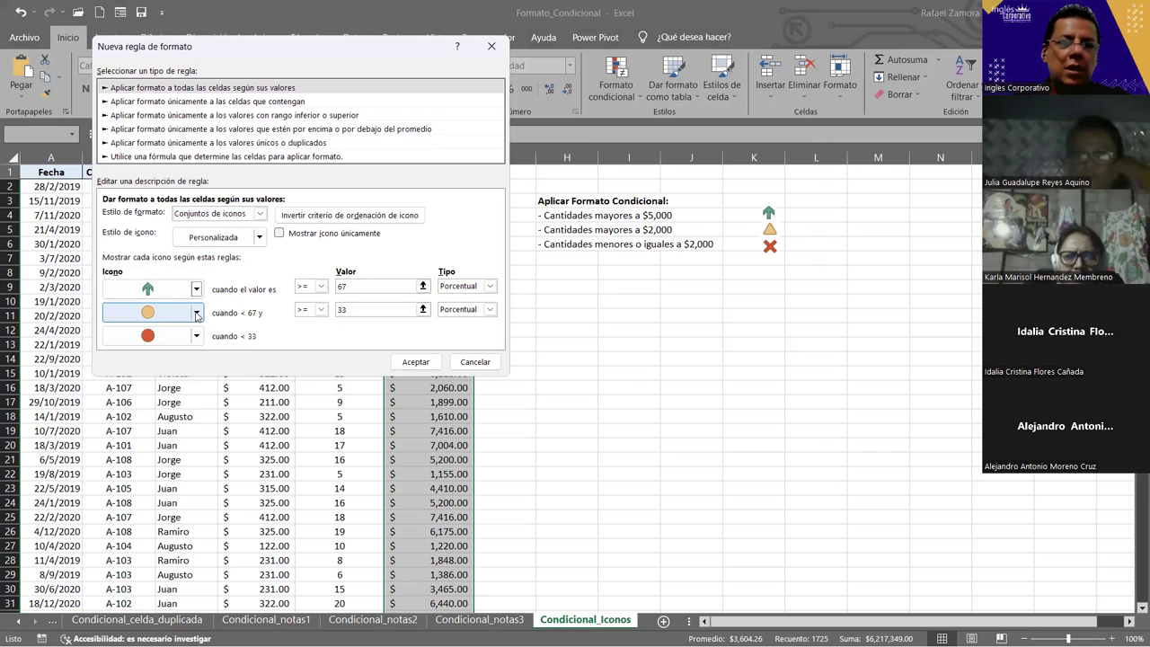
left_click(197, 313)
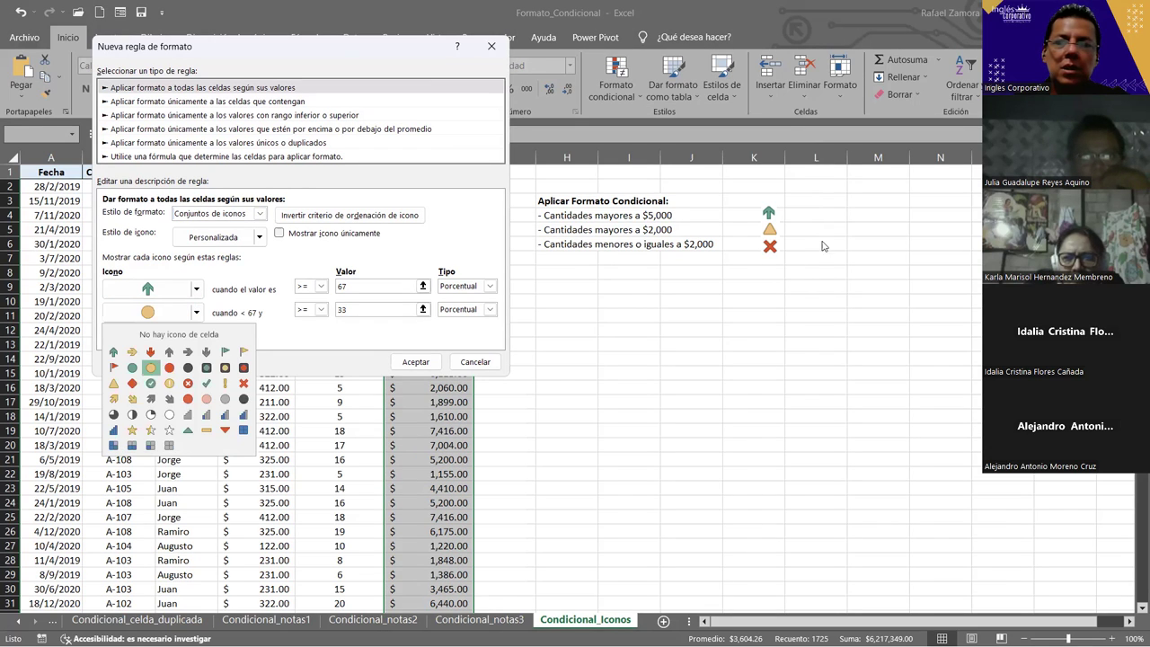
left_click(114, 383)
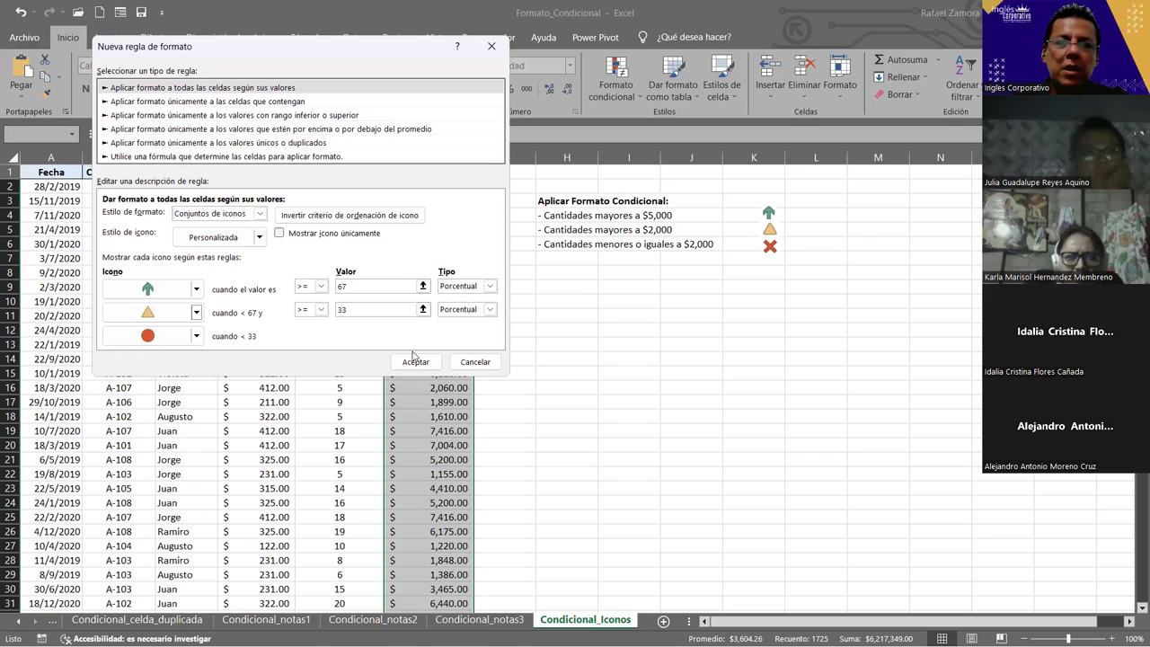
left_click(196, 336)
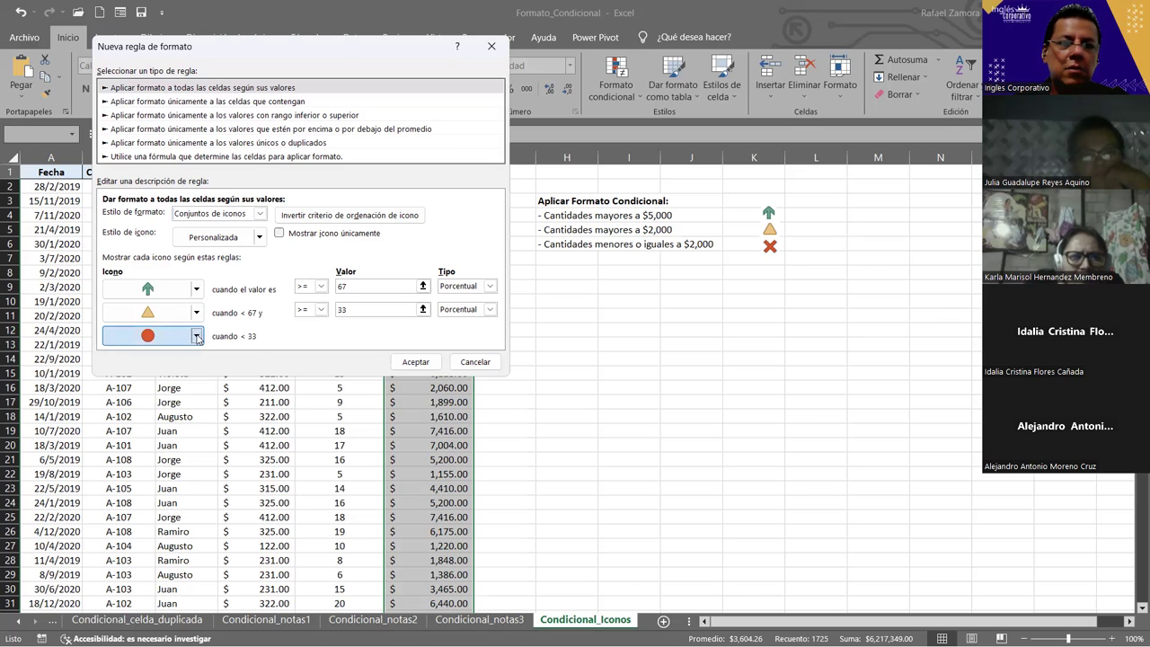
left_click(197, 336)
left_click(244, 407)
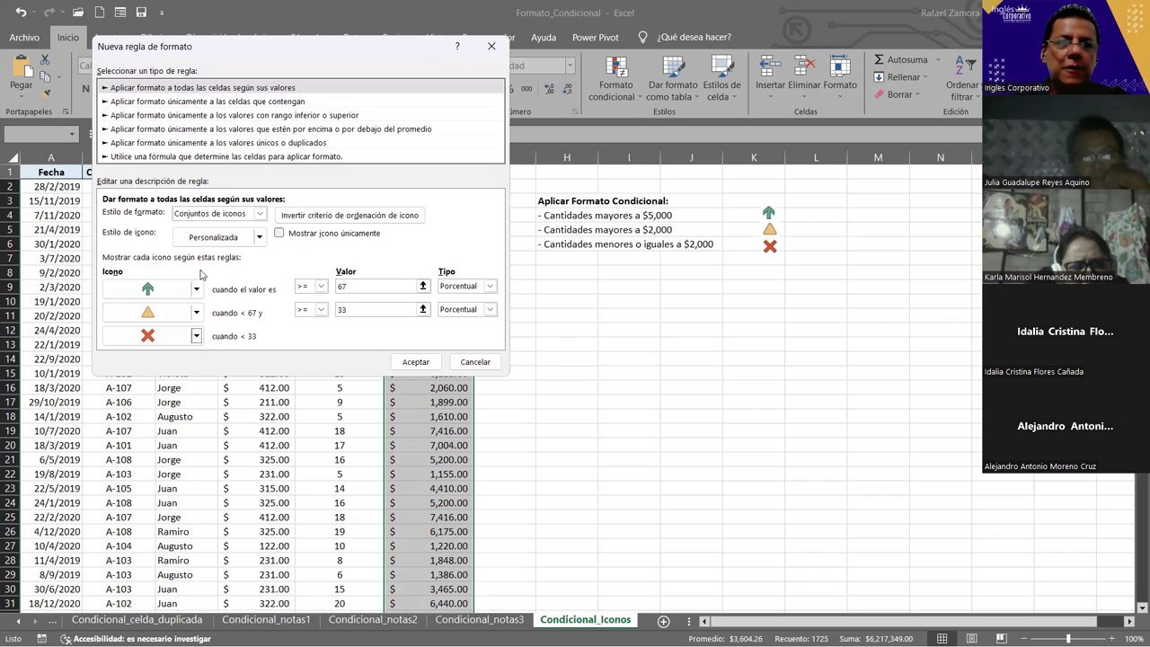
Keep greater-or-equal and set both threshold types to Número.
left_click(319, 285)
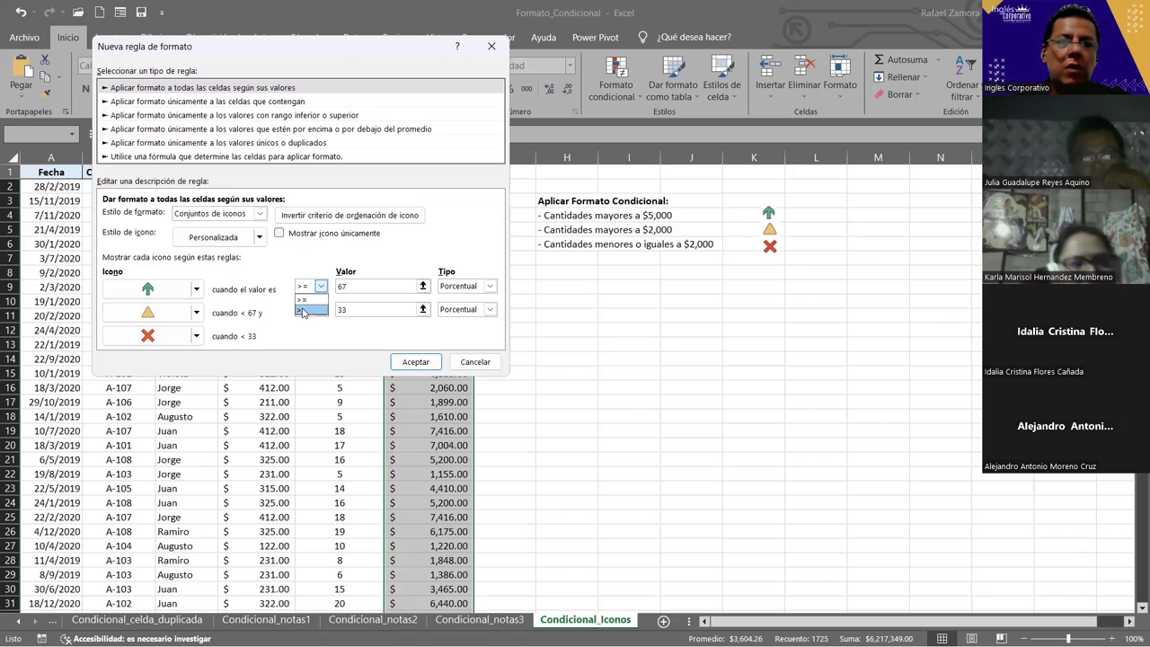
left_click(303, 299)
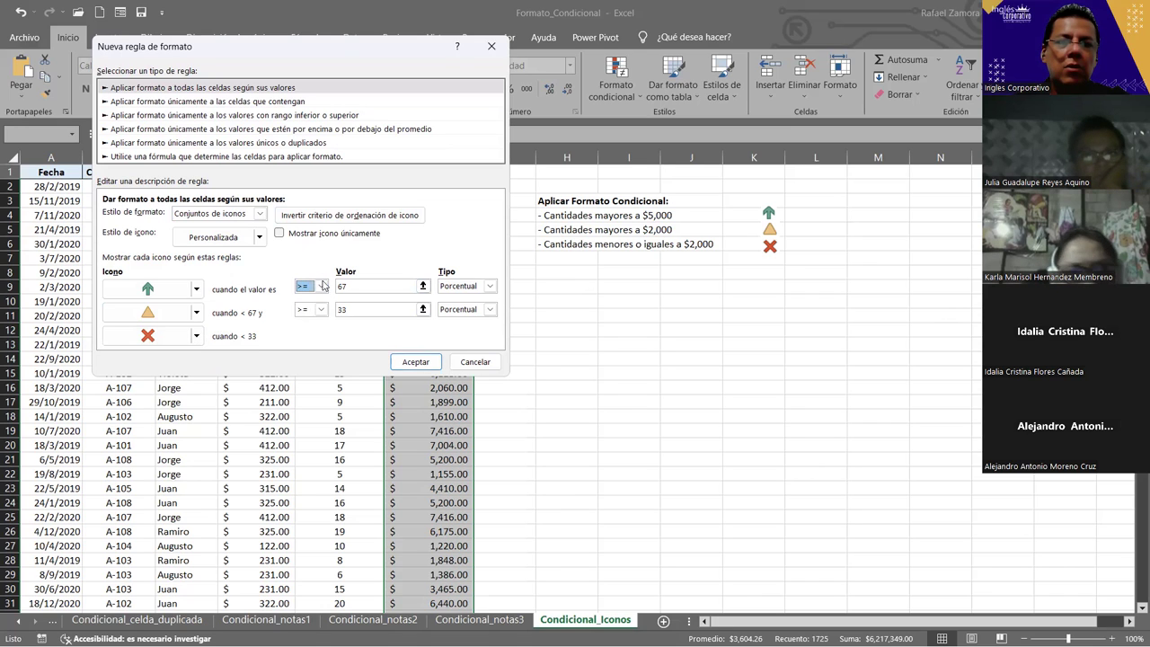
left_click(489, 286)
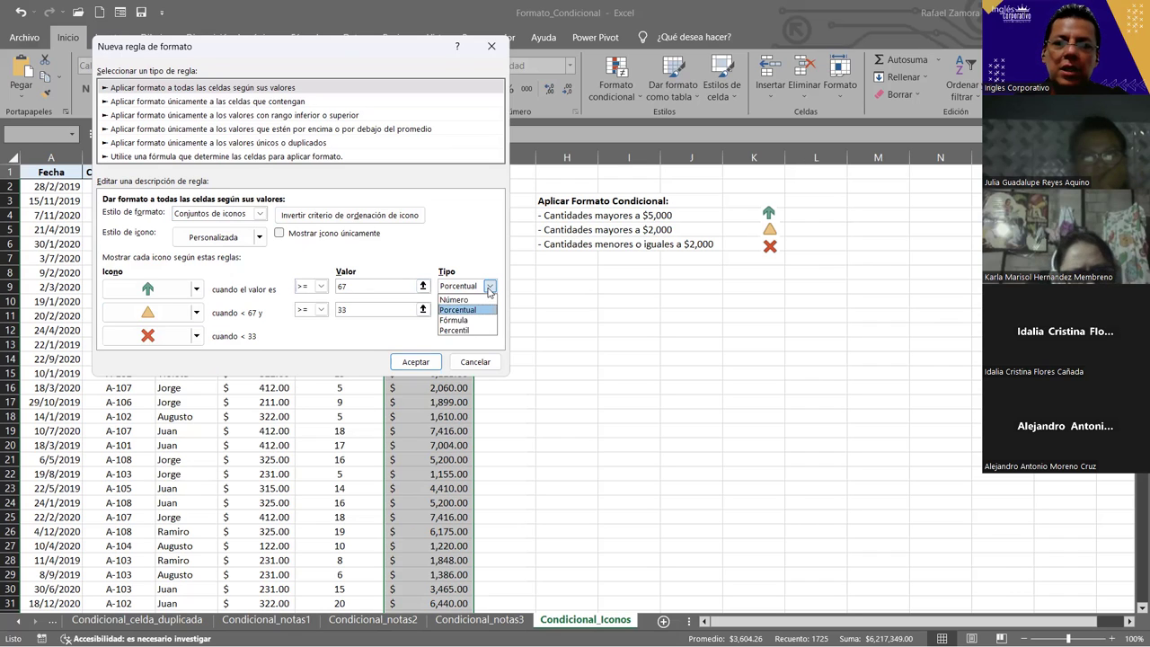
left_click(471, 297)
left_click(488, 309)
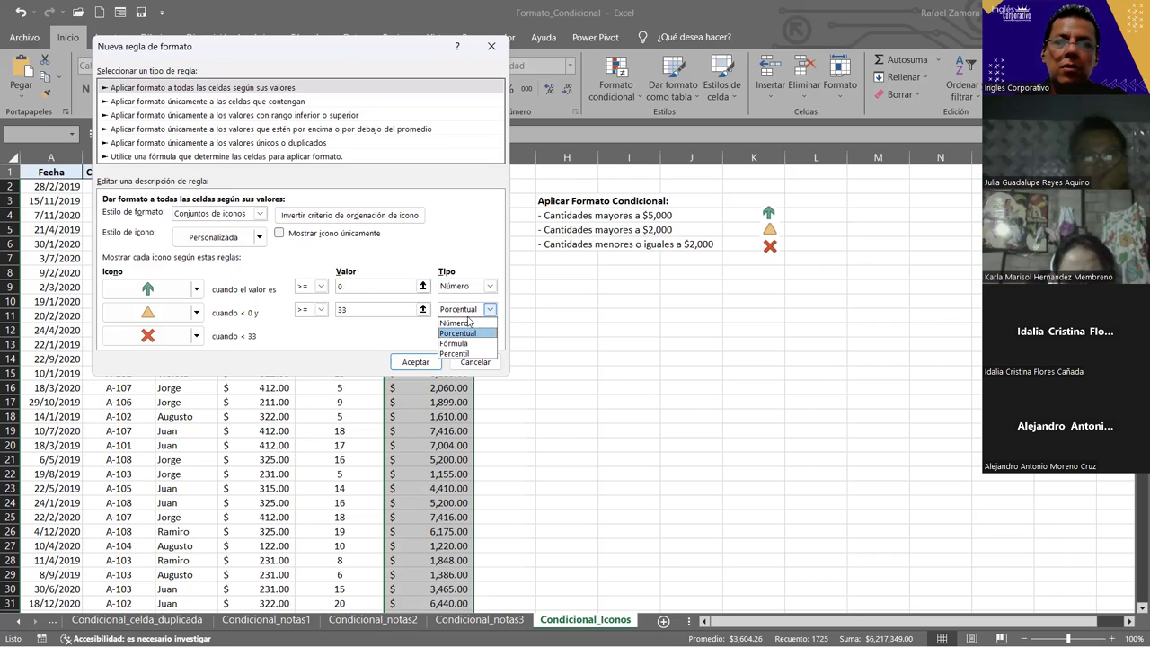
left_click(463, 333)
left_click(488, 310)
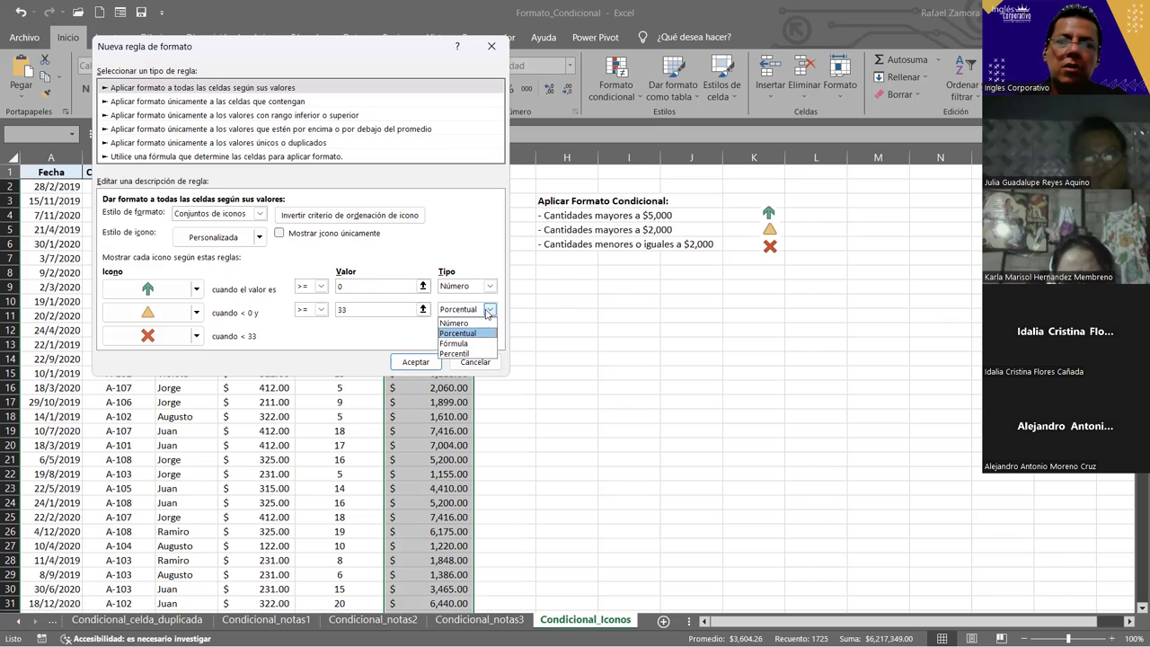
left_click(454, 322)
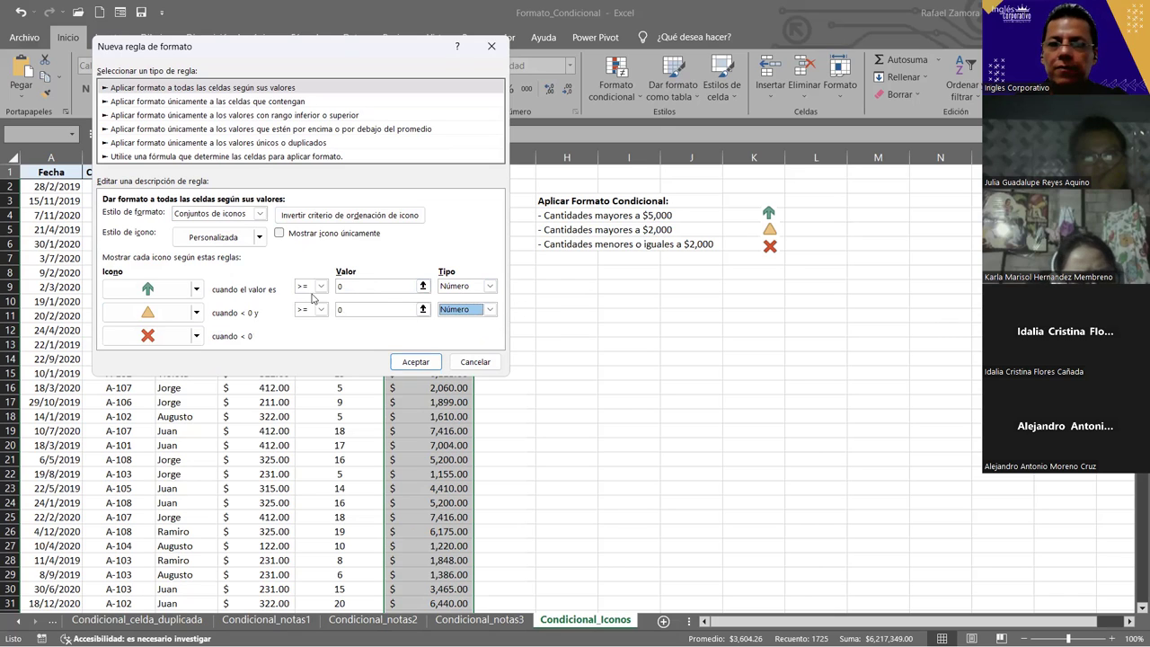
Enter 5000 as the top threshold and 2000 as the second threshold.
left_click(360, 285)
type("5000")
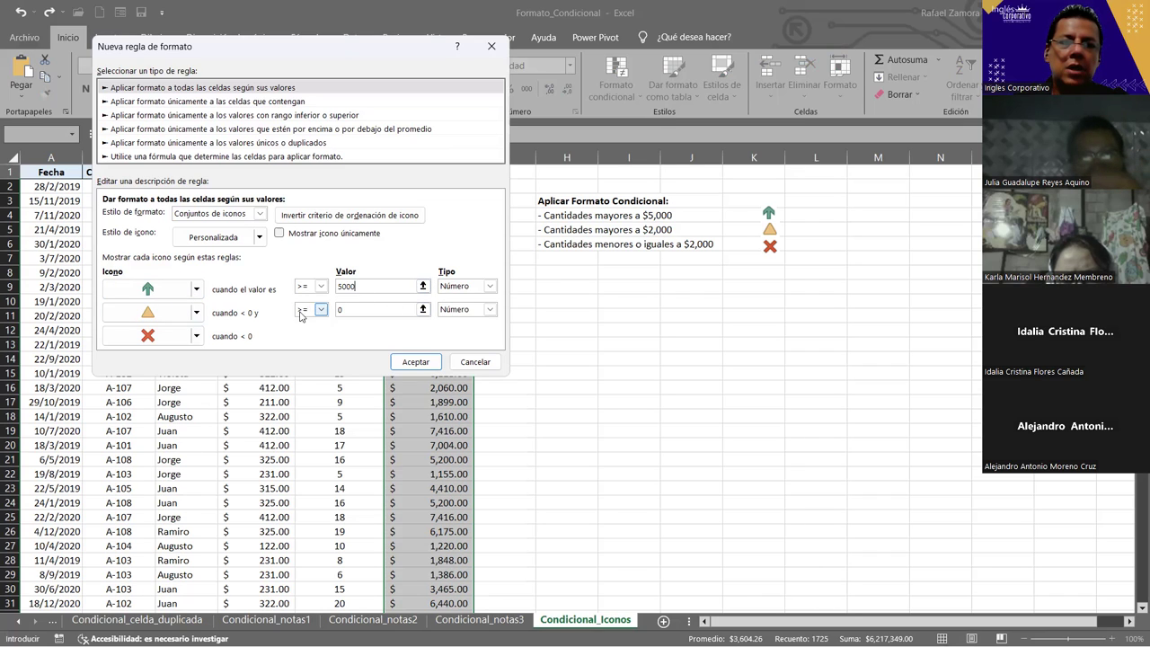
left_click(362, 311)
type("2000")
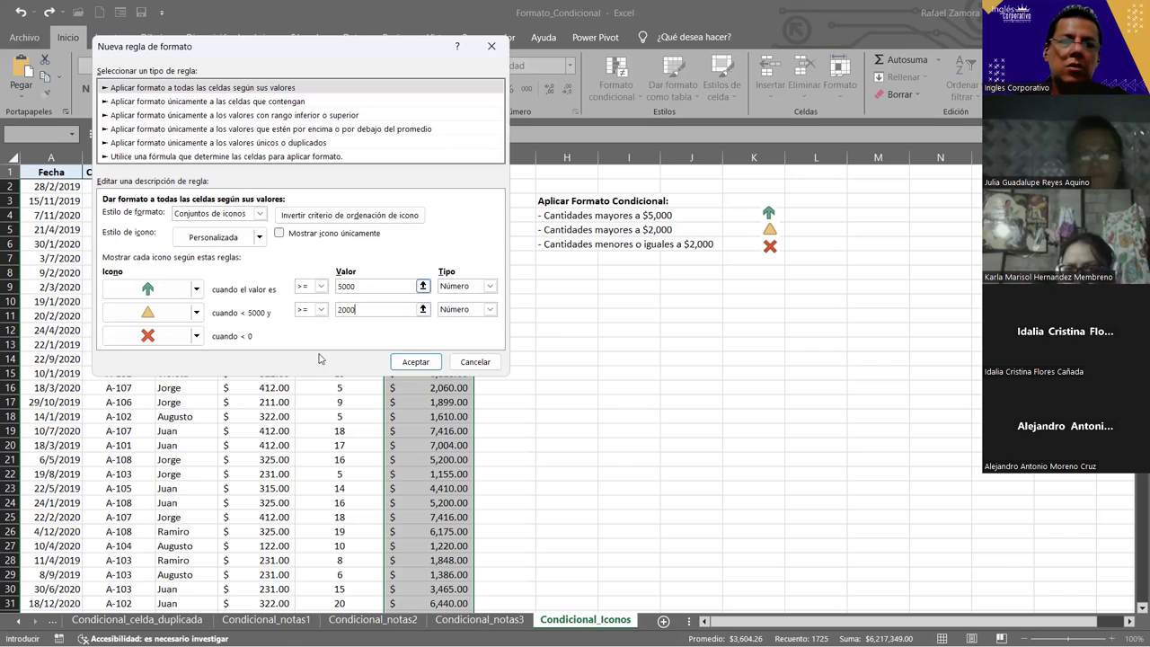
Apply the icon rule to Ingreso total, then switch to the Administrador de nombres workbook.
left_click(418, 362)
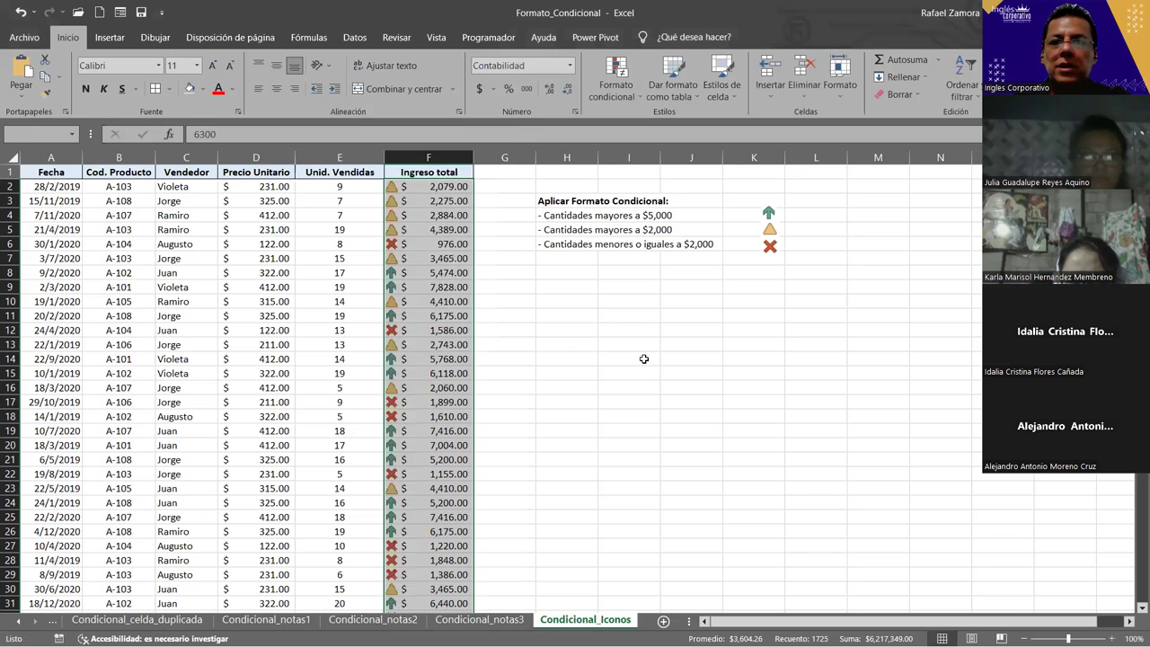
left_click(642, 357)
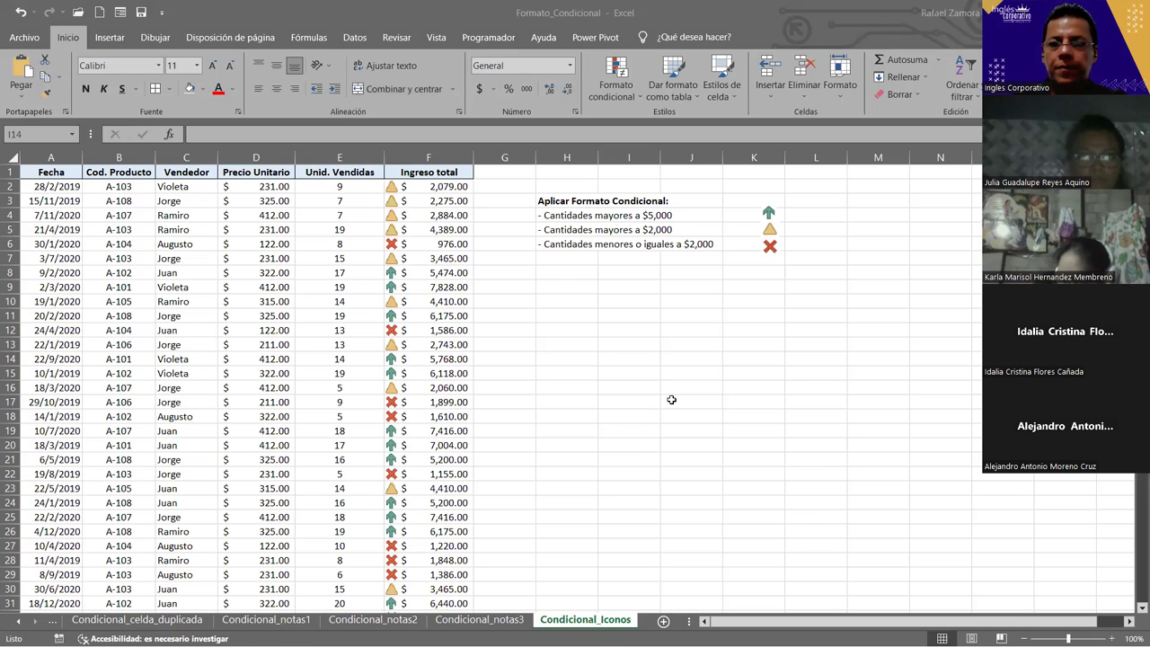
key("alt+Tab")
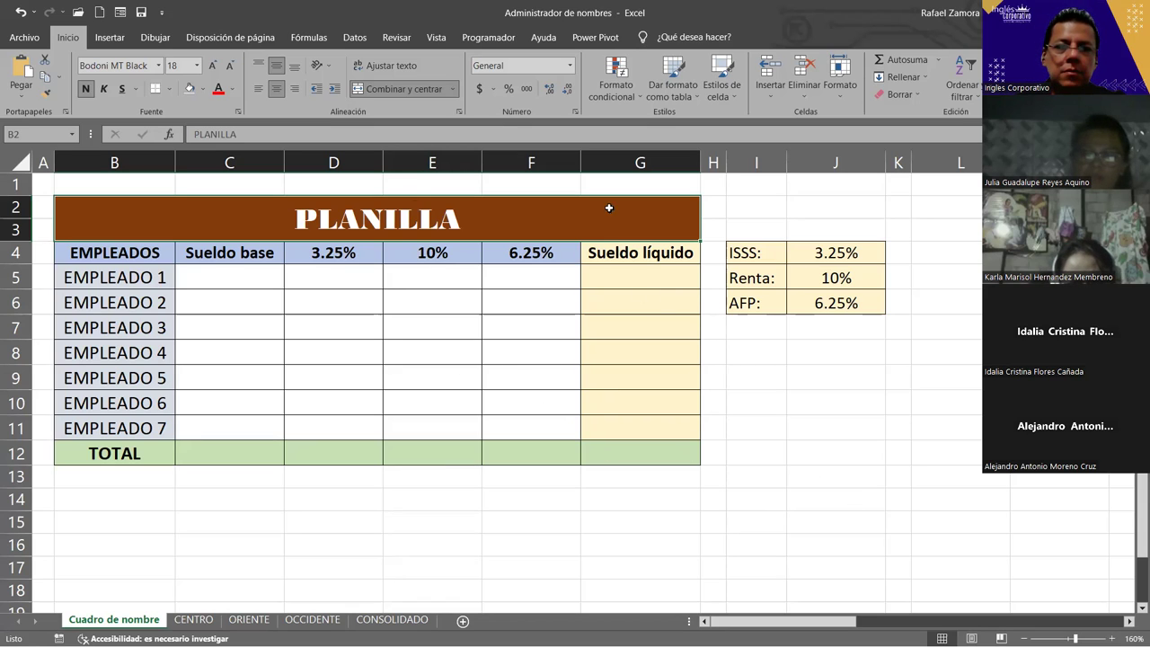
Go back to the Formato_Condicional workbook's icon-flagged Condicional_Iconos sheet.
left_click(465, 348)
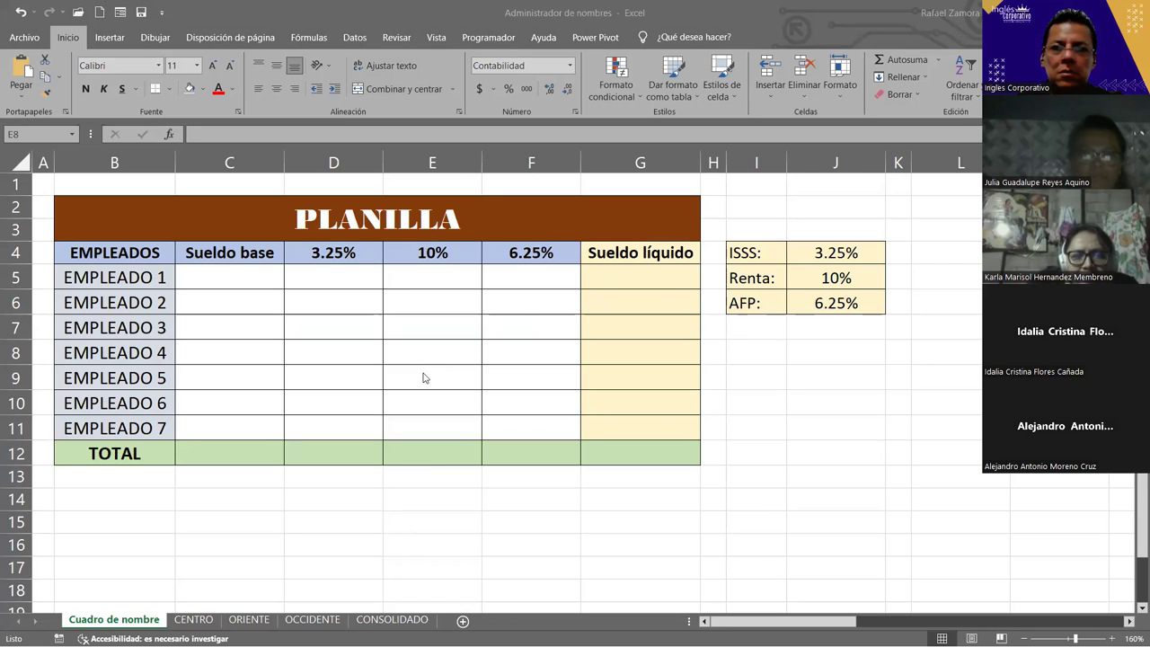
key("alt+Tab")
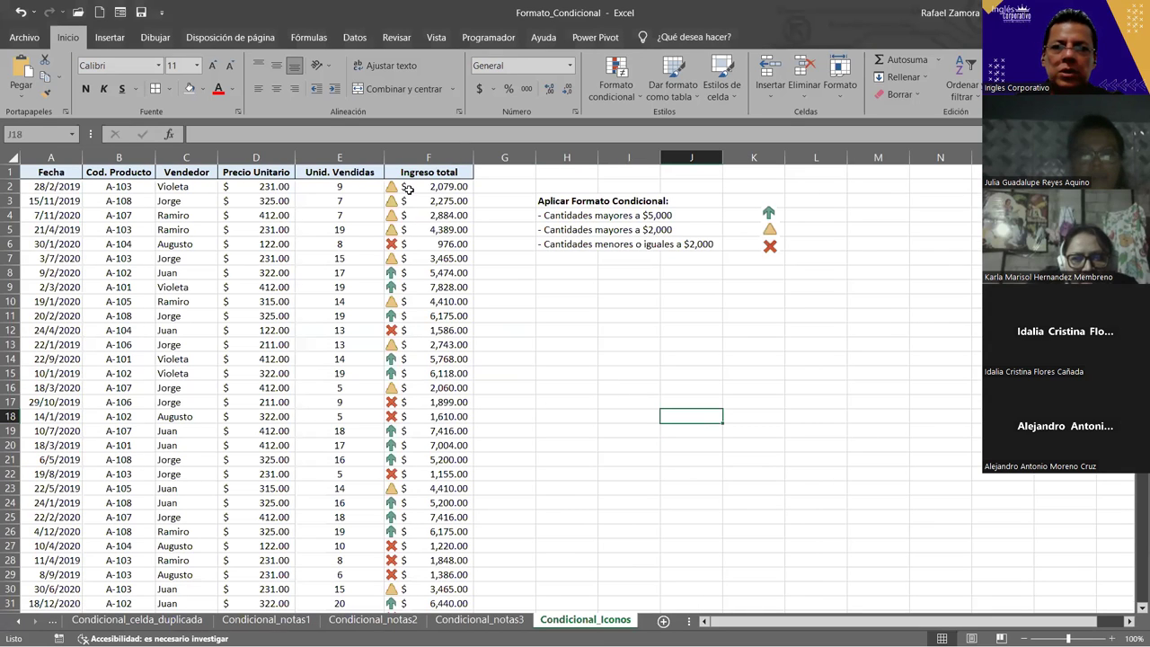
left_click(407, 187)
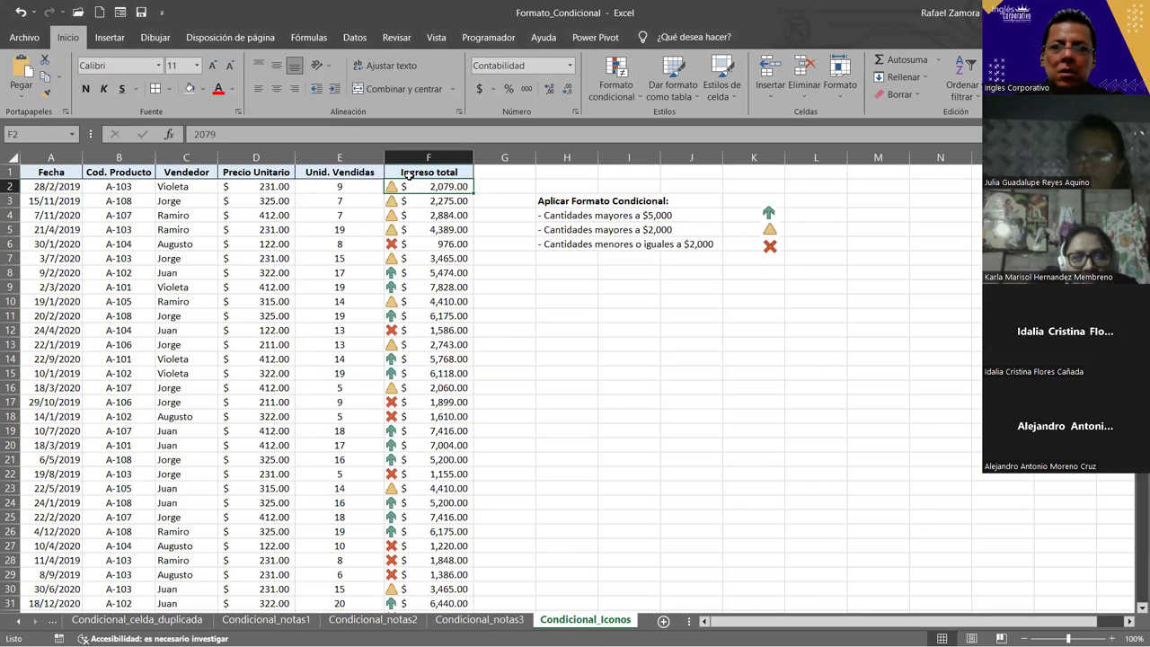
left_click(449, 228)
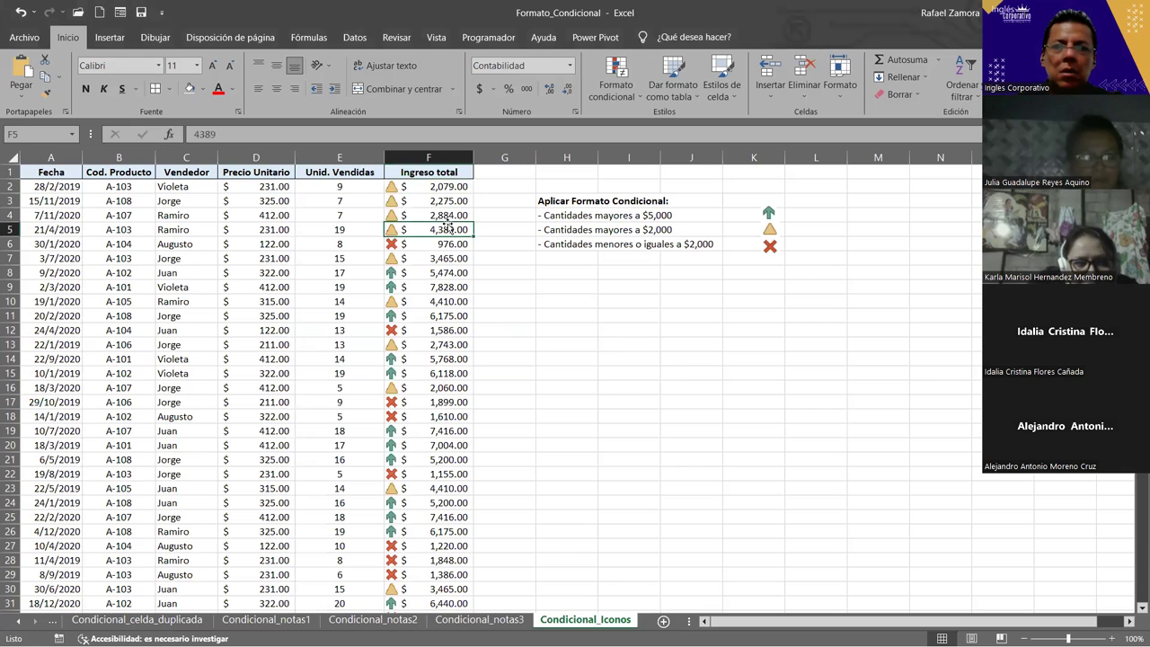
left_click(451, 201)
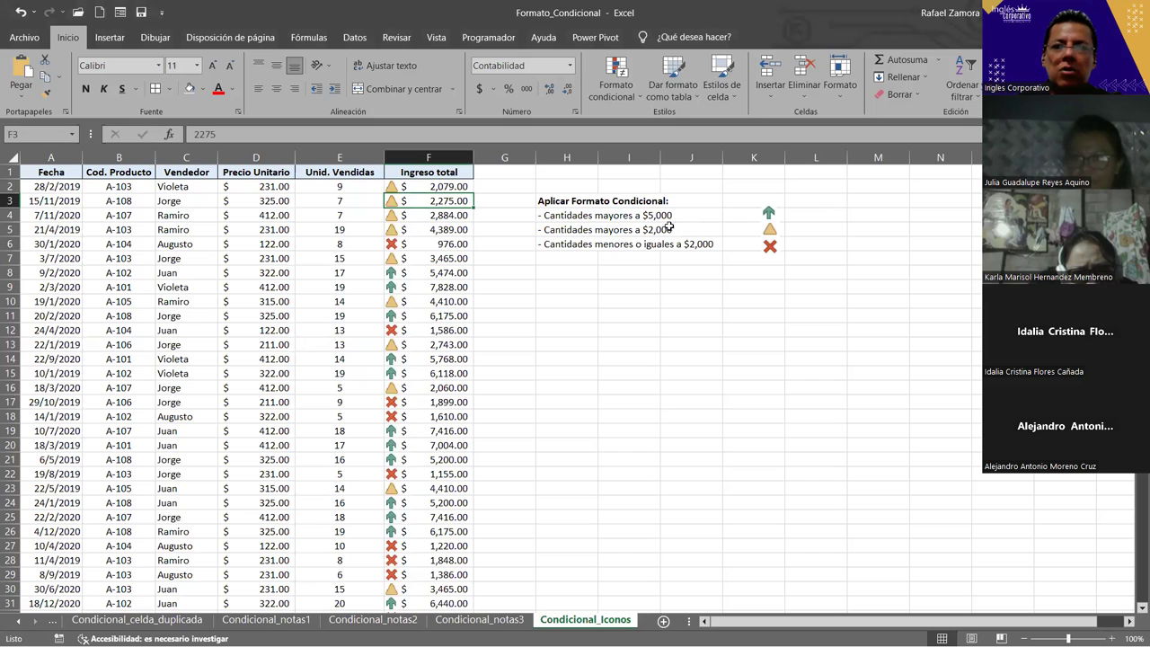
left_click(455, 271)
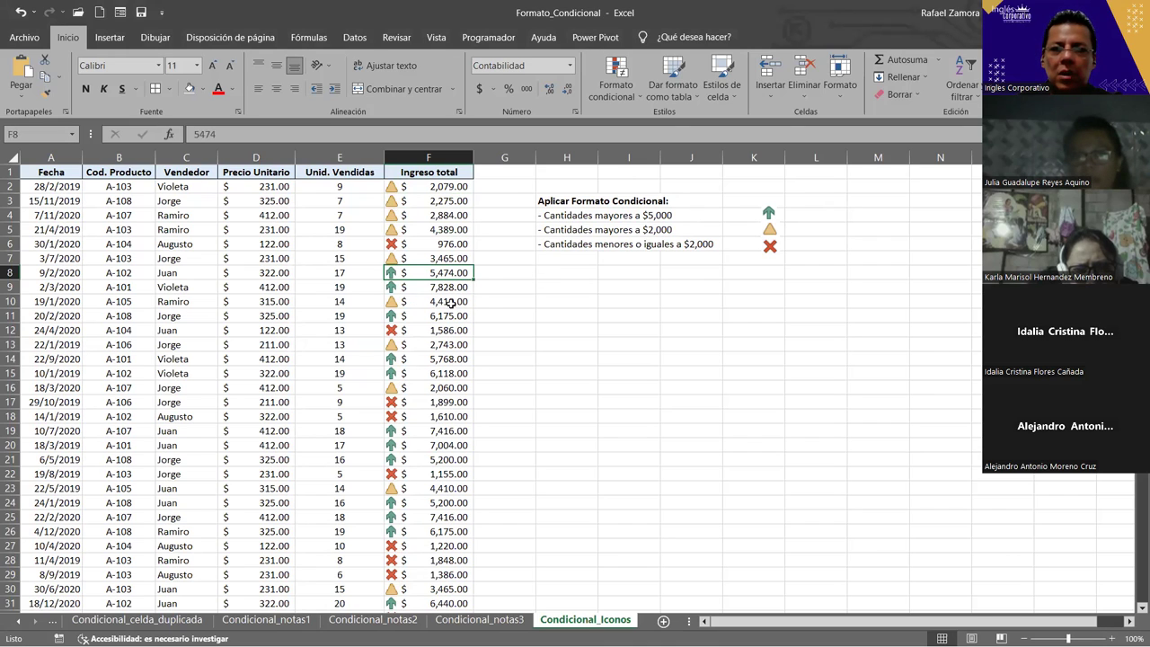
left_click(444, 304)
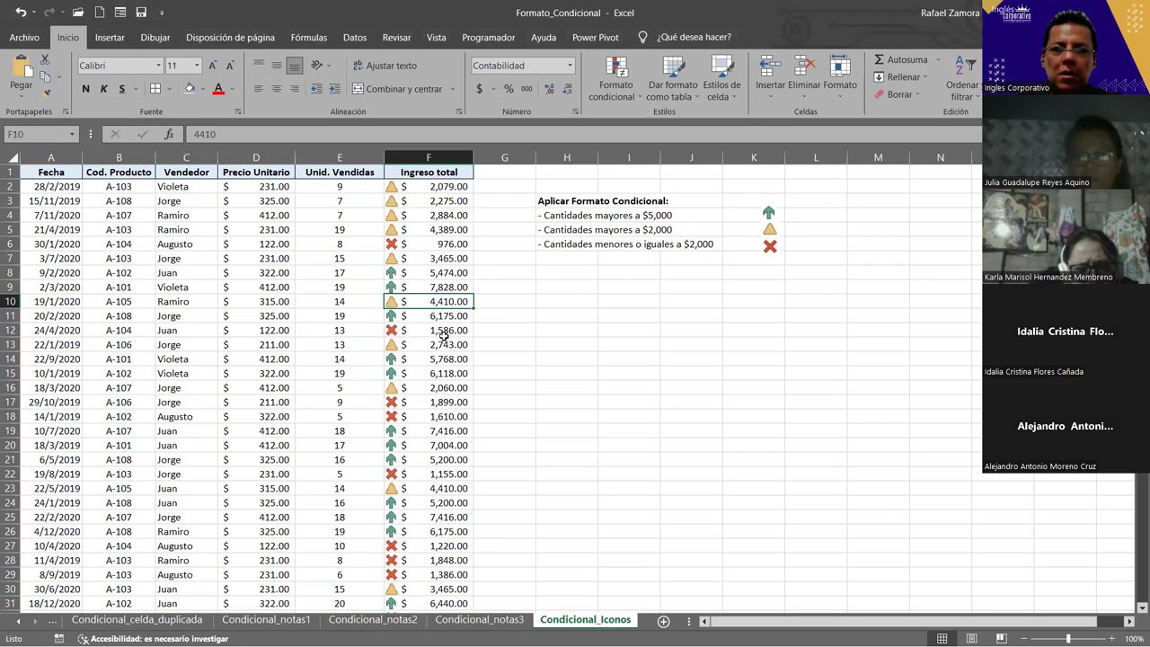
left_click(444, 332)
left_click(418, 402)
left_click(419, 416)
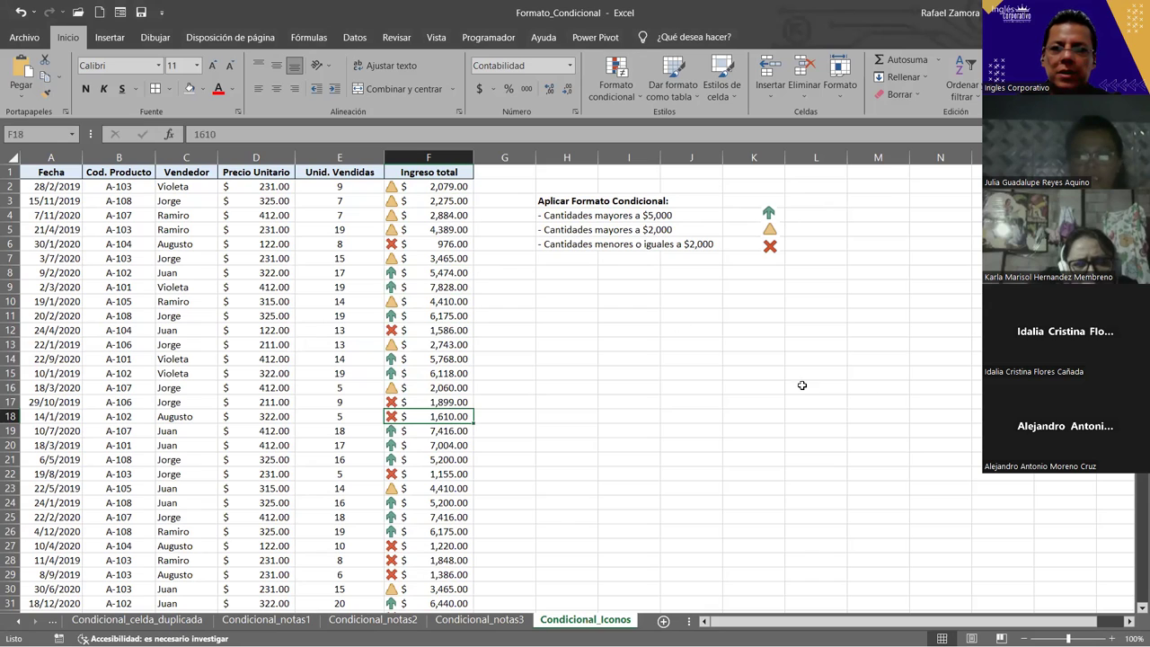
left_click(537, 314)
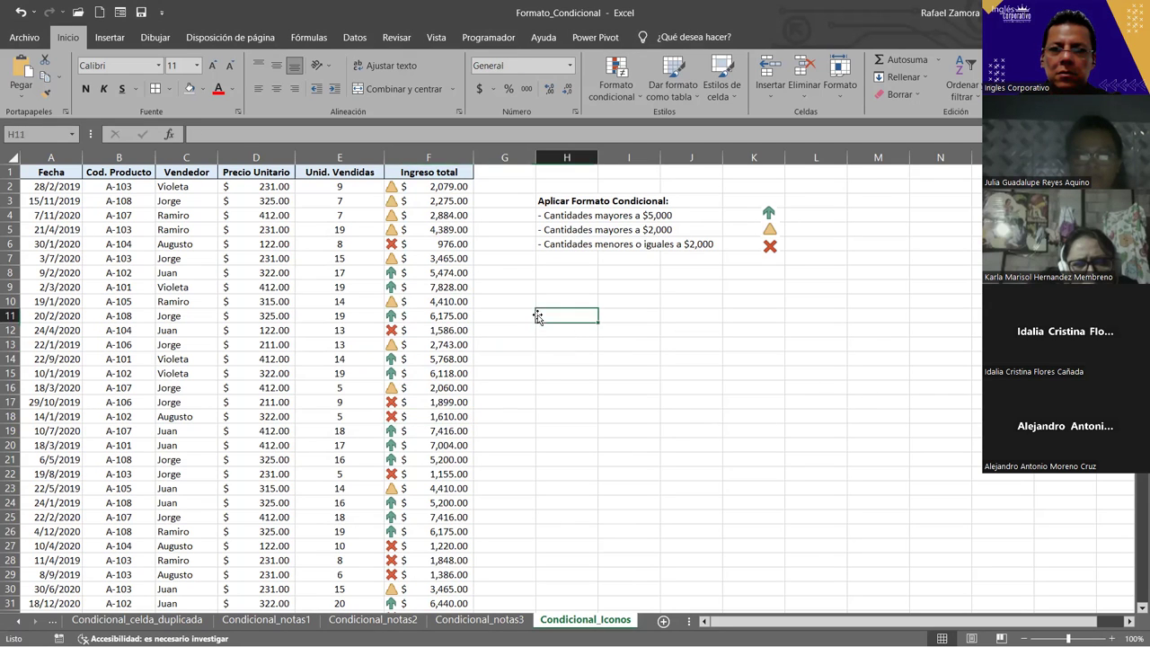
left_click(427, 274)
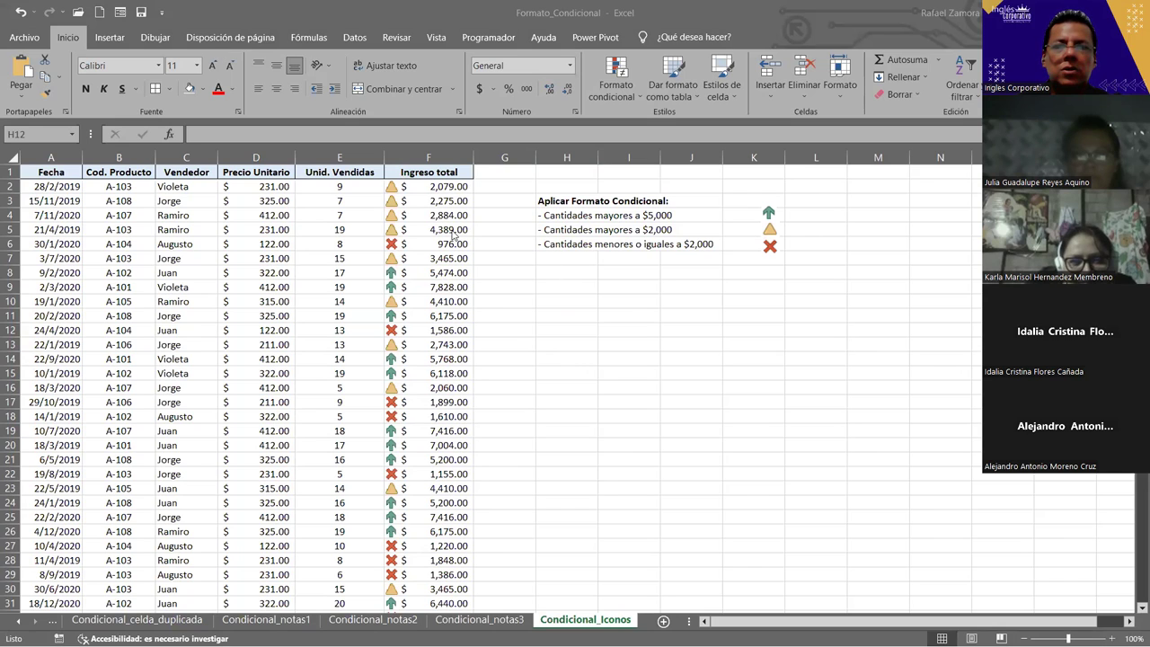
left_click(453, 229)
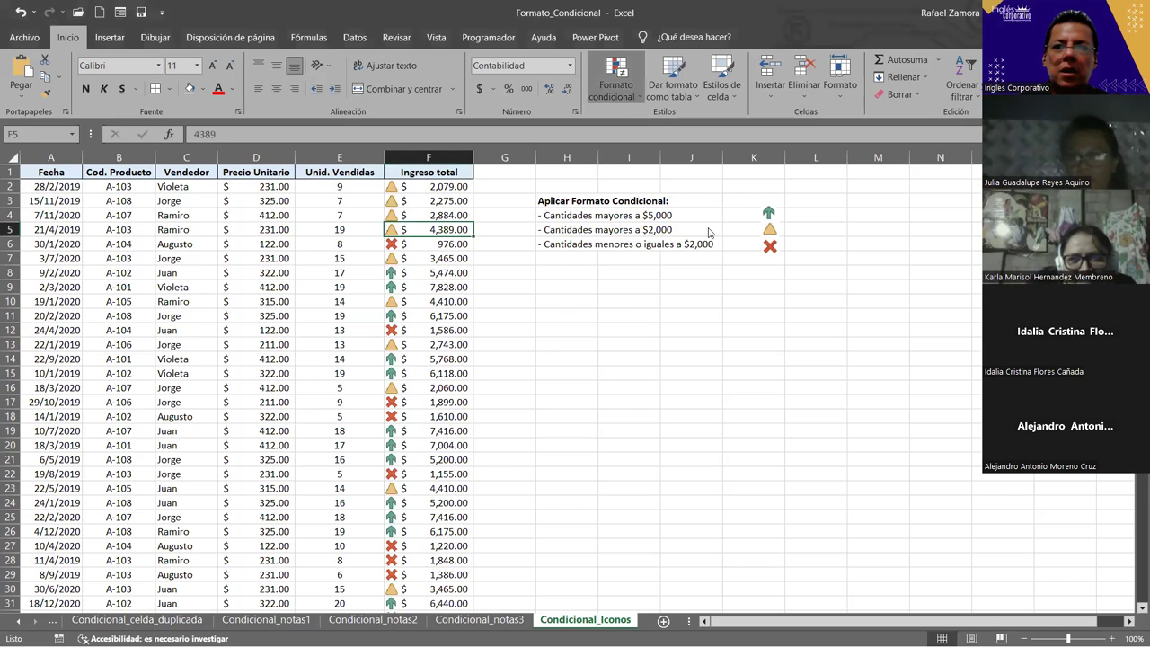
left_click(618, 99)
left_click(672, 292)
left_click(112, 185)
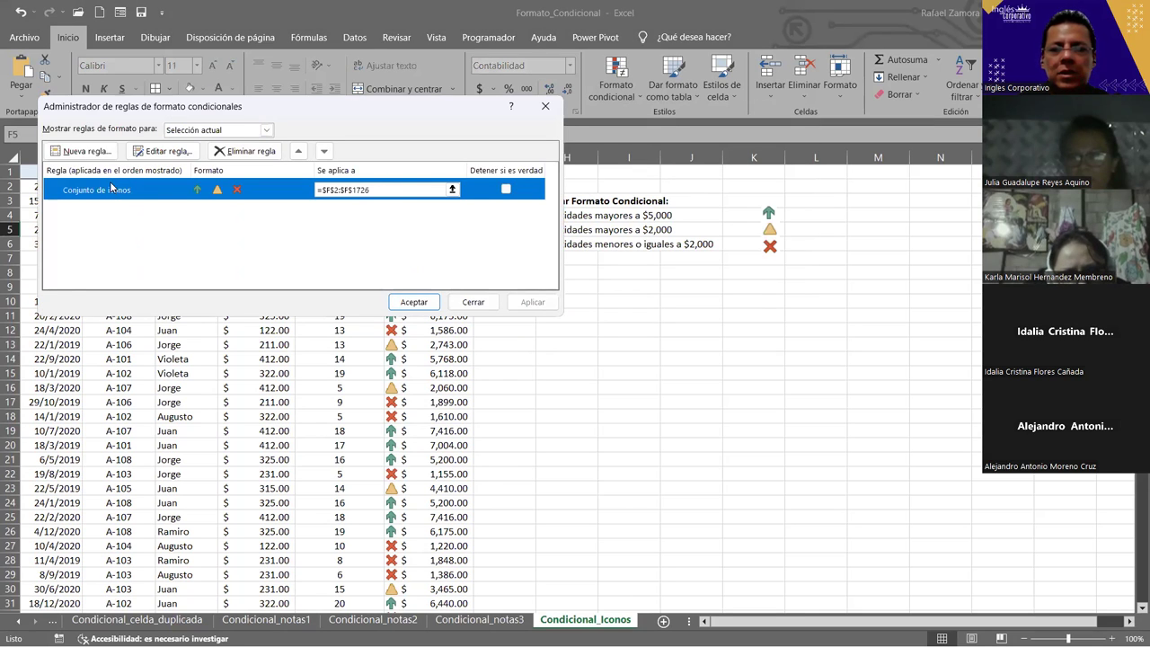
double_click(111, 185)
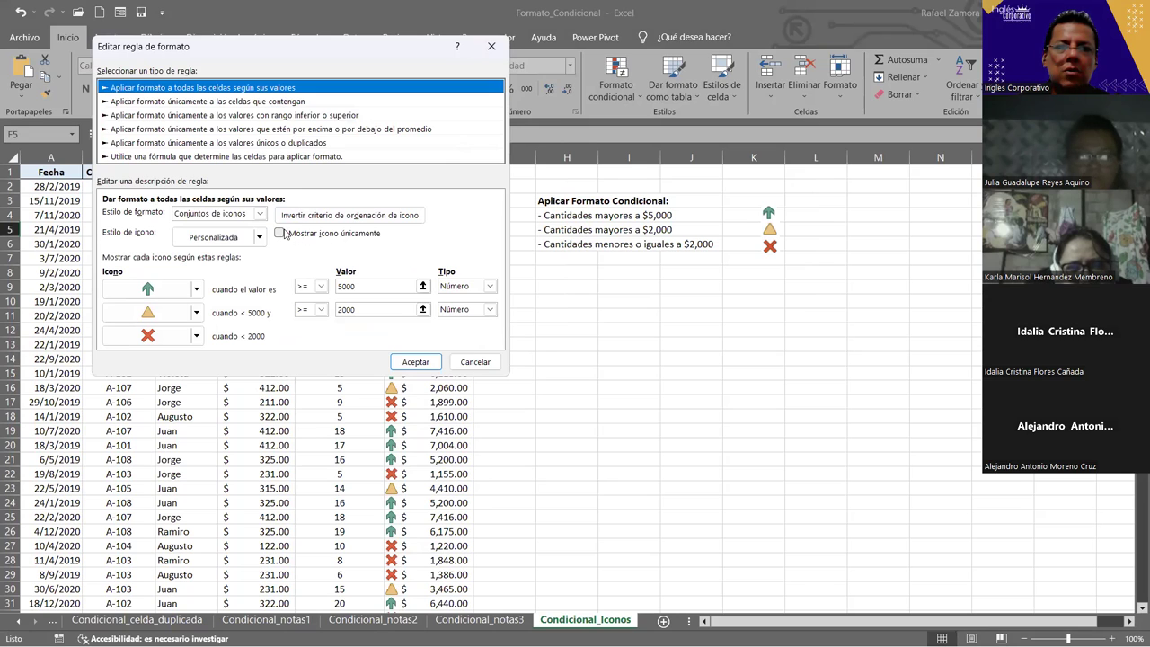
left_click(280, 233)
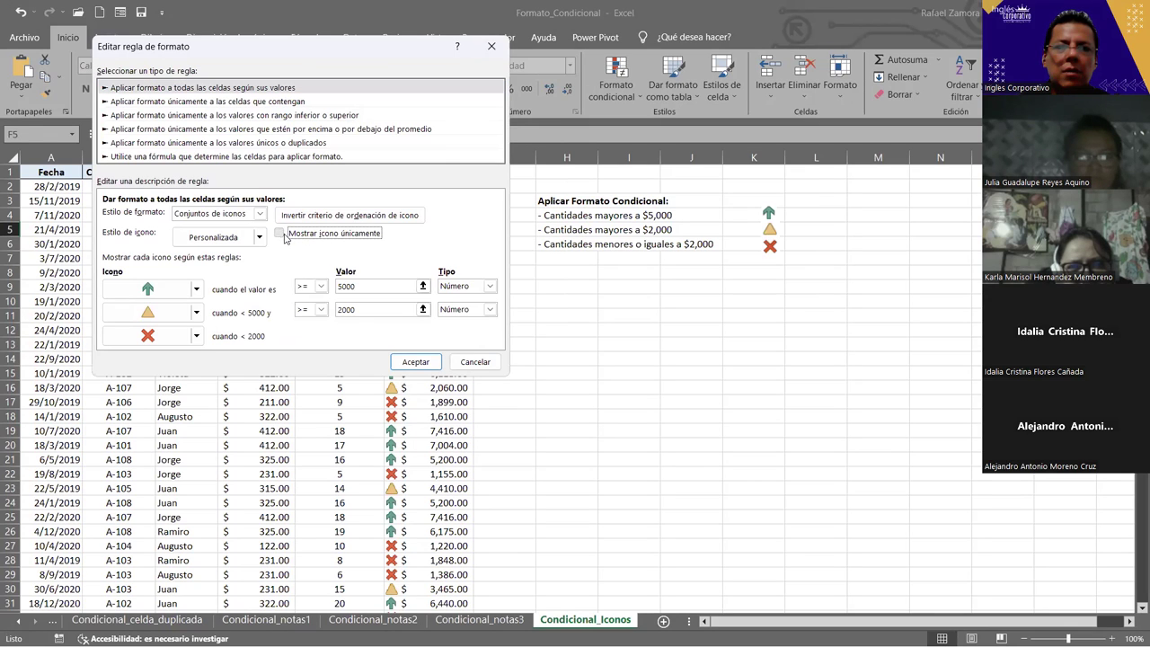
left_click(412, 363)
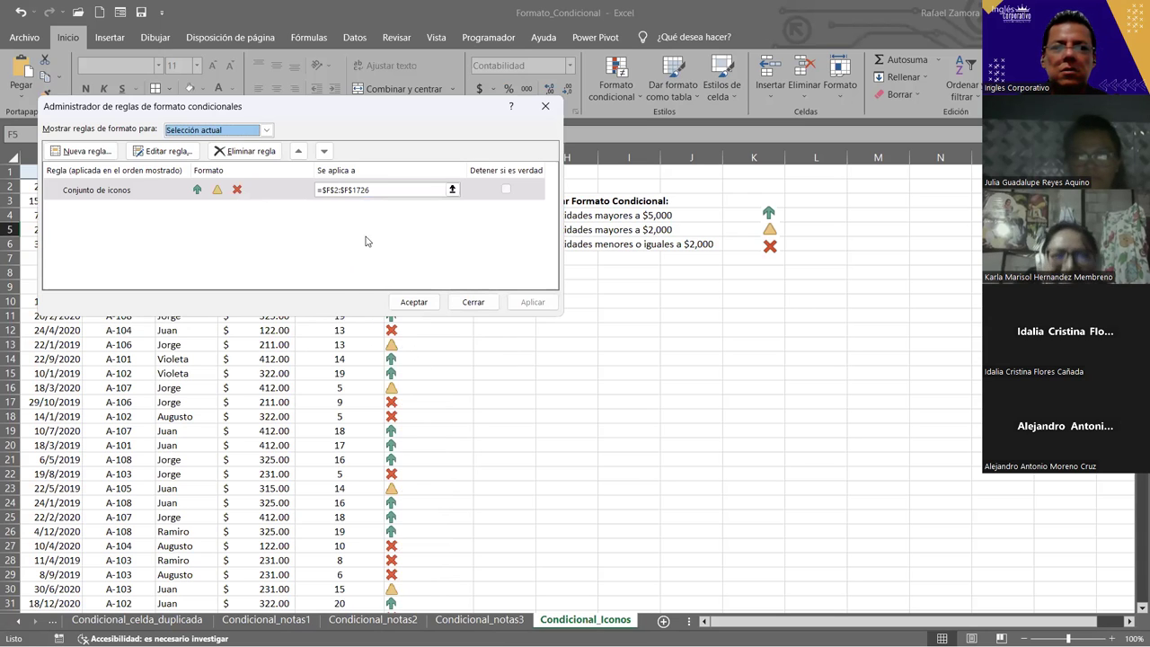
left_click(144, 188)
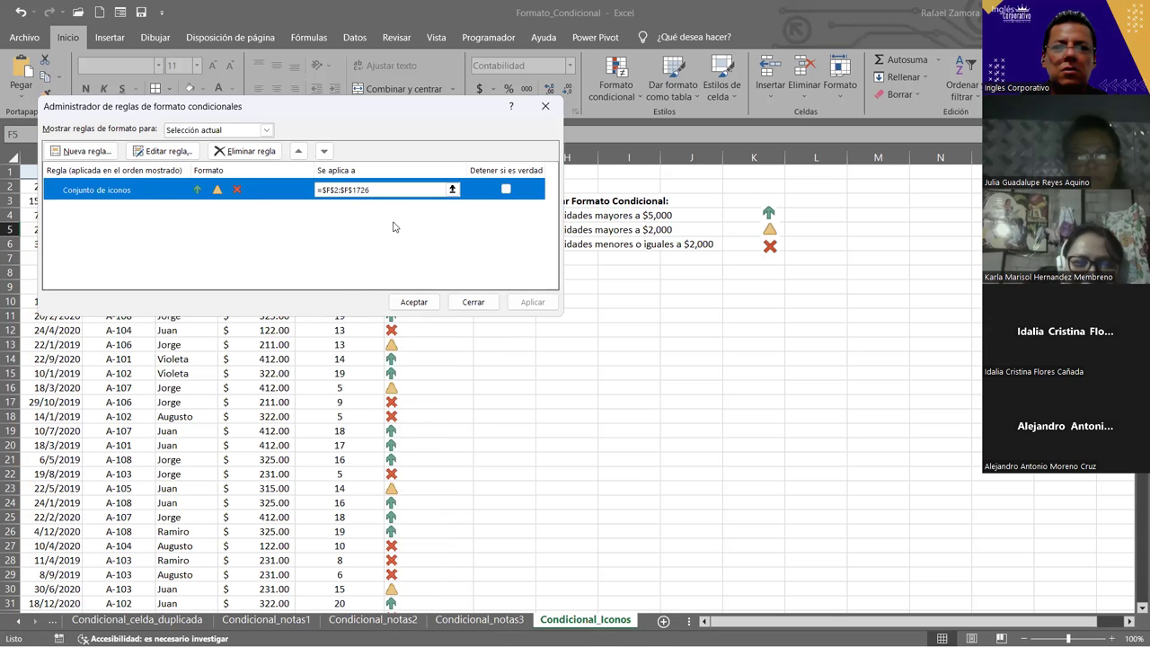
double_click(323, 244)
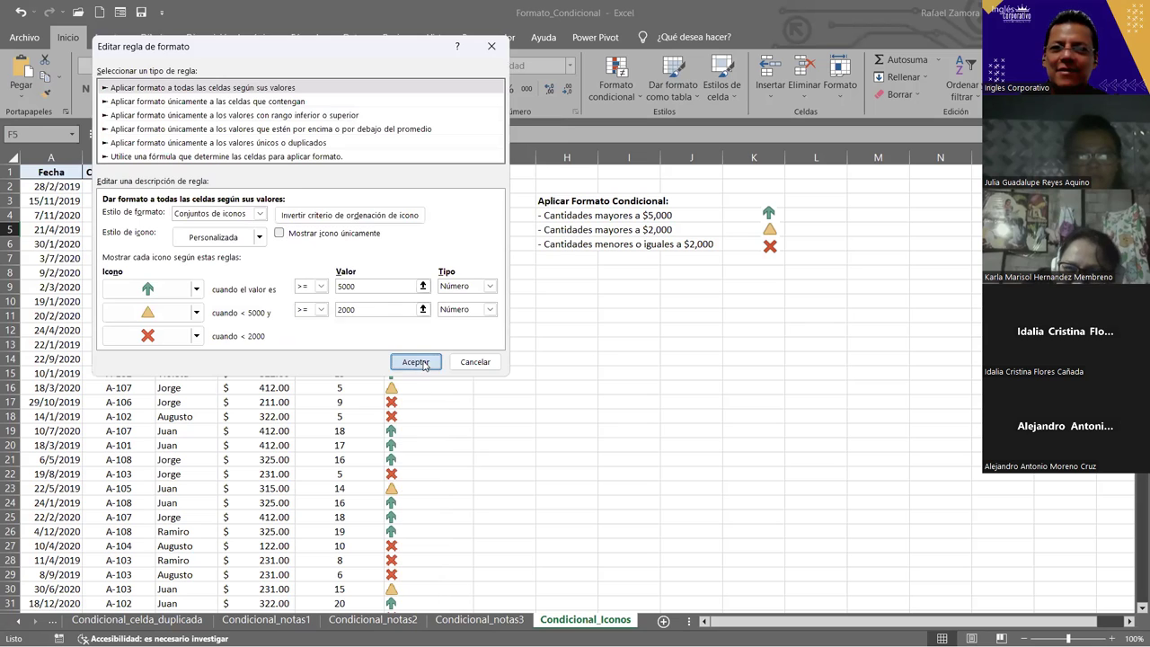
left_click(416, 361)
left_click(532, 303)
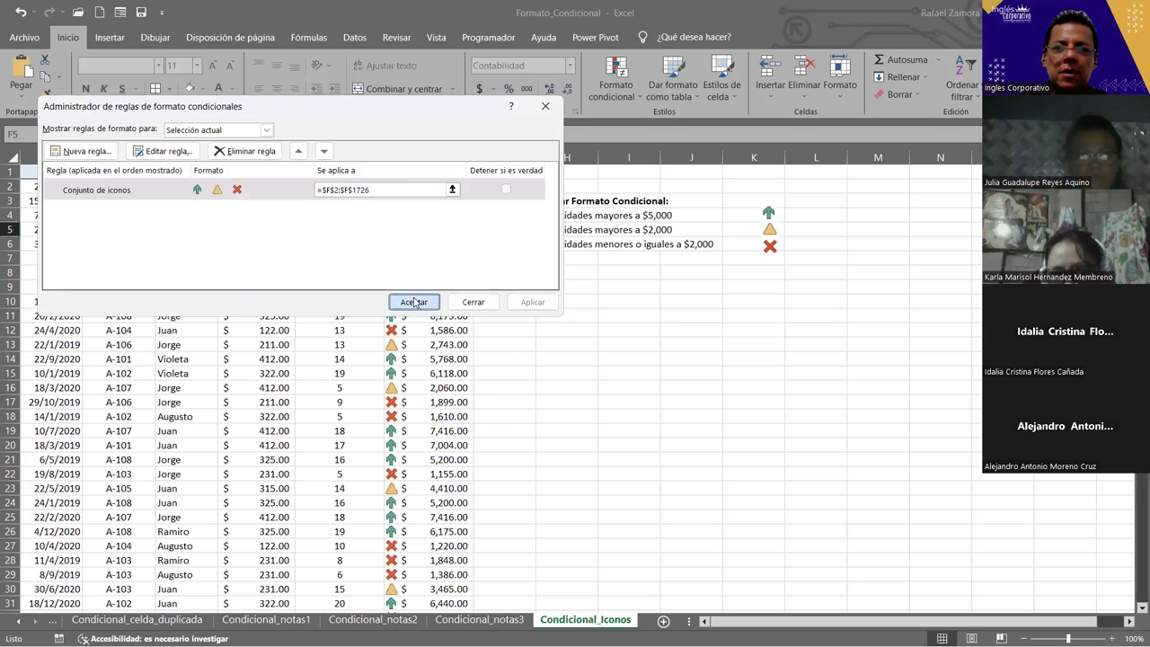
left_click(415, 302)
left_click(746, 331)
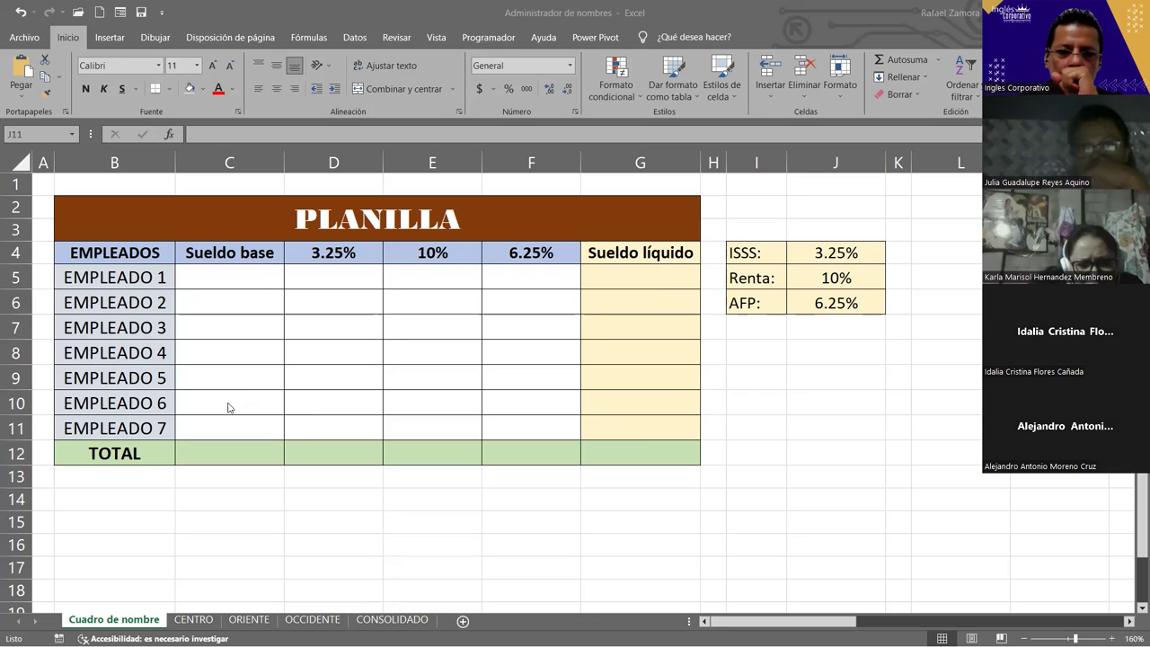
left_click(532, 498)
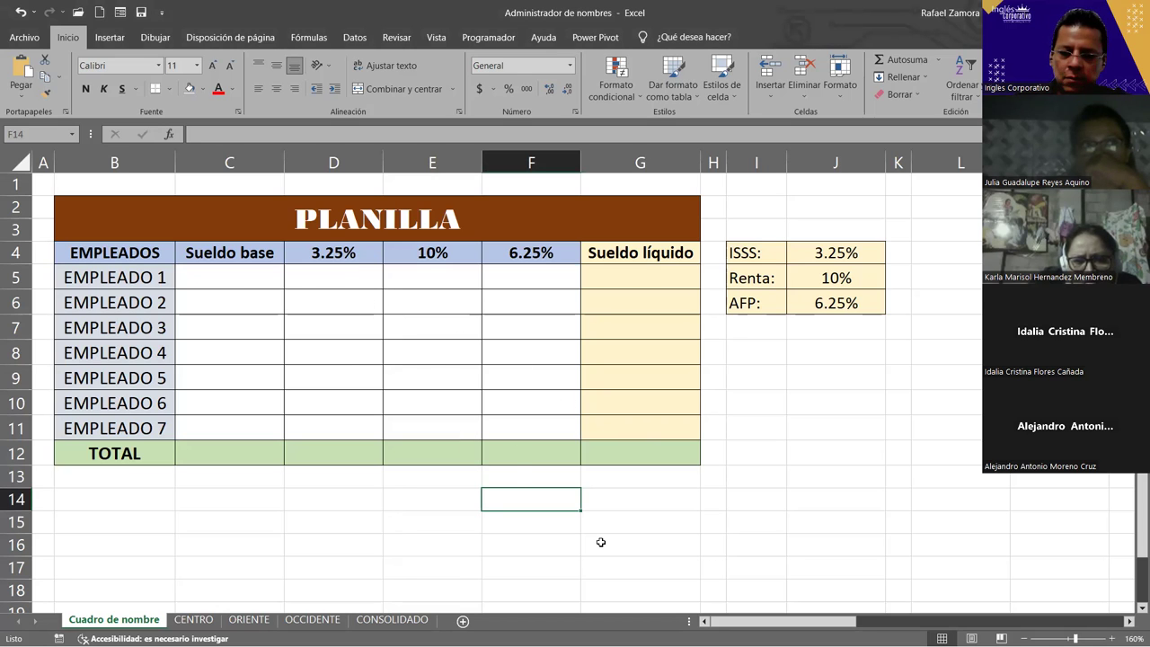
type("COD")
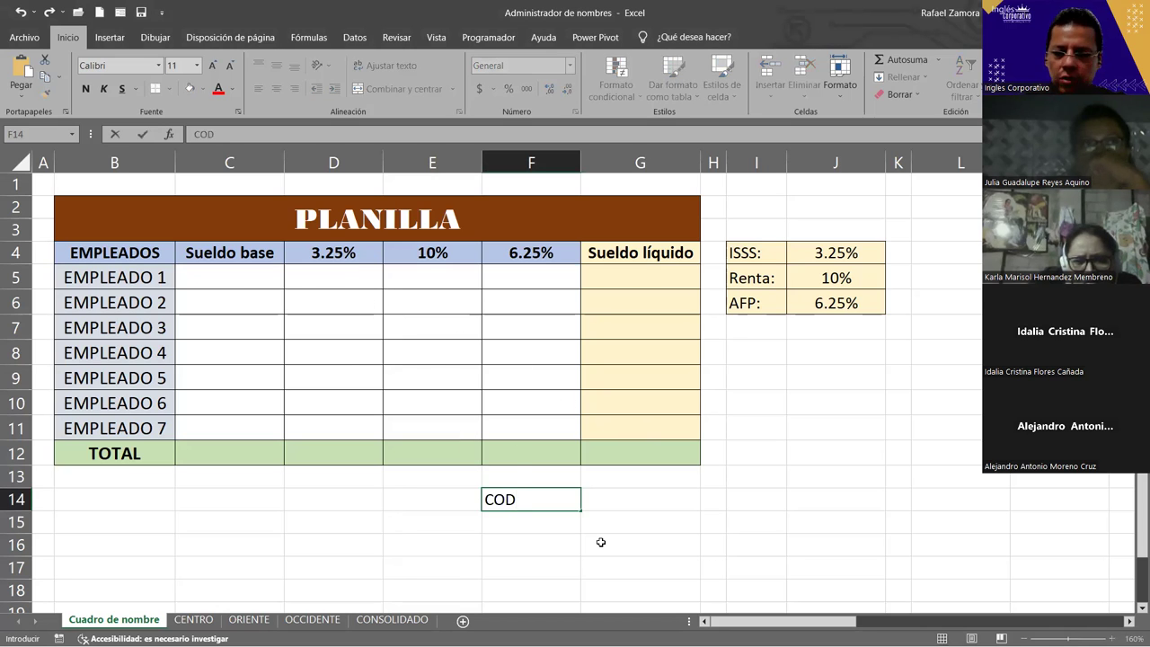
type("1")
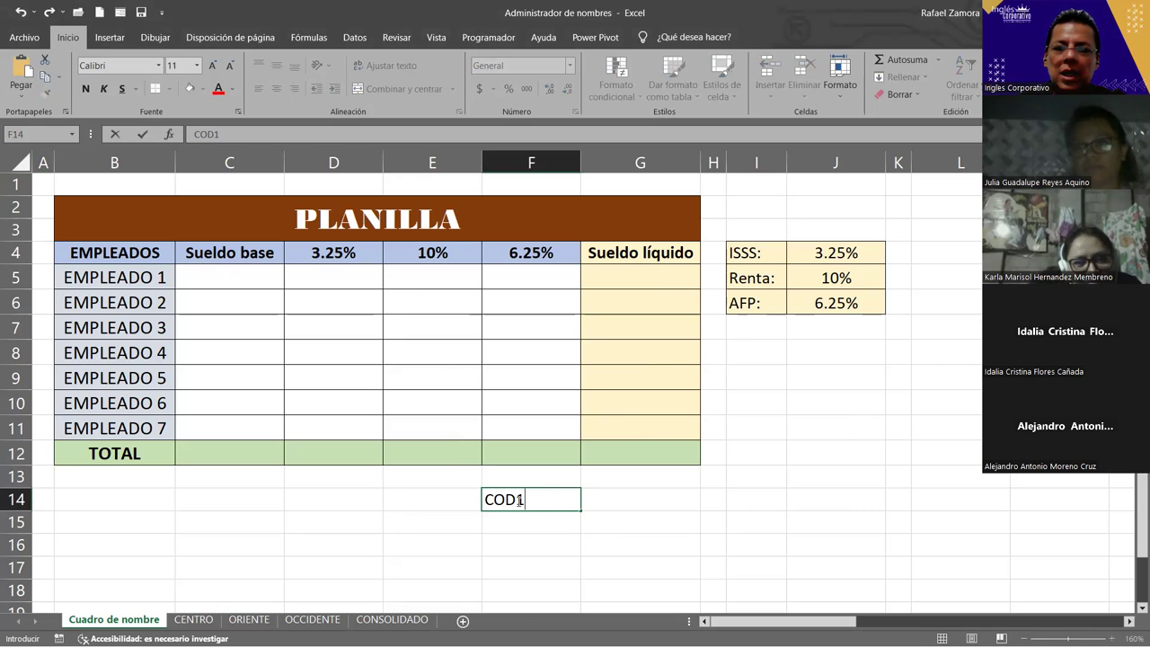
left_click_drag(517, 500, 485, 500)
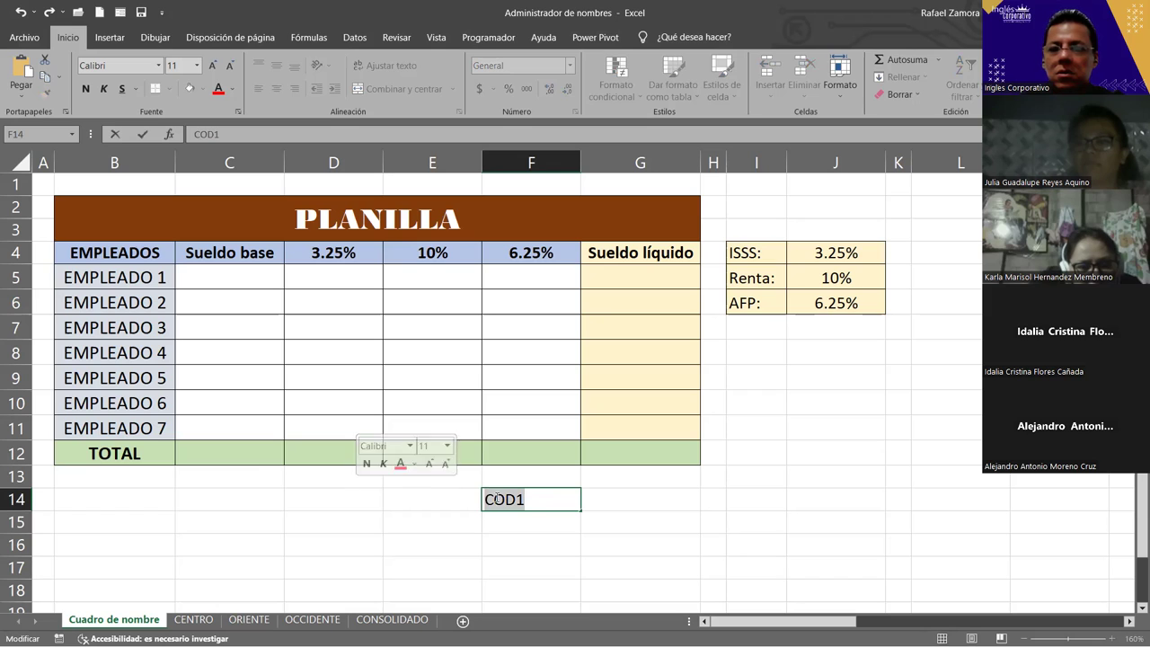
left_click(548, 498)
left_click_drag(548, 499, 397, 493)
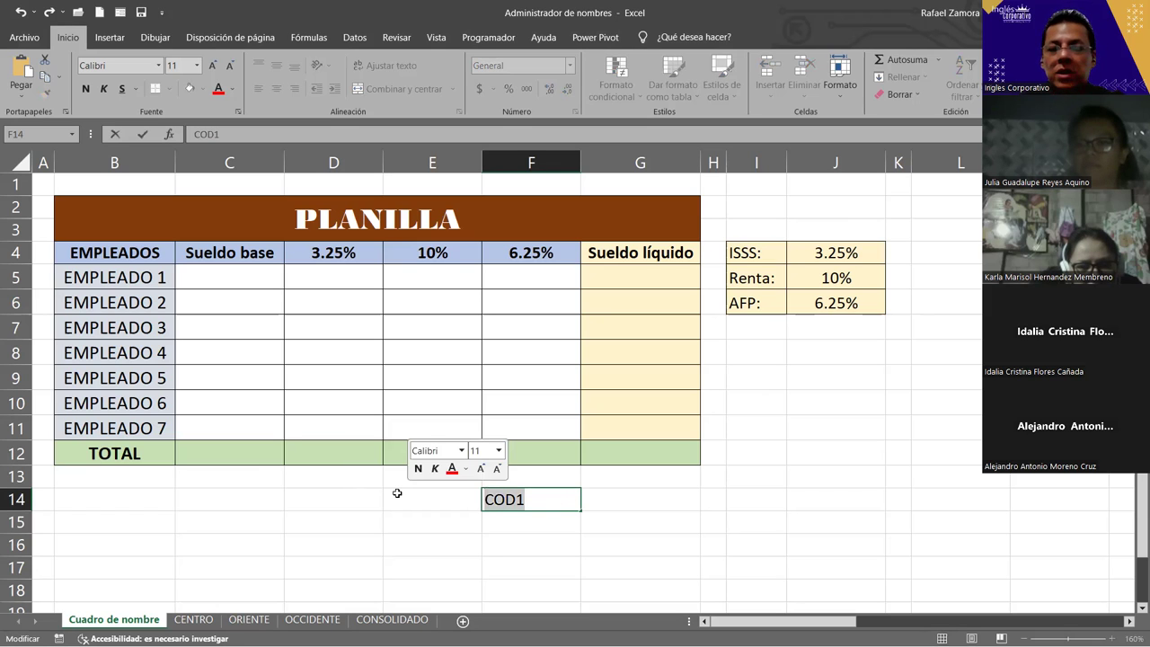
key("Delete")
left_click(660, 517)
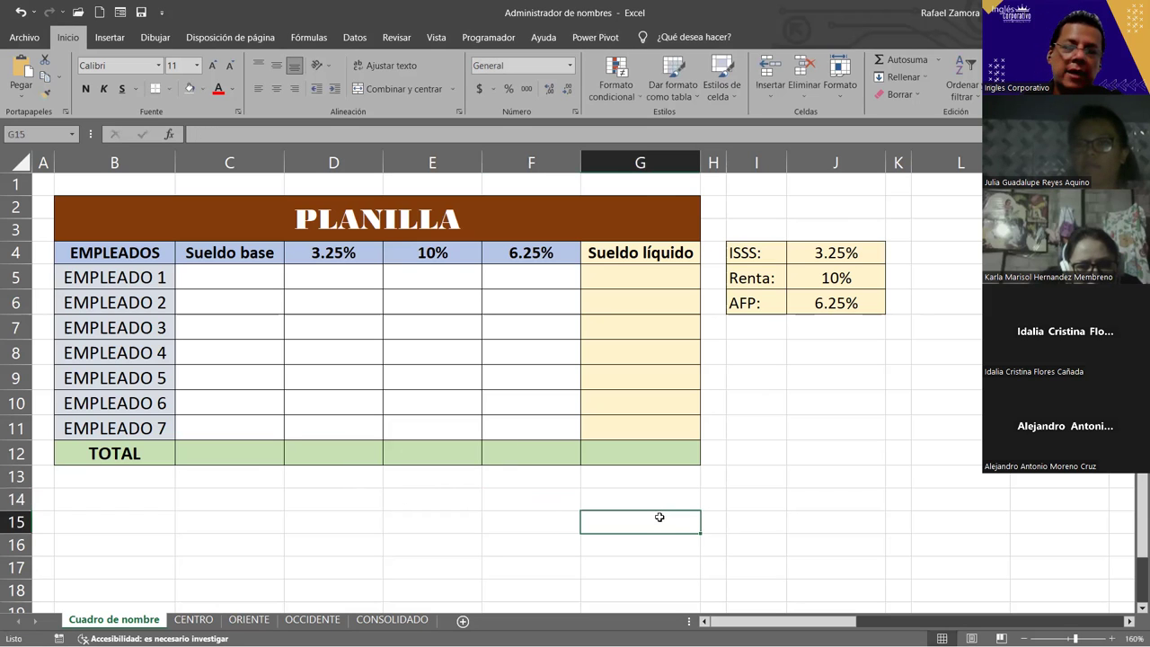
Enter the label sueldo_base in cell E14, replacing the spaced 'sueldo base'.
left_click(423, 504)
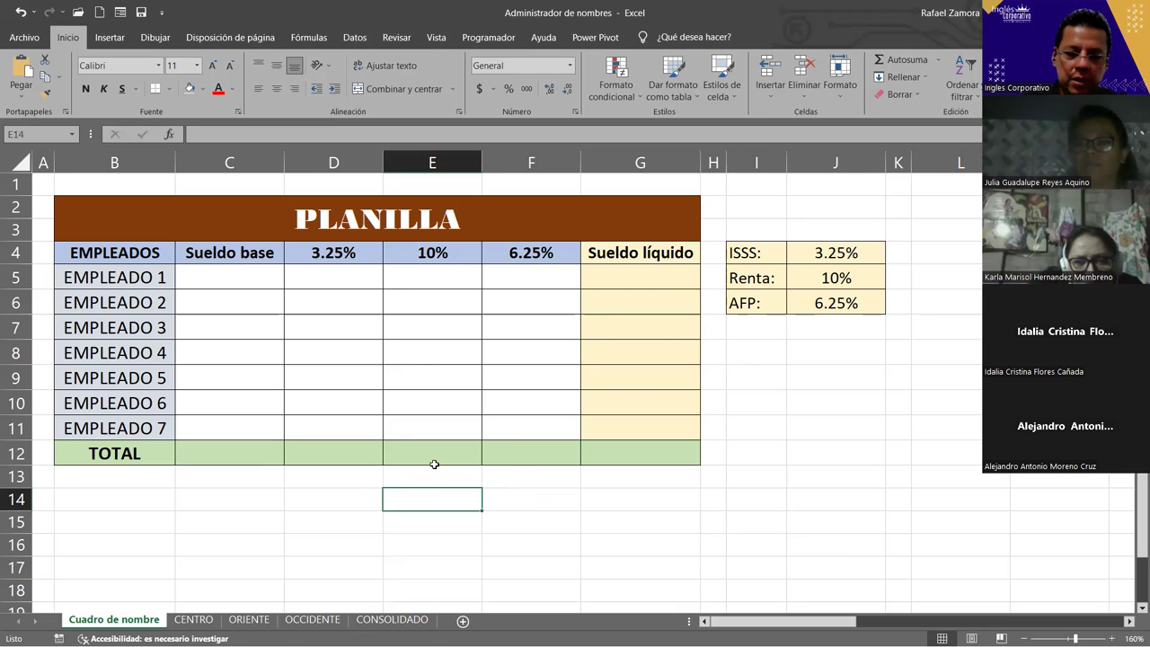
type("sueldo base")
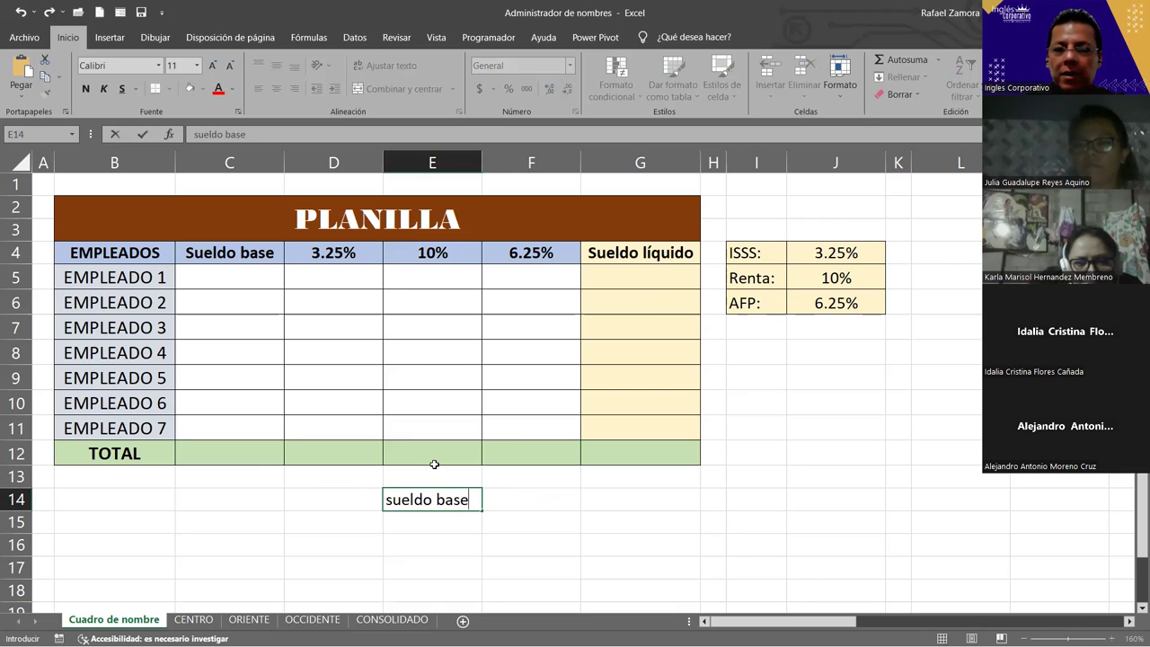
key("BackSpace")
key("BackSpace")
key("BackSpace")
key("BackSpace")
type("_")
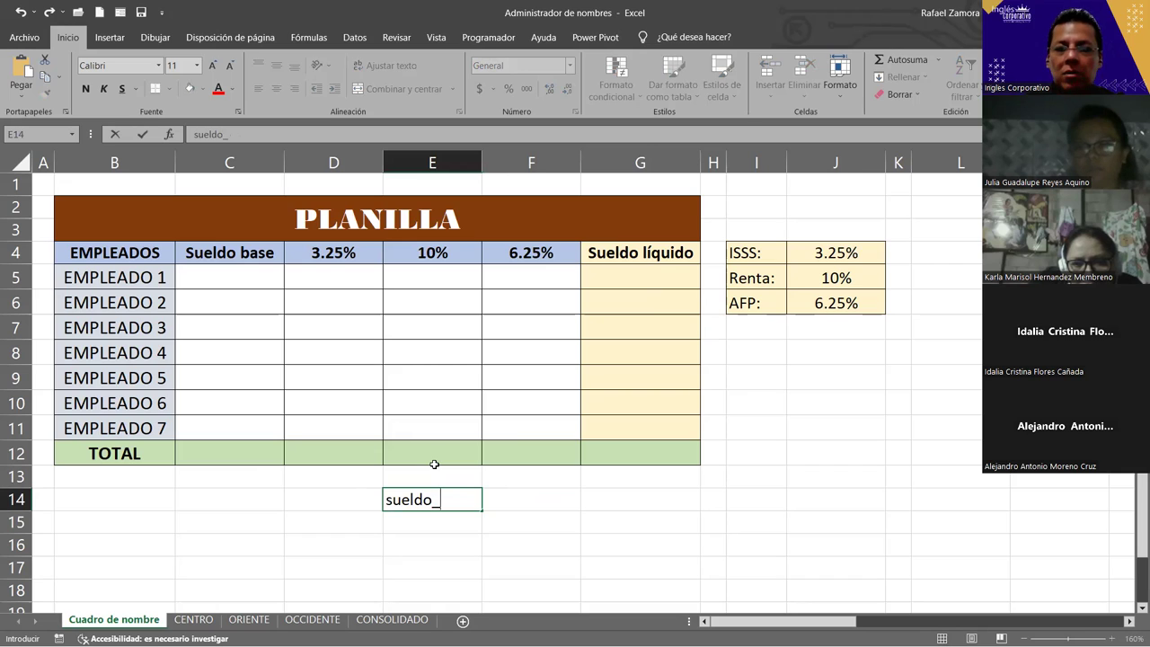
type("base")
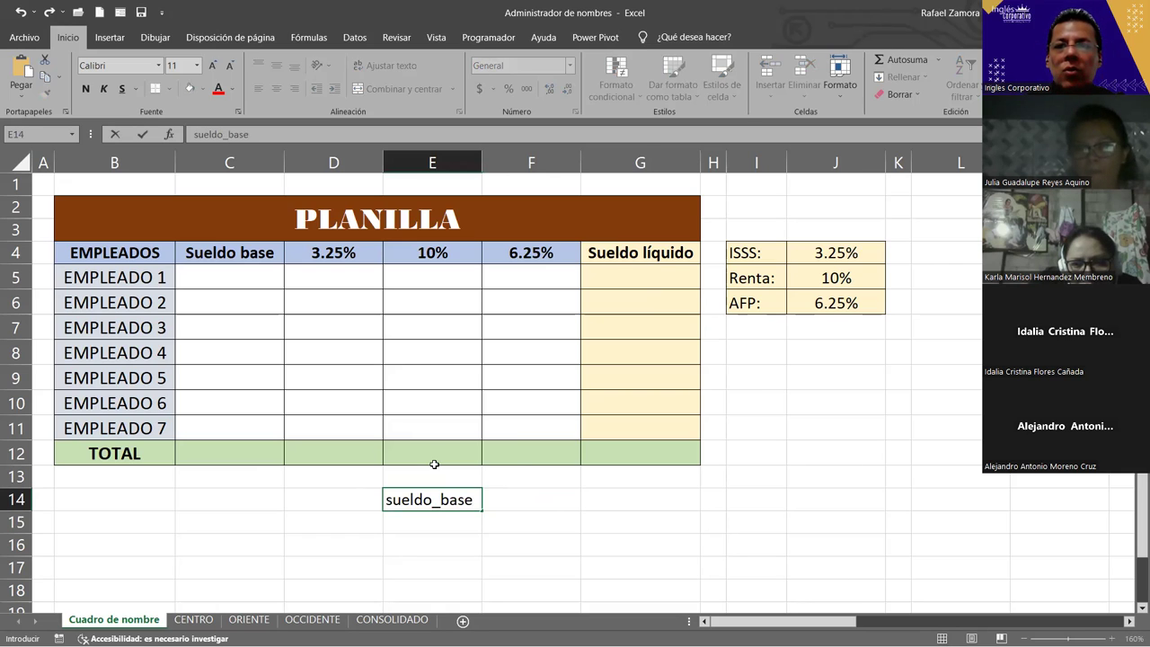
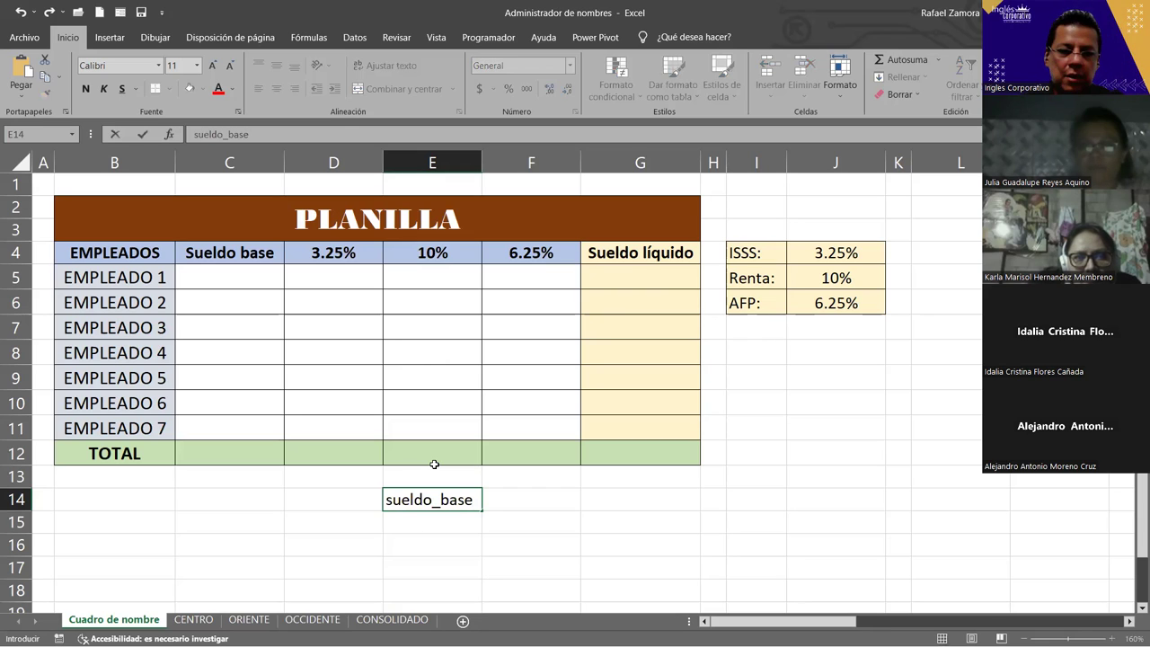
Enter =ALEATORIO.ENTRE(350,650) in C5 and fill it down to C11 for all seven employees.
key("Escape")
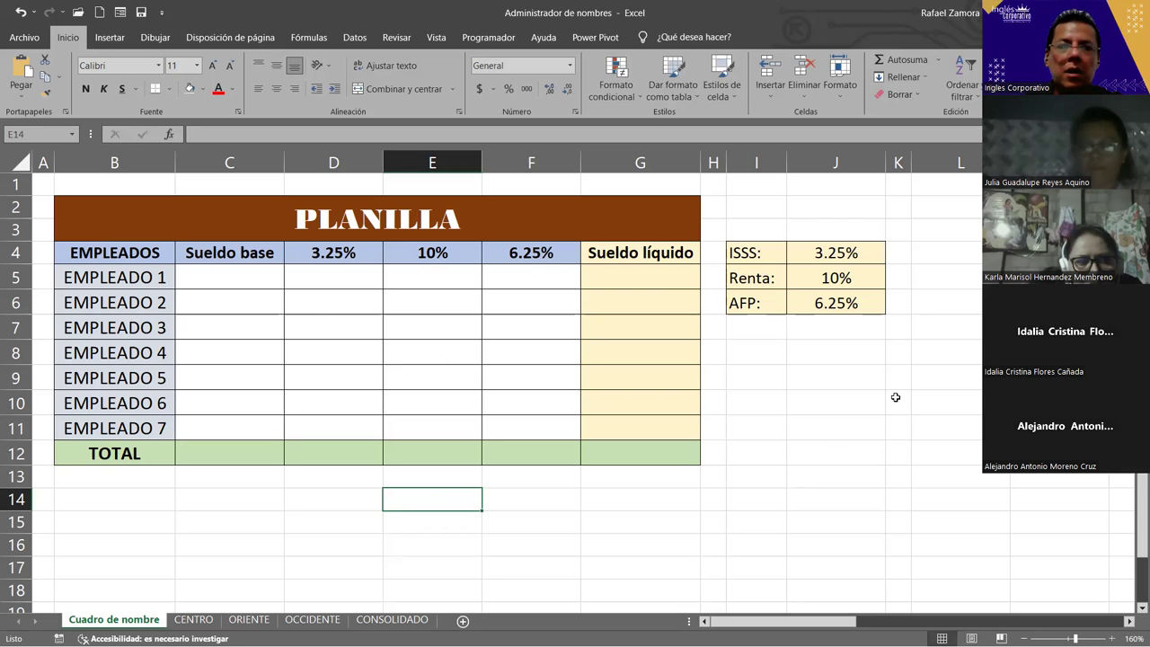
left_click(270, 286)
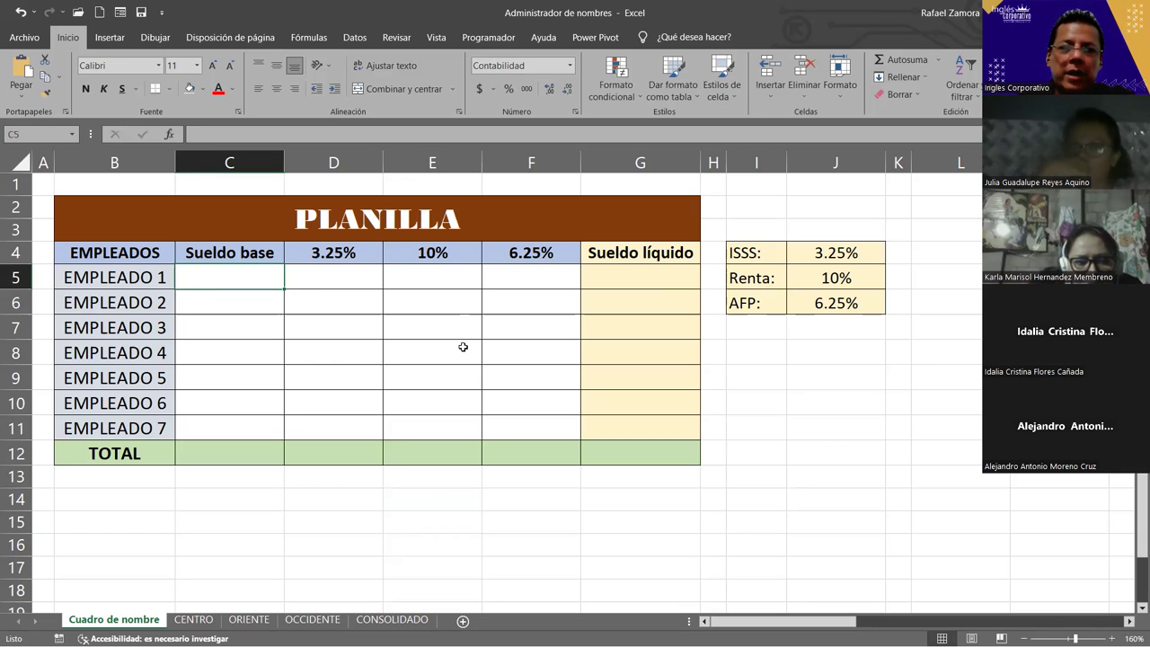
type("=a")
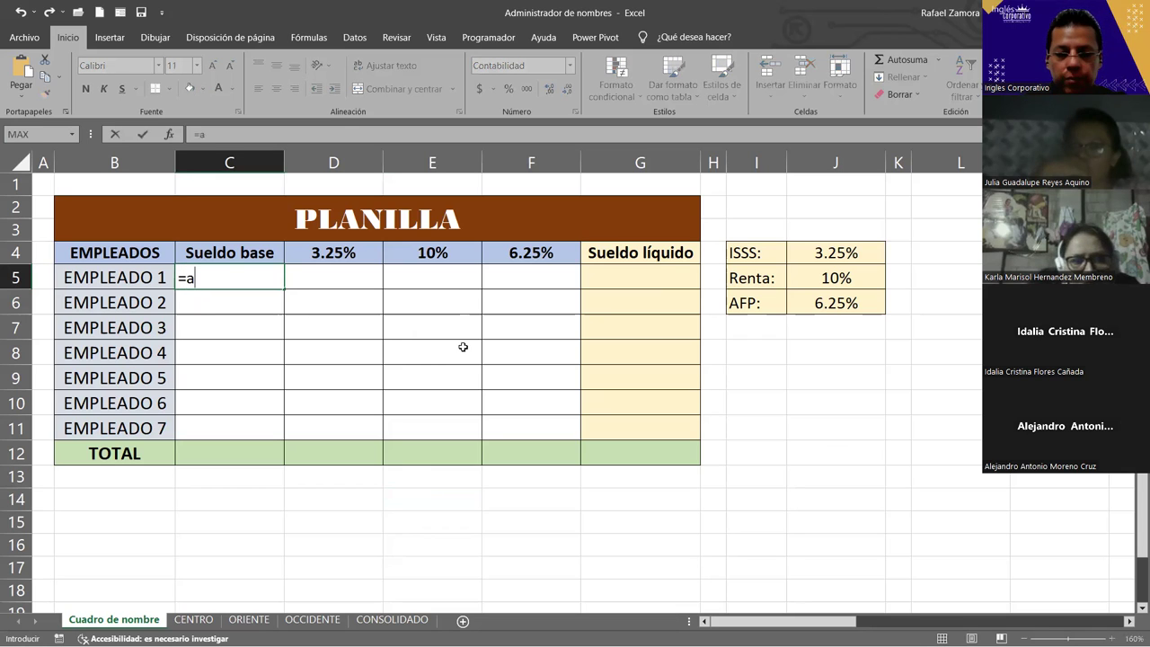
type("le")
key("Down")
key("Tab")
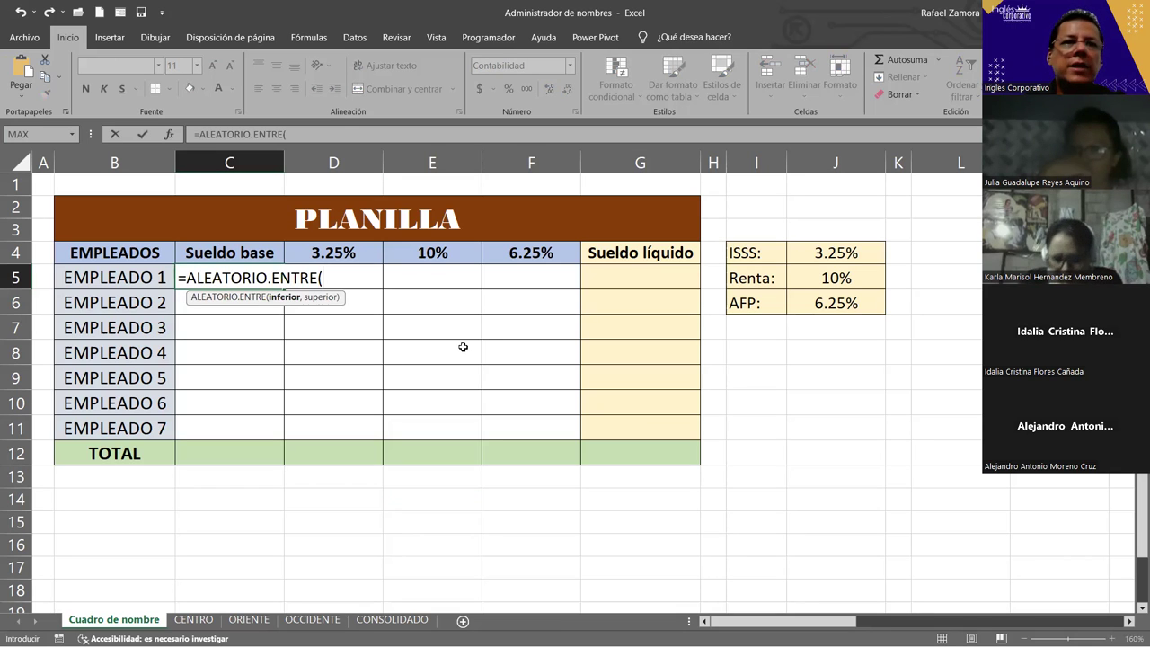
type("350,")
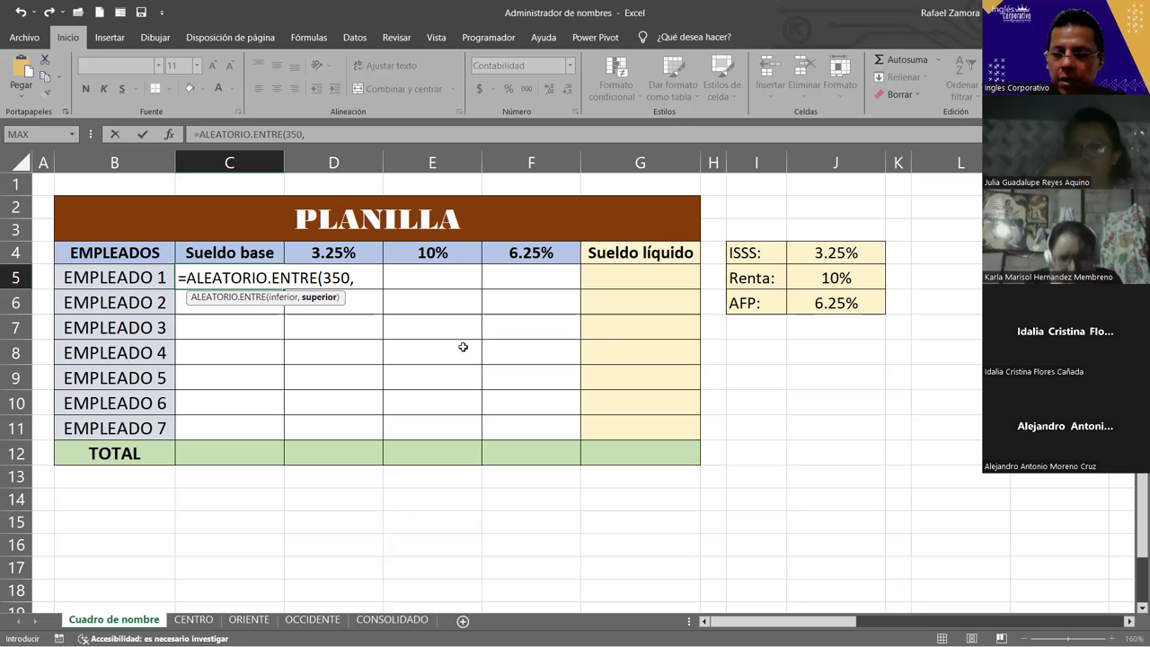
type("650")
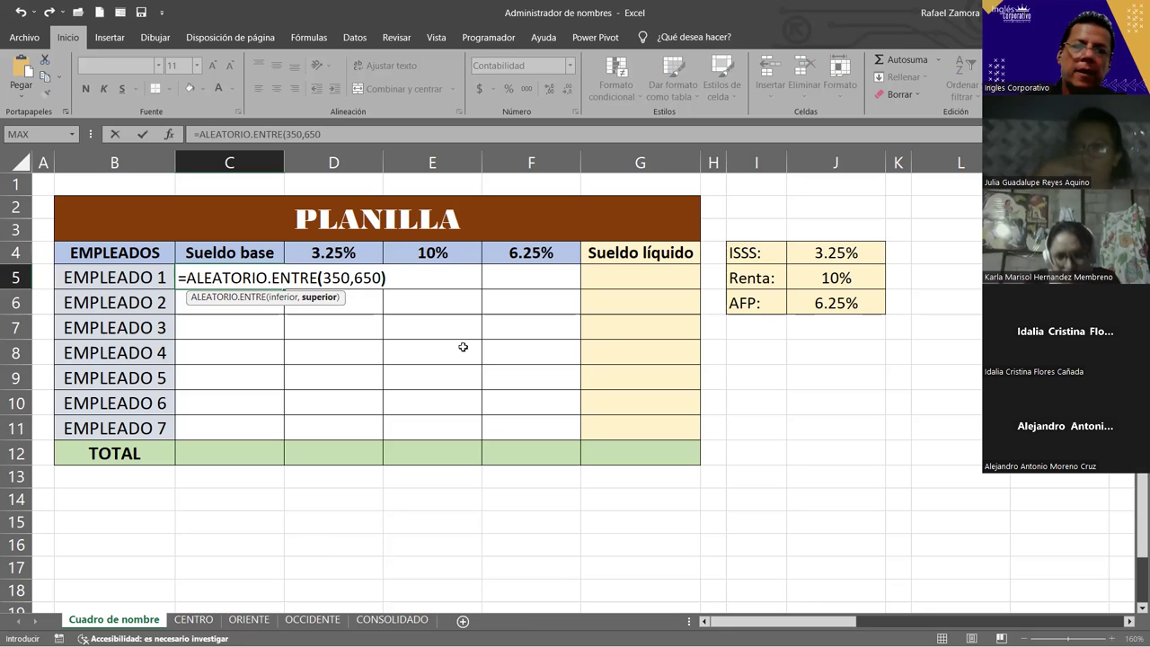
type(")")
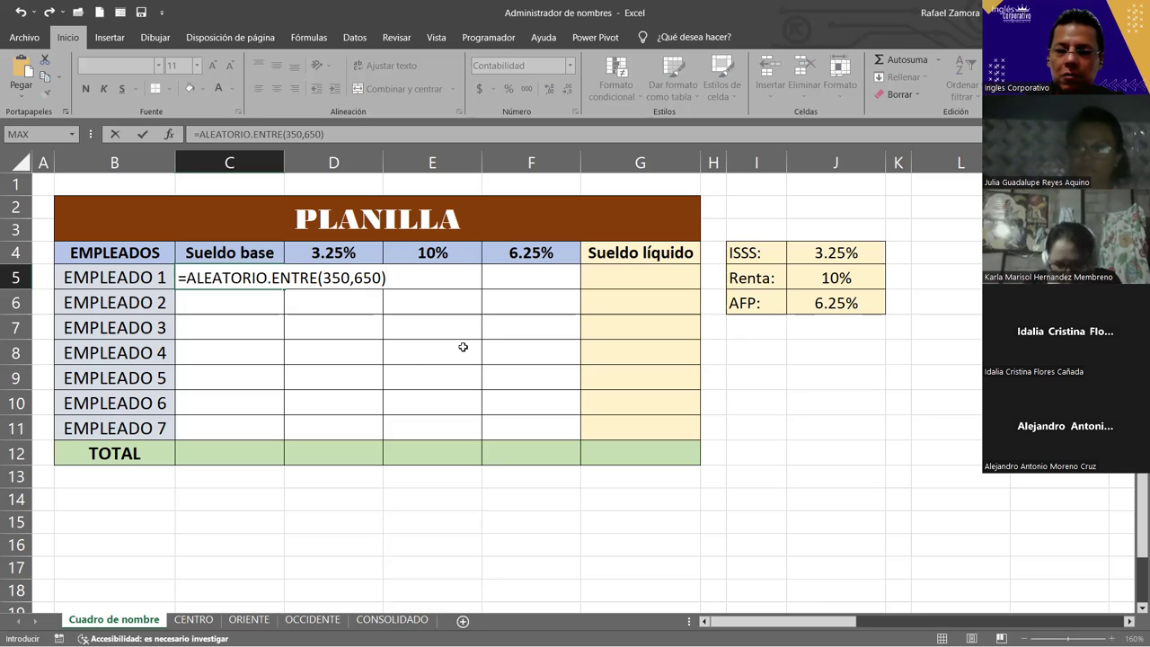
key("Return")
left_click(270, 288)
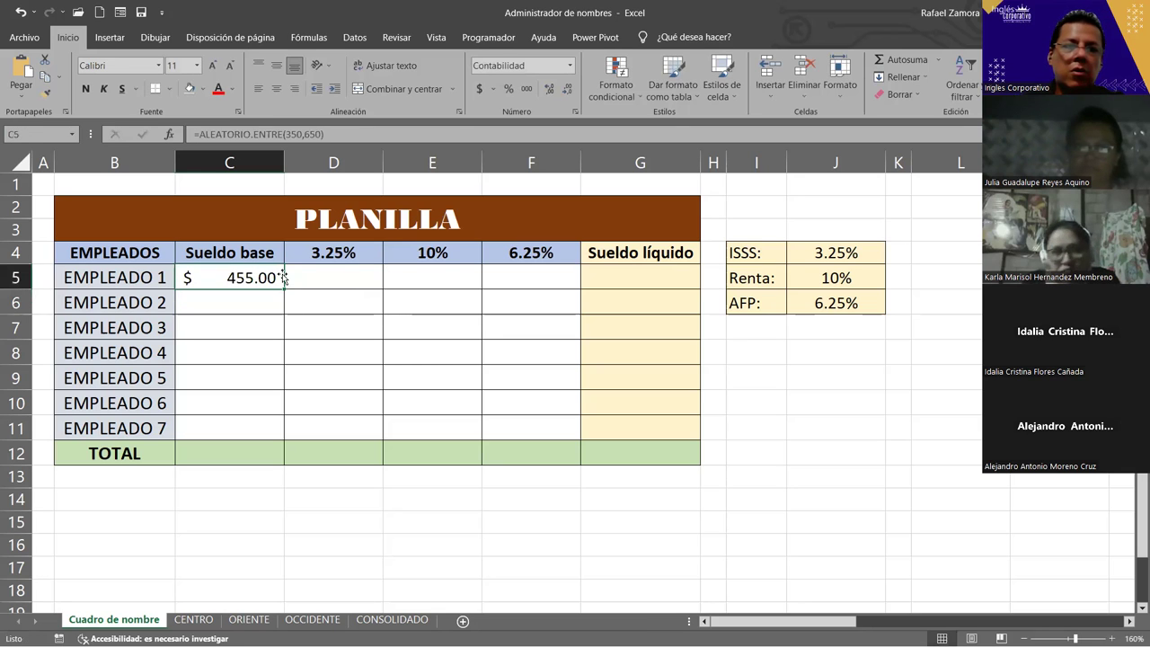
left_click_drag(283, 288, 261, 430)
Enter =C5*D4 in D5 for Empleado 1's 3.25% deduction.
left_click(326, 364)
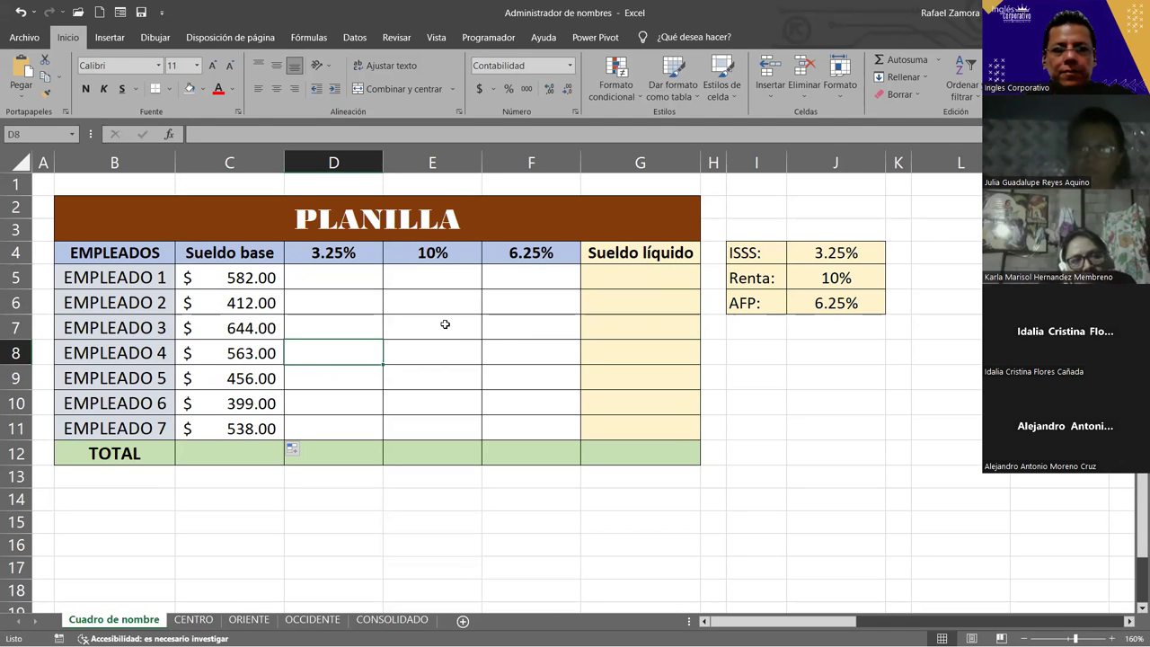
left_click(364, 281)
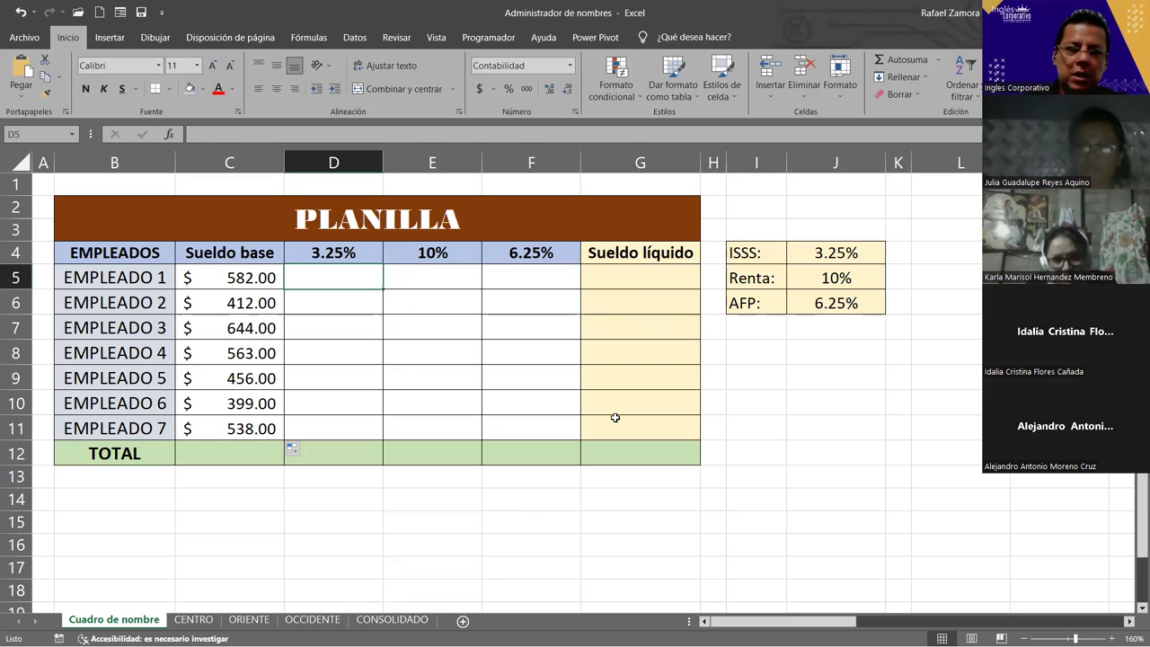
type(")")
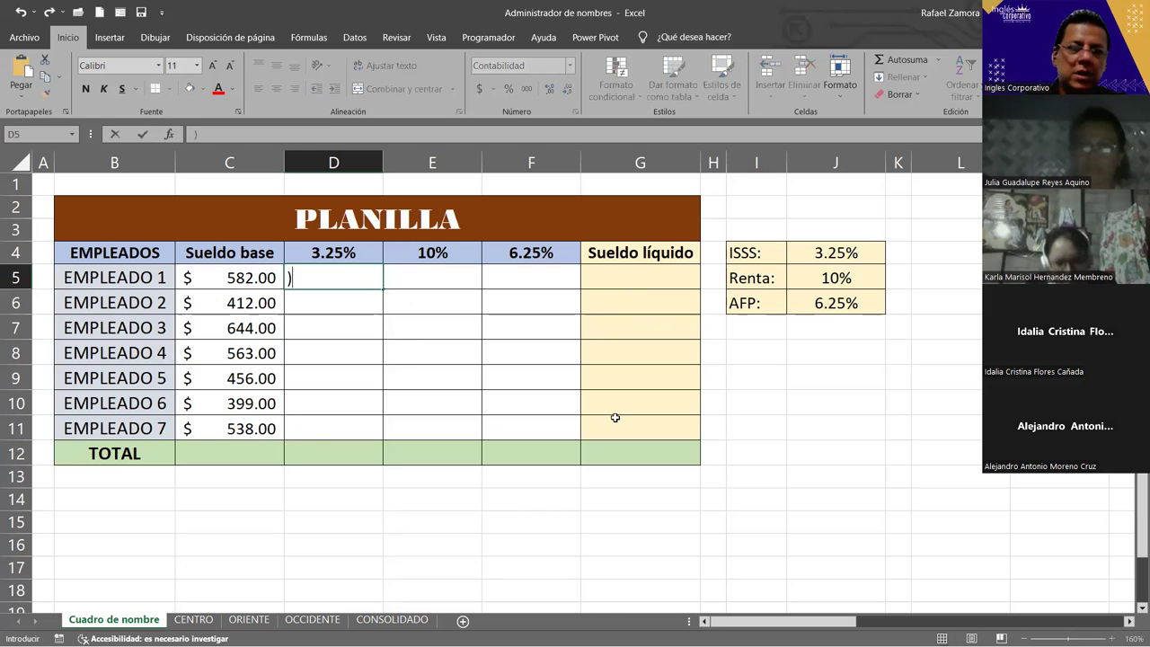
key("BackSpace")
type("=")
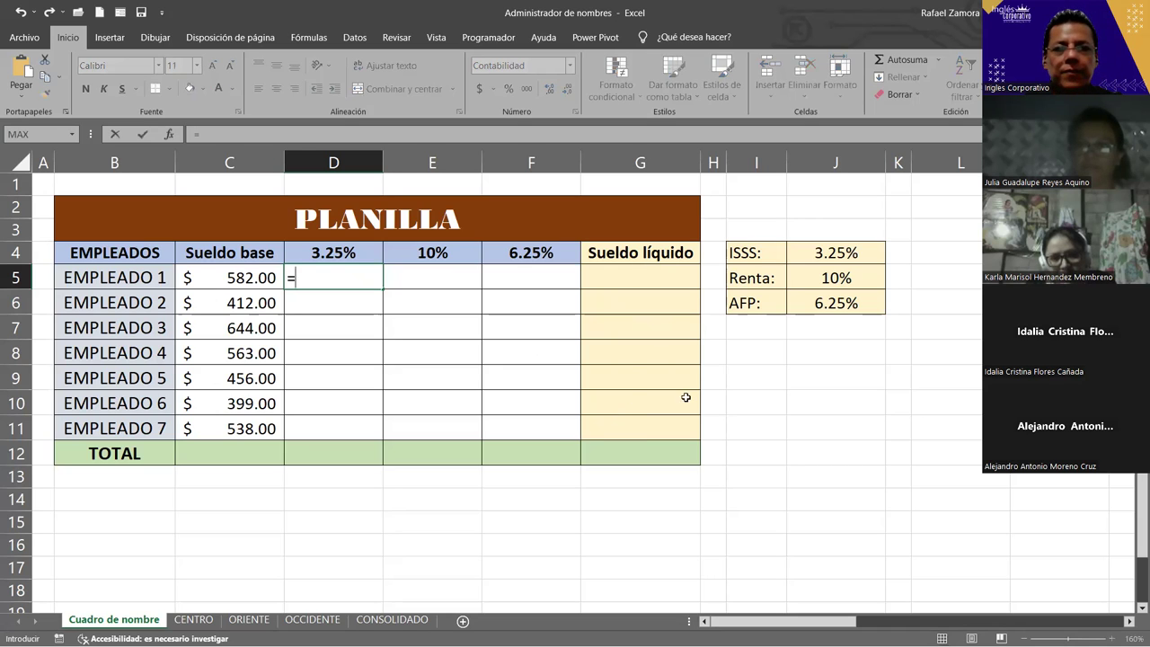
left_click(237, 279)
type("*")
left_click(362, 254)
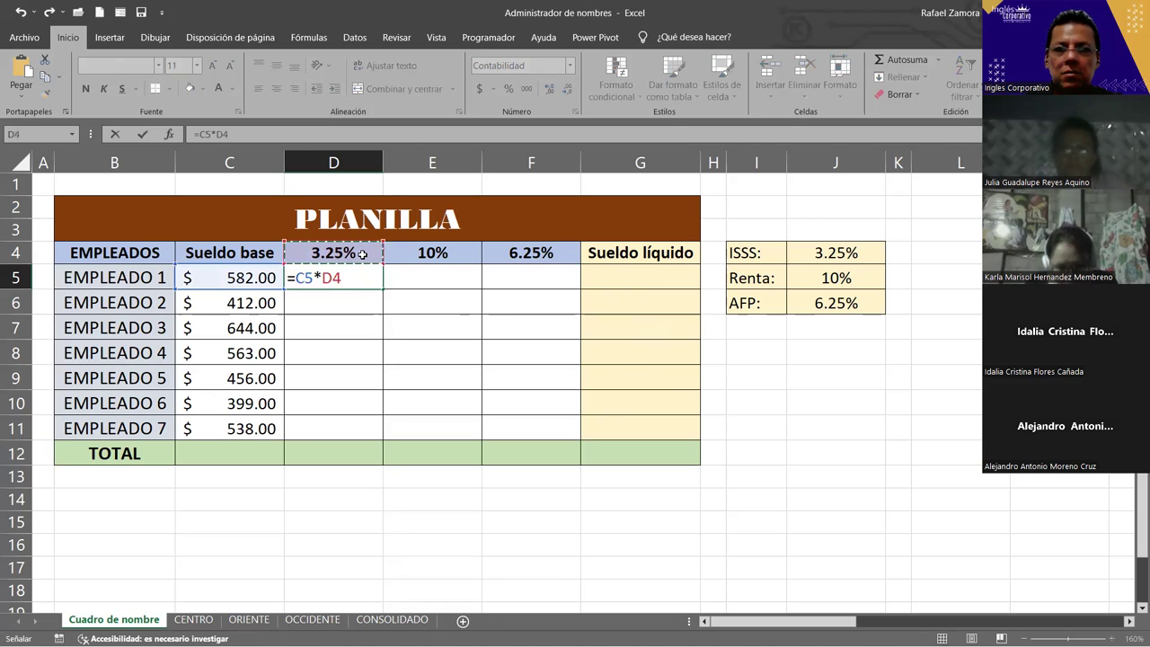
key("Return")
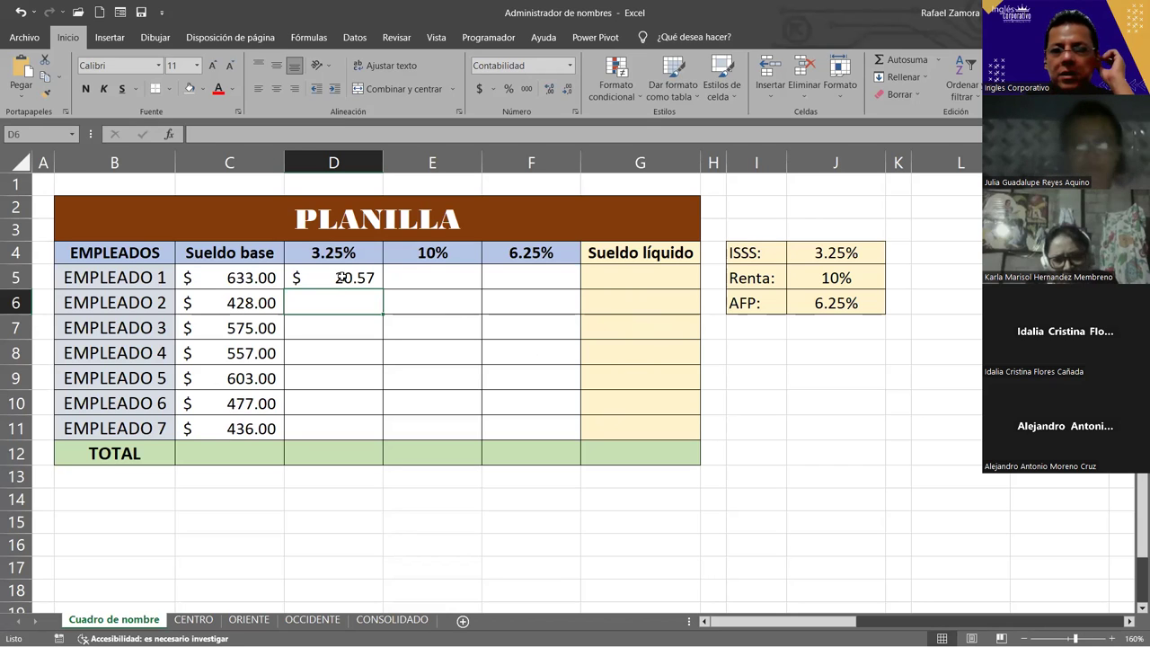
Anchor the rate row so D5 reads =C5*D$4.
double_click(347, 278)
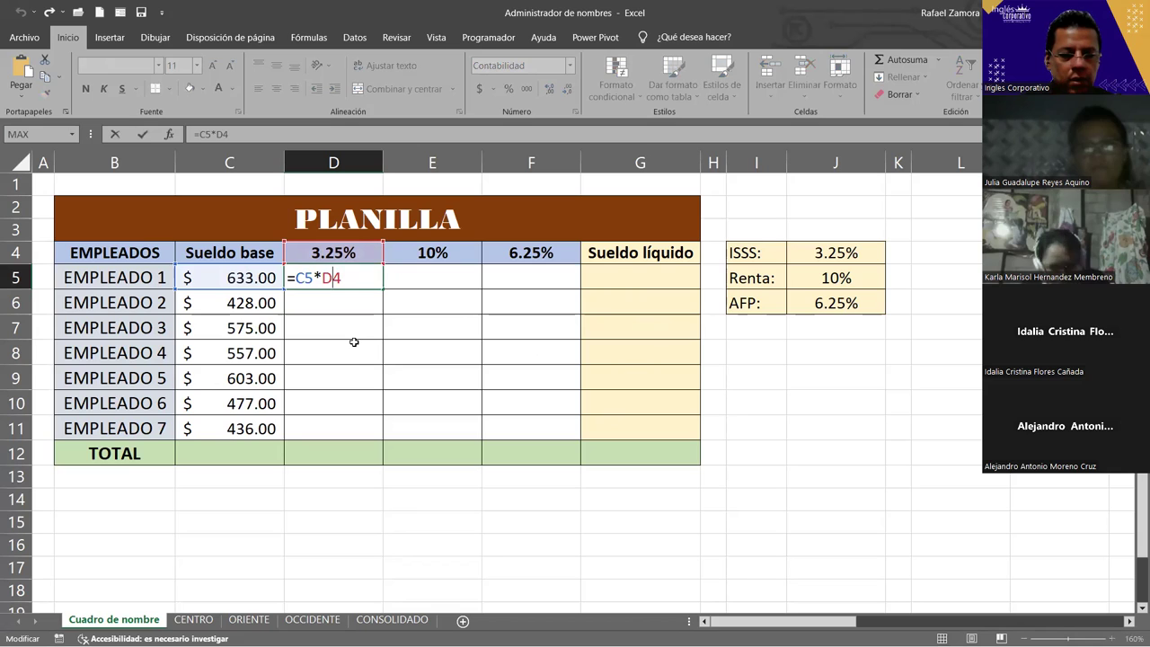
type("$")
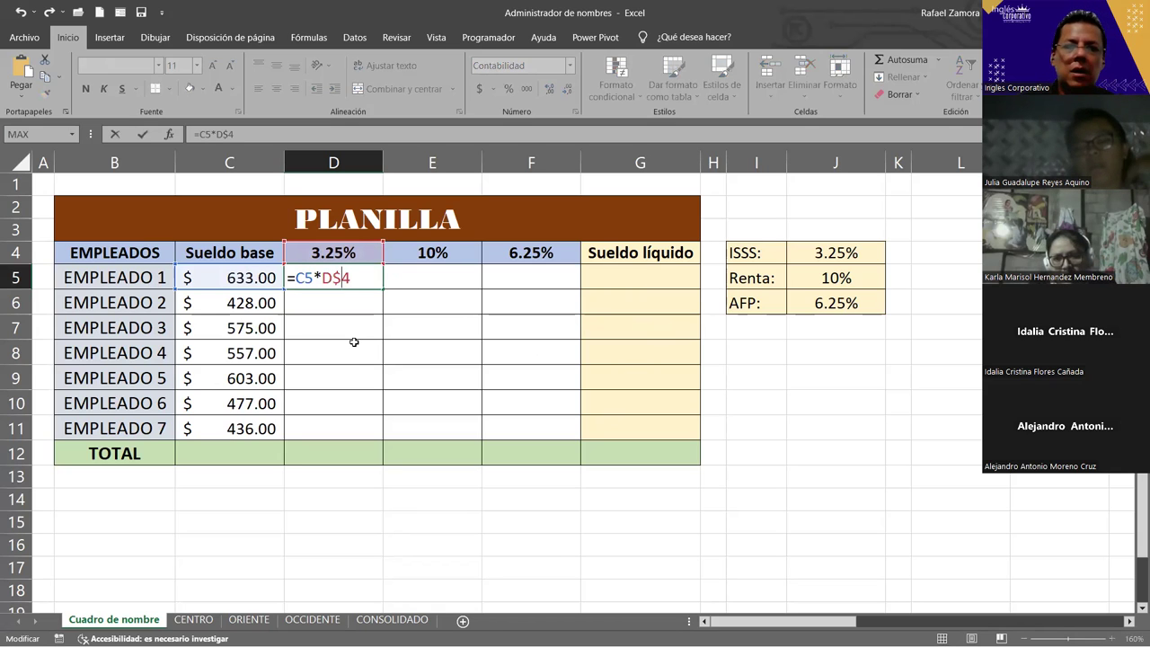
key("ctrl+Return")
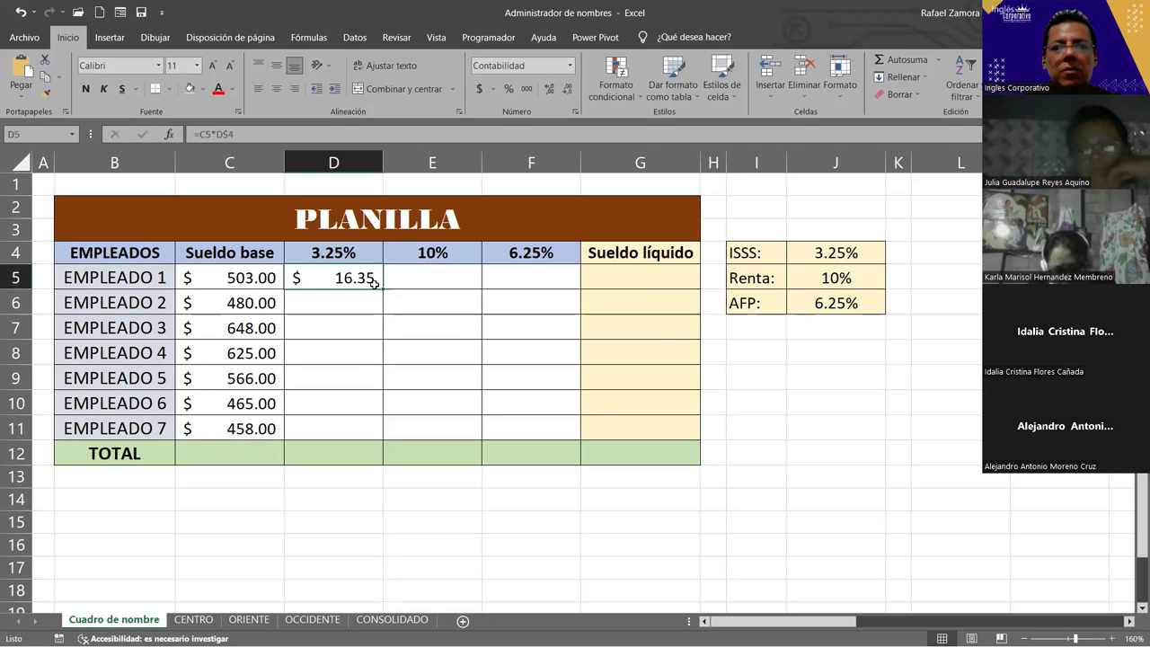
Copy the D5 deduction formula down to D11 and across to F5, then undo the wrong copy.
left_click_drag(383, 289, 359, 439)
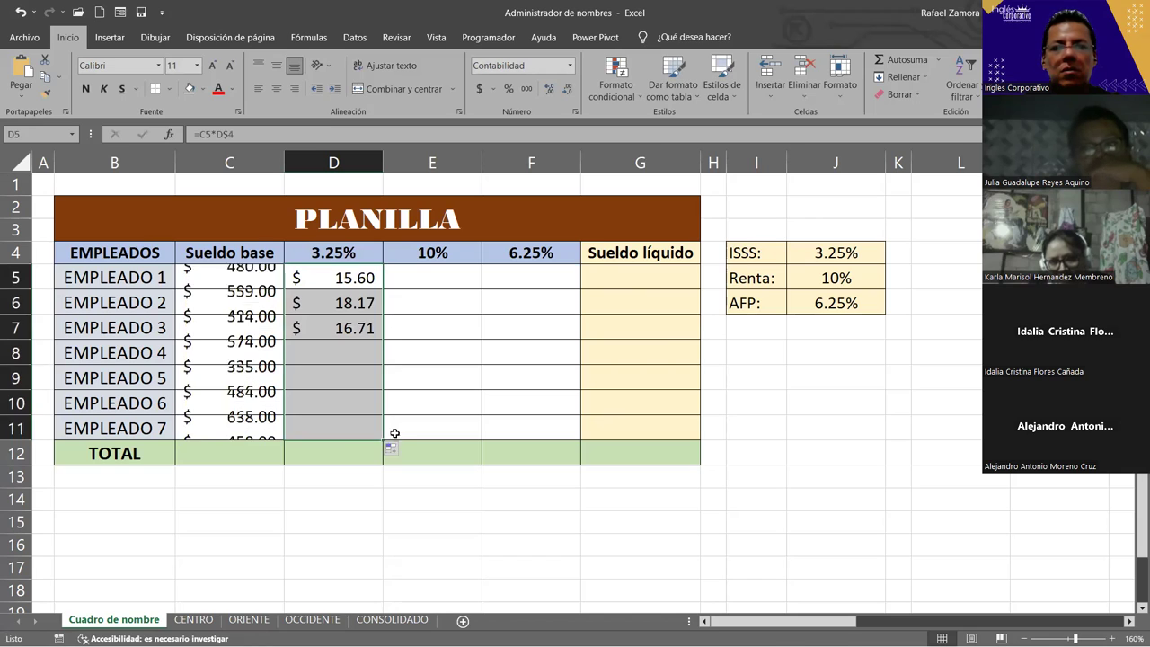
double_click(359, 277)
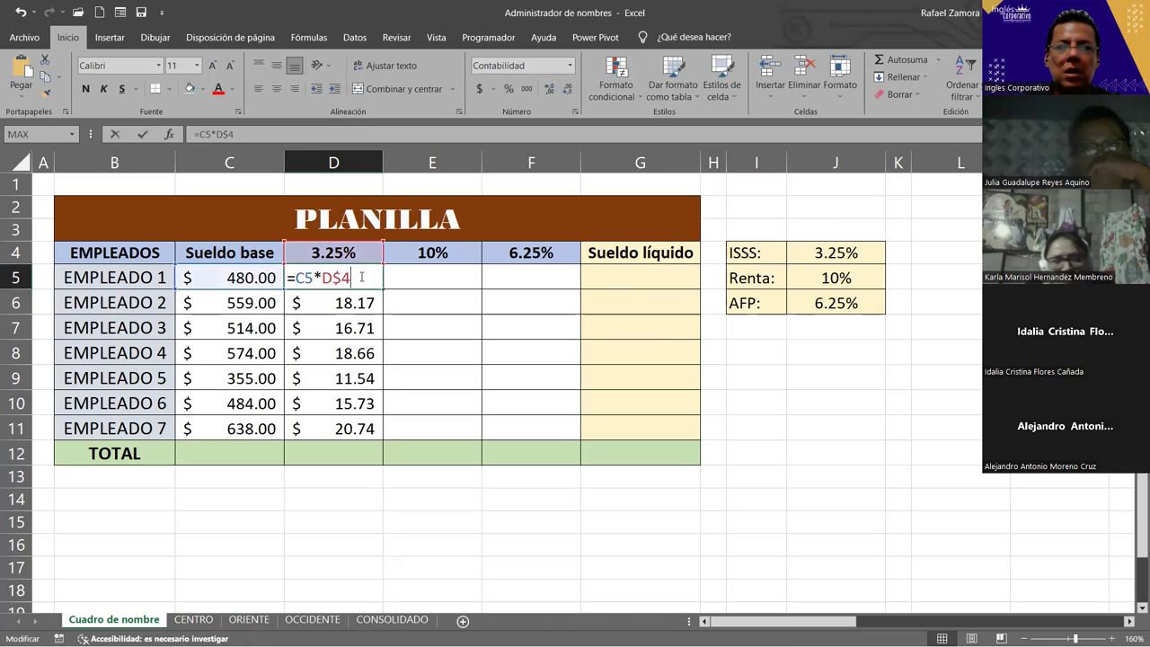
left_click_drag(291, 278, 408, 287)
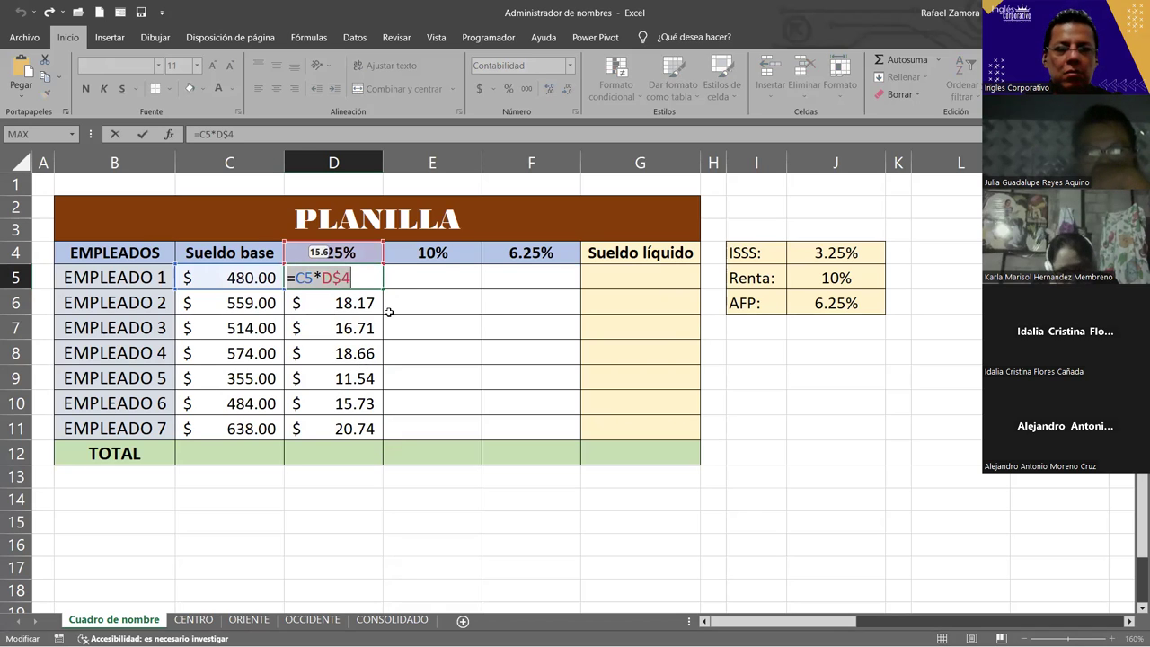
key("Escape")
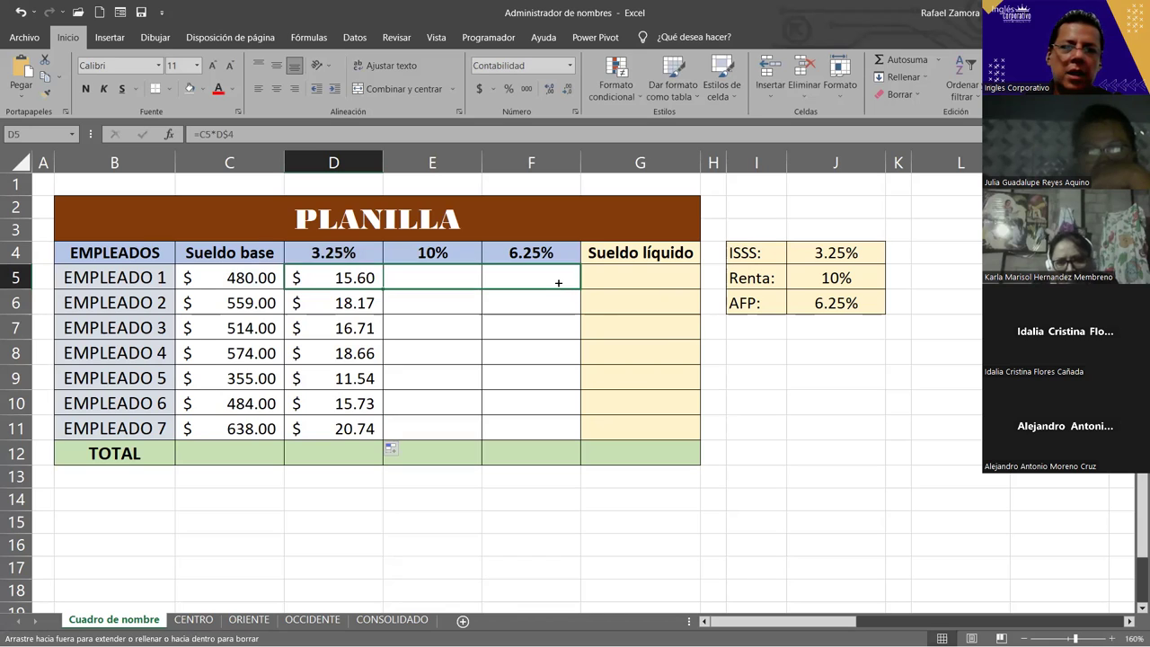
left_click_drag(384, 290, 559, 283)
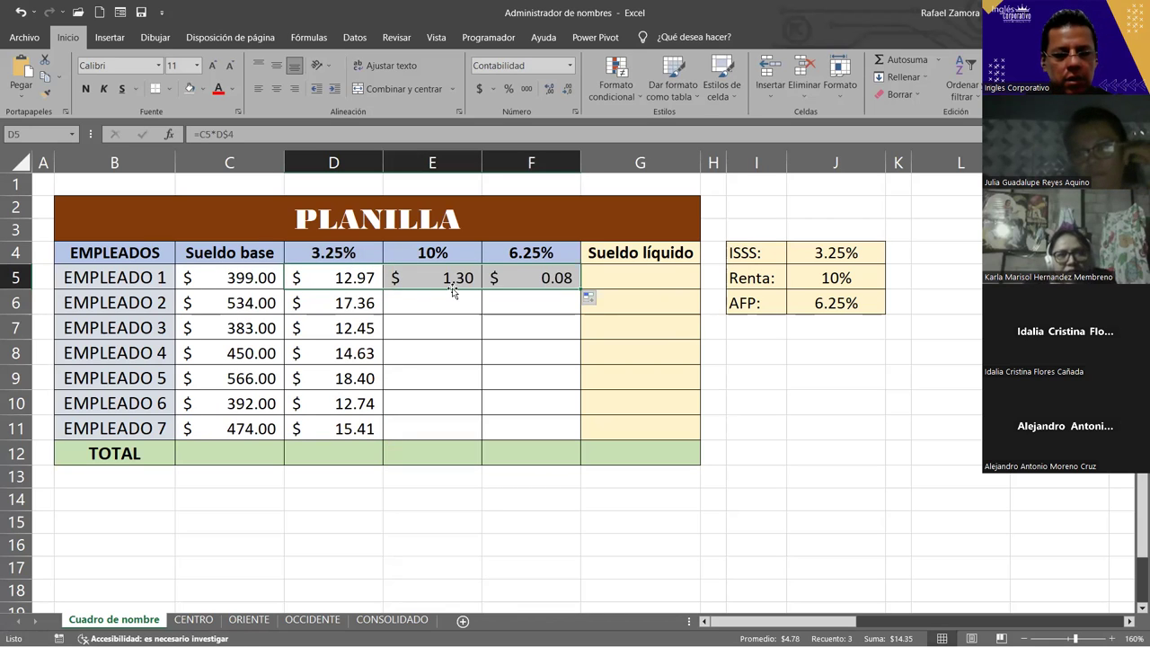
key("ctrl+z")
Lock the salary column so D5 is =$C5*D$4, and fill it across D5:F11.
double_click(353, 280)
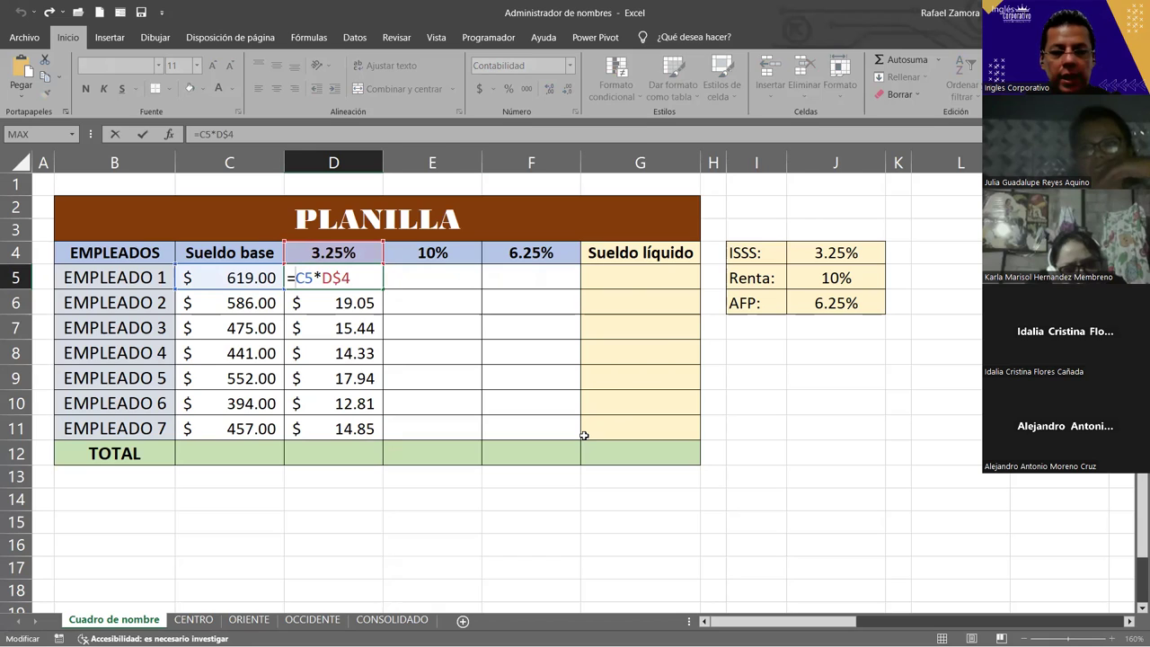
type("$")
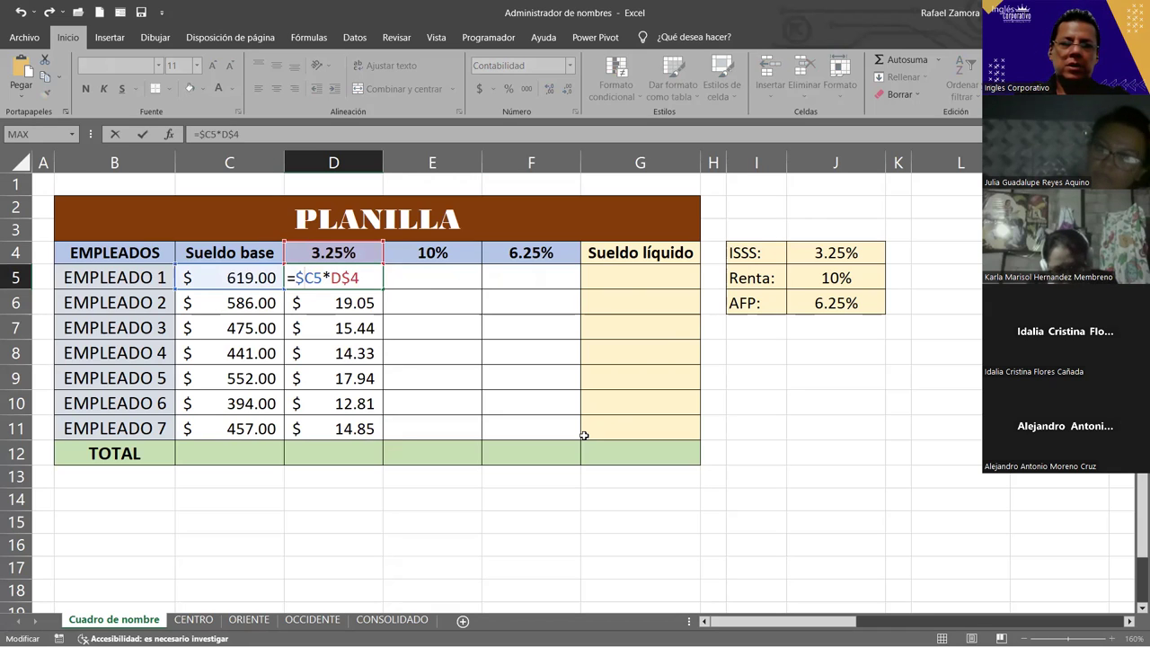
key("Return")
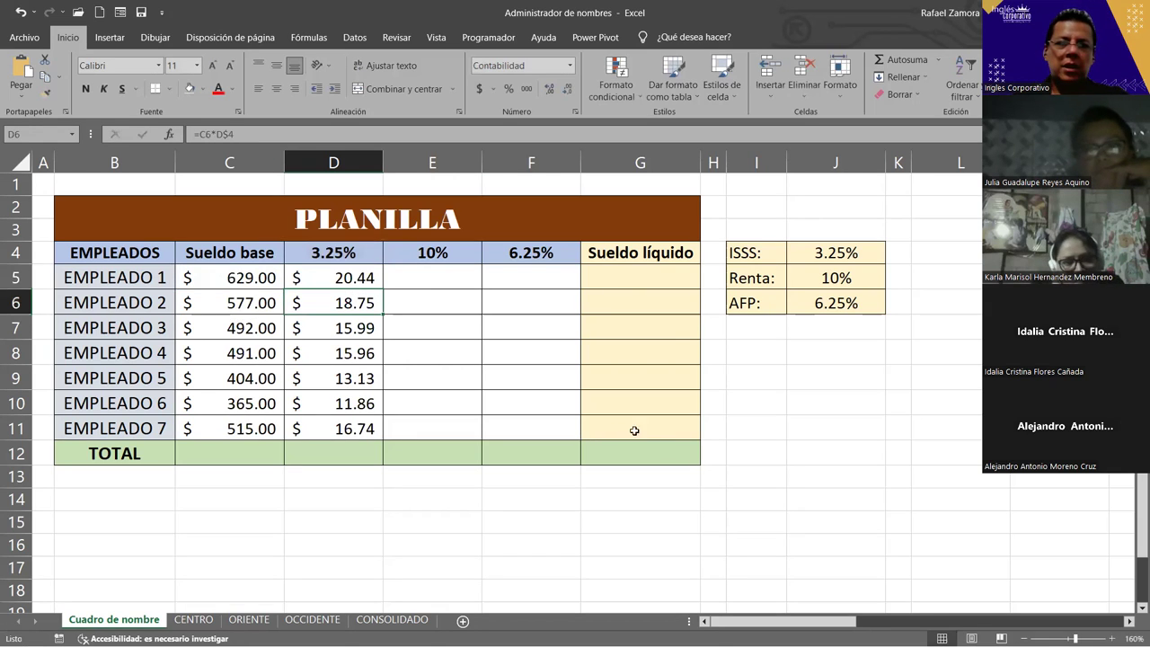
left_click(362, 277)
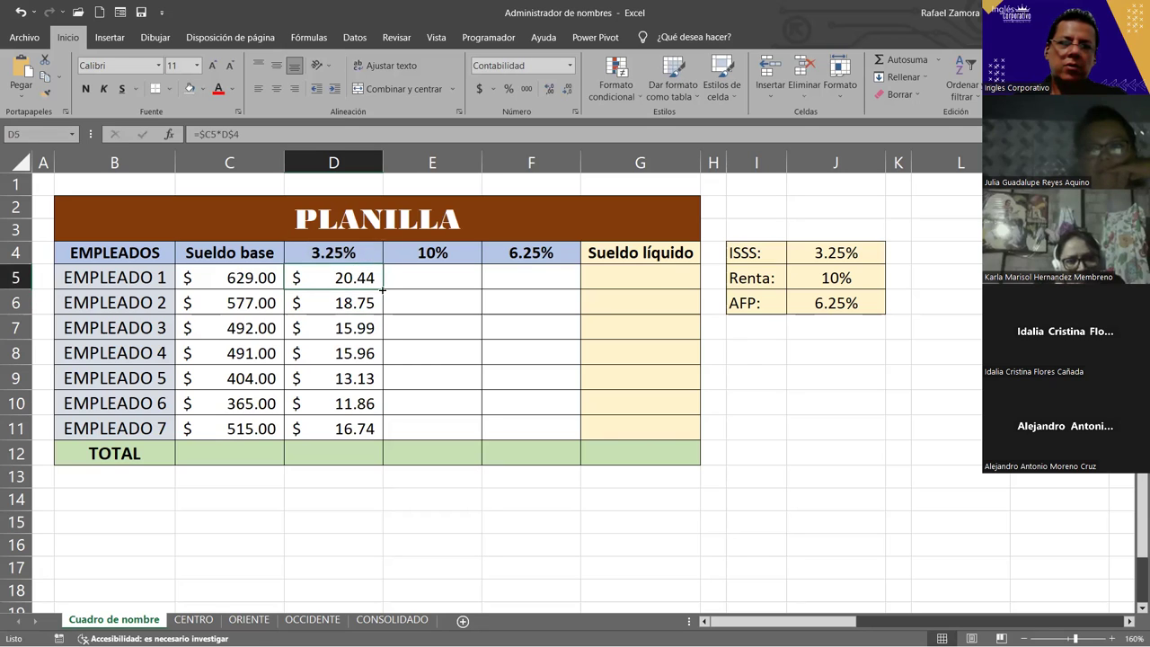
mouse_move(383, 289)
left_mouse_down()
mouse_move(383, 436)
mouse_move(578, 439)
left_mouse_up()
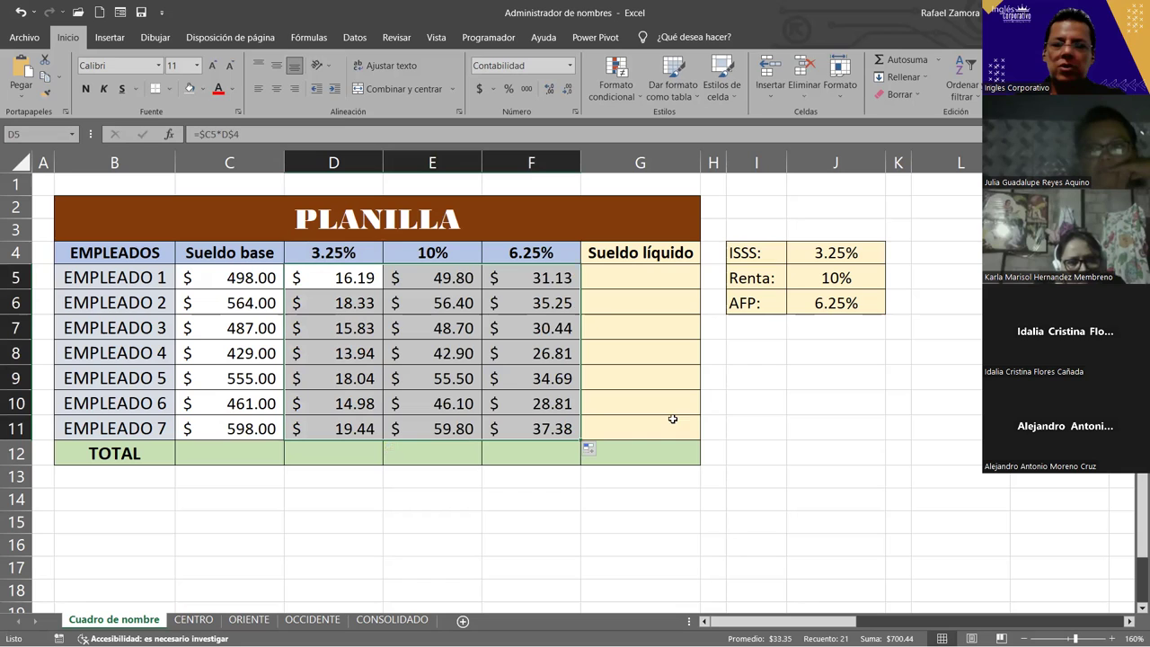
left_click(823, 455)
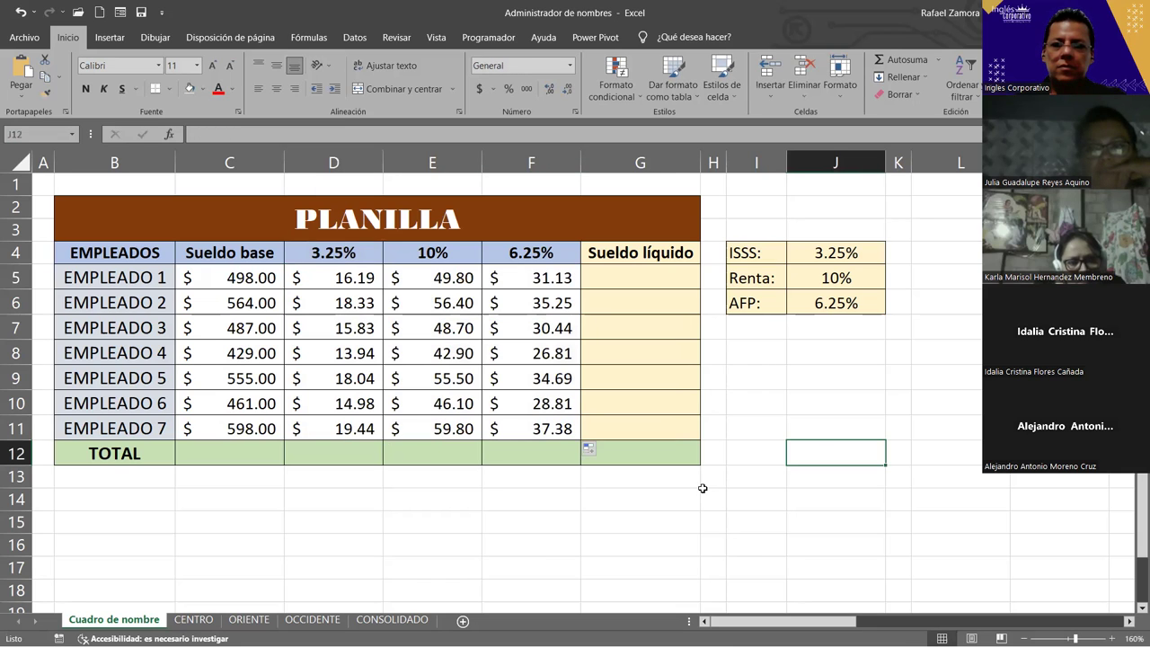
left_click(356, 271)
Review and re-confirm the =$C5*D$4 formula in D5.
double_click(356, 271)
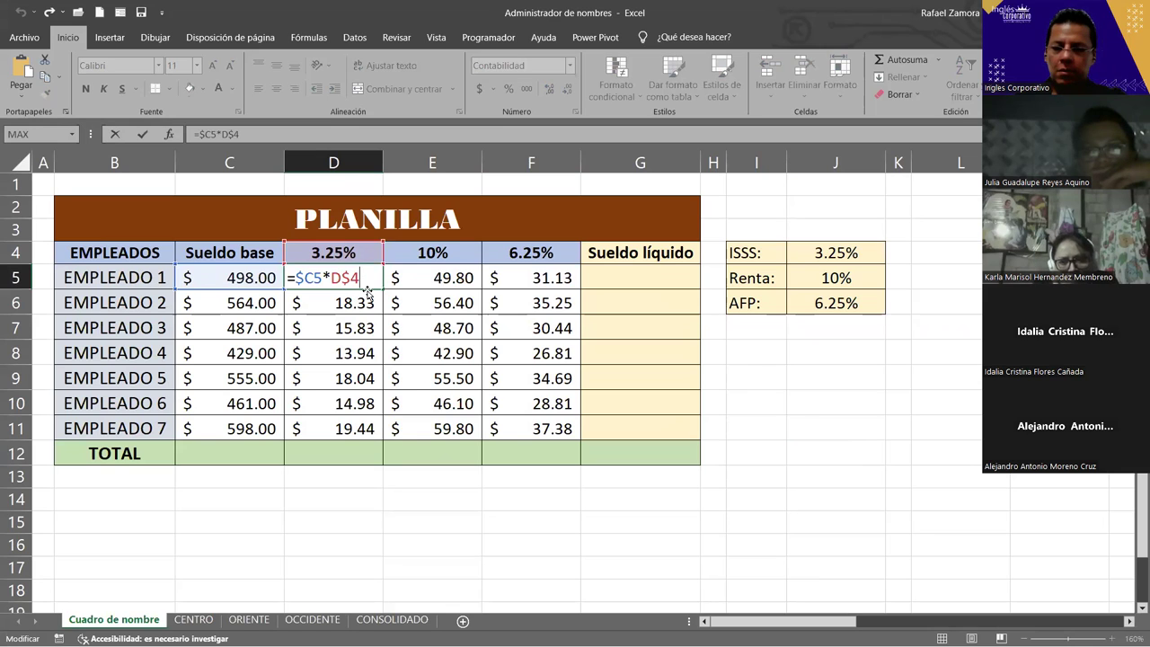
key("Return")
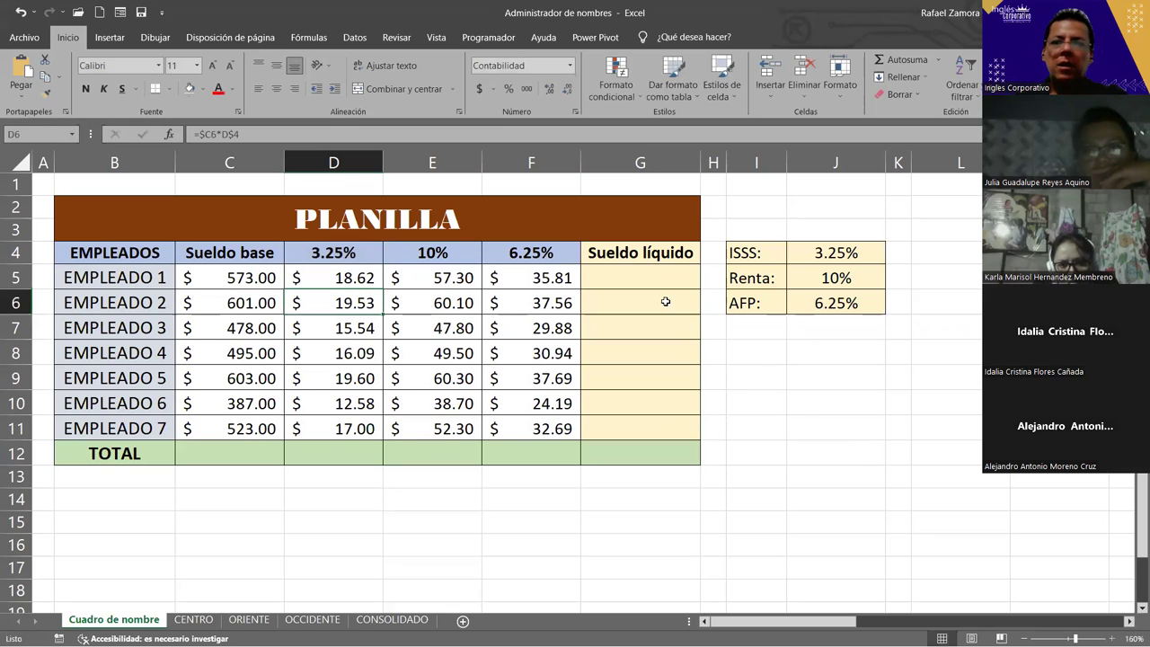
left_click(663, 289)
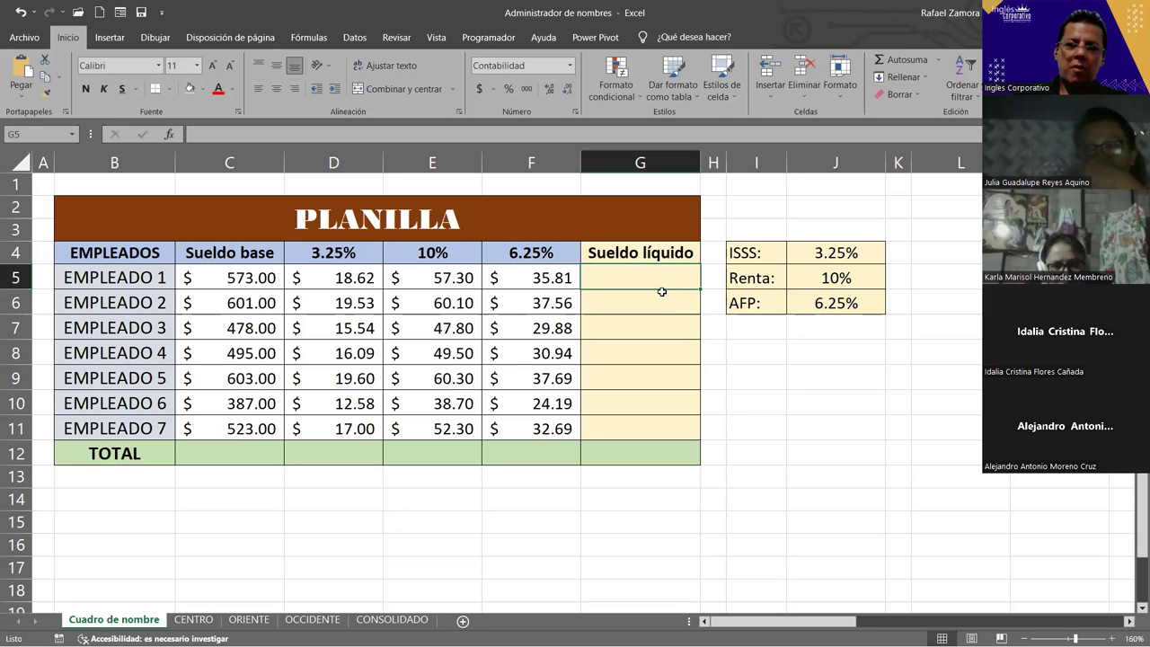
Enter =C5-SUMA(D5:F5) in G5 and fill it down to G11.
type("=")
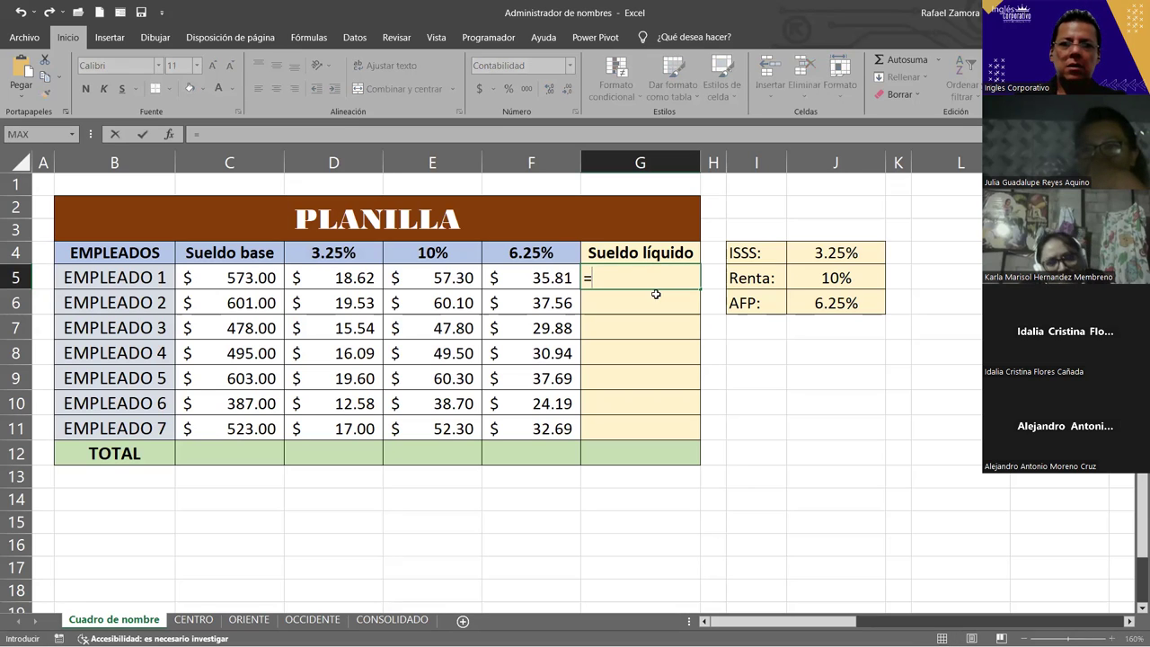
left_click(246, 276)
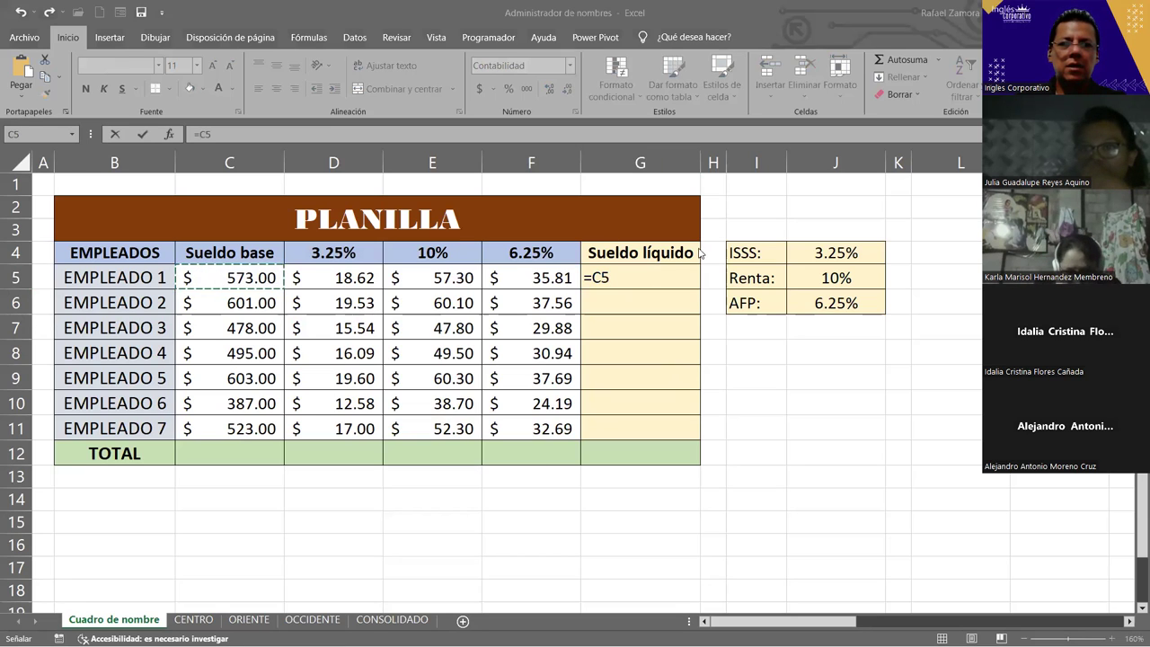
left_click(627, 281)
type("-")
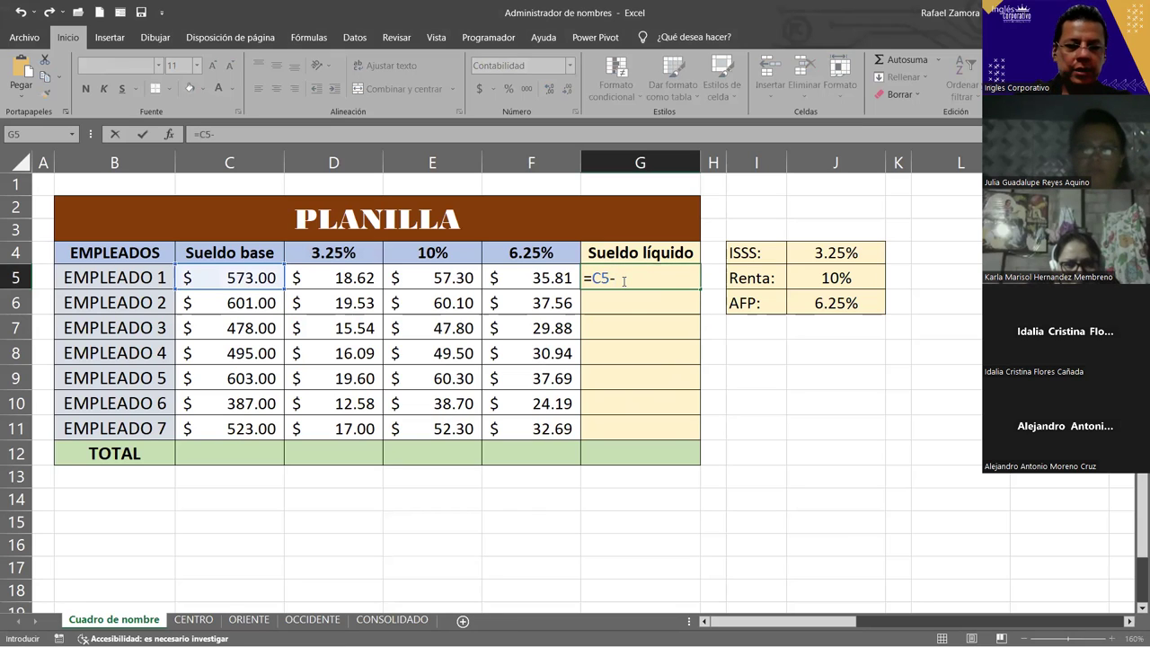
type("sum")
key("Tab")
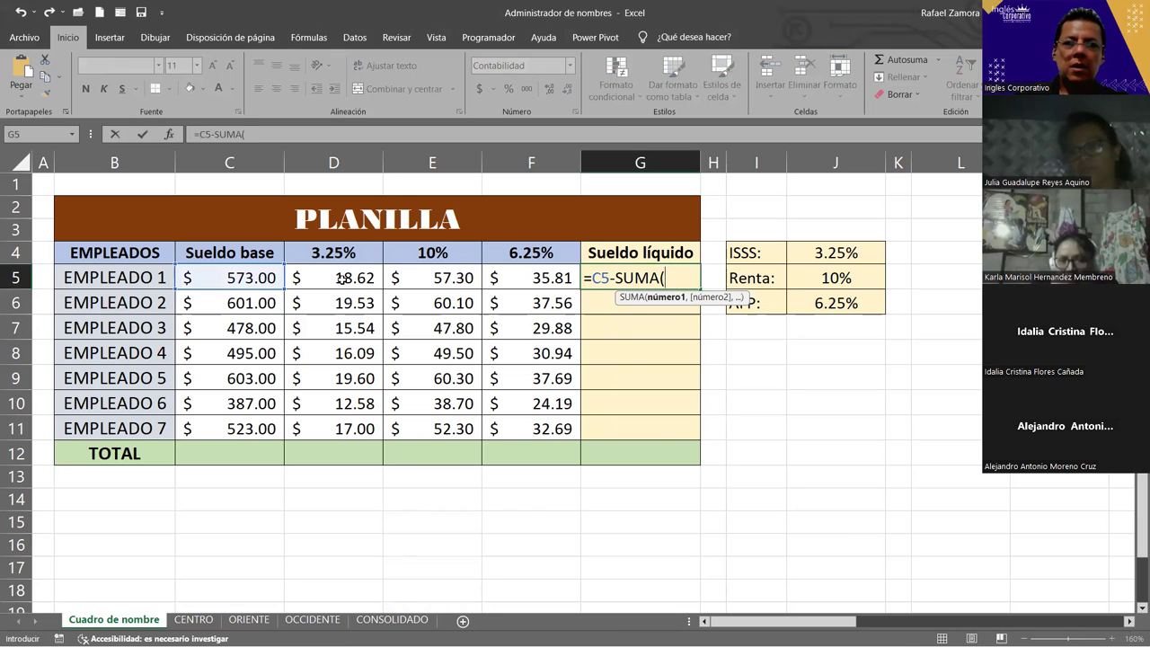
left_click_drag(359, 284, 465, 283)
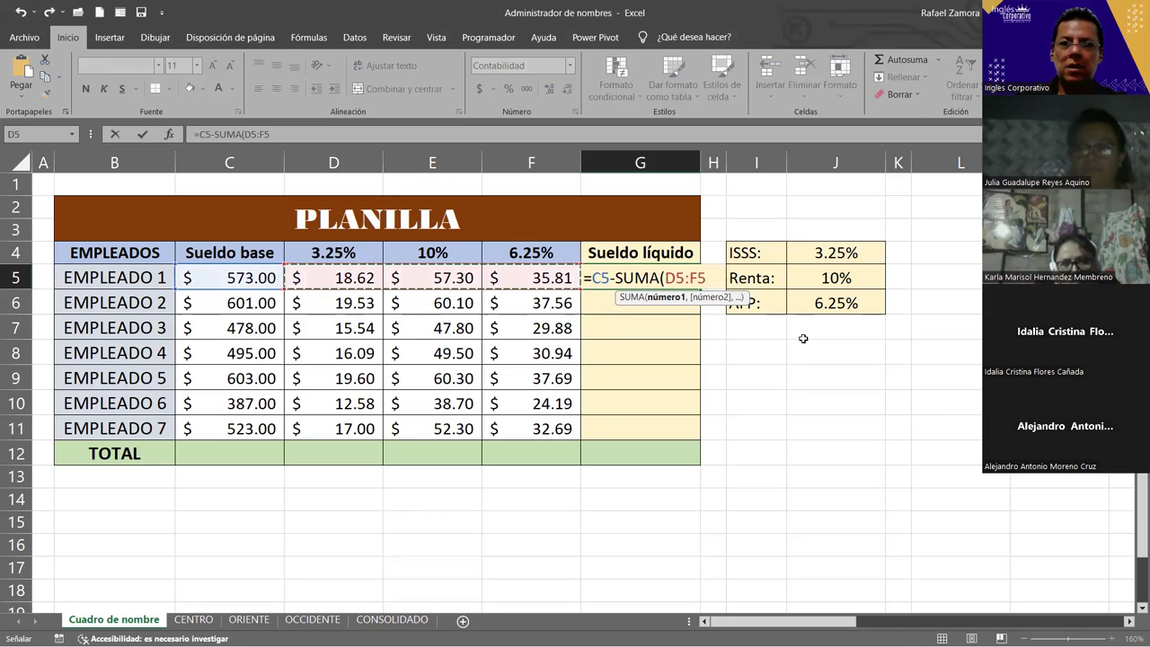
type(")")
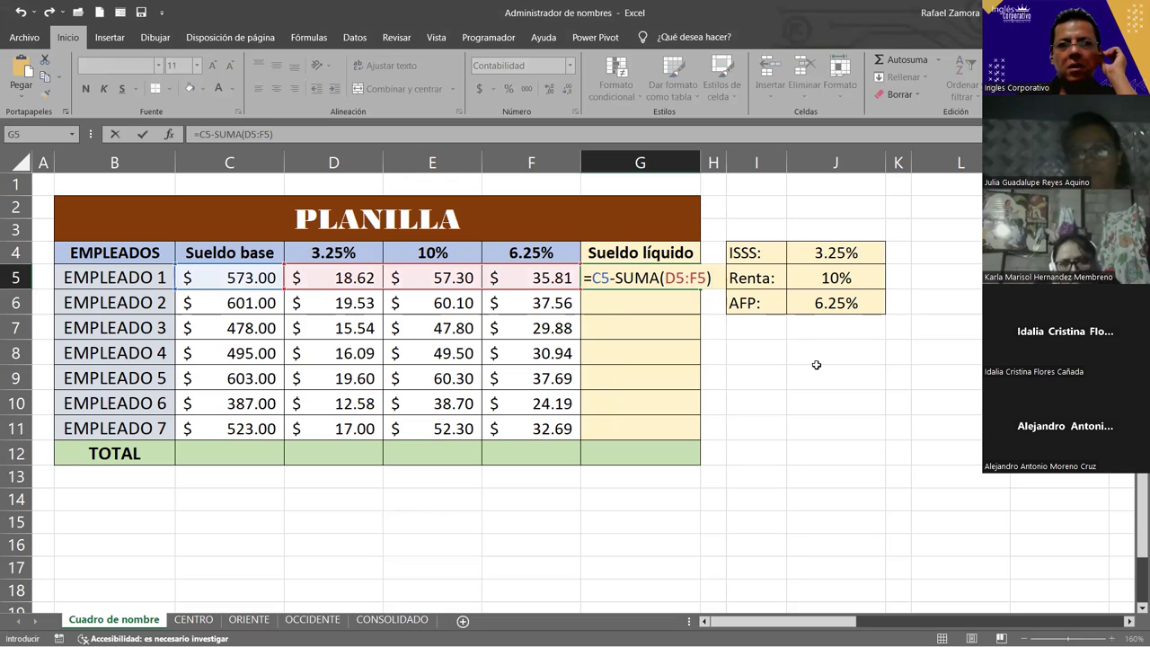
key("Return")
left_click(688, 286)
left_click_drag(691, 292, 678, 432)
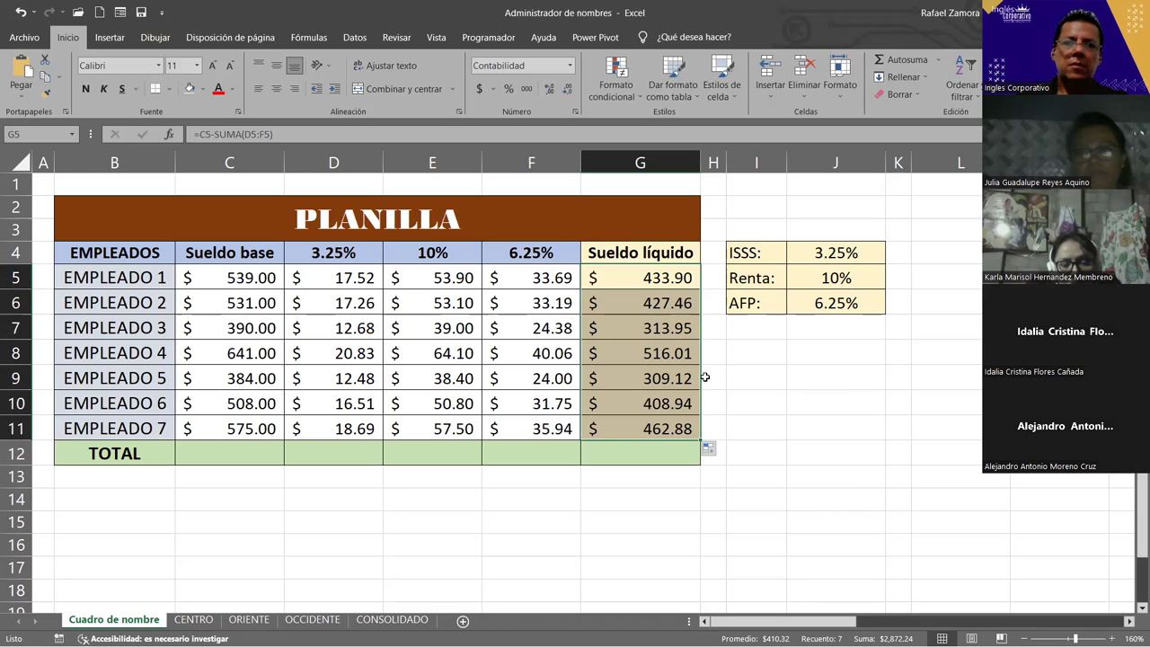
left_click(690, 347)
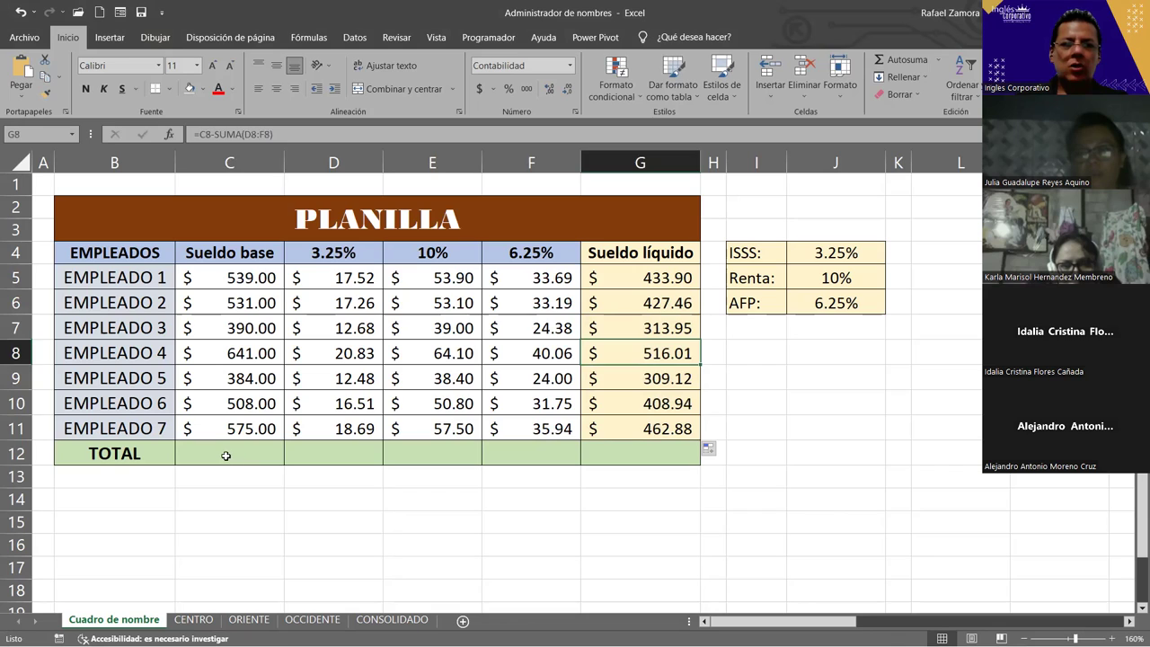
left_click_drag(226, 453, 620, 454)
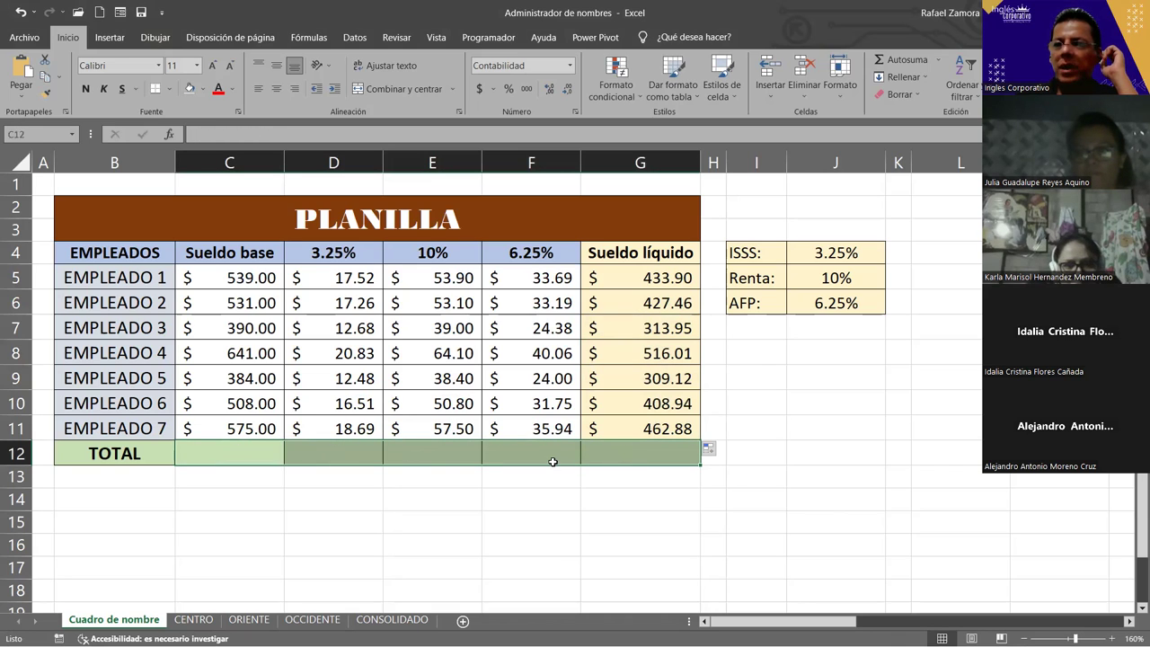
left_click(255, 463)
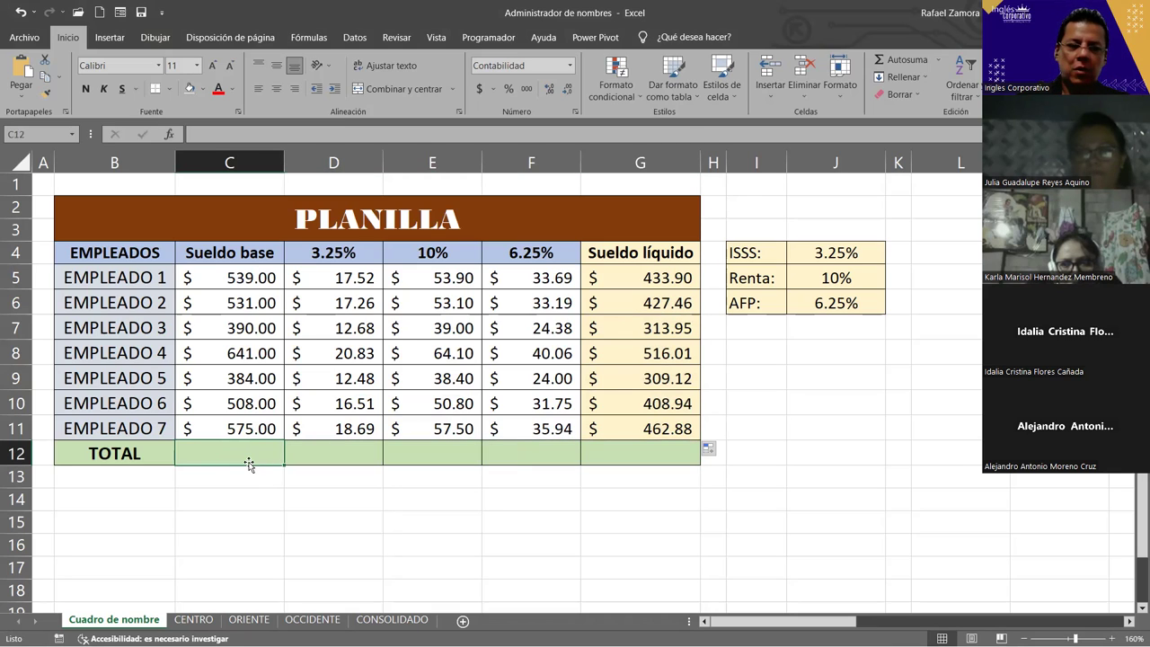
type("=")
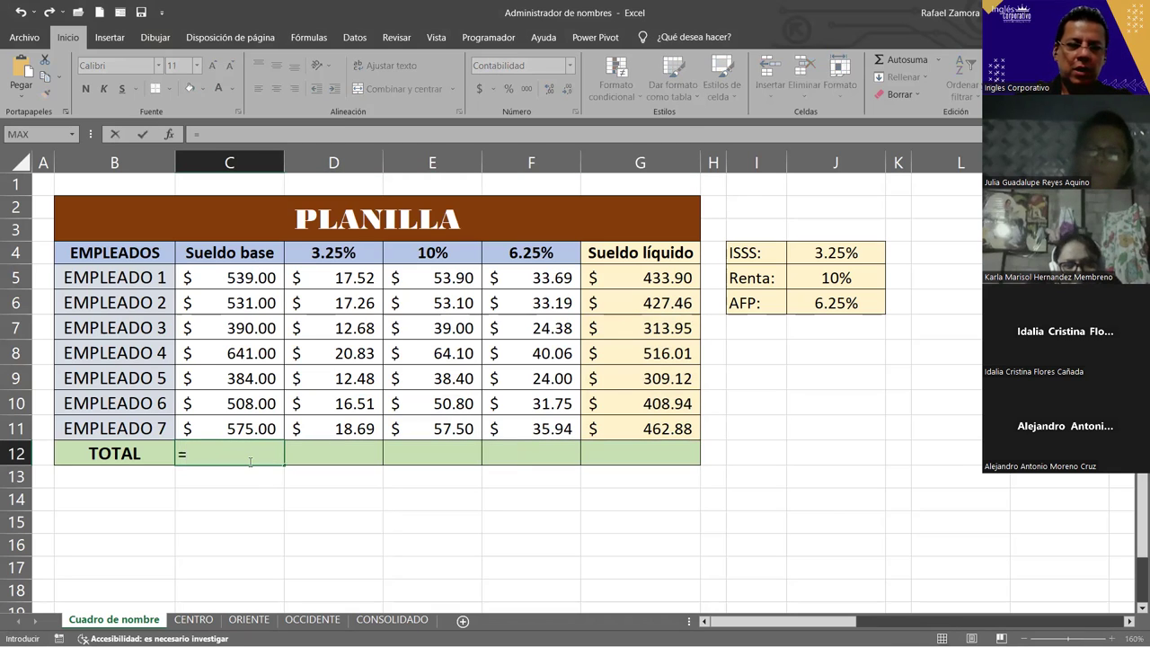
type("sum")
key("Tab")
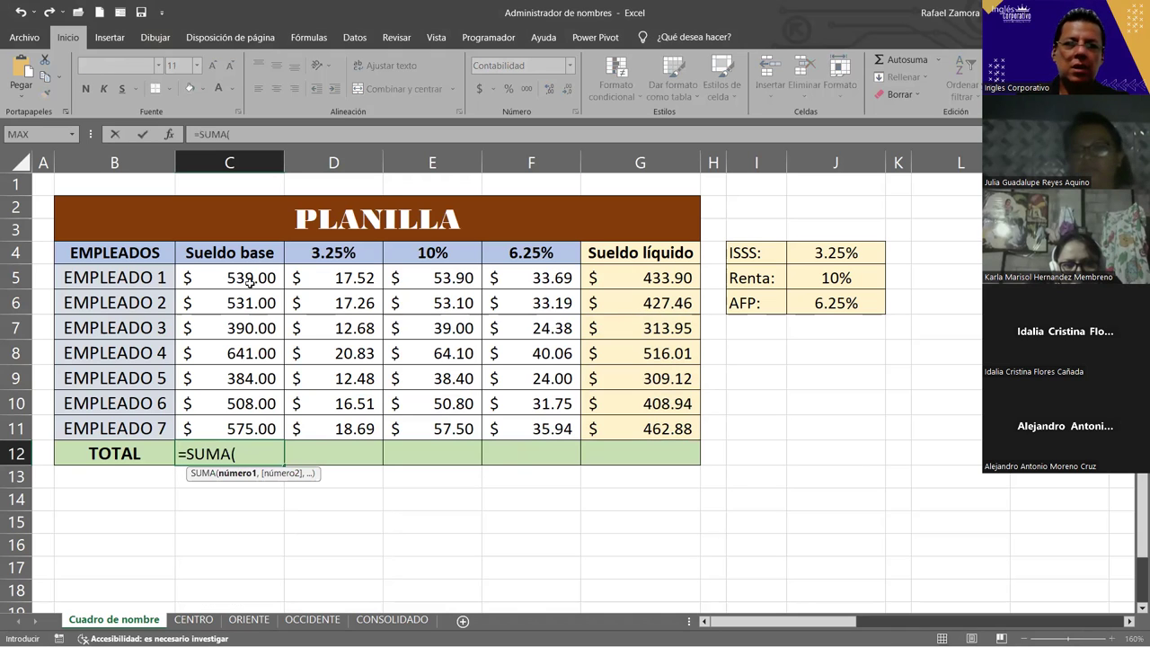
left_click(250, 277)
left_click(253, 419, "shift")
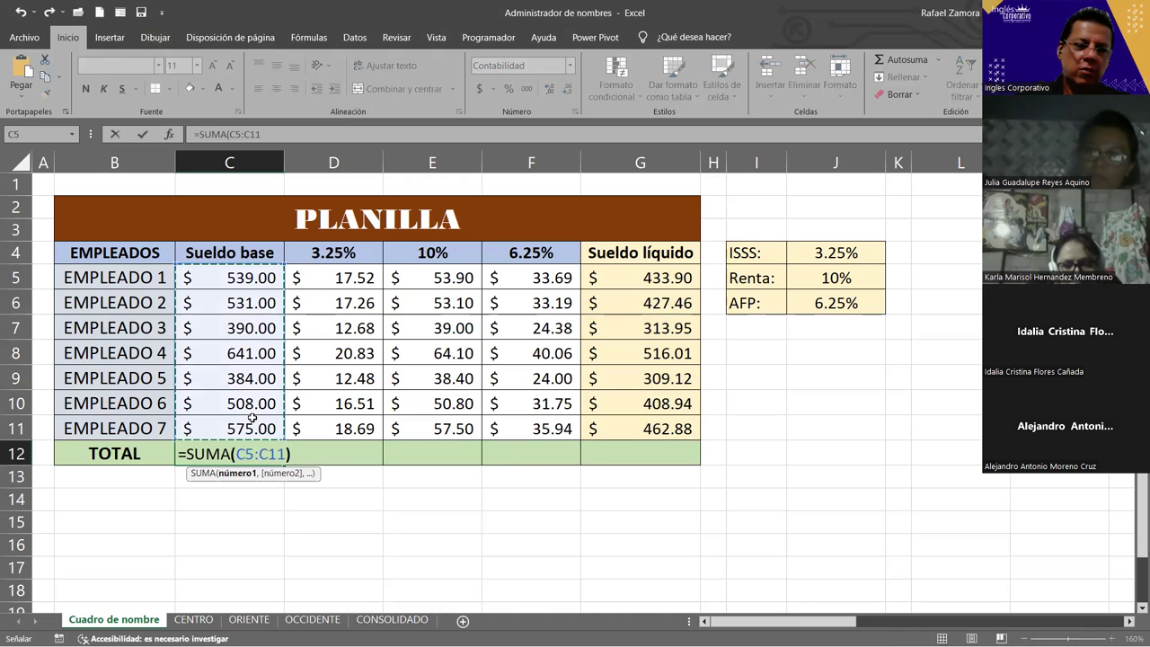
key("Return")
key("ctrl+z")
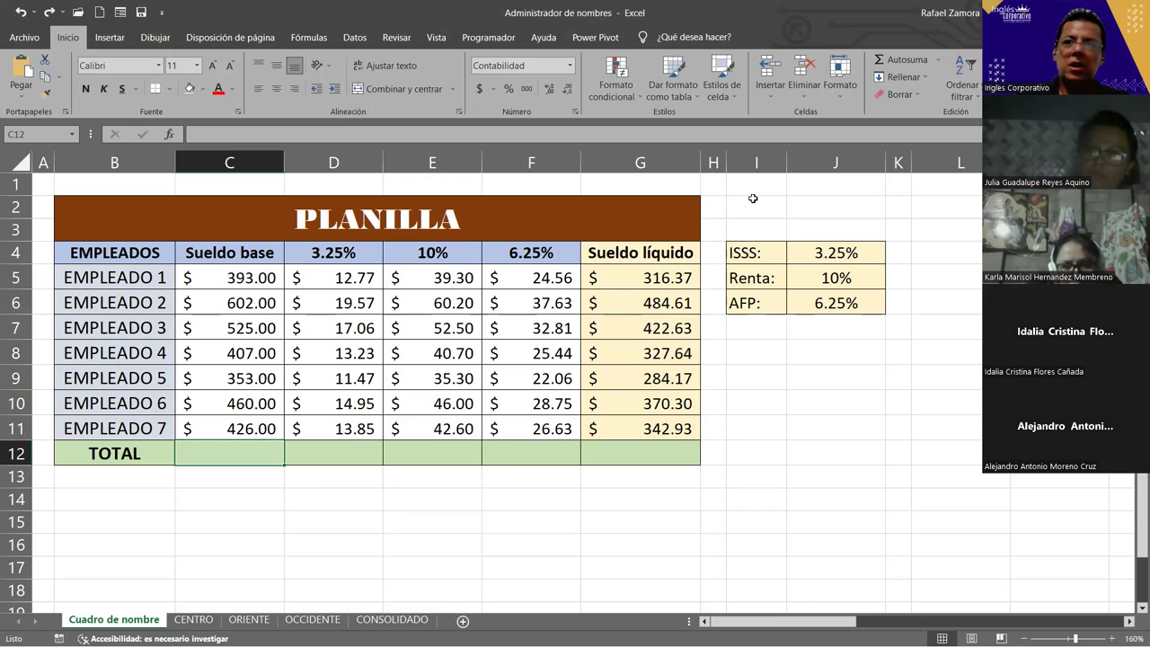
left_click(920, 63)
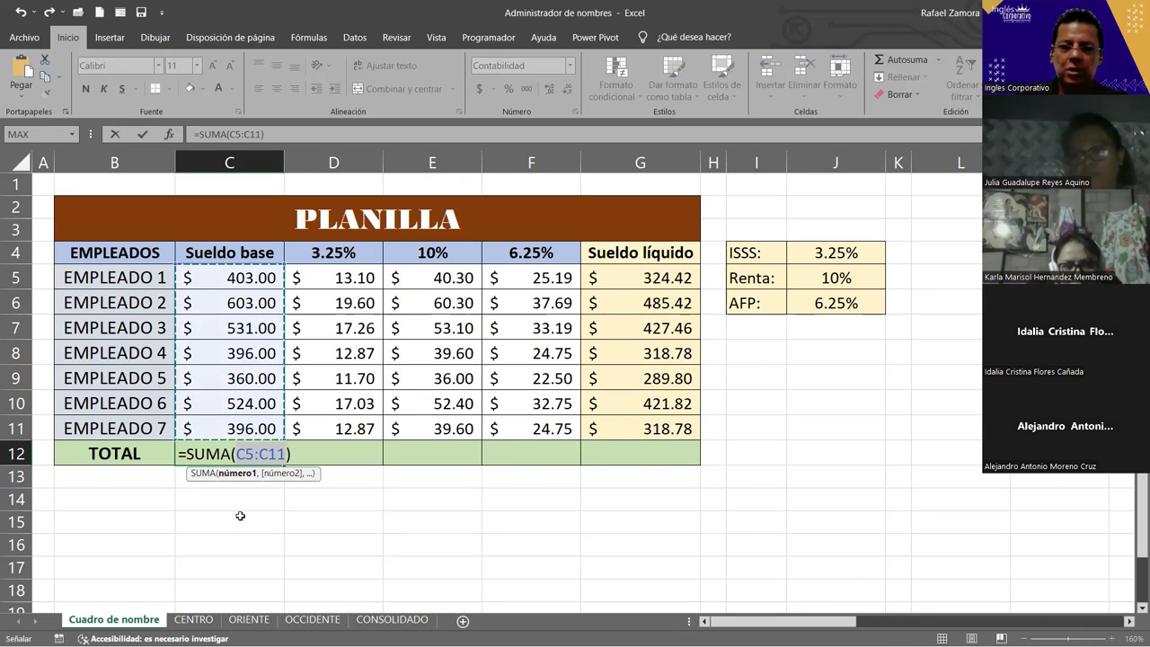
key("Return")
key("ctrl+z")
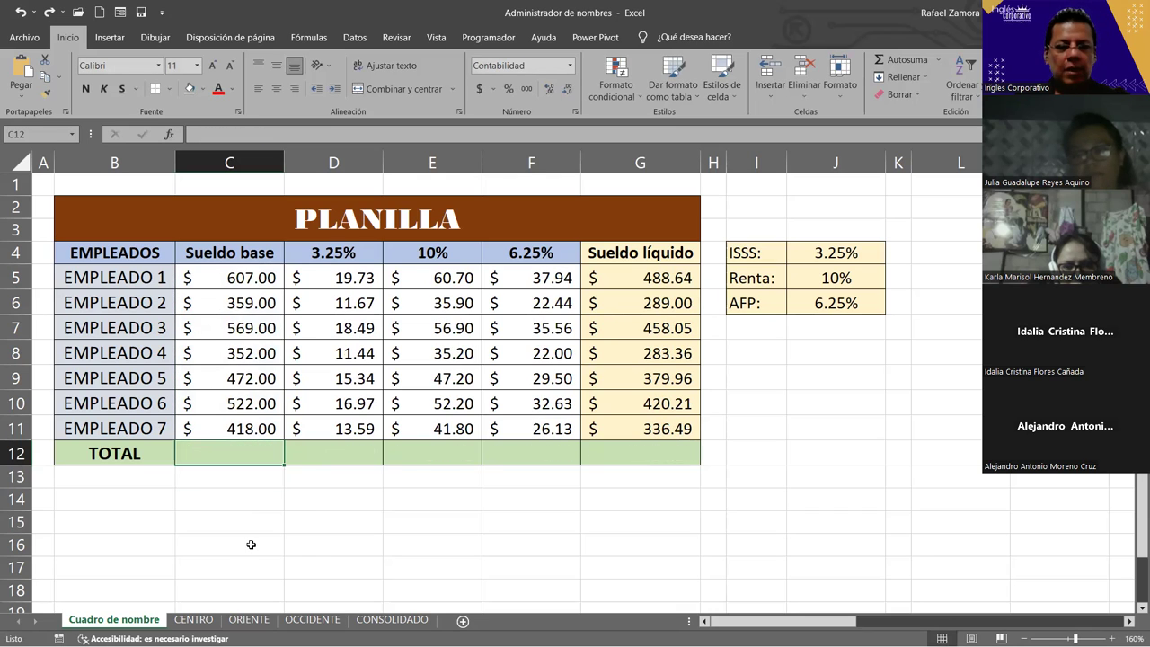
left_click(378, 491)
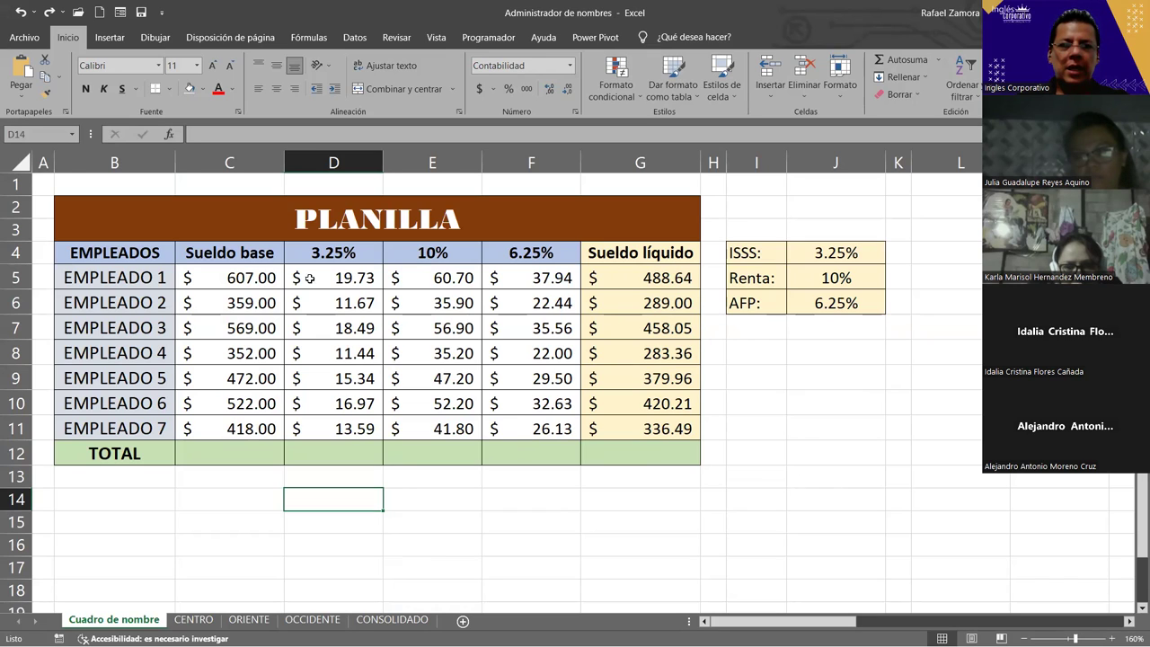
Select C5:C11 and name it sueldo in the Name Box.
left_click_drag(240, 274, 241, 421)
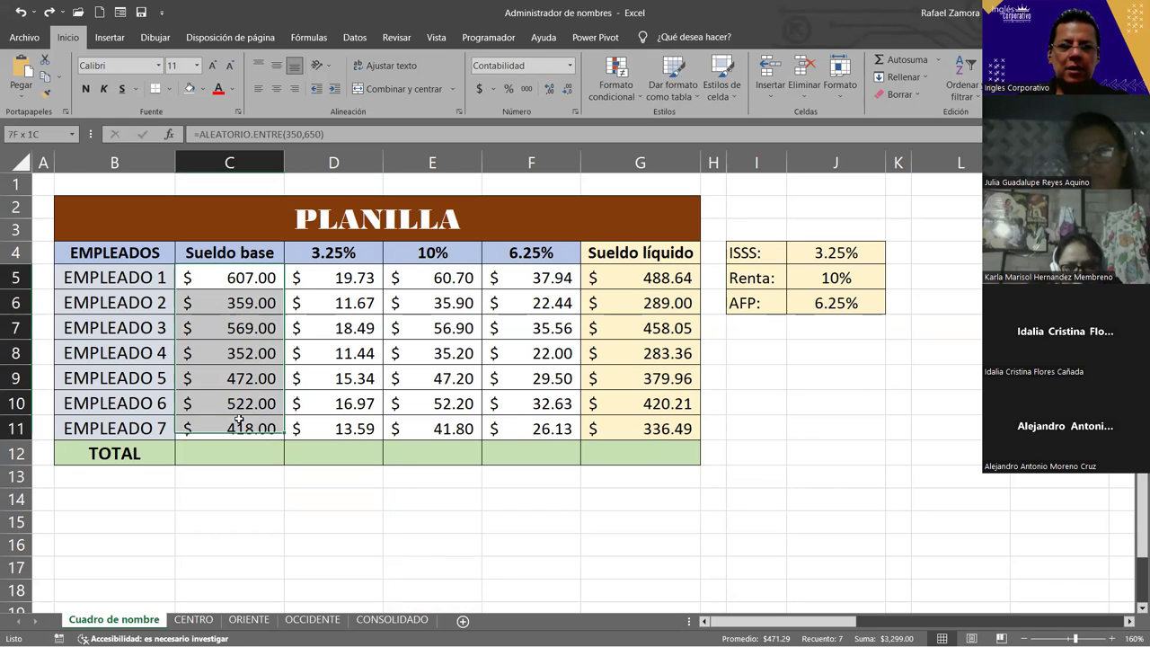
left_click_drag(248, 275, 255, 434)
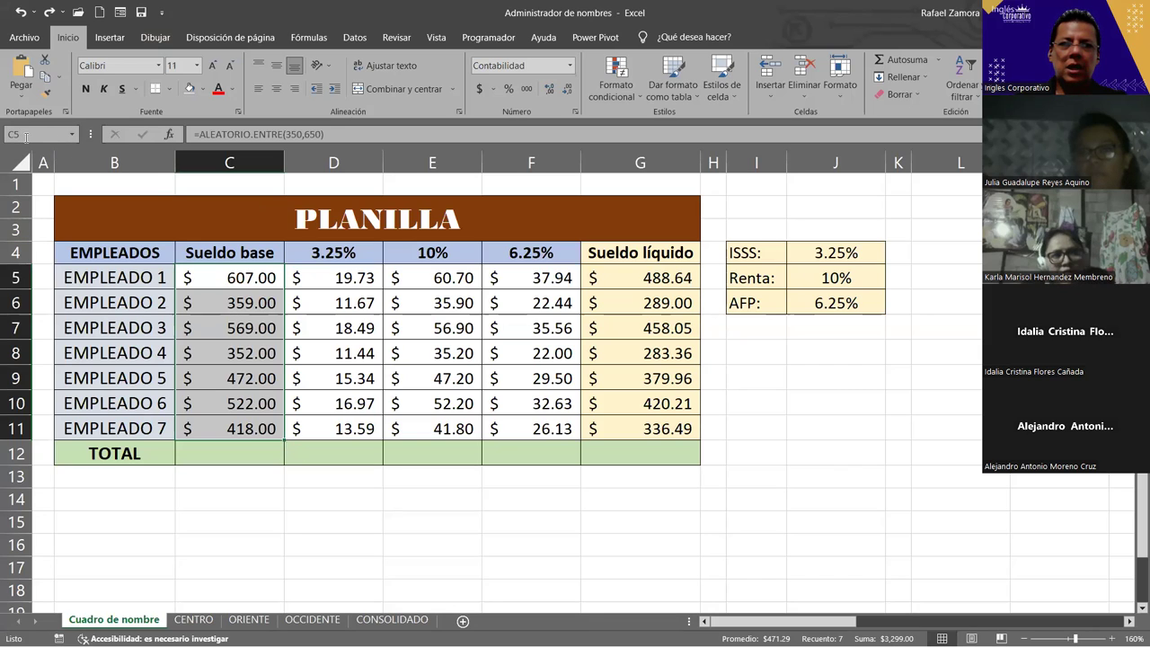
left_click(24, 134)
key("Escape")
type("sueldo")
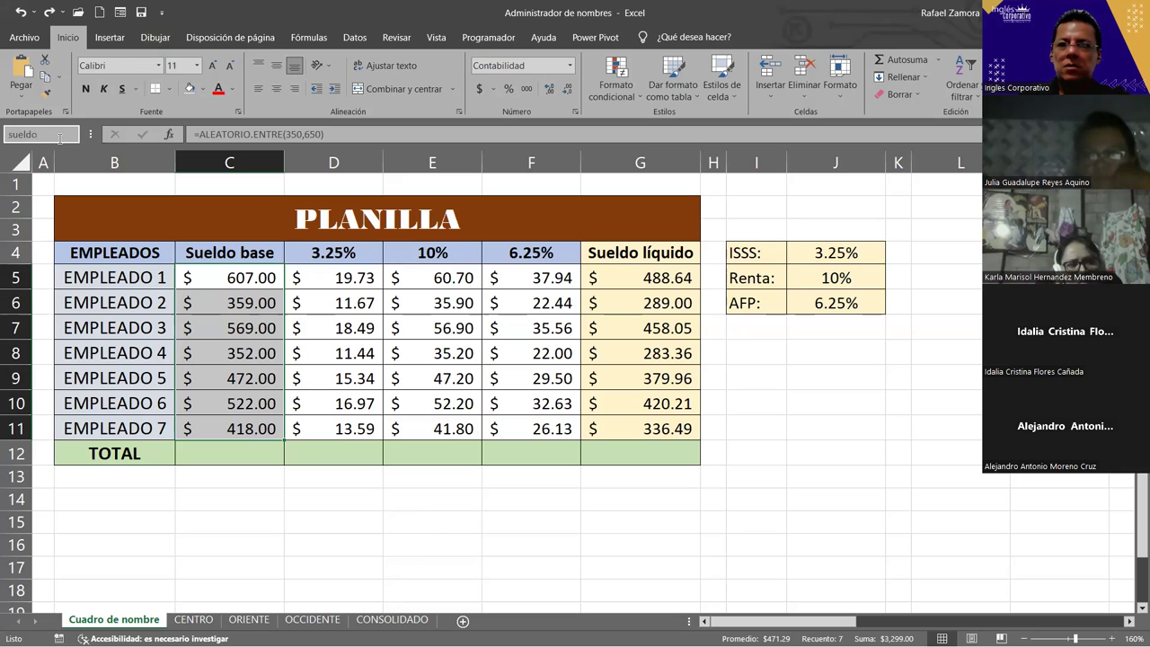
key("Return")
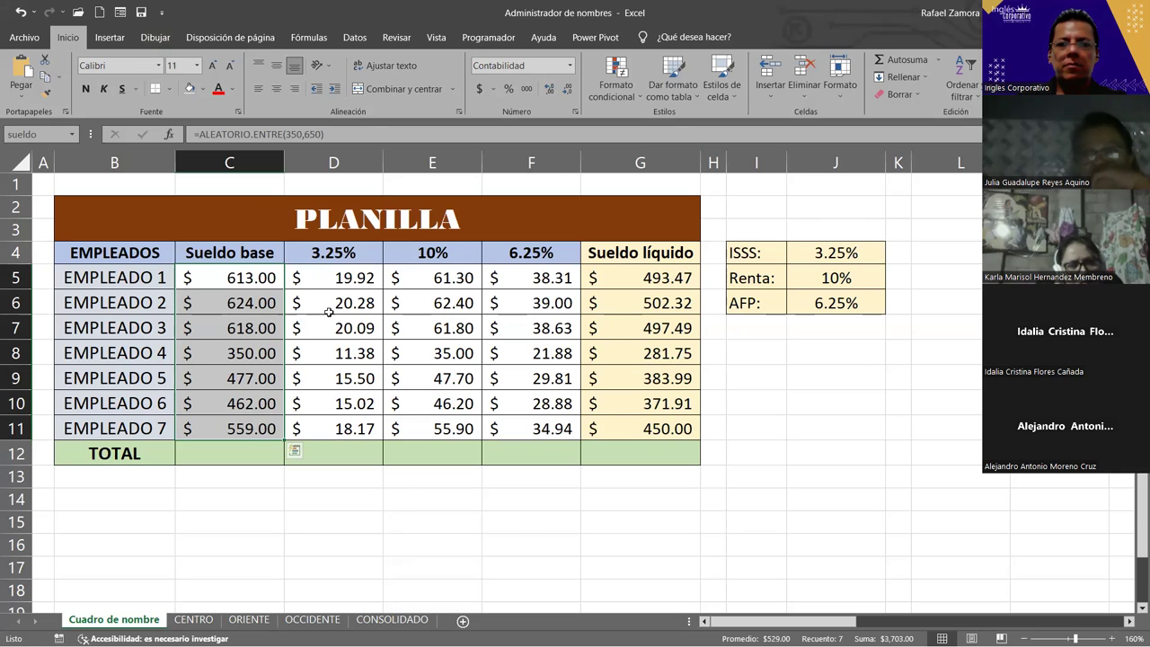
Check the sueldo name by jumping to it from the Name Box list.
left_click(757, 372)
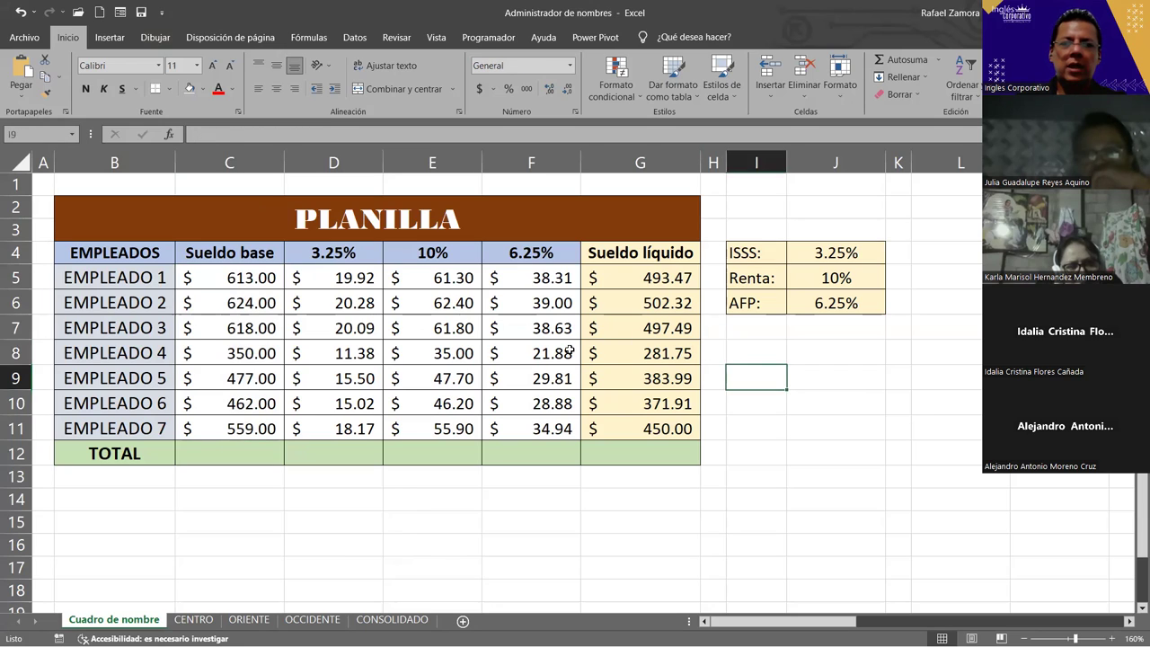
left_click(508, 308)
left_click(530, 378)
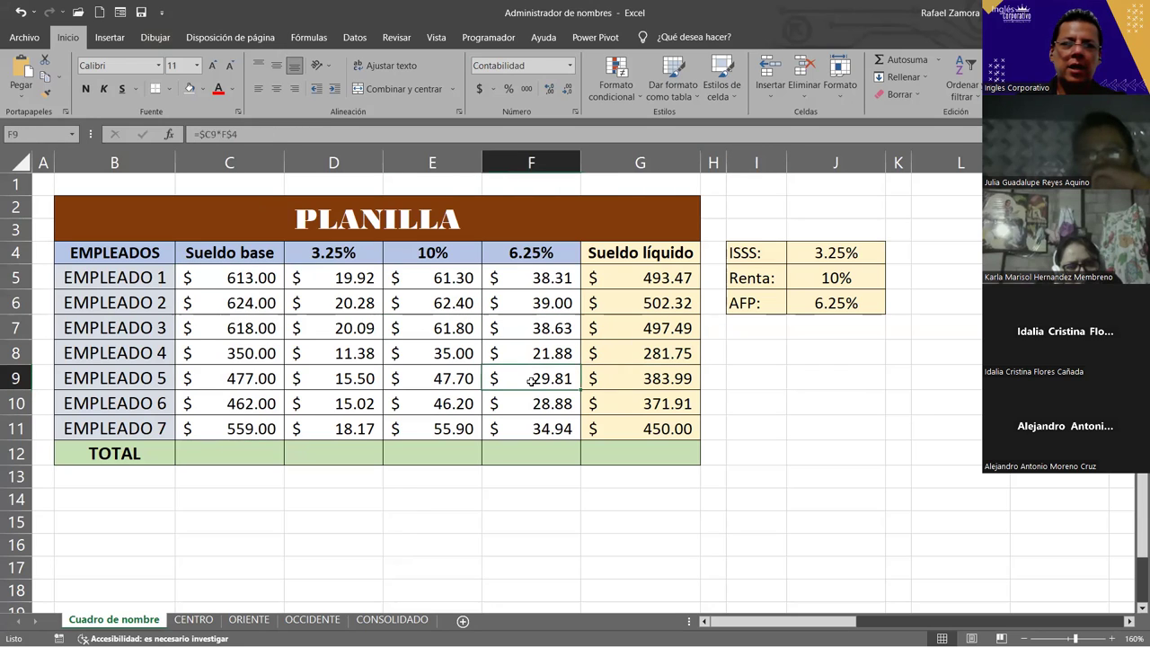
left_click(73, 136)
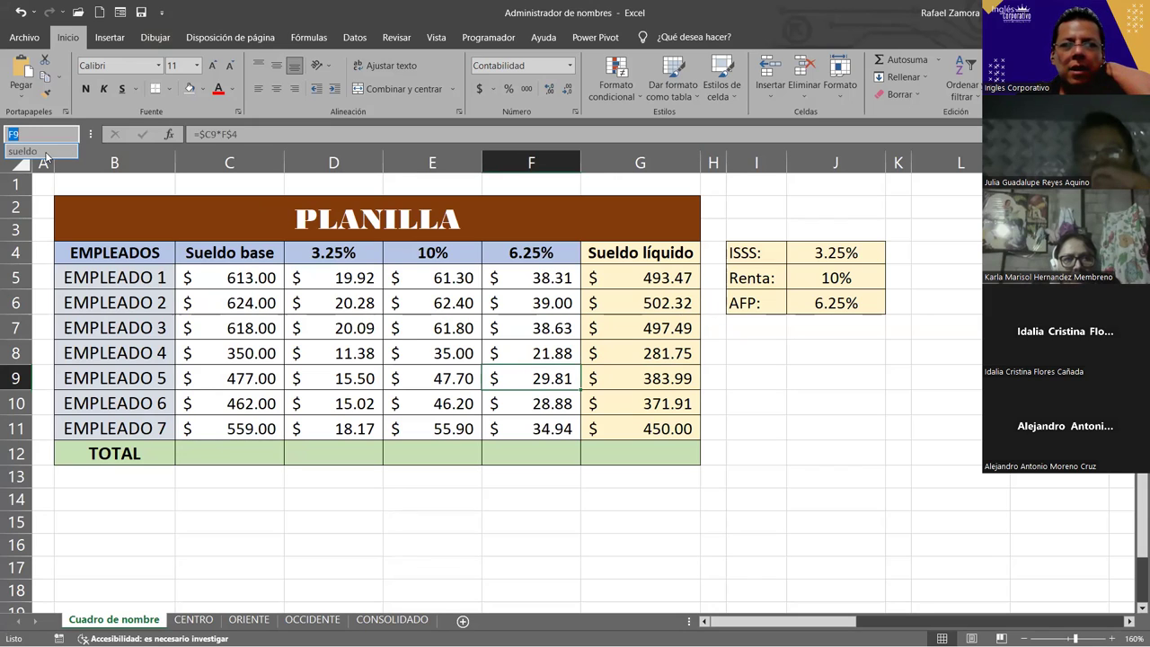
left_click(43, 152)
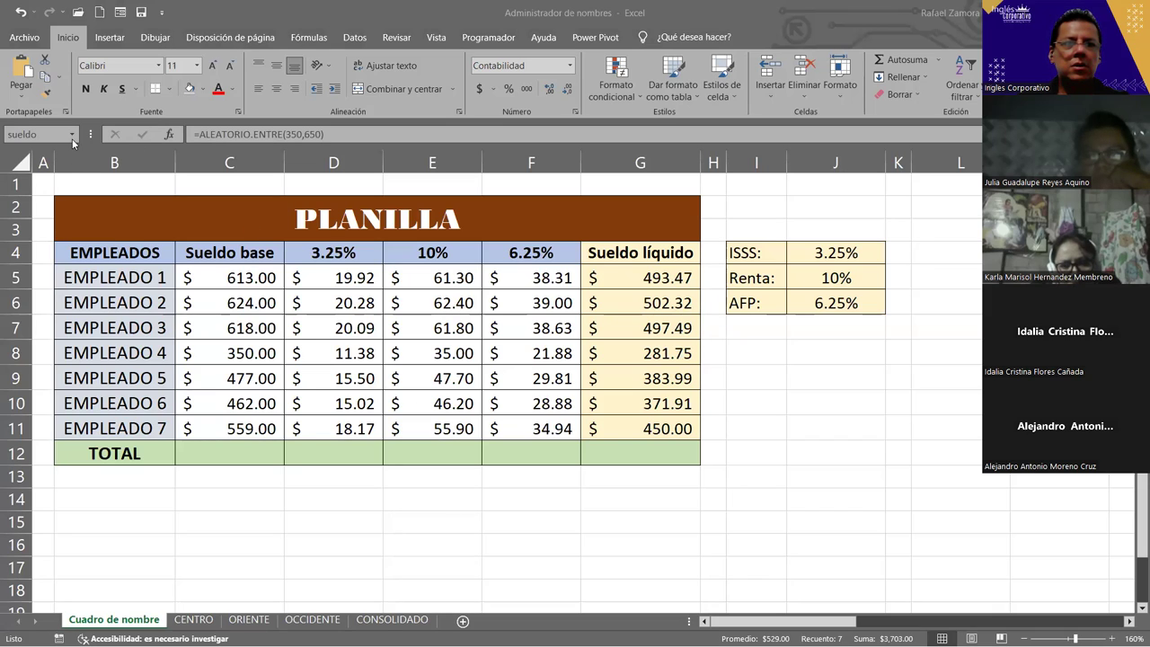
left_click(334, 378)
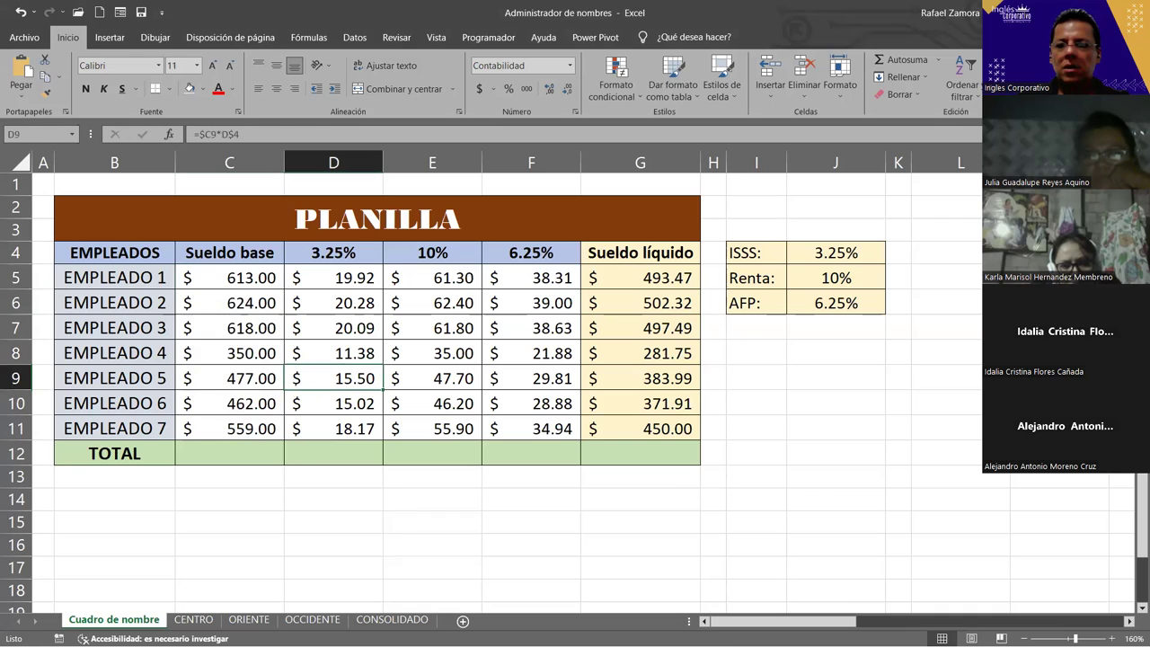
Name D5:D11 isss via the Name Box and check it appears with sueldo.
left_click(345, 256)
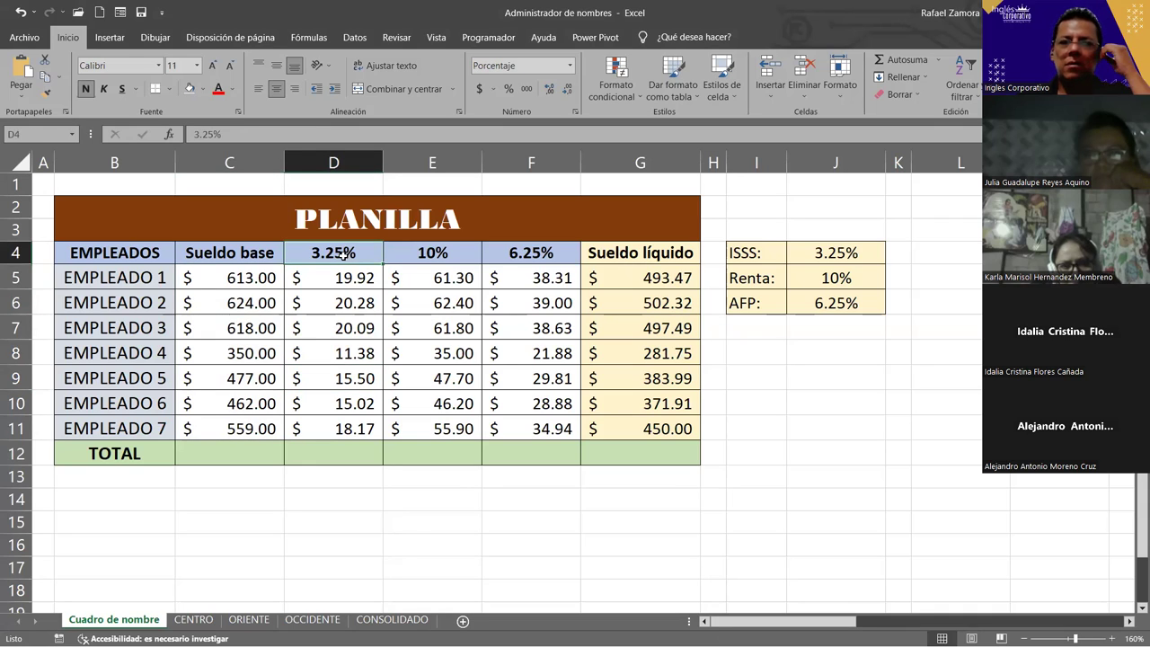
left_click_drag(345, 277, 354, 430)
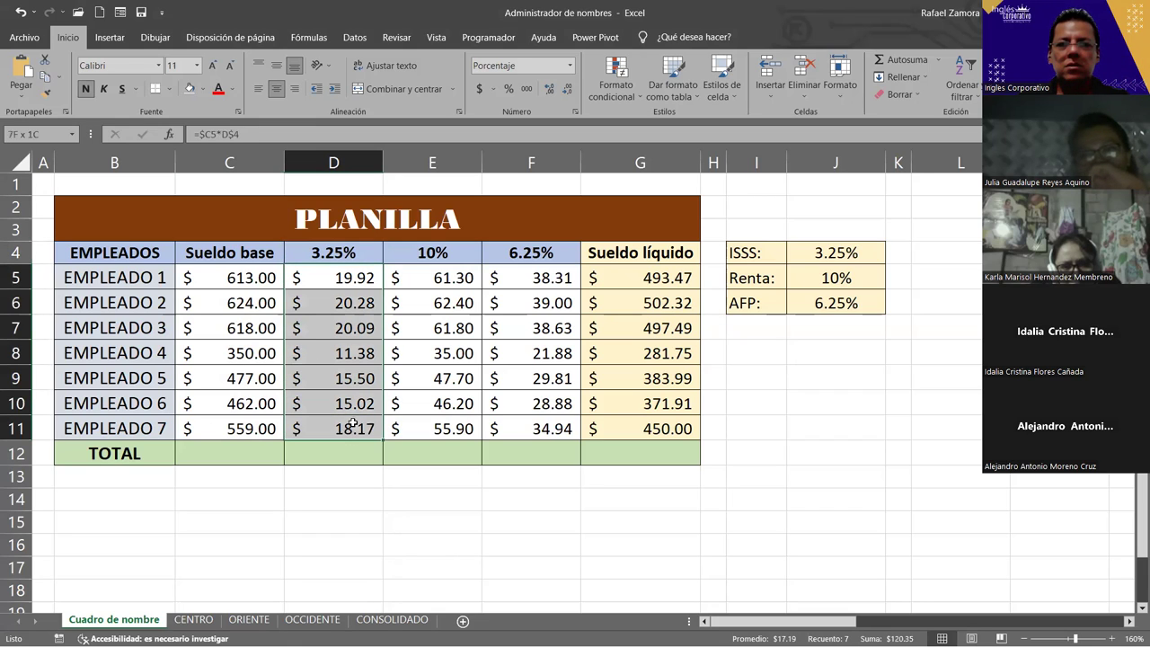
left_click(41, 134)
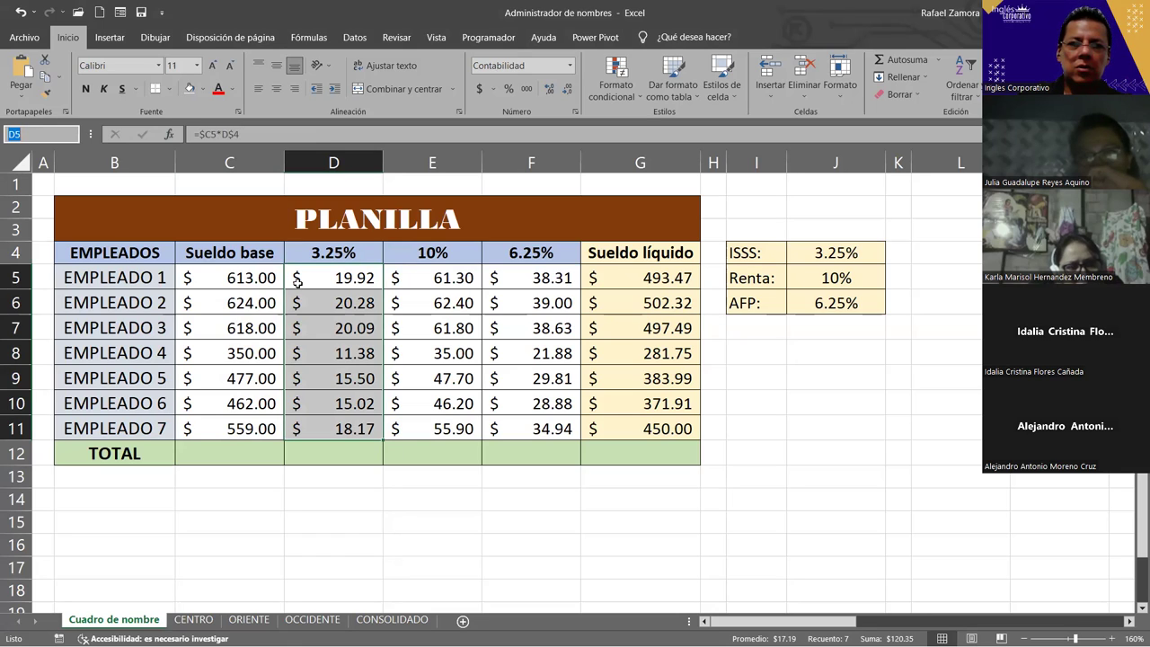
type("I")
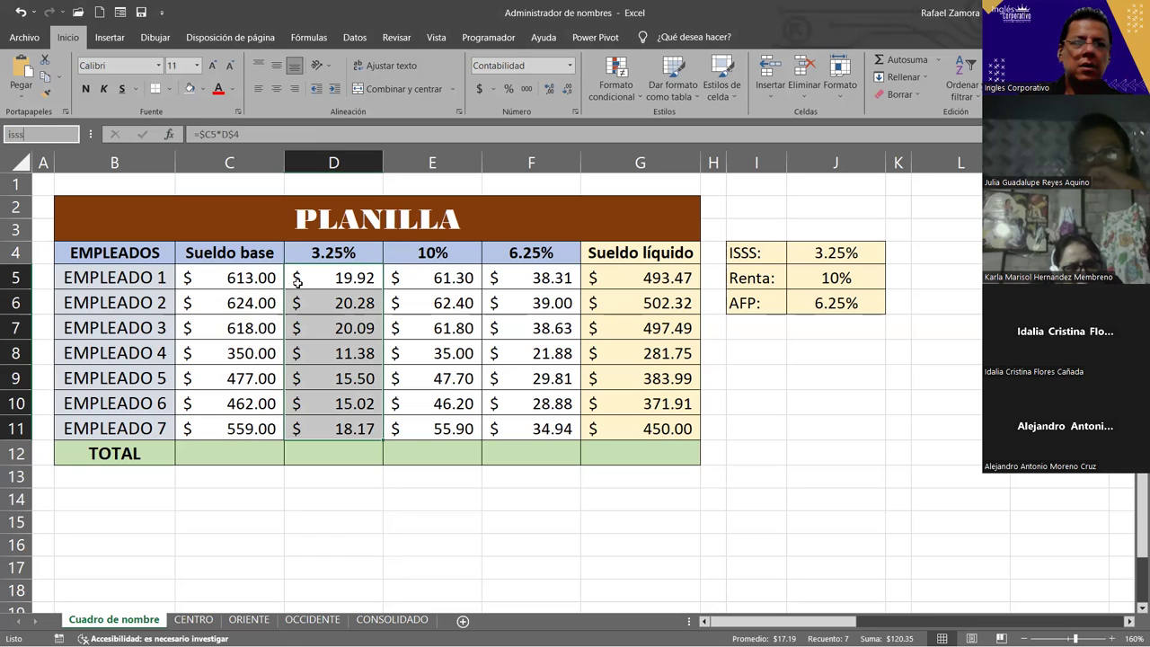
key("Return")
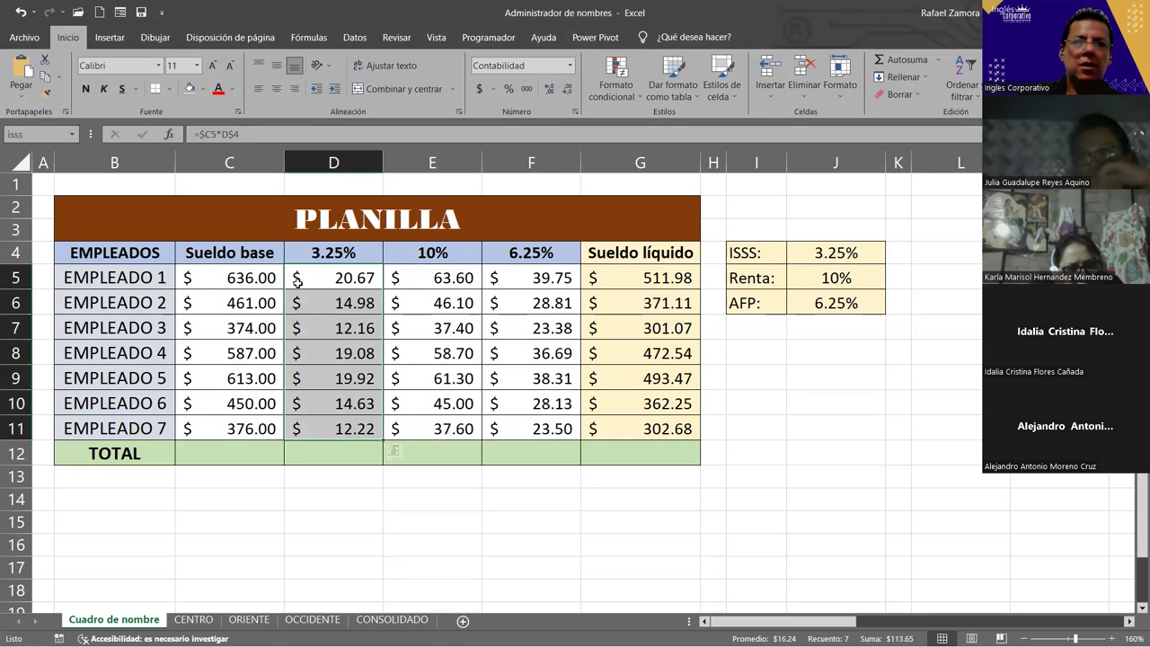
left_click(220, 300)
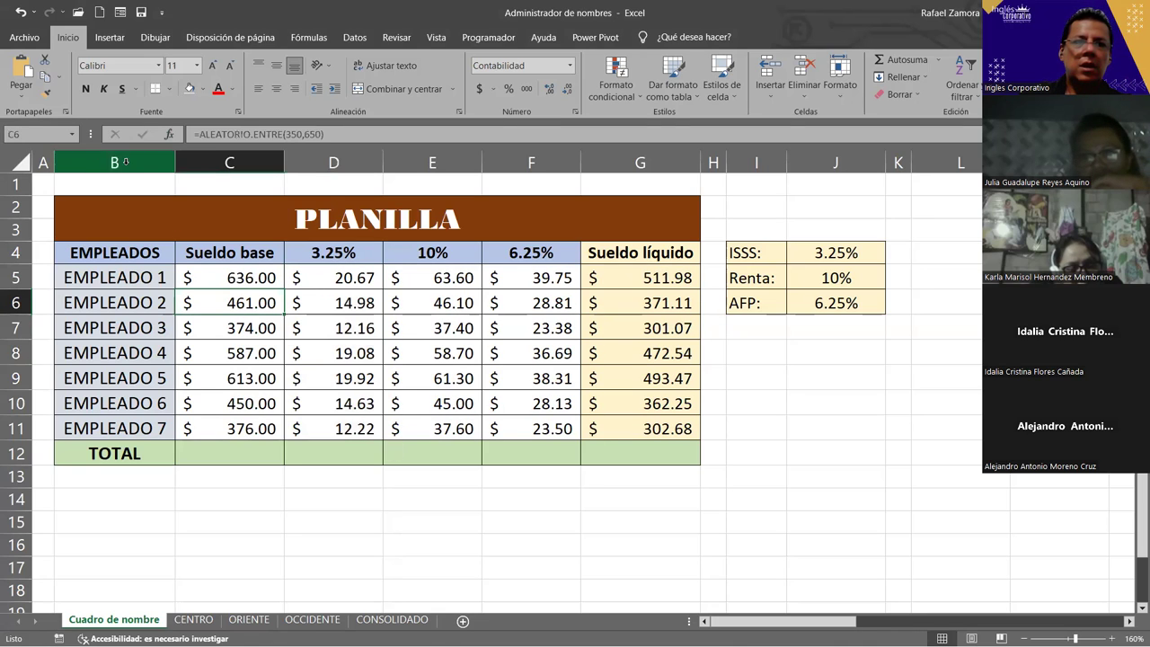
left_click(70, 136)
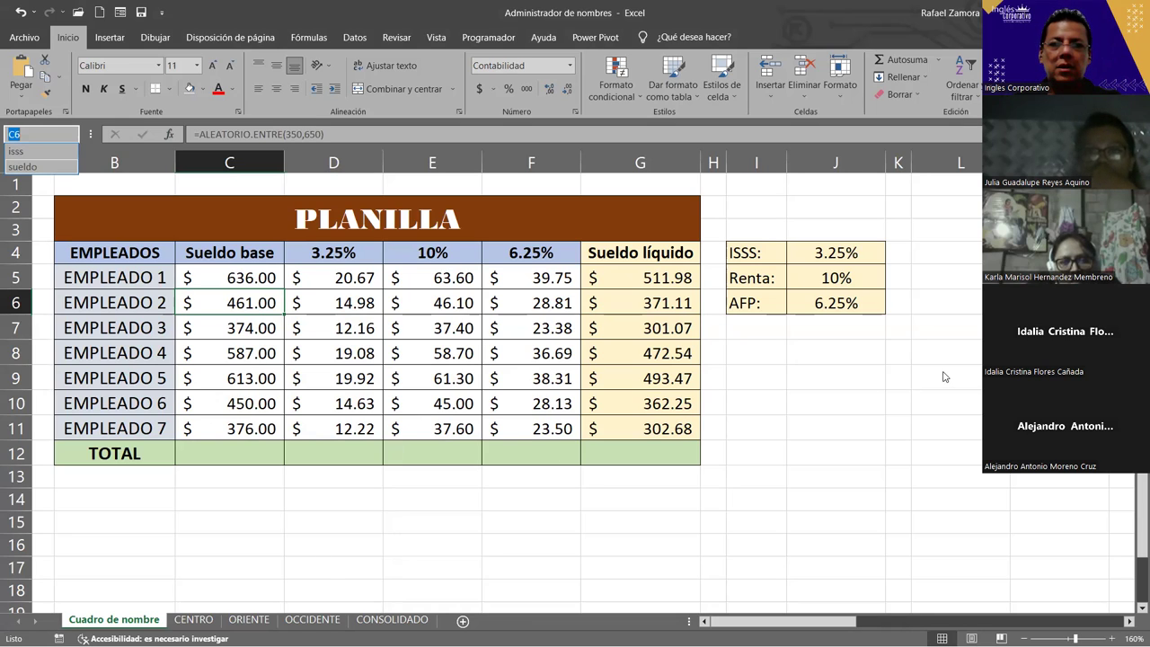
key("Escape")
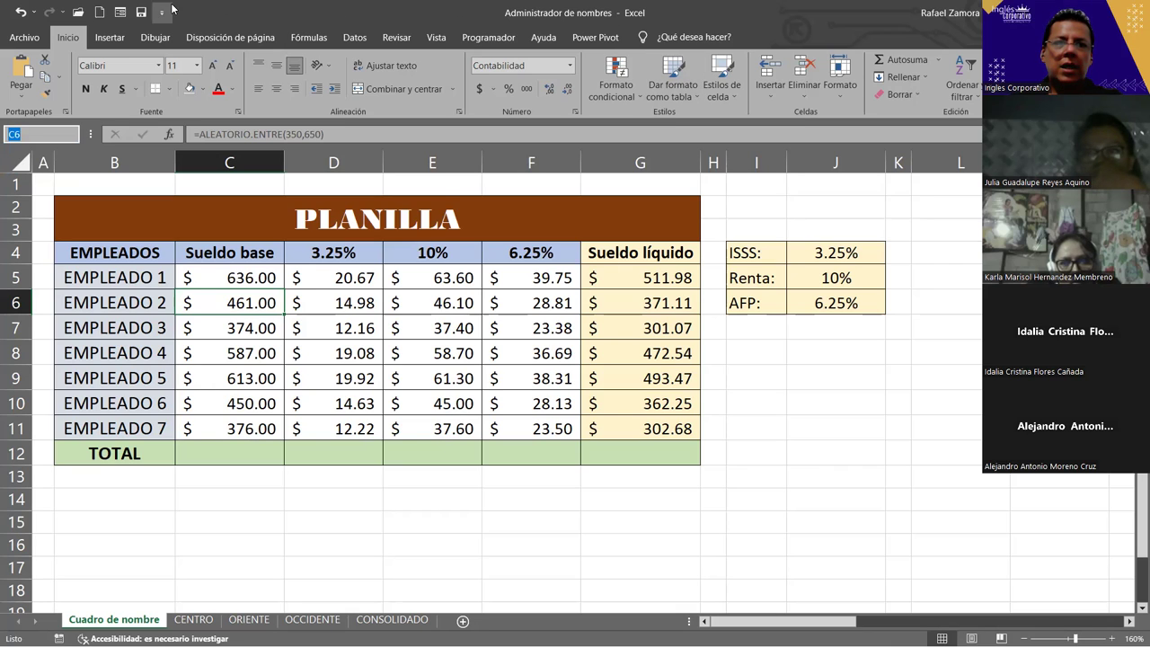
Create the name Renta referring to E5:E11 in Name Manager.
left_click(309, 37)
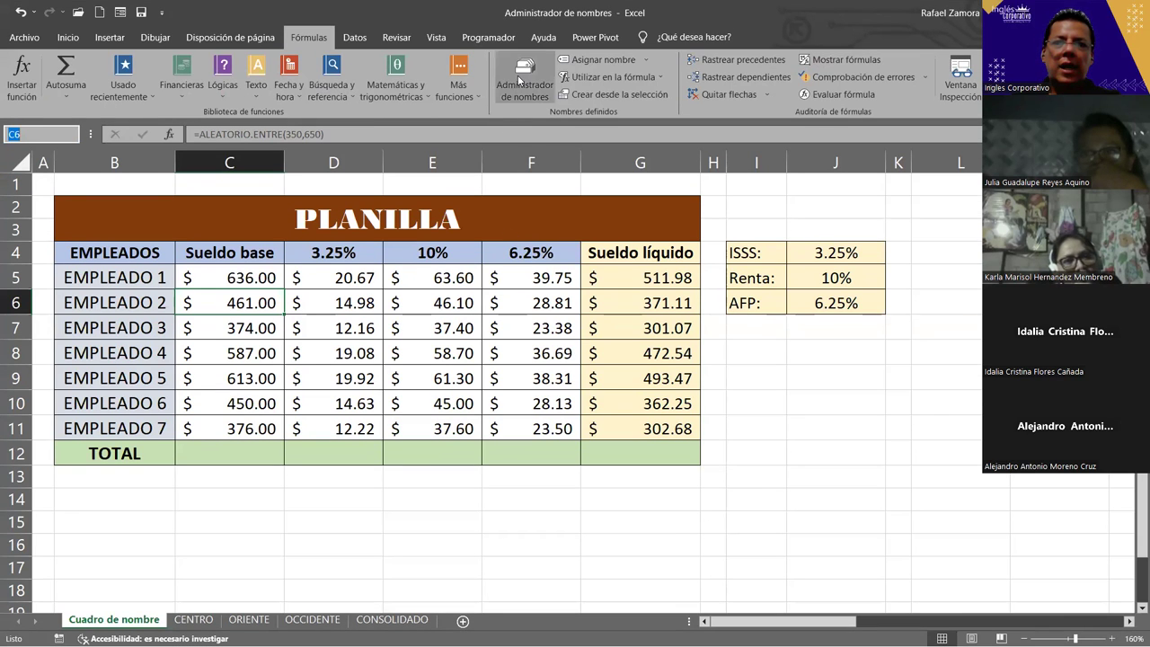
left_click(518, 81)
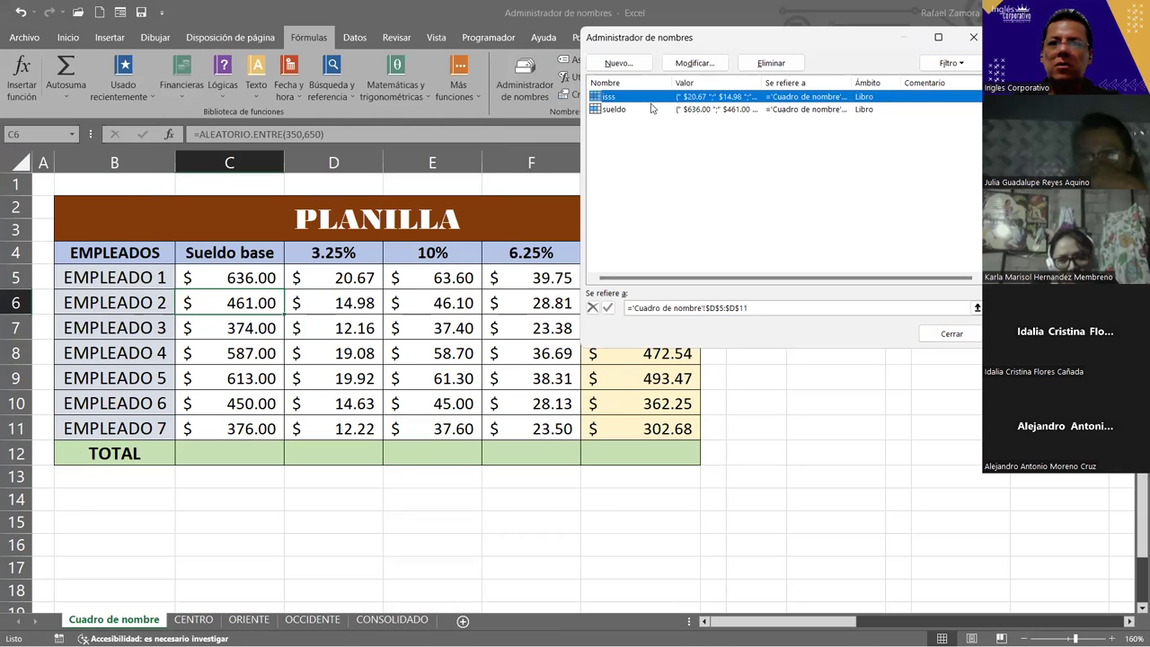
left_click(616, 64)
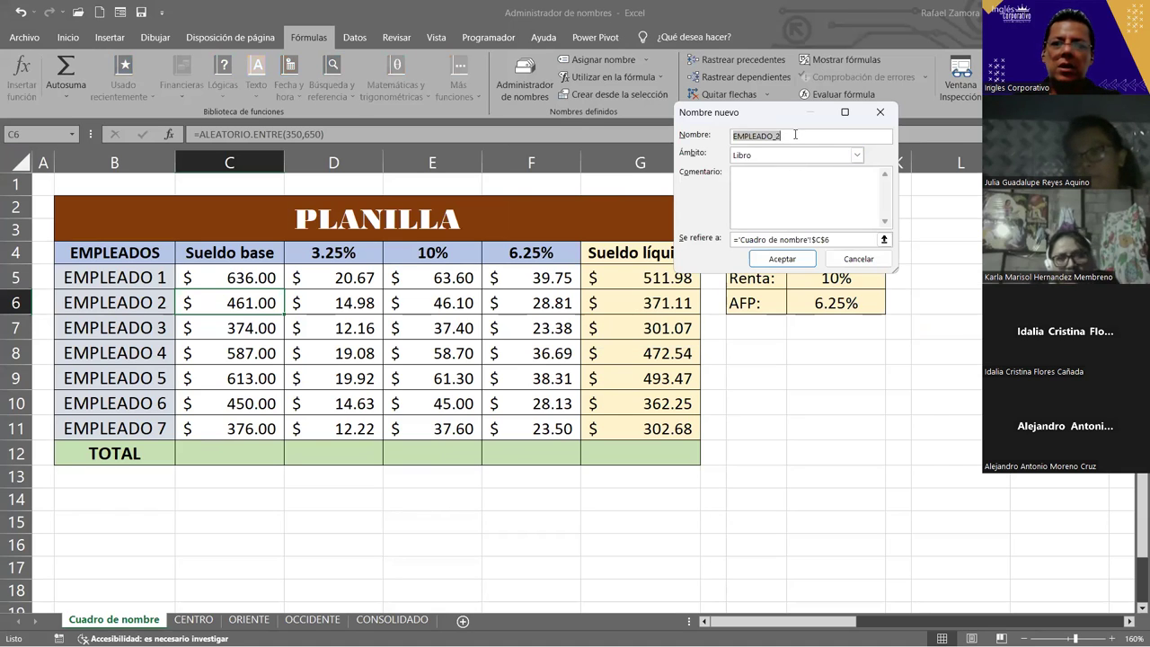
type("Renta")
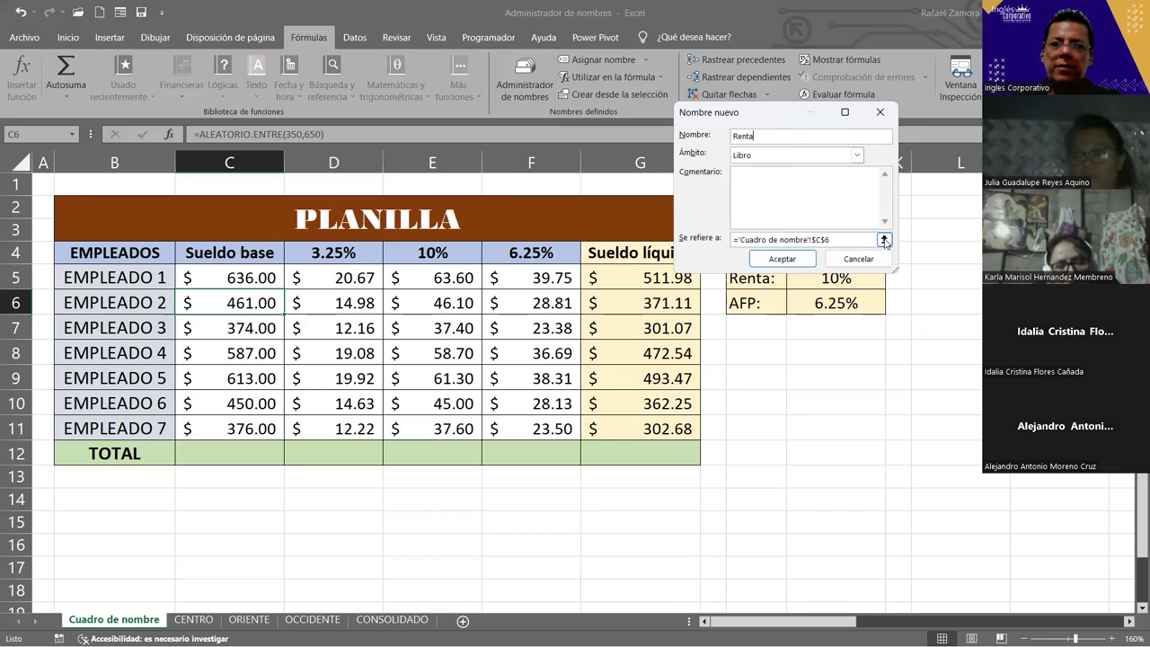
left_click(885, 241)
left_click_drag(433, 280, 432, 315)
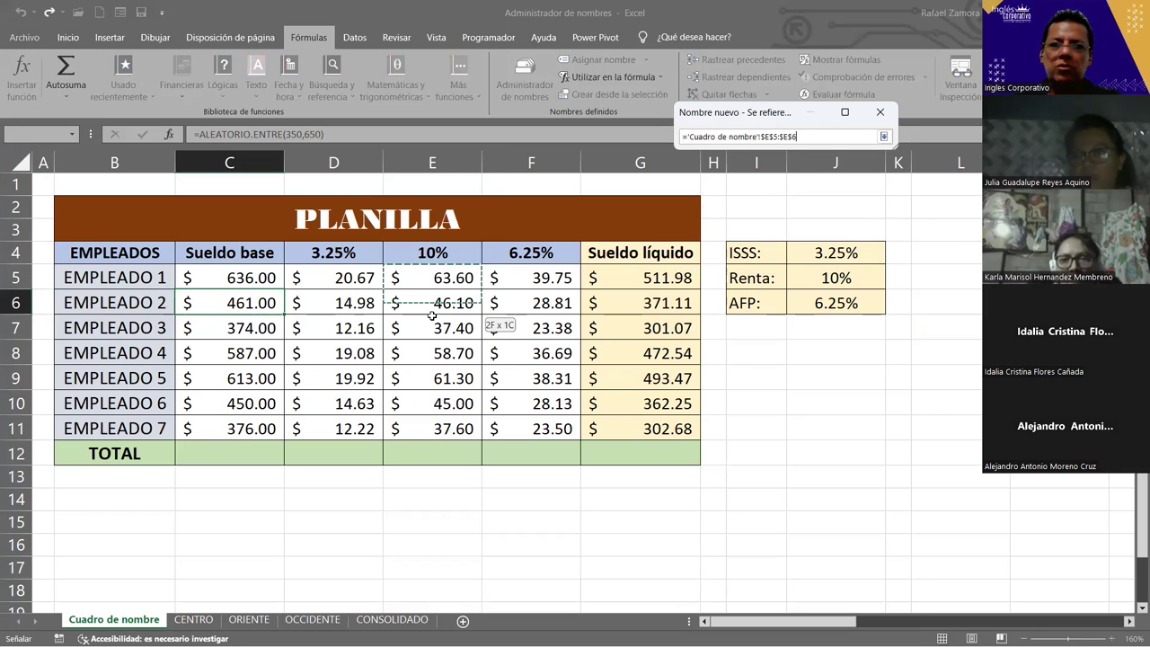
left_click_drag(432, 404, 429, 429)
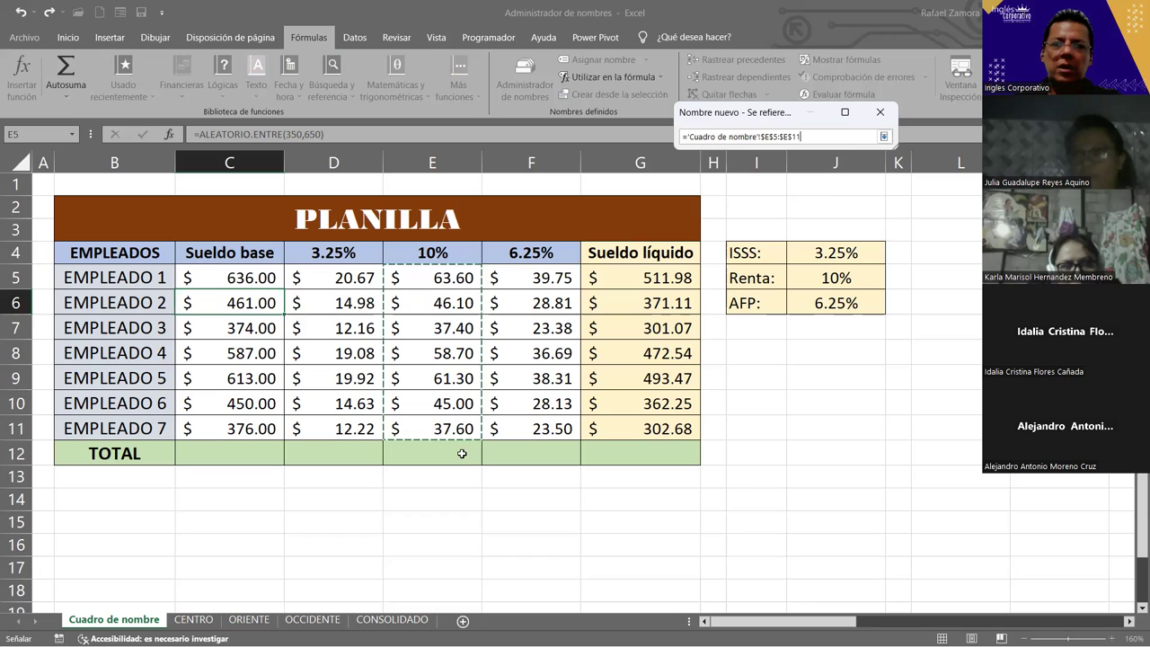
left_click(884, 137)
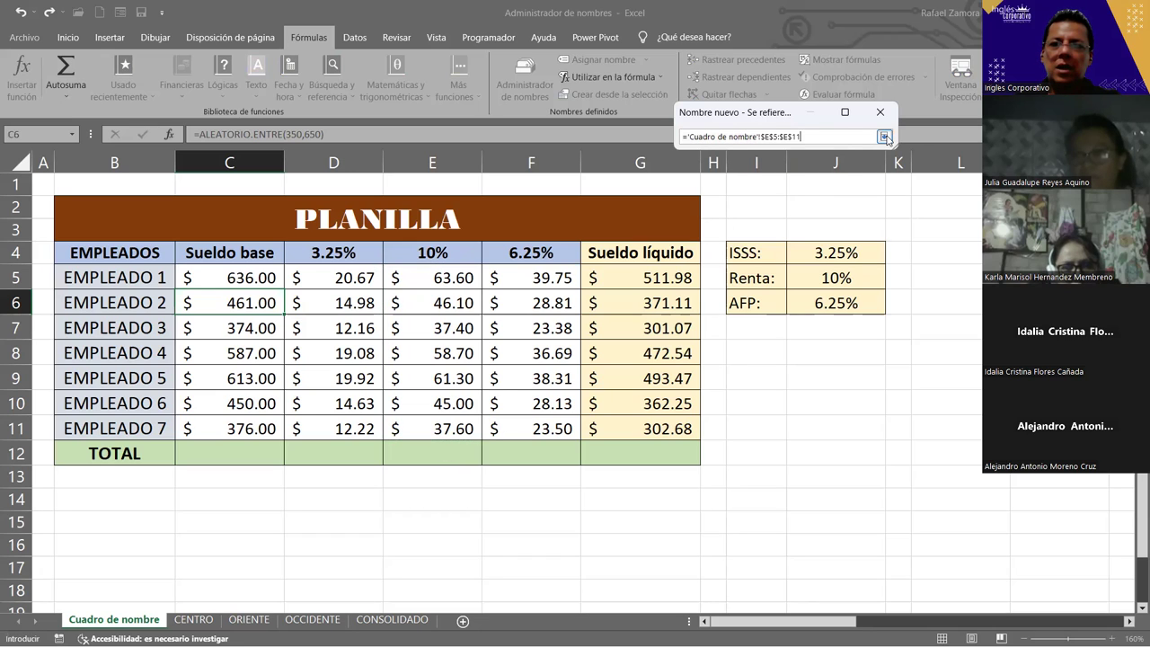
left_click(801, 259)
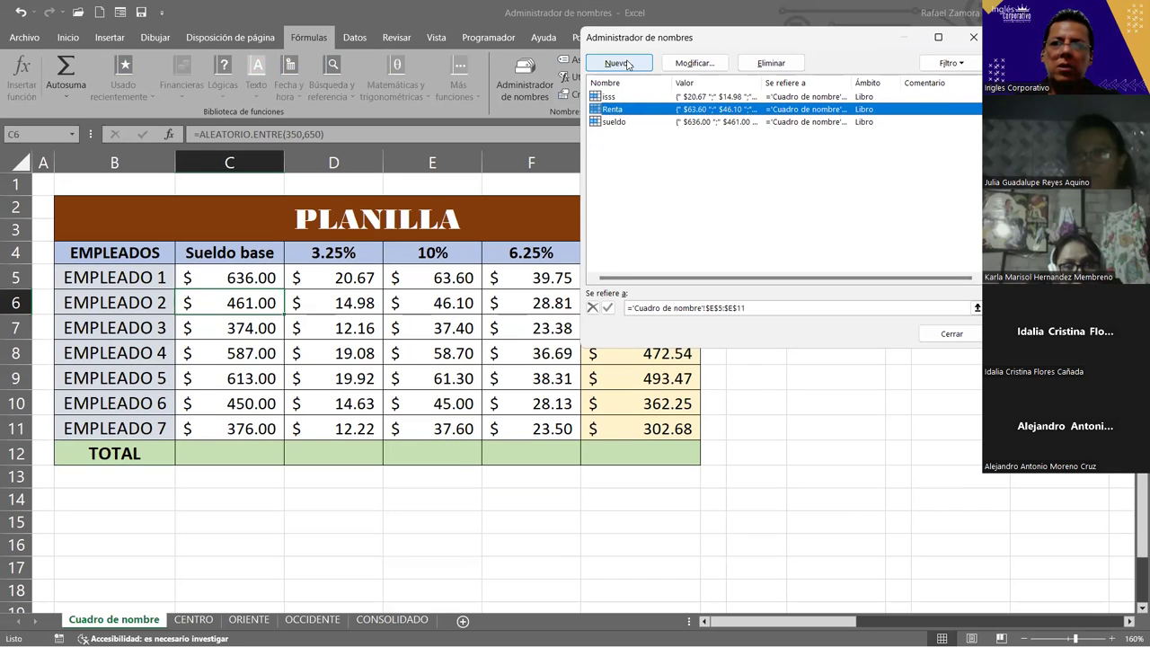
Add the name Liquido referring to F5:F11 and close Name Manager.
left_click(628, 64)
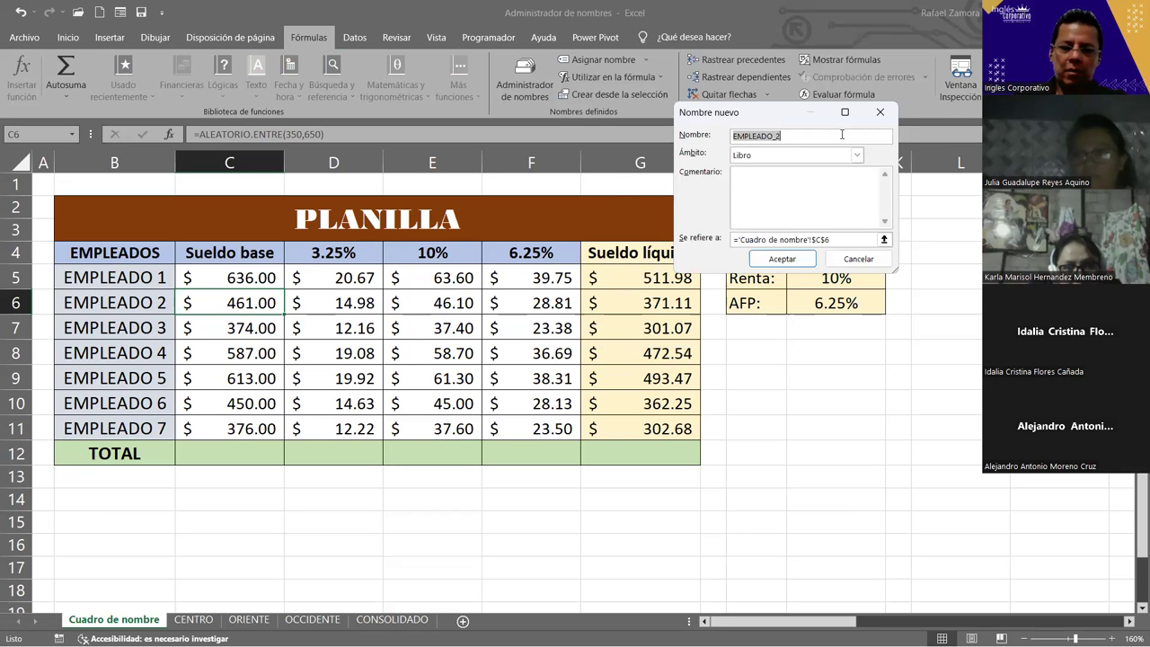
type("Liquido")
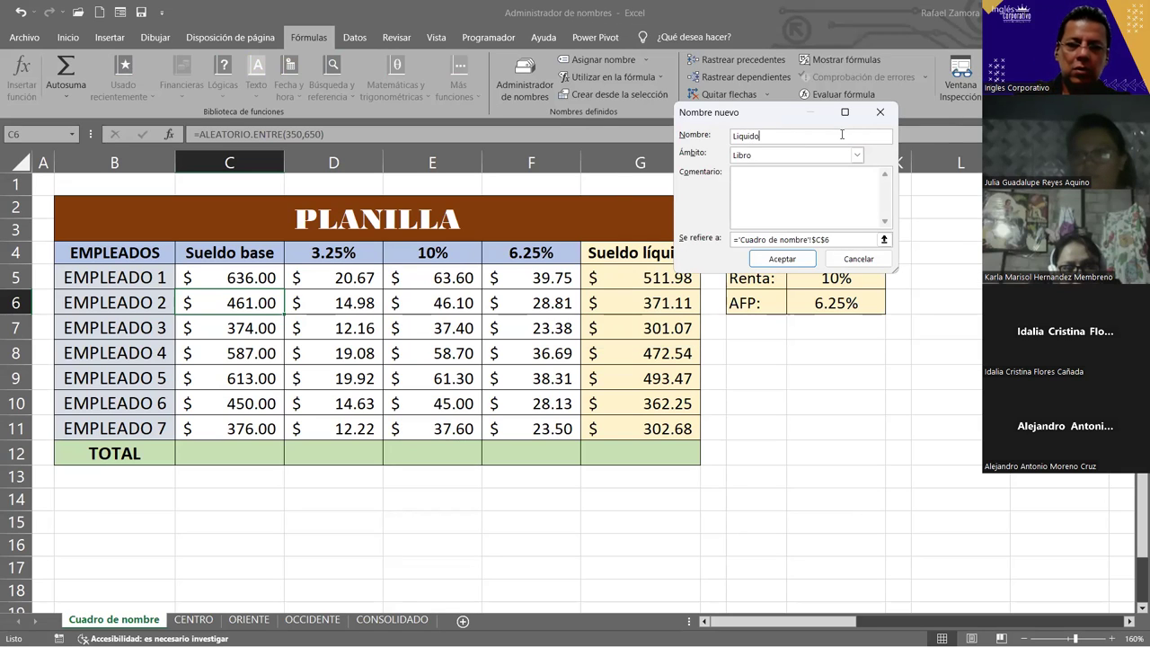
left_click(804, 239)
left_click_drag(552, 278, 532, 426)
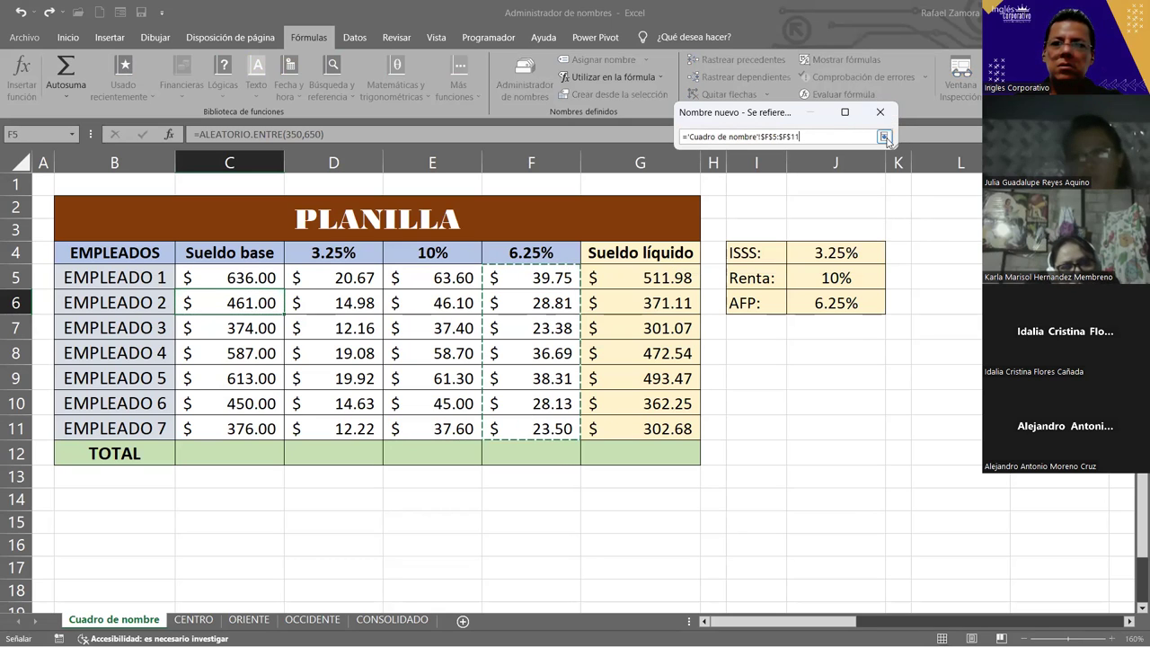
left_click(883, 136)
left_click(784, 260)
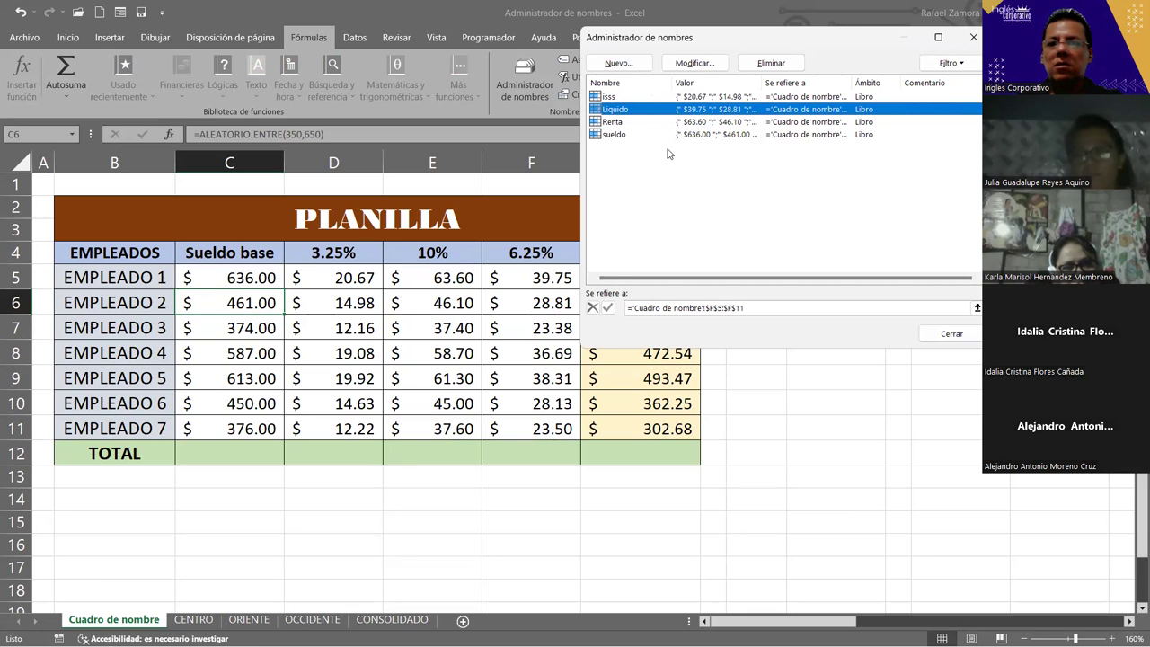
key("Escape")
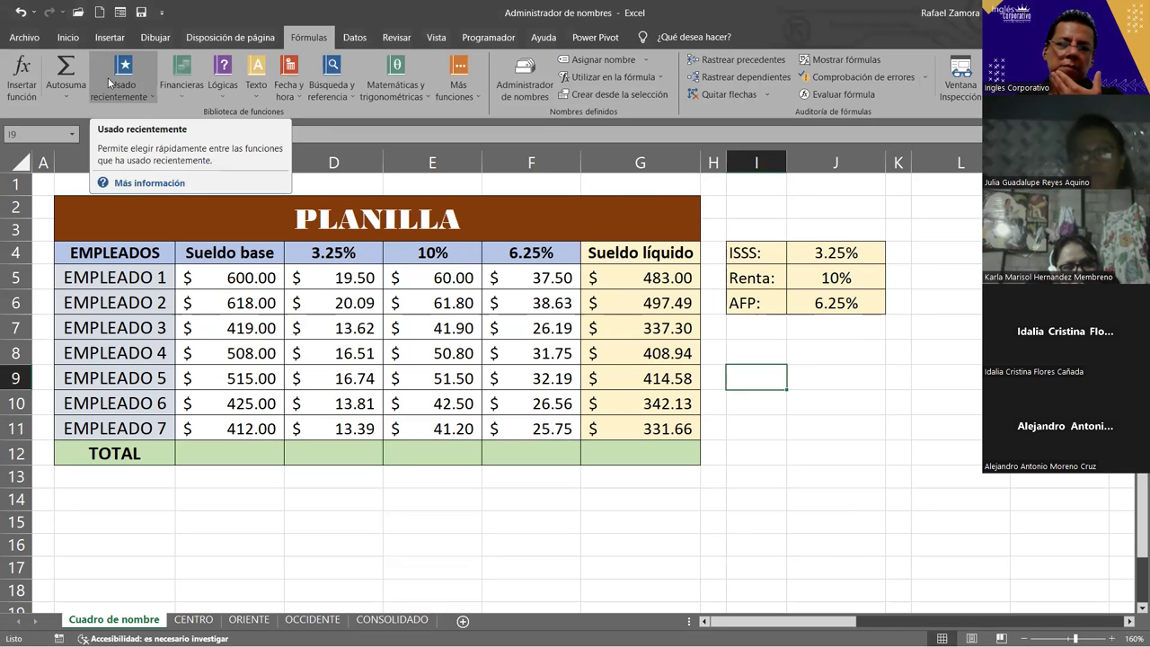
Save the workbook as 'Administrador de nombres bak' in the same folder.
left_click(27, 41)
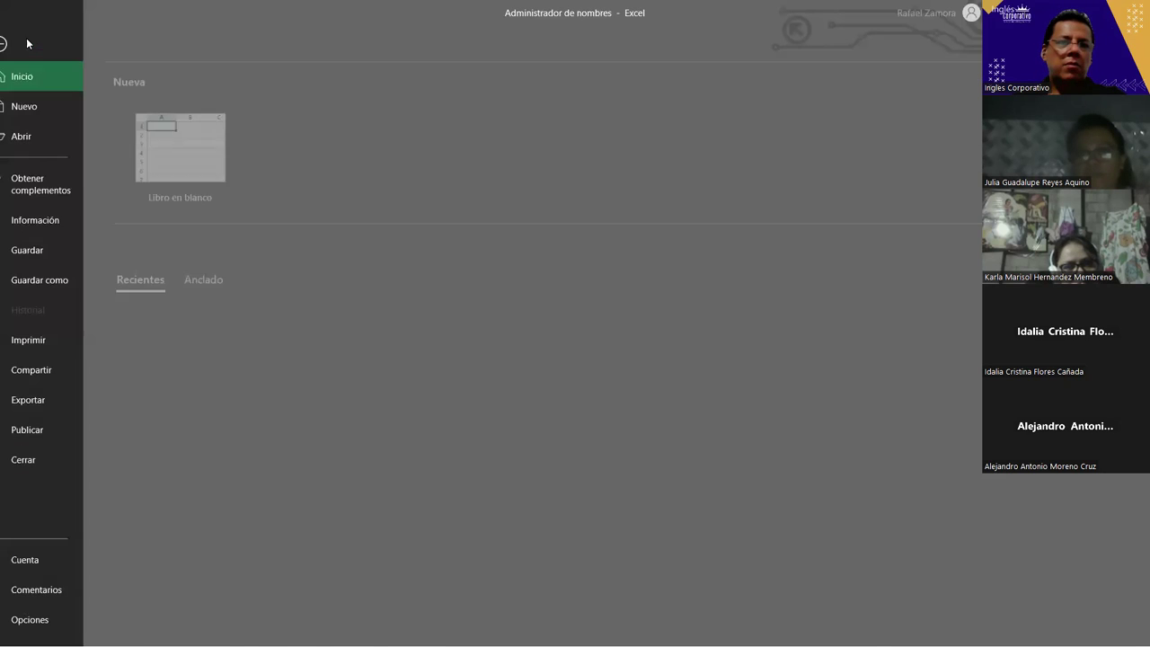
left_click(49, 279)
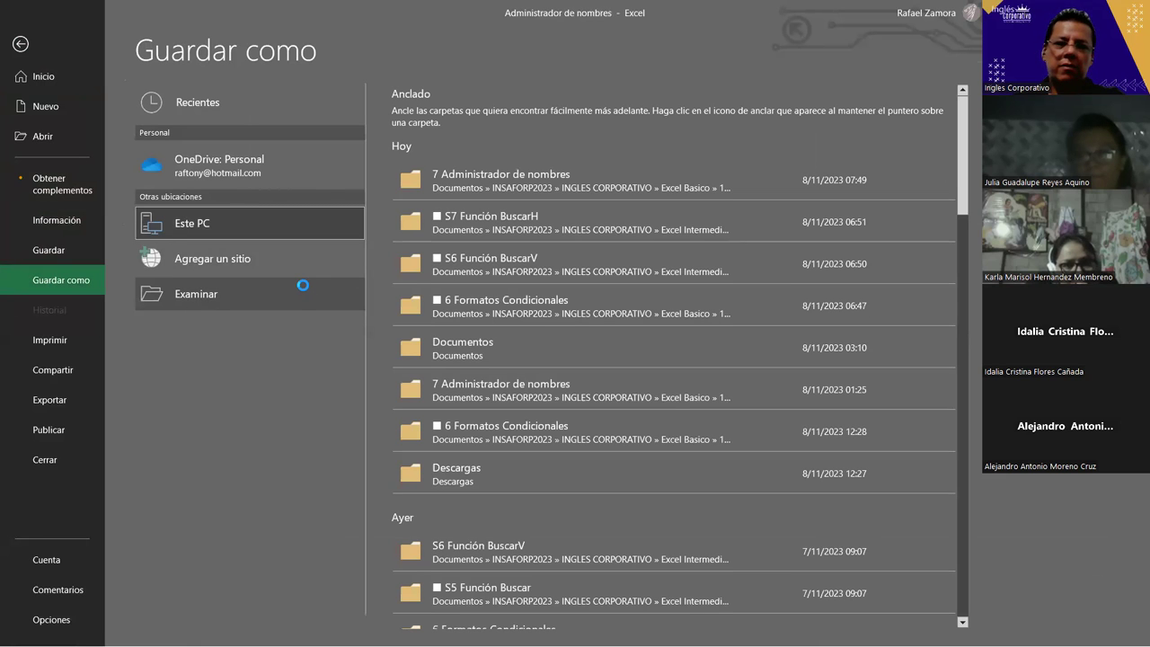
left_click(620, 389)
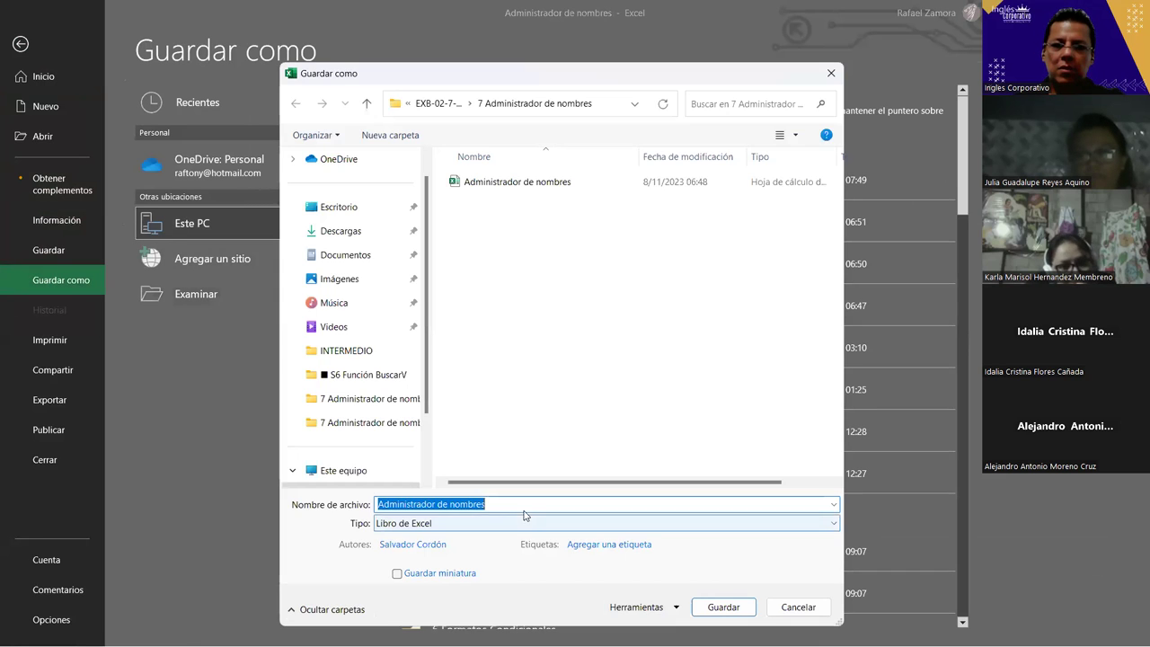
left_click(510, 502)
type("bak")
key("Return")
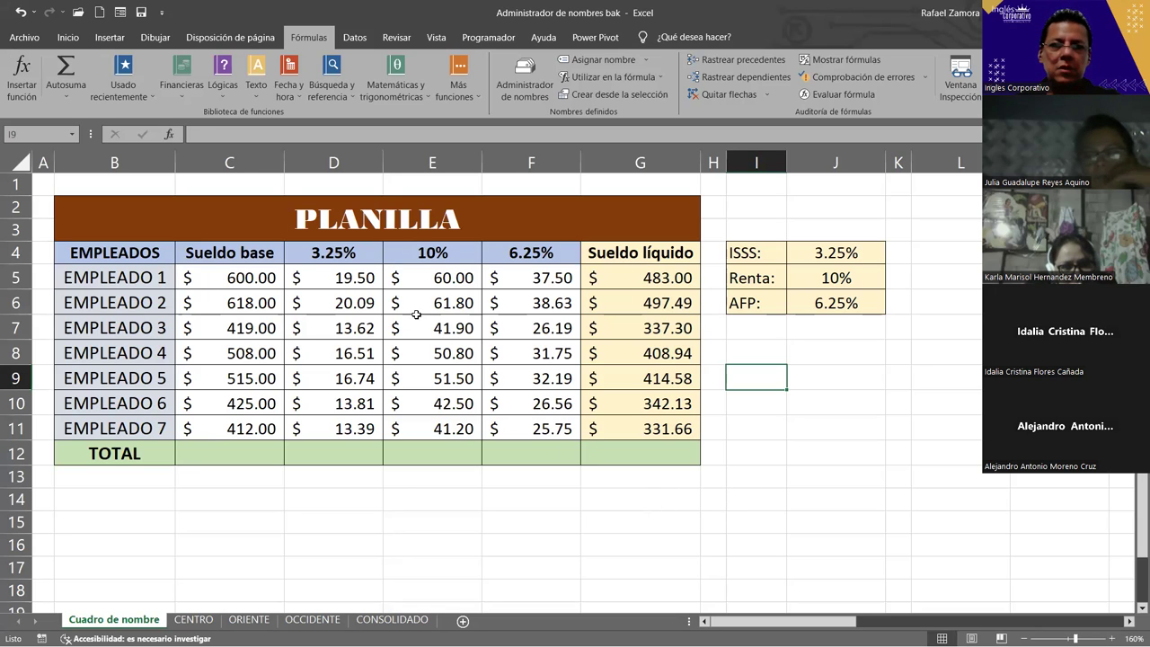
Select each column header from Sueldo base through Sueldo líquido.
left_click_drag(250, 252, 556, 251)
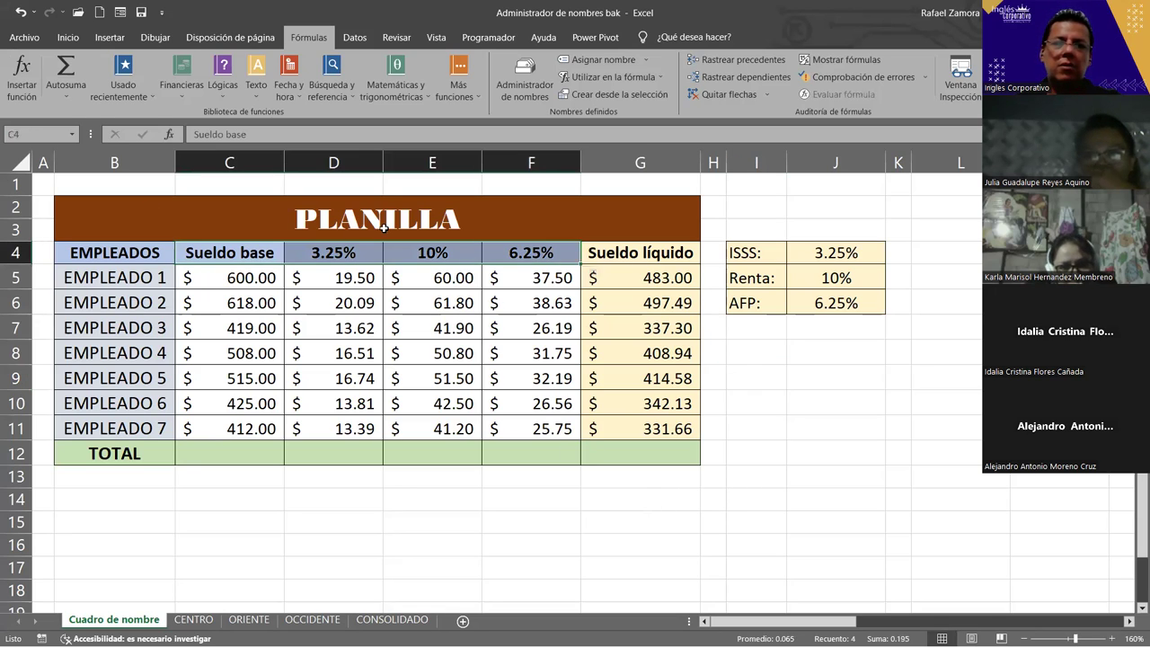
left_click(258, 253)
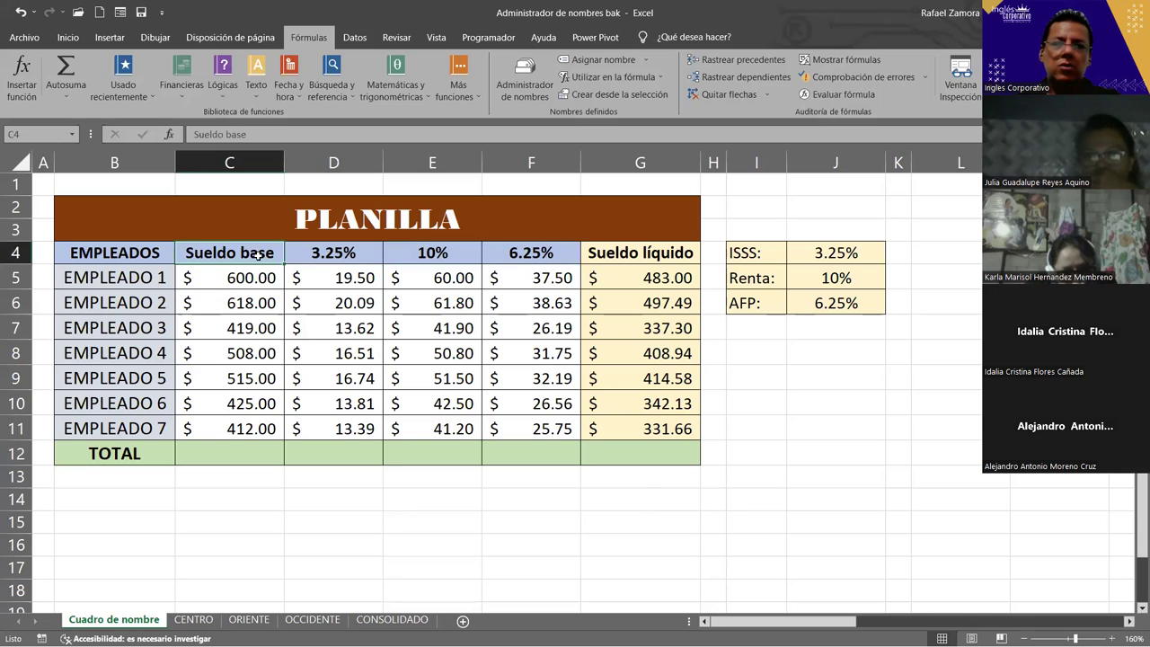
left_click(334, 252)
left_click(433, 255)
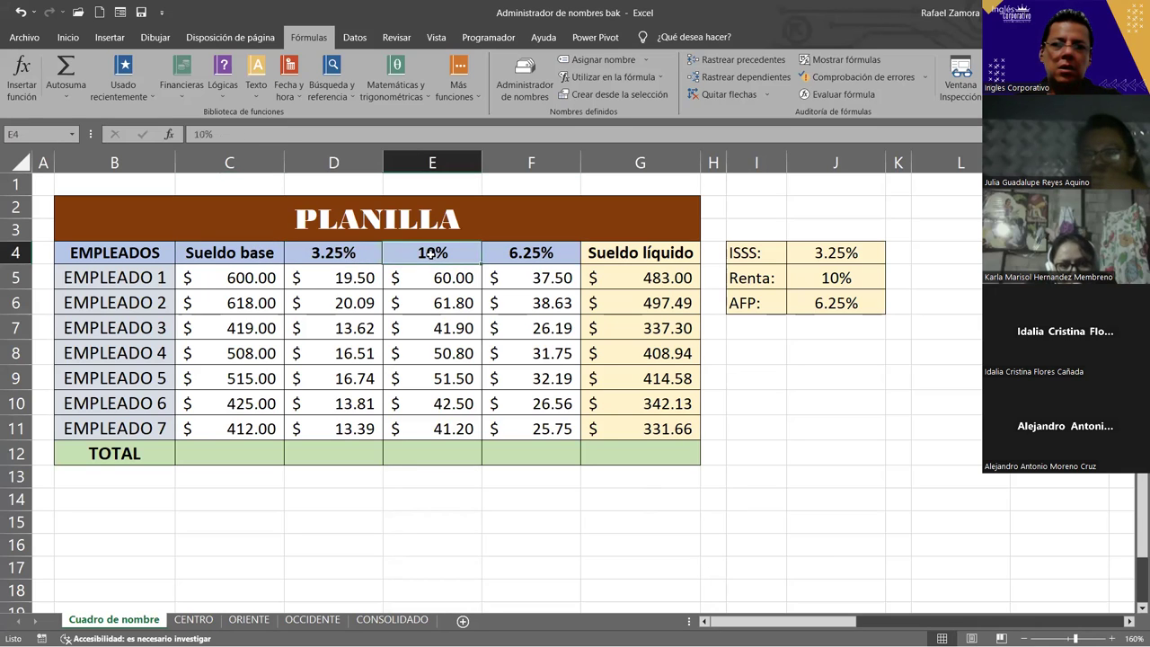
left_click(539, 257)
left_click(642, 254)
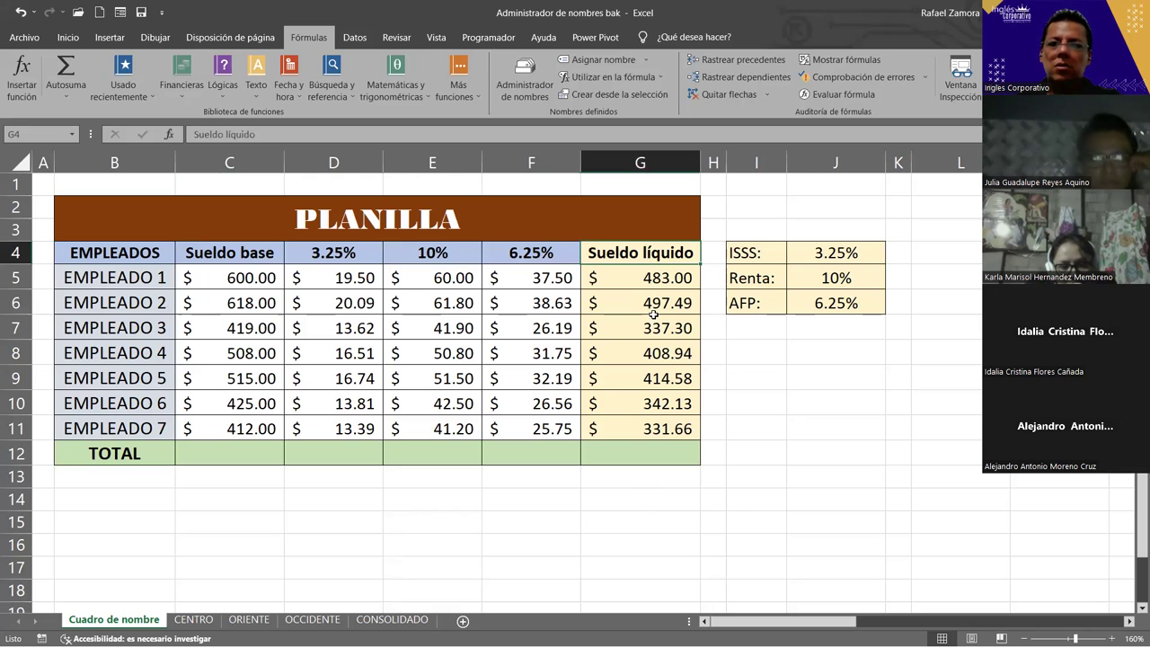